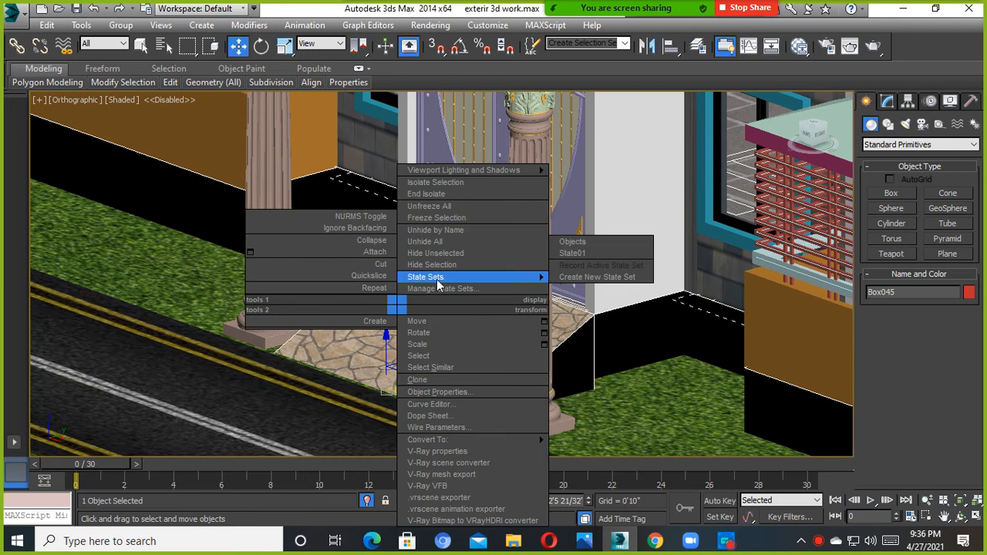
Hide the paved entrance ramp and delete the black plinth around the building's base, using wireframe display with 3D snapping turned on.
left_click(441, 262)
left_click(474, 294)
middle_click_drag(474, 293, 827, 195, "alt")
left_click(892, 194)
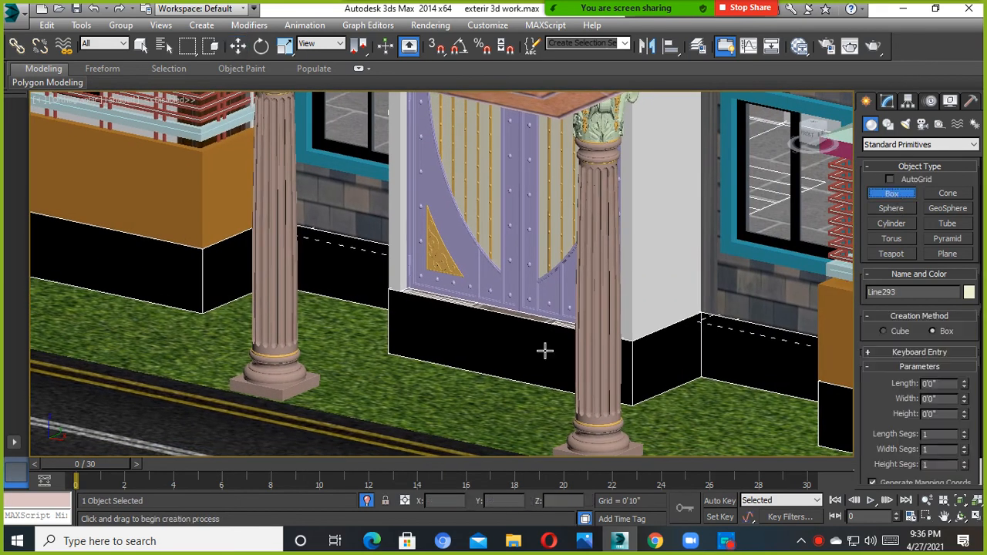
middle_click_drag(545, 347, 535, 328)
key("F3")
mouse_move(440, 353)
middle_mouse_down()
mouse_move(366, 320)
mouse_move(386, 338)
mouse_move(305, 162)
middle_mouse_up()
scroll(331, 283, "up", 2)
middle_click_drag(331, 283, 247, 267)
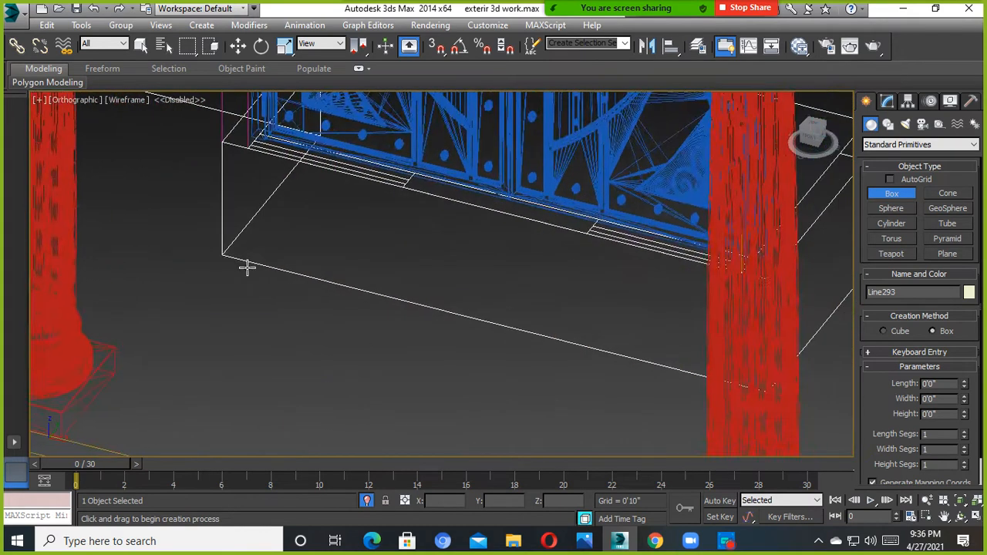
scroll(245, 268, "down", 1)
key("s")
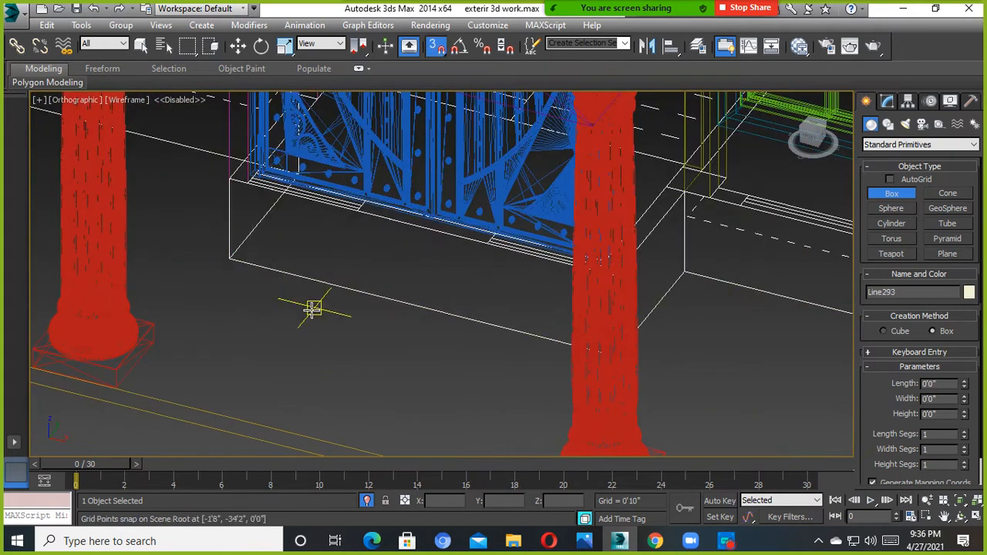
key("Delete")
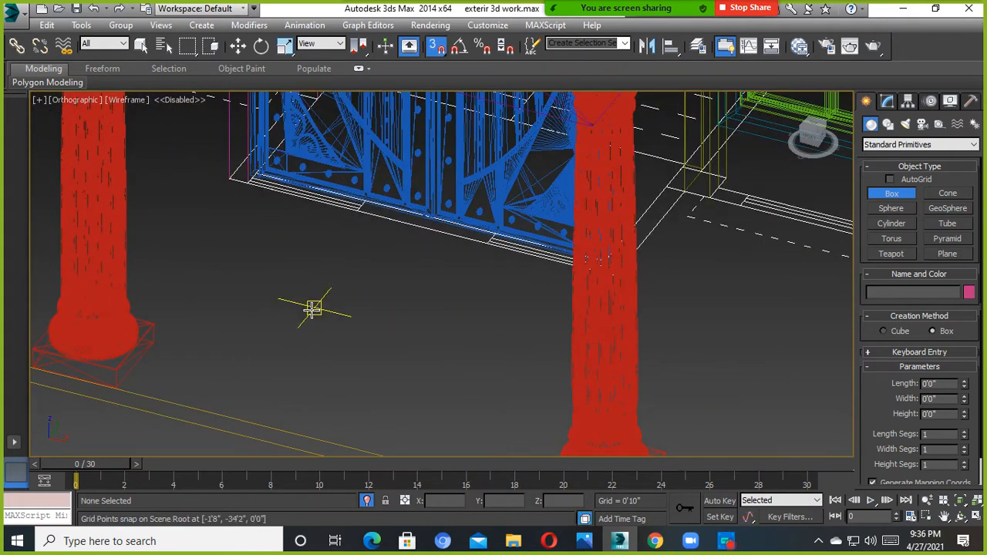
key("ctrl+x")
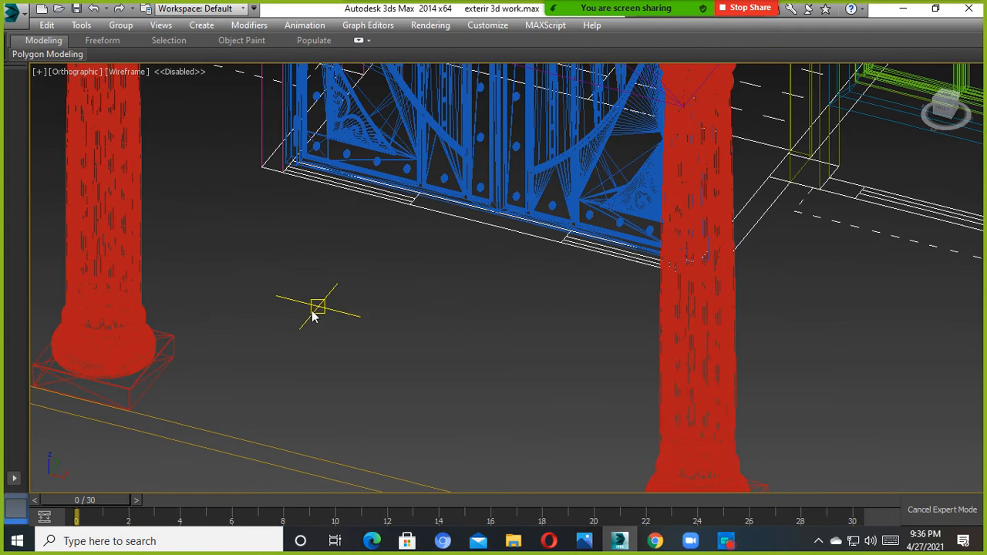
left_click(942, 509)
Return the viewport to shaded display and unhide all hidden objects in the scene.
scroll(544, 328, "down", 5)
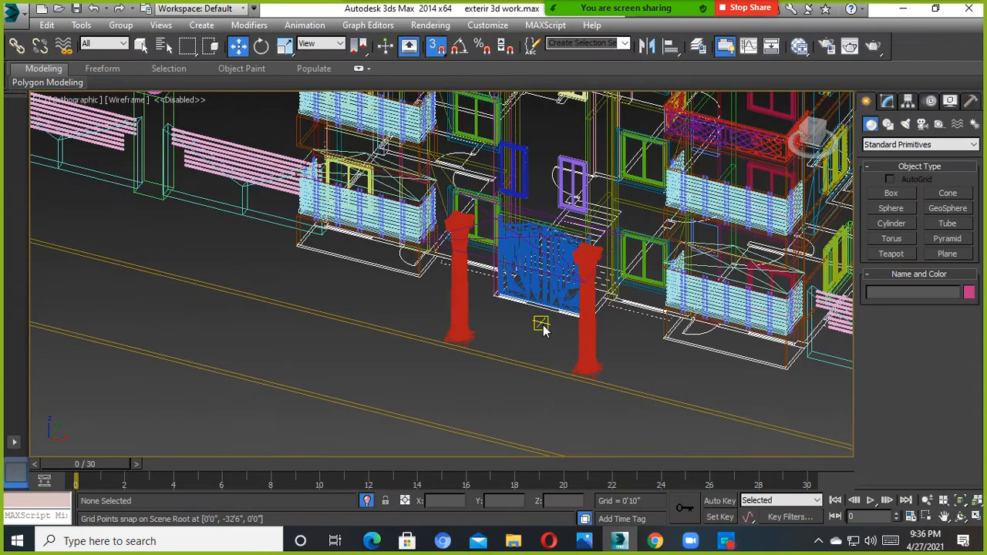
right_click(544, 328)
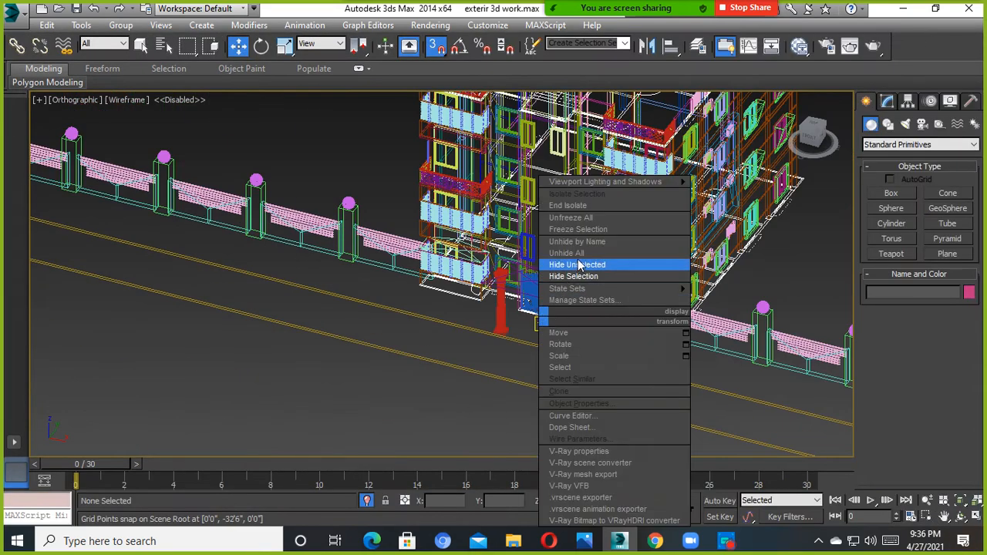
left_click(582, 263)
key("F3")
mouse_move(542, 331)
middle_mouse_down("alt")
mouse_move(557, 261)
mouse_move(562, 291)
middle_mouse_up("alt")
right_click(562, 291)
left_click(591, 224)
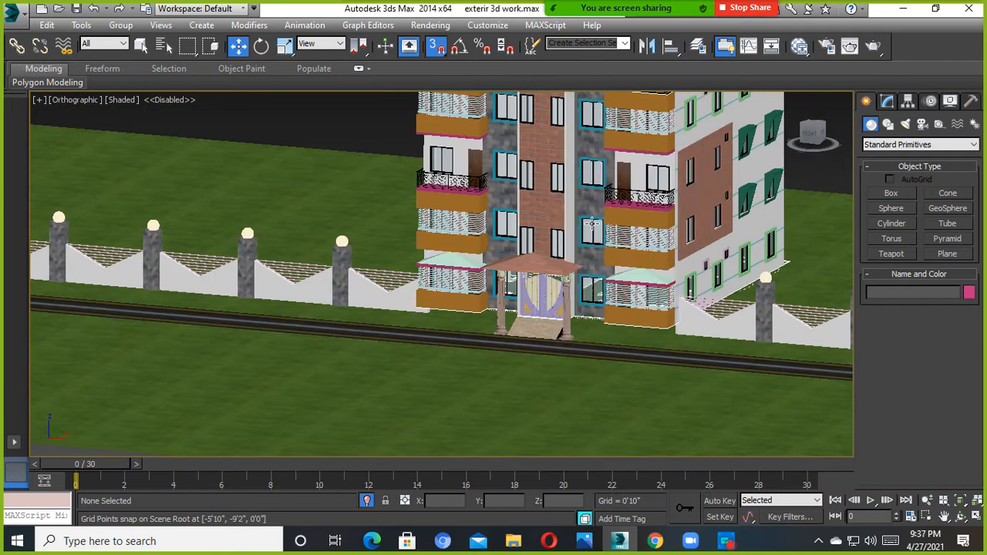
Exit 3ds Max, saving the changes to the exterior scene, and close the open photo viewer.
scroll(555, 309, "down", 5)
scroll(555, 308, "up", 4)
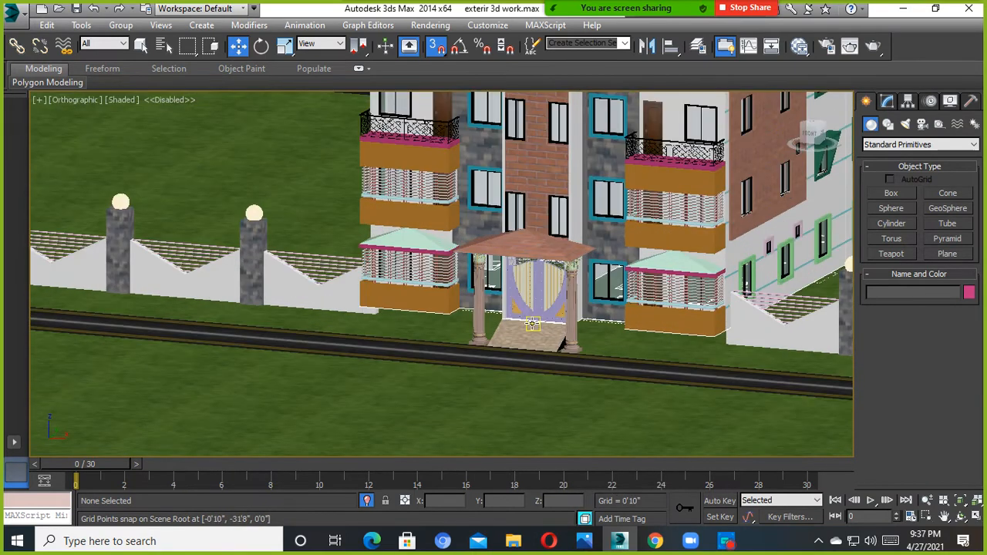
scroll(555, 308, "down", 5)
scroll(555, 309, "up", 2)
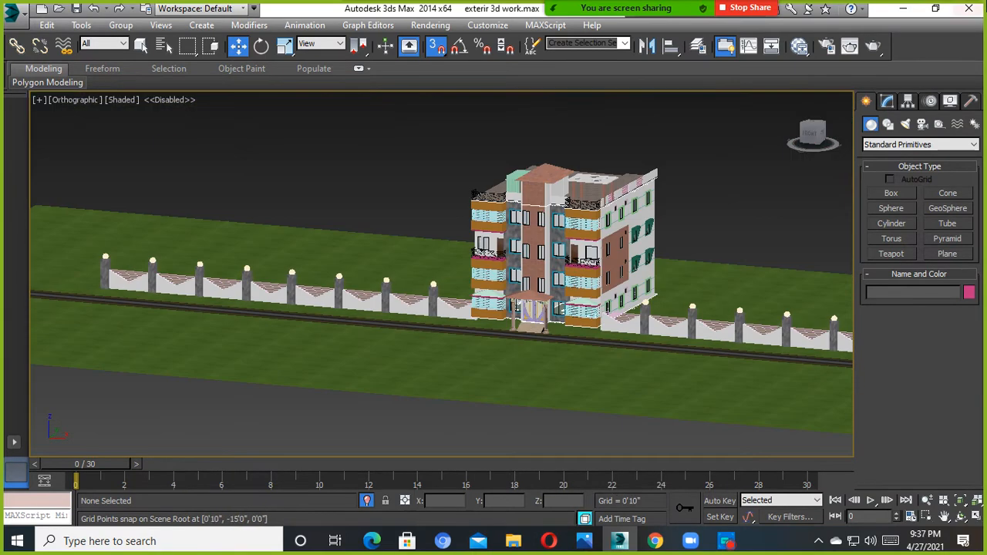
left_click(969, 10)
left_click(494, 292)
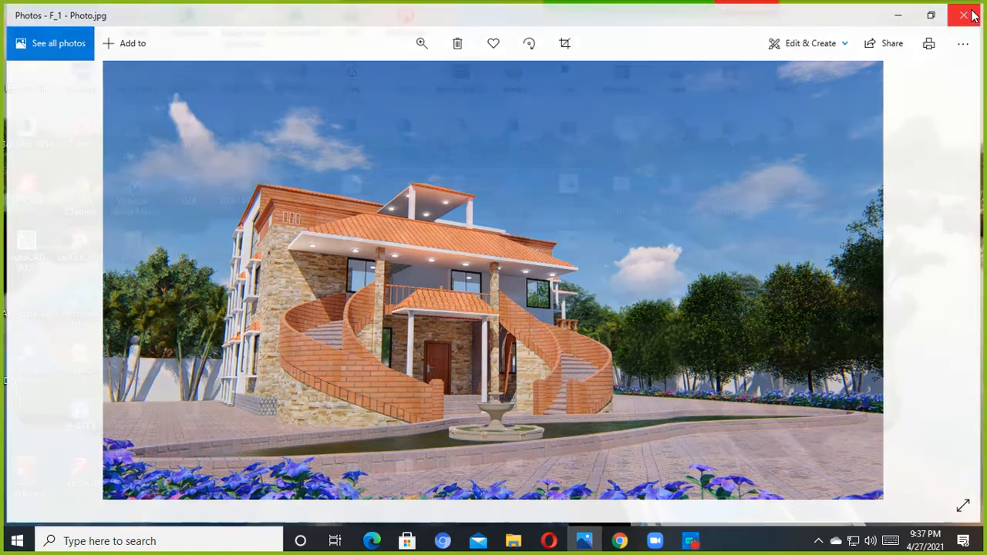
left_click(973, 9)
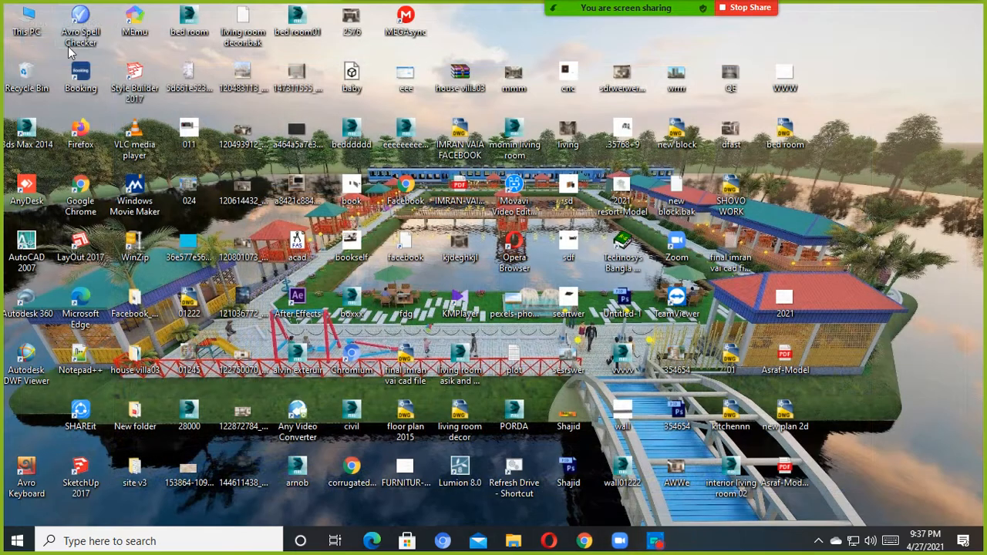
Launch 3ds Max by searching Windows for "max" and dismiss its welcome screen.
left_click(195, 548)
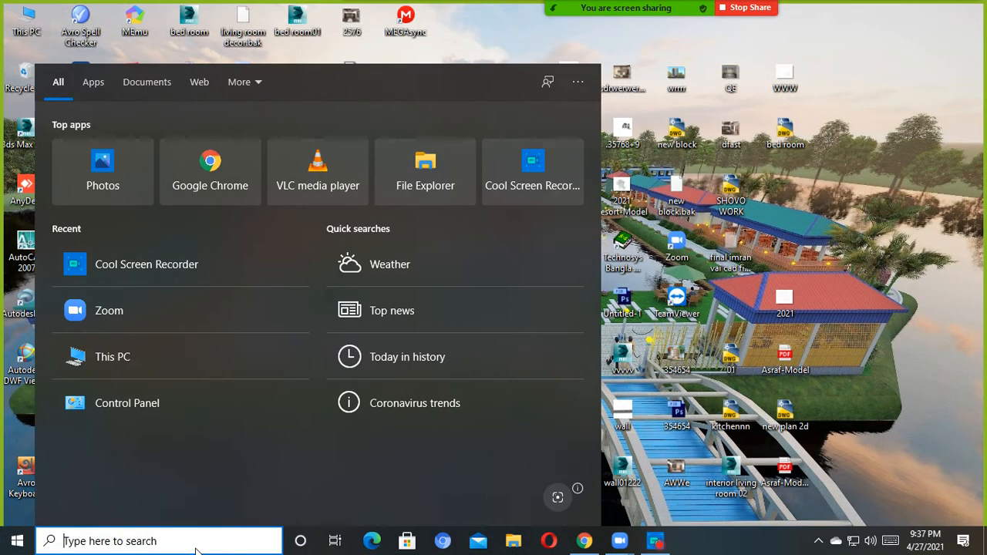
type("max")
left_click(185, 145)
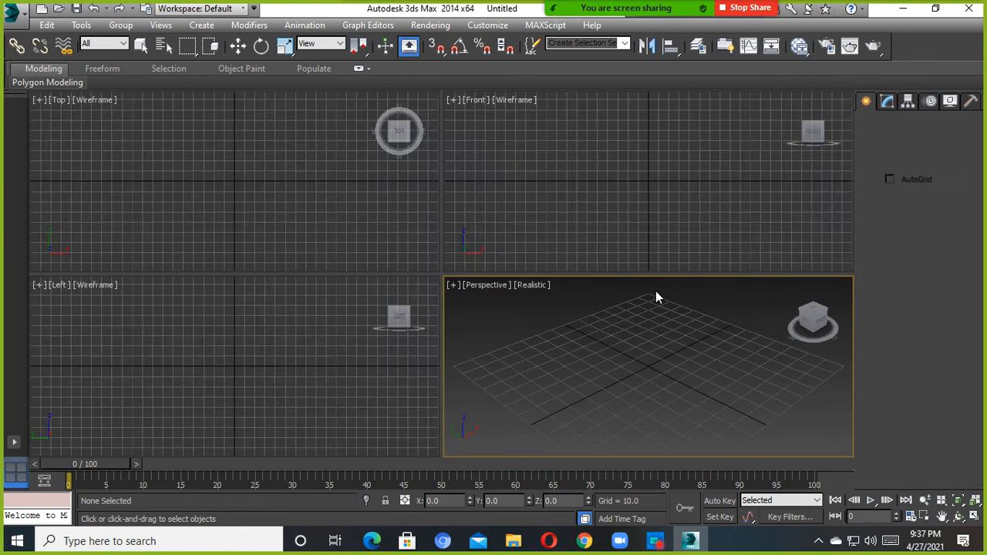
left_click(660, 540)
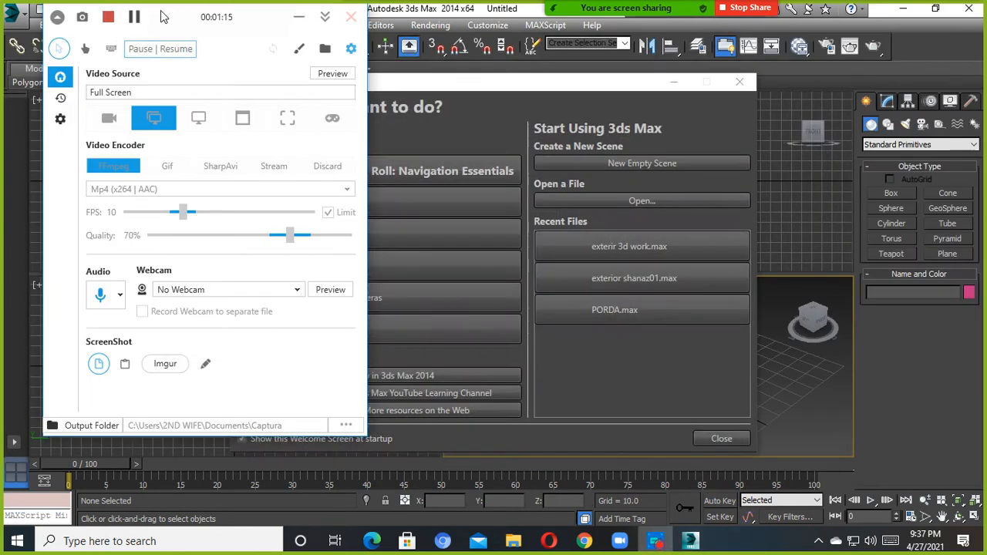
left_click(740, 81)
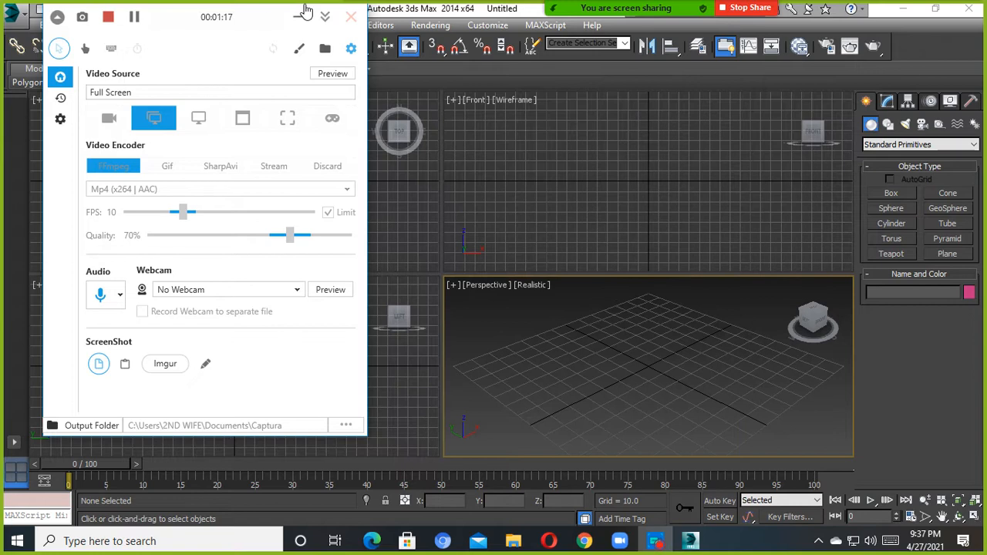
left_click(300, 15)
Open the recent scene "exterir 3d work.max", continuing past the missing external files and acknowledging the isolation warning.
left_click(11, 13)
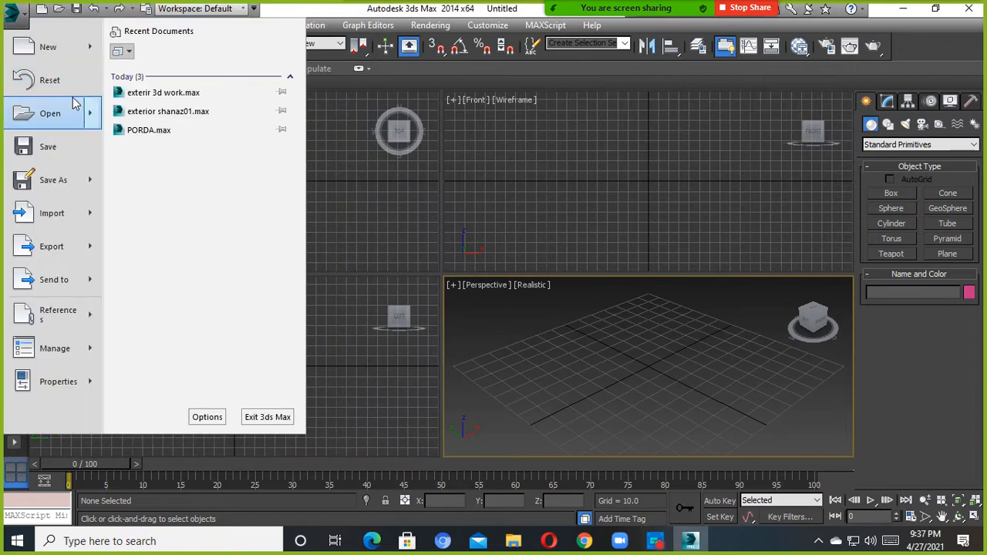
left_click(129, 93)
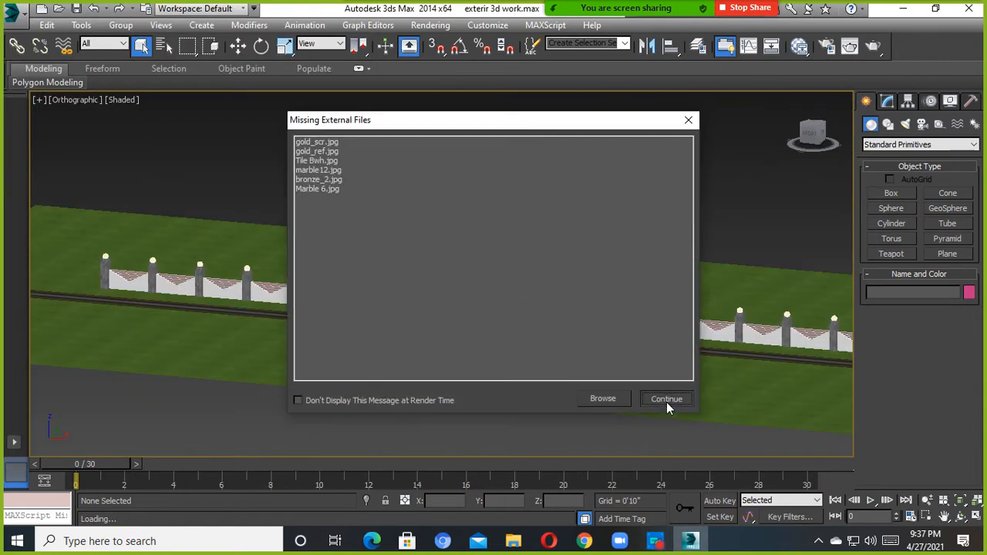
left_click(666, 401)
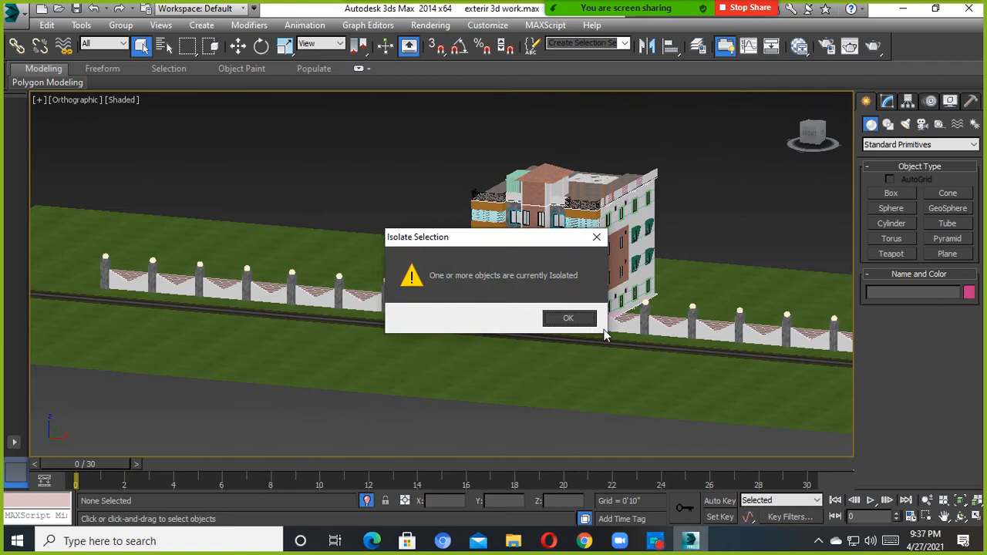
left_click(575, 320)
Examine the building's entrance, paved ramp, balcony bases and boundary wall up close and from a distance.
scroll(571, 324, "up", 6)
left_click(569, 327)
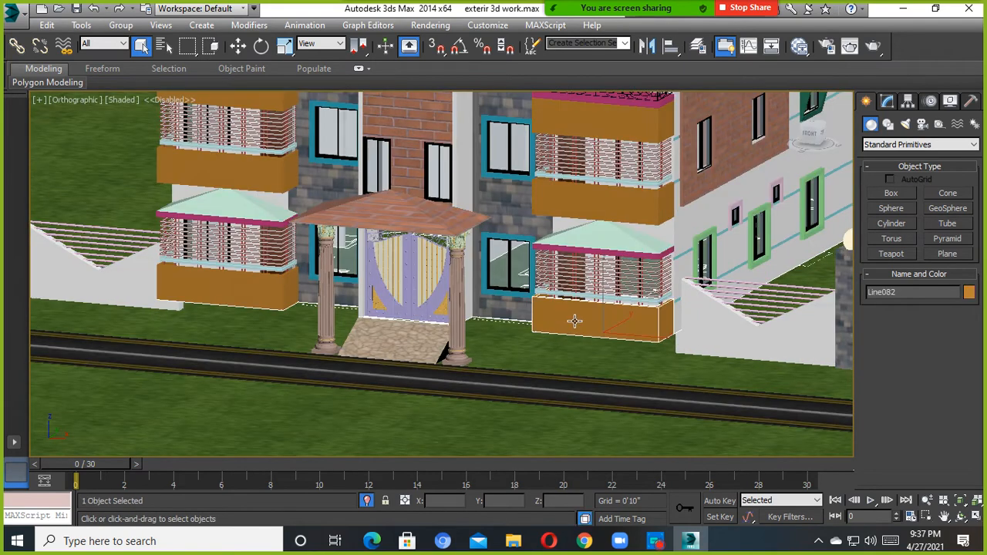
scroll(590, 290, "up", 4)
middle_click_drag(590, 290, 498, 345, "alt")
scroll(494, 332, "up", 5)
left_click(489, 315)
scroll(517, 313, "down", 7)
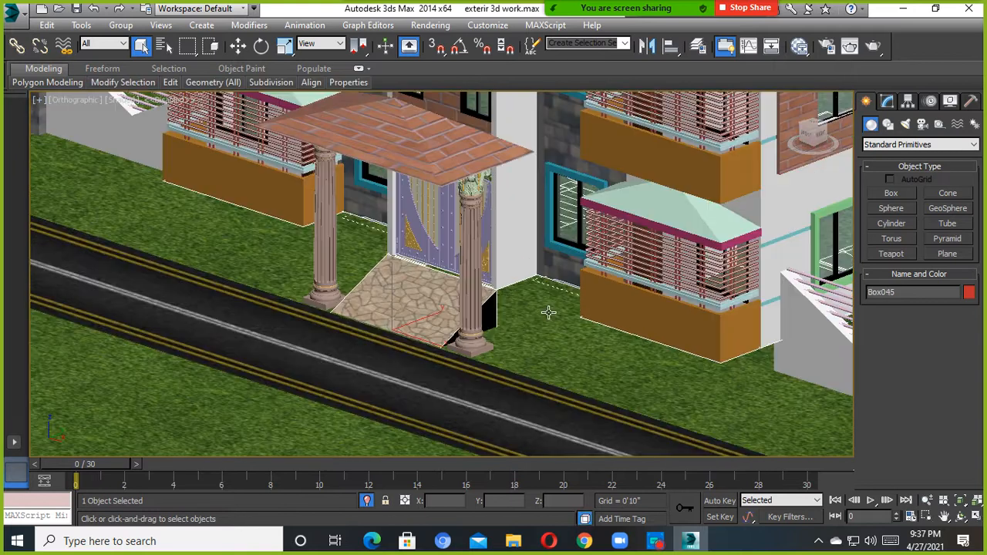
scroll(572, 314, "down", 4)
middle_click_drag(572, 314, 540, 392, "alt")
scroll(532, 392, "up", 5)
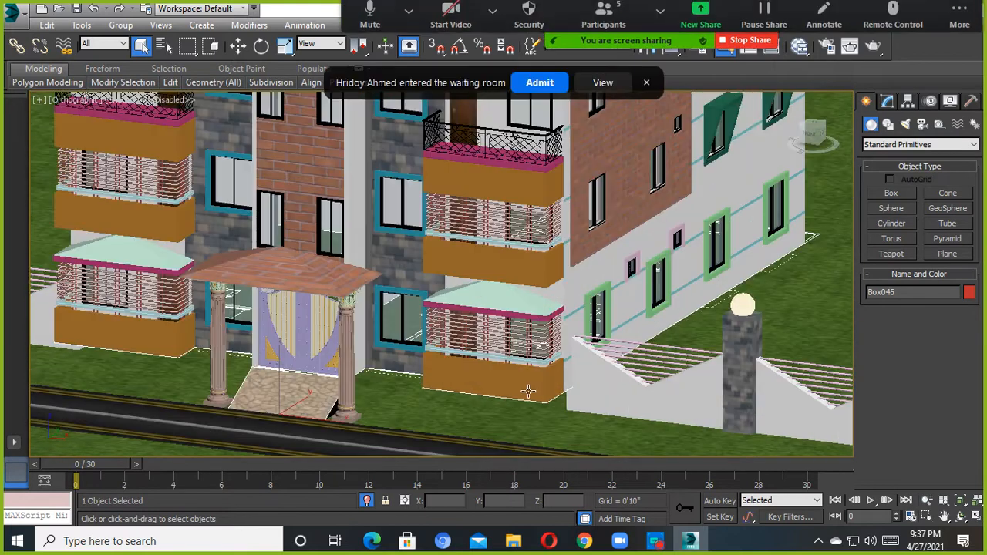
left_click(538, 87)
scroll(519, 356, "down", 9)
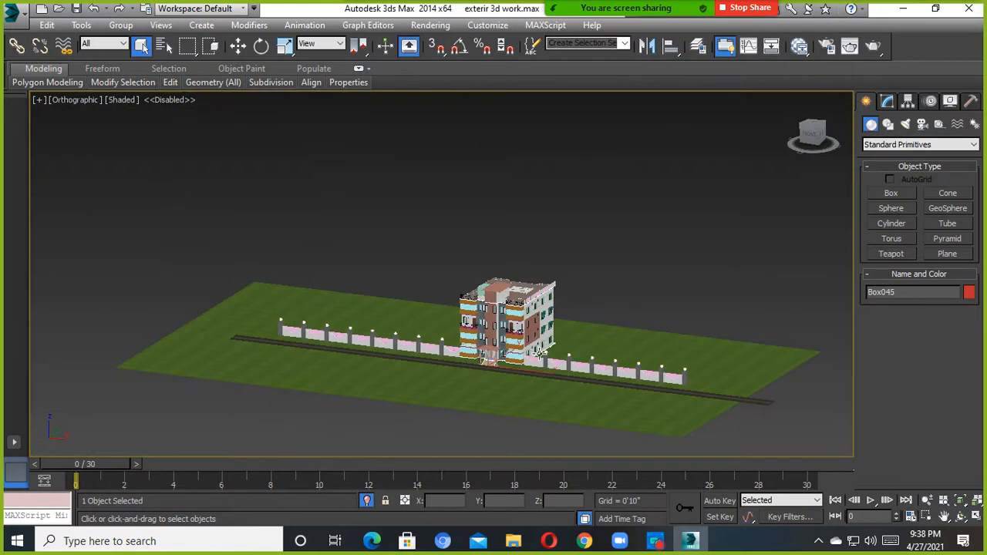
Hide the paved ramp in front of the entrance door.
left_click(229, 121)
scroll(453, 351, "up", 6)
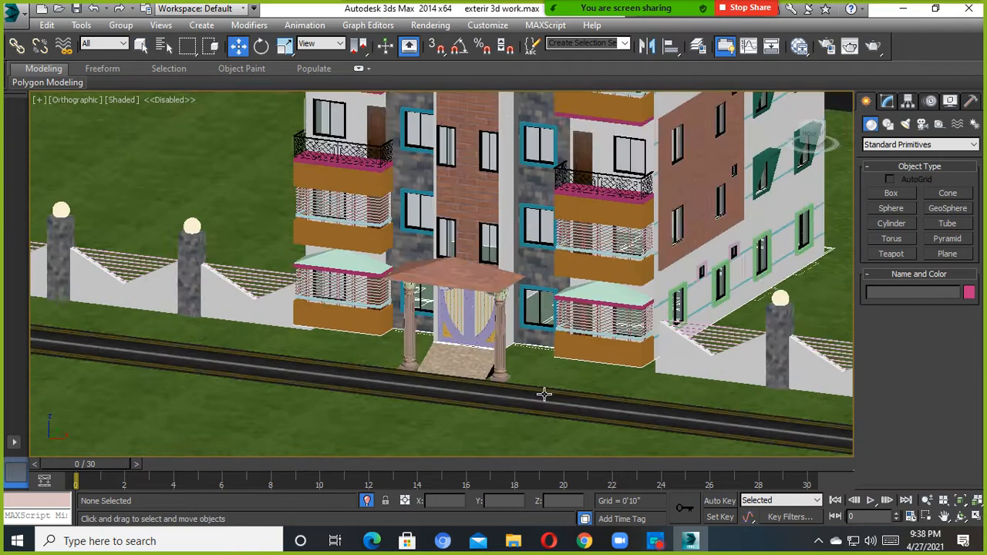
left_click(457, 318)
right_click(460, 305)
left_click(512, 266)
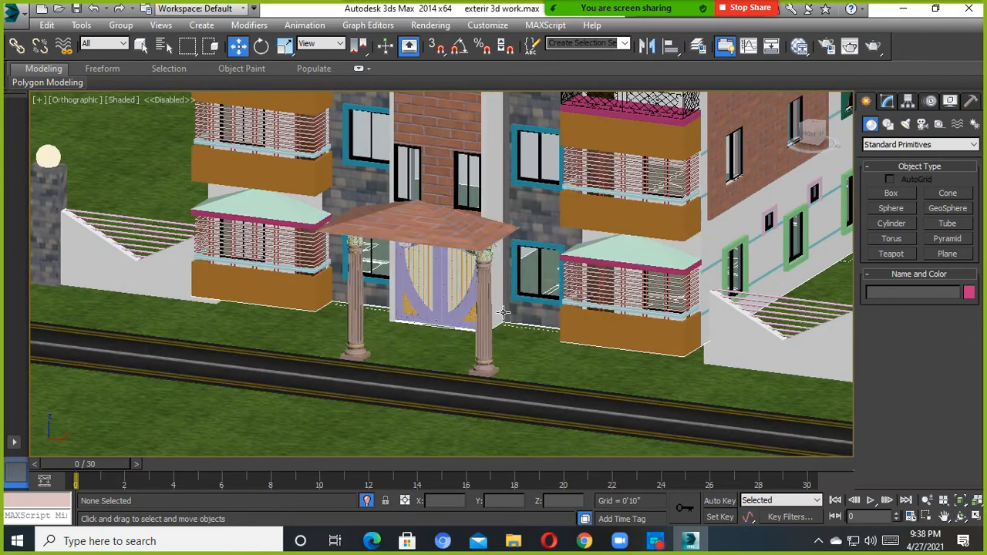
Hide the grass ground surface around the building and road.
scroll(455, 347, "up", 5)
left_click(472, 284)
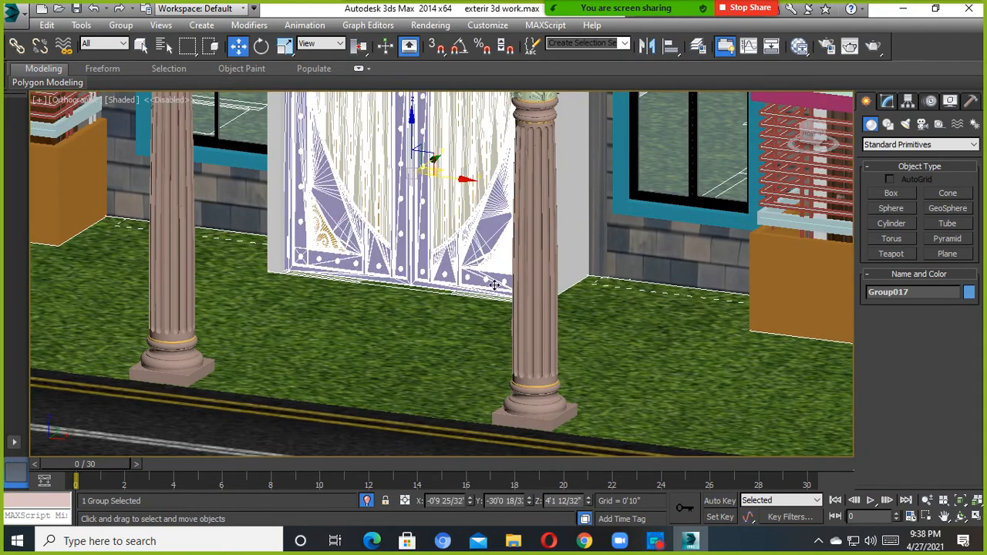
middle_click_drag(482, 309, 494, 339, "alt")
scroll(466, 317, "down", 3)
scroll(465, 317, "down", 4)
left_click(461, 322)
right_click(461, 320)
left_click(494, 266)
scroll(479, 310, "down", 5)
Hide all objects of the Geometry category, leaving the shapes displayed.
left_click(951, 101)
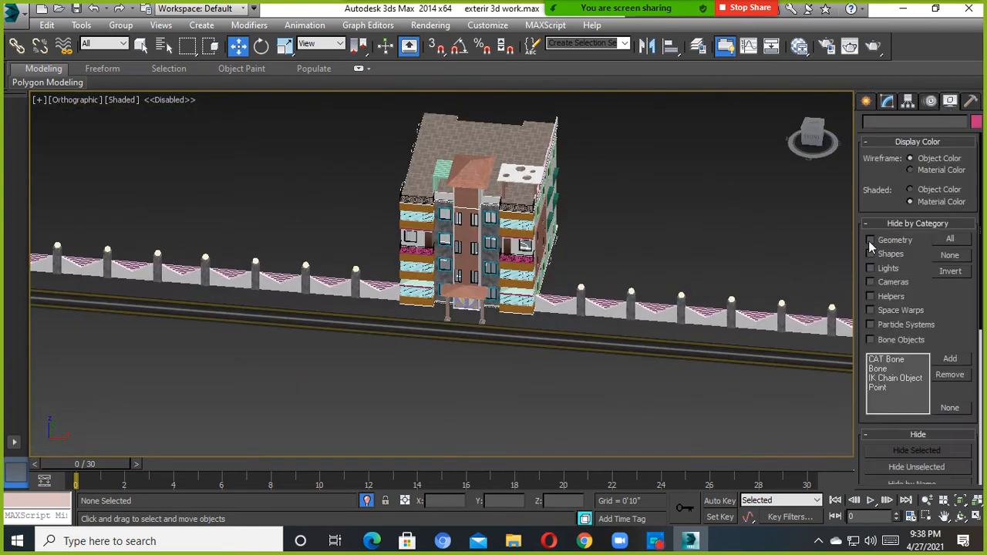
scroll(455, 271, "down", 3)
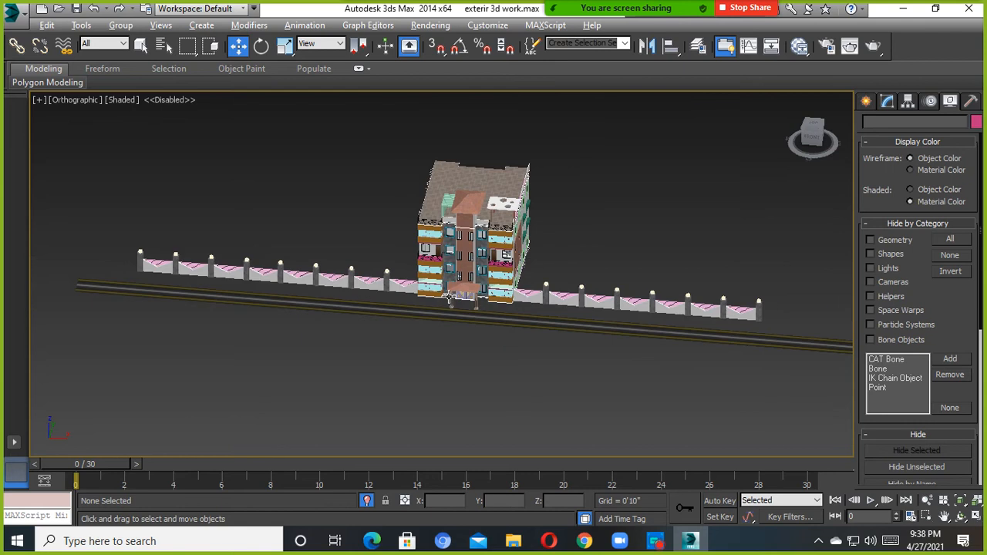
middle_click_drag(446, 268, 513, 267)
left_click(875, 241)
Hide the upper copy of the floor plan together with the balcony railing lines at its level.
scroll(598, 312, "up", 6)
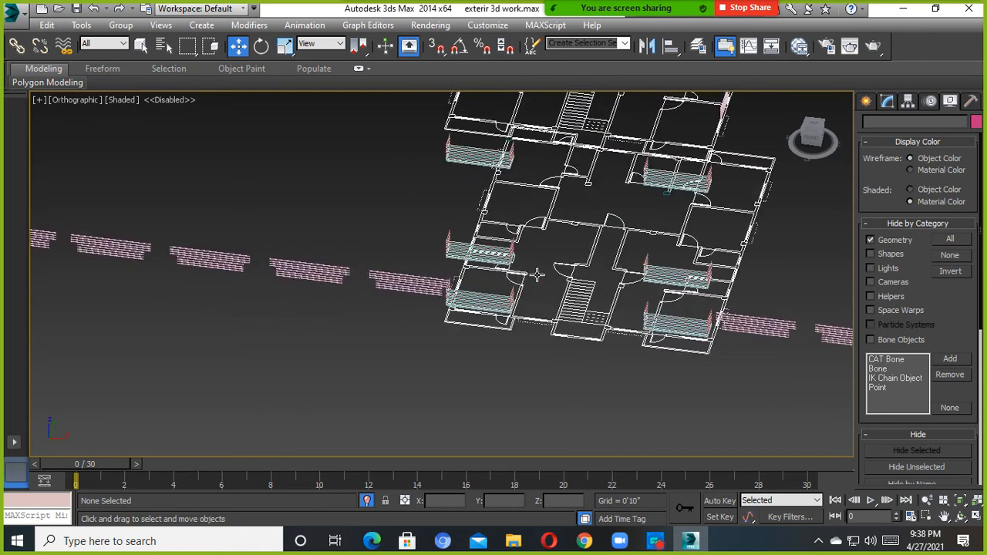
middle_click_drag(598, 313, 541, 440)
middle_click_drag(542, 440, 578, 329, "alt")
scroll(575, 343, "down", 3)
left_click_drag(439, 220, 438, 222)
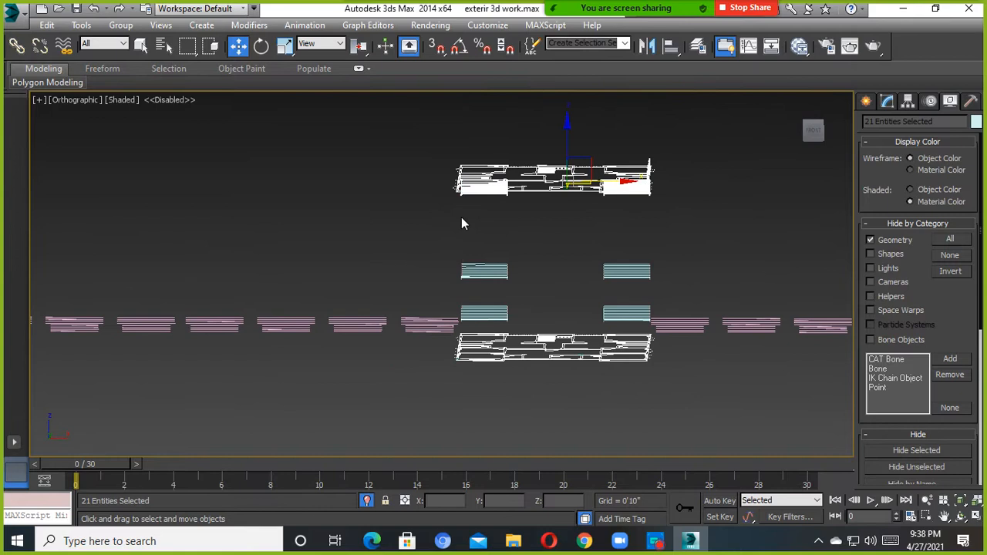
right_click(460, 217)
left_click(501, 169)
Select the remaining balcony railing lines above the ground-floor plan in the front view and hide them.
left_click(813, 135)
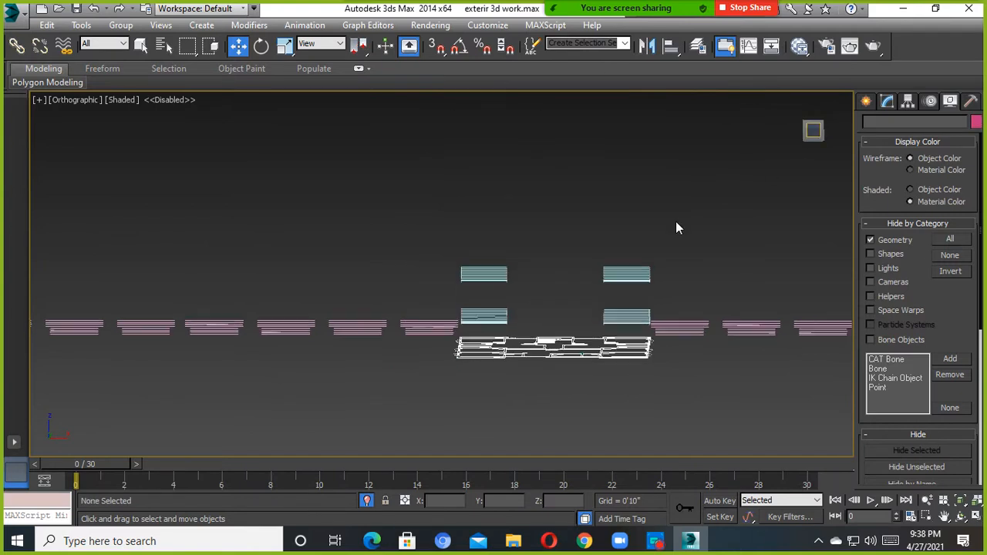
left_click_drag(722, 201, 484, 312)
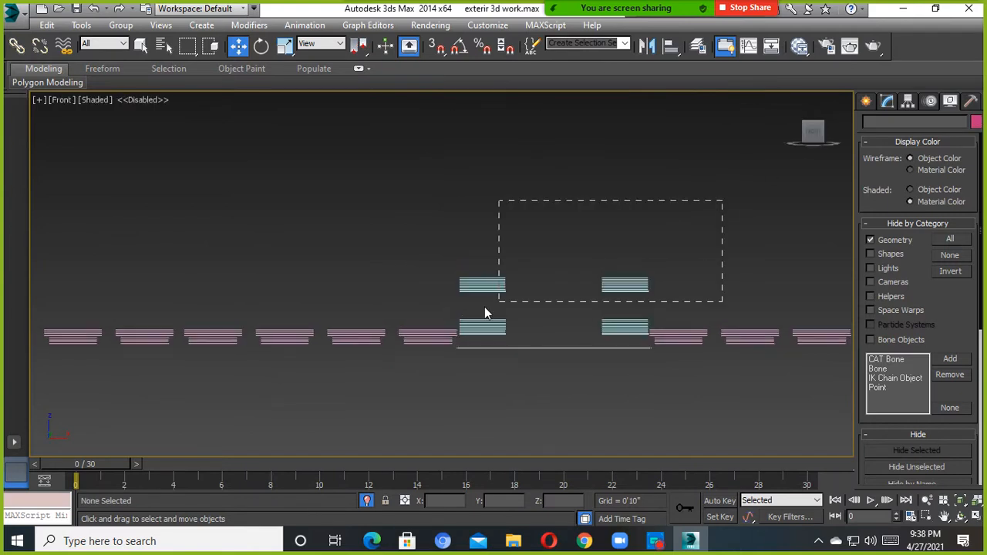
left_click_drag(447, 339, 447, 340)
right_click(446, 339)
left_click(494, 264)
Set the viewport to the top view and frame the upper part of the ground-floor plan.
middle_click_drag(527, 360, 559, 384, "alt")
scroll(551, 376, "up", 4)
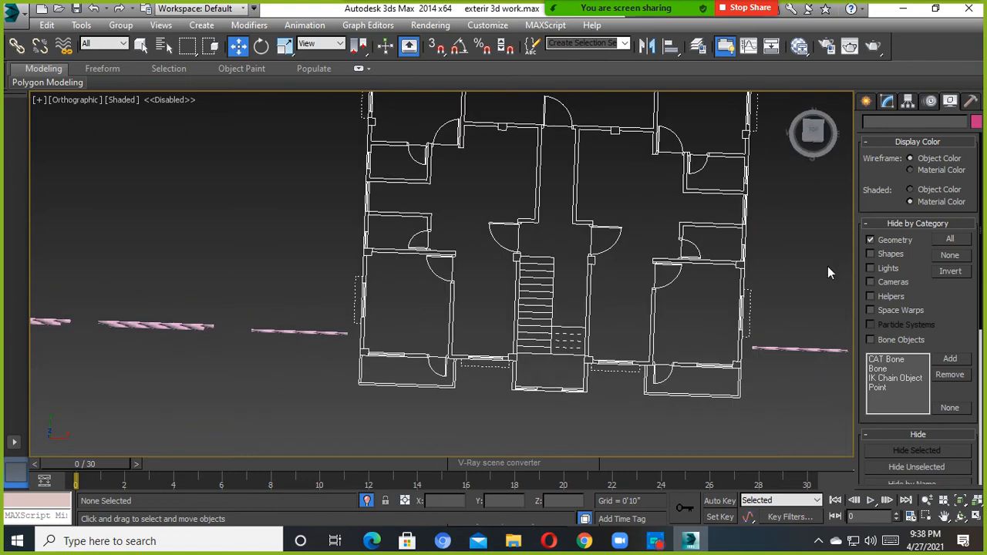
left_click(813, 135)
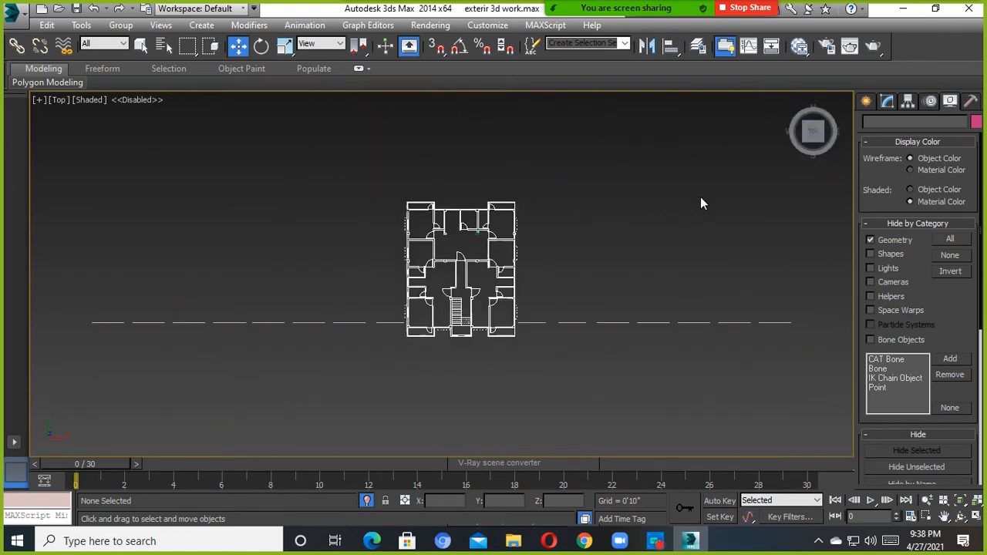
scroll(455, 289, "up", 6)
middle_click_drag(459, 292, 469, 447)
Turn on 3D snapping and enable Vertex as a snap type for tracing the plan.
left_click(866, 102)
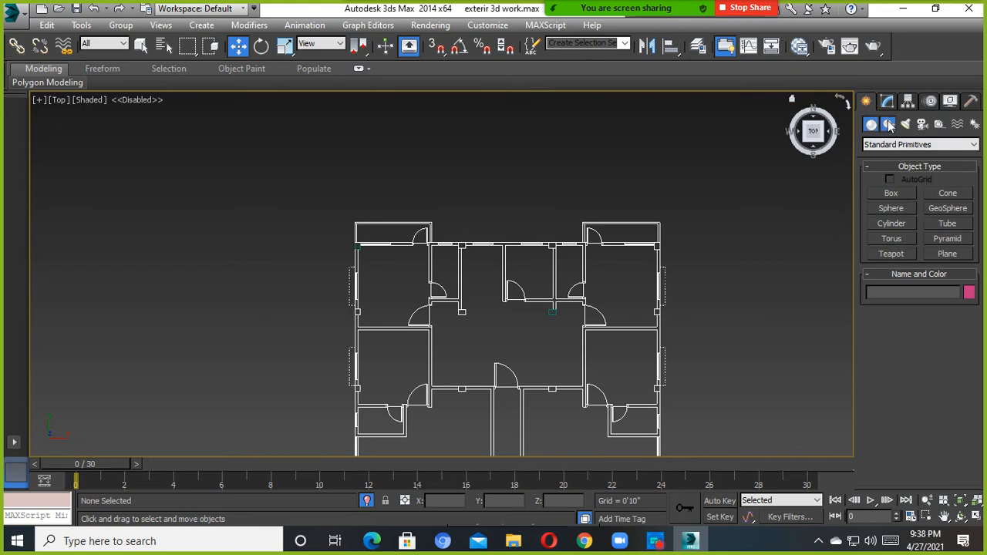
left_click(890, 125)
left_click(892, 204)
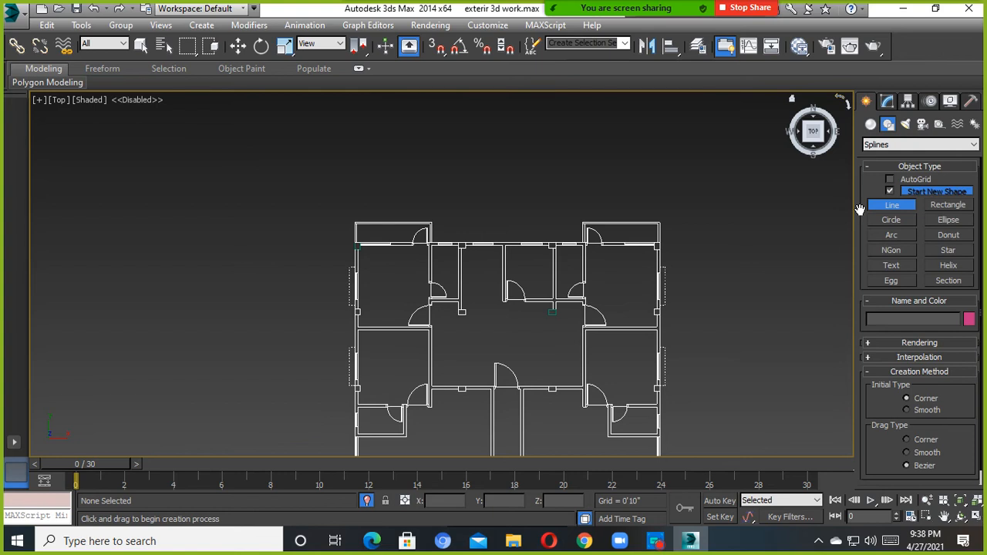
middle_click_drag(617, 252, 601, 217)
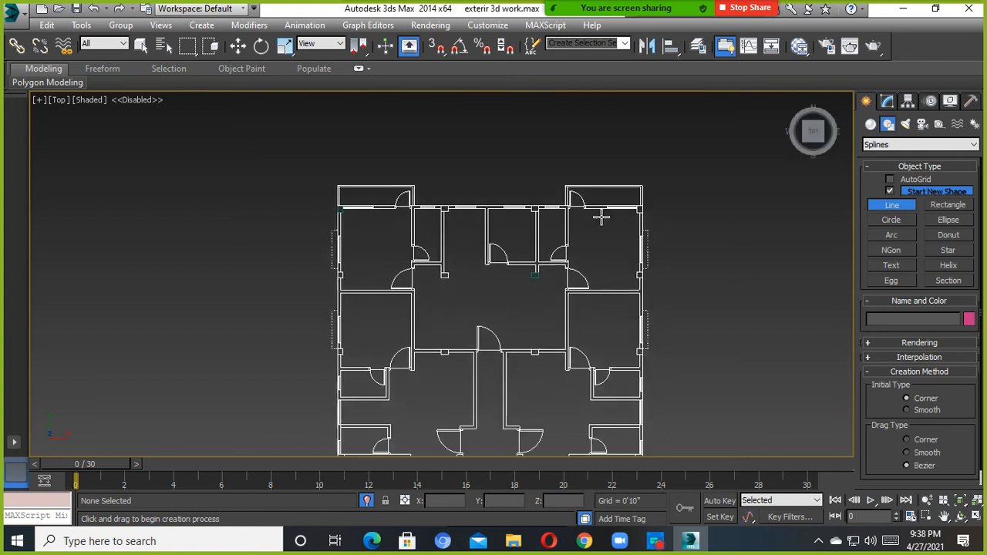
middle_click_drag(582, 286, 506, 324)
scroll(556, 265, "up", 5)
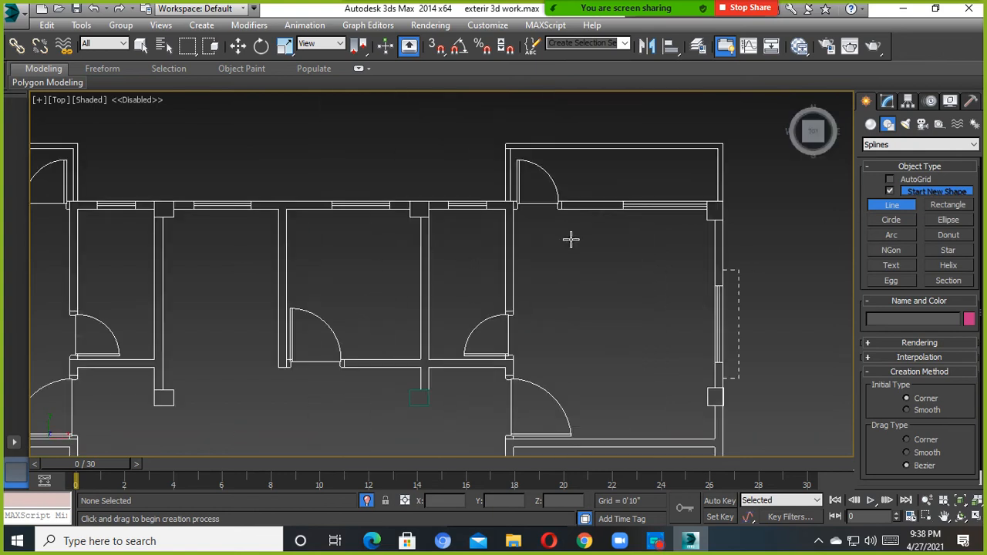
middle_click_drag(600, 232, 604, 272)
key("s")
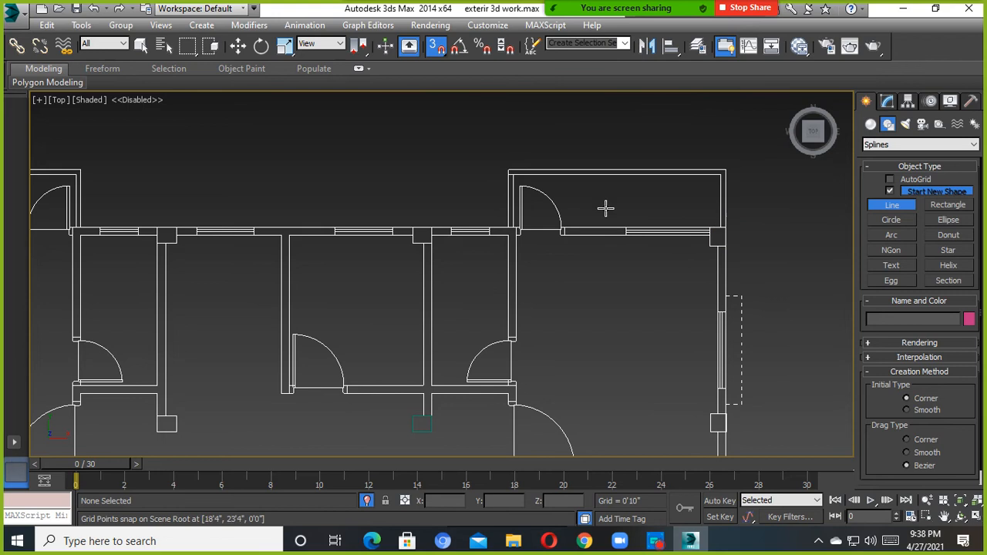
right_click(436, 46)
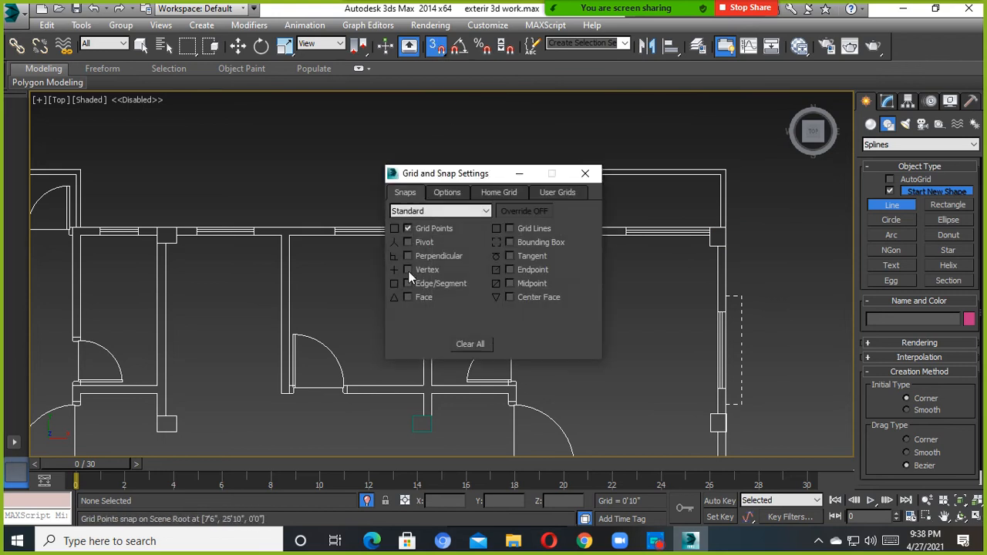
left_click(585, 173)
right_click(637, 159)
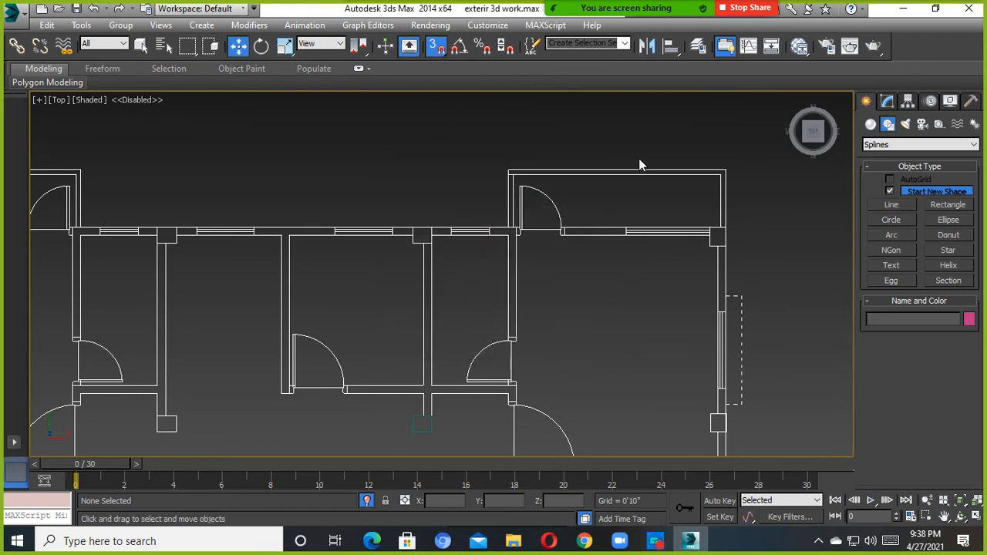
right_click(639, 158)
Unhide all objects and display the Geometry category again to show the whole building.
left_click(663, 91)
left_click(950, 102)
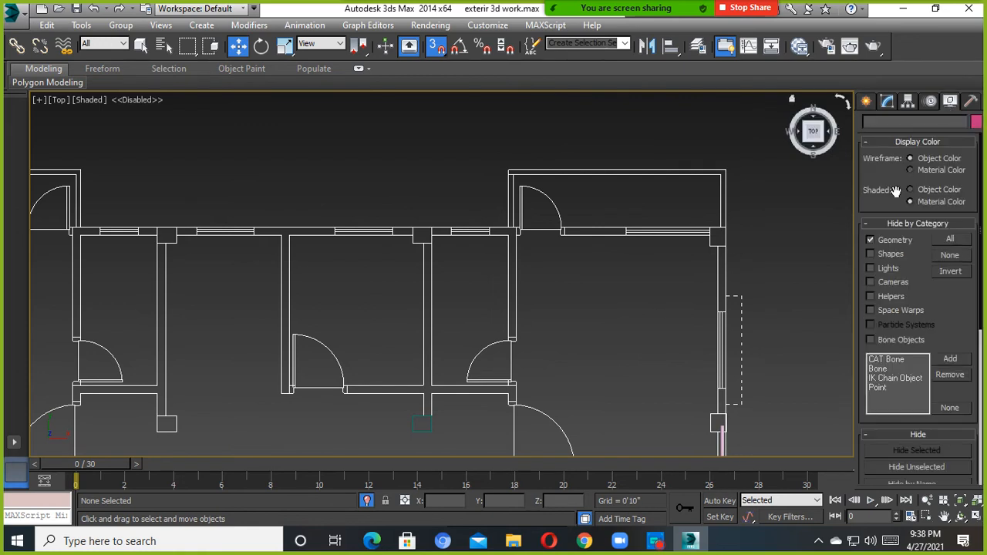
left_click(871, 240)
scroll(573, 375, "down", 6)
middle_click_drag(573, 301, 593, 246, "alt")
right_click(634, 406)
left_click(665, 254)
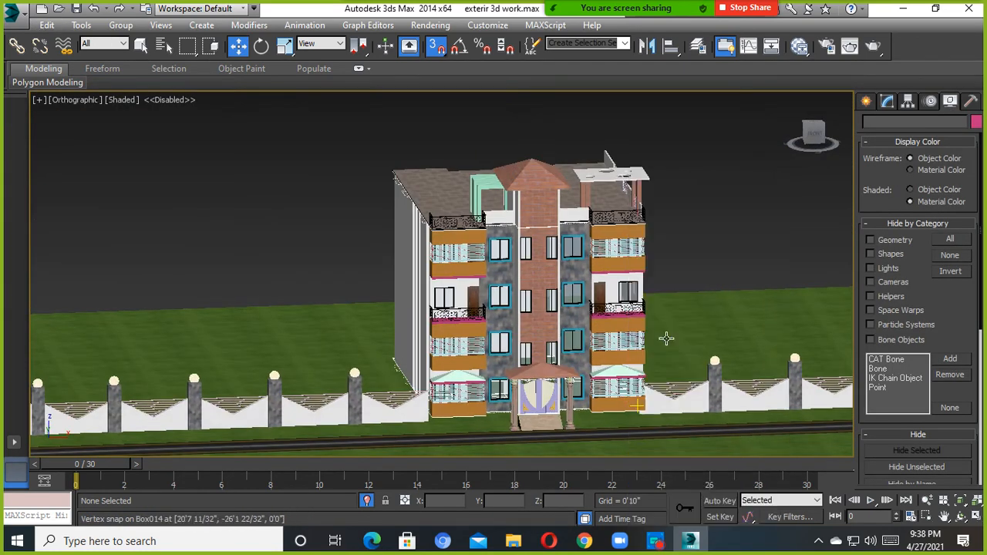
scroll(898, 224, "up", 3)
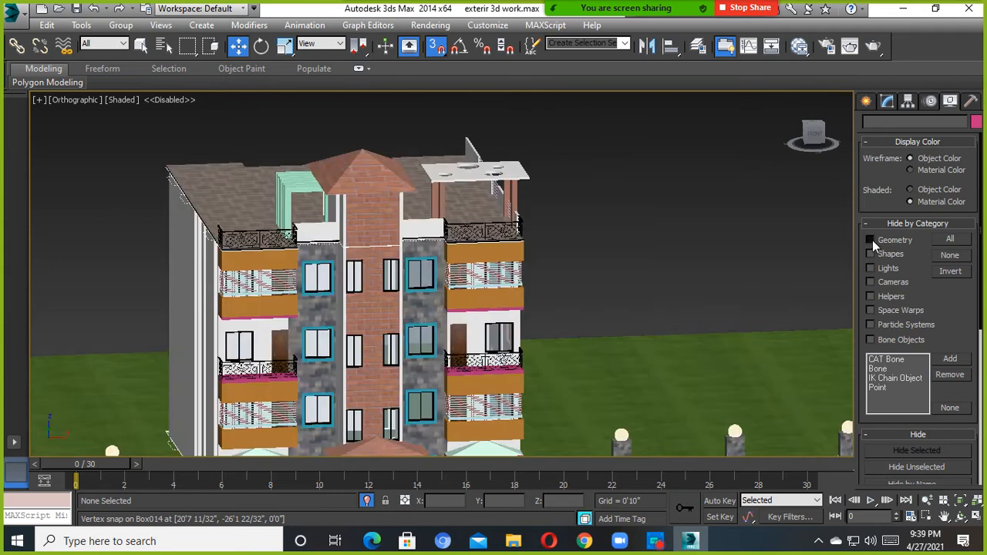
Hide the Geometry category, and hide the upper floor plan copy together with the balcony railing lines above the ground floor.
left_click(872, 240)
middle_click_drag(563, 267, 516, 261, "alt")
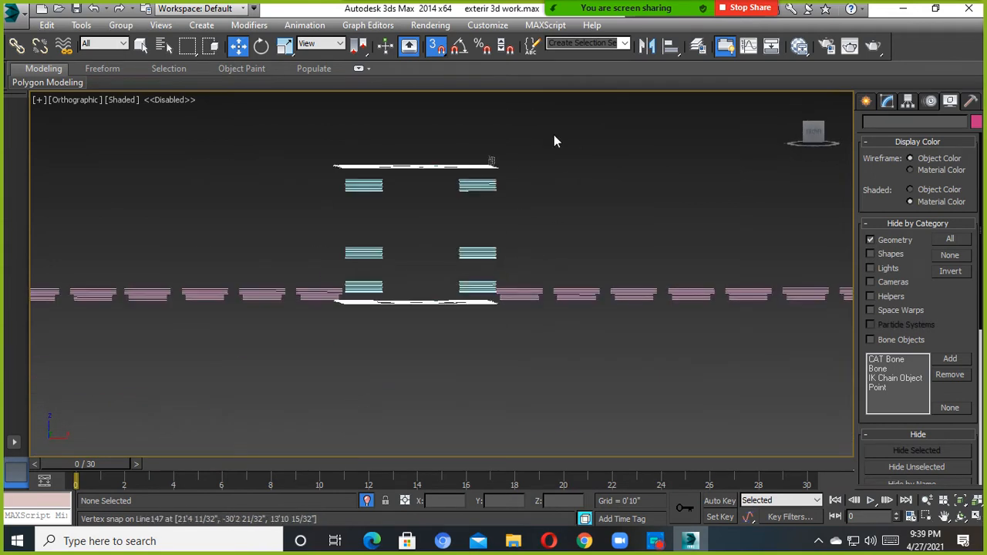
left_click_drag(345, 298, 344, 298)
right_click(384, 263)
left_click(386, 257)
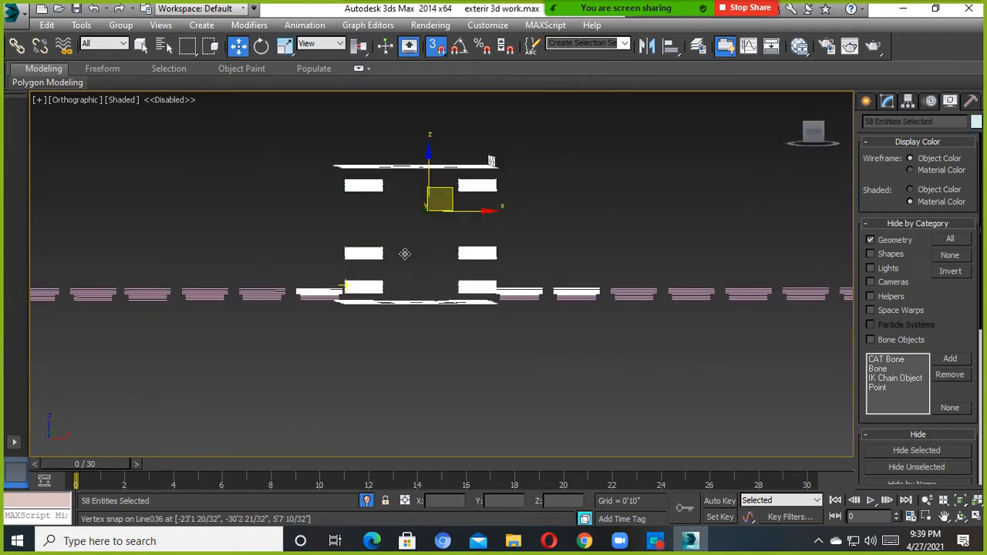
Return to the top view of the ground-floor plan and activate the Line spline tool.
middle_click_drag(508, 324, 491, 240, "alt")
left_click(814, 132)
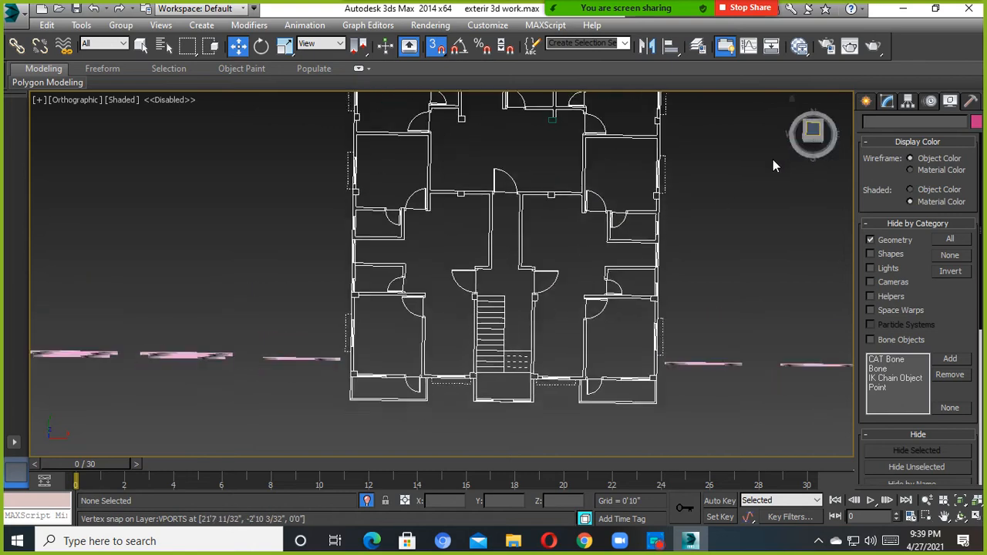
scroll(479, 331, "up", 5)
middle_click_drag(480, 330, 507, 324)
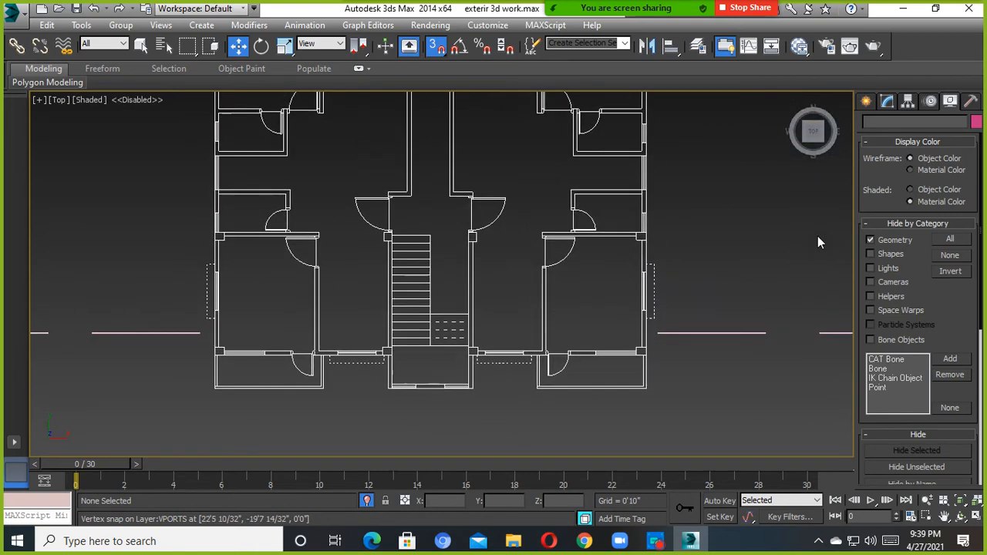
left_click(868, 102)
left_click(893, 206)
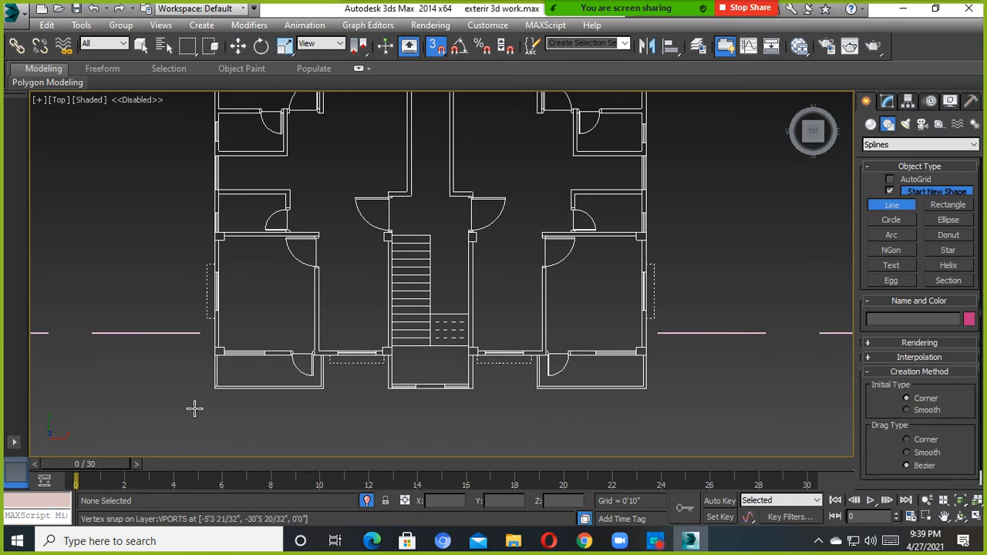
Try to trace the building outline with a line from the plan's lower-left balcony corner to its upper-left corner and onward.
scroll(205, 403, "up", 6)
left_click(249, 342)
scroll(241, 286, "down", 8)
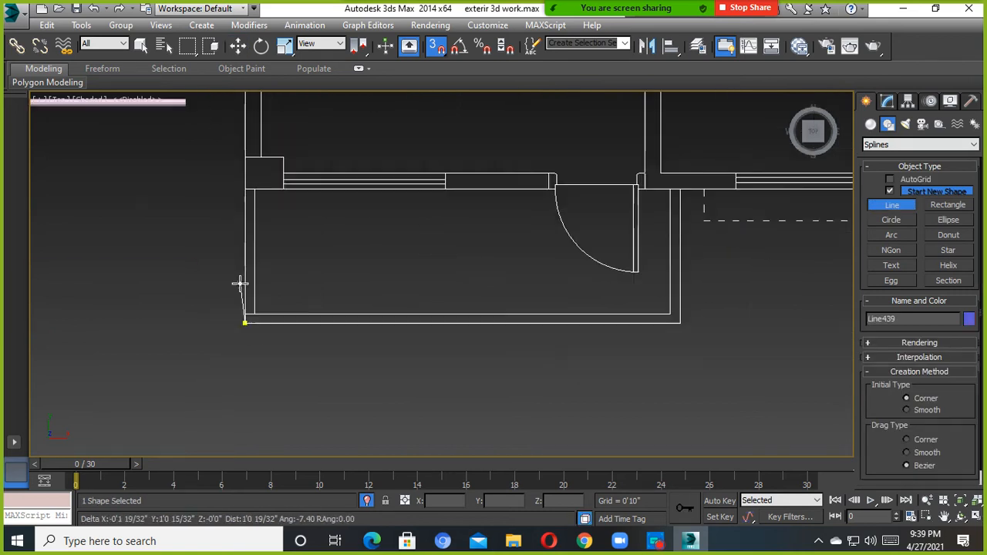
scroll(286, 174, "up", 6)
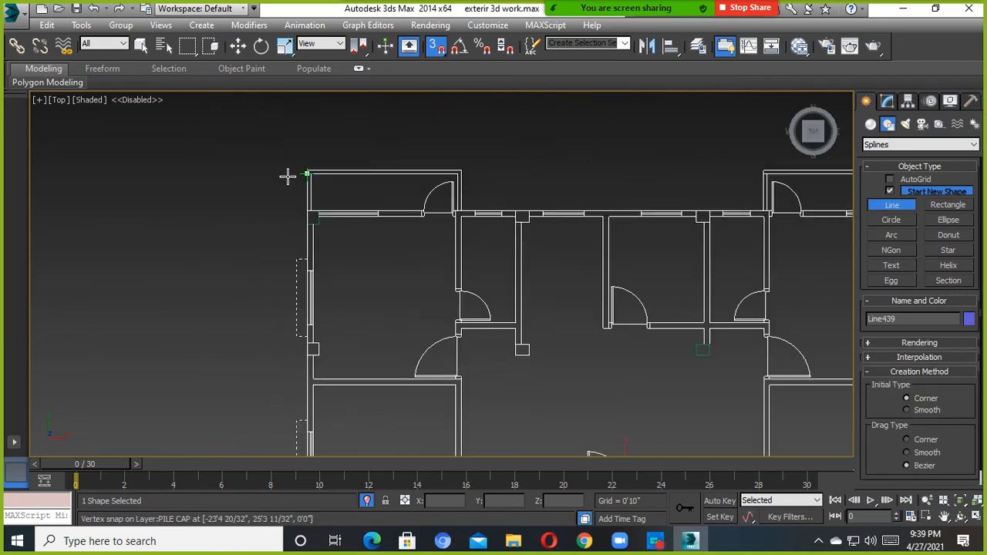
left_click(344, 159)
scroll(520, 180, "down", 4)
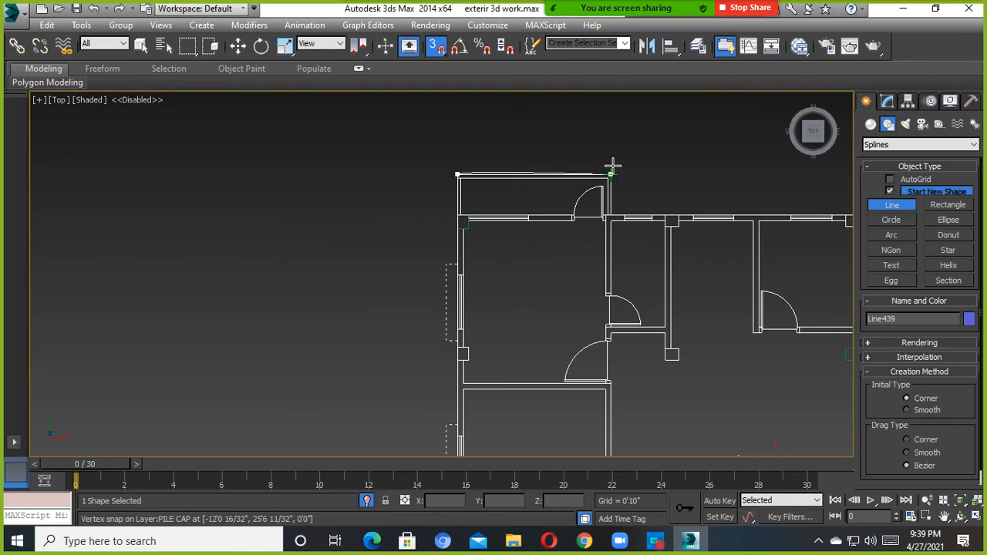
scroll(613, 166, "up", 3)
scroll(403, 150, "up", 3)
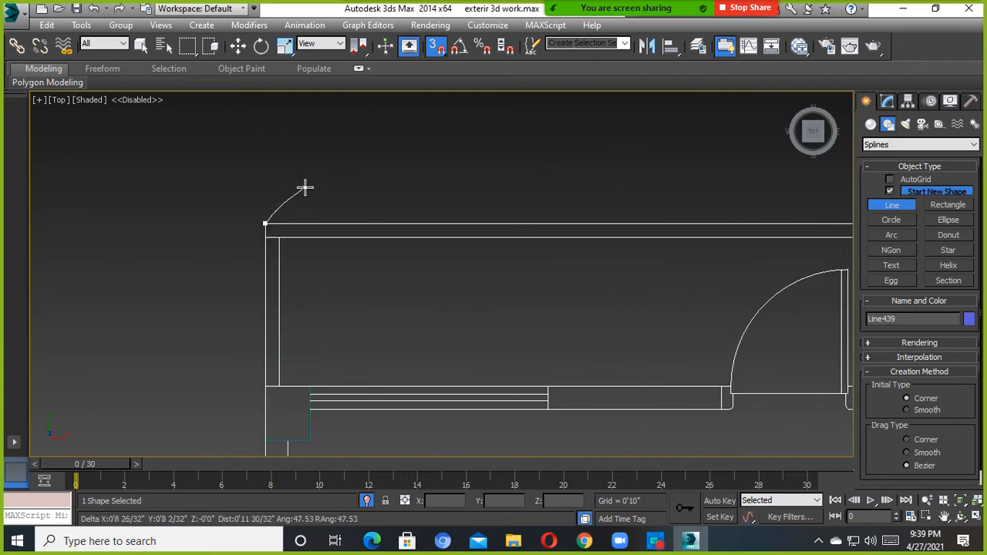
scroll(326, 254, "down", 5)
scroll(340, 301, "up", 6)
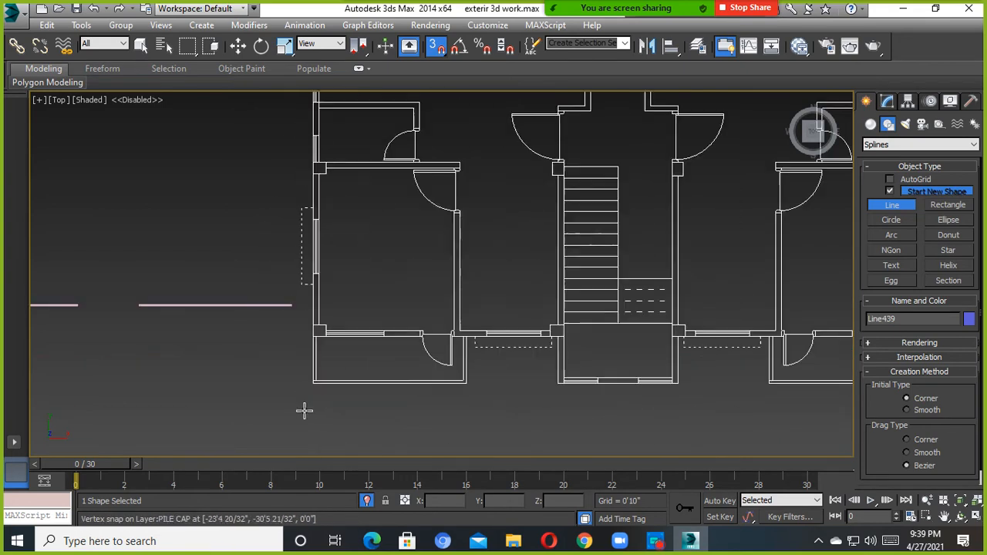
Start a new outline at the plan's lower-left balcony corner and extend it straight to the upper-left balcony corner.
left_click(311, 385)
scroll(319, 244, "down", 4)
middle_click_drag(335, 141, 342, 380)
scroll(299, 236, "up", 5)
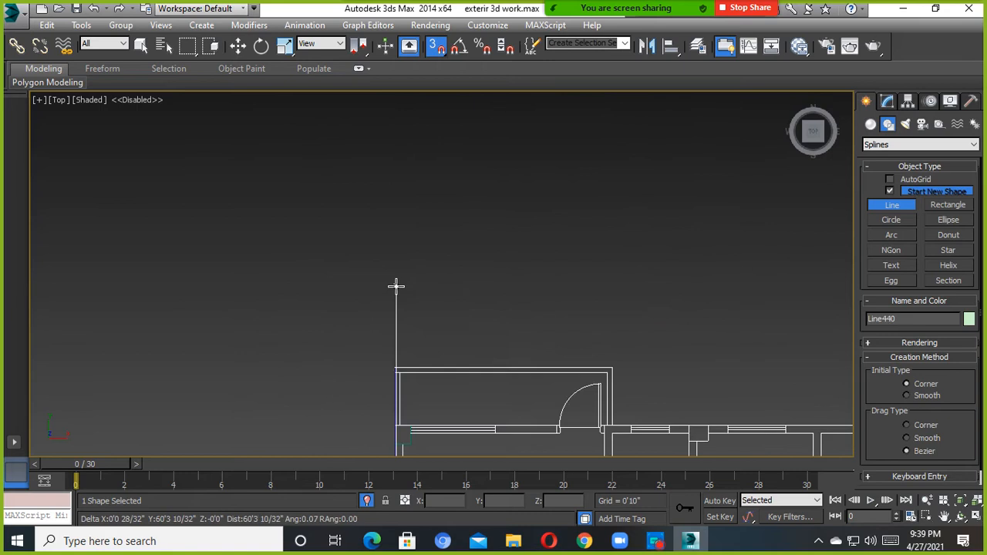
scroll(386, 306, "up", 5)
left_click(396, 201)
Continue the outline along the upper-left balcony's outer edge and down its inner side to the main wall.
scroll(547, 238, "down", 1)
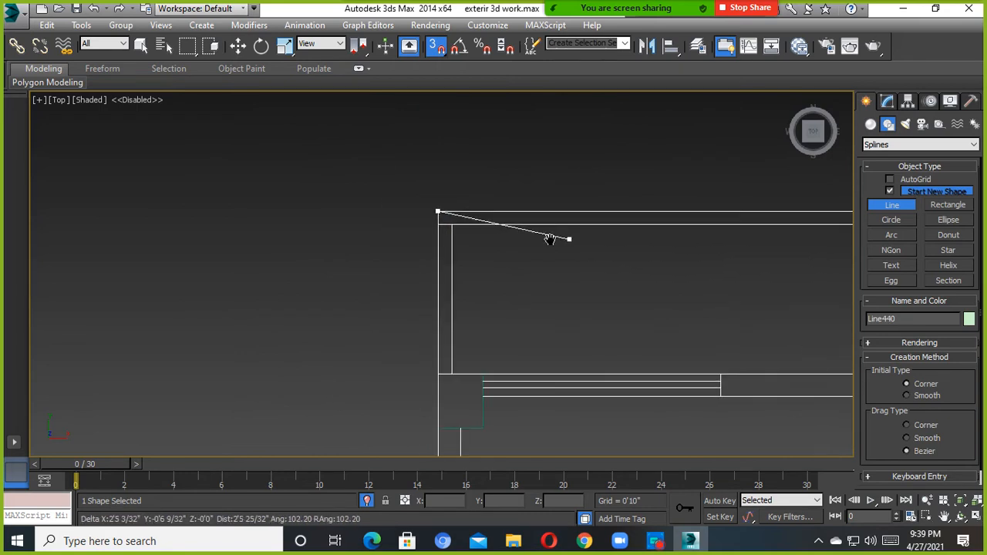
middle_click_drag(590, 241, 331, 227)
scroll(610, 207, "down", 1)
middle_click_drag(665, 238, 533, 249)
scroll(575, 233, "up", 1)
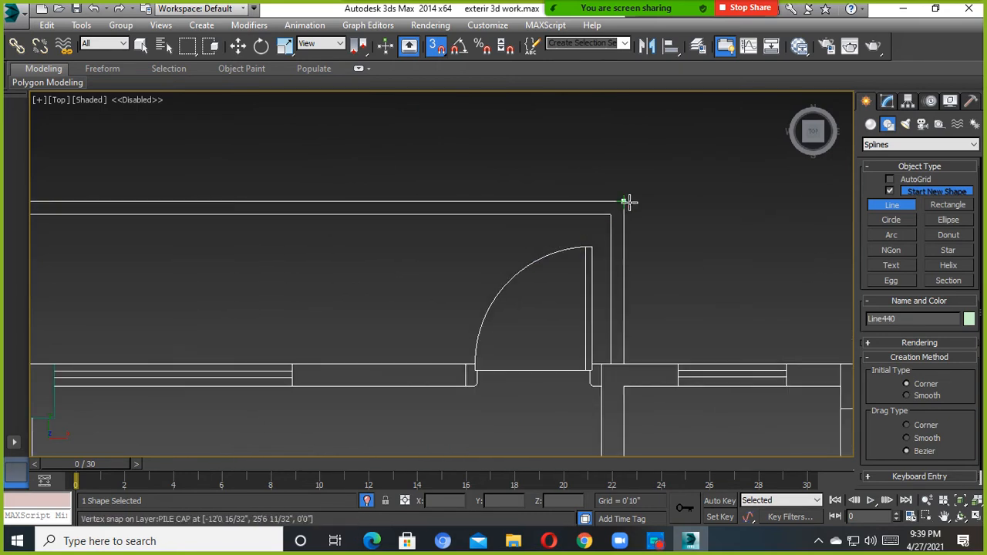
scroll(643, 353, "down", 2)
middle_click_drag(643, 354, 441, 300)
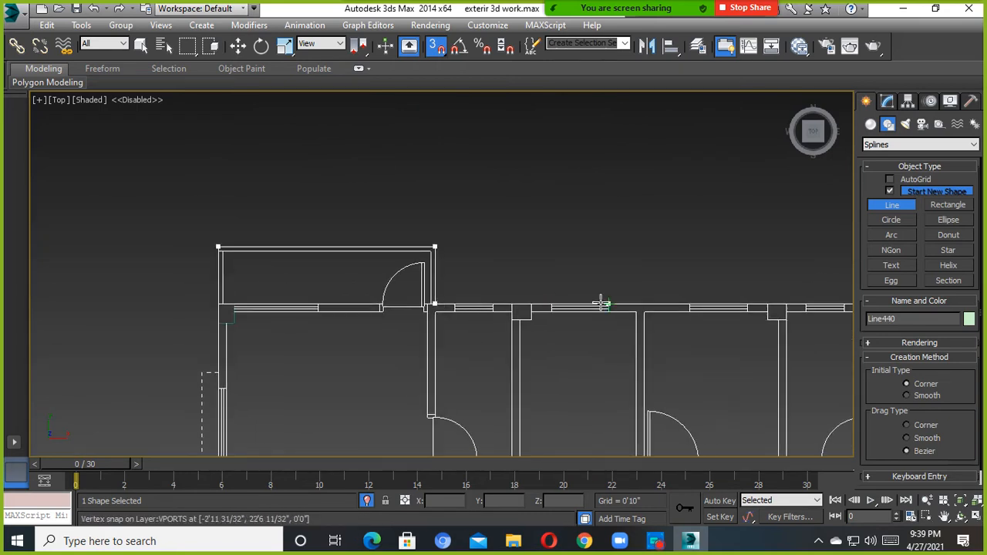
Extend the outline along the plan's upper wall to the upper-right balcony and up to that balcony's inner corner.
scroll(601, 304, "down", 2)
middle_click_drag(603, 304, 392, 314)
scroll(571, 327, "up", 3)
scroll(423, 295, "up", 4)
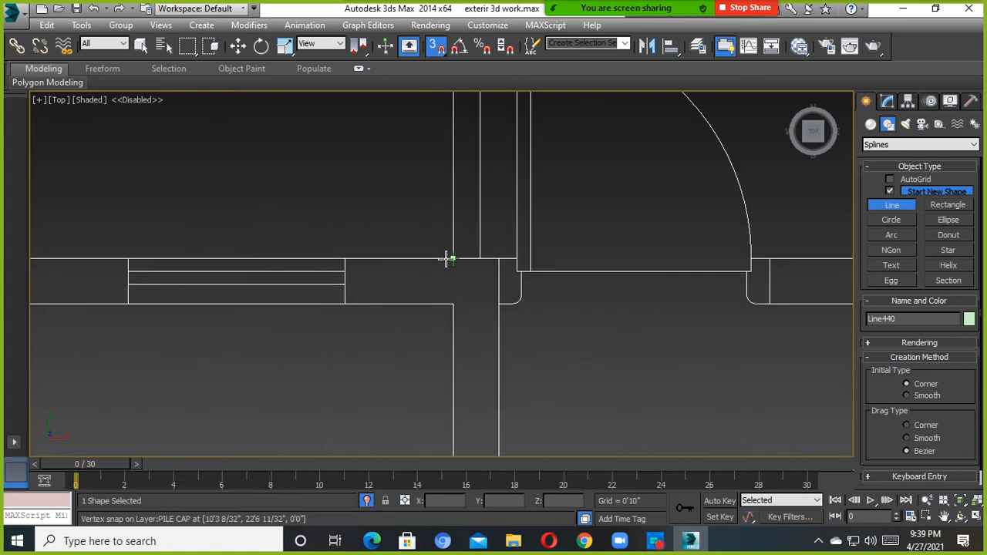
left_click(446, 259)
scroll(446, 259, "down", 3)
middle_click_drag(446, 259, 470, 382)
left_click(468, 217)
Carry the outline across the upper-right balcony's outer edge to the plan's upper-right corner.
scroll(637, 261, "down", 3)
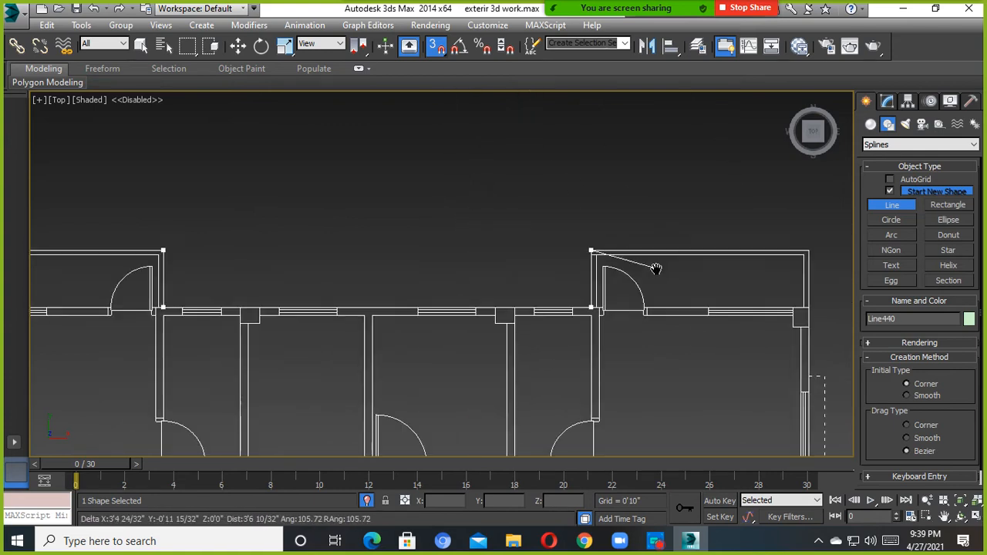
scroll(640, 284, "up", 1)
scroll(622, 298, "up", 3)
left_click(669, 259)
Extend the outline down the building's right side to the outer corner of the lower-right balcony.
scroll(660, 337, "down", 7)
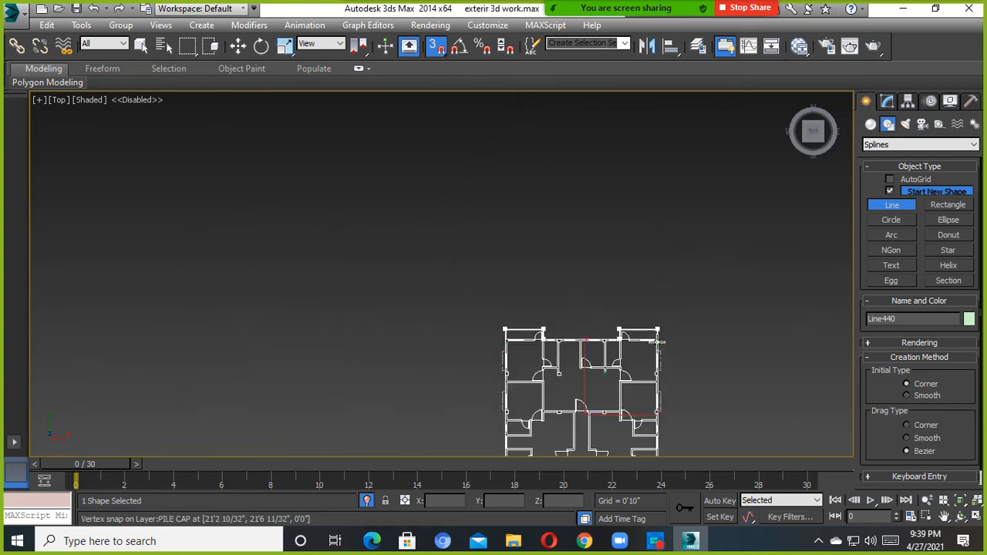
scroll(647, 295, "up", 3)
middle_click_drag(660, 339, 676, 181)
scroll(672, 315, "up", 4)
middle_click_drag(667, 359, 680, 243)
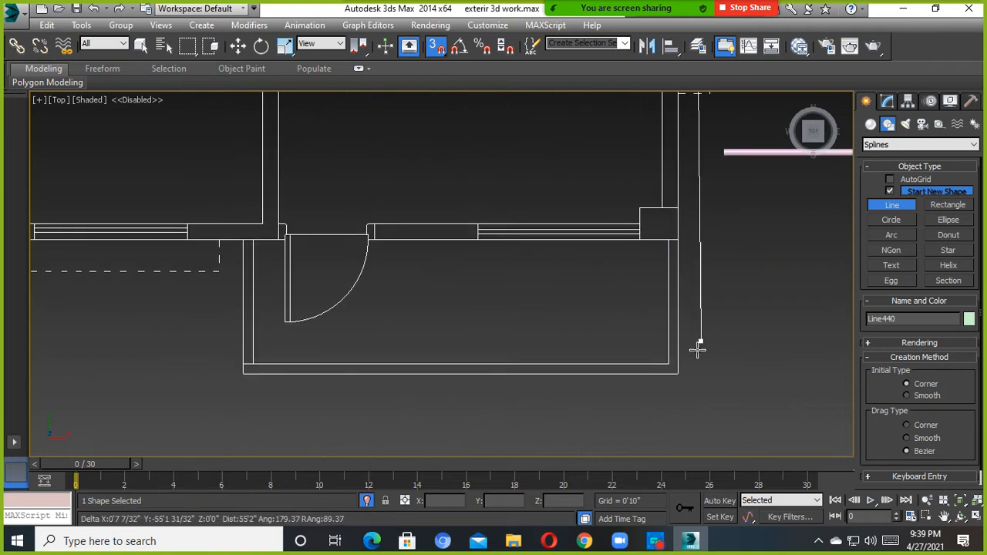
left_click(672, 376)
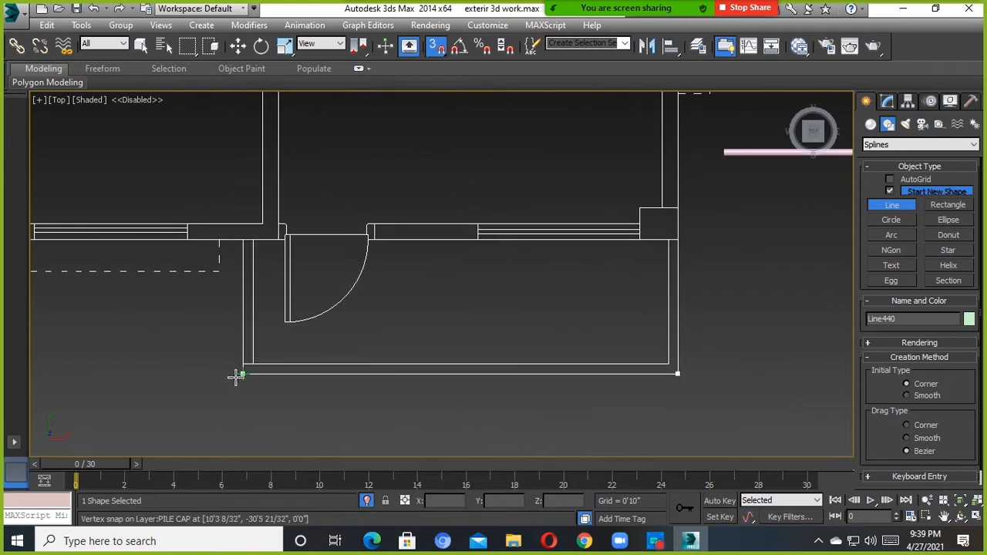
Trace around the lower-right balcony, along the lower wall and down the right side of the projecting stair block.
scroll(202, 254, "down", 2)
middle_click_drag(202, 254, 554, 303)
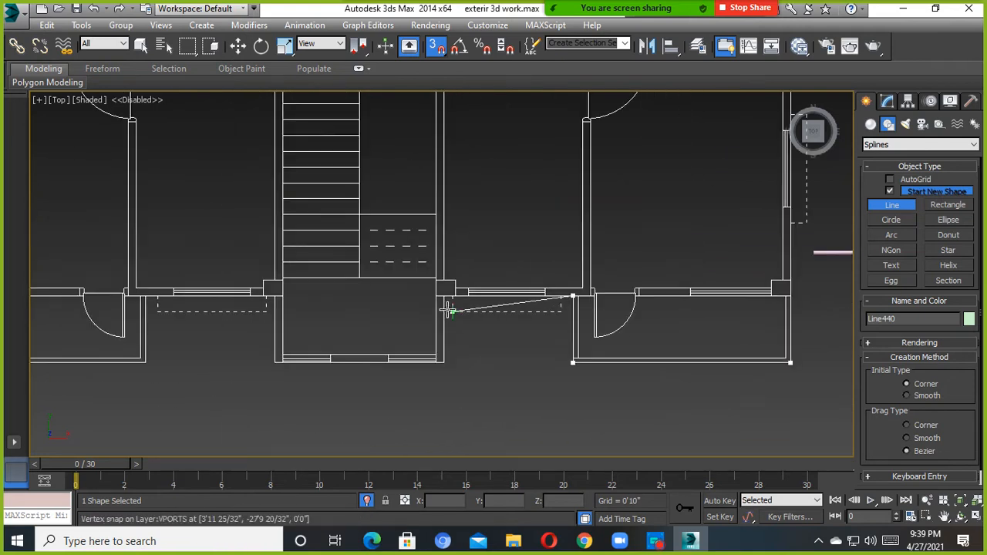
scroll(447, 310, "up", 3)
scroll(463, 278, "down", 3)
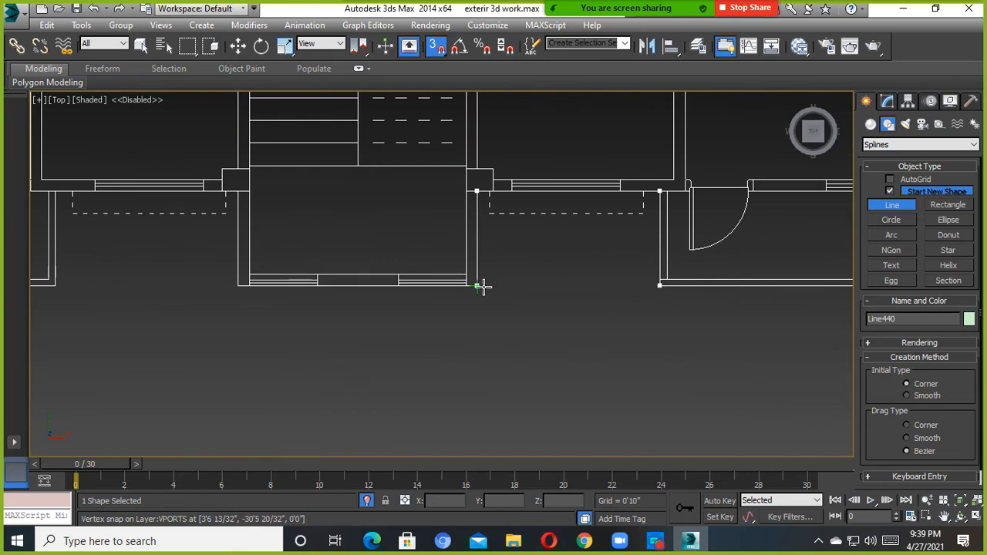
Trace the outline along the projecting stair block's lower edge and up its left side to the building wall.
left_click(236, 290)
scroll(240, 195, "up", 3)
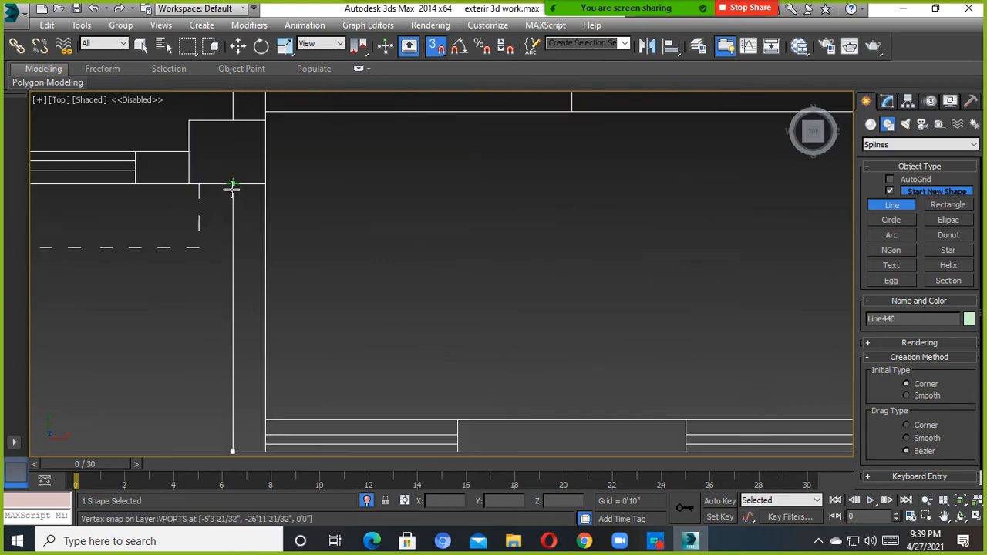
left_click(232, 189)
Continue the outline along the lower wall and around the lower-left balcony to the starting vertex, closing the spline.
scroll(273, 279, "down", 4)
middle_click_drag(275, 280, 458, 307)
scroll(291, 292, "up", 3)
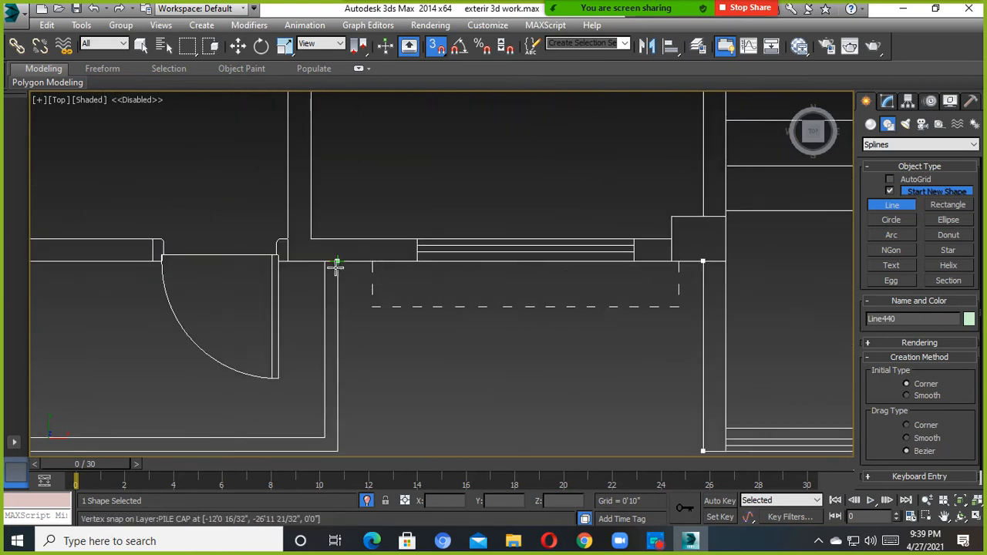
left_click(335, 266)
scroll(345, 303, "down", 3)
middle_click_drag(354, 349, 436, 318)
scroll(189, 324, "up", 4)
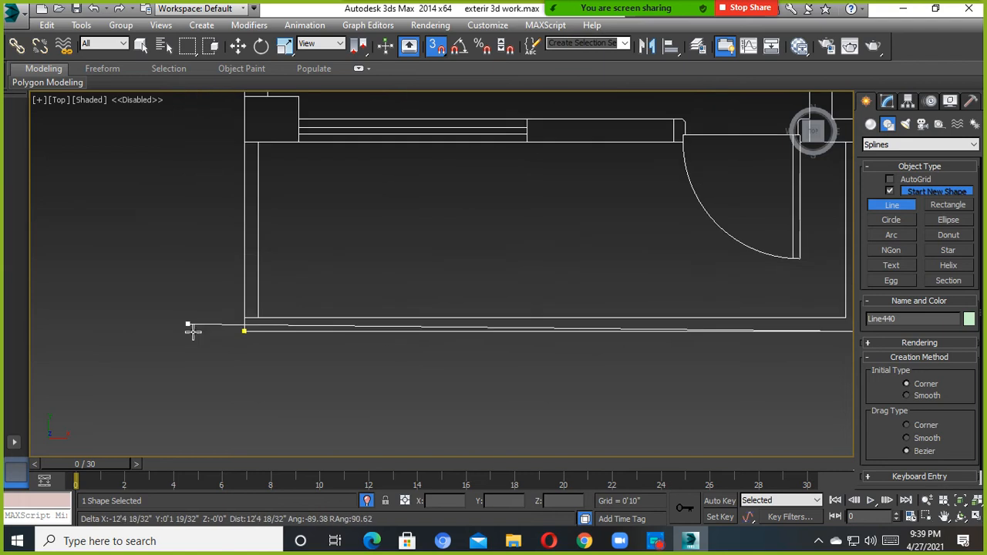
left_click(244, 331)
left_click(463, 317)
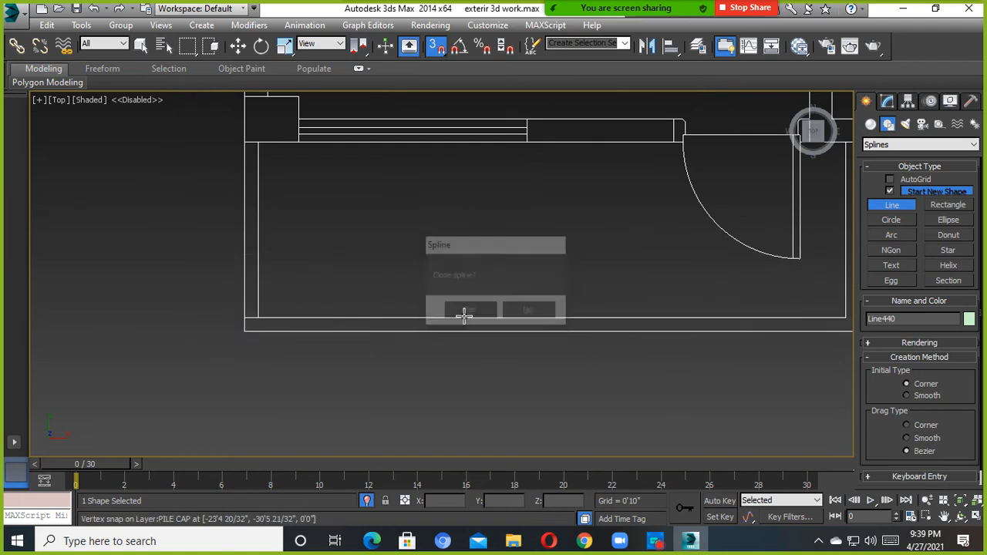
Apply an Extrude modifier to the closed building outline.
scroll(462, 317, "down", 3)
left_click(891, 101)
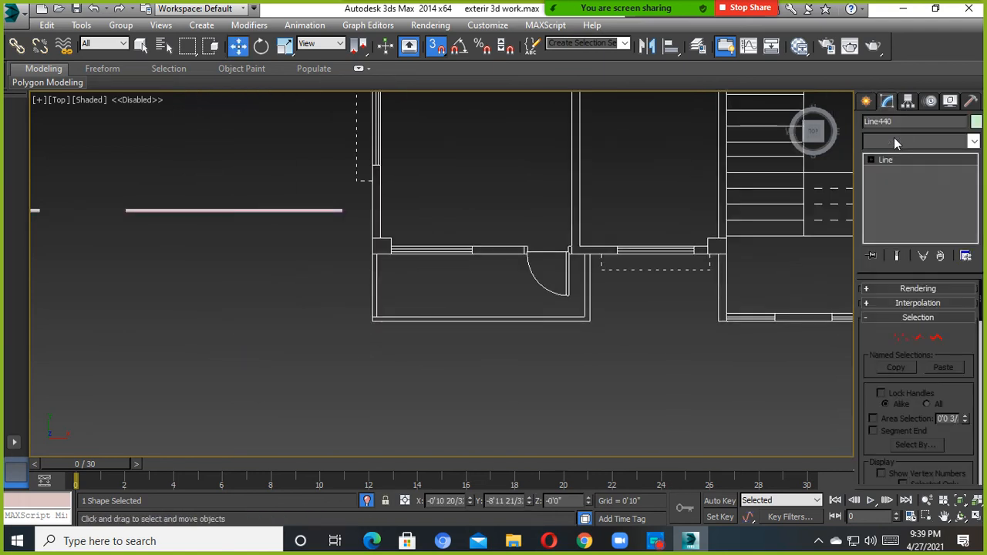
left_click(895, 142)
type("ex")
left_click(887, 160)
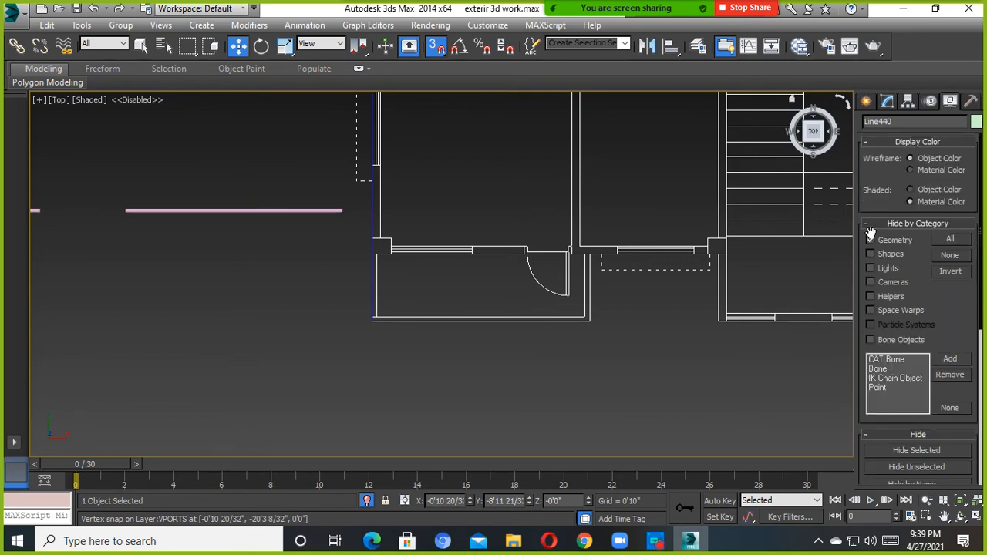
Unhide the geometry category and lower the extruded outline along Z to ground level beneath the building, with snapping off.
left_click(872, 238)
scroll(656, 263, "down", 5)
middle_click_drag(505, 267, 540, 348, "alt")
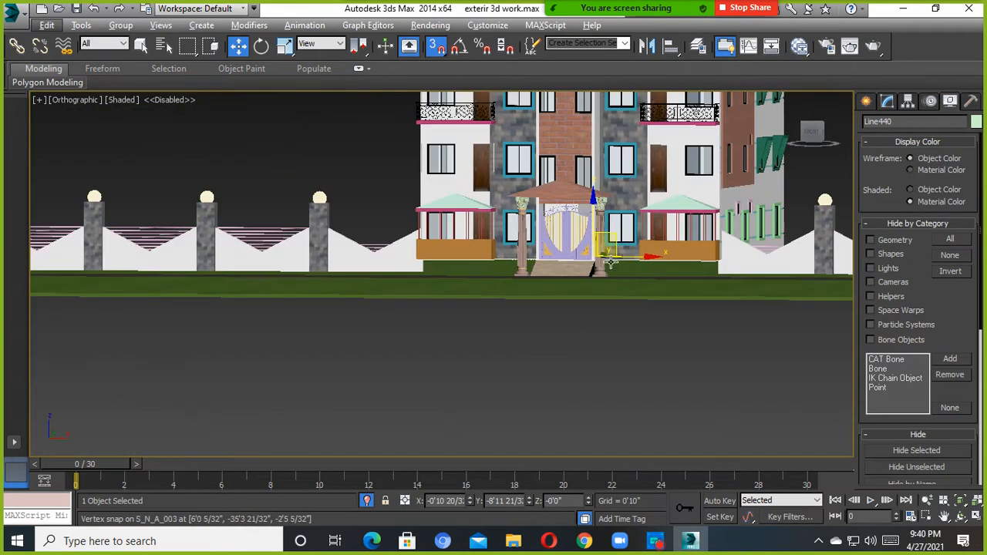
key("s")
scroll(598, 252, "up", 5)
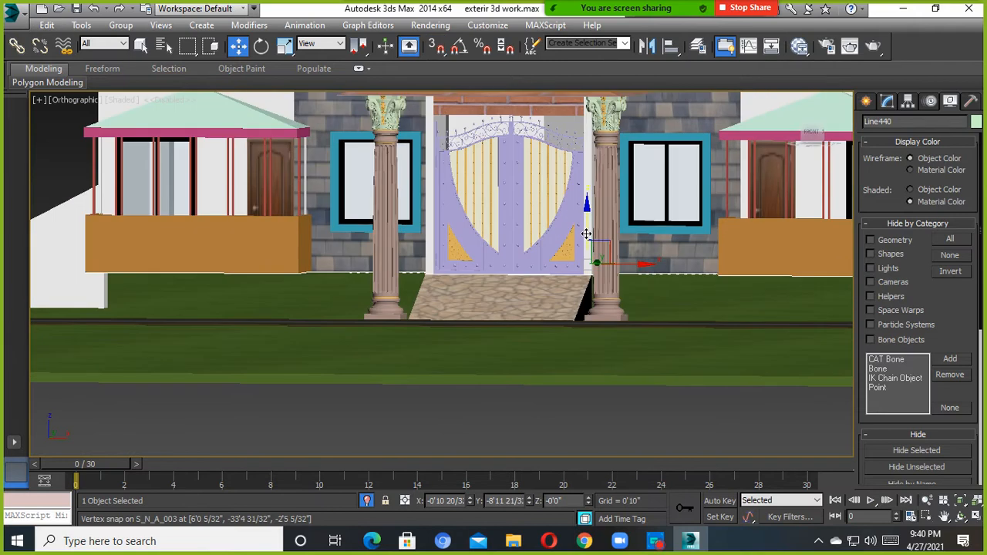
left_click_drag(586, 233, 585, 279)
Set the plinth's Extrude amount to 30 inches and lower it slightly so its top meets the base of the gate.
left_click(888, 104)
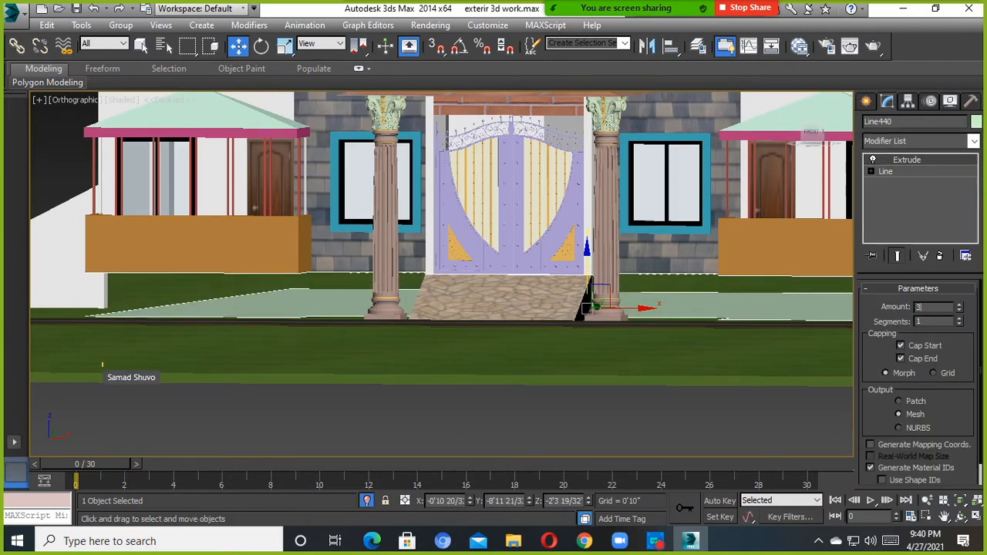
type("0")
key("Return")
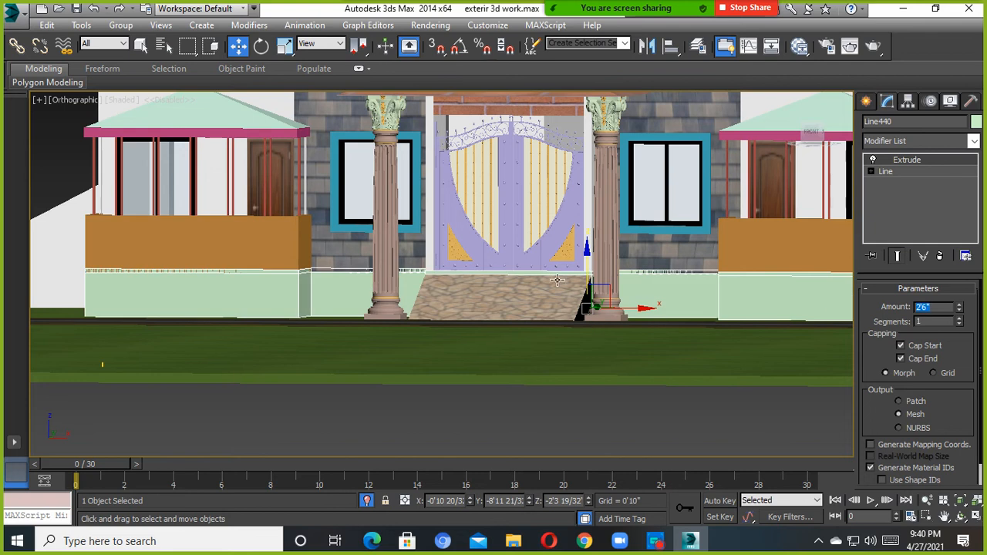
scroll(558, 280, "up", 4)
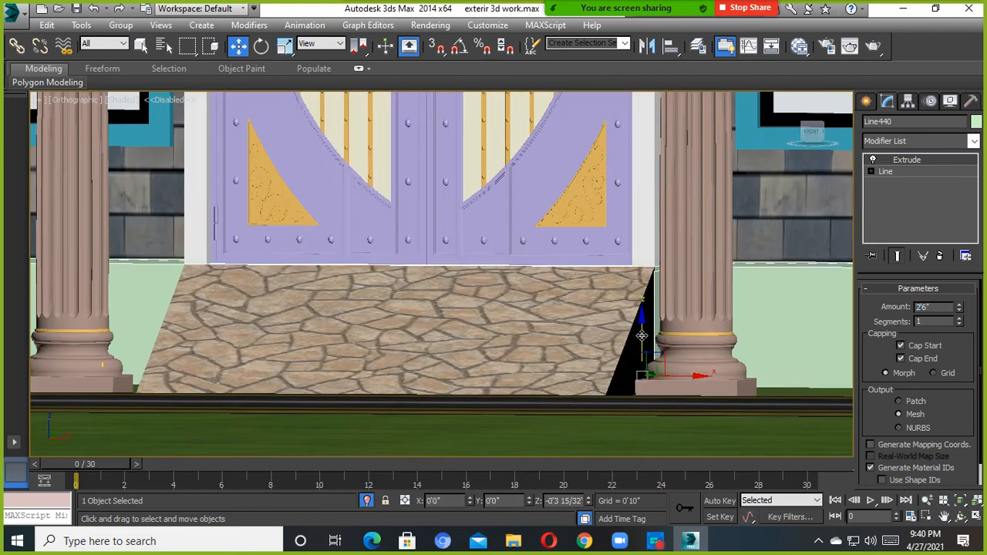
scroll(573, 316, "down", 4)
scroll(572, 317, "down", 5)
middle_click_drag(610, 340, 408, 216, "alt")
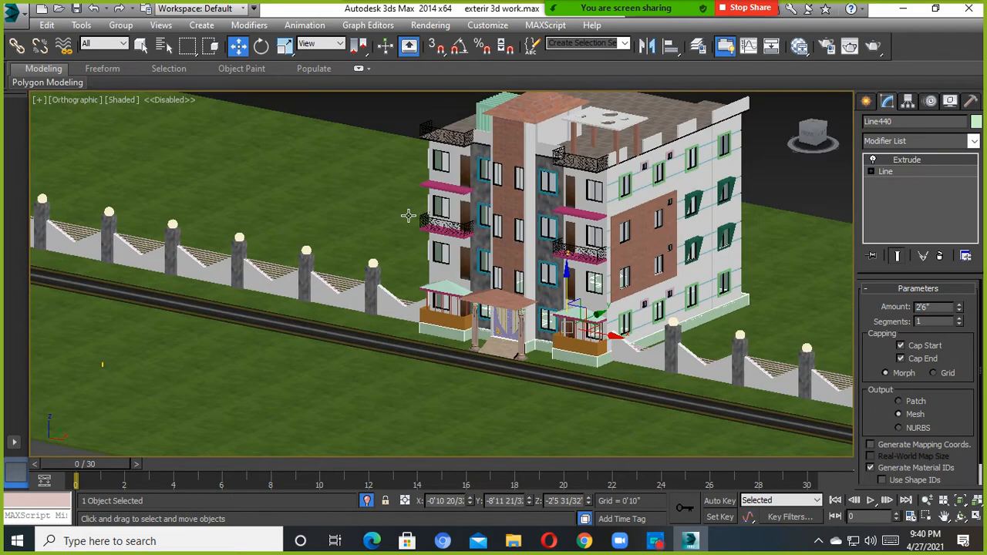
Hide the stone ramp in front of the entrance gate.
left_click(405, 111)
scroll(491, 330, "up", 3)
left_click(553, 376)
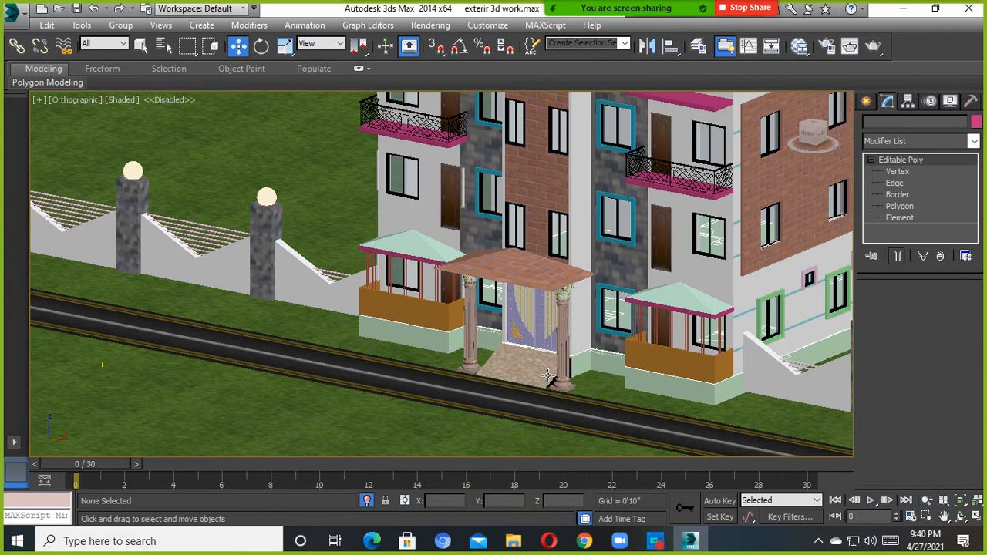
right_click(543, 295)
left_click(577, 279)
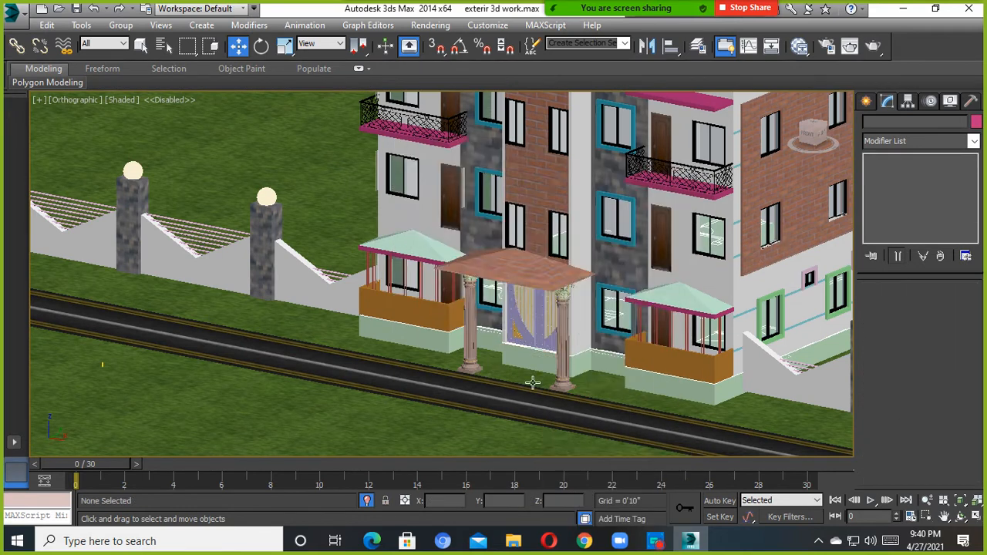
Hide the entrance canopy roof together with its two supporting columns.
scroll(533, 382, "up", 4)
left_click(514, 321)
middle_click_drag(515, 321, 528, 354, "alt")
middle_click_drag(529, 353, 409, 254)
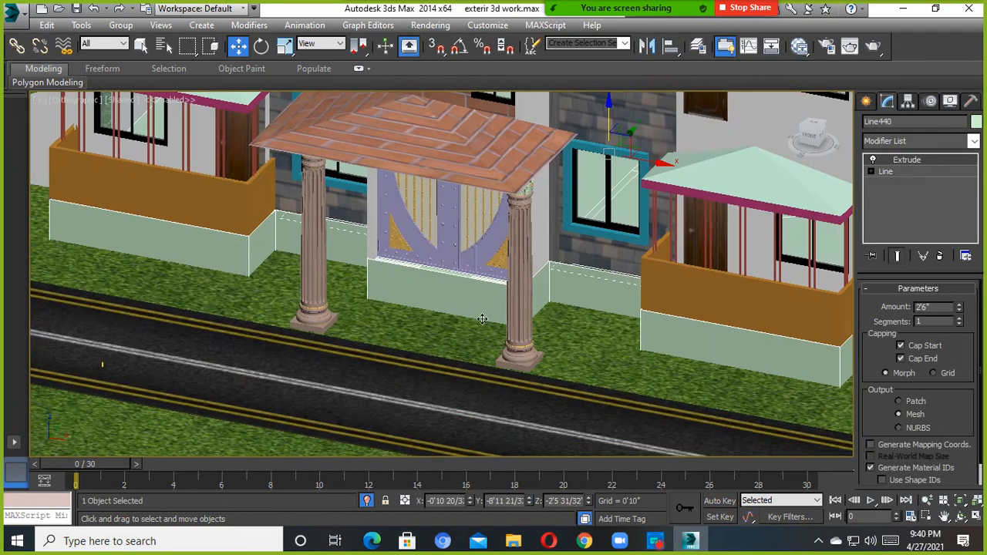
left_click(523, 323)
left_click(466, 149, "ctrl")
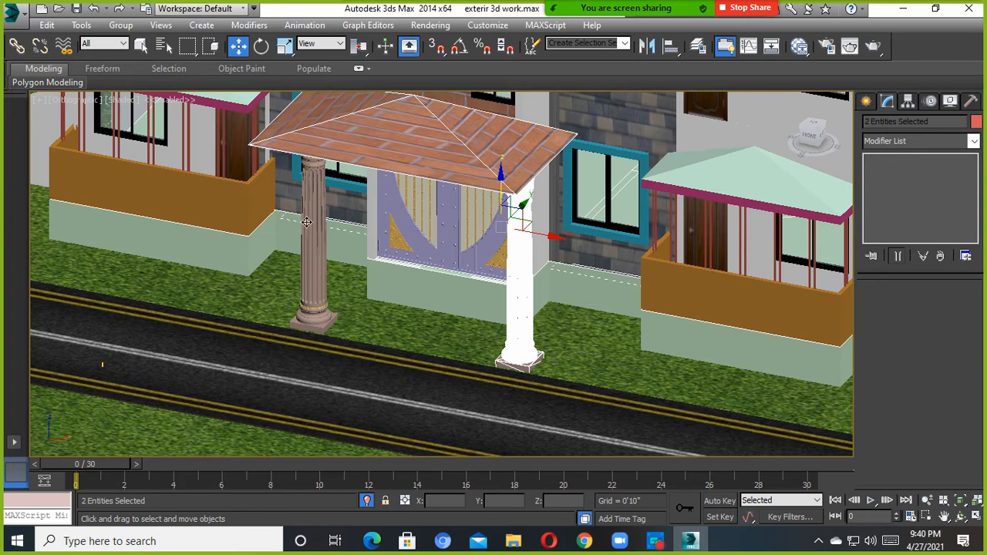
right_click(306, 222)
left_click(332, 204)
Draw a vertex-snapped box in wireframe view from the plinth's corner below the gate, about 4'3" long, 8'11" wide and 6" high.
scroll(432, 277, "up", 5)
left_click(433, 277)
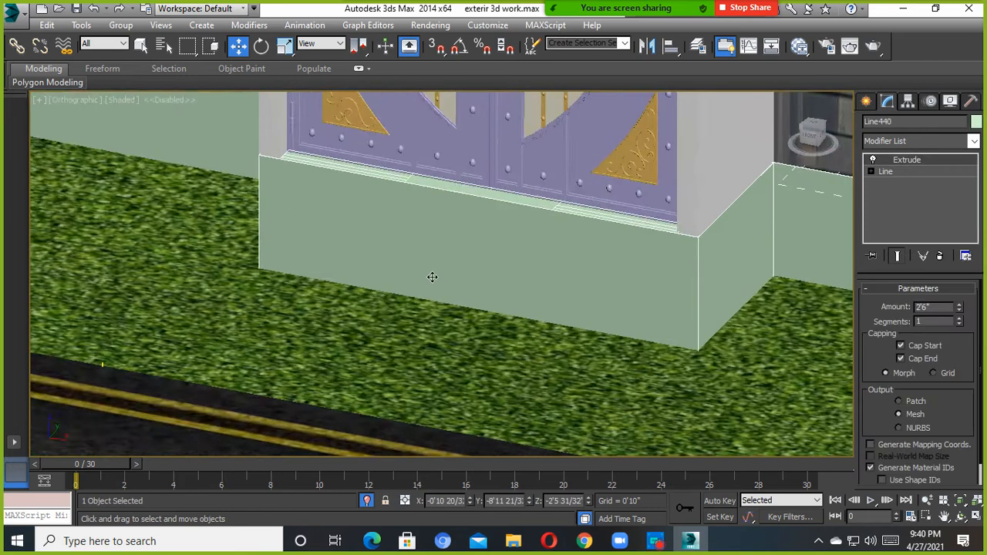
scroll(500, 283, "down", 4)
scroll(502, 337, "up", 2)
mouse_move(508, 346)
middle_mouse_down("alt")
mouse_move(557, 345)
mouse_move(515, 357)
middle_mouse_up("alt")
left_click(872, 101)
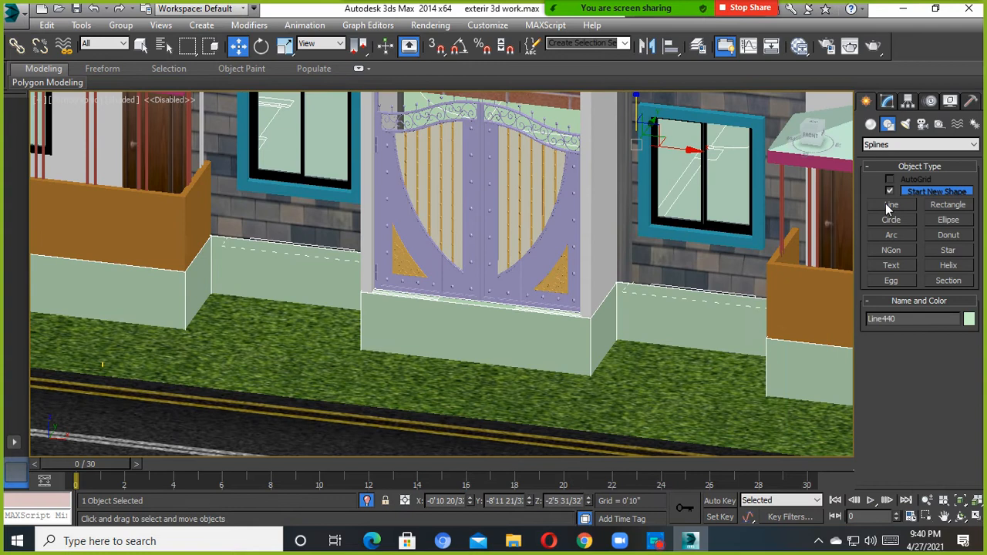
left_click(871, 125)
left_click(892, 193)
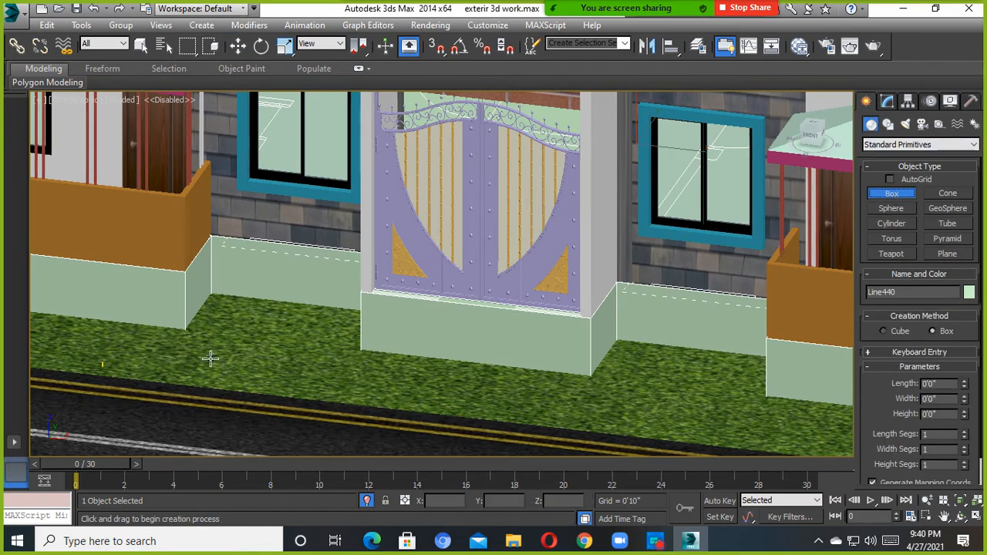
mouse_move(330, 361)
middle_mouse_down("alt")
mouse_move(341, 388)
mouse_move(345, 354)
middle_mouse_up("alt")
key("F3")
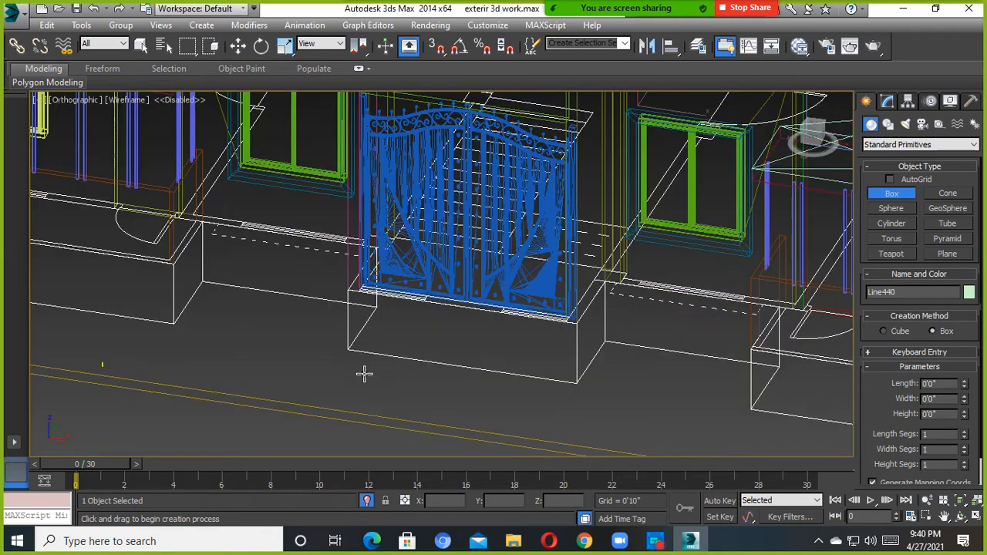
key("s")
left_click_drag(342, 346, 543, 379)
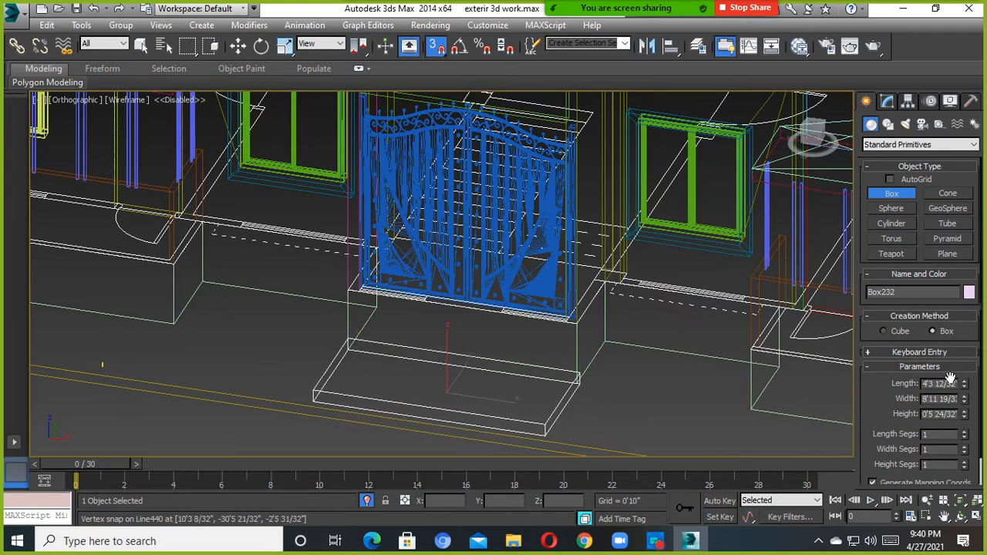
Set the box's length to 8 inches and height to 6 inches, and turn snapping off.
left_click_drag(965, 384, 964, 367)
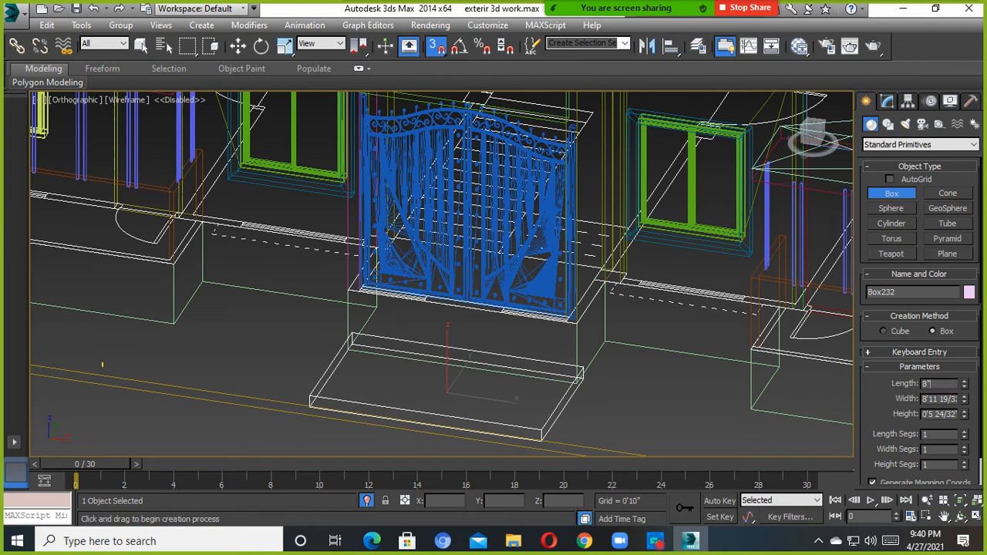
key("Return")
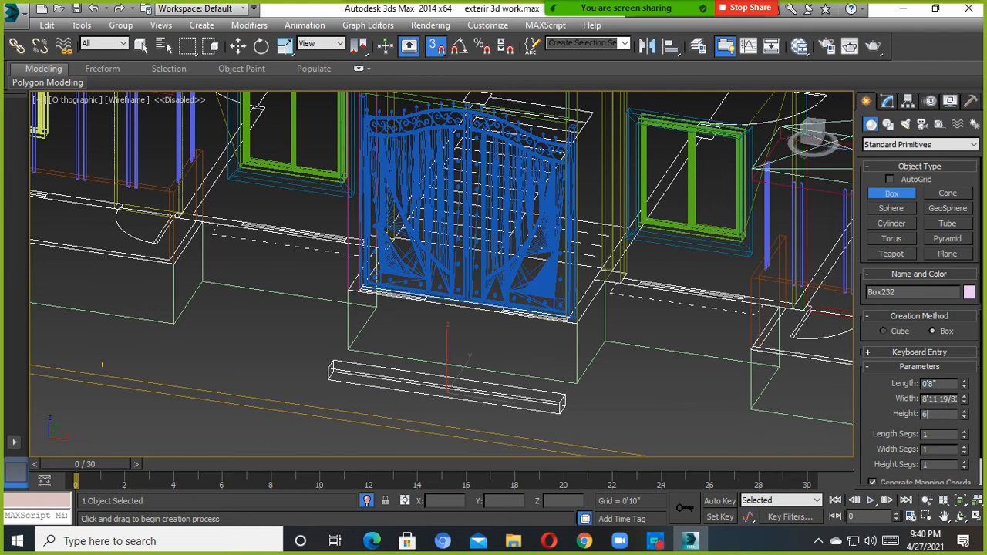
key("Return")
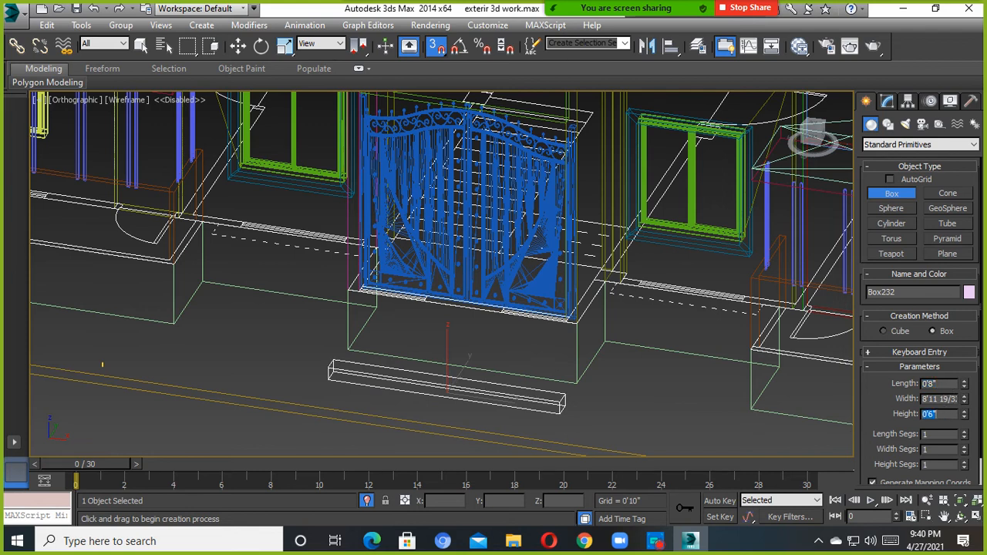
left_click(437, 45)
Unhide all objects and return the viewport to shaded display.
left_click(238, 46)
right_click(445, 297)
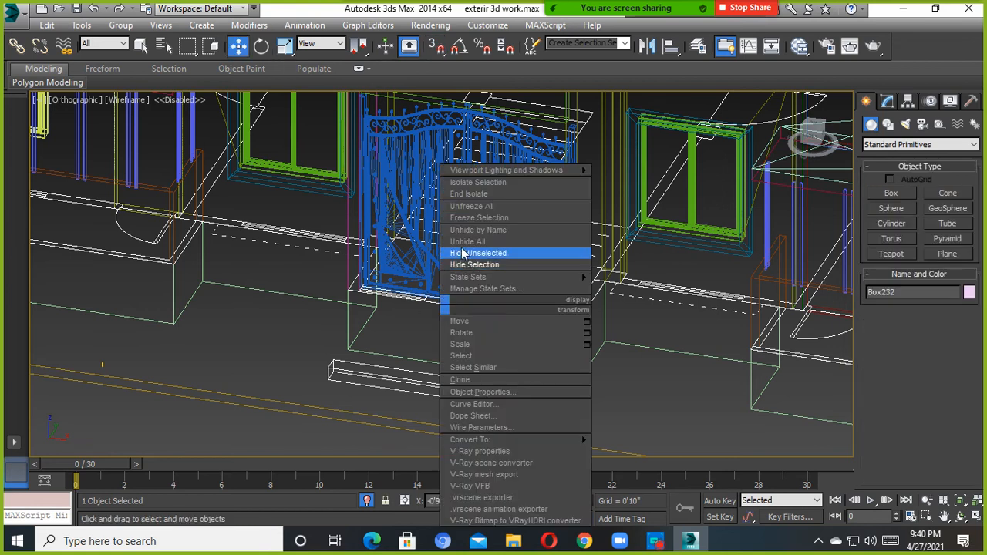
left_click(466, 259)
key("F3")
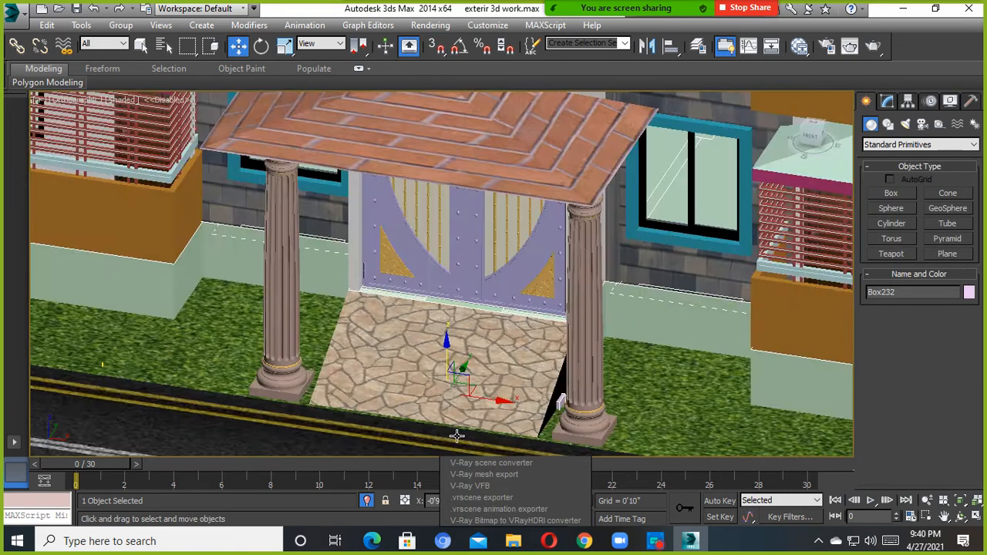
Hide the stone ramp that covers the new step box.
middle_click_drag(453, 432, 426, 421, "alt")
left_click(392, 309)
right_click(392, 308)
left_click(424, 265)
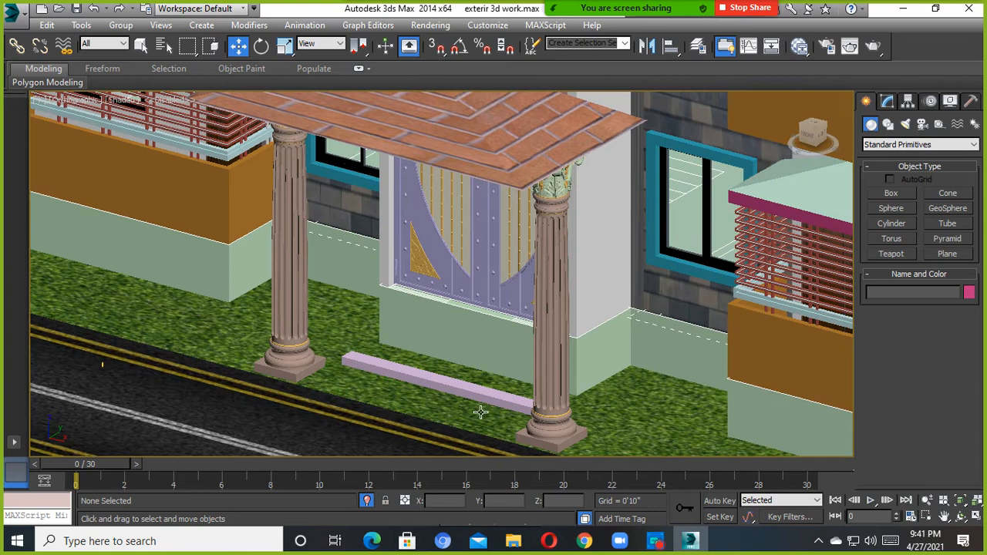
Move the step box about 4 inches along Y toward the plinth below the gate.
scroll(480, 412, "up", 4)
left_click(476, 373)
scroll(477, 373, "down", 3)
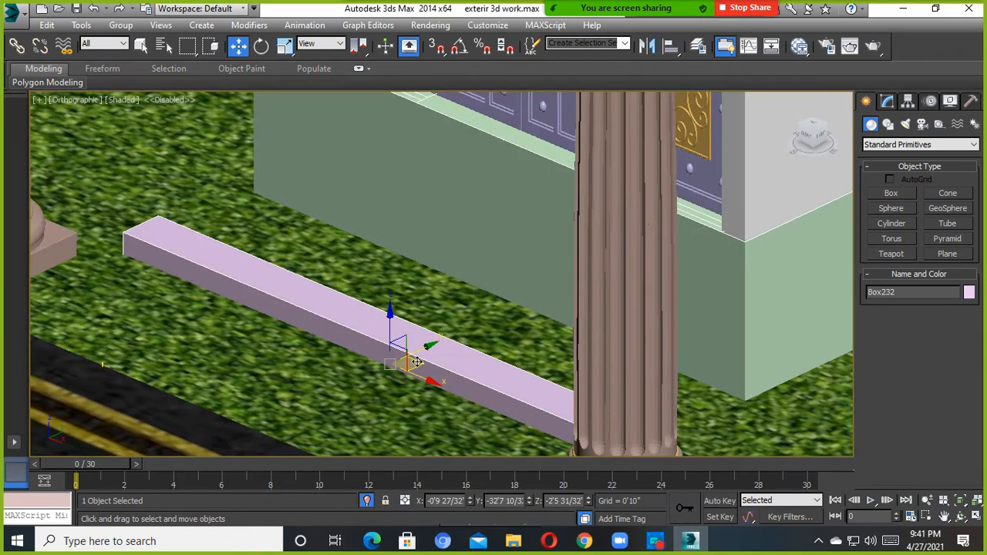
left_click_drag(413, 345, 495, 325)
Set the step box's length to 10 inches.
left_click(888, 104)
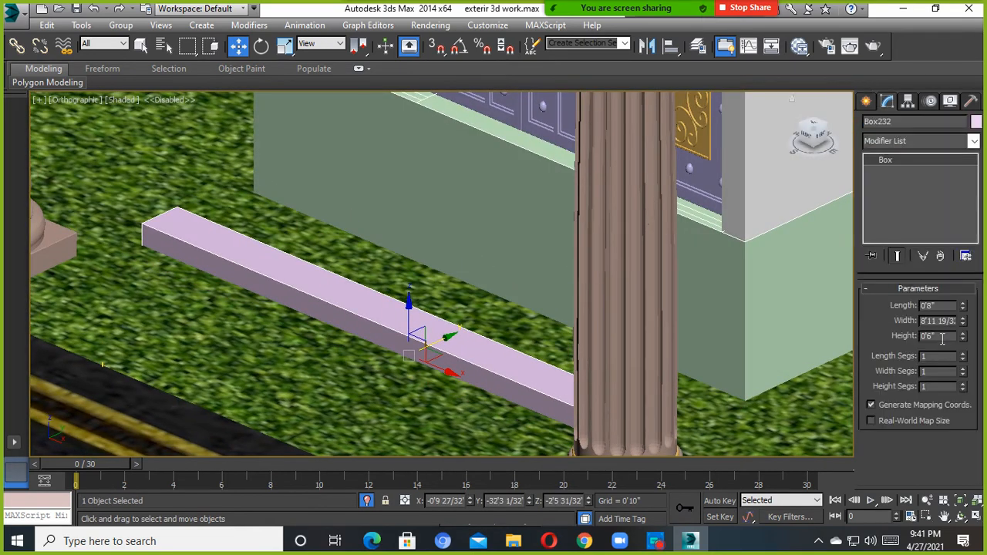
type("10")
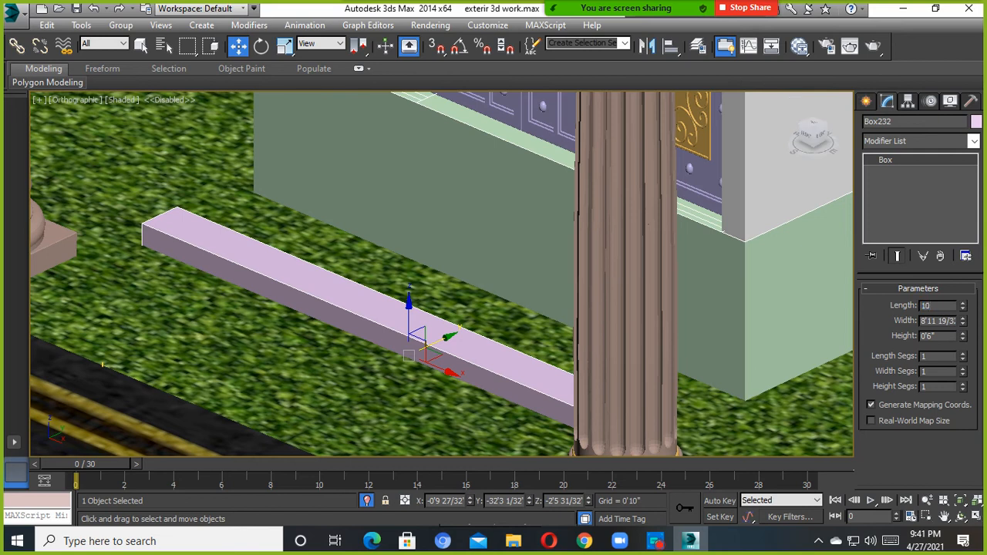
key("Return")
middle_click_drag(646, 371, 470, 367, "alt")
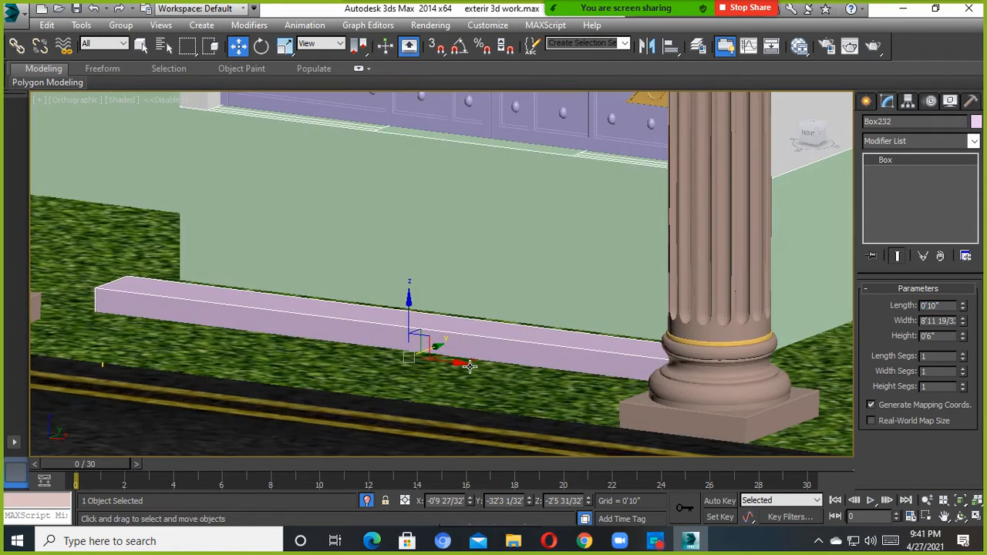
scroll(469, 366, "down", 6)
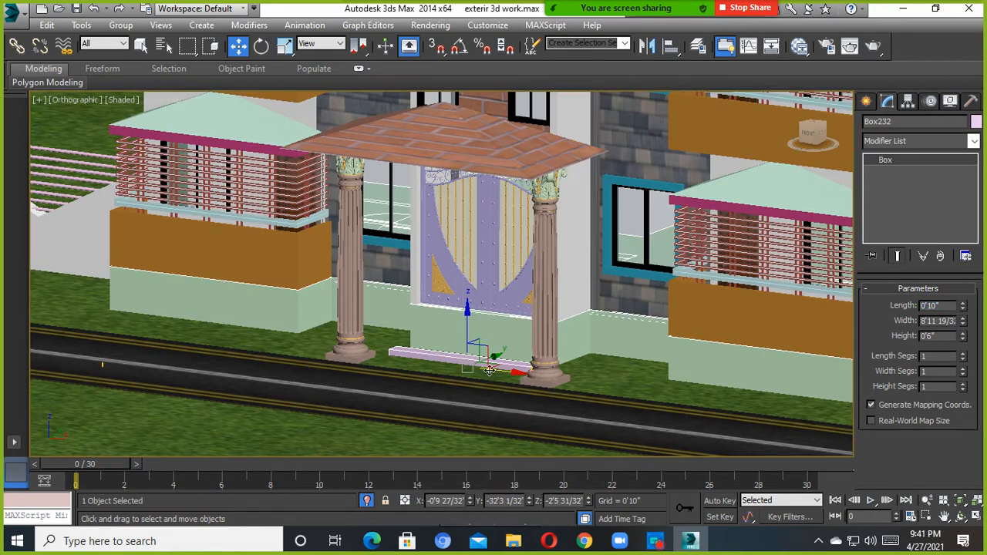
Isolate the step box and exit isolation again to bring back the whole scene around the entrance.
left_click(367, 502)
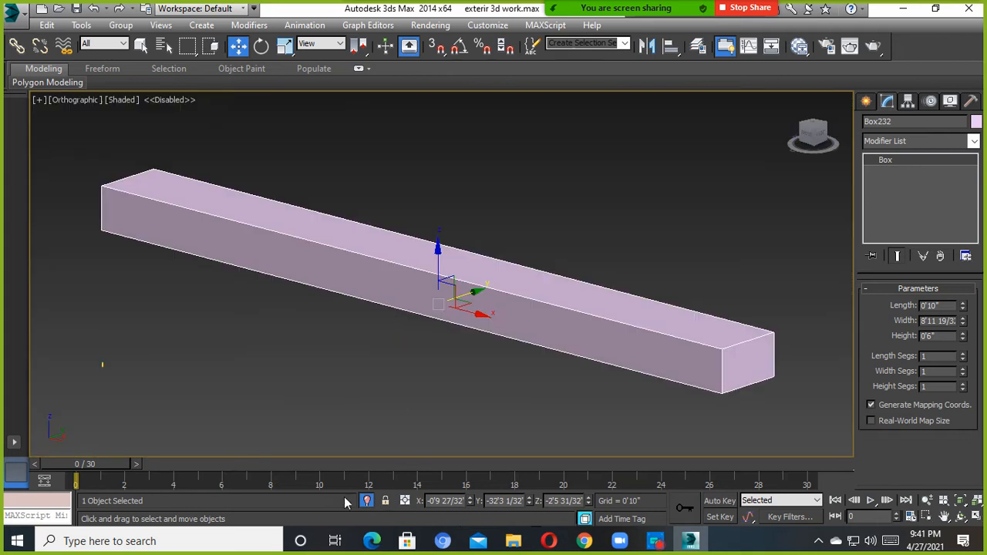
left_click(366, 501)
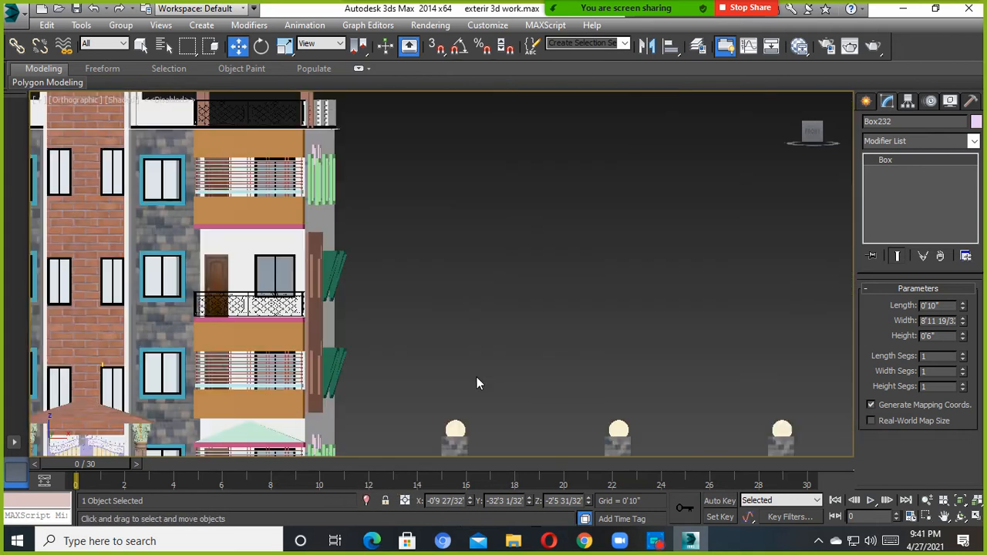
middle_click_drag(477, 377, 532, 245)
middle_click_drag(343, 404, 312, 423, "alt")
scroll(348, 414, "up", 5)
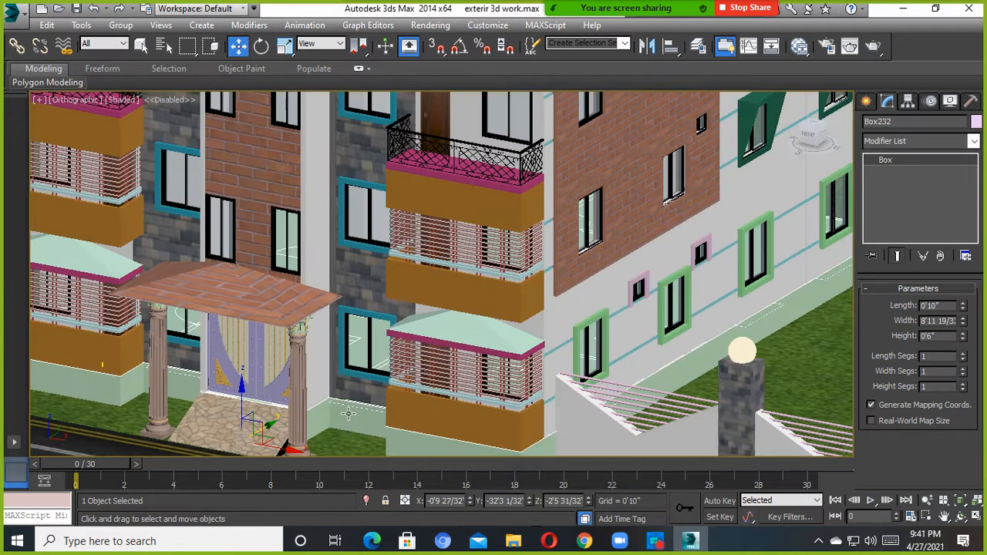
Isolate the step box together with the plinth and the entrance gate.
left_click(349, 414)
left_click(271, 386)
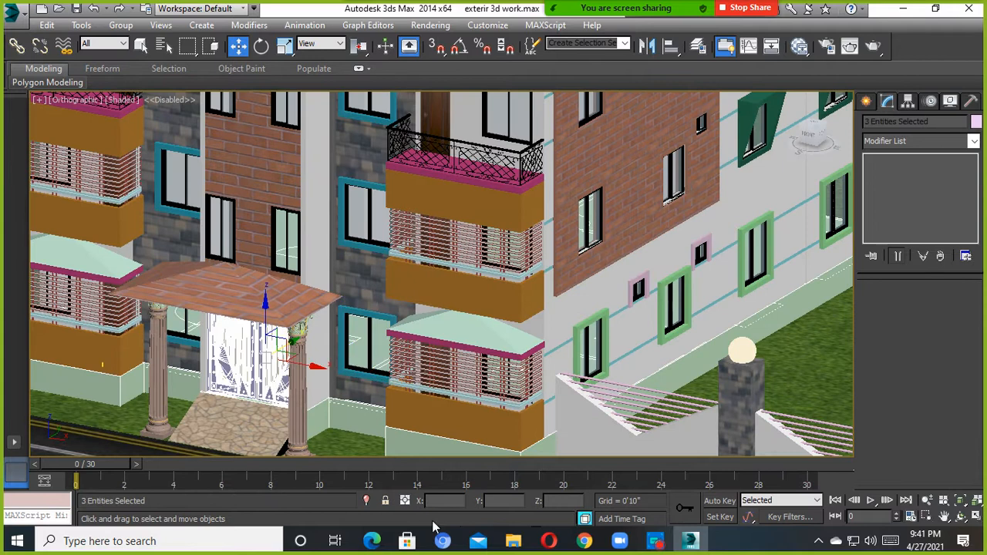
left_click(367, 501)
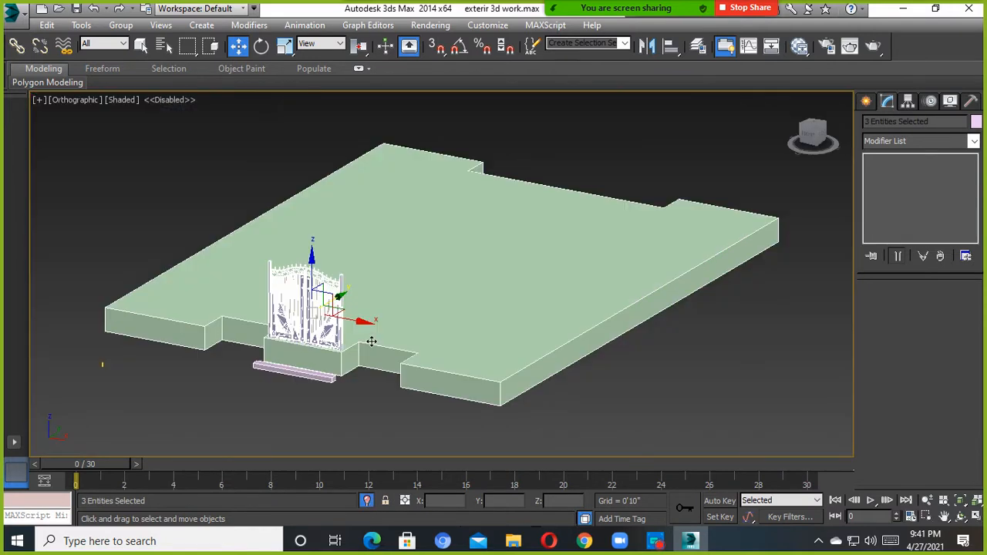
Move the step box about 14 inches along Y away from the plinth below the gate.
scroll(371, 341, "up", 10)
left_click(411, 318)
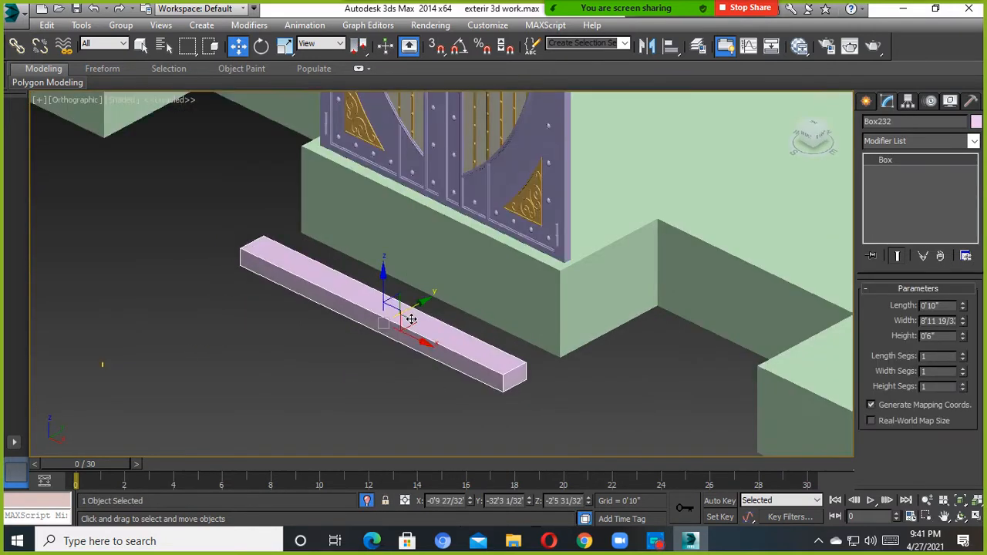
middle_click_drag(411, 318, 546, 265, "alt")
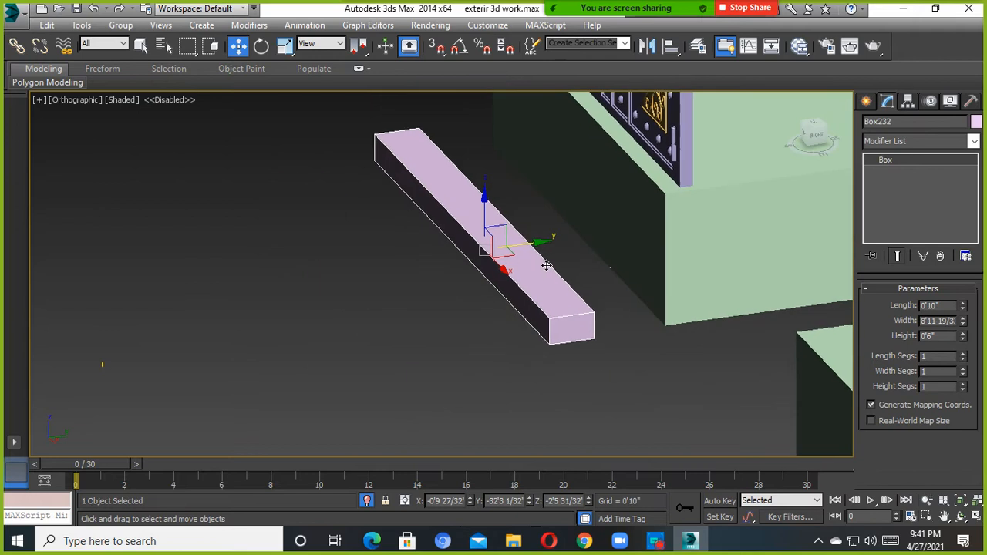
left_click_drag(528, 245, 467, 253)
mouse_move(412, 299)
middle_mouse_down()
mouse_move(396, 357)
mouse_move(392, 347)
mouse_move(361, 378)
mouse_move(363, 353)
middle_mouse_up()
Copy the step box and vertex-snap the copy's lower front corner onto the first step's upper back corner.
left_click_drag(359, 348, 379, 279, "shift")
left_click(499, 331)
middle_click_drag(397, 342, 398, 302, "alt")
scroll(460, 359, "up", 2)
key("s")
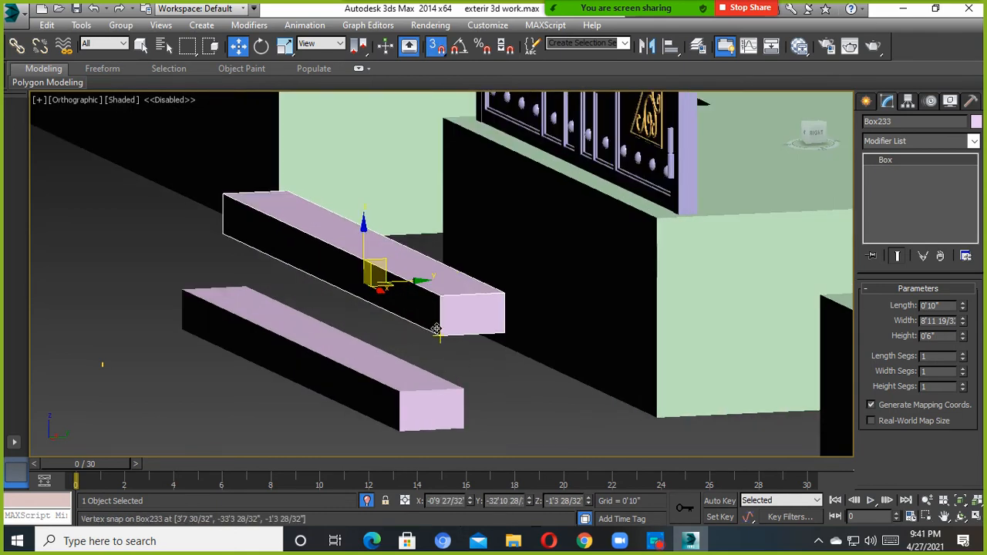
left_click_drag(436, 329, 459, 384)
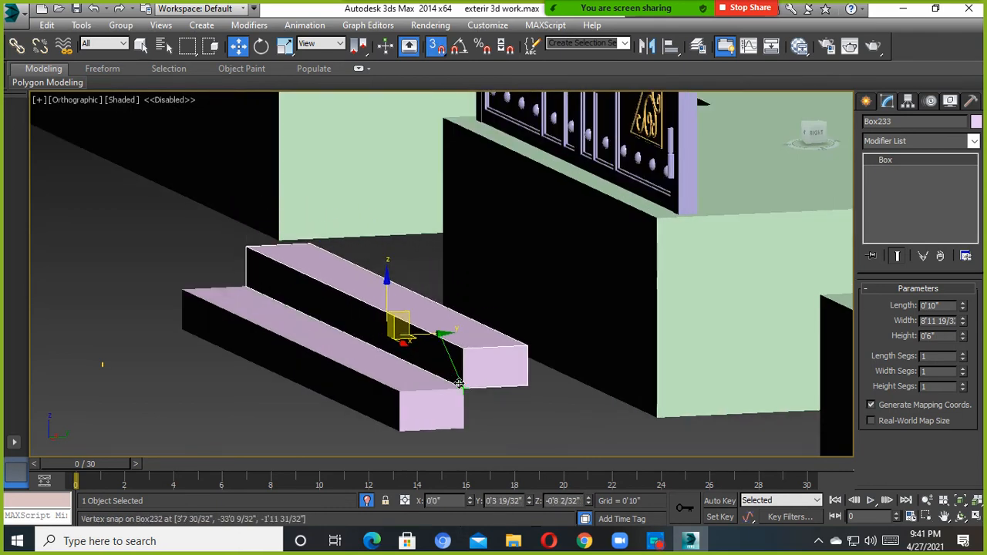
middle_click_drag(459, 383, 388, 383, "alt")
key("s")
Copy both step boxes together toward the plinth and vertex-snap the pair onto the second step's upper back corner.
left_click(350, 392, "ctrl")
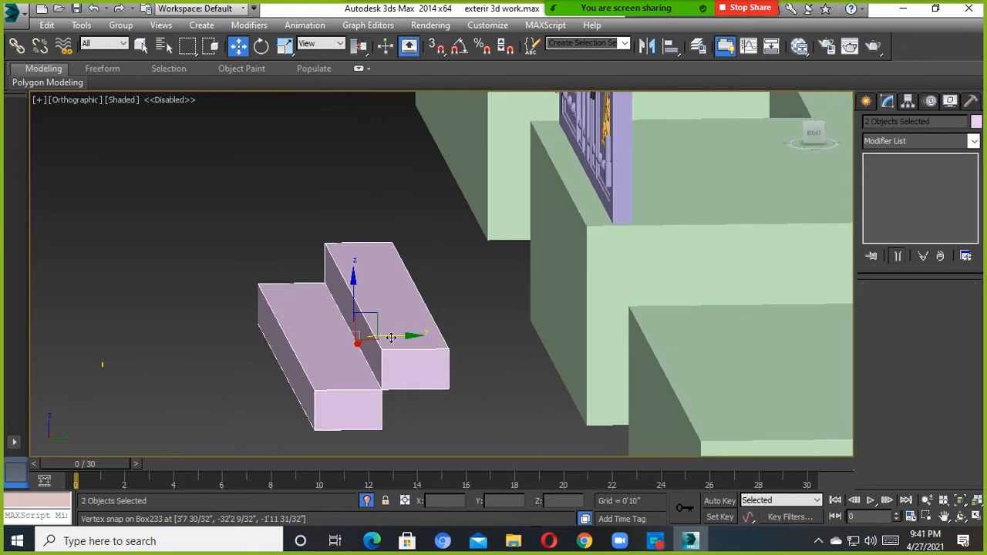
left_click_drag(391, 337, 479, 337, "shift")
left_click(499, 331)
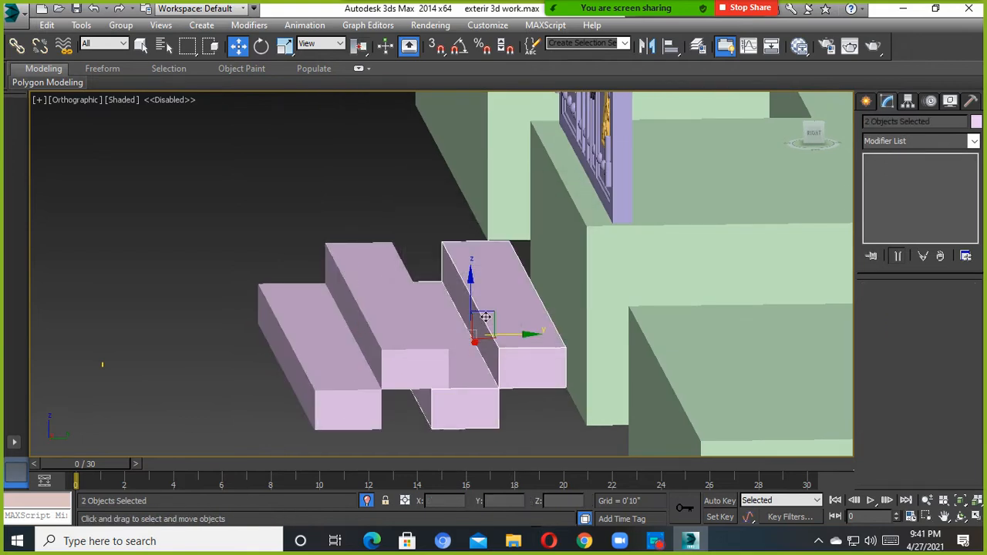
left_click_drag(470, 293, 469, 211)
scroll(444, 323, "up", 6)
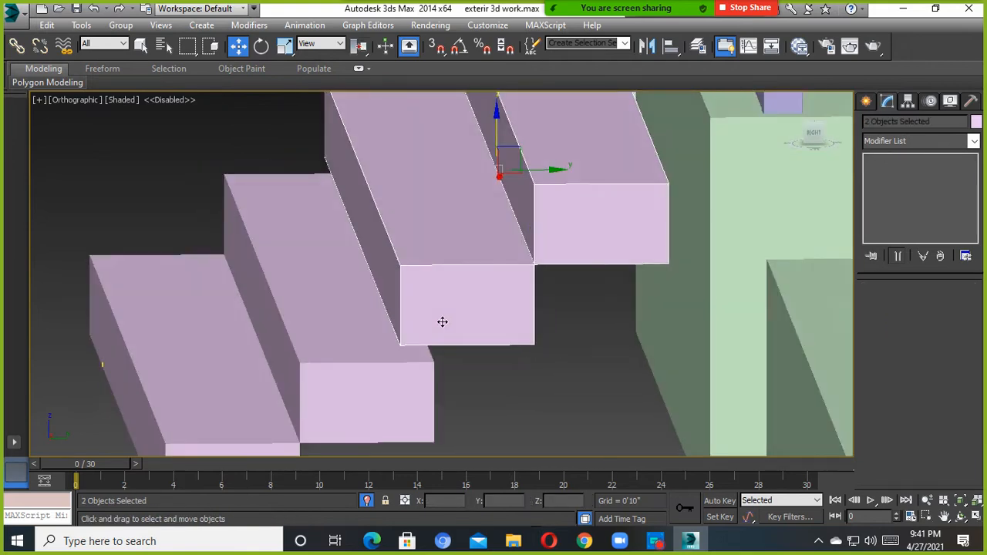
key("s")
mouse_move(393, 359)
left_mouse_down()
mouse_move(425, 333)
mouse_move(463, 398)
left_mouse_up()
key("s")
scroll(455, 371, "down", 9)
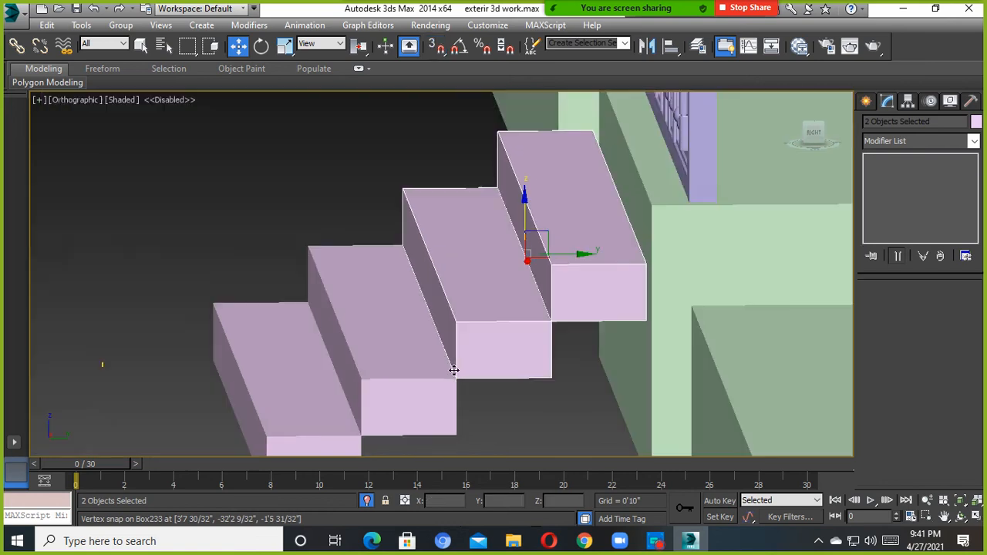
Convert the second step box from the bottom to Editable Poly.
mouse_move(474, 374)
middle_mouse_down("alt")
mouse_move(542, 375)
mouse_move(569, 427)
mouse_move(564, 410)
mouse_move(597, 390)
mouse_move(606, 412)
mouse_move(545, 406)
mouse_move(529, 375)
mouse_move(512, 367)
mouse_move(501, 370)
mouse_move(510, 388)
mouse_move(443, 375)
mouse_move(490, 356)
mouse_move(471, 357)
mouse_move(492, 362)
mouse_move(471, 356)
middle_mouse_up("alt")
scroll(444, 375, "up", 10)
scroll(493, 357, "down", 2)
left_click(421, 299)
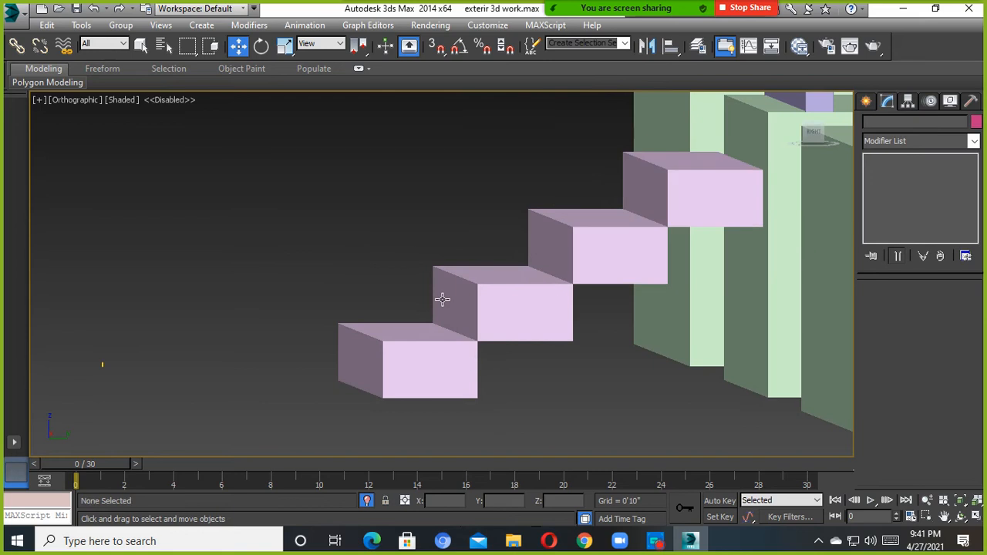
left_click(494, 293)
mouse_move(515, 316)
middle_mouse_down("alt")
mouse_move(507, 304)
mouse_move(512, 326)
middle_mouse_up("alt")
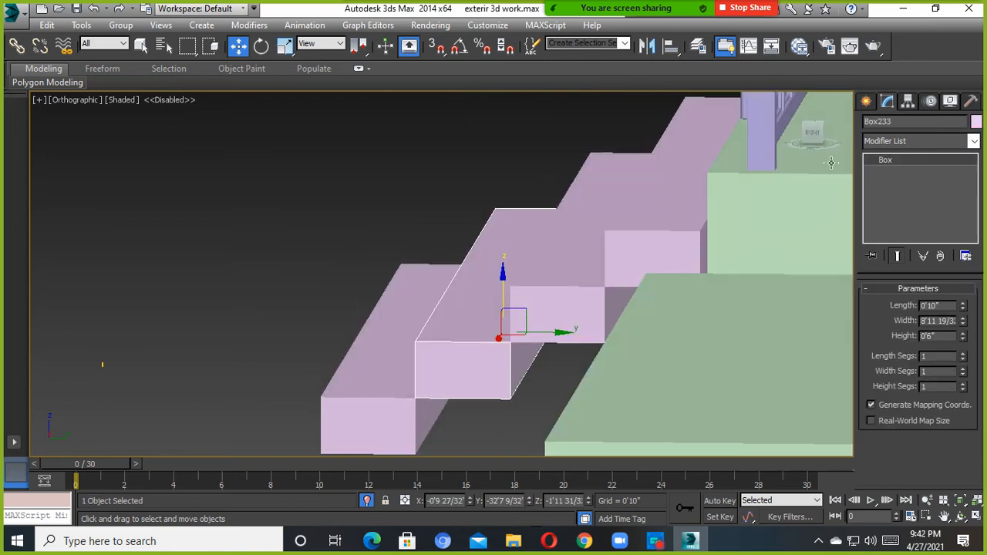
left_click(810, 135)
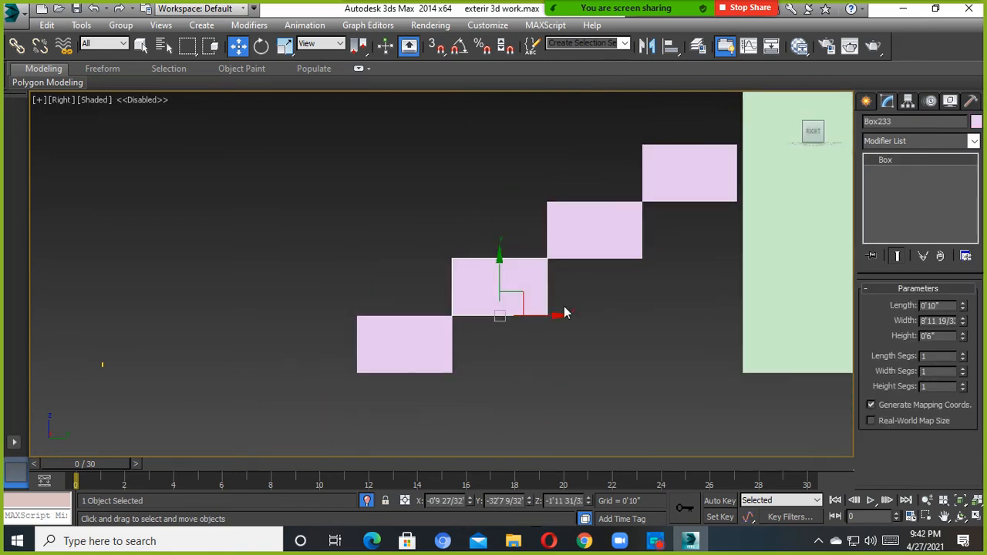
right_click(435, 206)
mouse_move(466, 333)
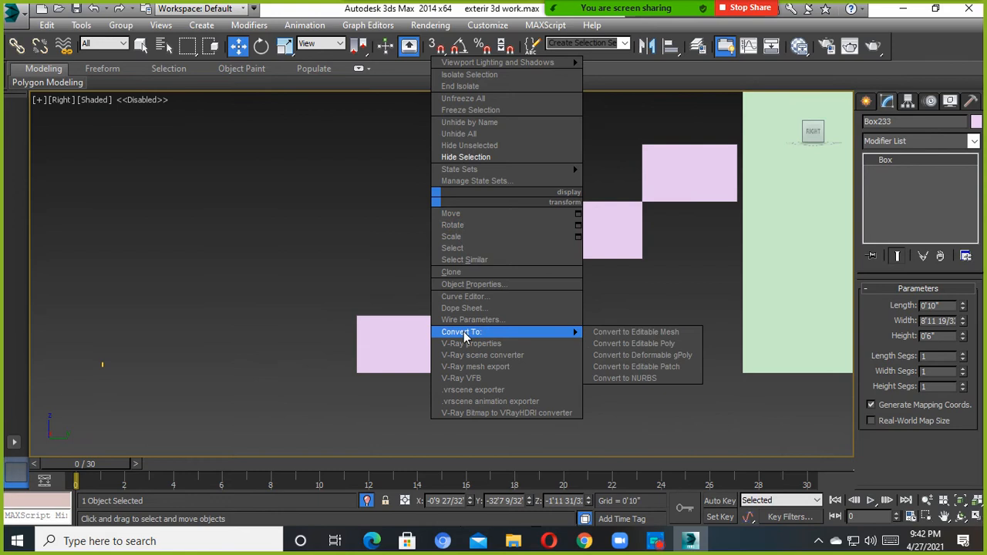
left_click(629, 344)
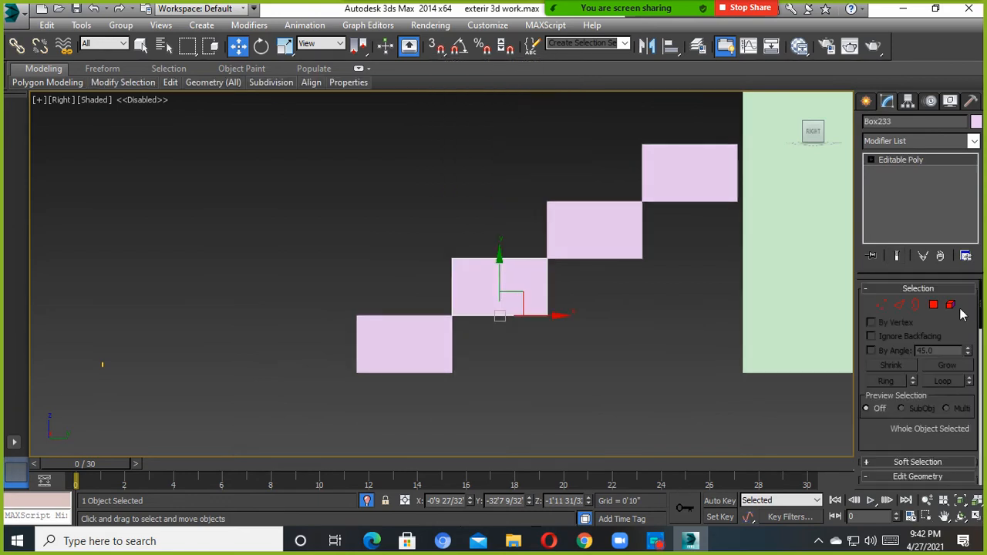
Lower the second step's bottom polygon to the base level of the first step.
left_click(933, 306)
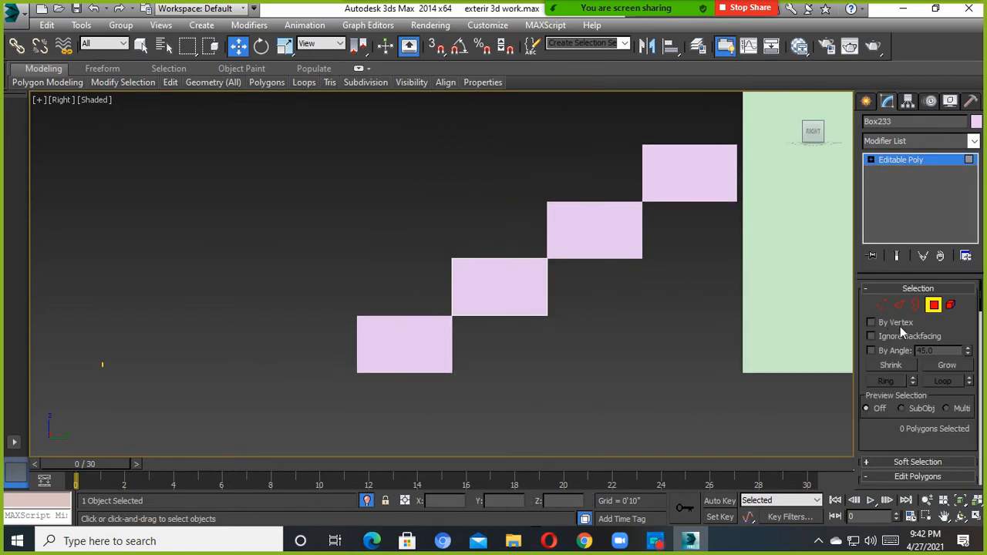
key("d")
middle_click_drag(431, 365, 423, 338, "alt")
left_click(493, 293)
middle_click_drag(501, 273, 501, 279, "alt")
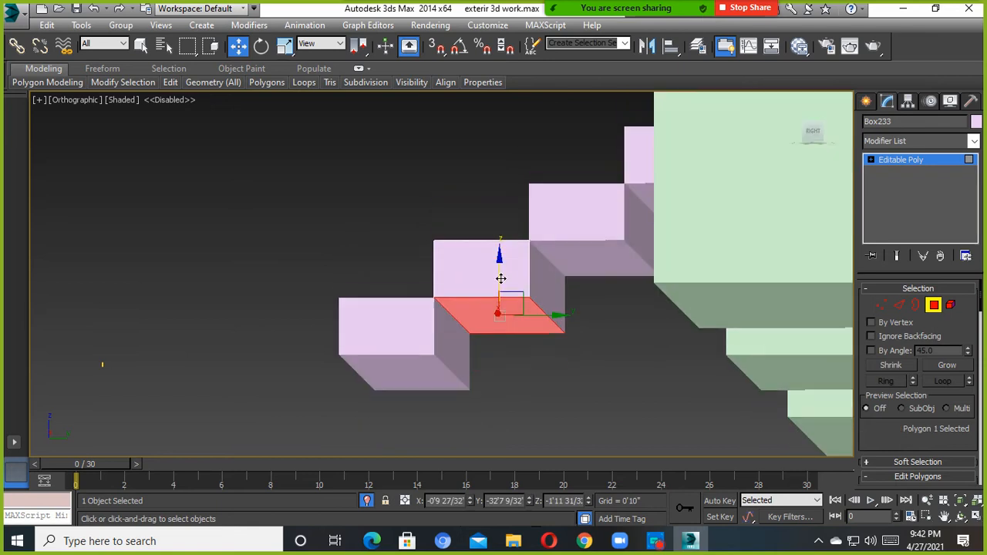
left_click_drag(501, 274, 524, 332)
mouse_move(525, 331)
middle_mouse_down("alt")
mouse_move(556, 346)
mouse_move(532, 340)
middle_mouse_up("alt")
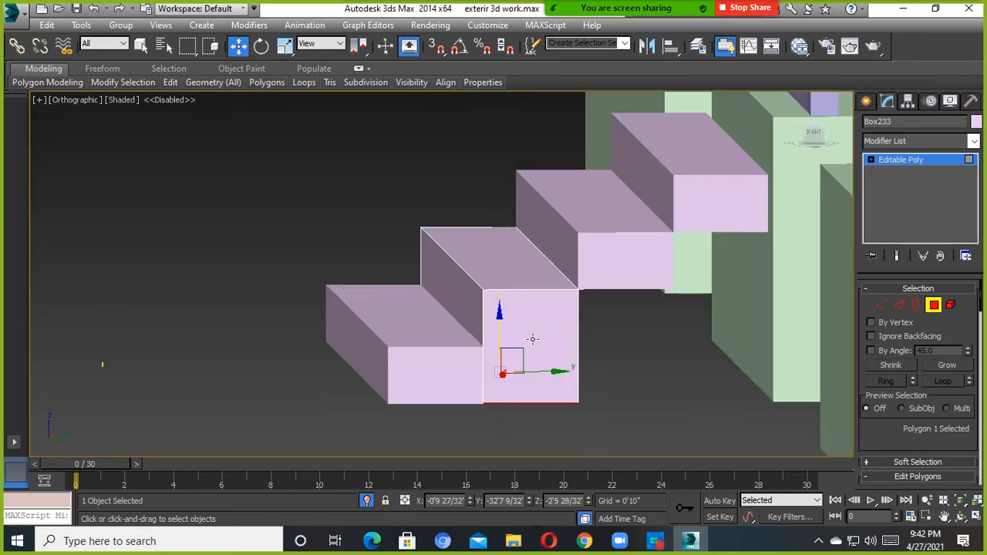
left_click(946, 310)
Convert the third step box to Editable Poly and lower its bottom vertices to the base of the first step.
left_click(640, 255)
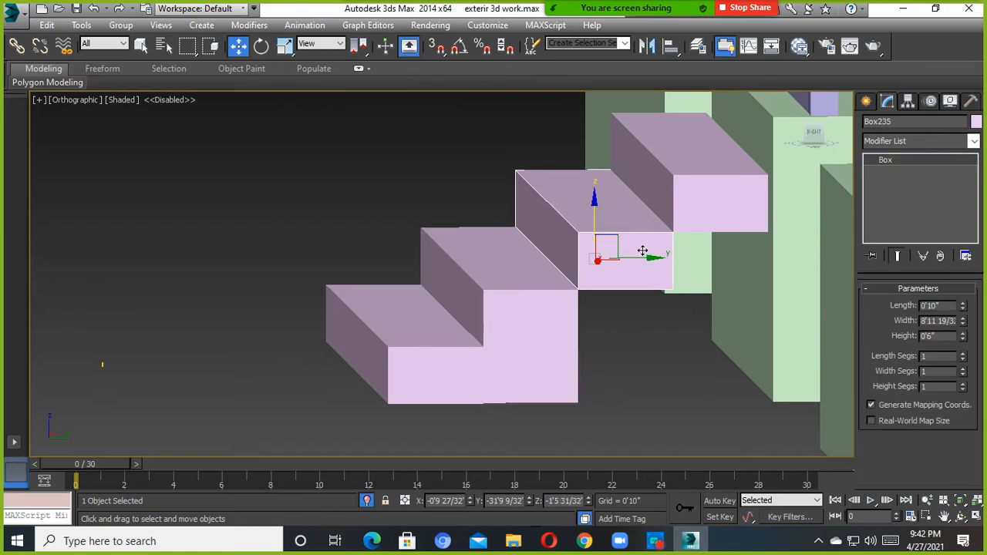
right_click(642, 248)
mouse_move(727, 381)
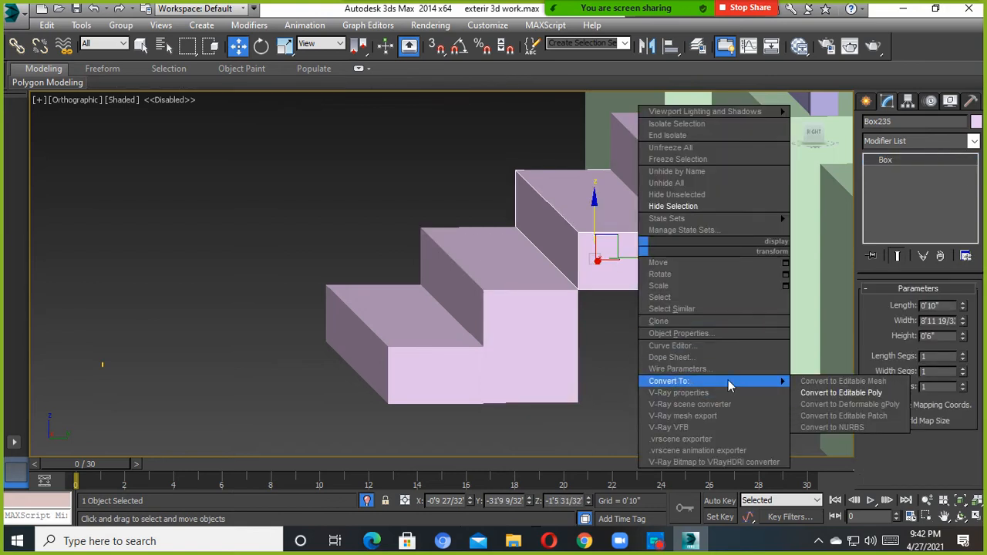
left_click(823, 394)
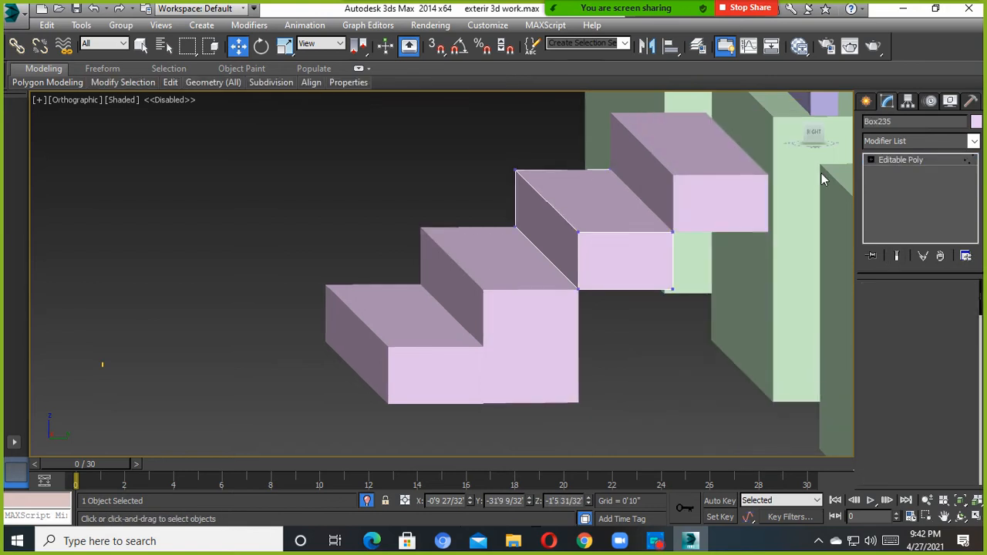
left_click(814, 133)
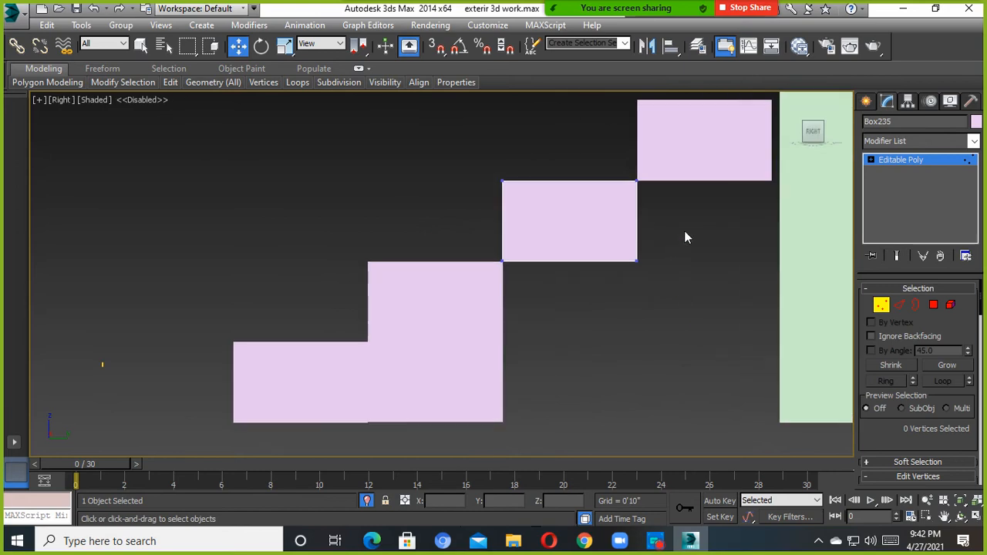
left_click_drag(461, 308, 462, 306)
left_click_drag(569, 224, 573, 383)
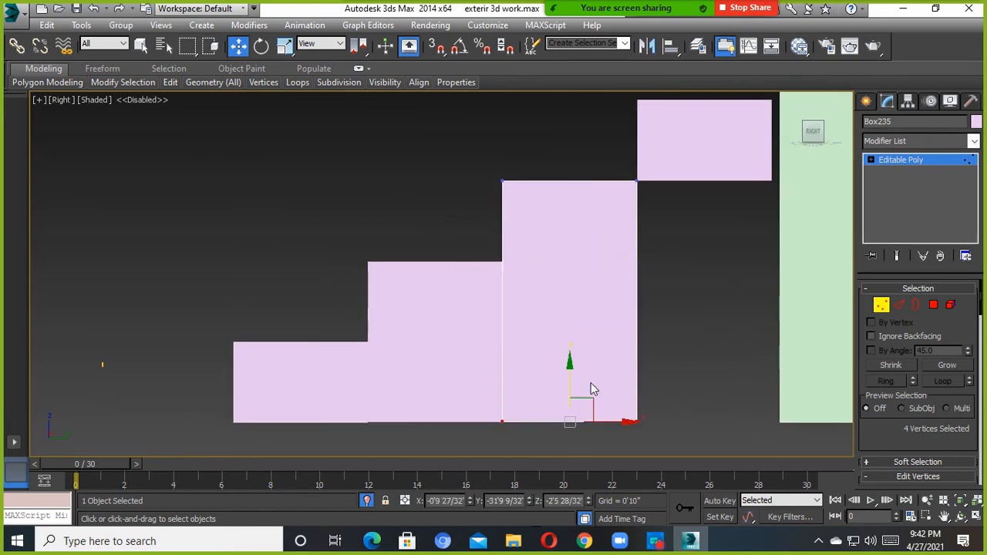
left_click(884, 306)
Convert the topmost step box to Editable Poly and open it for vertex editing.
left_click(728, 167)
right_click(608, 149)
mouse_move(638, 285)
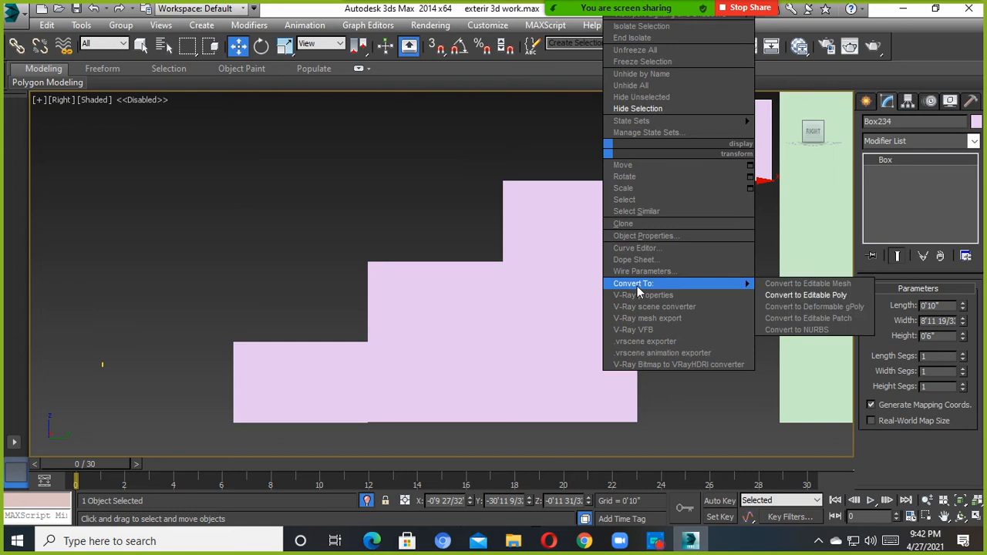
left_click(805, 296)
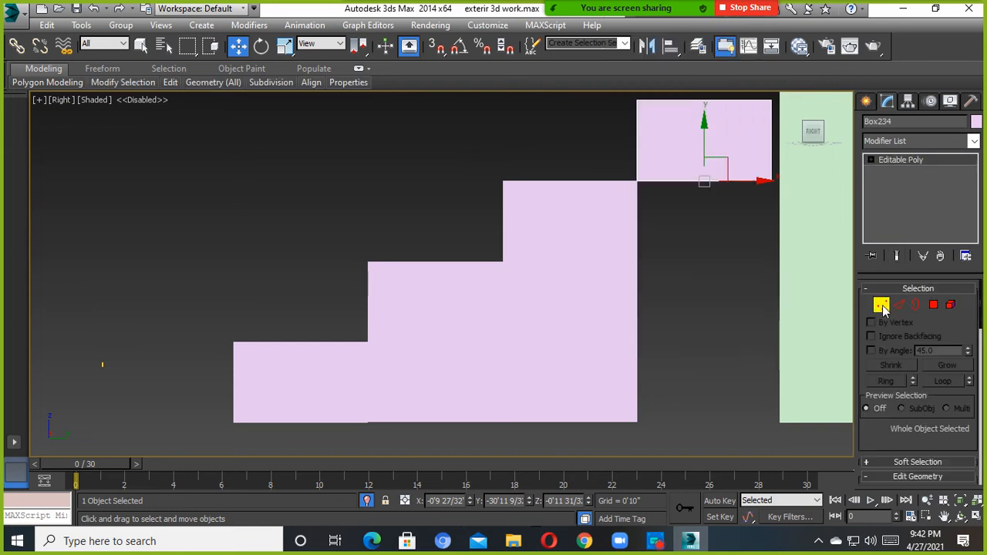
left_click(884, 306)
middle_click_drag(697, 268, 683, 299)
left_click(655, 541)
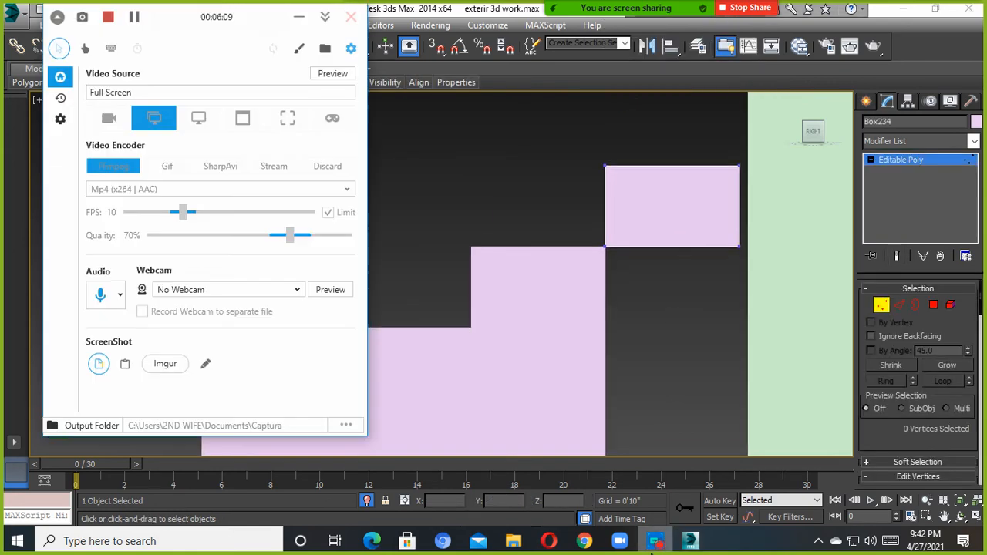
left_click(297, 16)
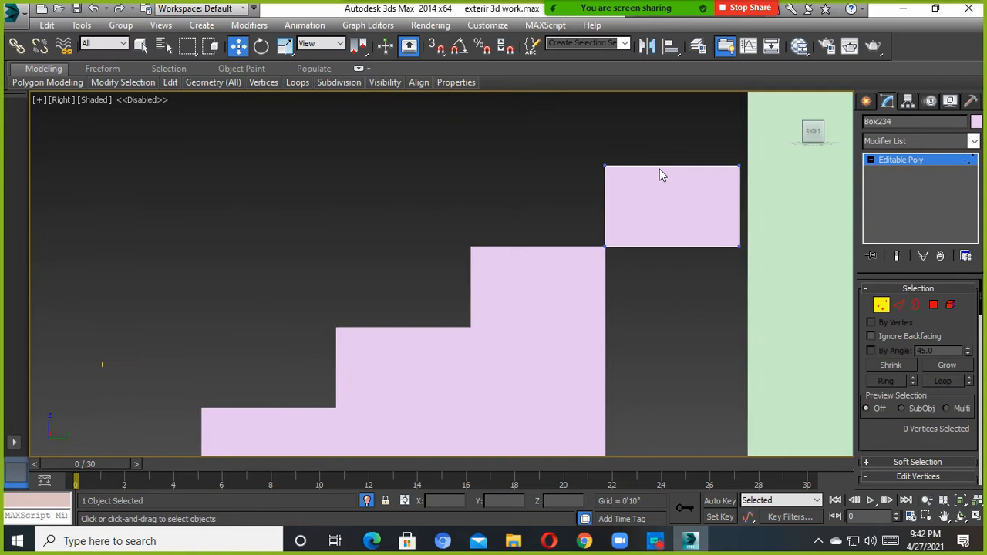
Lower the topmost step's bottom vertices to the base level of the other steps.
left_click_drag(777, 205, 599, 280)
left_click_drag(672, 209, 679, 364)
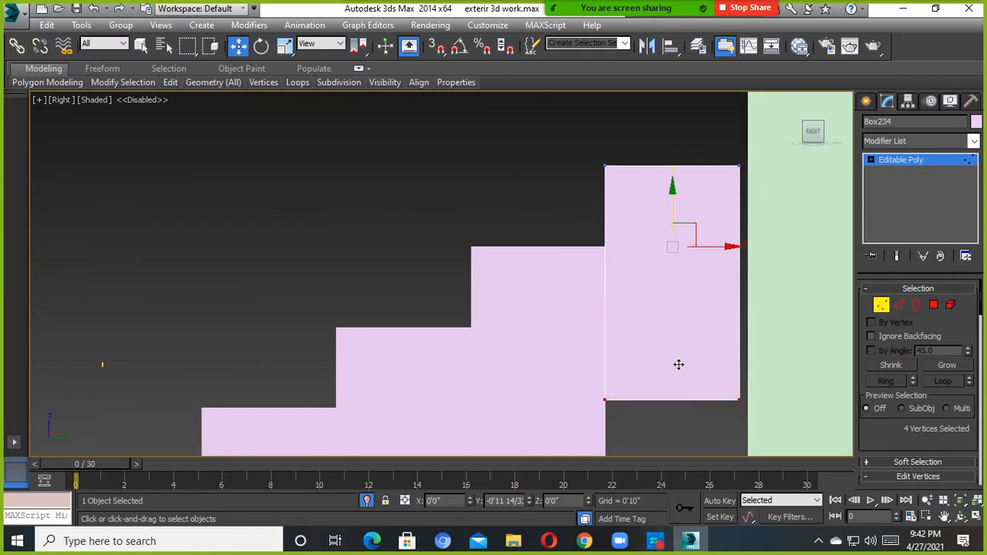
middle_click_drag(679, 364, 666, 251)
left_click_drag(661, 260, 666, 329)
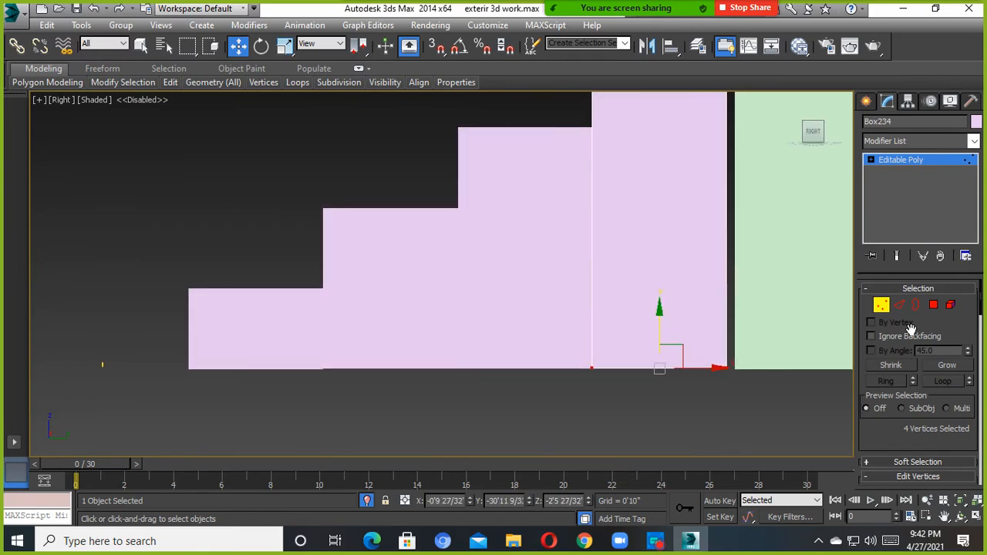
left_click(882, 305)
Select all four step boxes and move them along Y until they touch the plinth below the gate.
scroll(597, 335, "down", 2)
middle_click_drag(597, 335, 552, 318, "alt")
left_click(516, 309, "ctrl")
left_click(459, 322, "ctrl")
left_click(399, 363, "ctrl")
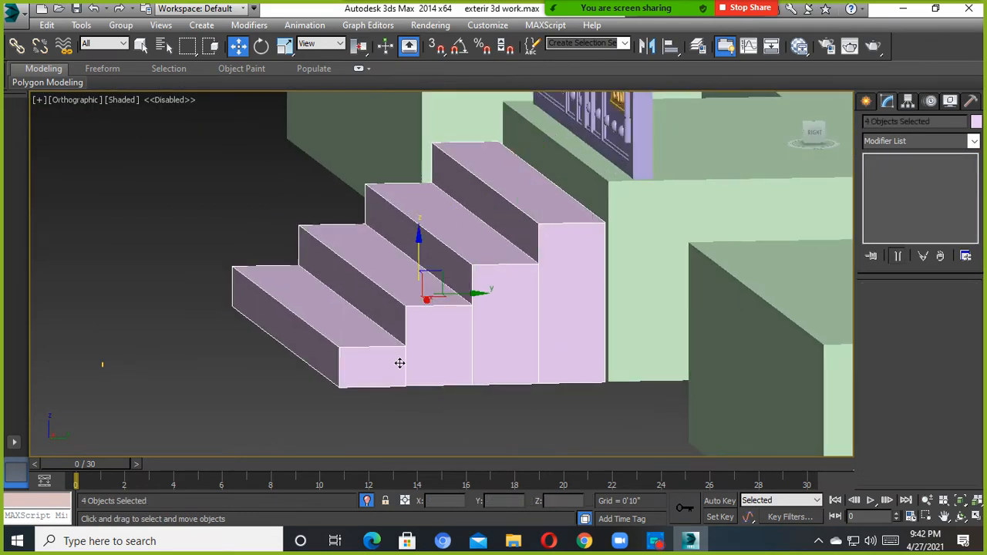
left_click_drag(460, 297, 464, 297)
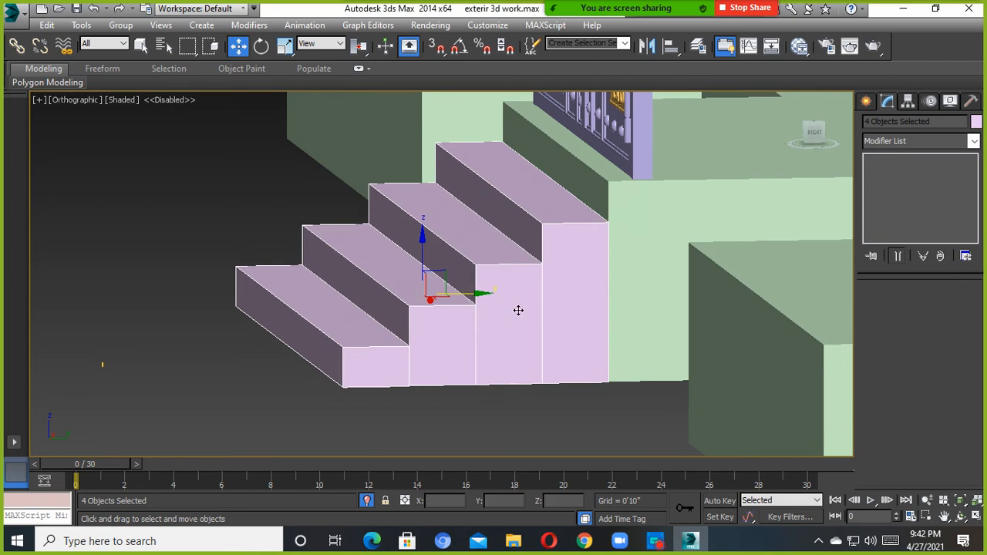
Delete the four step boxes and undo the deletion.
middle_click_drag(518, 310, 594, 378, "alt")
scroll(501, 342, "down", 5)
scroll(594, 378, "up", 2)
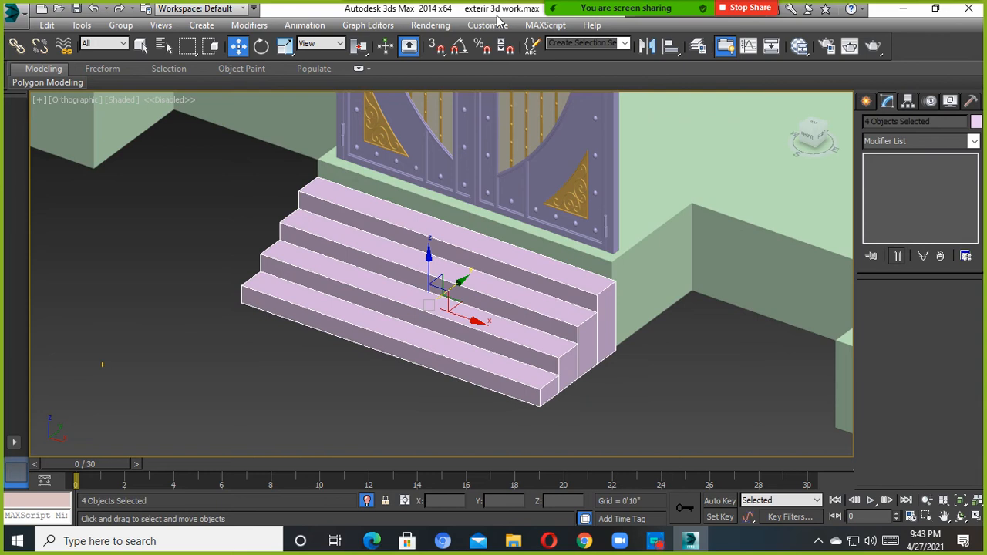
key("Delete")
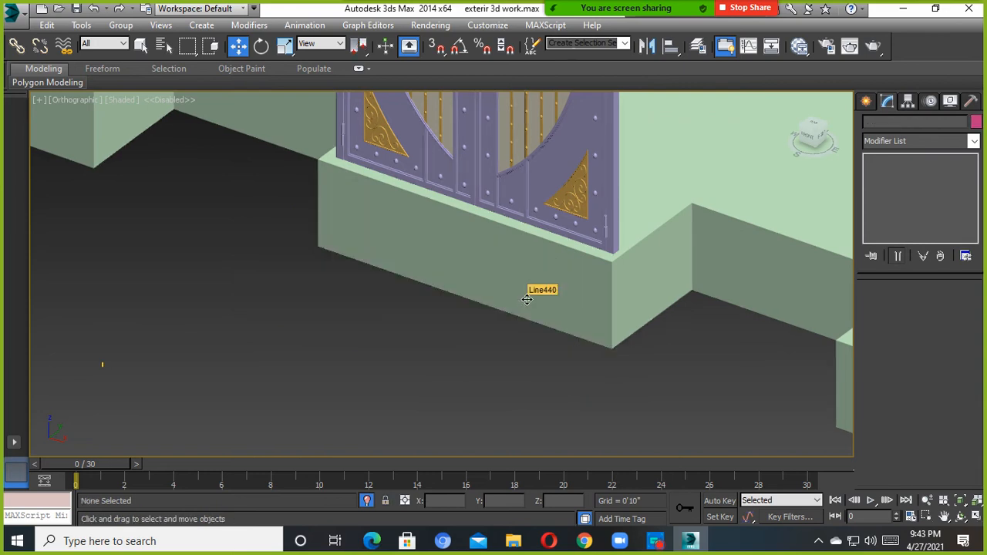
key("ctrl+z")
Try to unhide all objects in the scene.
right_click(527, 297)
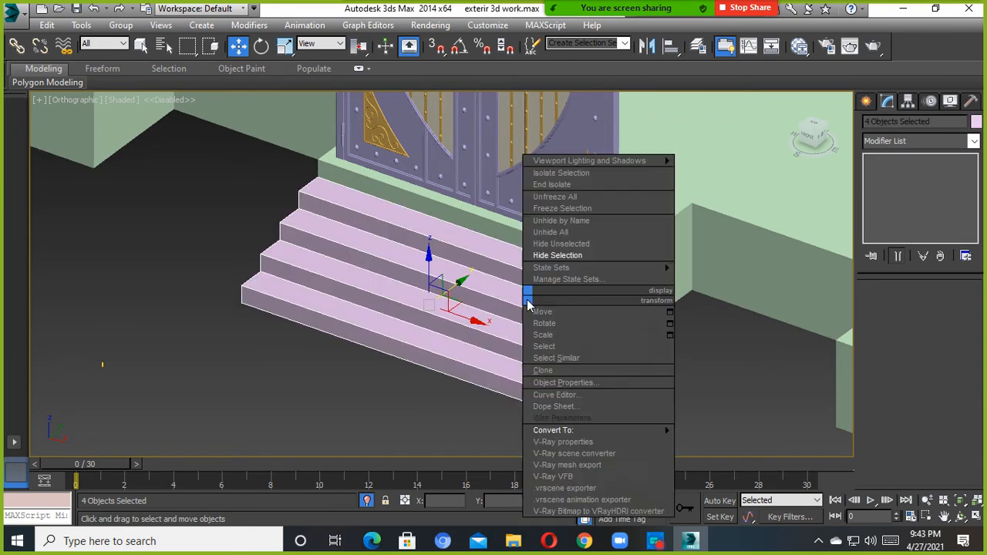
left_click(567, 234)
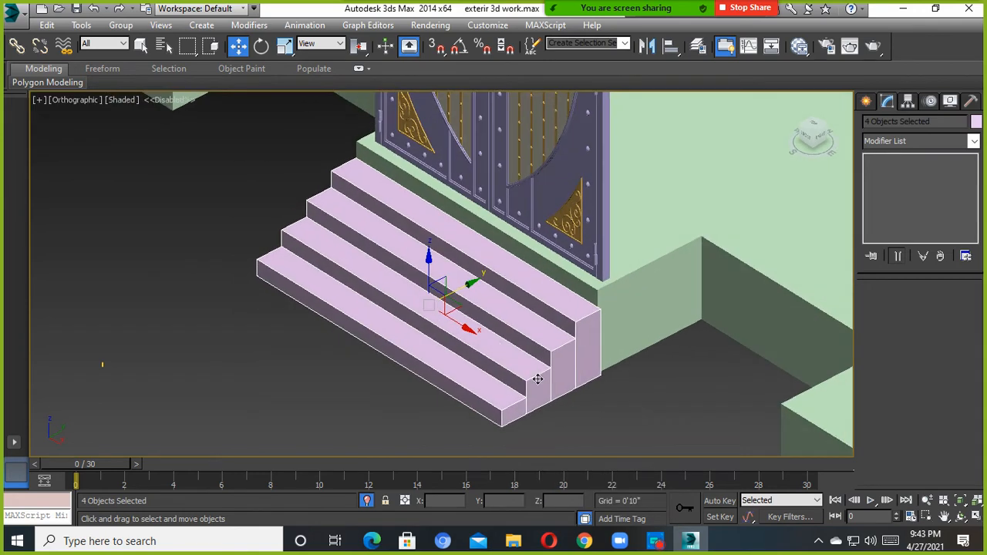
Combine the four stair step boxes below the gate into one group.
key("Delete")
key("ctrl+z")
left_click(120, 25)
left_click(139, 42)
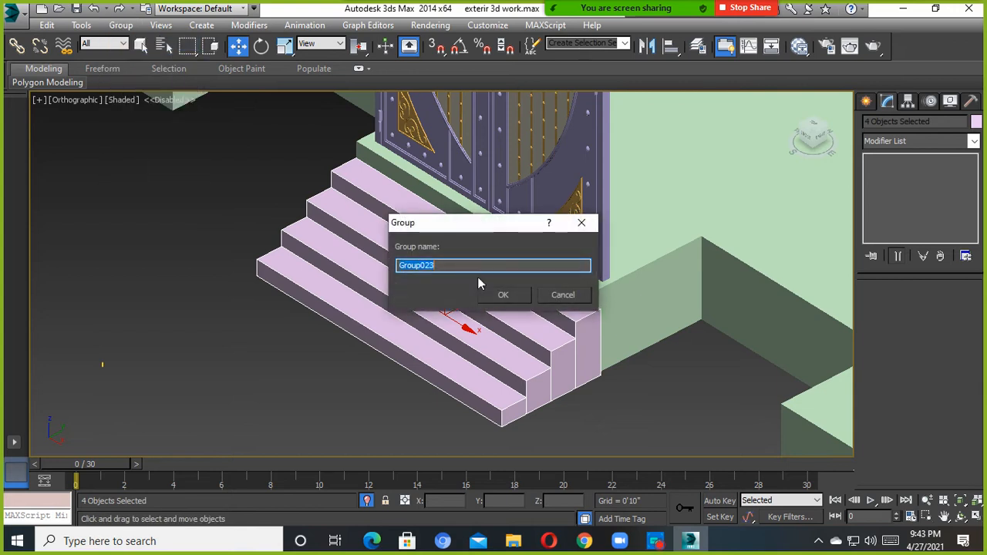
left_click(511, 302)
Move the stair group along X away from the gate and clear of the plinth, to about X = 53'11".
scroll(463, 301, "down", 5)
scroll(456, 298, "up", 3)
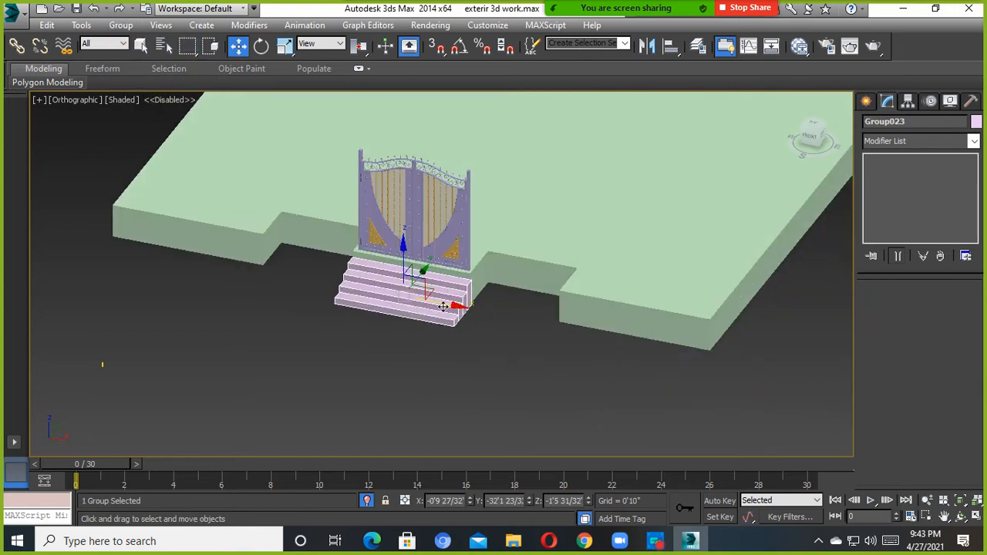
left_click_drag(444, 307, 859, 378)
middle_click_drag(860, 378, 501, 316)
left_click_drag(501, 317, 788, 352)
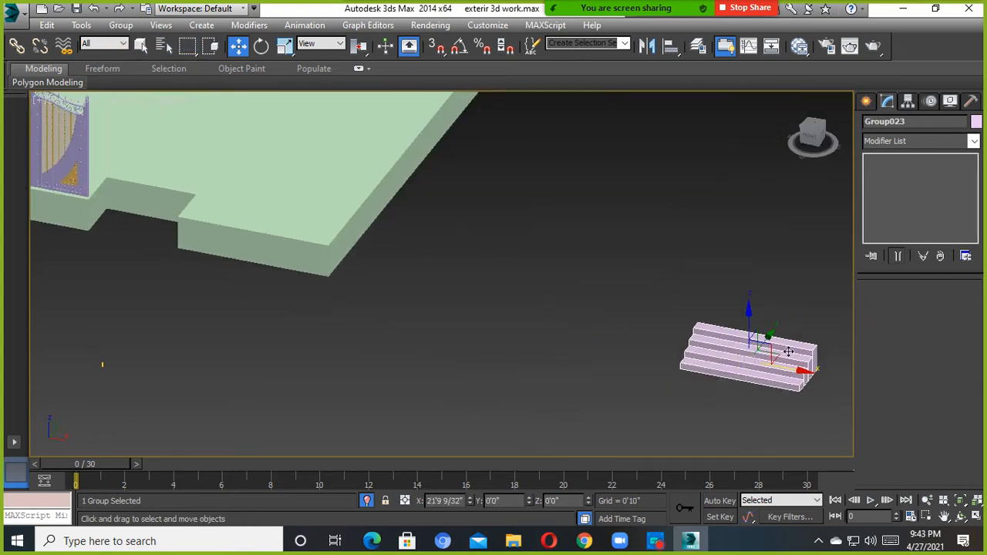
middle_click_drag(494, 321, 783, 372)
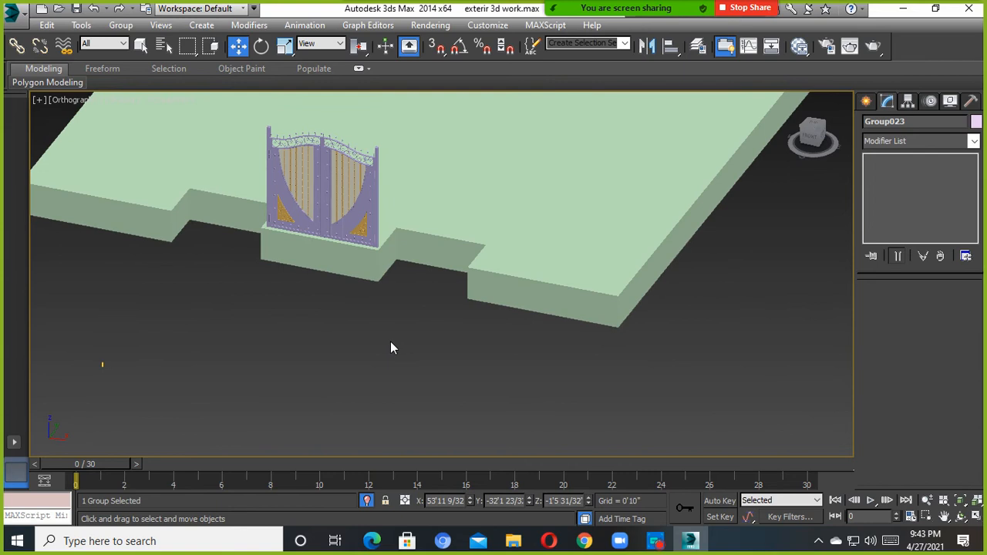
middle_click_drag(386, 336, 500, 386)
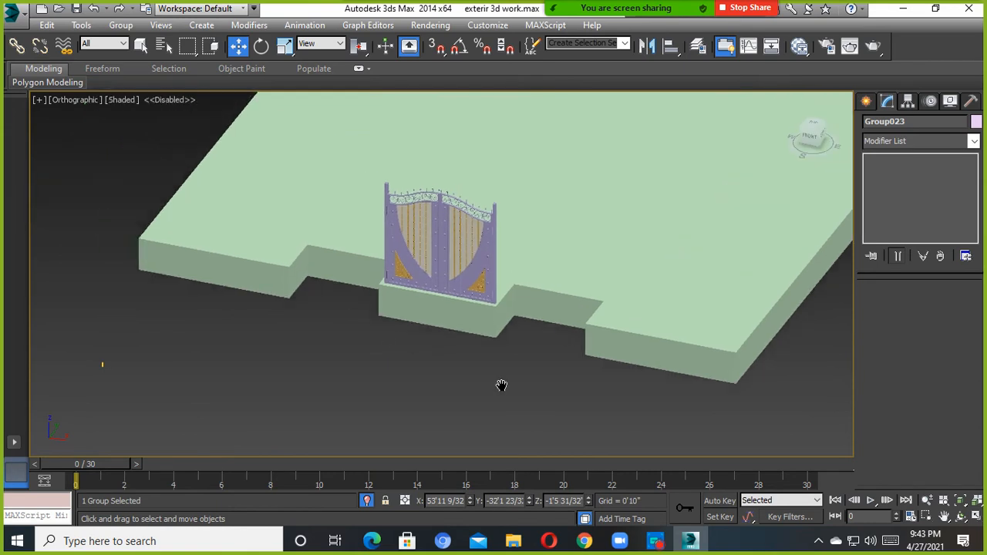
Unhide all objects in the scene and clear the selection.
scroll(501, 386, "up", 5)
left_click(463, 261)
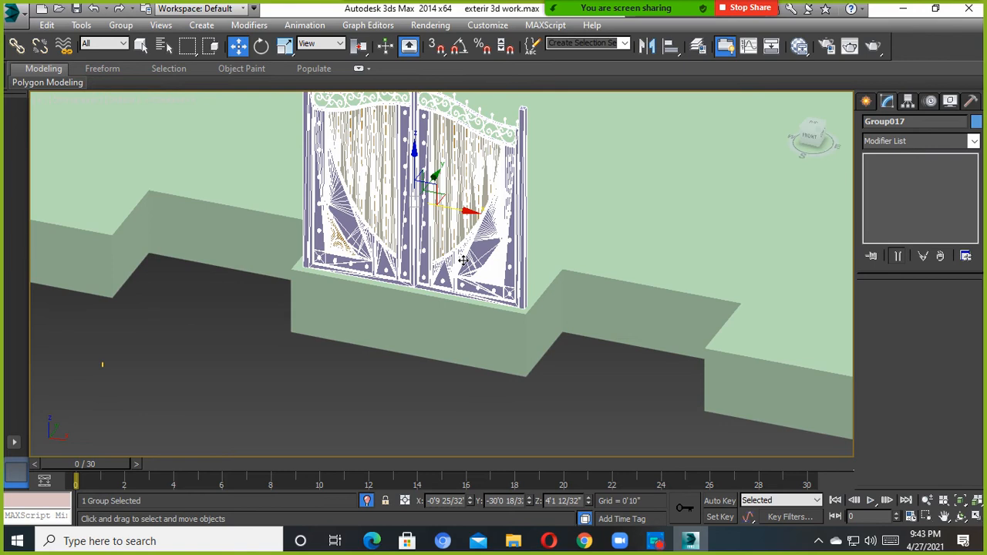
scroll(463, 261, "down", 5)
left_click(469, 293)
scroll(496, 318, "up", 4)
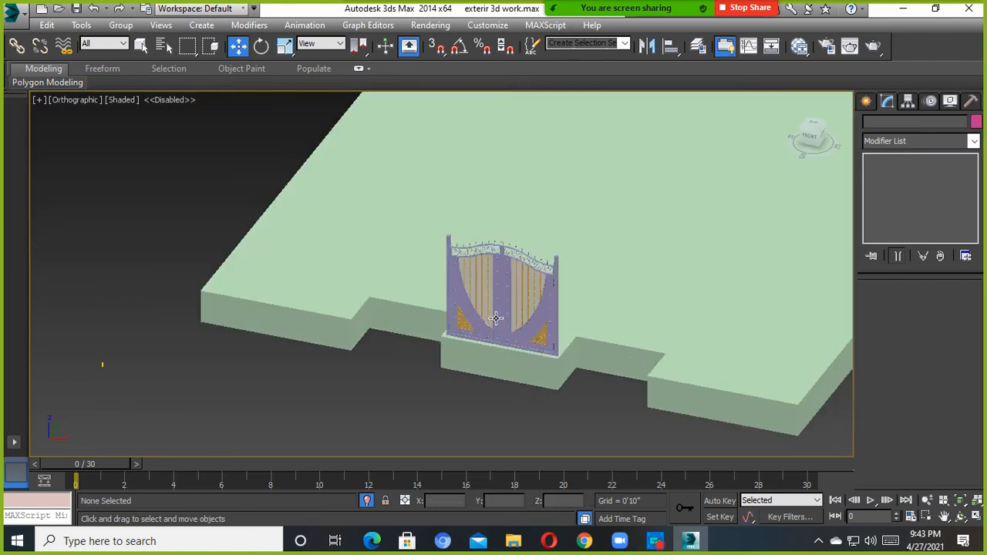
left_click(496, 319)
mouse_move(496, 318)
middle_mouse_down("alt")
mouse_move(498, 285)
mouse_move(500, 305)
middle_mouse_up("alt")
right_click(502, 303)
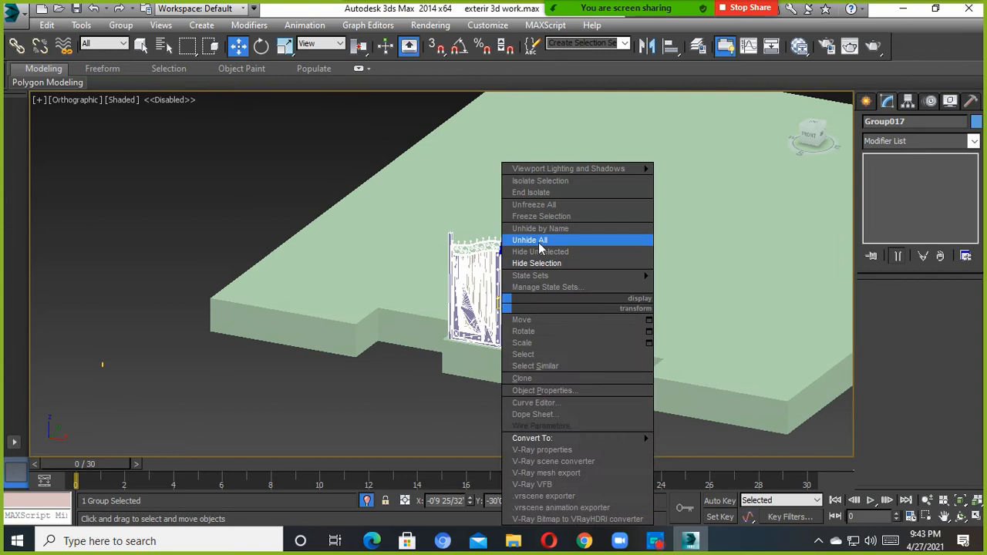
left_click(542, 241)
scroll(530, 316, "down", 6)
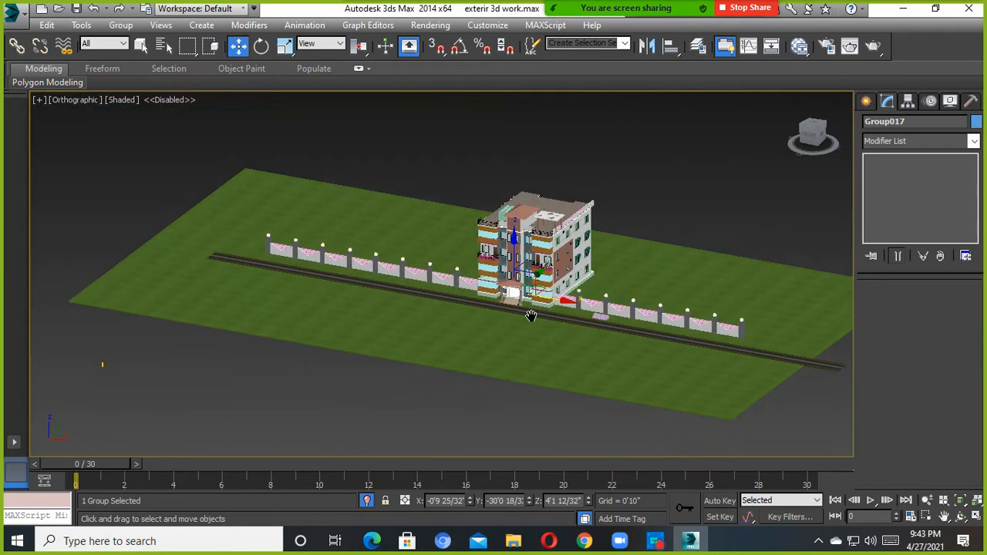
scroll(531, 316, "down", 1)
left_click(655, 216)
Examine the gate, entrance ramp and surrounding facades of the building above the new plinth.
scroll(484, 363, "up", 8)
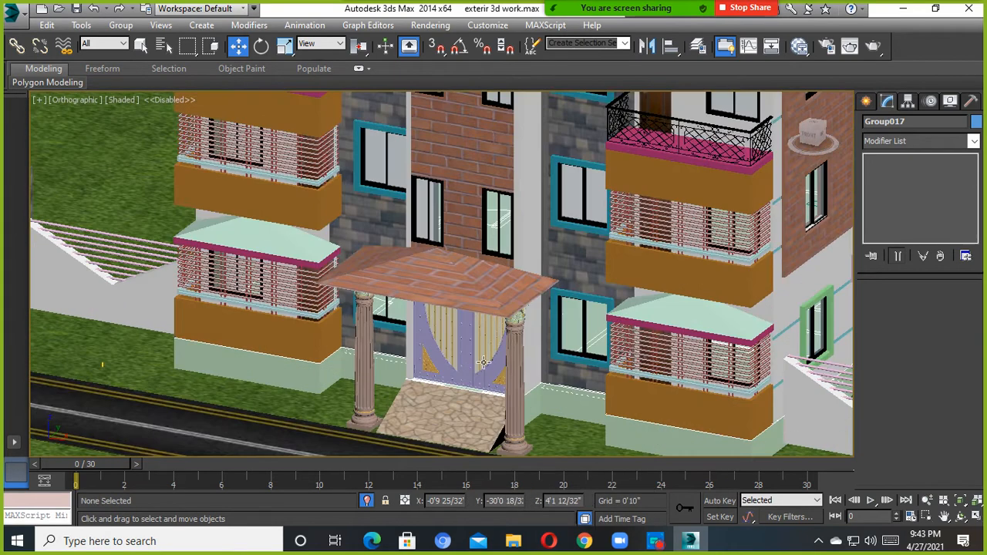
left_click(498, 339)
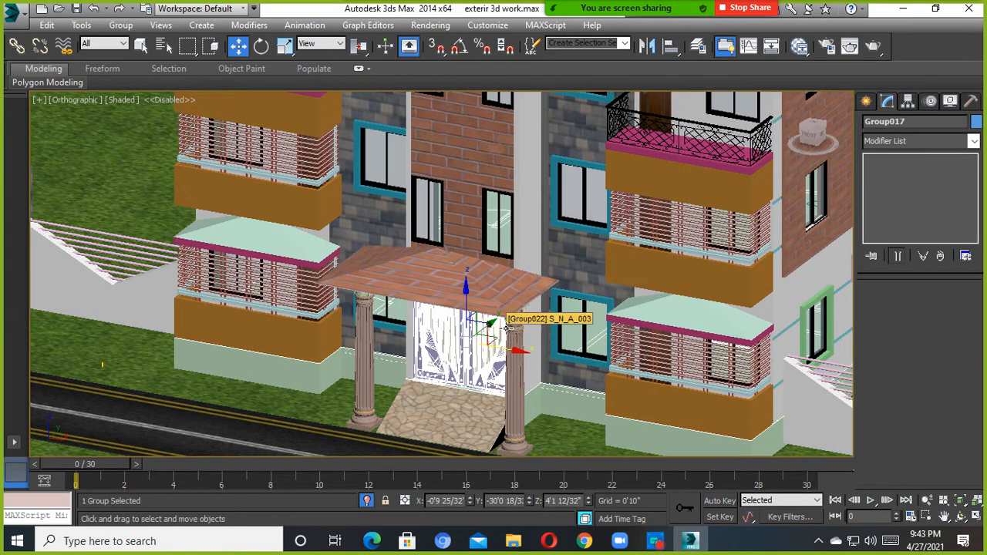
scroll(510, 339, "down", 4)
middle_click_drag(523, 373, 476, 368, "alt")
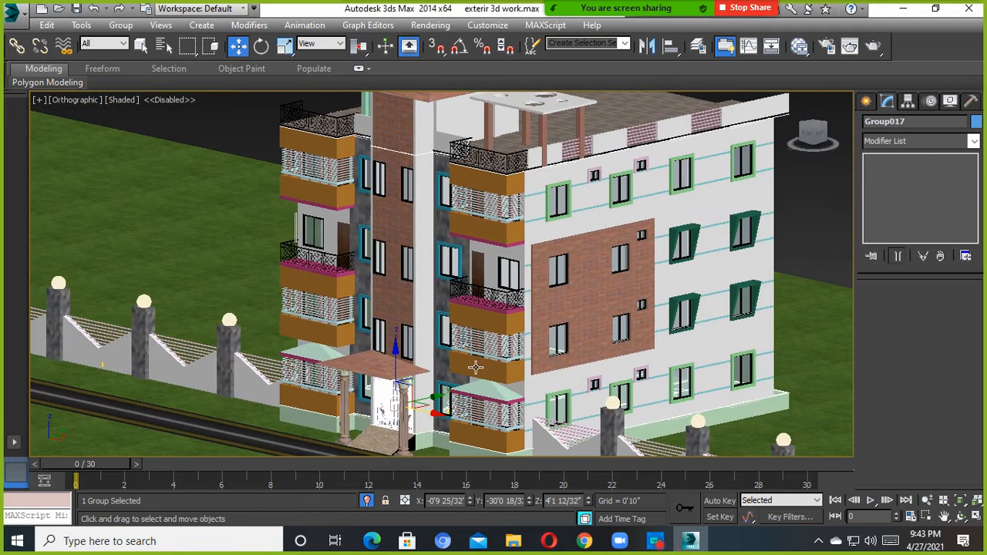
scroll(659, 282, "down", 3)
middle_click_drag(609, 287, 478, 279)
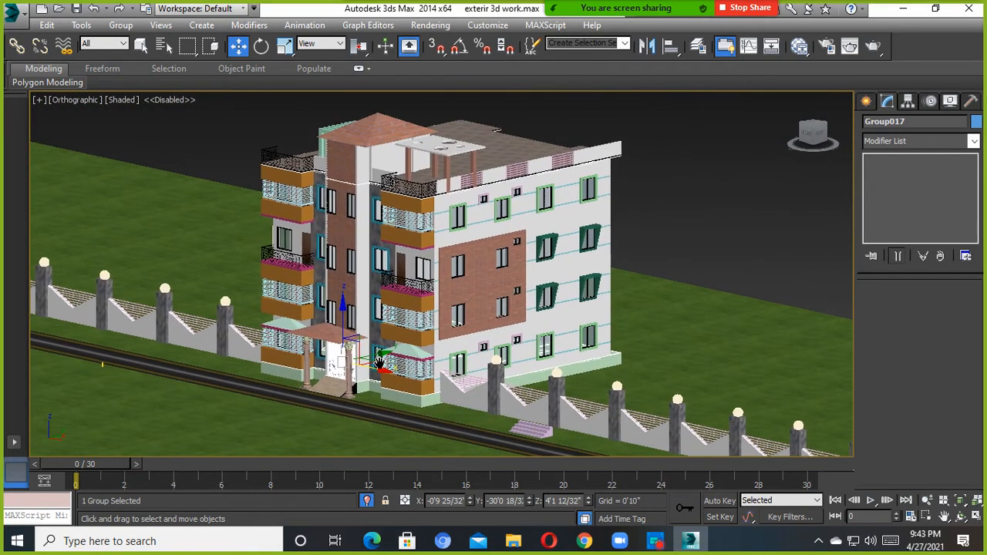
middle_click_drag(372, 374, 397, 349)
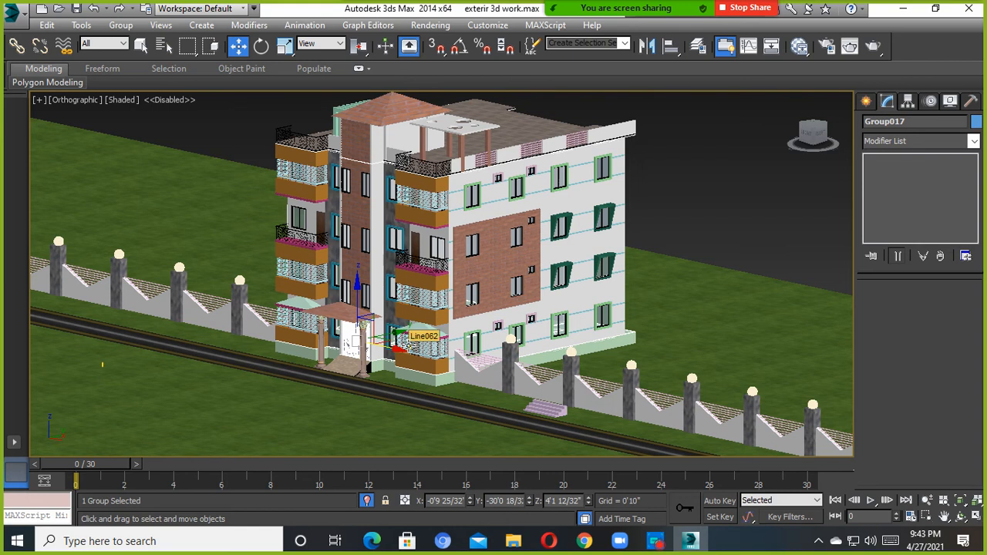
scroll(359, 370, "up", 6)
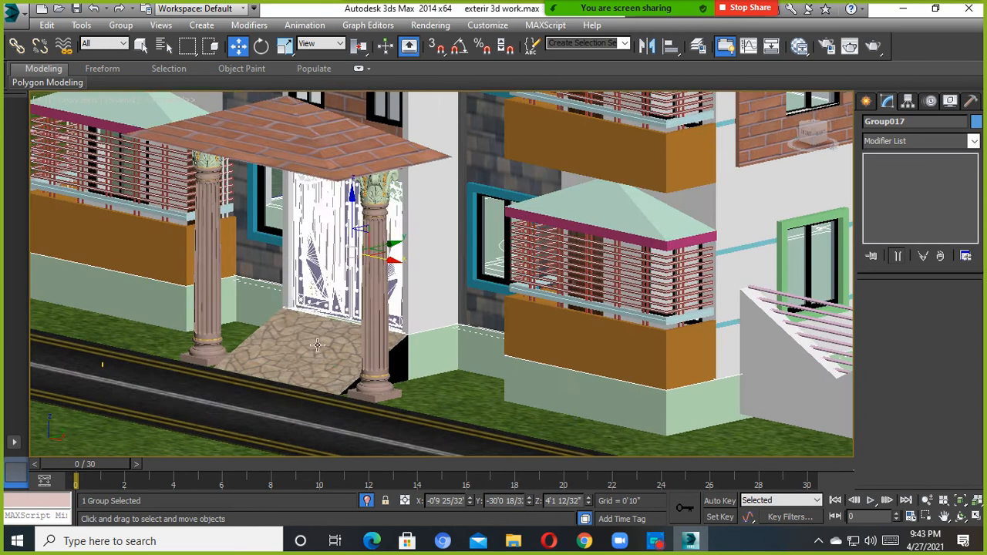
Try to hide the stone-paved ramp in front of the gate.
left_click(317, 345)
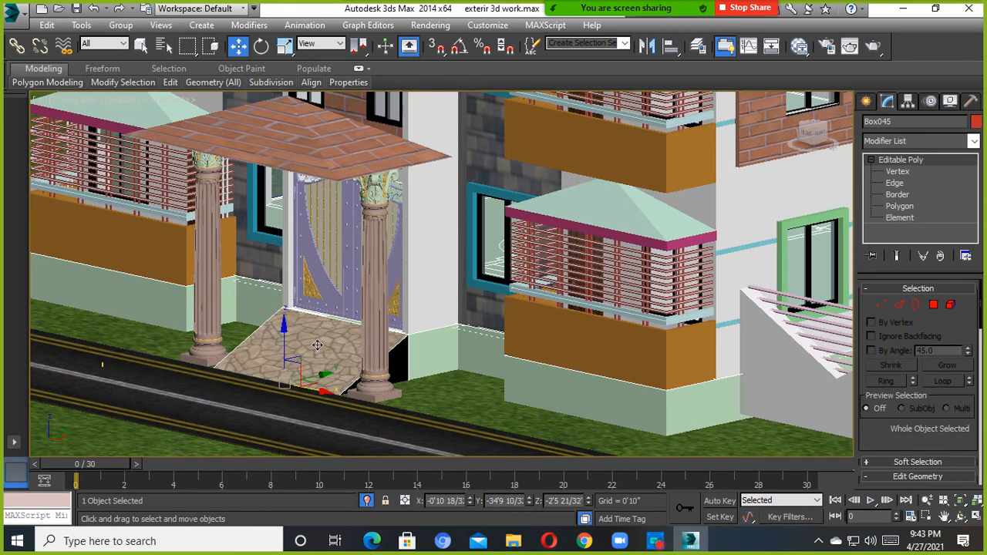
right_click(332, 340)
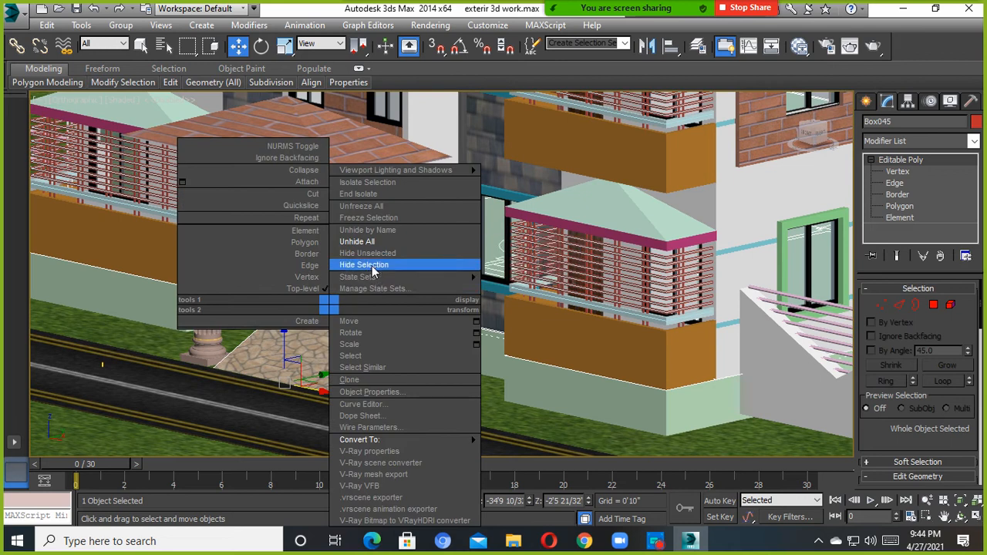
left_click(380, 266)
key("ctrl+z")
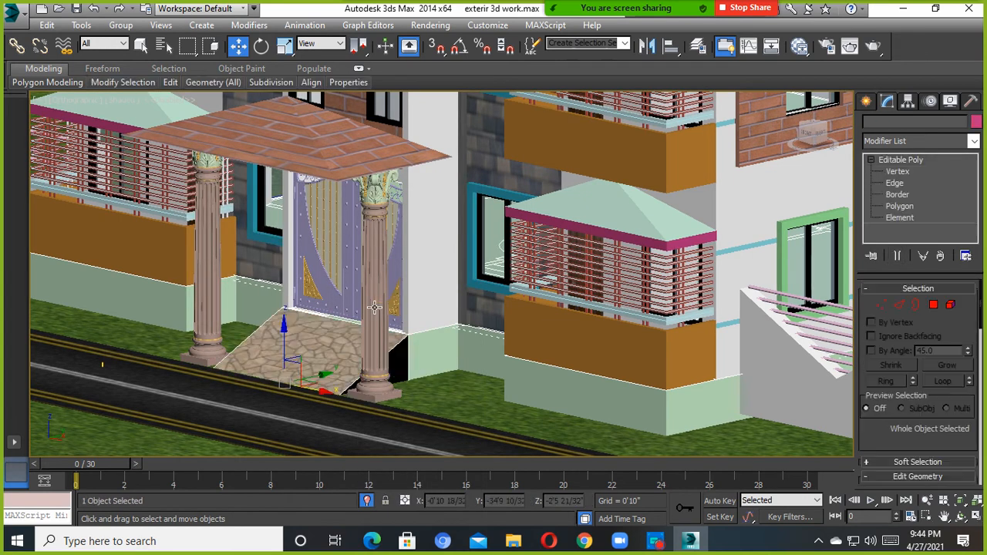
scroll(388, 328, "down", 8)
left_click(744, 215)
Examine the building's brick-clad side wall and the railing of the adjacent open balcony.
scroll(414, 322, "up", 7)
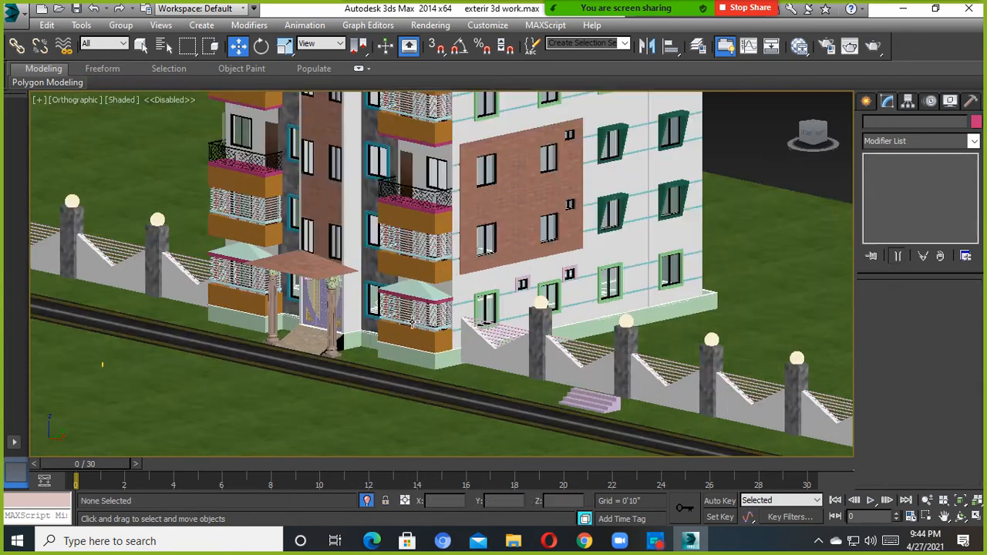
left_click(567, 218)
scroll(567, 219, "down", 6)
scroll(468, 301, "up", 5)
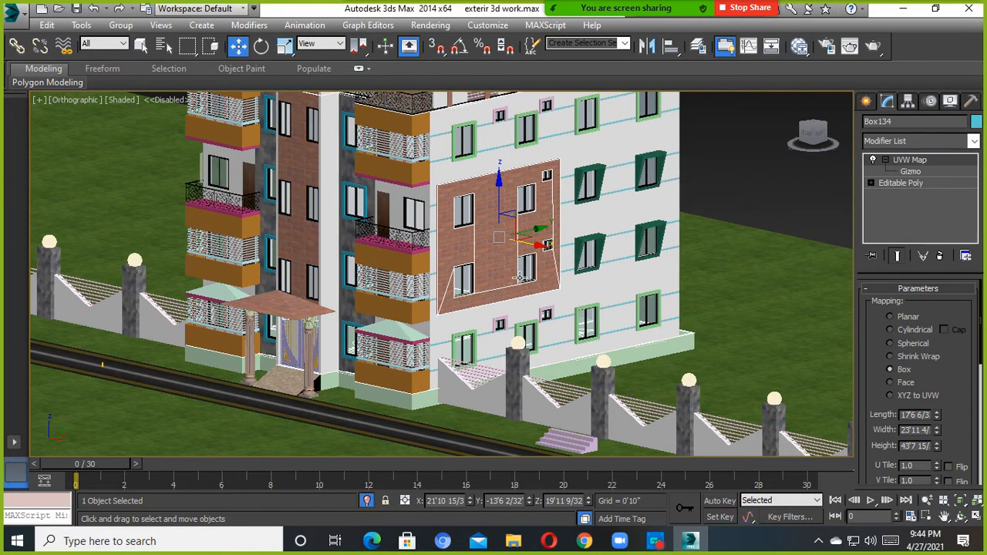
middle_click_drag(520, 286, 500, 352)
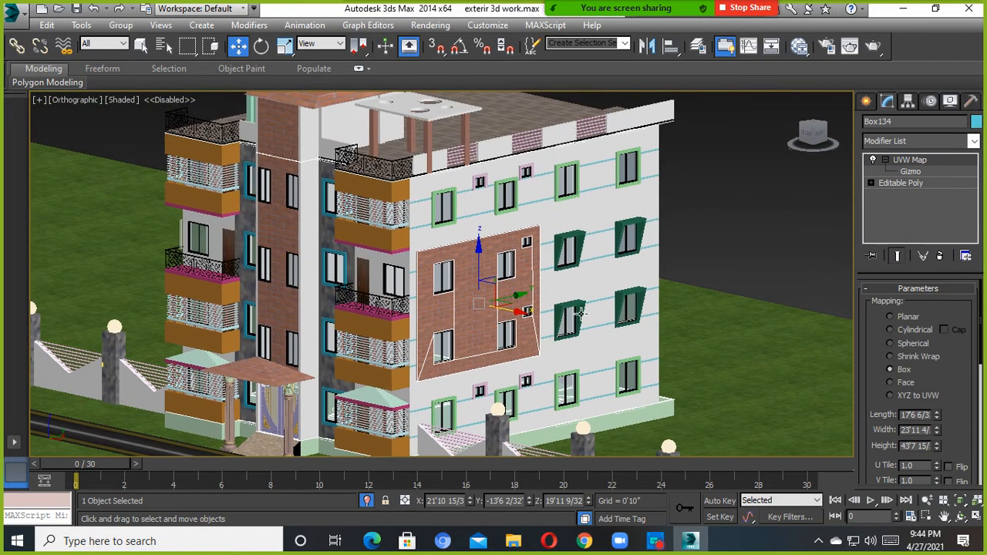
left_click(789, 225)
scroll(508, 270, "up", 5)
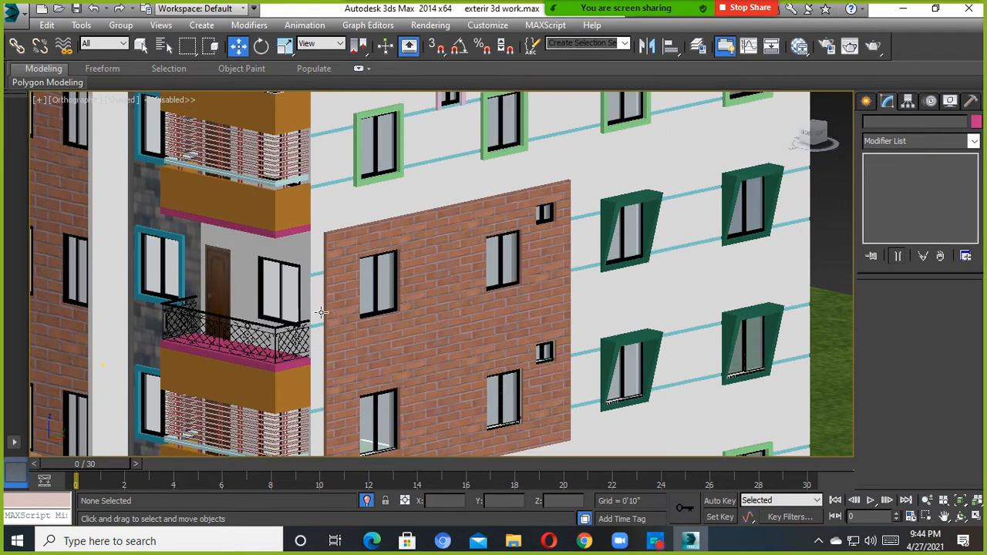
scroll(287, 357, "up", 4)
middle_click_drag(289, 361, 497, 350)
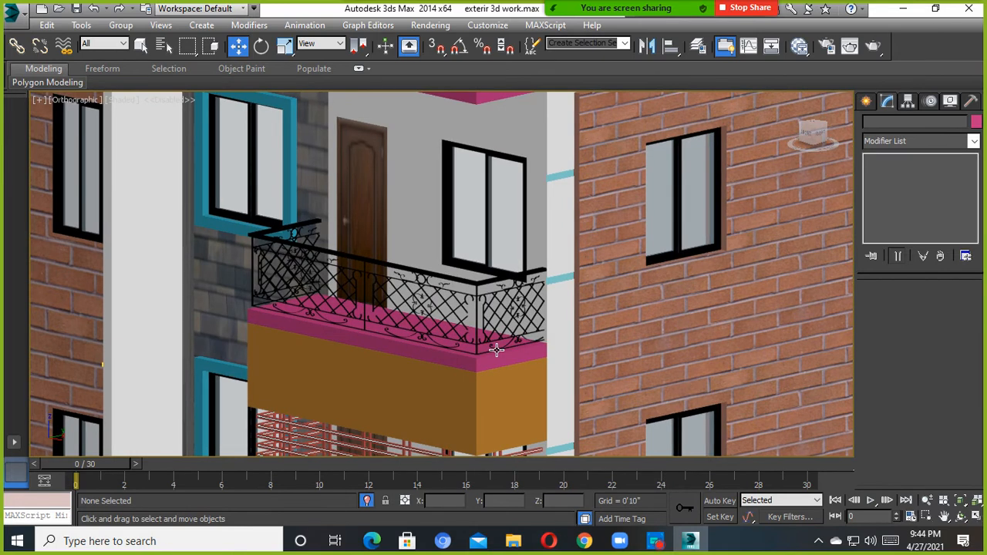
Delete the ornamental railing of the open balcony on the left side of the front facade.
scroll(496, 349, "down", 10)
middle_click_drag(496, 350, 540, 335, "alt")
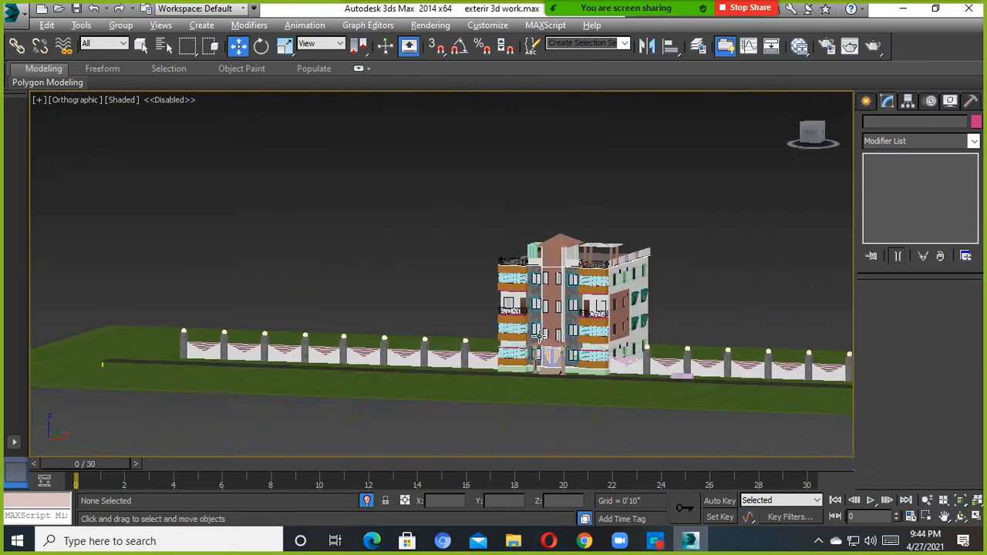
scroll(590, 327, "up", 8)
scroll(590, 326, "up", 5)
scroll(540, 304, "down", 5)
middle_click_drag(478, 291, 553, 323)
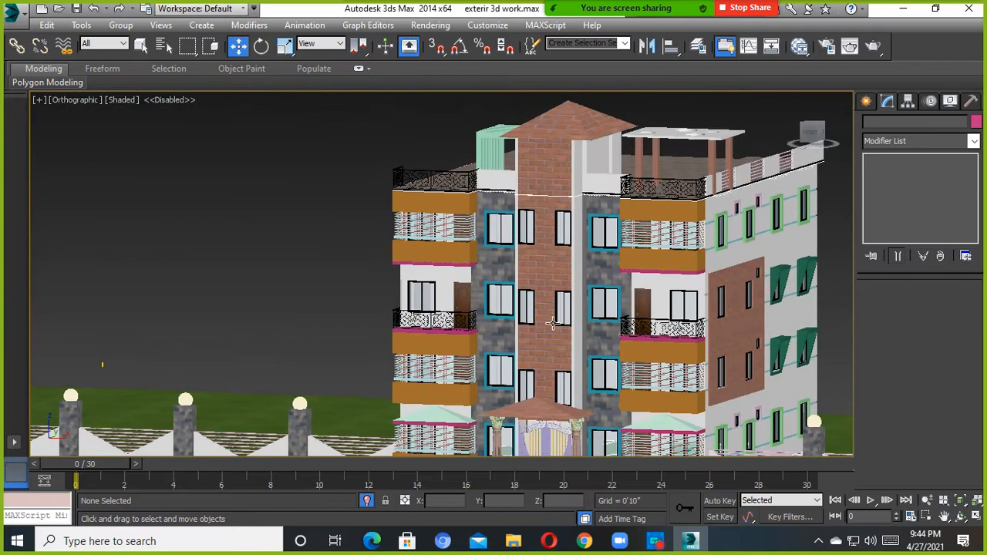
middle_click_drag(679, 335, 616, 281)
scroll(395, 341, "up", 6)
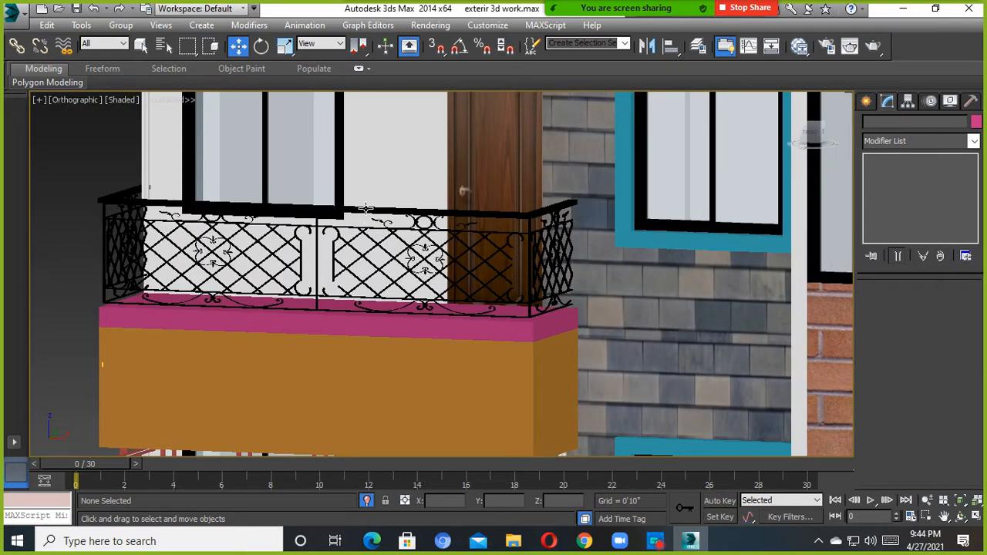
left_click(366, 209)
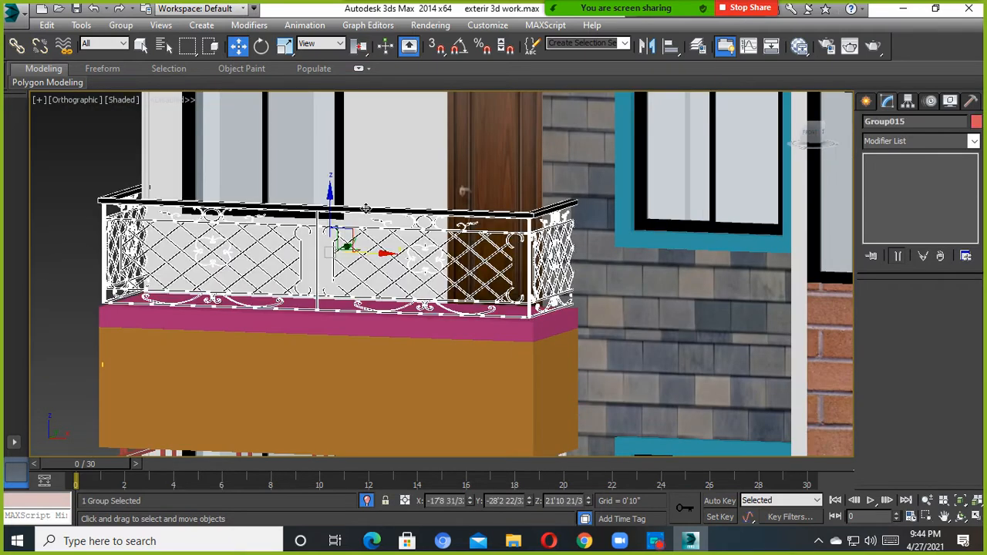
key("Delete")
Draw a zero-length box with vertex snap on the left balcony's slab edge, about 11'4" wide and 9'1" high, up to the slab above.
scroll(381, 256, "down", 5)
middle_click_drag(392, 261, 471, 314)
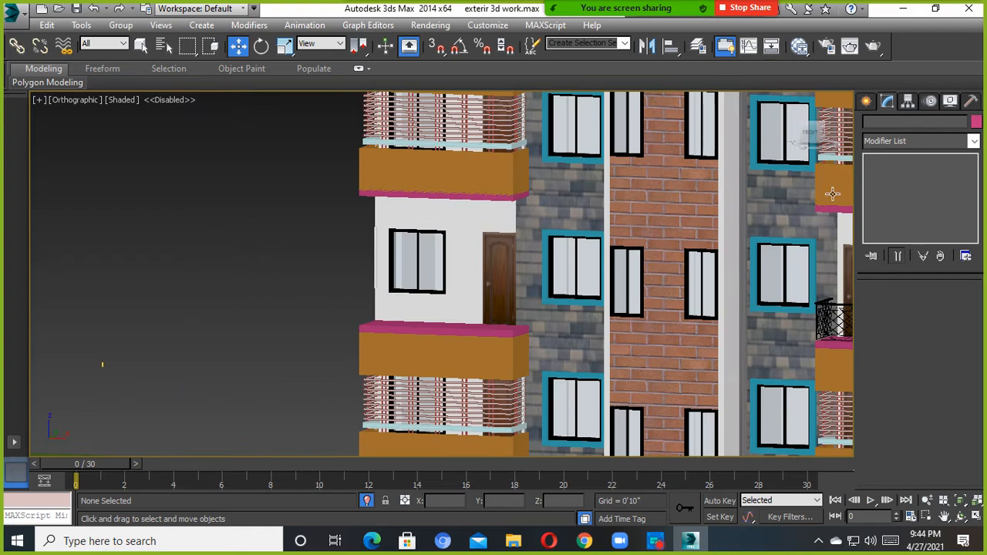
scroll(656, 190, "down", 4)
middle_click_drag(683, 189, 462, 253)
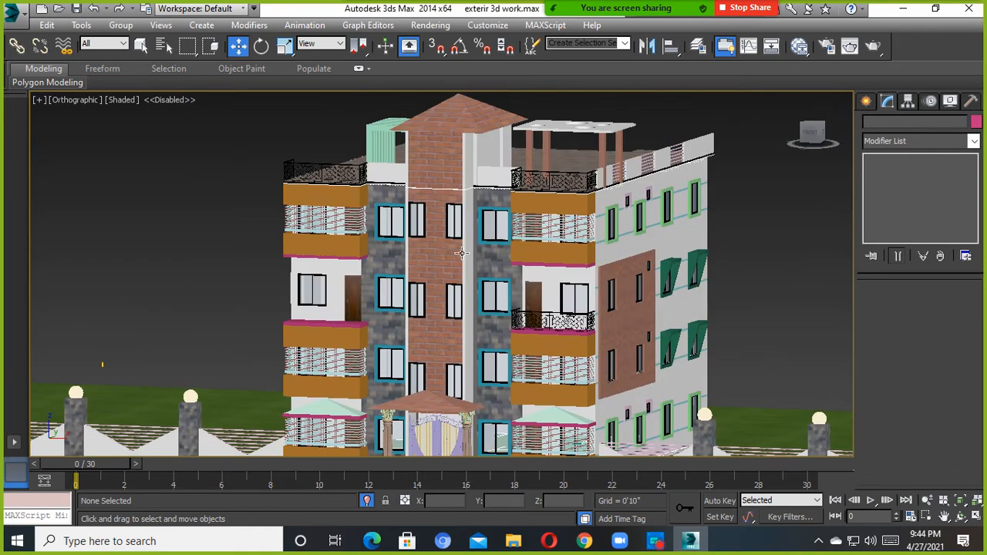
left_click(813, 135)
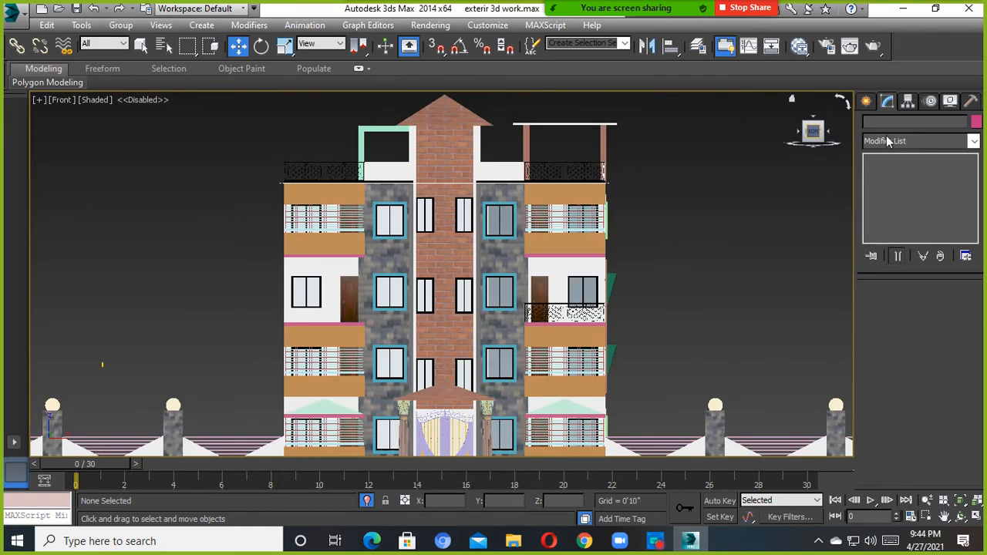
left_click(867, 103)
left_click(893, 193)
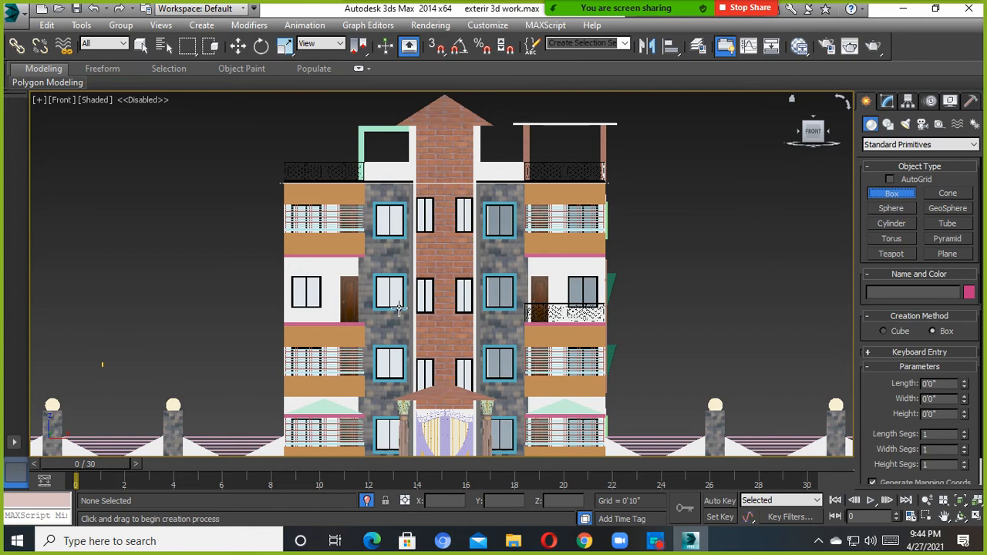
middle_click_drag(279, 322, 328, 352, "alt")
scroll(328, 353, "up", 5)
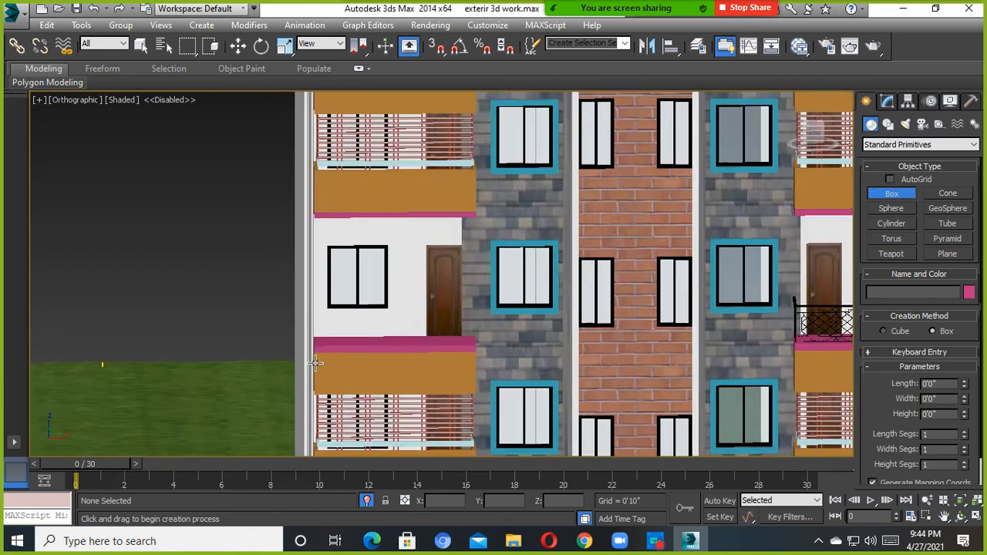
key("s")
left_click_drag(313, 341, 385, 307)
right_click(384, 306)
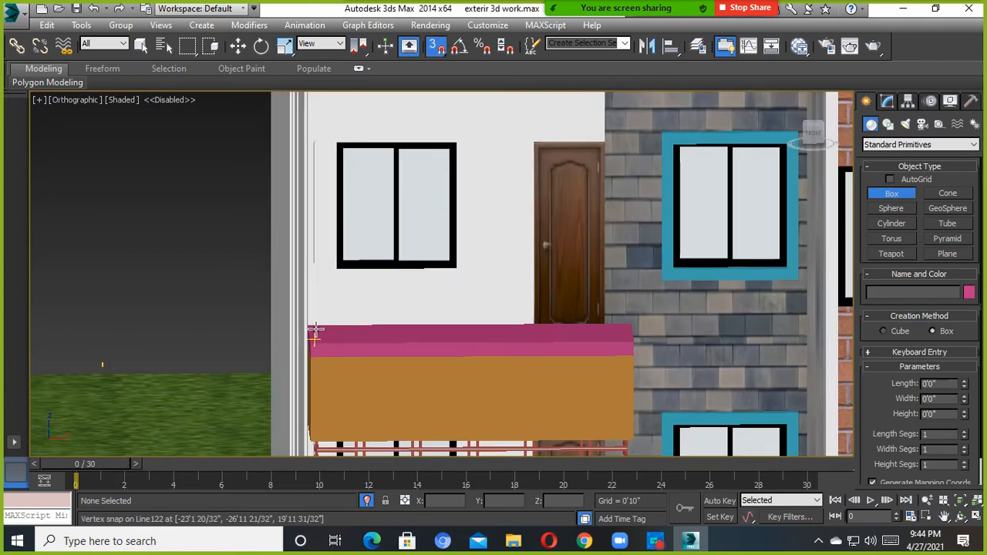
left_click_drag(313, 341, 636, 343)
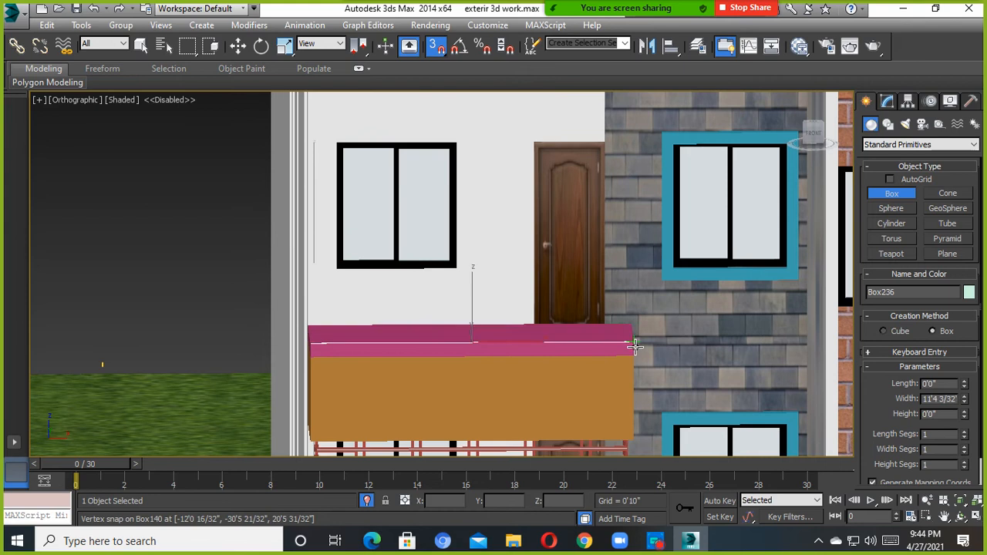
middle_click_drag(615, 219, 592, 377)
left_click(608, 249)
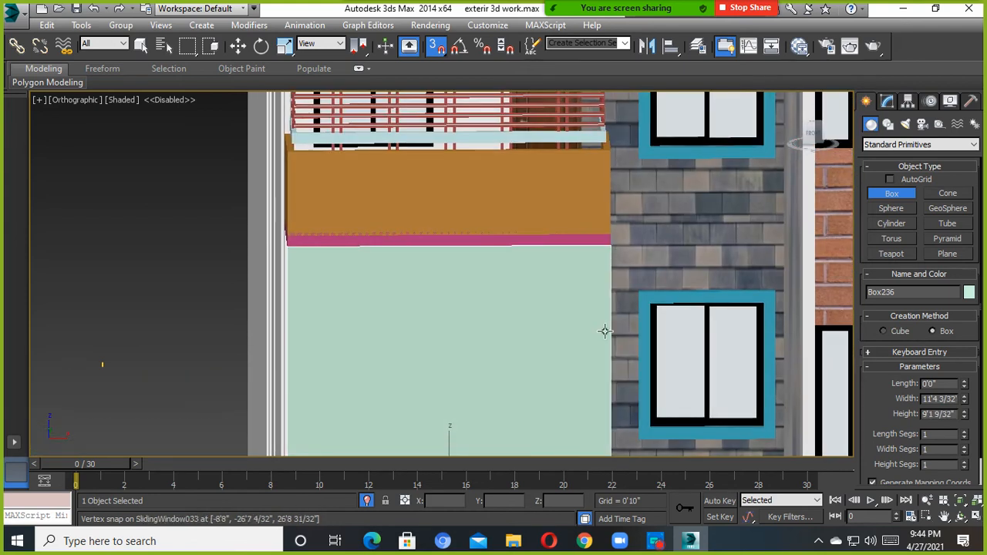
Set the length of the box on the left balcony to 4 inches.
scroll(418, 305, "down", 2)
middle_click_drag(418, 305, 495, 307, "alt")
middle_click_drag(495, 307, 511, 250)
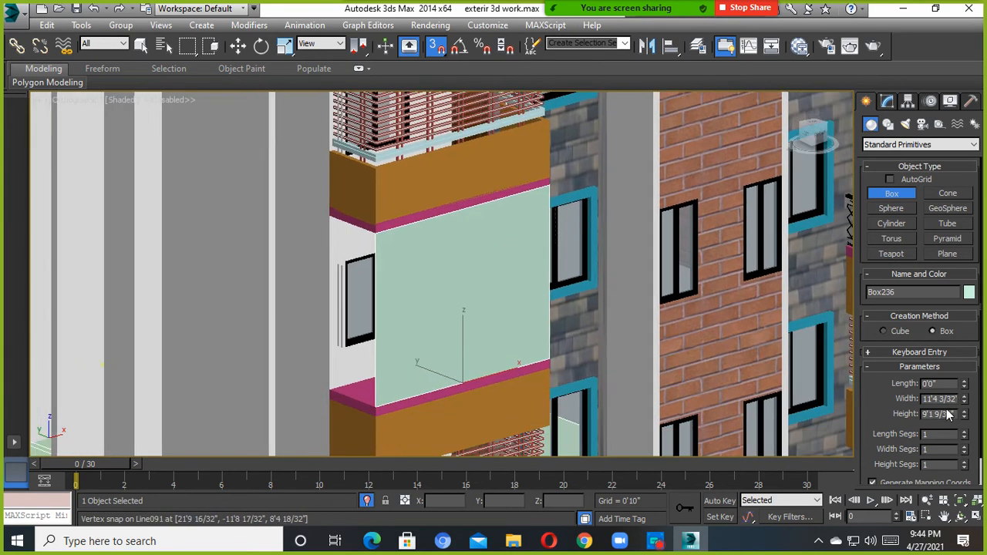
left_click(941, 383)
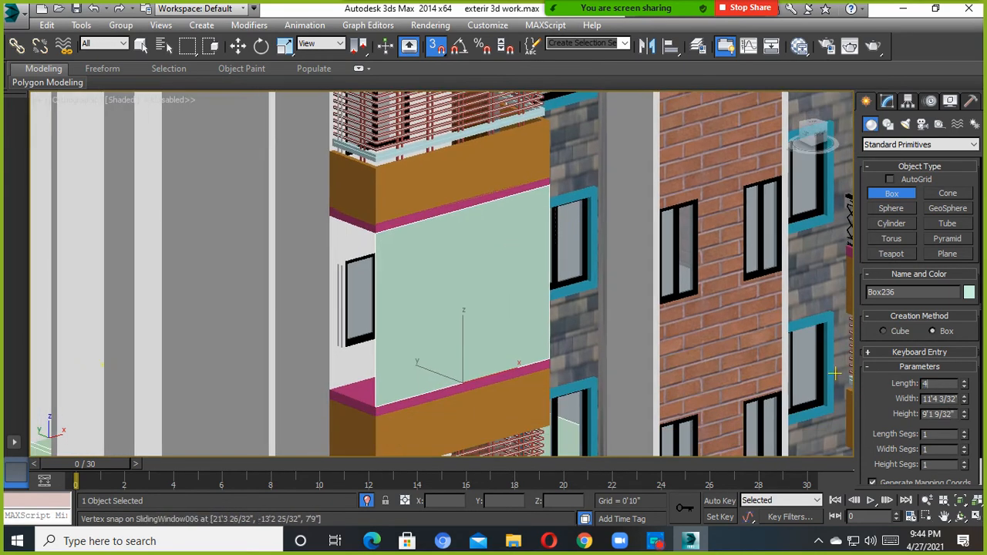
key("Return")
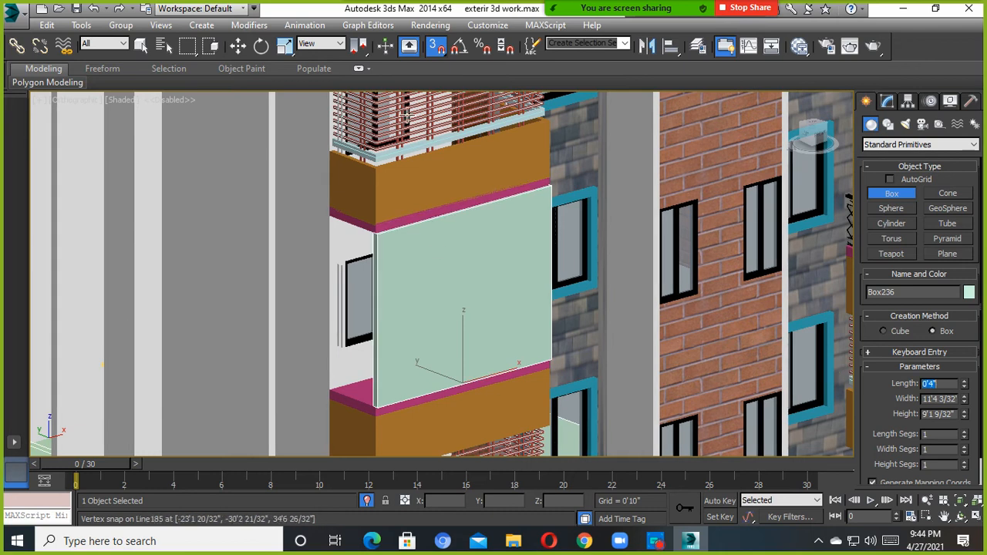
Draw a zero-height cylinder about 5'8" in radius in the front view, centred over the balcony panel.
left_click(819, 137)
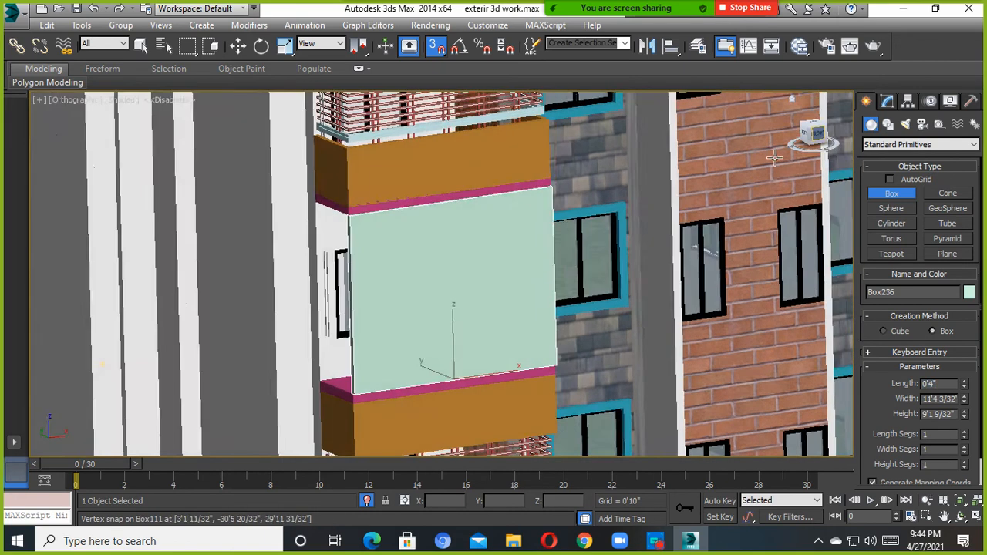
left_click(888, 125)
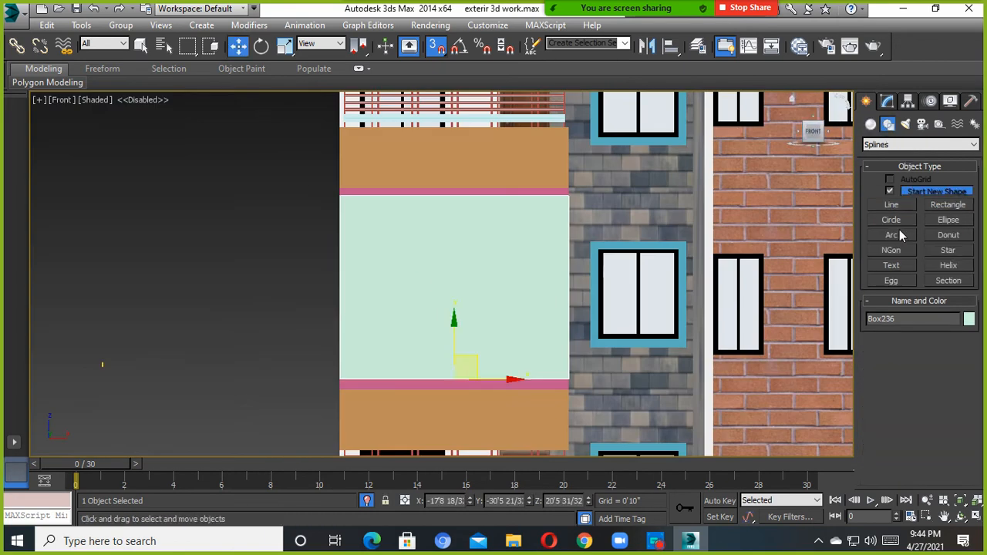
left_click(872, 125)
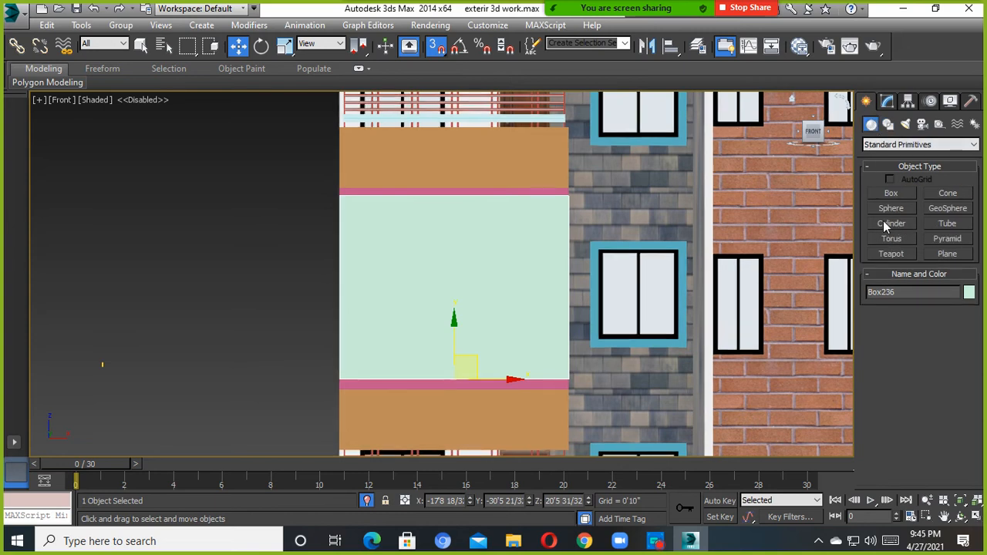
left_click(891, 223)
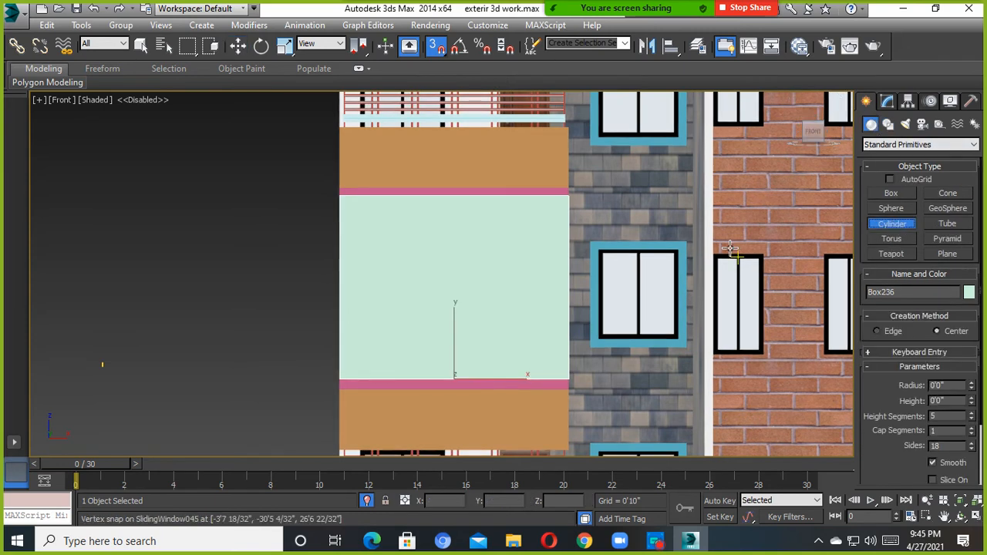
key("F3")
left_click_drag(458, 303, 452, 187)
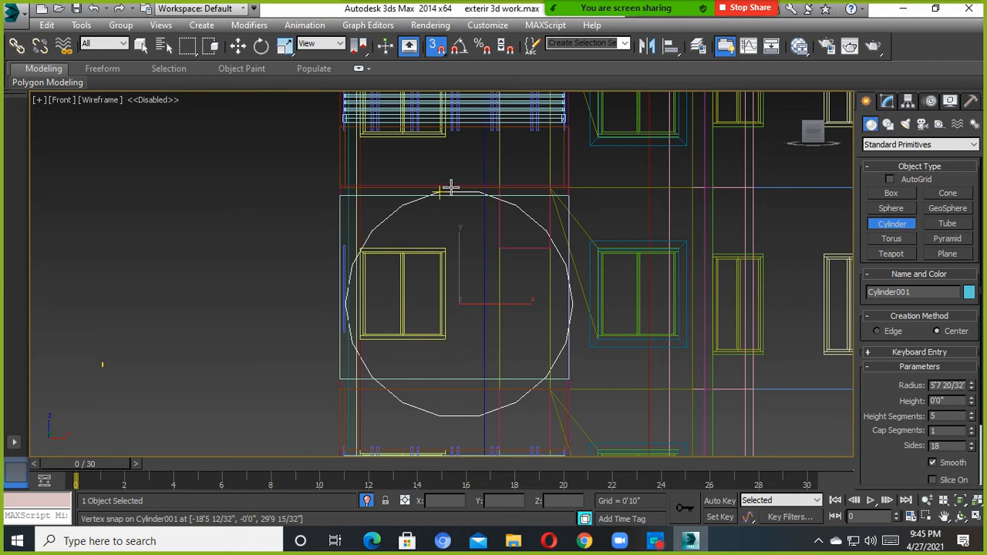
left_click(239, 47)
key("F3")
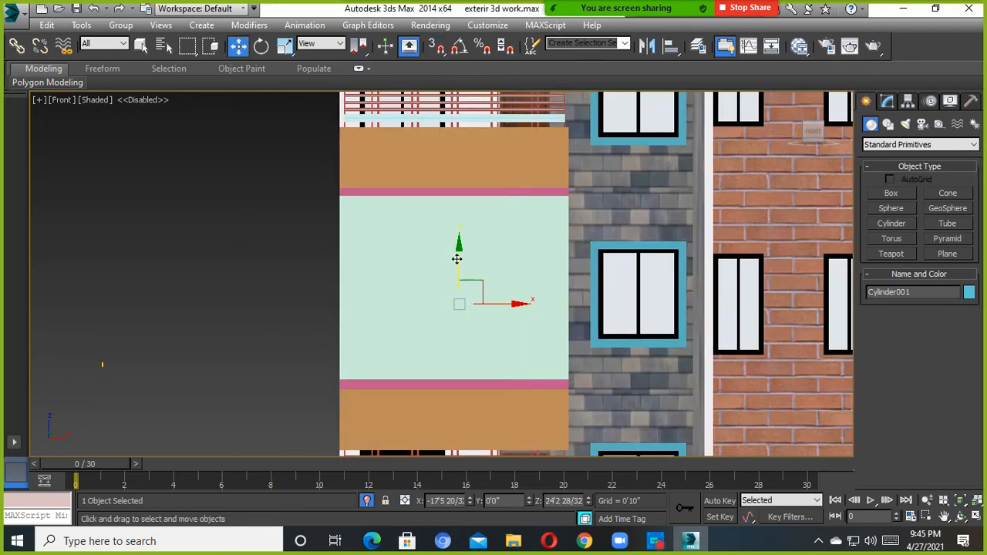
mouse_move(470, 267)
middle_mouse_down("alt")
mouse_move(557, 324)
mouse_move(498, 329)
mouse_move(393, 252)
middle_mouse_up("alt")
left_click_drag(554, 243, 591, 242)
scroll(592, 244, "up", 5)
middle_click_drag(582, 250, 536, 254, "alt")
key("ctrl+z")
key("ctrl+z")
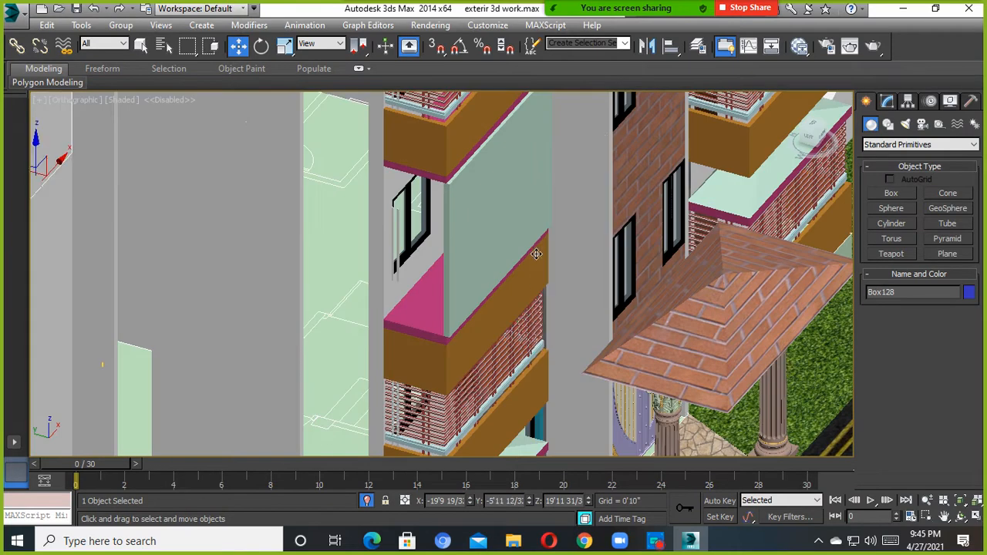
Move the cylinder along Y to stand in front of the balcony panel, at about Y -35'11".
scroll(346, 275, "down", 6)
middle_click_drag(347, 278, 260, 267, "alt")
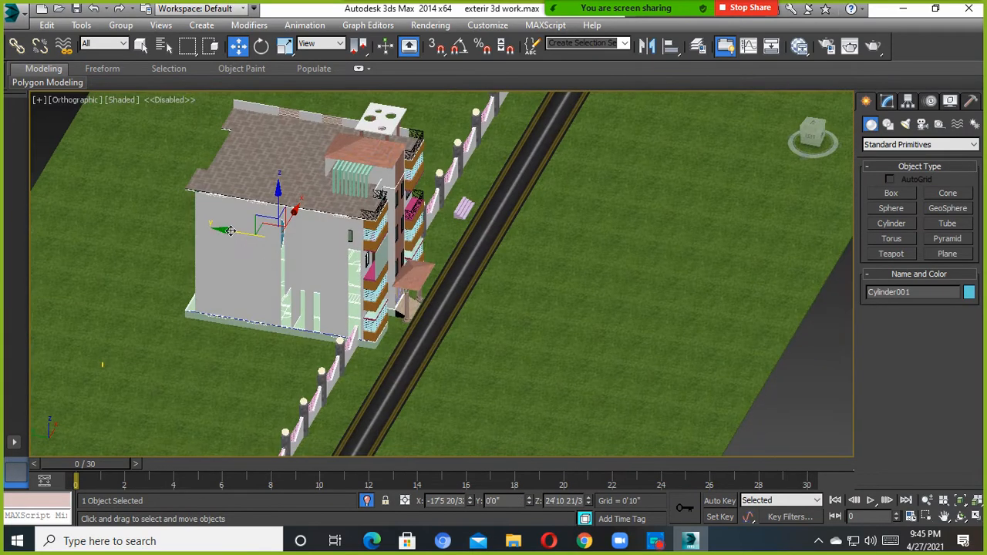
scroll(456, 260, "up", 8)
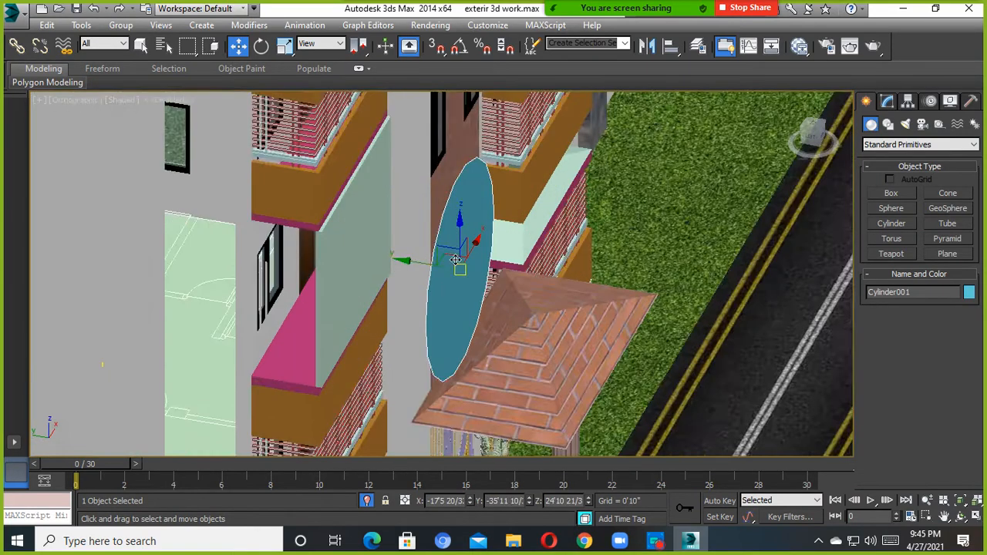
Set the cylinder's sides to 100 and its height to 2'0".
scroll(451, 258, "up", 3)
left_click(886, 101)
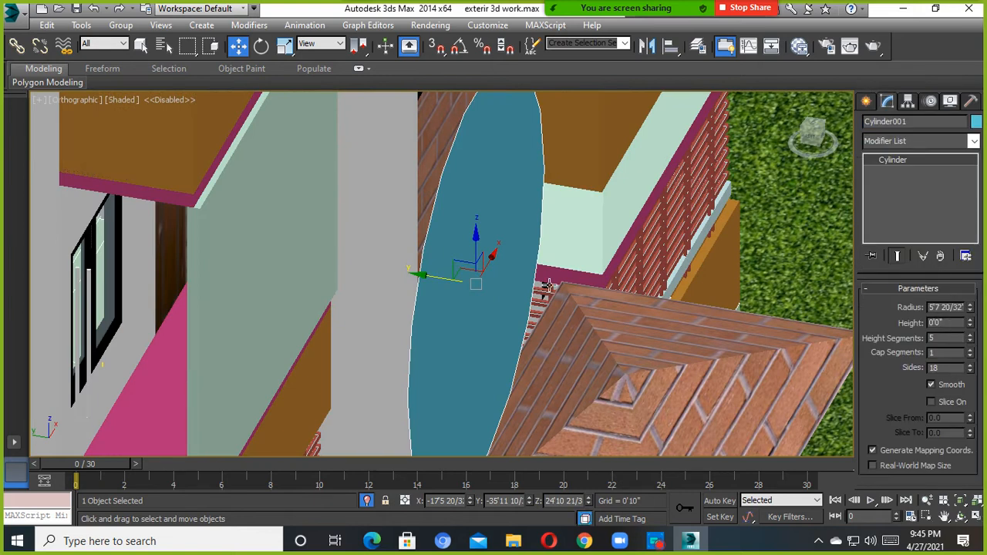
scroll(423, 271, "up", 3)
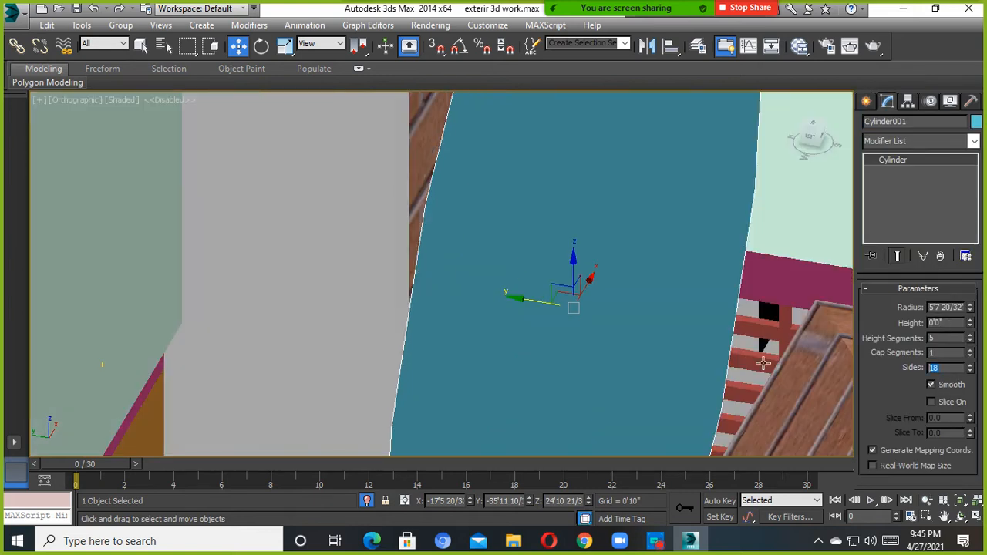
key("Return")
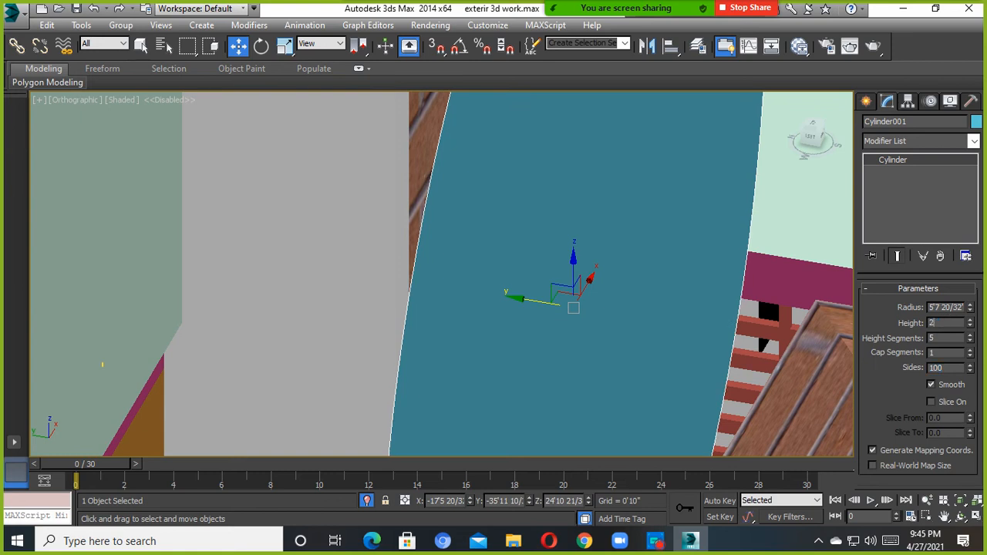
type("2")
key("Return")
scroll(476, 262, "down", 5)
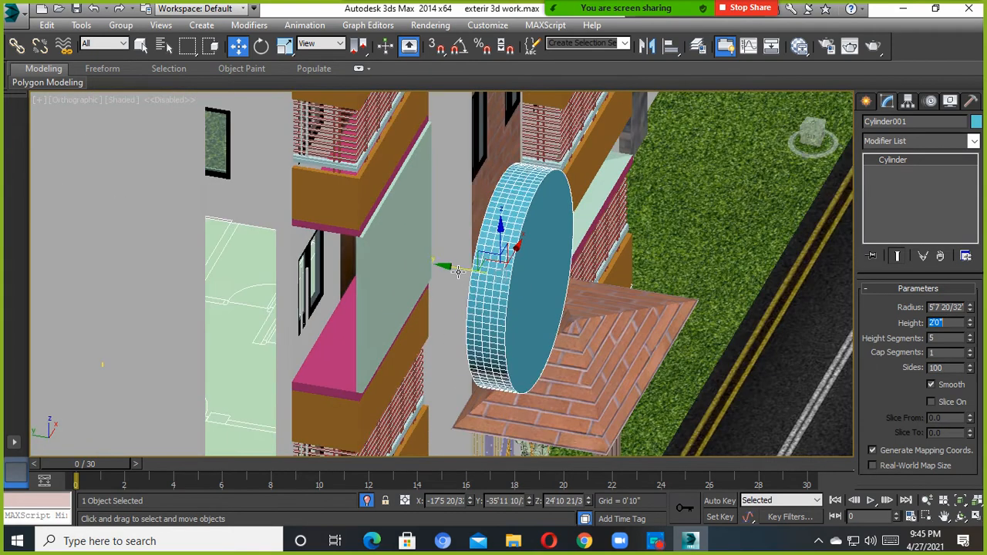
Move the cylinder back along Y so that it cuts through the balcony panel, to about Y -29'8".
left_click_drag(427, 265, 410, 257)
middle_click_drag(413, 257, 372, 252, "alt")
middle_click_drag(498, 278, 458, 267, "alt")
middle_click_drag(388, 273, 394, 255, "alt")
scroll(395, 254, "up", 2)
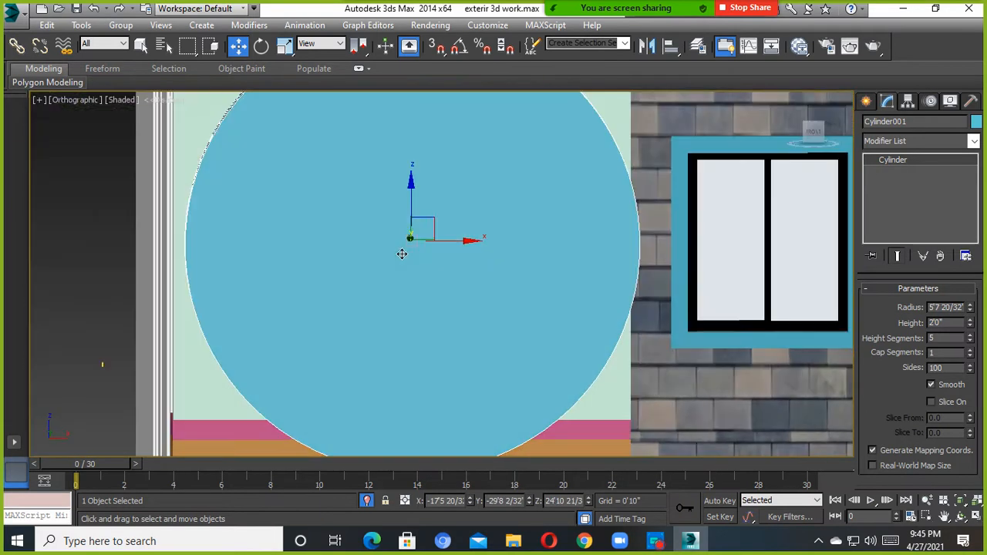
scroll(410, 252, "down", 1)
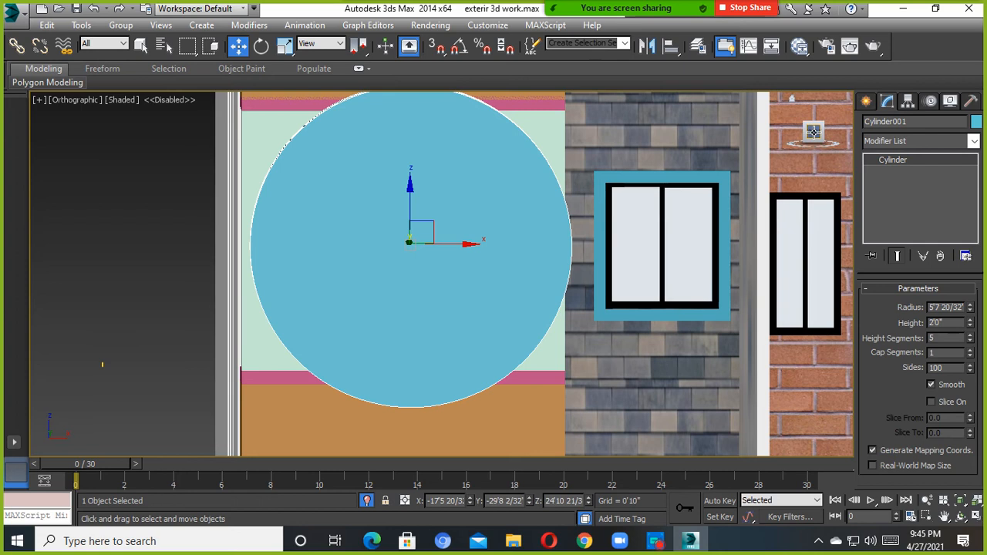
Scale the cylinder down uniformly to fit within the panel's width and move it up until it overlaps the slab above.
left_click(811, 131)
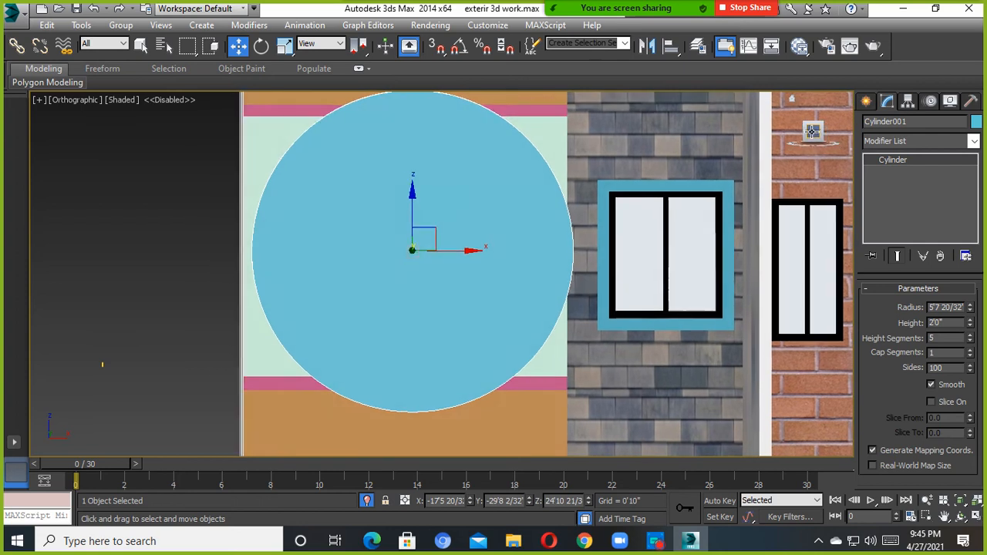
left_click(284, 45)
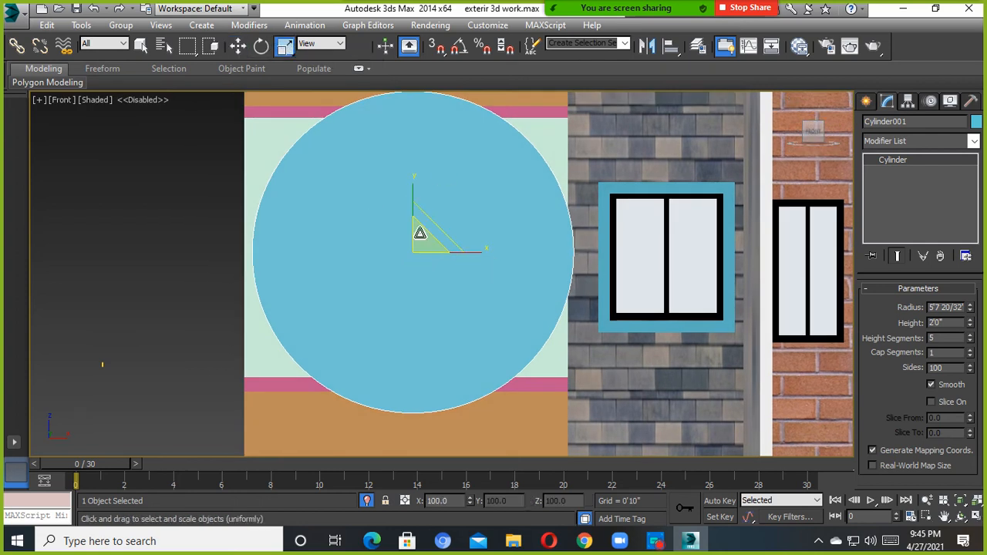
left_click_drag(420, 240, 424, 257)
key("w")
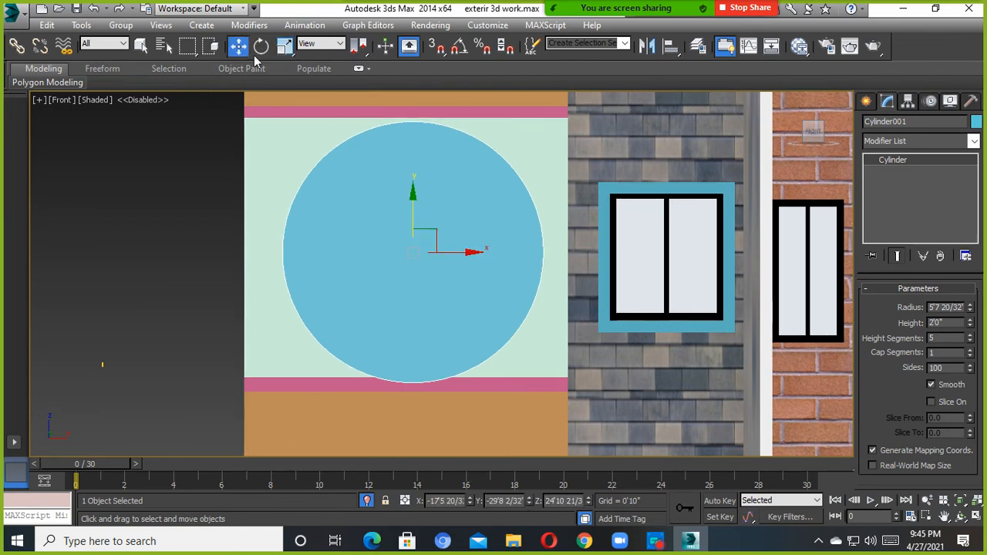
left_click_drag(411, 209, 411, 168)
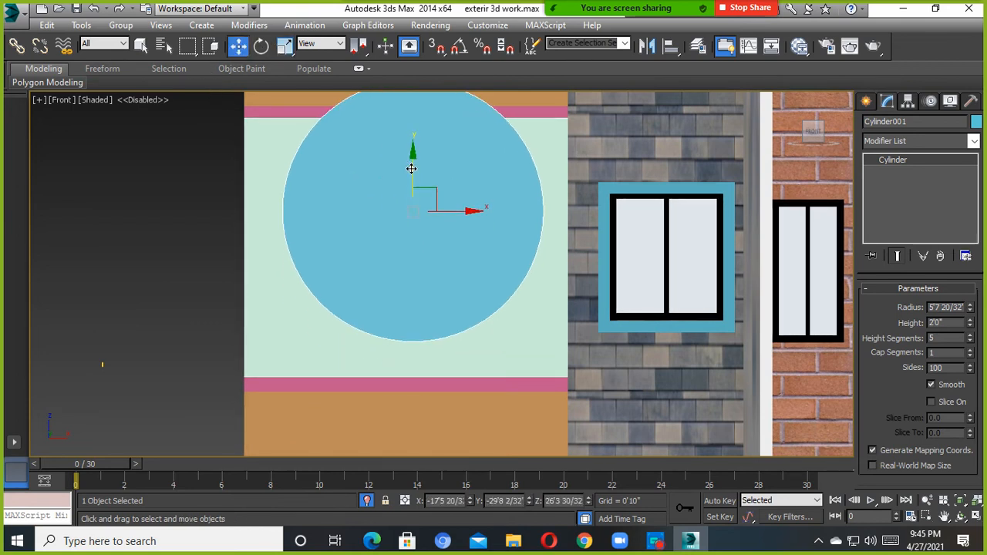
left_click_drag(479, 214, 467, 210)
middle_click_drag(467, 209, 482, 234, "alt")
Subtract the cylinder from the balcony panel with ProBoolean to cut a round opening.
left_click(549, 292)
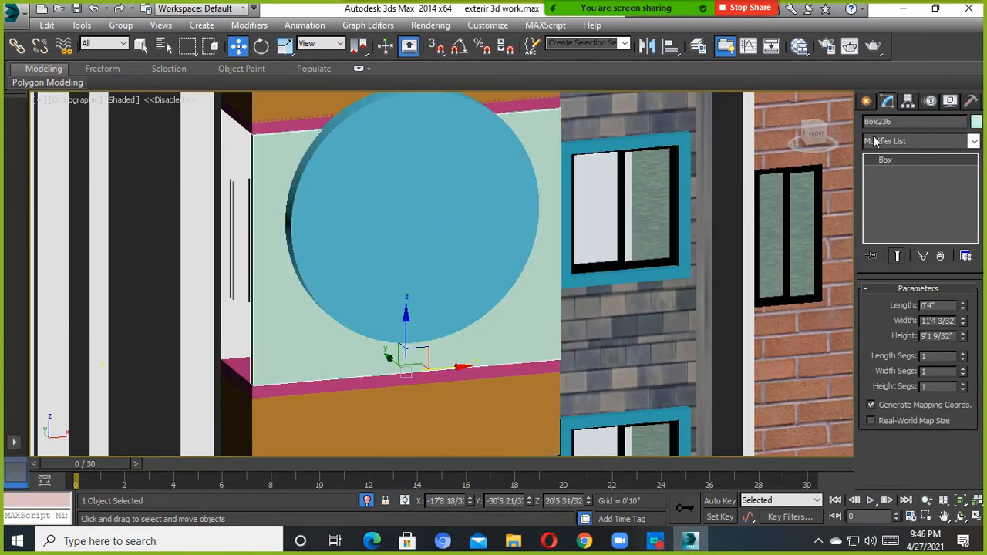
left_click(866, 101)
left_click(902, 144)
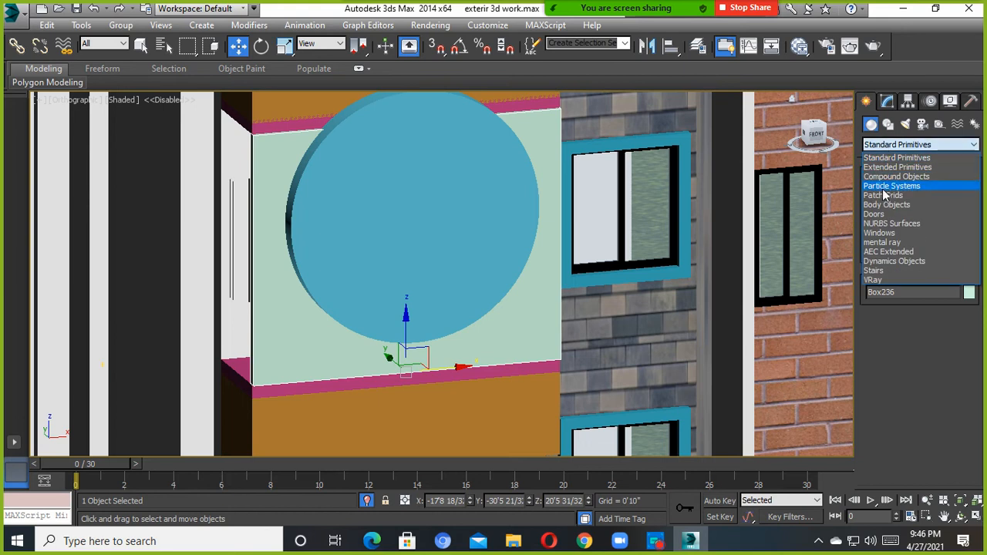
left_click(883, 176)
left_click(891, 269)
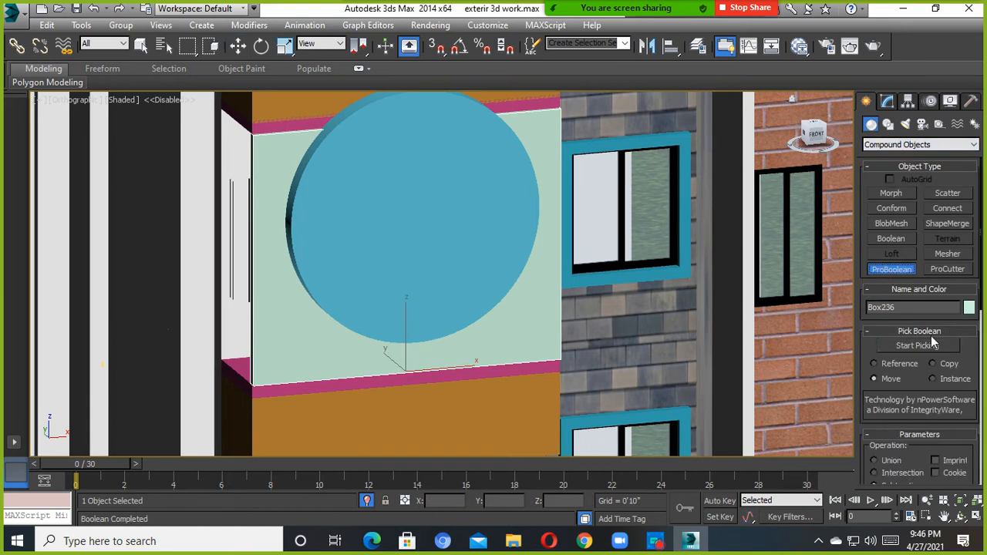
left_click(919, 347)
left_click(443, 244)
middle_click_drag(443, 243, 494, 238, "alt")
scroll(368, 271, "down", 5)
scroll(401, 278, "up", 5)
mouse_move(400, 279)
middle_mouse_down("alt")
mouse_move(367, 298)
mouse_move(403, 309)
mouse_move(607, 269)
mouse_move(589, 304)
mouse_move(457, 312)
mouse_move(398, 296)
middle_mouse_up("alt")
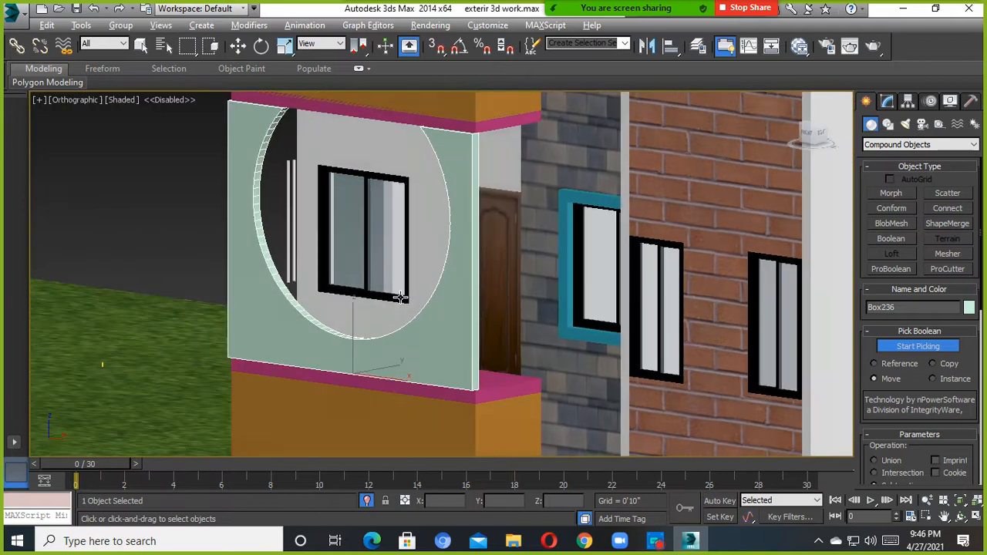
scroll(410, 258, "down", 5)
scroll(410, 261, "up", 4)
left_click(421, 297)
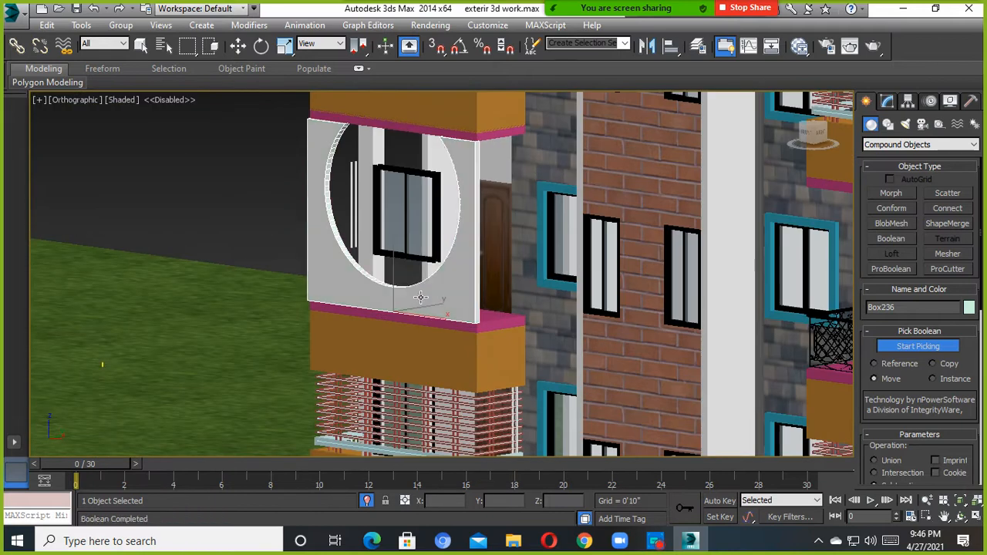
key("w")
left_click(177, 160)
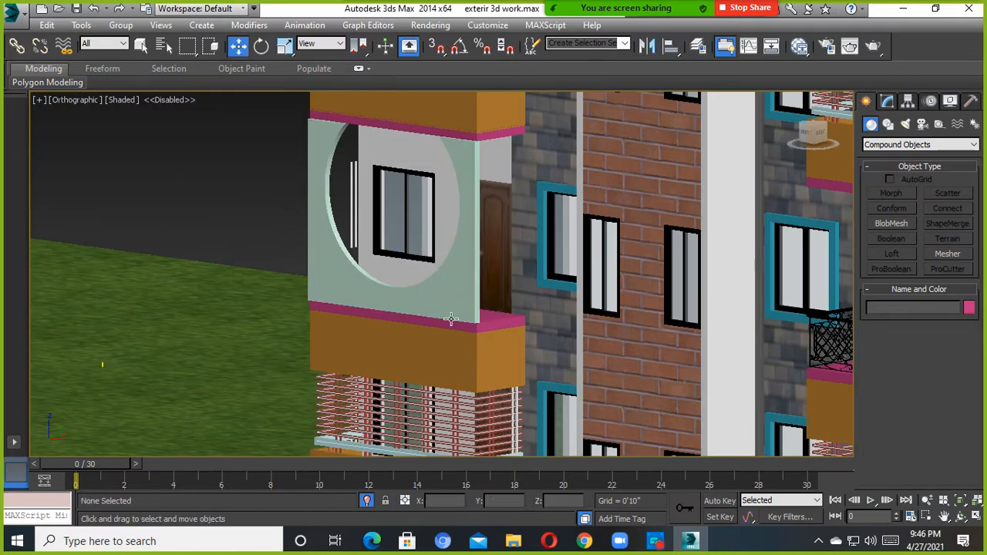
Examine the panel's round opening up close, against the whole front facade and from the building's side.
left_click(426, 290)
scroll(486, 270, "up", 4)
scroll(521, 276, "down", 4)
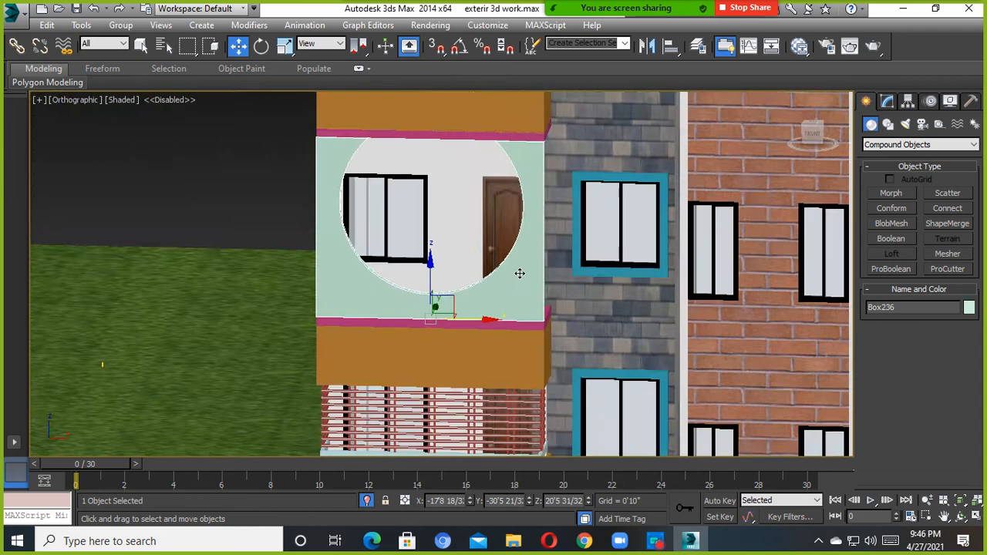
middle_click_drag(520, 273, 527, 313)
middle_click_drag(526, 313, 544, 299, "alt")
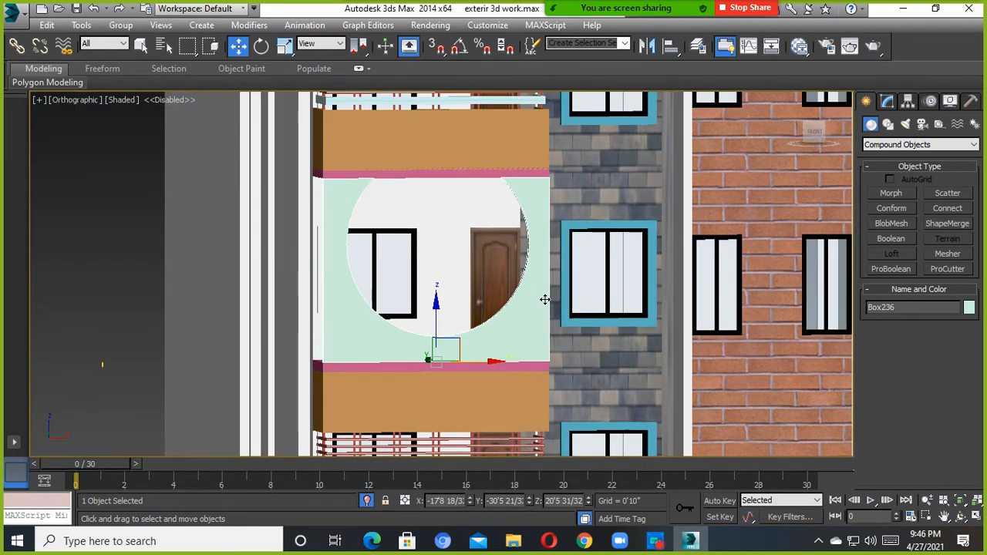
scroll(502, 301, "down", 8)
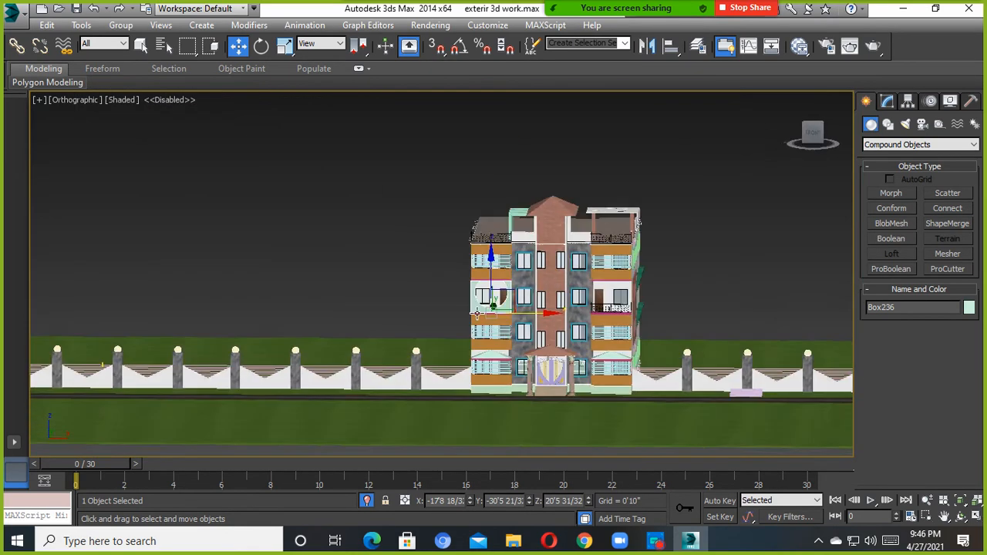
left_click(424, 264)
scroll(480, 303, "up", 7)
left_click(480, 303)
middle_click_drag(489, 301, 597, 316, "alt")
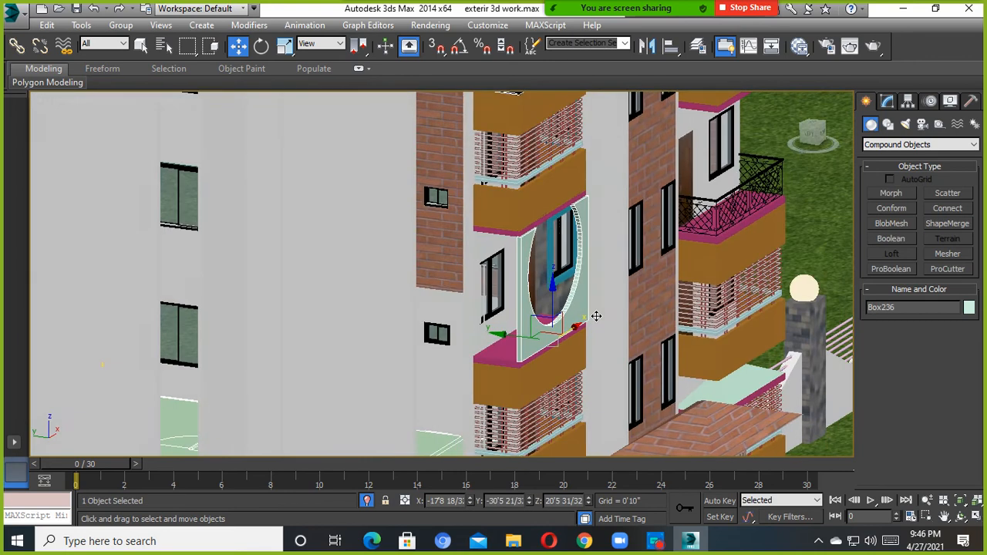
Create a vertex-snapped box between the wall and the front panel on the balcony's side edge, about 3'4" long and 9'1" high up to the slab.
left_click(919, 144)
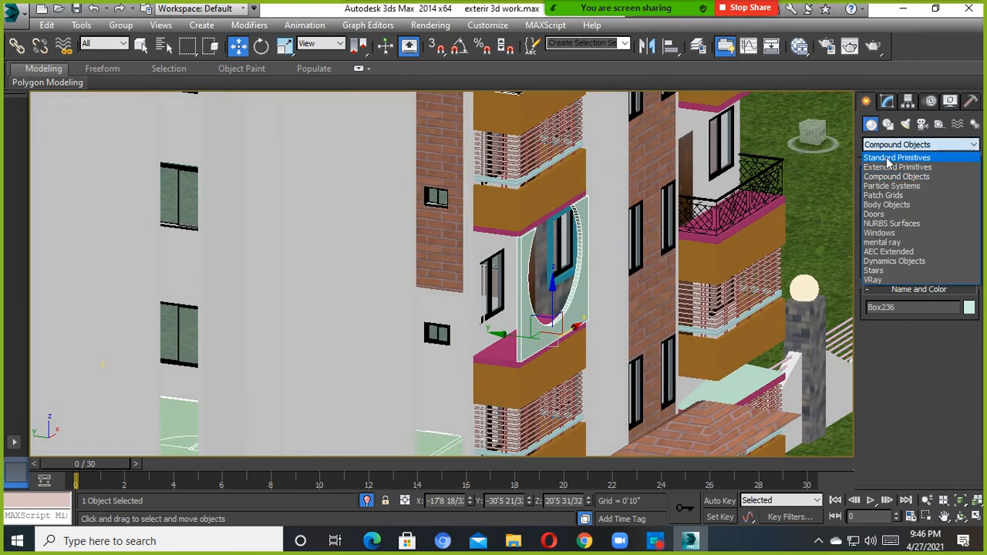
left_click(895, 157)
left_click(891, 193)
scroll(401, 430, "down", 6)
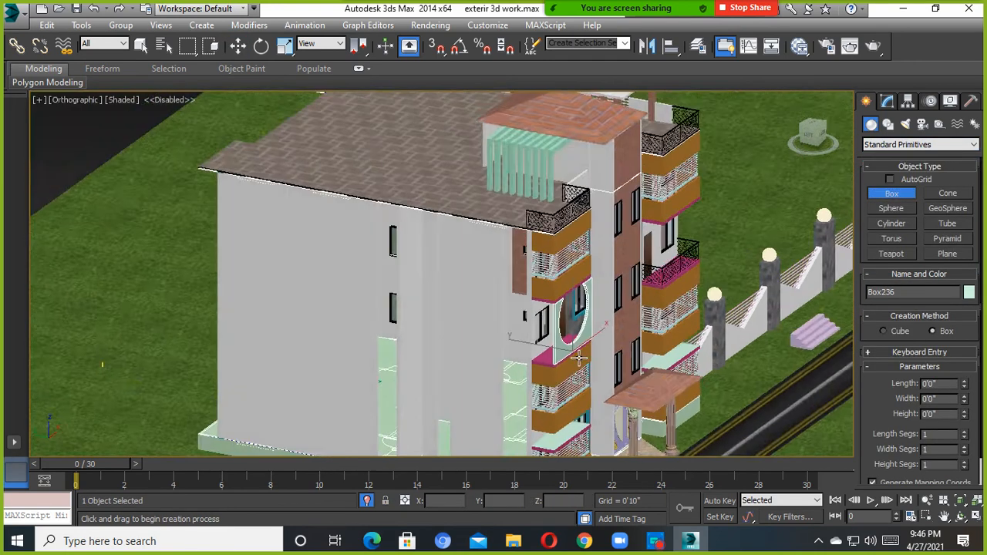
scroll(505, 356, "up", 7)
scroll(505, 356, "up", 4)
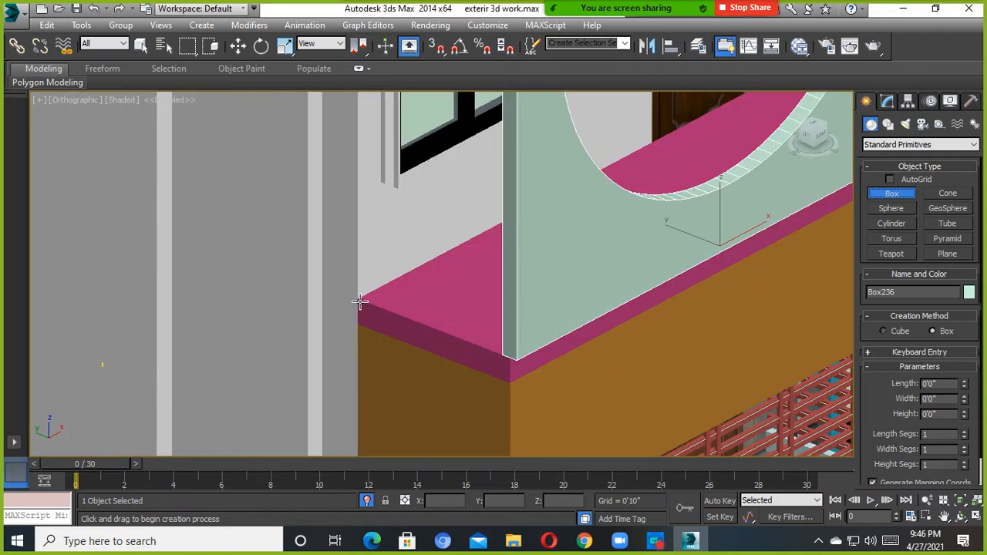
scroll(483, 335, "up", 2)
key("s")
left_click_drag(489, 347, 300, 284)
scroll(333, 221, "down", 3)
middle_click_drag(339, 219, 373, 388)
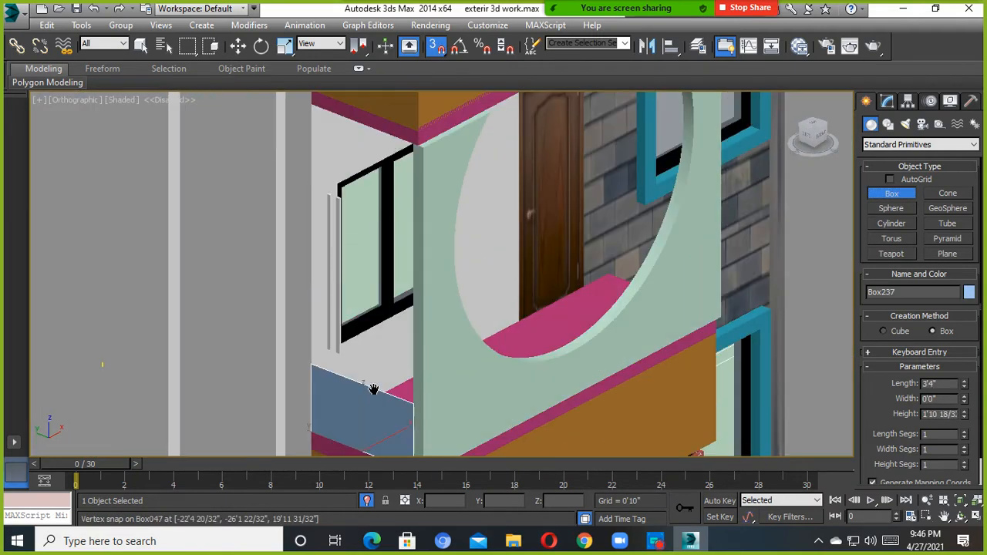
left_click(413, 143)
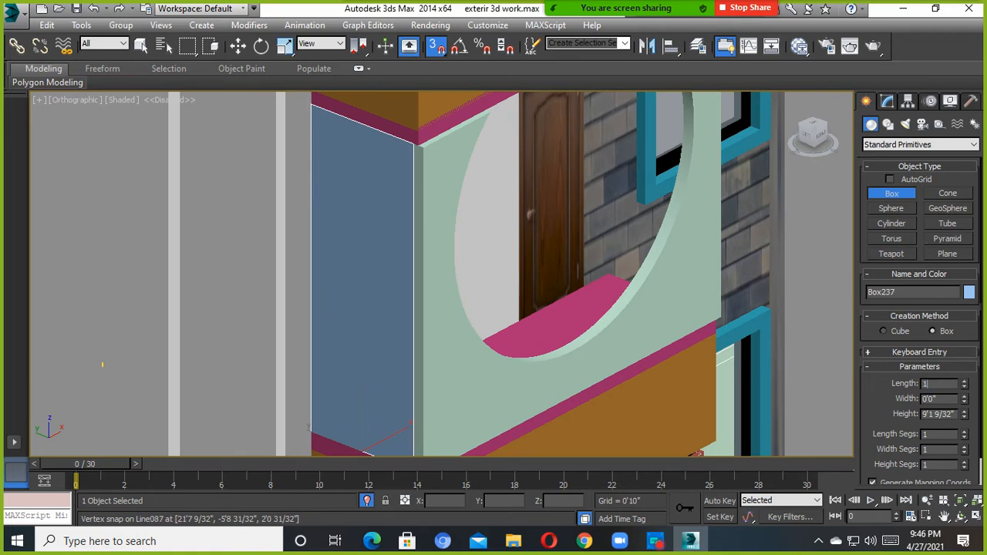
Set the box's length to 10" and width to 8" to form a vertical slat, and turn snapping off.
key("Return")
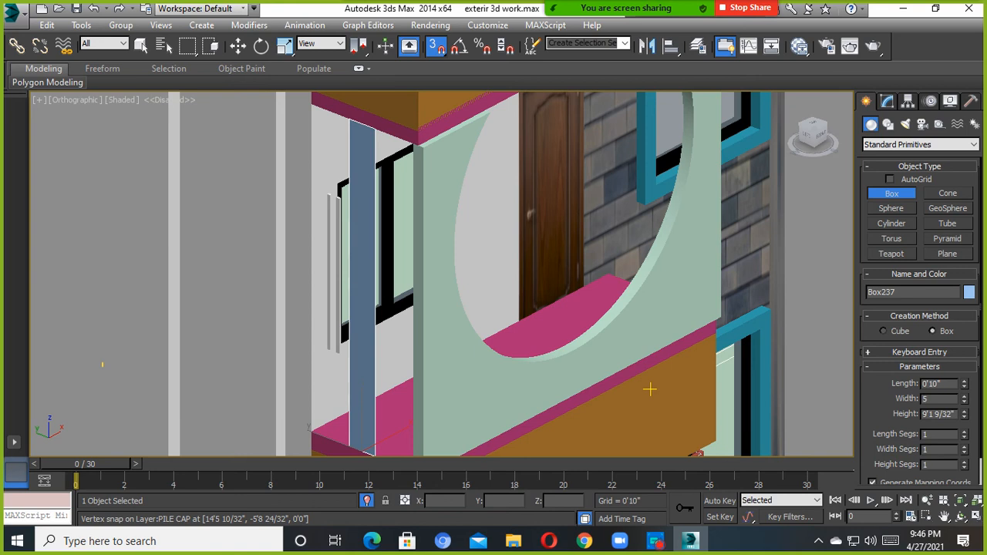
key("Return")
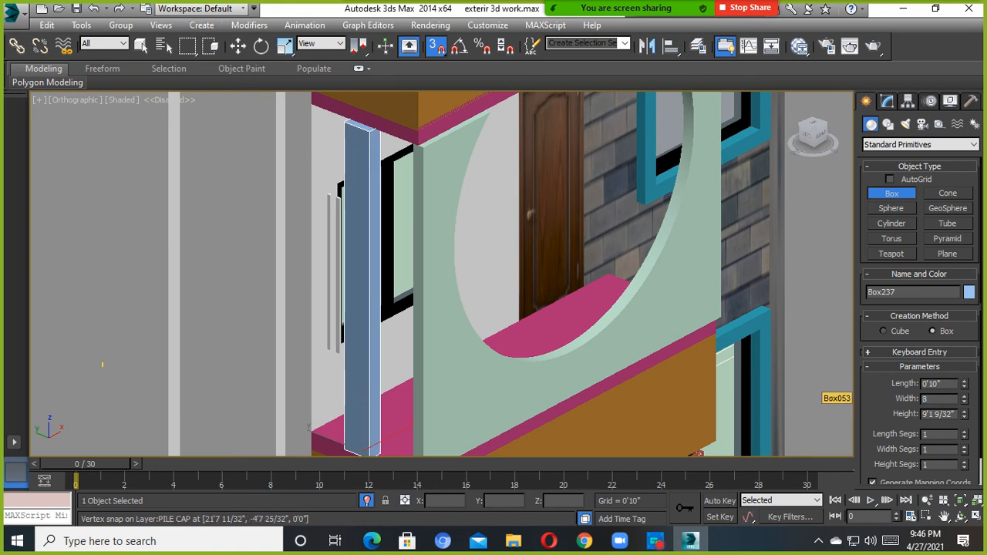
type("8")
key("Return")
left_click(438, 46)
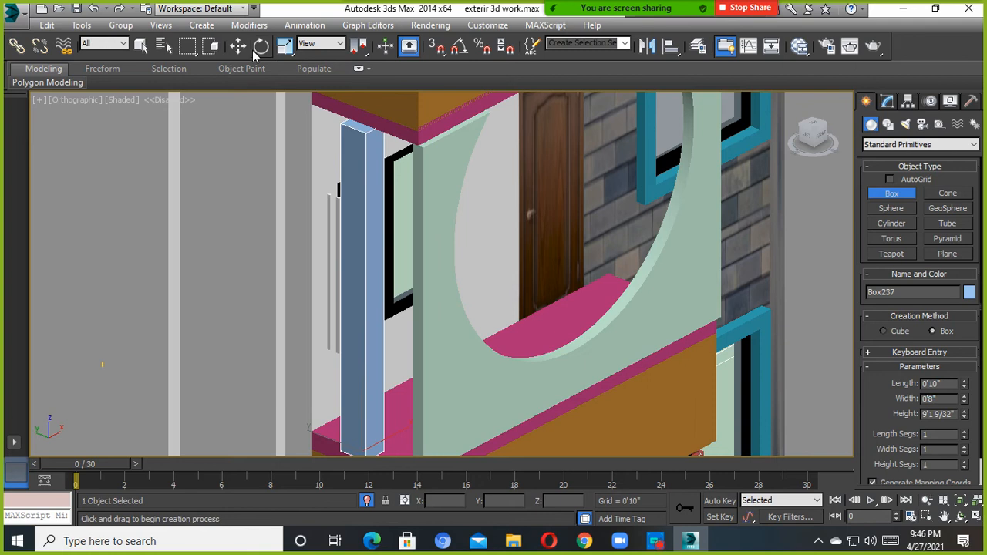
left_click(238, 46)
Move the slat toward the wall and inward to about X -23'0", and copy it along Y into a row of three evenly spaced slats.
scroll(375, 362, "up", 5)
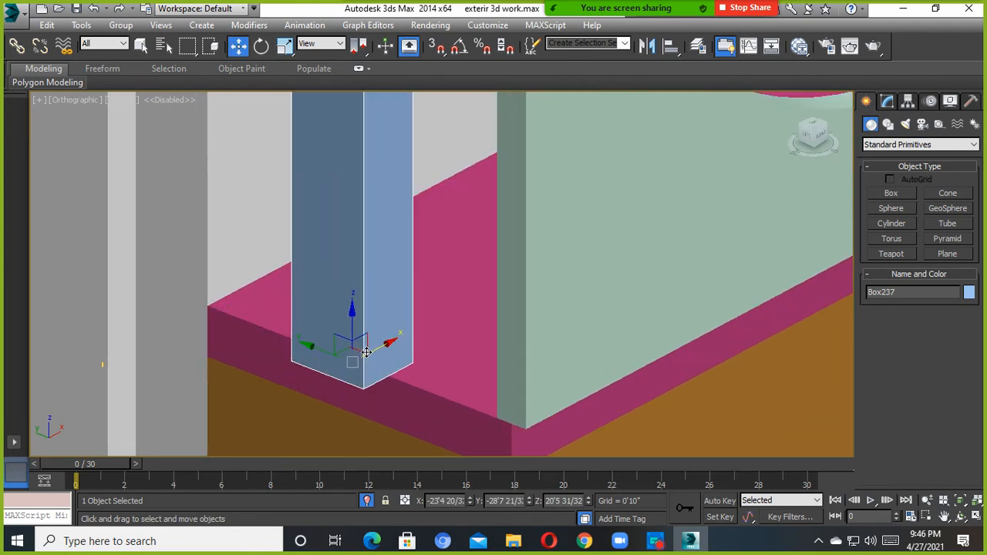
left_click_drag(366, 352, 267, 300)
middle_click_drag(267, 301, 305, 318, "alt")
mouse_move(266, 334)
left_mouse_down()
mouse_move(242, 335)
mouse_move(355, 335)
left_mouse_up()
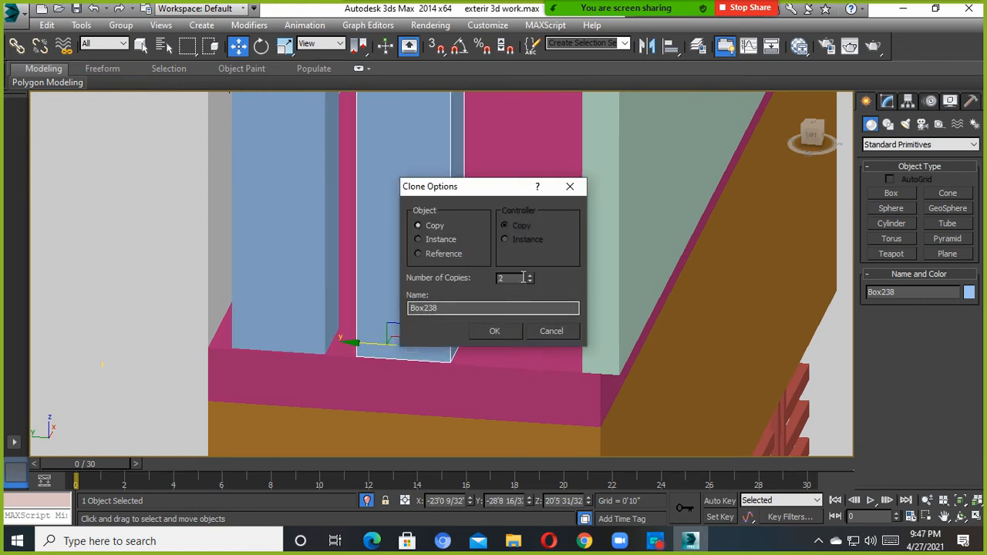
left_click(531, 275)
left_click(531, 275)
left_click(498, 331)
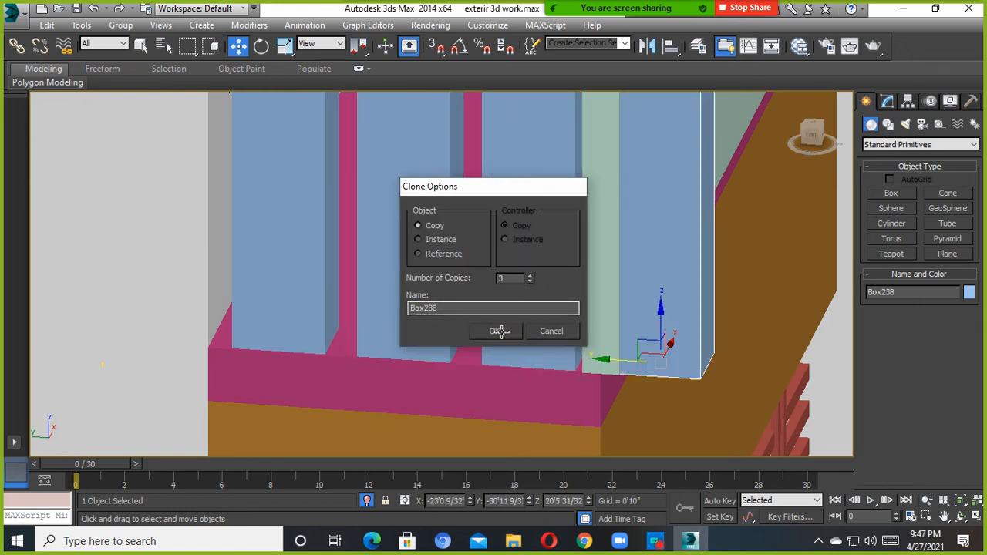
Select the three side slats and place one copy of them along X on the balcony's opposite side.
left_click(642, 305, "ctrl")
left_click(533, 311, "ctrl")
left_click(396, 300, "ctrl")
left_click(295, 285, "ctrl")
middle_click_drag(295, 285, 357, 265, "alt")
scroll(358, 262, "down", 4)
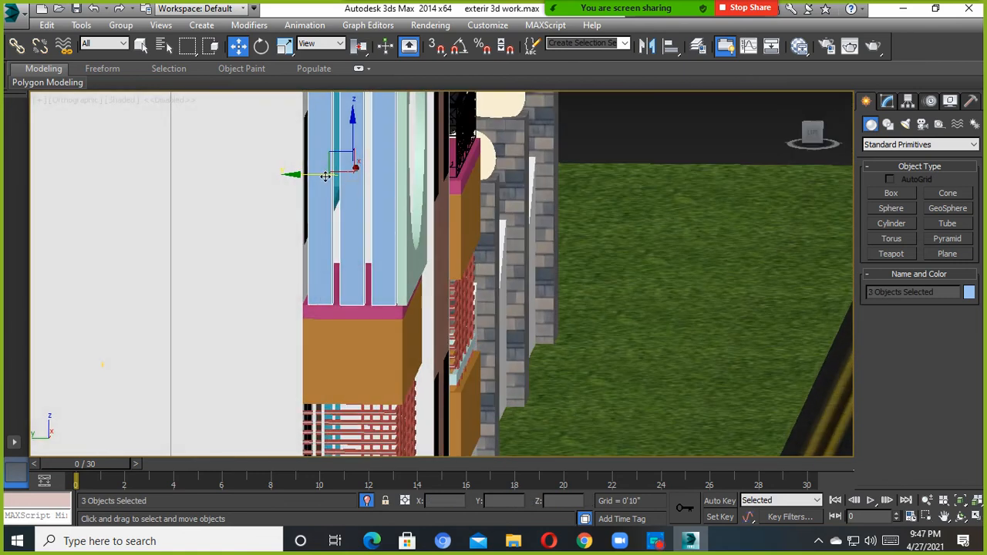
middle_click_drag(392, 205, 239, 224, "alt")
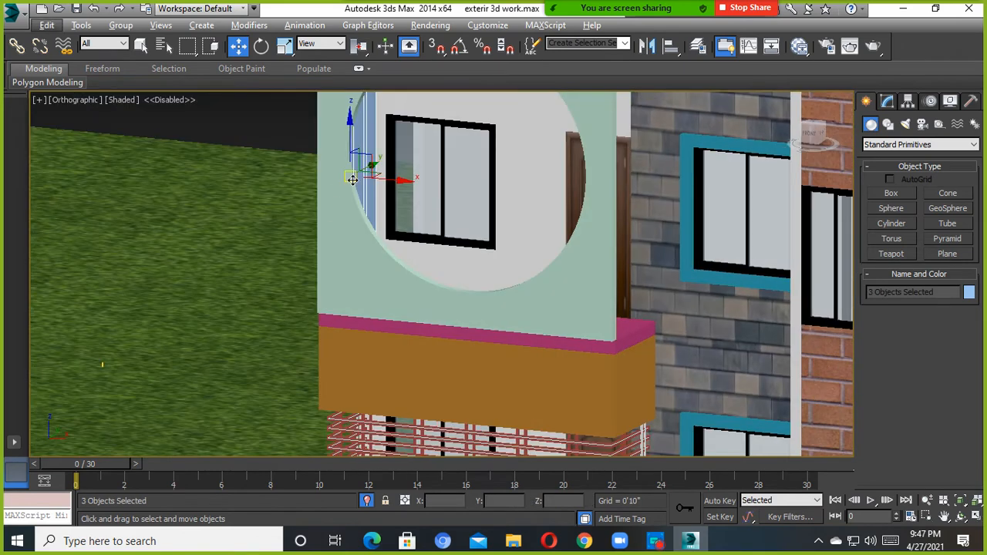
mouse_move(388, 183)
left_mouse_down()
mouse_move(716, 208)
mouse_move(687, 204)
mouse_move(663, 262)
left_mouse_up()
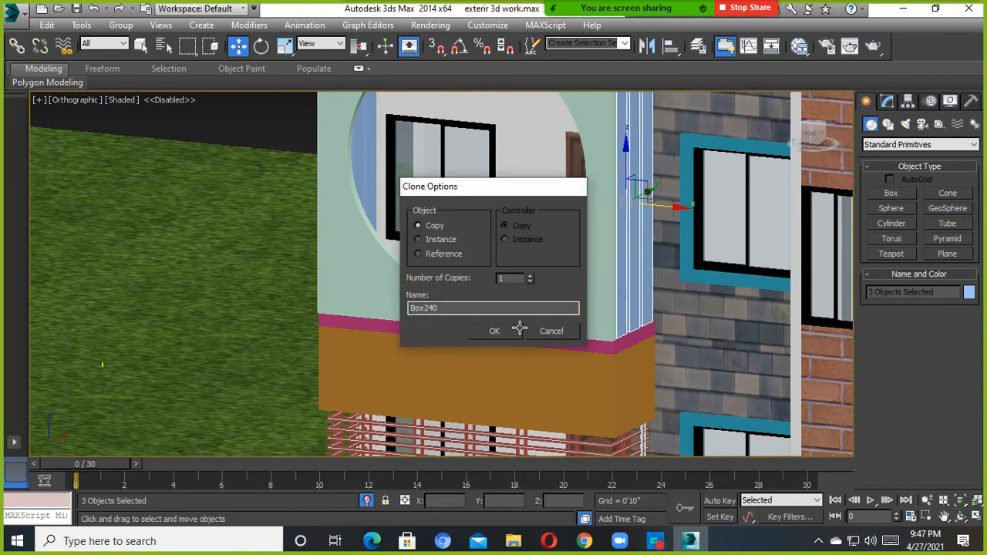
left_click(519, 329)
Select the panel with the round opening and compare the left balcony with the front facade and the right balcony.
middle_click_drag(634, 297, 558, 363)
mouse_move(558, 364)
middle_mouse_down("alt")
mouse_move(567, 317)
mouse_move(623, 305)
mouse_move(568, 356)
mouse_move(478, 351)
mouse_move(398, 325)
mouse_move(370, 340)
mouse_move(458, 326)
mouse_move(425, 345)
middle_mouse_up("alt")
scroll(421, 337, "down", 3)
scroll(420, 338, "down", 5)
left_click(346, 364)
scroll(422, 350, "up", 11)
left_click(421, 351)
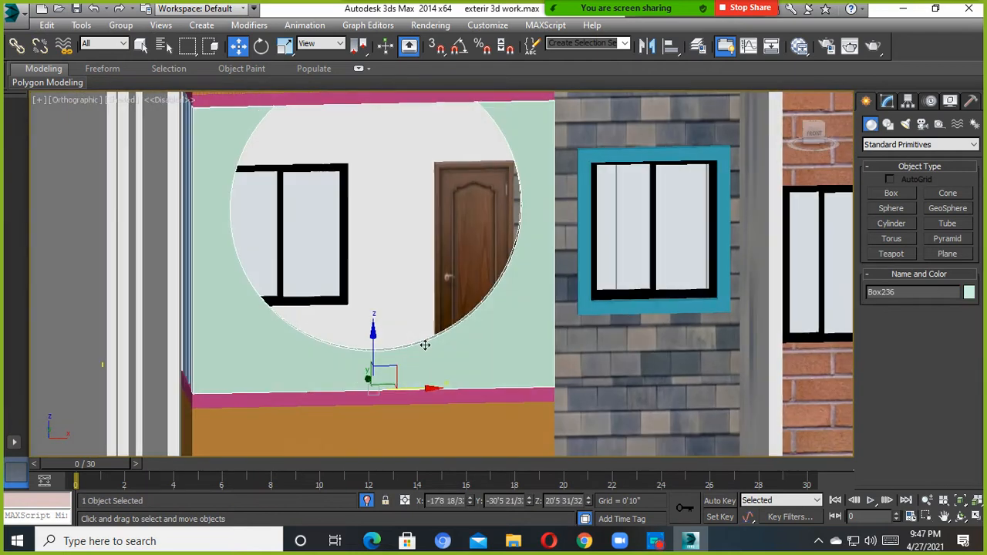
scroll(464, 283, "down", 5)
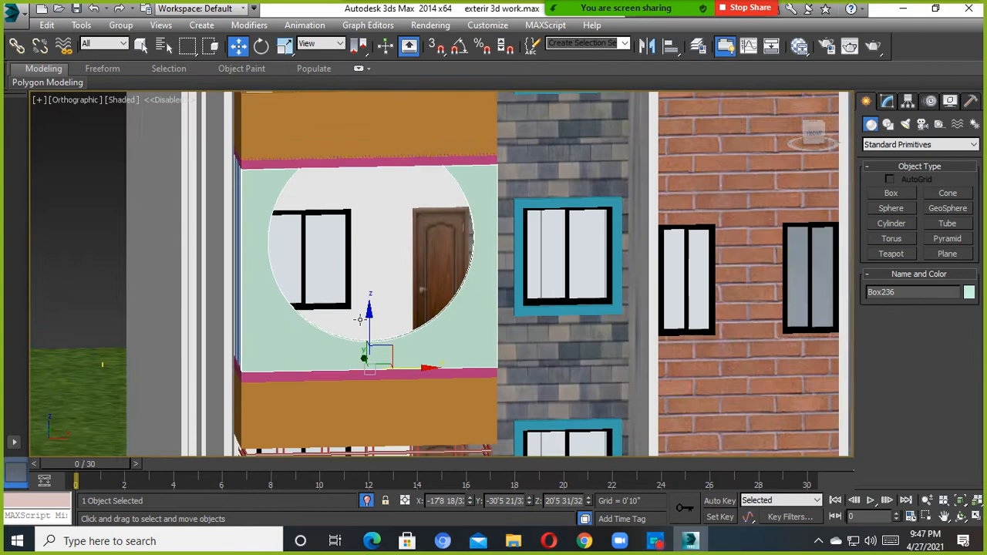
scroll(678, 344, "up", 3)
scroll(677, 344, "down", 3)
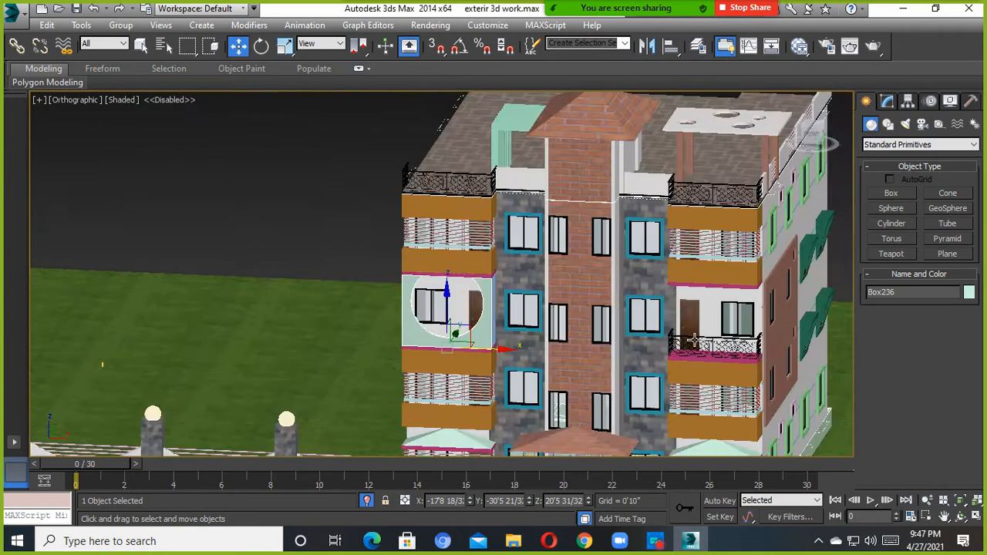
middle_click_drag(686, 342, 675, 325, "alt")
scroll(675, 325, "up", 4)
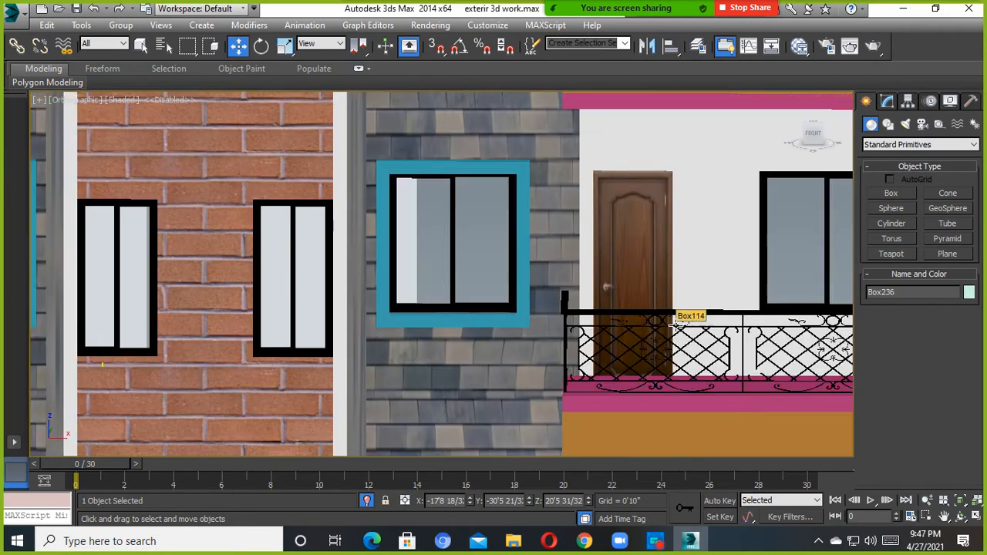
scroll(297, 320, "down", 3)
middle_click_drag(299, 319, 604, 341)
scroll(371, 356, "up", 2)
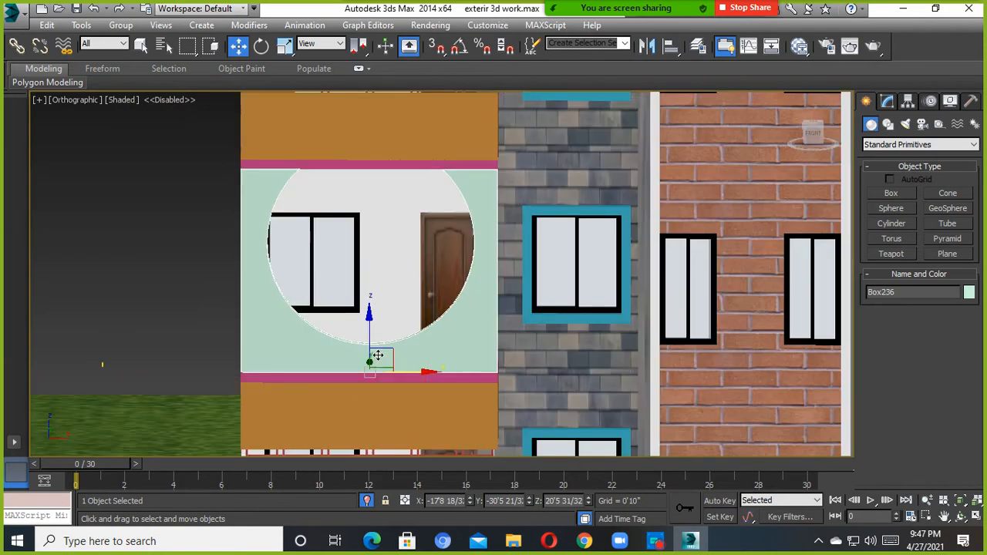
Examine the round opening and both rows of side slats up close from several angles.
middle_click_drag(378, 356, 438, 360)
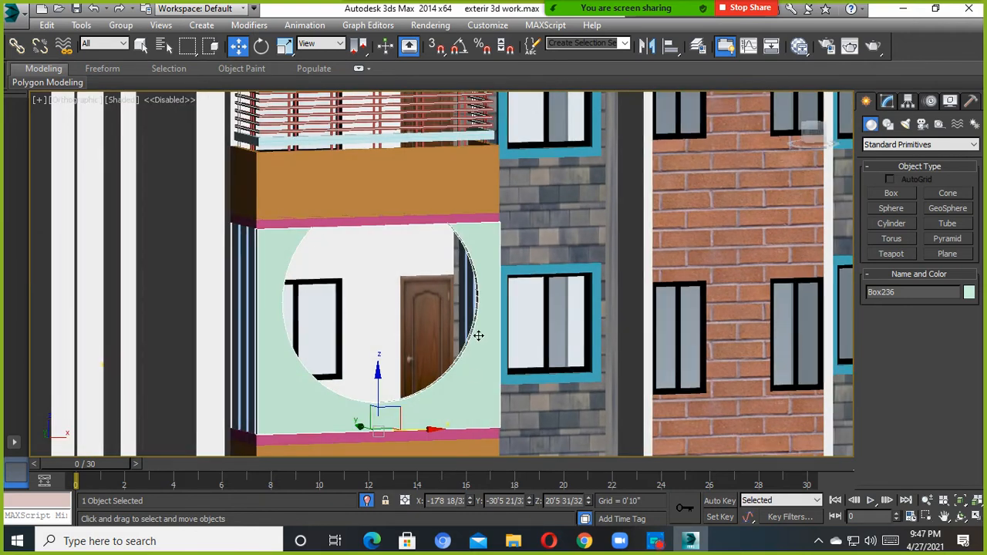
middle_click_drag(478, 335, 406, 333, "alt")
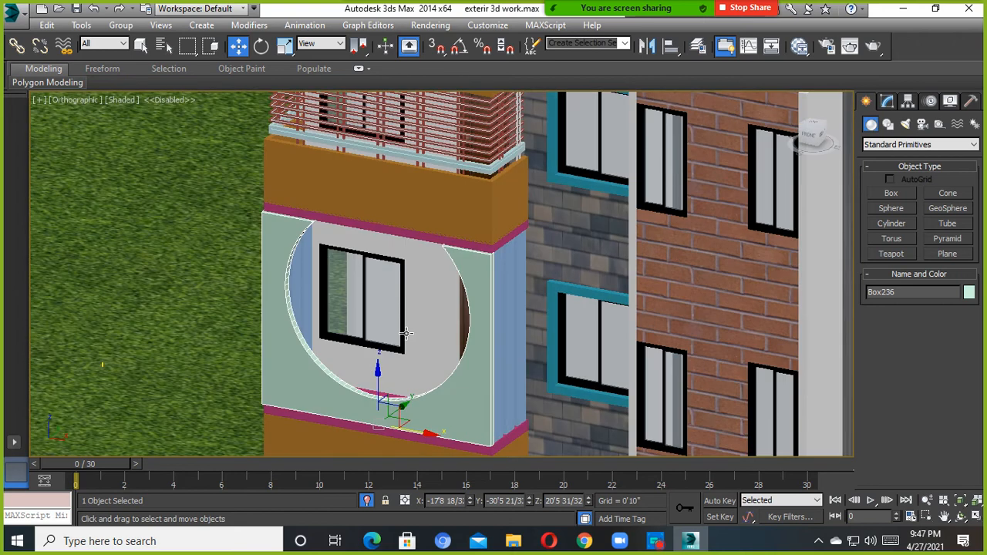
middle_click_drag(444, 385, 387, 423, "alt")
scroll(461, 365, "up", 5)
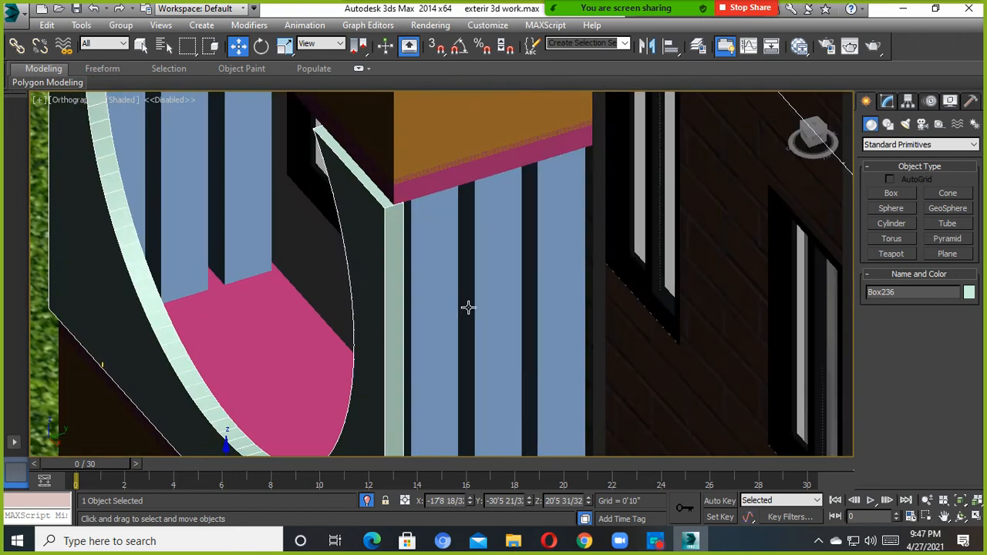
scroll(475, 299, "down", 5)
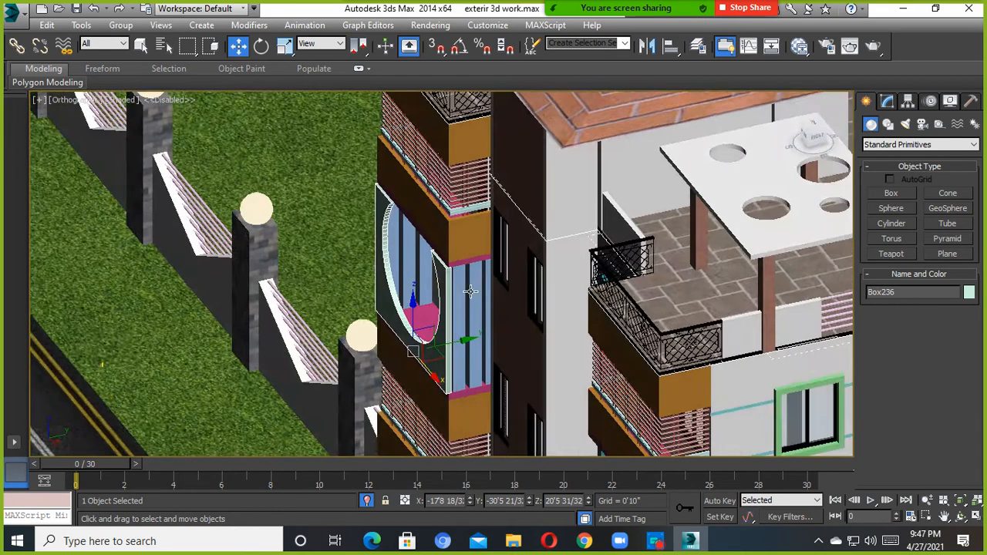
middle_click_drag(455, 309, 468, 408, "alt")
scroll(466, 319, "up", 2)
middle_click_drag(468, 409, 483, 395, "alt")
In the Front view, copy the round-opening panel along X into the empty space beside the building, to about X -44'7".
left_click(808, 134)
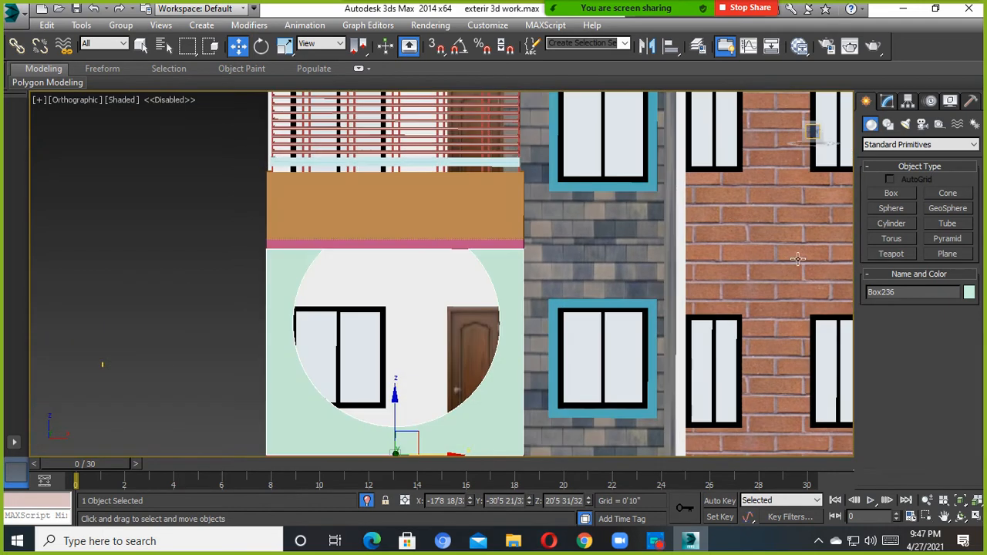
left_click(888, 124)
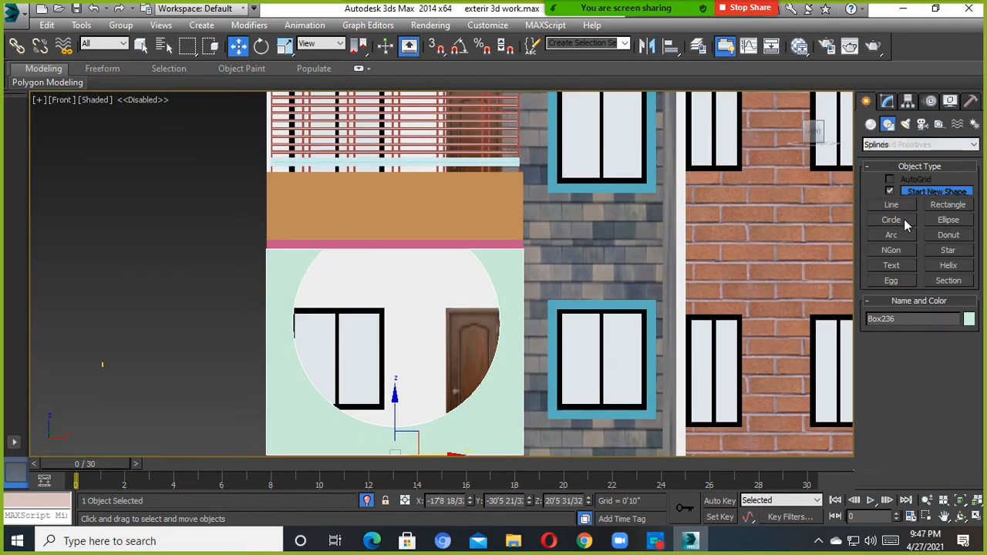
scroll(639, 280, "down", 2)
scroll(425, 302, "down", 2)
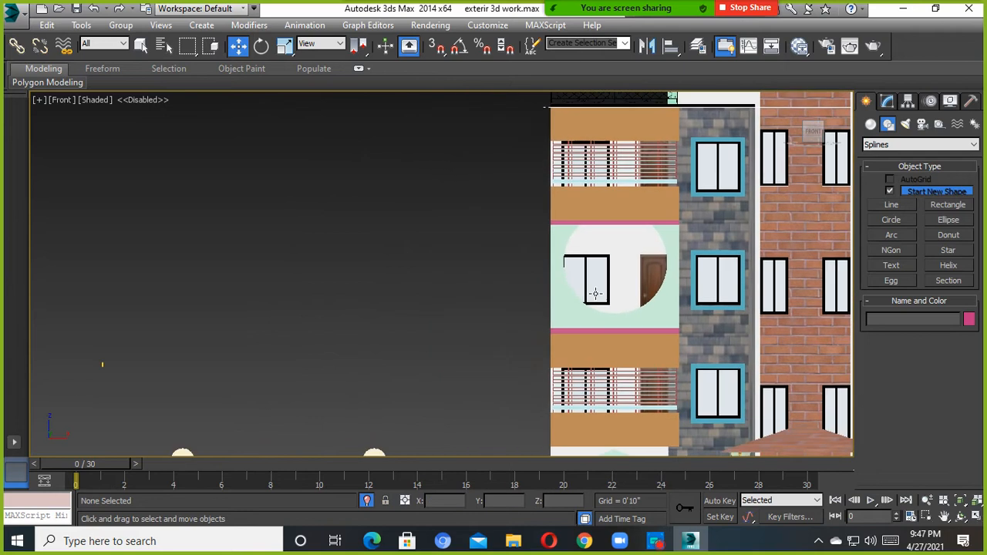
left_click_drag(652, 328, 344, 329, "shift")
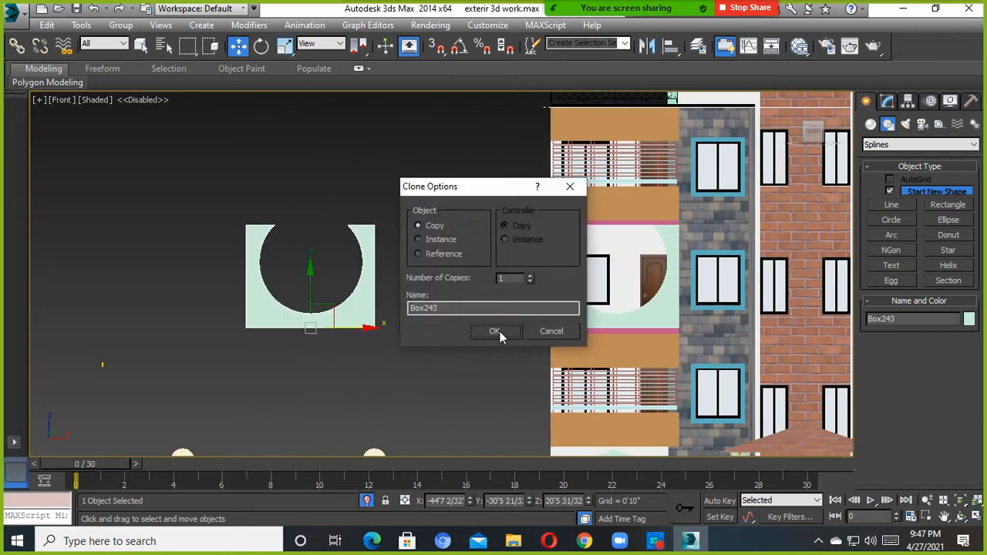
left_click(498, 330)
Draw a cylinder with a radius of about 4'5" over the copied panel's round opening, with the Front view in wireframe.
scroll(421, 314, "up", 2)
scroll(422, 313, "up", 2)
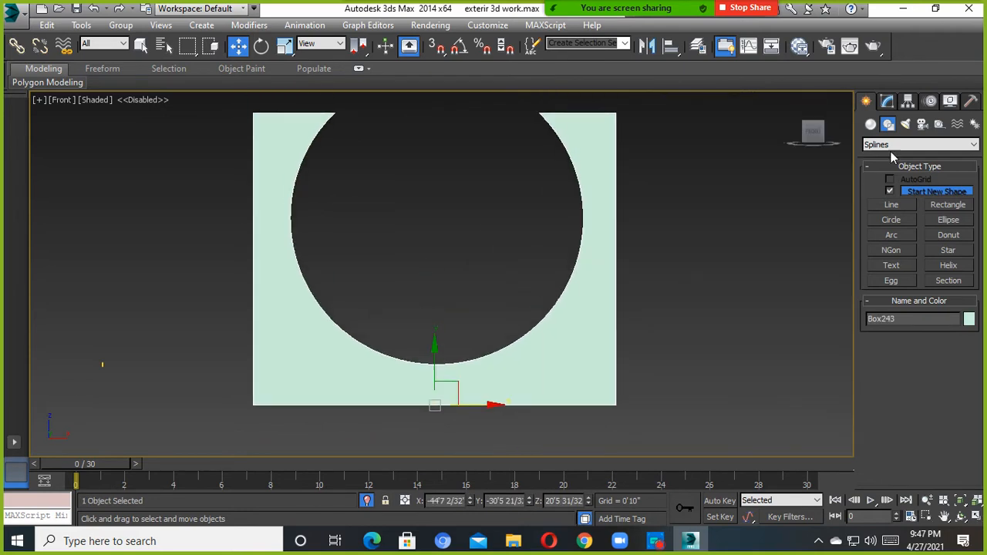
left_click(871, 124)
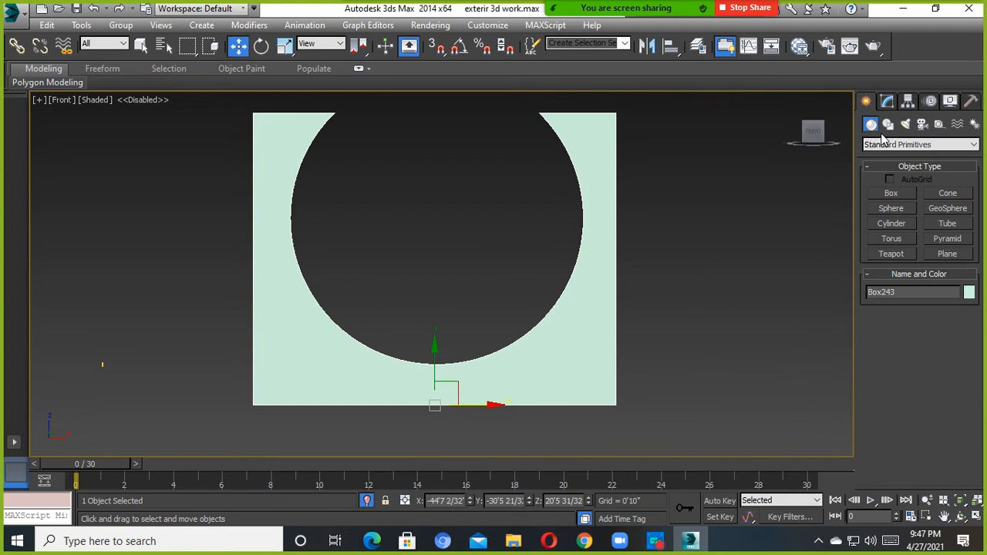
left_click(891, 223)
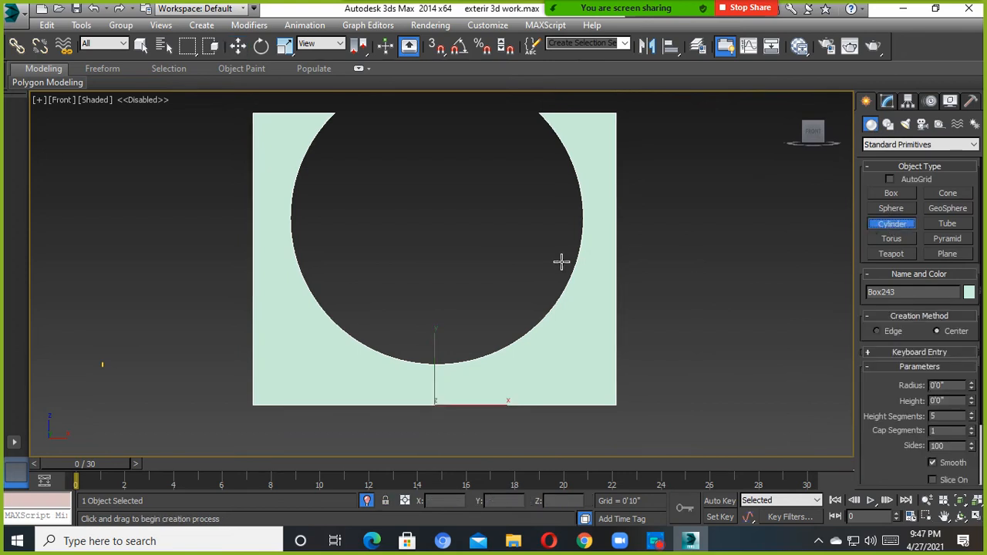
key("F3")
left_click_drag(420, 241, 454, 106)
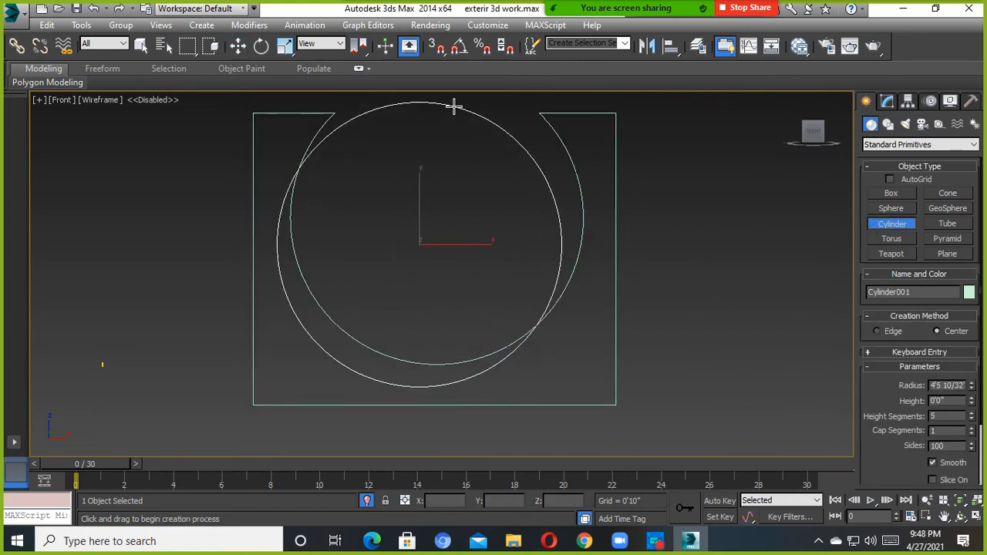
Move the cylinder to line up with the copied panel's round opening, at about X -44'7" and Z 26'2".
left_click(238, 45)
scroll(409, 301, "up", 2)
scroll(424, 282, "down", 3)
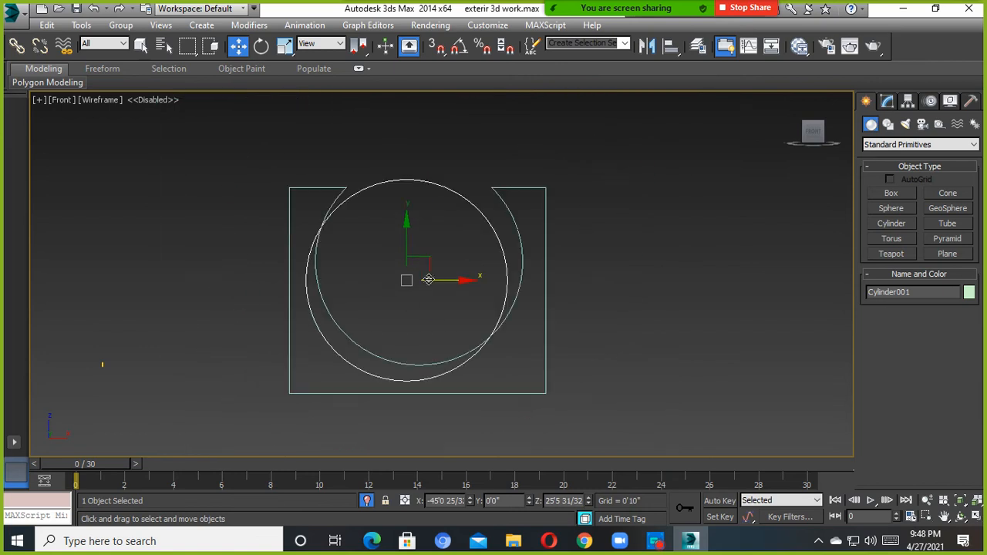
left_click_drag(438, 280, 449, 281)
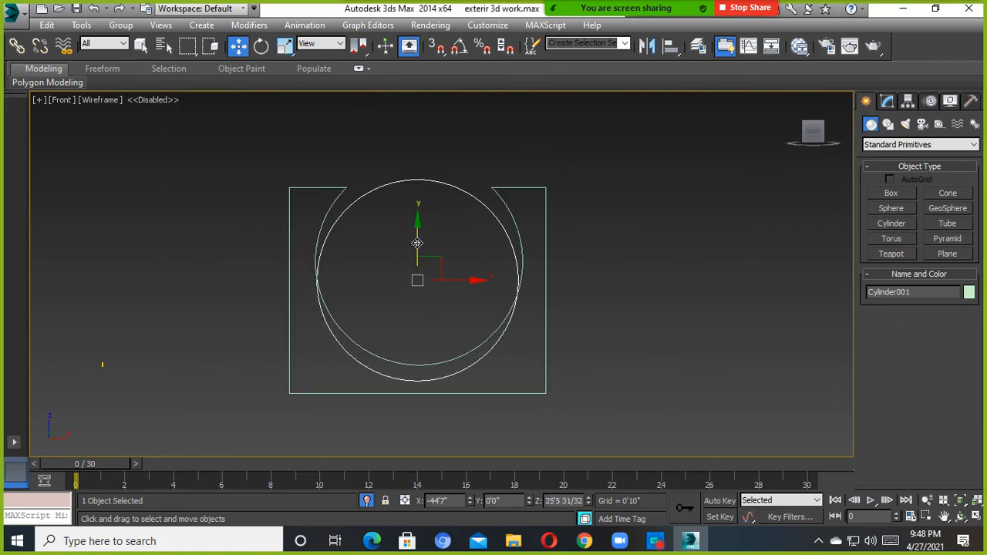
left_click_drag(417, 243, 417, 229)
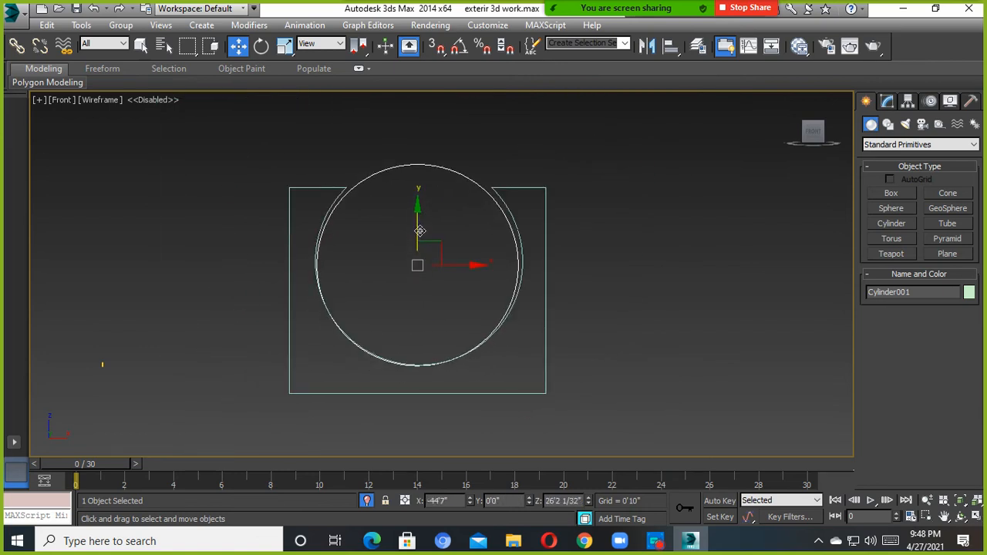
Scale the cylinder uniformly to about 106.8% and re-center it over the copied panel's opening, at about X -44'7" and Z 26'3".
scroll(420, 230, "up", 2)
left_click(284, 46)
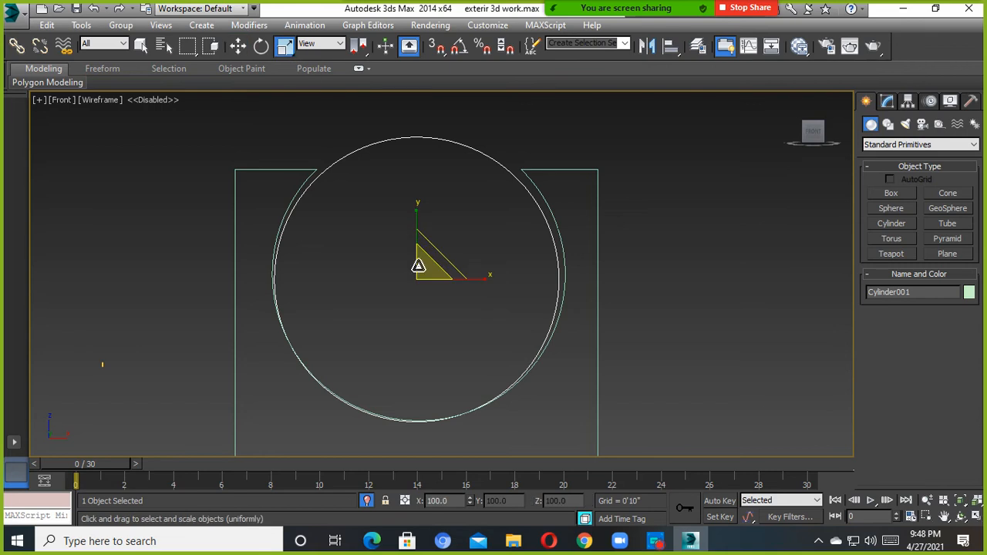
left_click_drag(418, 266, 256, 141)
left_click(237, 48)
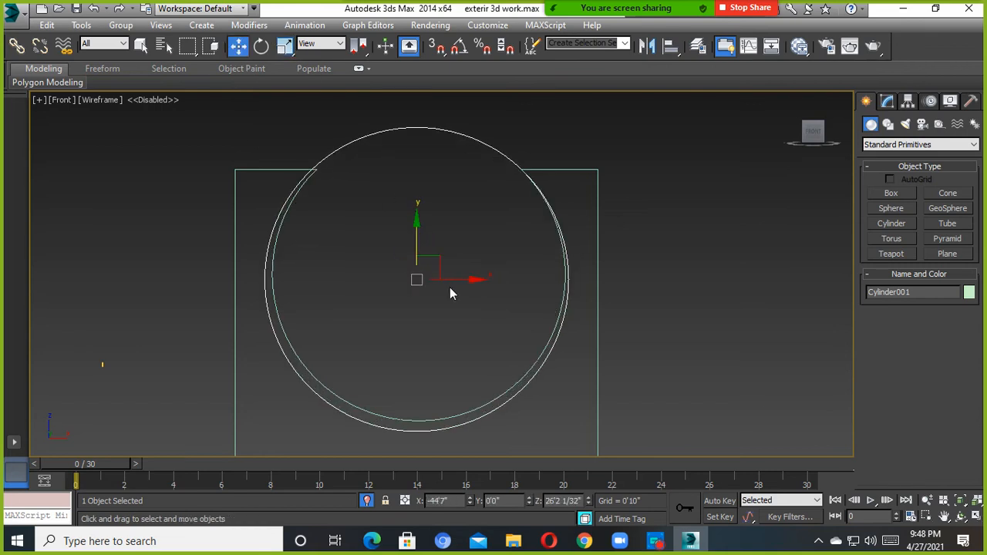
left_click_drag(415, 247, 417, 243)
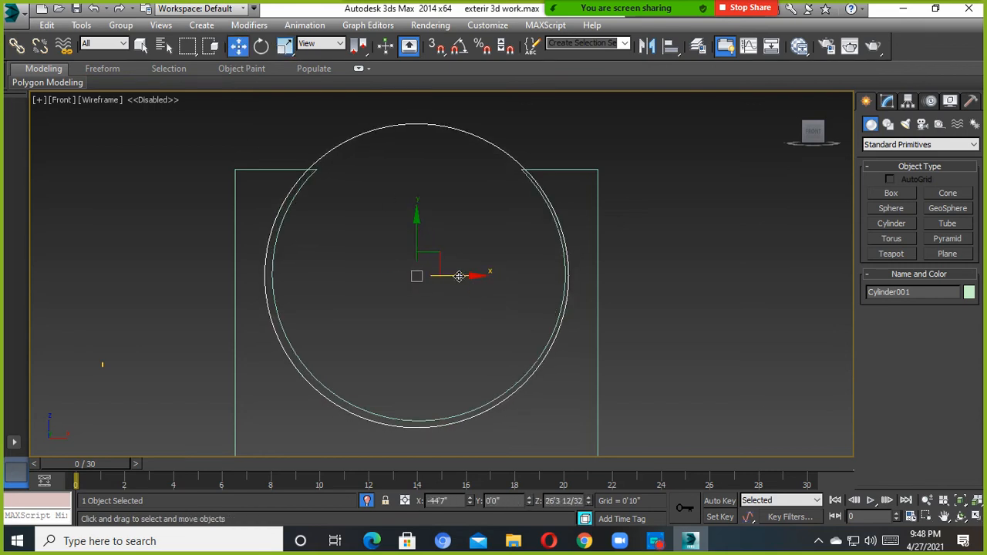
left_click_drag(459, 275, 460, 276)
Move the cylinder in shaded display to the balcony's round opening, at about X -17'7" and Y -30'4".
key("F3")
scroll(472, 305, "down", 5)
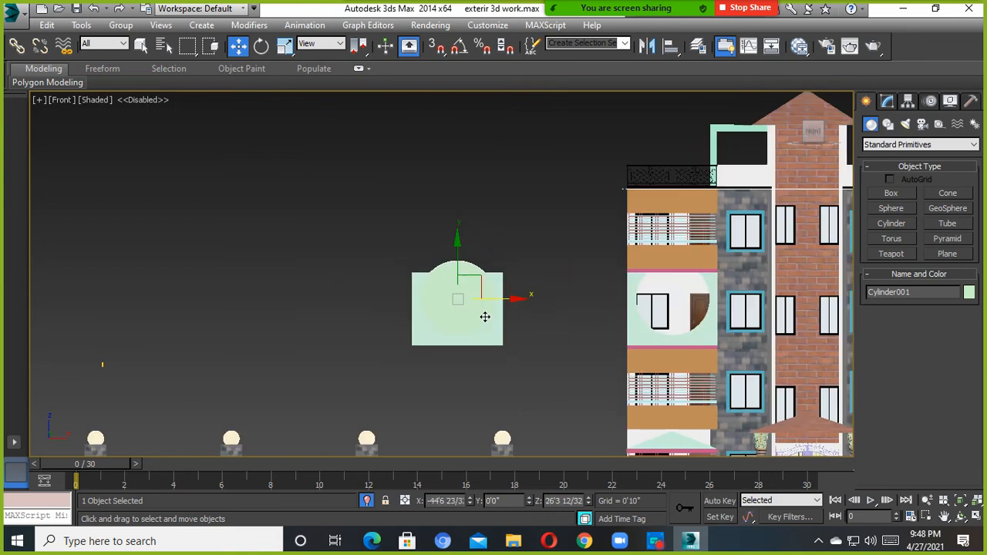
middle_click_drag(485, 313, 563, 314, "alt")
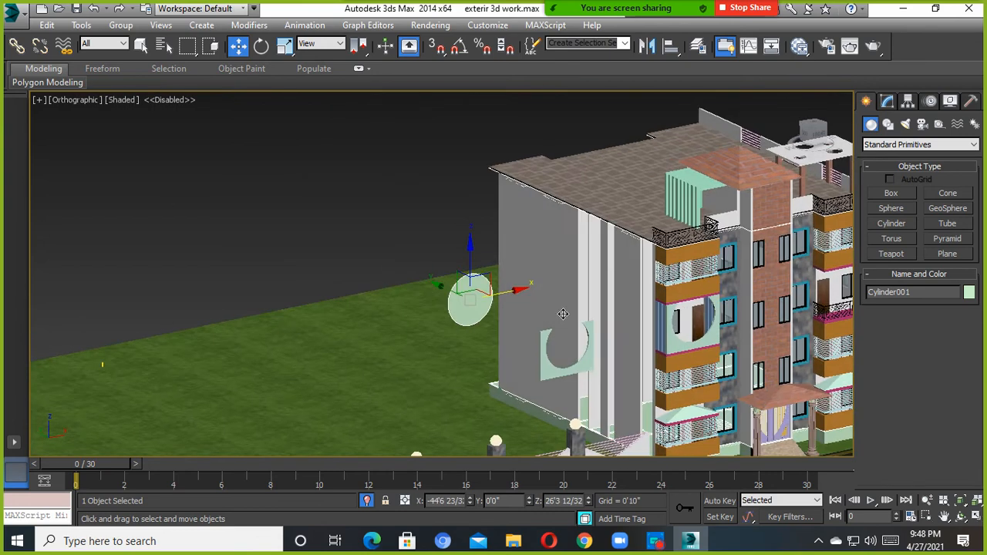
left_click_drag(445, 300, 501, 274)
scroll(694, 361, "up", 8)
middle_click_drag(501, 275, 516, 321, "alt")
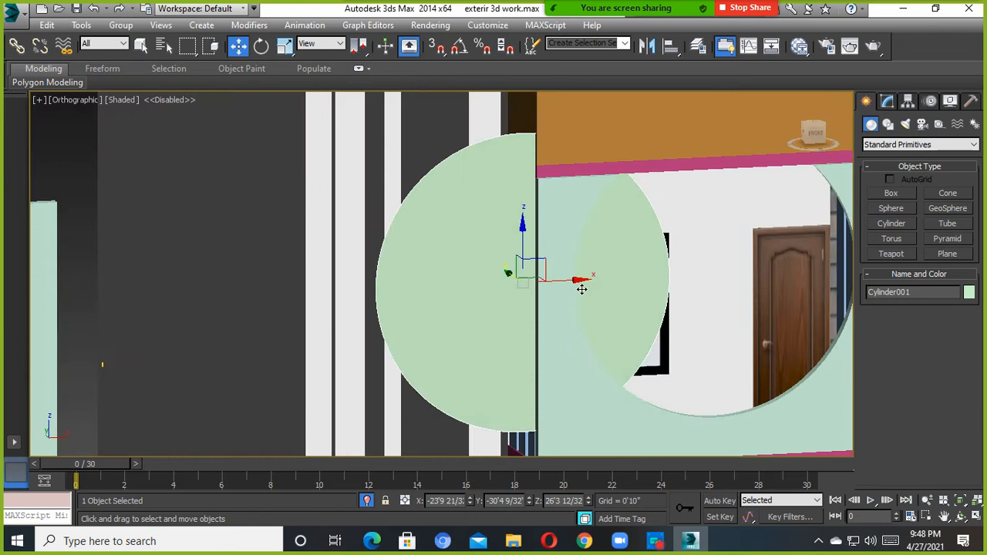
left_click_drag(584, 283, 767, 270)
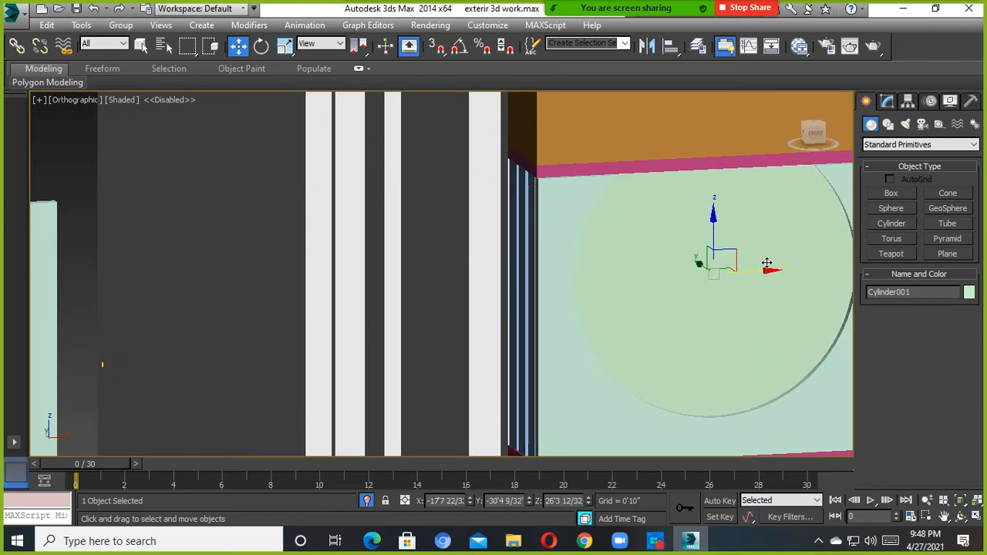
Shift the cylinder along Y to about -30'6" to line it up with the balcony's front panel.
middle_click_drag(767, 270, 522, 293, "alt")
scroll(605, 332, "up", 5)
middle_click_drag(567, 223, 538, 231, "alt")
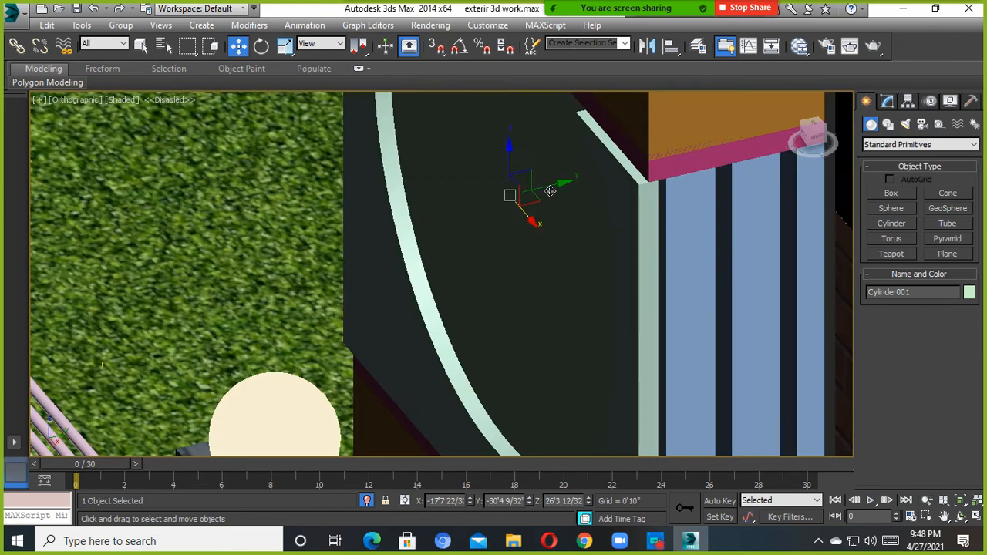
left_click_drag(538, 189, 523, 192)
Try to lower the cylinder along Z within the balcony's round opening.
scroll(548, 227, "down", 4)
middle_click_drag(548, 231, 656, 216, "alt")
scroll(656, 245, "down", 2)
scroll(577, 257, "up", 2)
middle_click_drag(581, 250, 490, 324)
middle_click_drag(490, 324, 486, 327, "alt")
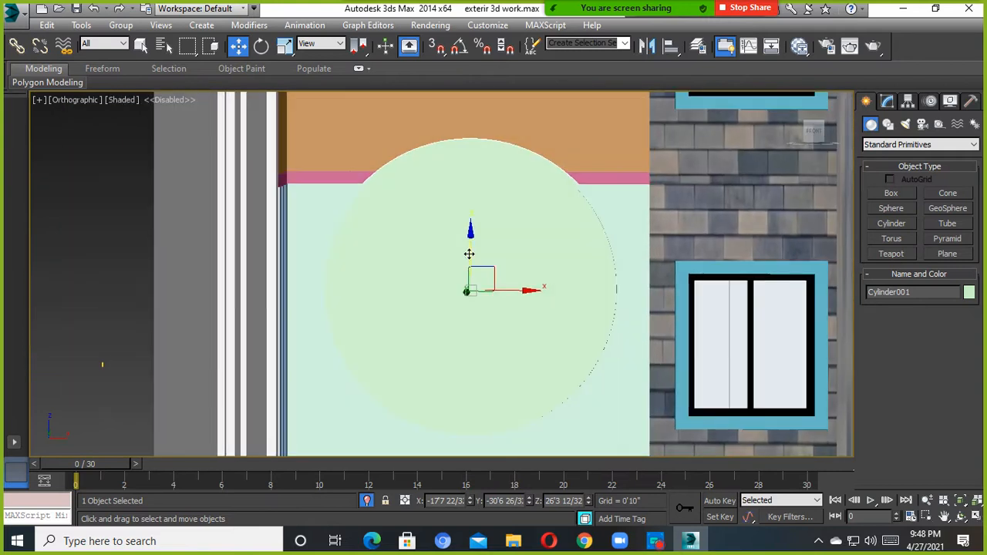
left_click_drag(470, 254, 472, 278)
key("ctrl+z")
middle_click_drag(473, 279, 525, 311, "alt")
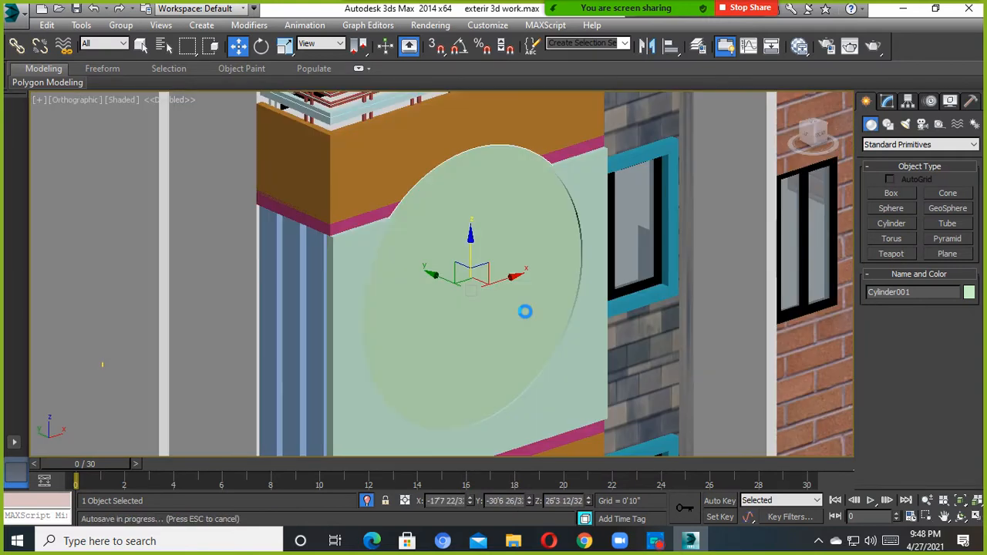
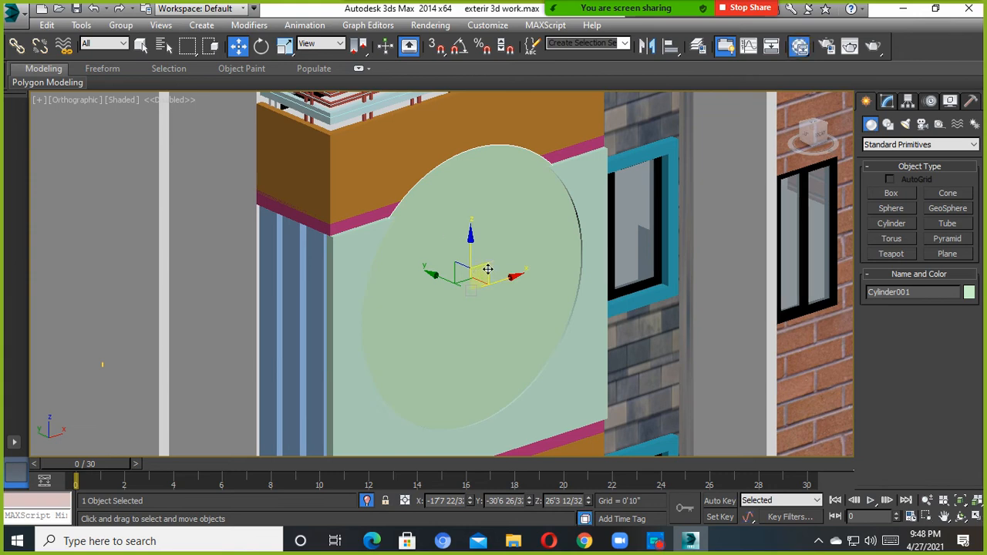
Get all scene materials in the Slate Material Editor, and switch to the Compact Material Editor.
key("m")
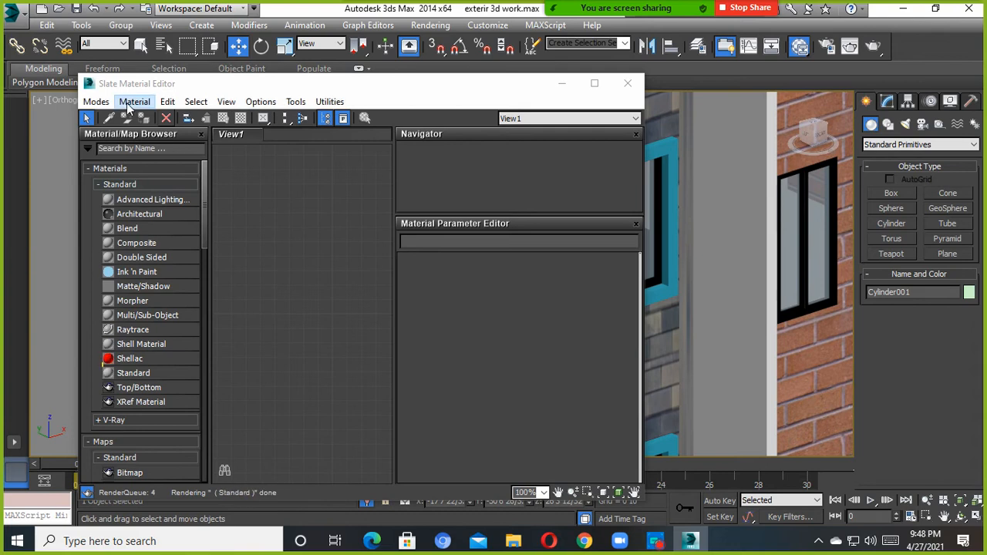
left_click(261, 101)
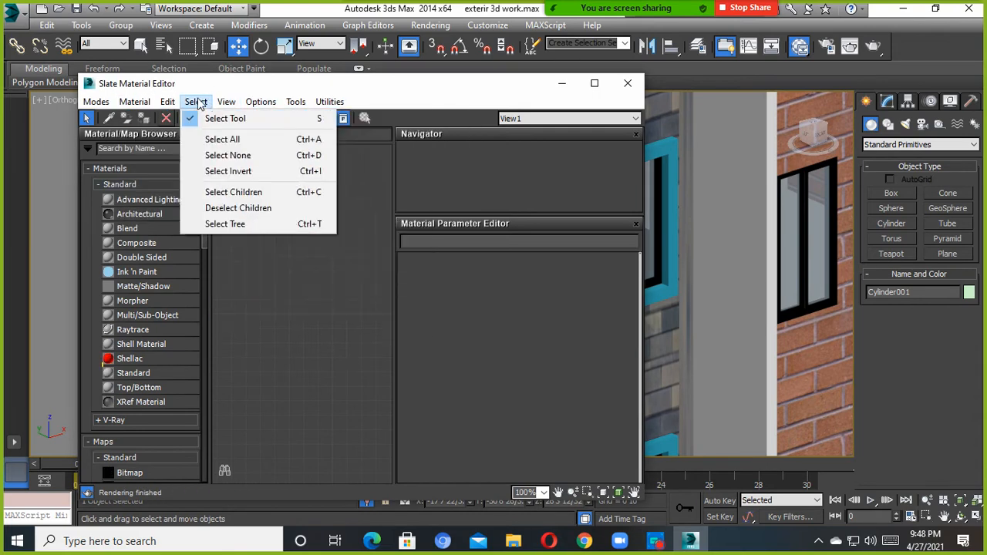
mouse_move(130, 104)
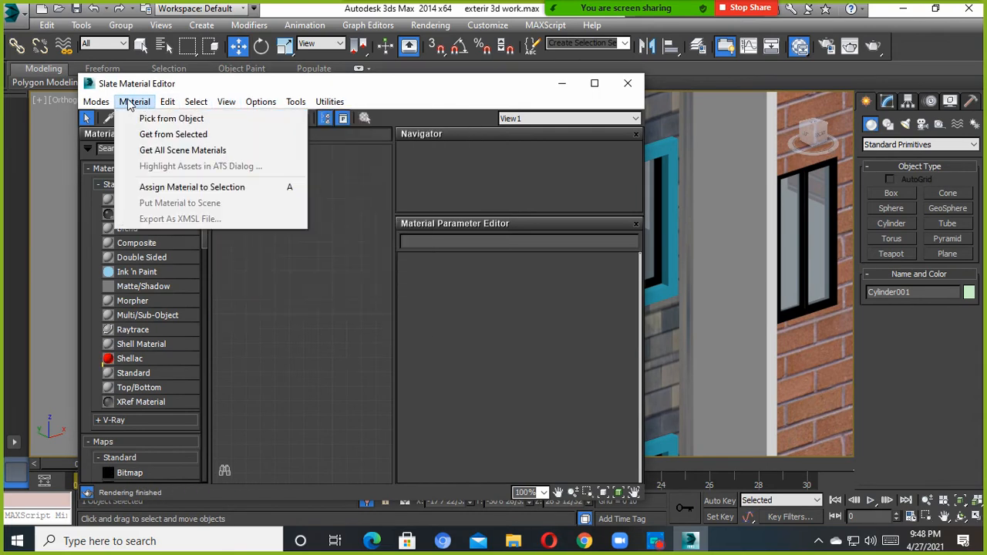
left_click(144, 150)
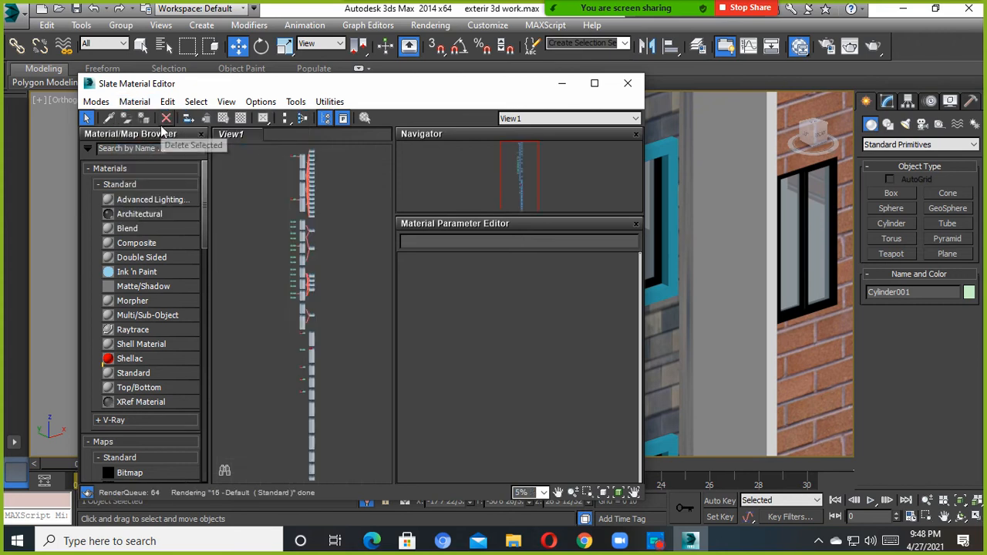
left_click(97, 101)
left_click(105, 115)
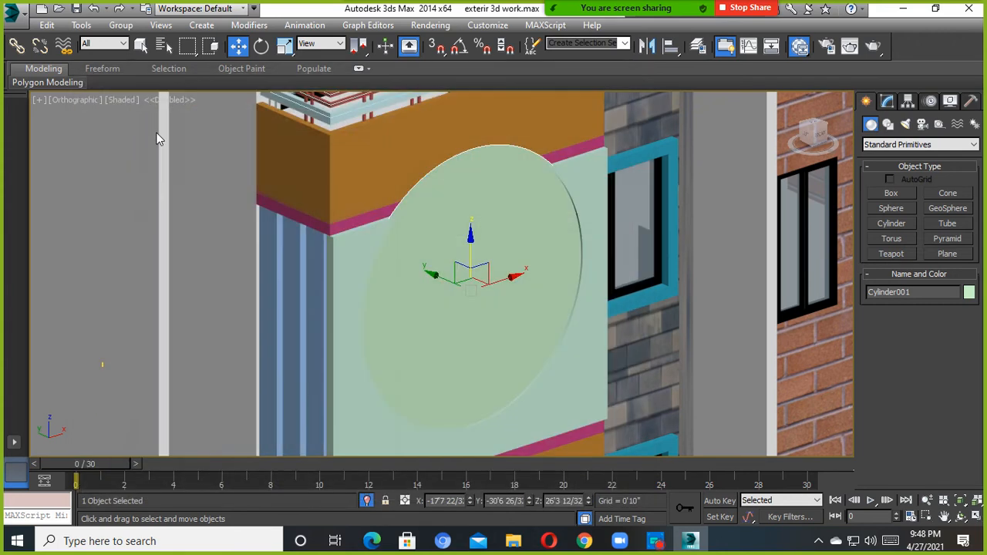
Cycle the Material Editor's sample slots to the 6X4 layout.
left_click(328, 99)
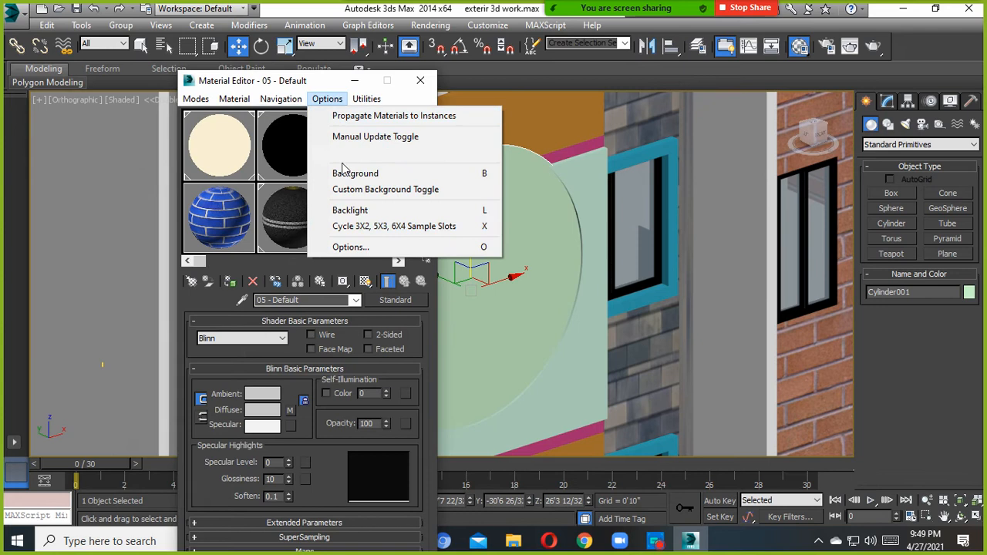
left_click(349, 226)
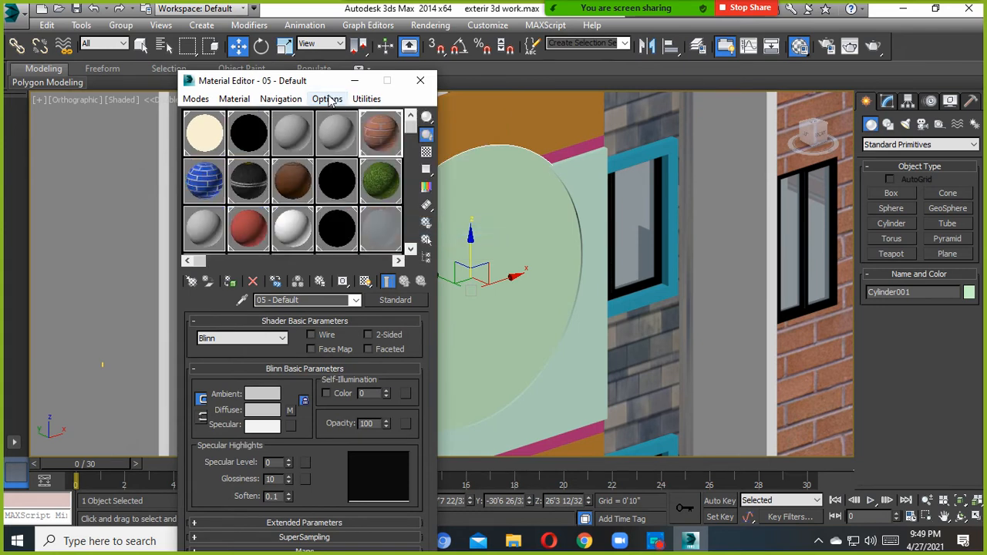
left_click(329, 99)
left_click(345, 224)
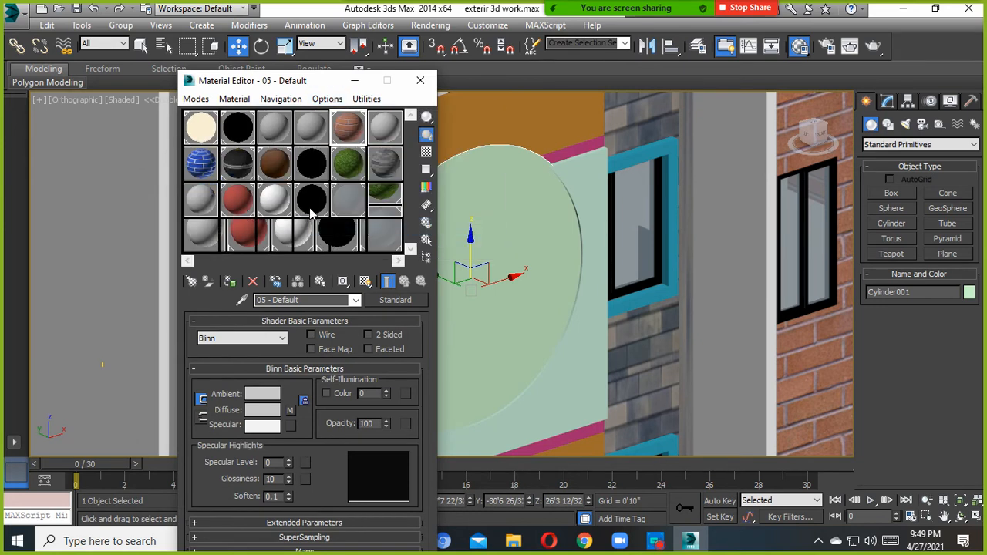
Assign the transparent VRayMtl material 17 - Default to the cylinder, and close the Material Editor.
left_click(264, 126)
scroll(522, 282, "down", 5)
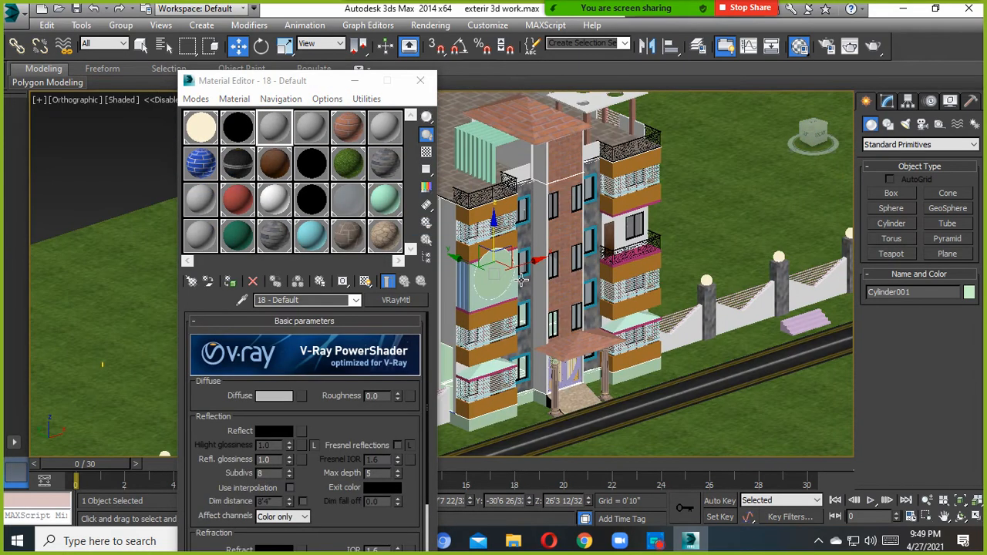
scroll(525, 282, "up", 5)
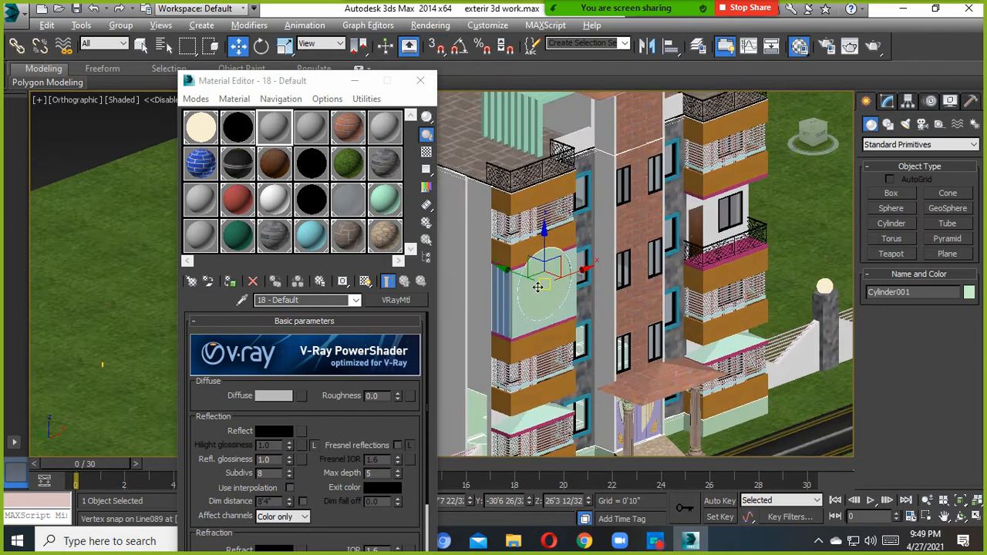
scroll(538, 287, "up", 3)
scroll(518, 284, "up", 3)
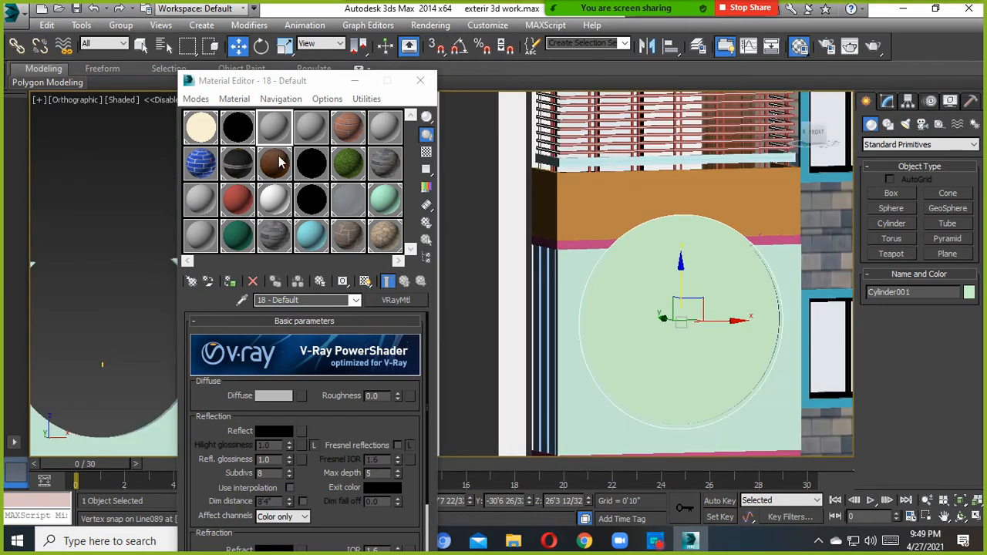
left_click(348, 199)
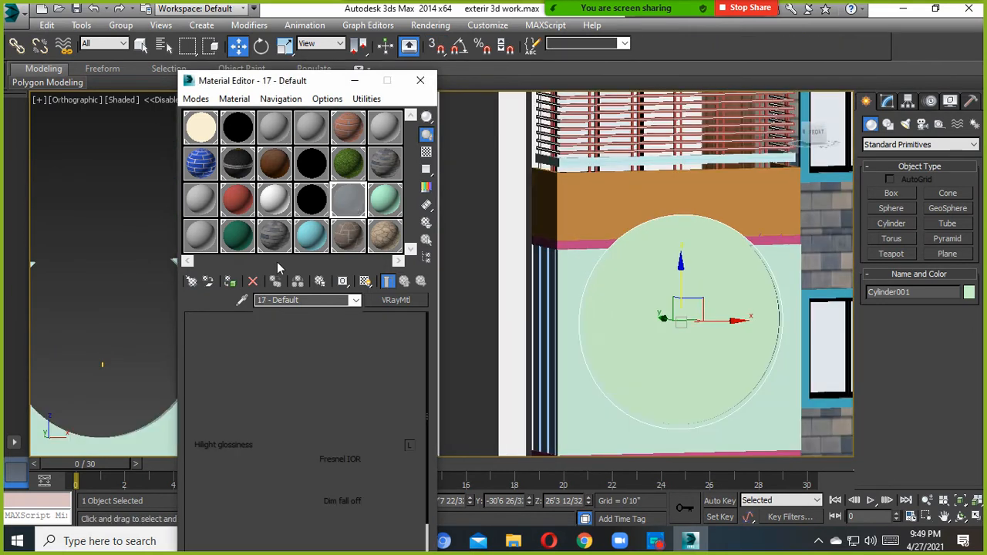
left_click(230, 281)
left_click(419, 82)
scroll(549, 321, "down", 3)
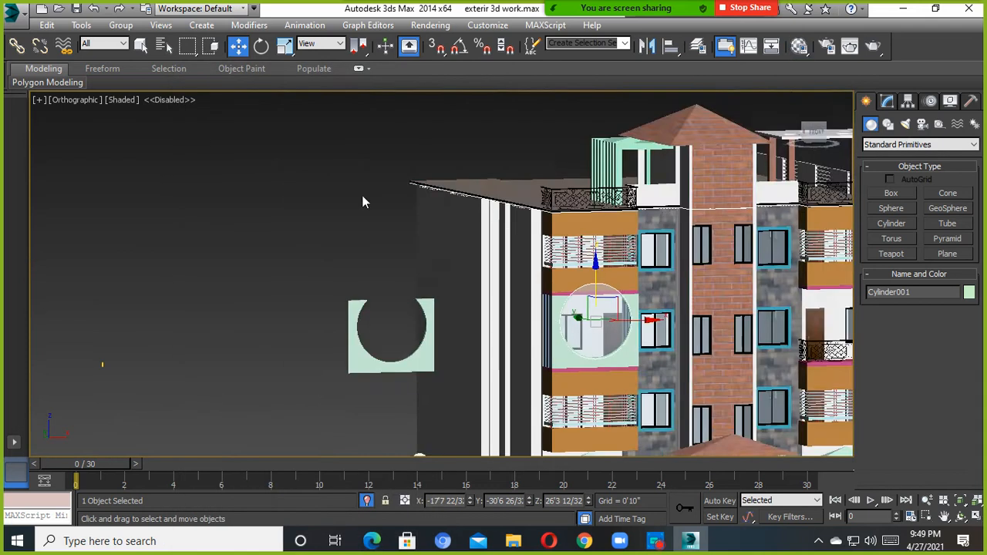
left_click(363, 198)
Shrink the glass cylinder's height to a Y scale of about 97.5, and lower it to about Z 25'7".
scroll(584, 328, "up", 2)
left_click(648, 356)
scroll(609, 337, "up", 5)
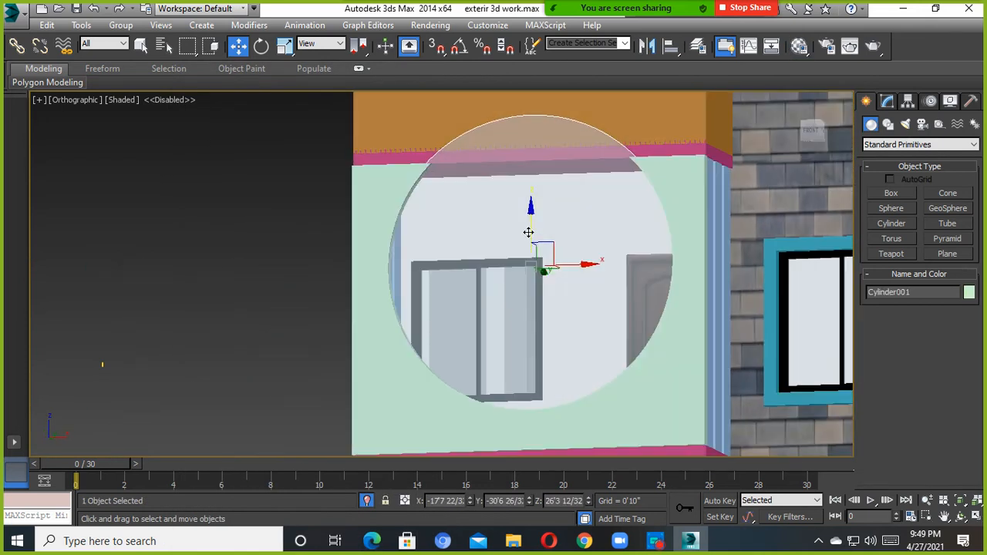
left_click_drag(528, 232, 529, 241)
left_click(285, 46)
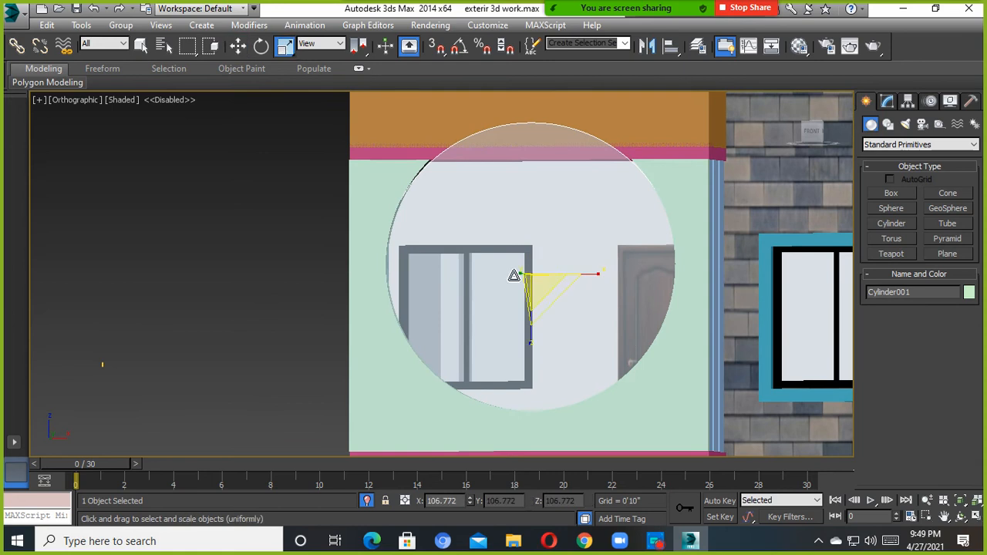
left_click_drag(532, 335, 532, 332)
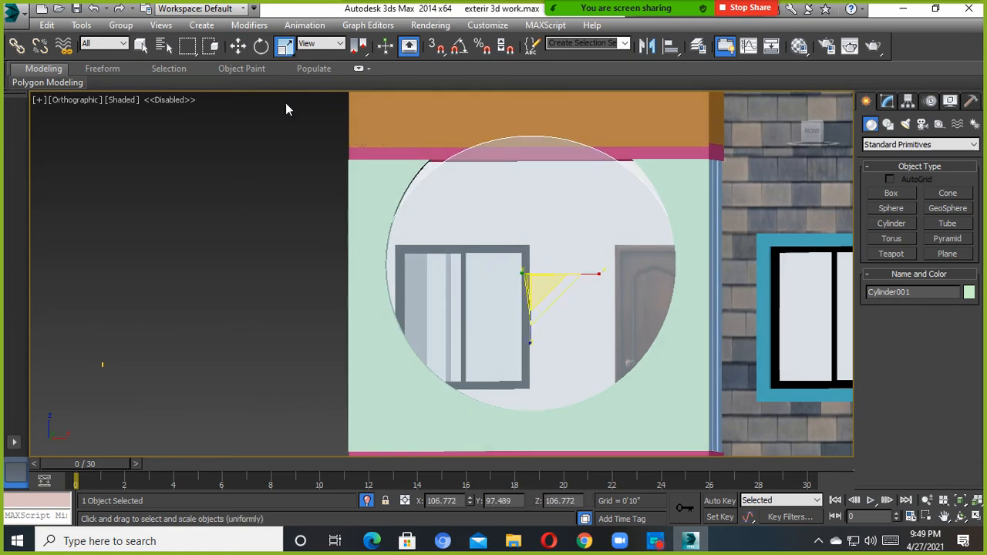
left_click(238, 46)
left_click_drag(535, 250, 533, 260)
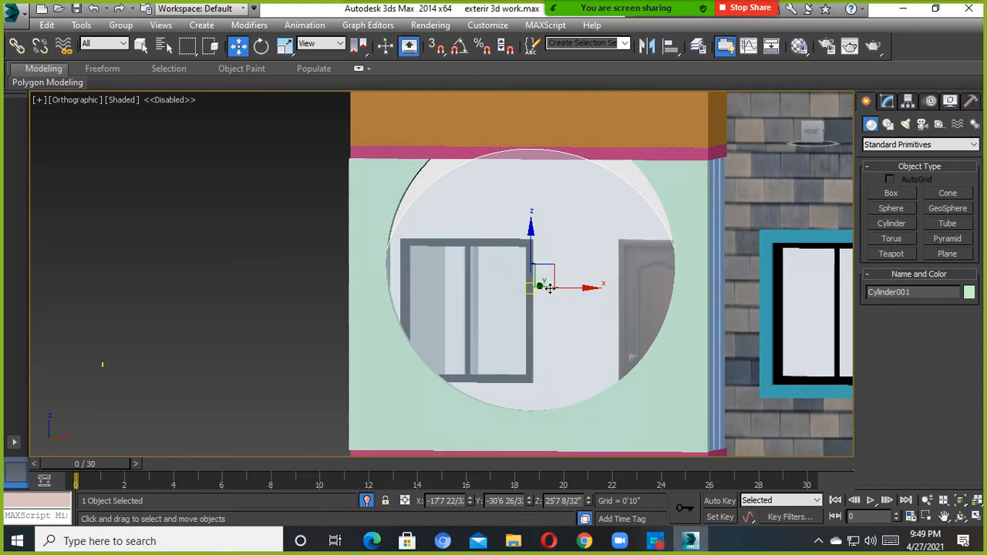
Widen the glass cylinder to an X scale of about 122.8 so it covers the round opening's sides.
left_click(284, 46)
key("r")
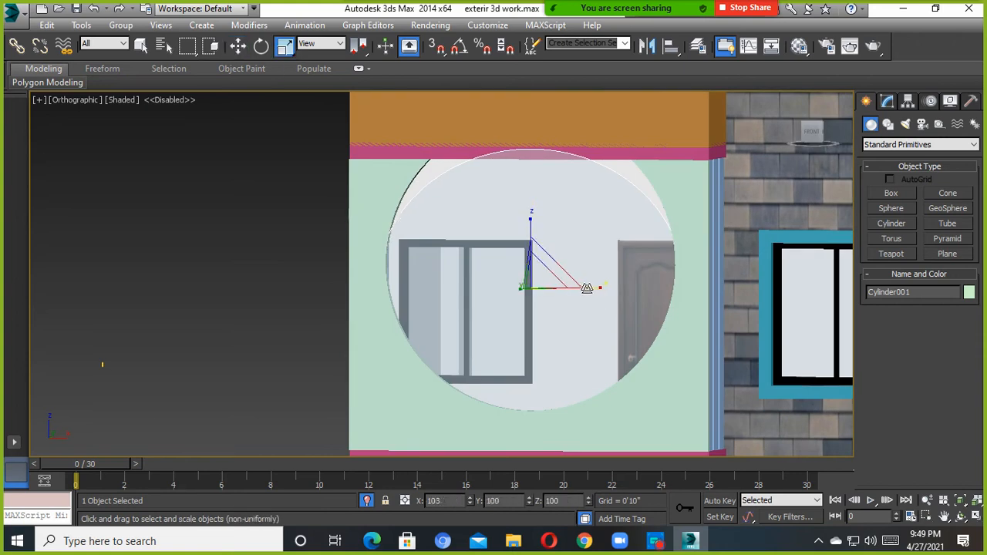
left_click_drag(593, 288, 594, 288)
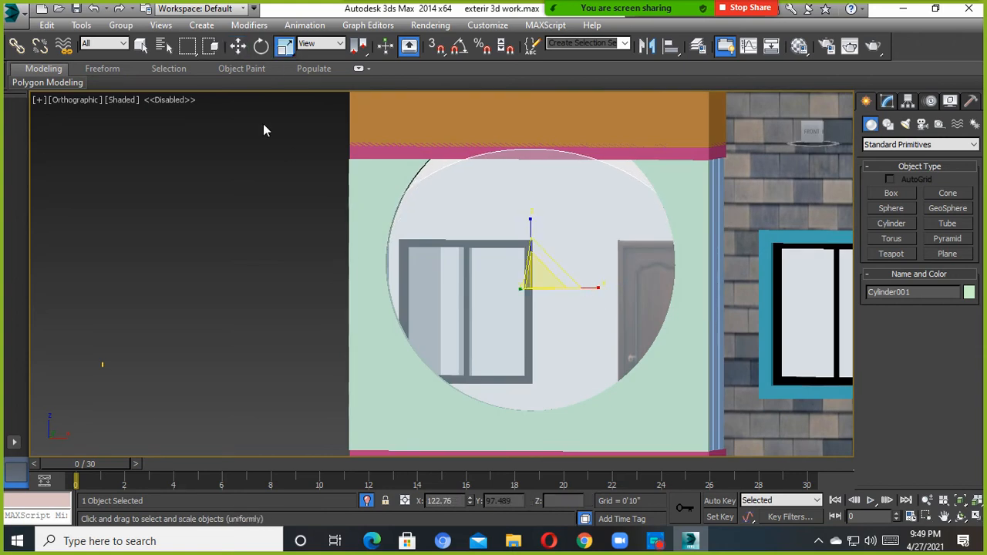
left_click(238, 46)
scroll(496, 363, "down", 5)
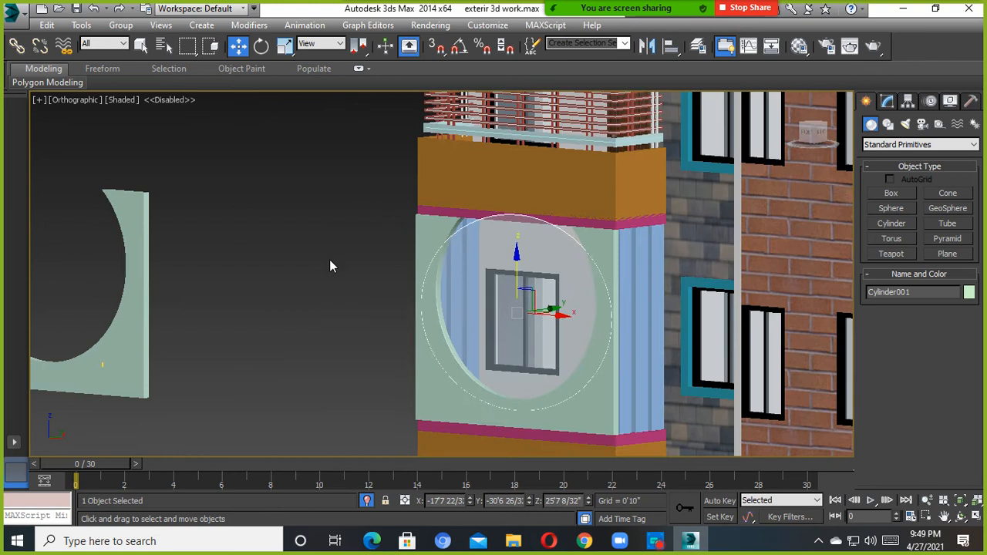
left_click(331, 262)
scroll(444, 325, "up", 3)
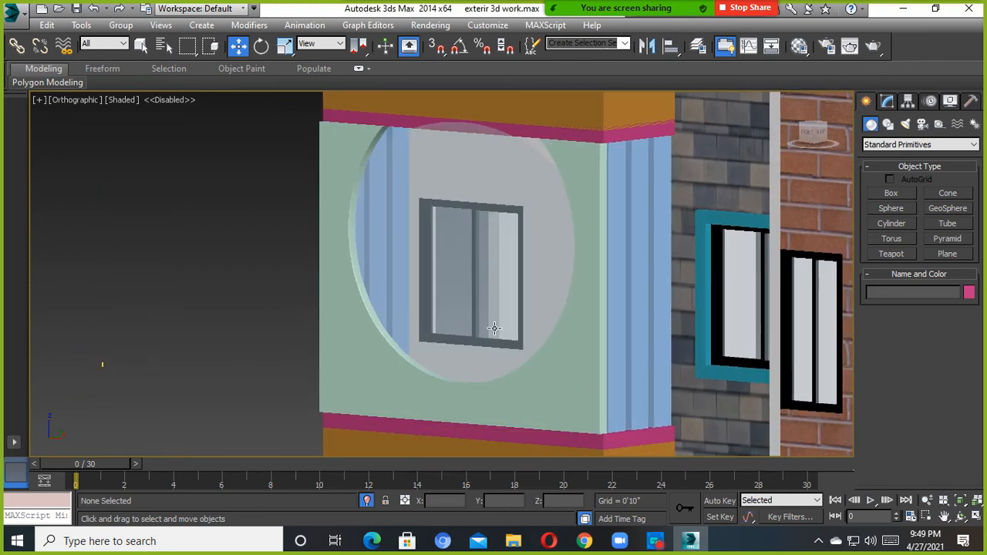
Examine how the glass cylinder and the side slats fit the balcony from several angles.
left_click(494, 329)
middle_click_drag(505, 308, 560, 365, "alt")
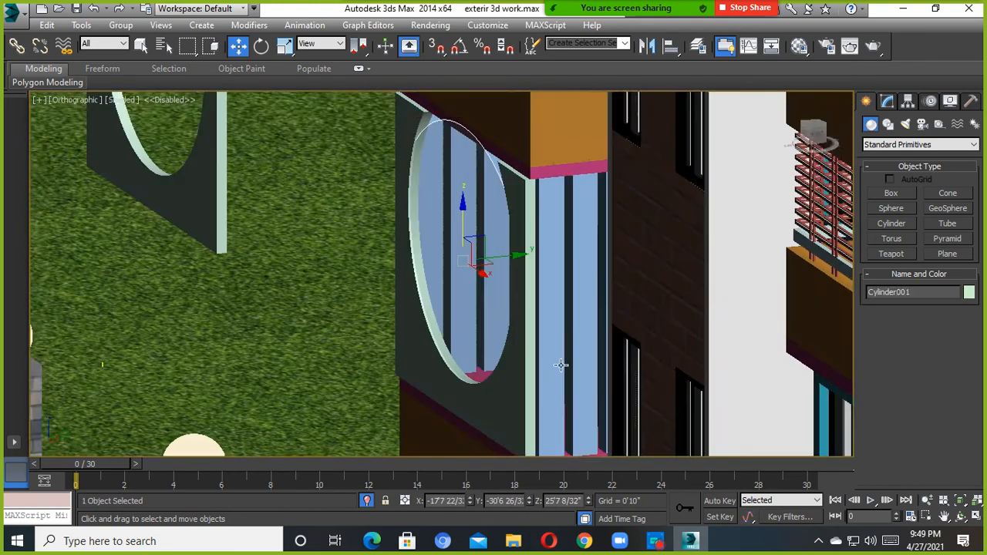
middle_click_drag(551, 331, 522, 284)
scroll(566, 319, "up", 2)
scroll(520, 320, "up", 4)
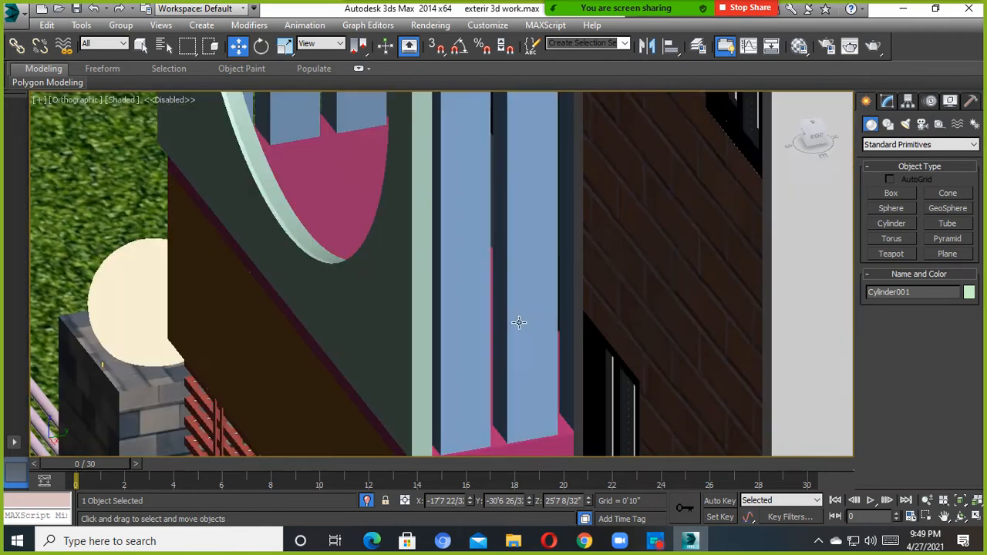
left_click(520, 324)
middle_click_drag(520, 324, 646, 313, "alt")
scroll(525, 342, "down", 4)
middle_click_drag(525, 343, 489, 335, "alt")
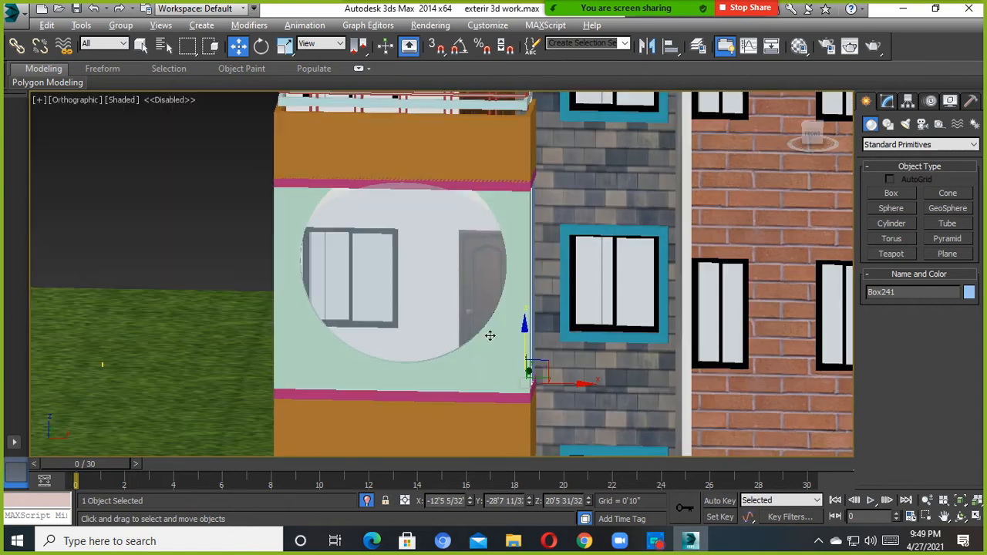
Delete the glass cylinder that fills the front panel's round opening.
left_click(428, 270)
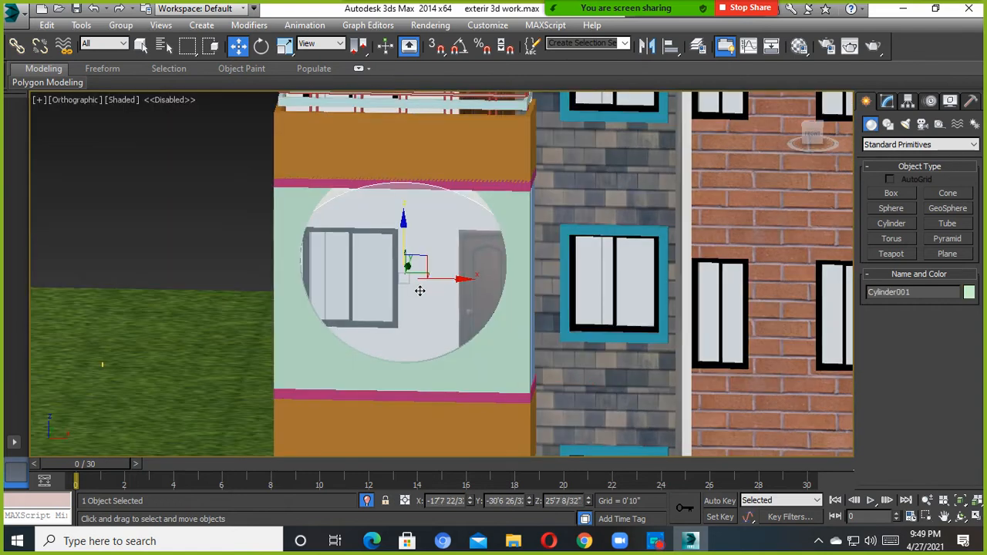
middle_click_drag(419, 289, 408, 289, "alt")
scroll(408, 289, "up", 2)
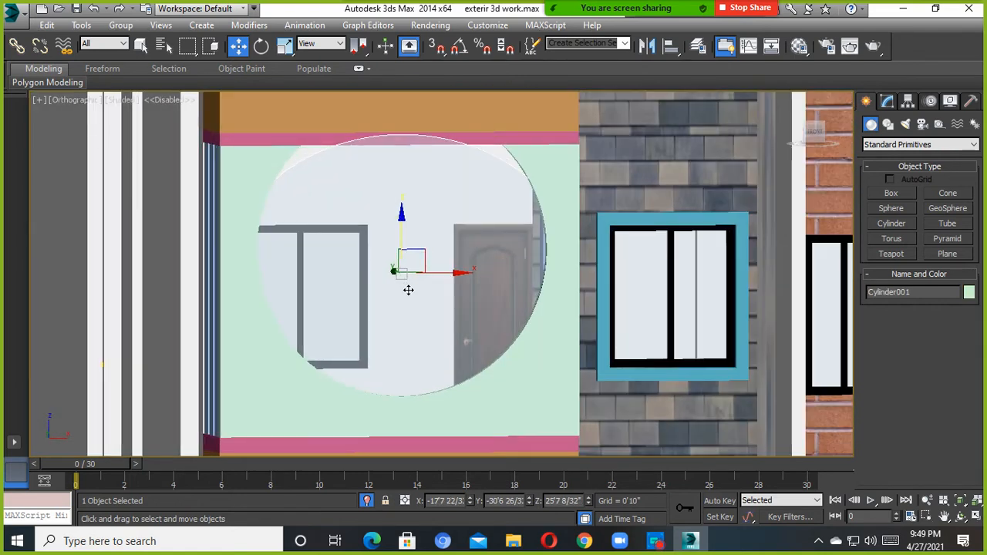
key("Delete")
key("ctrl+z")
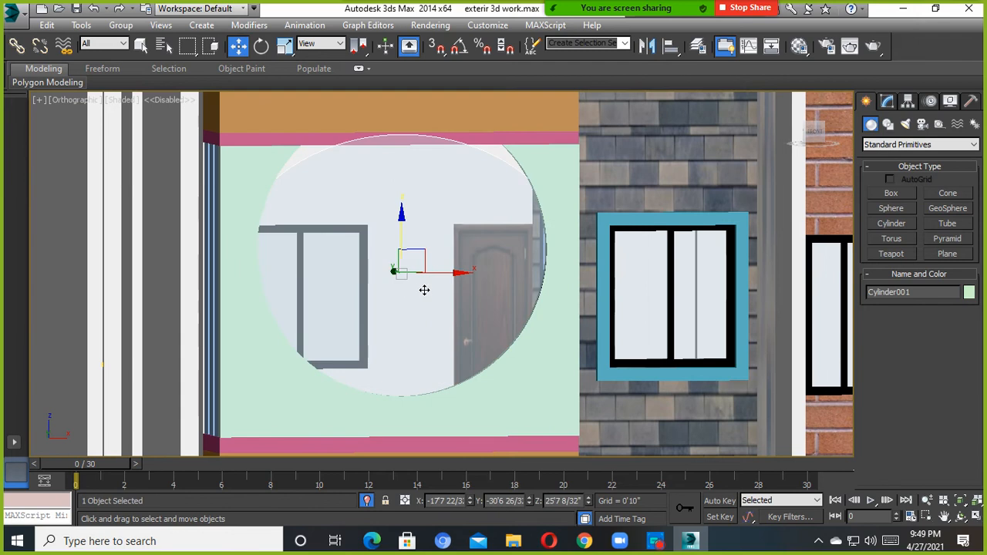
key("Delete")
Delete the spare panel with the round cut-out standing beside the building.
left_click(486, 397)
scroll(462, 336, "down", 10)
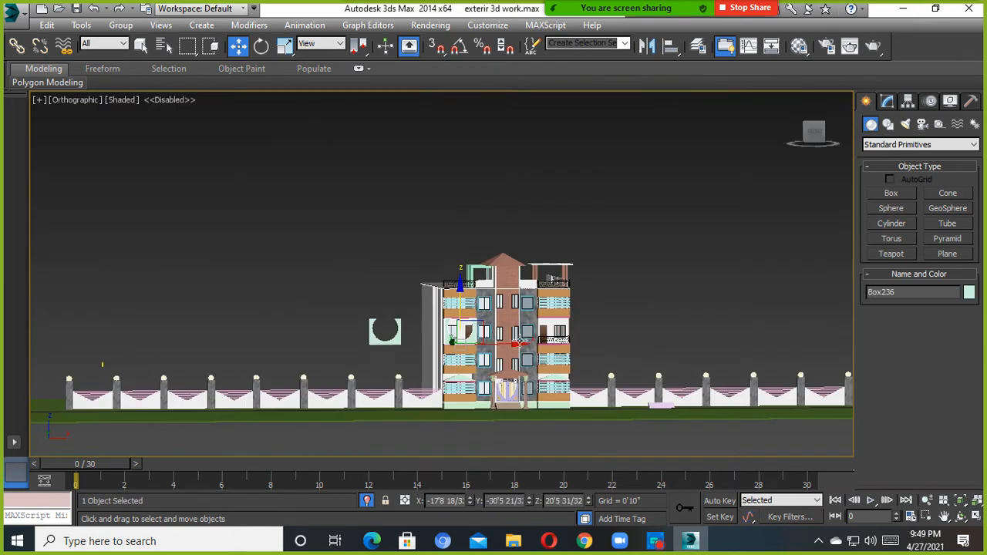
middle_click_drag(519, 342, 518, 369, "alt")
scroll(397, 338, "up", 4)
left_click(400, 358)
key("Delete")
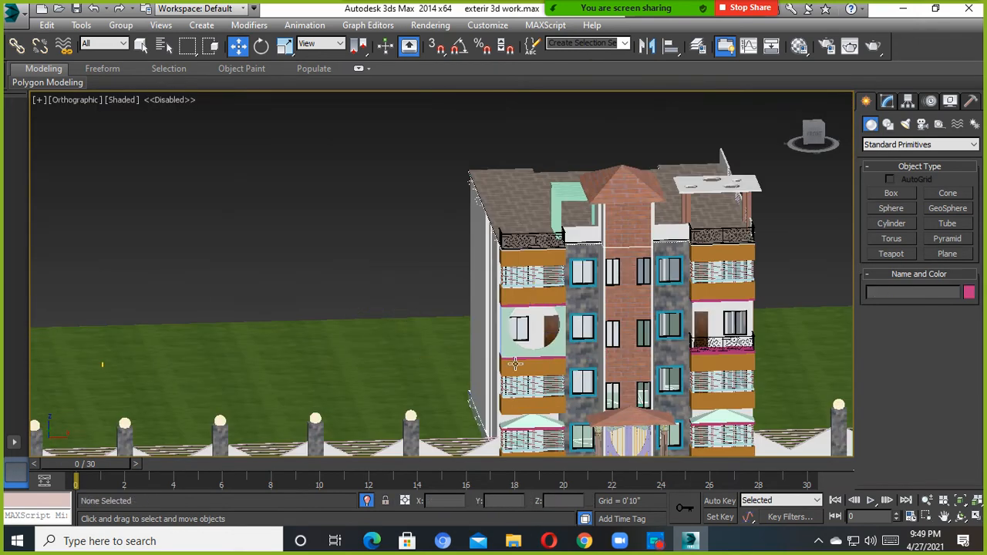
Ungroup the railing of the balcony below the round opening and select its pale blue bottom rail.
scroll(515, 364, "up", 6)
left_click(557, 324)
scroll(528, 324, "up", 10)
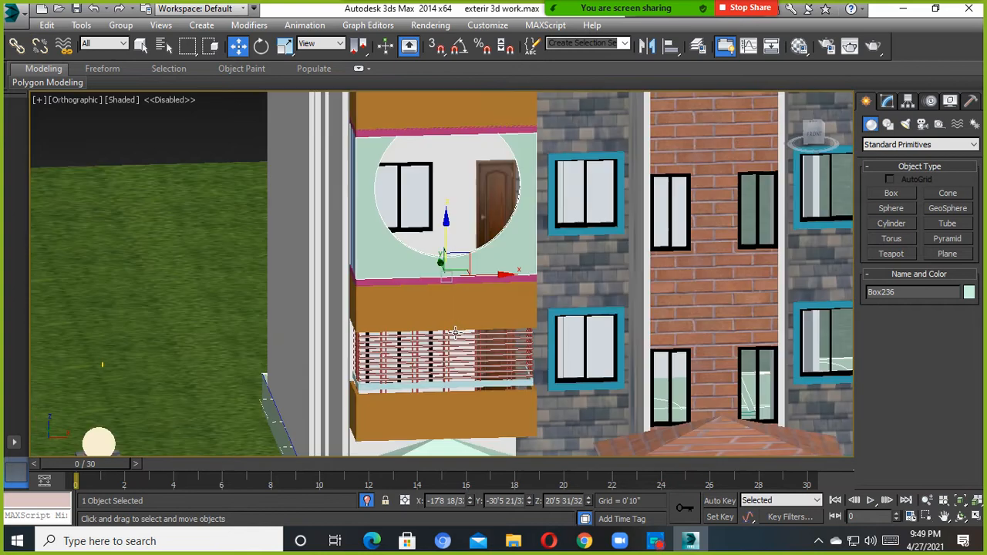
scroll(427, 363, "down", 3)
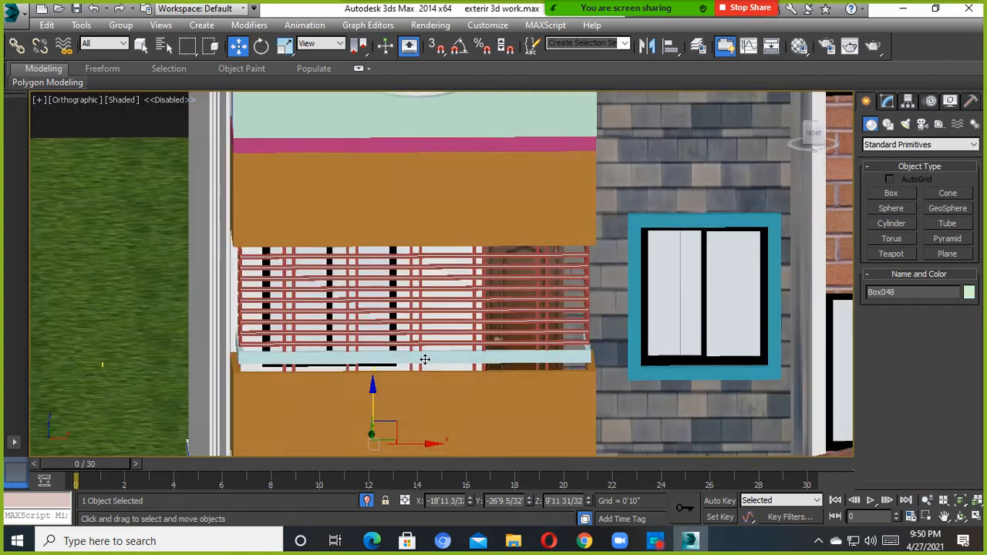
left_click(407, 359)
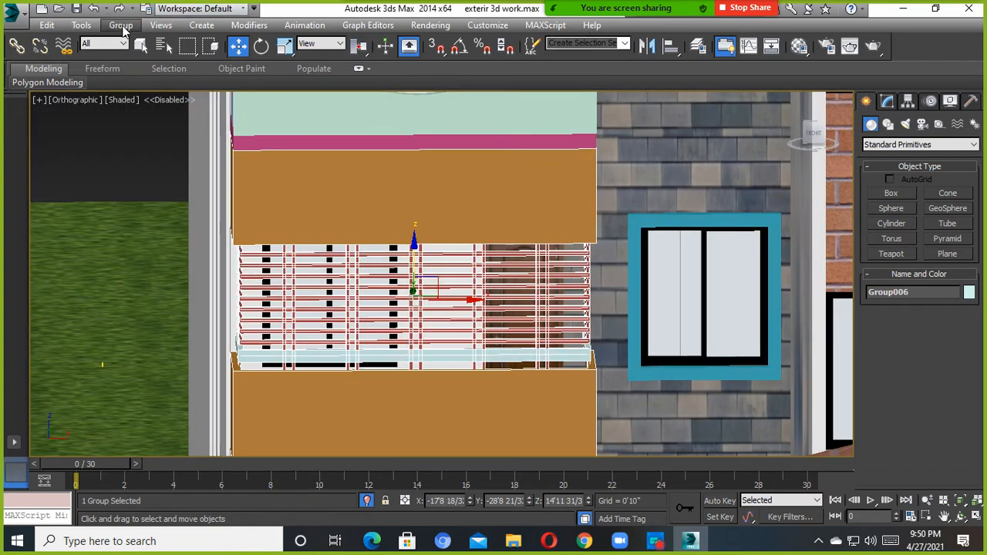
left_click(121, 24)
left_click(143, 57)
left_click(338, 357)
scroll(360, 366, "down", 2)
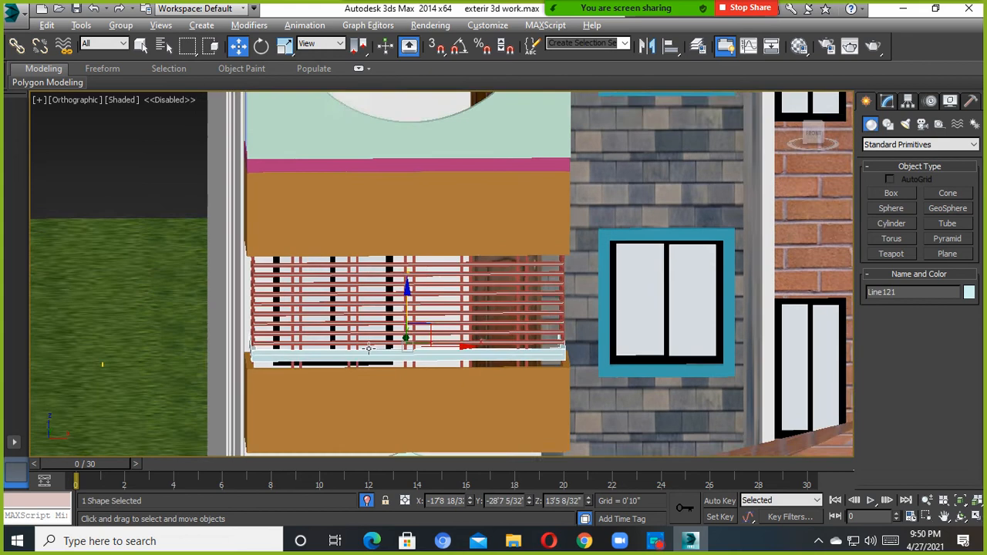
Copy the bottom rail straight up to about Z 21'9" at the lower edge of the round opening.
left_click_drag(409, 317, 407, 94, "shift")
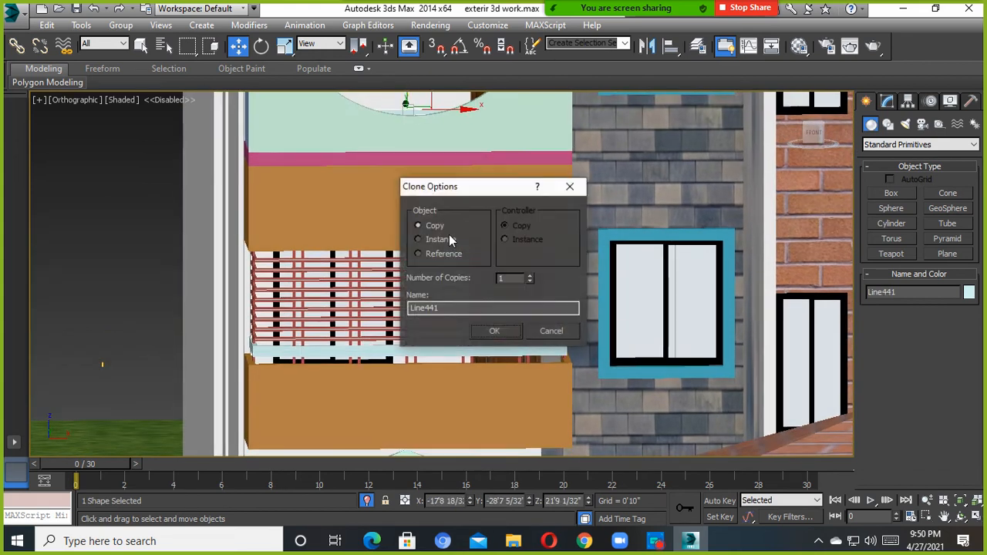
left_click(498, 337)
middle_click_drag(310, 244, 333, 162, "alt")
middle_click_drag(332, 162, 332, 339)
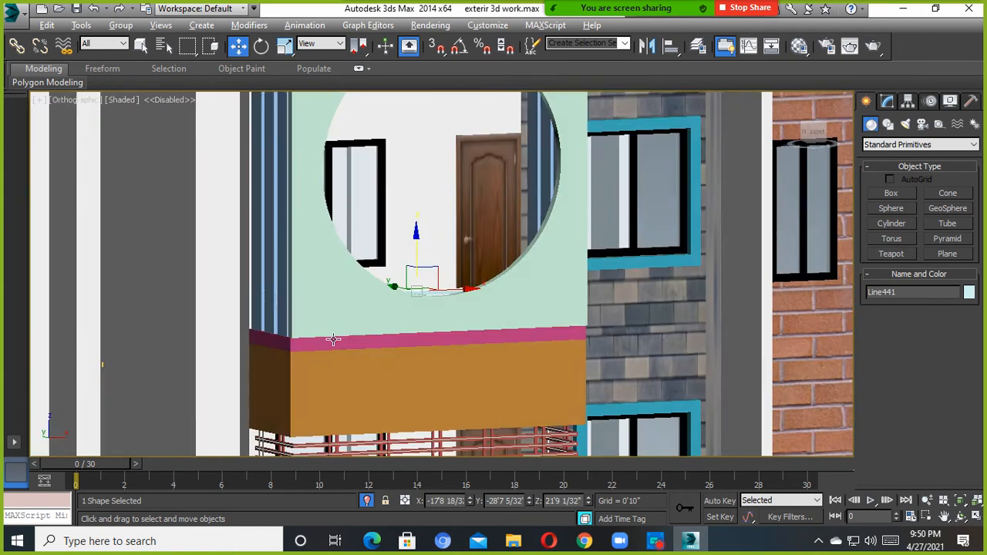
Reposition the copied rail to about Y -28'10" and Z 23'0" so it crosses the lower part of the round opening.
scroll(340, 335, "up", 4)
middle_click_drag(388, 266, 430, 287, "alt")
left_click_drag(351, 223, 360, 223)
middle_click_drag(361, 223, 318, 239, "alt")
middle_click_drag(382, 297, 384, 355)
middle_click_drag(262, 178, 253, 157, "alt")
Scale the copied rail down along Z to make it a thin horizontal slat.
left_click(284, 46)
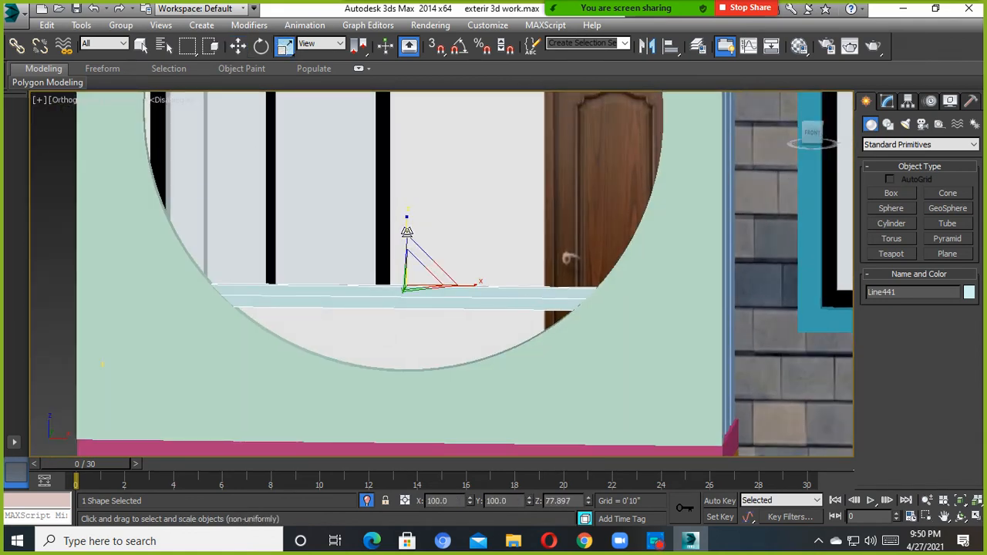
left_click_drag(407, 226, 407, 311)
left_click(239, 46)
middle_click_drag(425, 304, 421, 247)
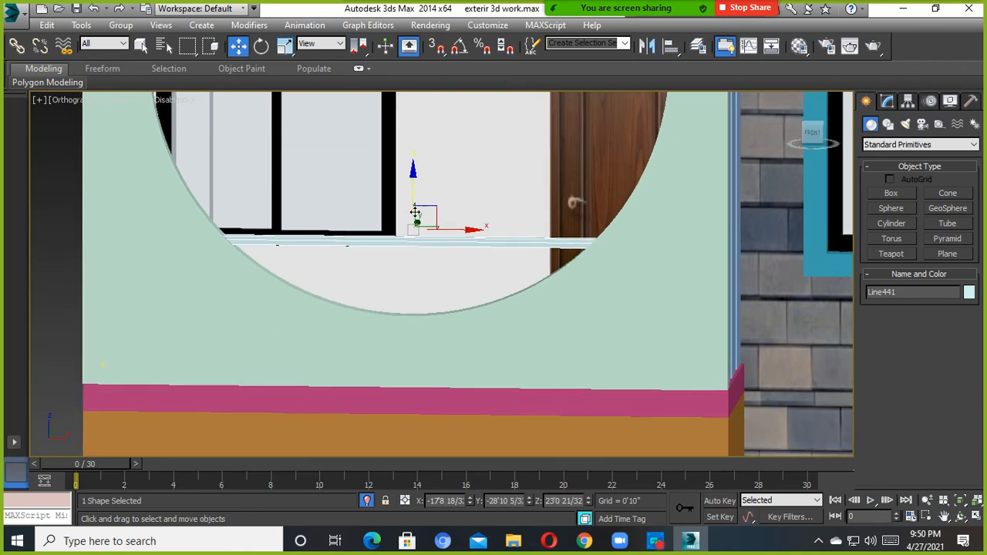
Lower the thin slat toward the bottom of the round opening and clone it upward as six copies about 5 inches apart.
mouse_move(412, 214)
left_mouse_down()
mouse_move(414, 244)
mouse_move(416, 230)
left_mouse_up()
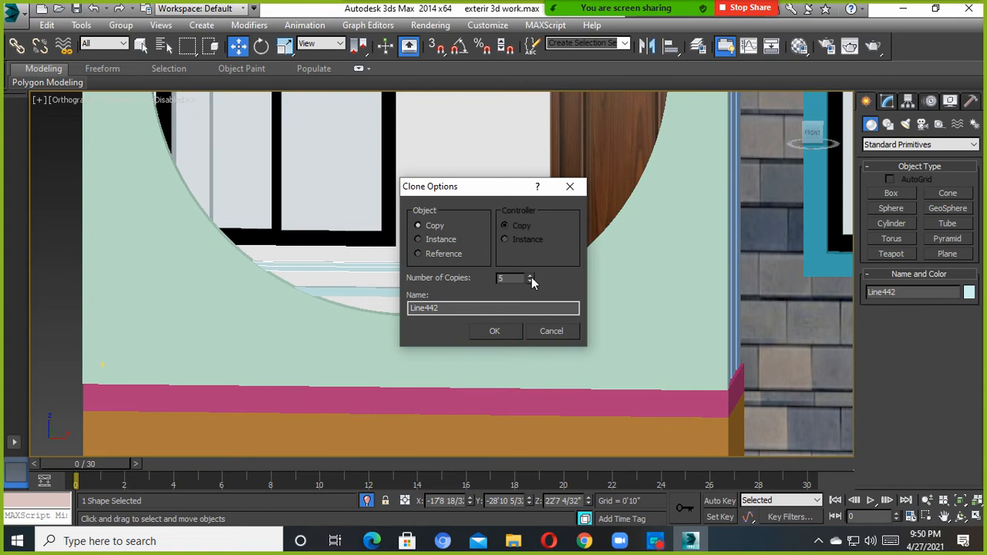
left_click(497, 332)
mouse_move(476, 302)
middle_mouse_down("alt")
mouse_move(557, 392)
mouse_move(456, 379)
mouse_move(430, 388)
middle_mouse_up("alt")
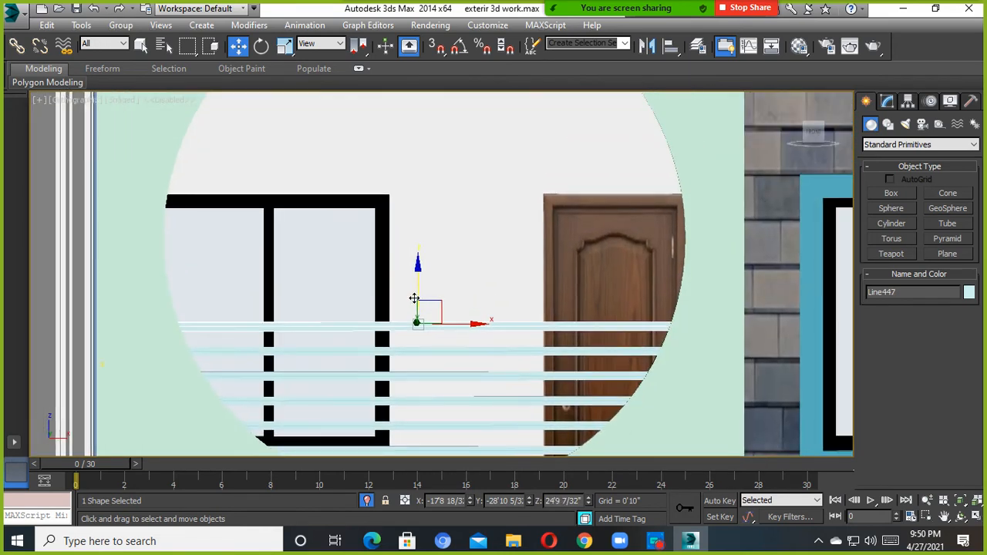
Clone the uppermost slat upward as eight copies about 6 inches apart to fill the rest of the opening.
left_click_drag(414, 298, 414, 270, "shift")
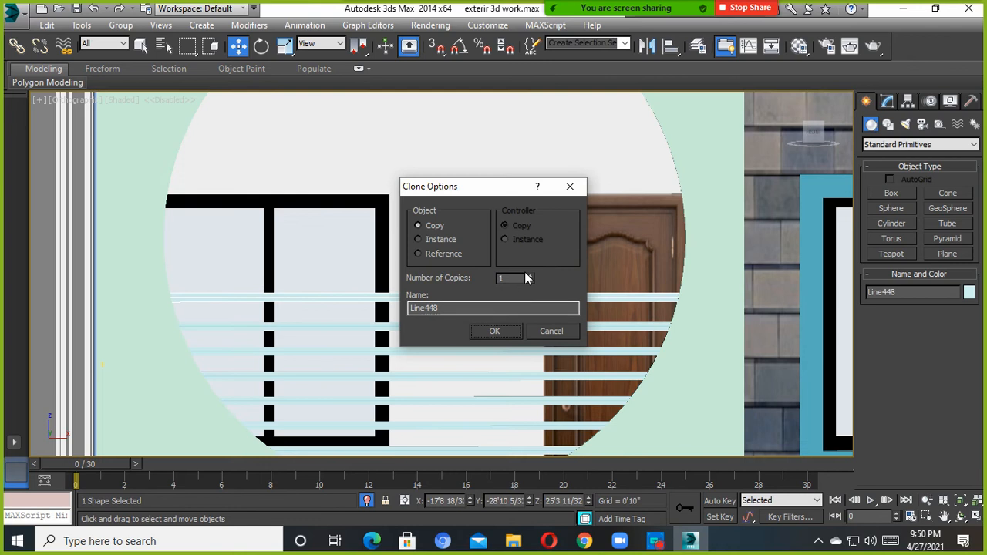
left_click(529, 274)
left_click(532, 275)
left_click(532, 274)
left_click(532, 274)
left_click(531, 276)
left_click(494, 331)
scroll(489, 331, "down", 4)
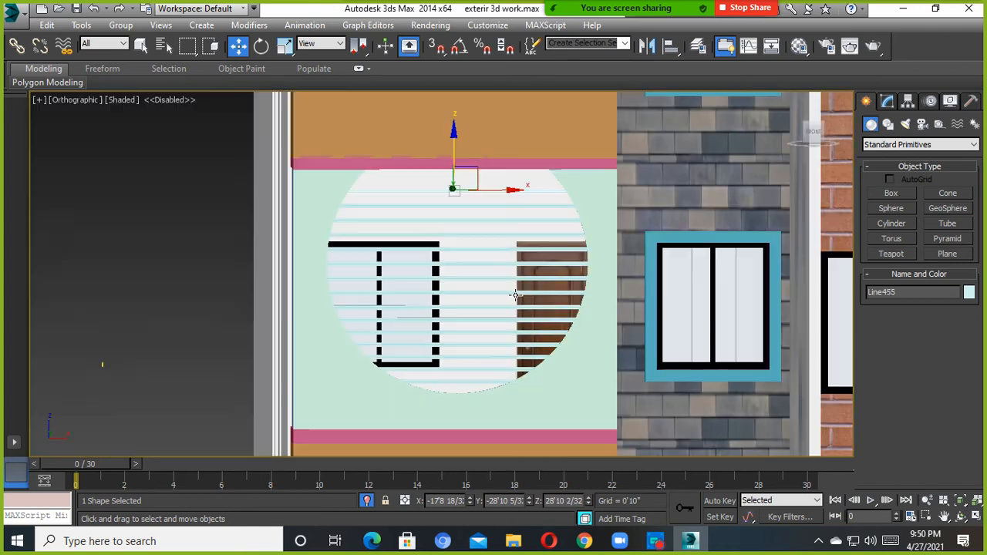
Copy the topmost slat once more up to about Z 29'4" at the opening's upper edge.
mouse_move(489, 331)
middle_mouse_down("alt")
mouse_move(436, 335)
mouse_move(624, 300)
mouse_move(515, 312)
mouse_move(583, 347)
mouse_move(686, 373)
mouse_move(471, 334)
middle_mouse_up("alt")
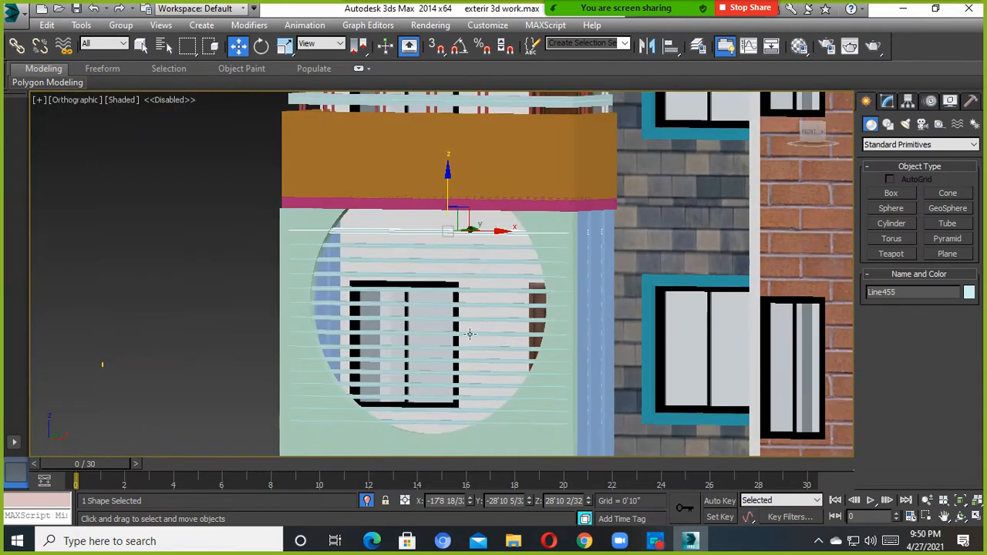
scroll(461, 212, "up", 3)
scroll(423, 237, "up", 2)
left_click_drag(424, 237, 425, 197, "shift")
left_click(493, 328)
scroll(493, 328, "down", 5)
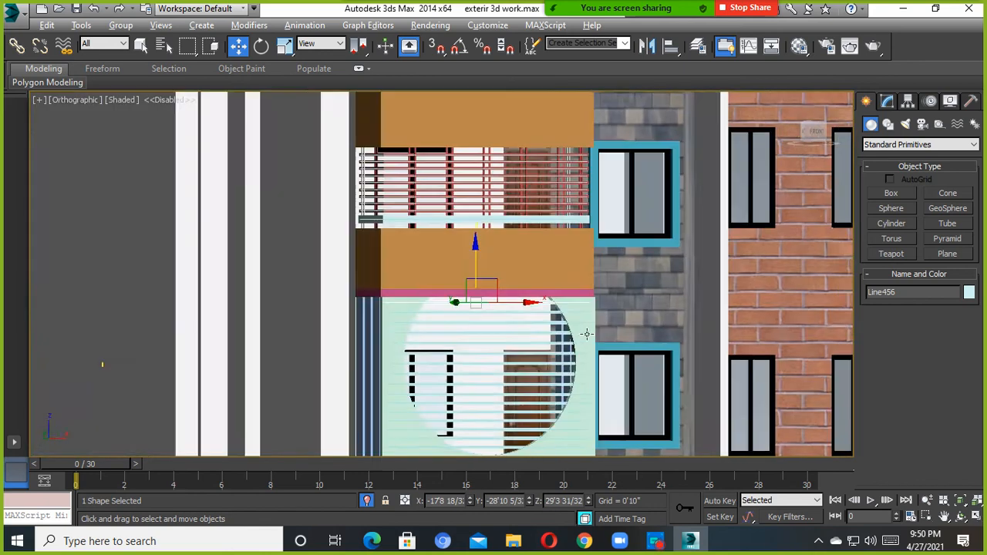
Clear the selection and save the exterior scene.
middle_click_drag(493, 327, 543, 338, "alt")
scroll(540, 362, "down", 9)
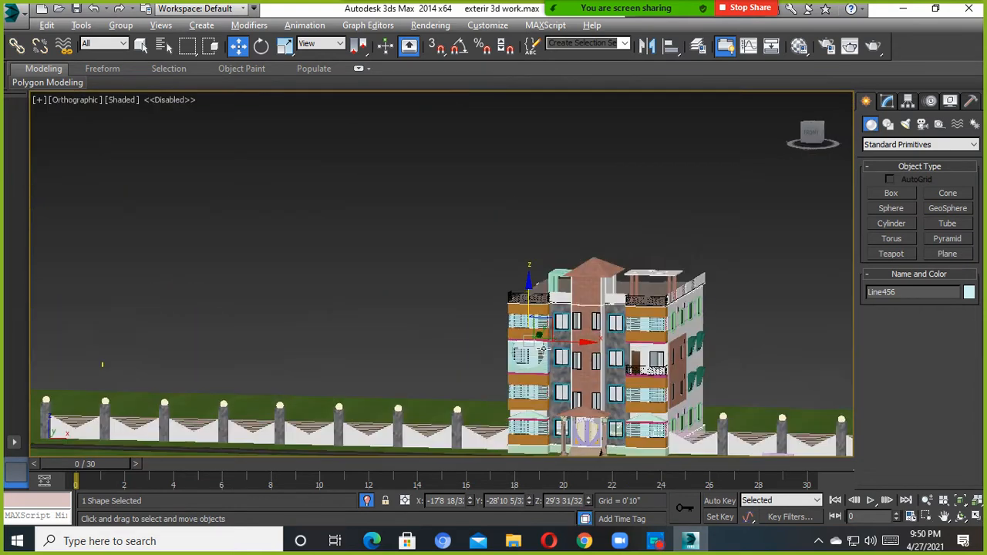
left_click(710, 340)
middle_click_drag(644, 416, 575, 355)
key("ctrl+s")
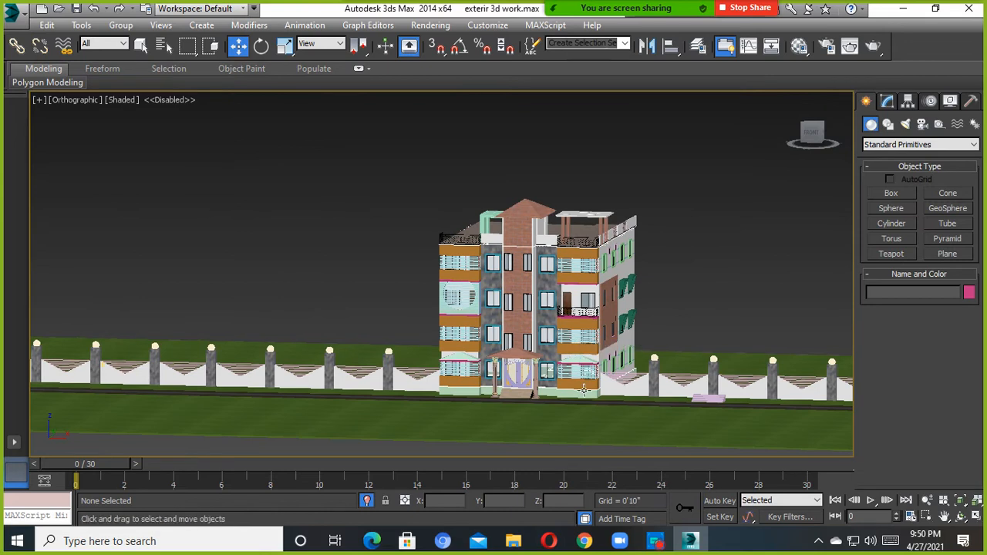
middle_click_drag(585, 393, 621, 343)
key("ctrl+s")
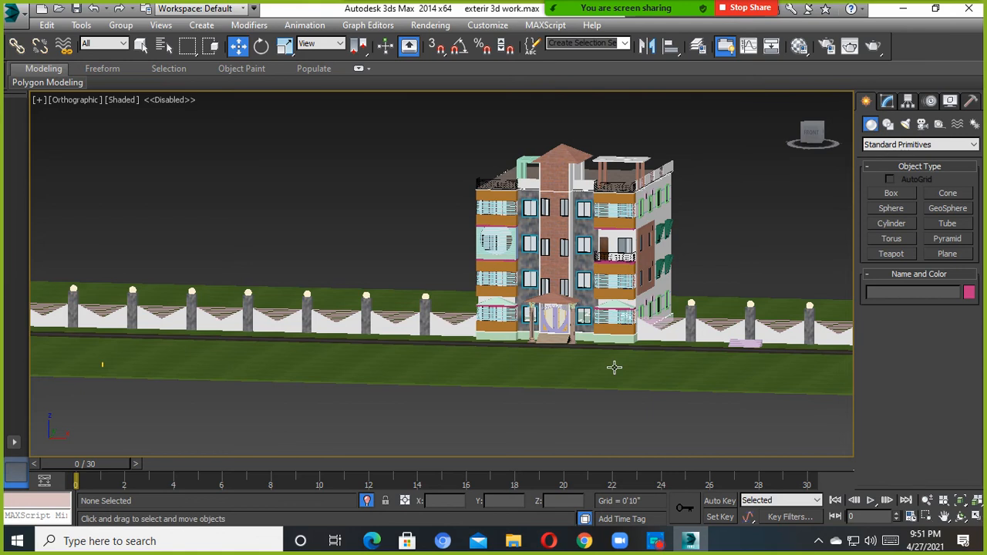
Show the building in the Front view to review the slatted round opening on the facade.
middle_click_drag(589, 356, 575, 431)
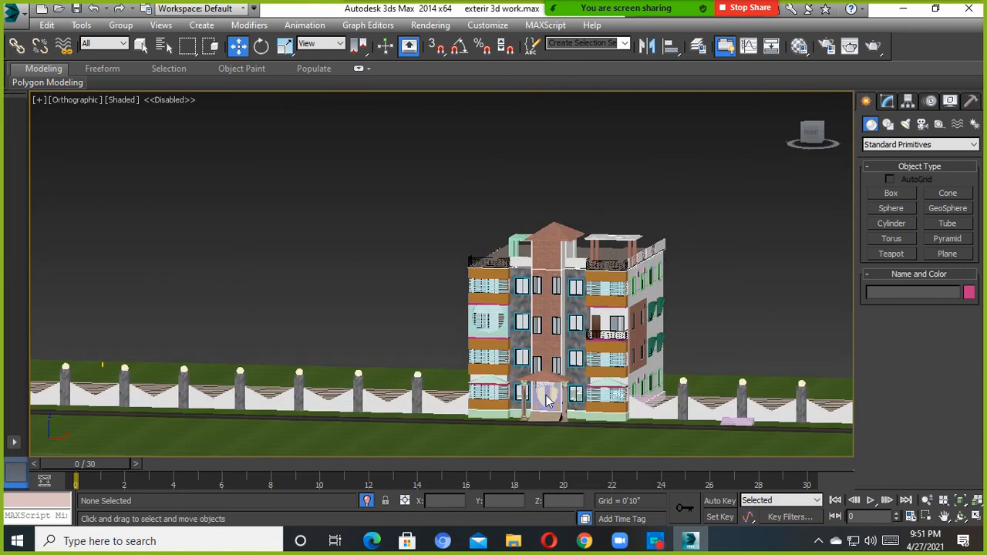
scroll(547, 399, "up", 1)
scroll(547, 393, "up", 3)
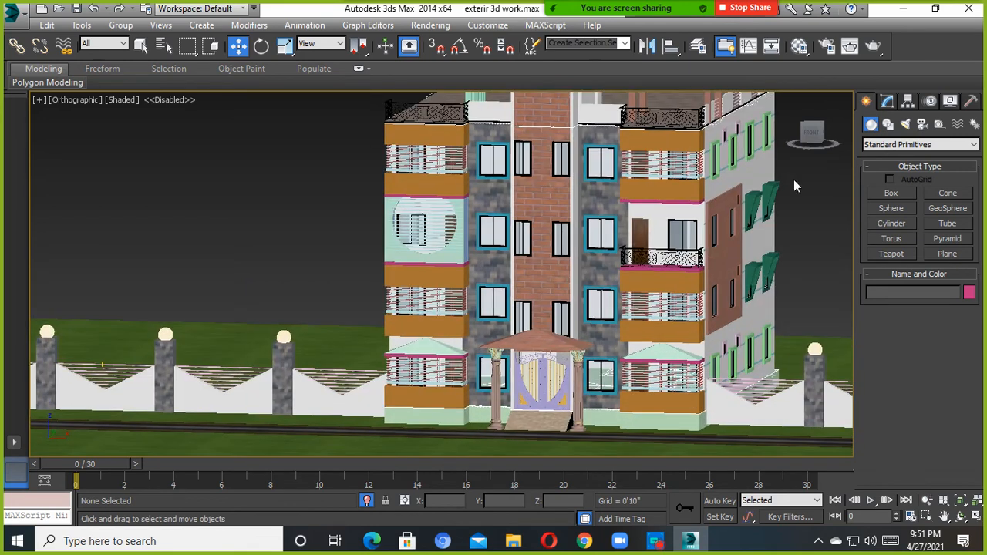
left_click(810, 138)
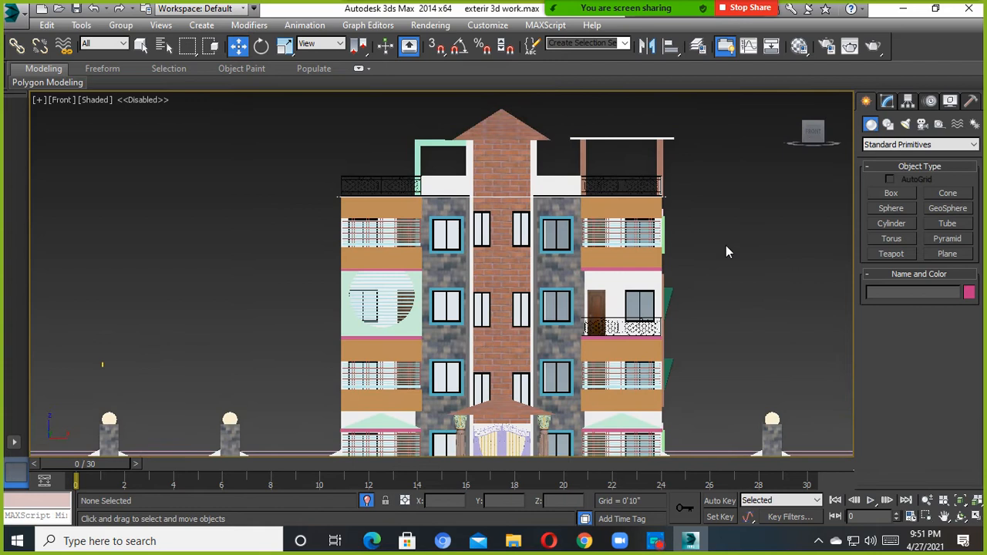
Switch to SketchUp by searching for it in Windows, and dismiss the update notice.
left_click(277, 536)
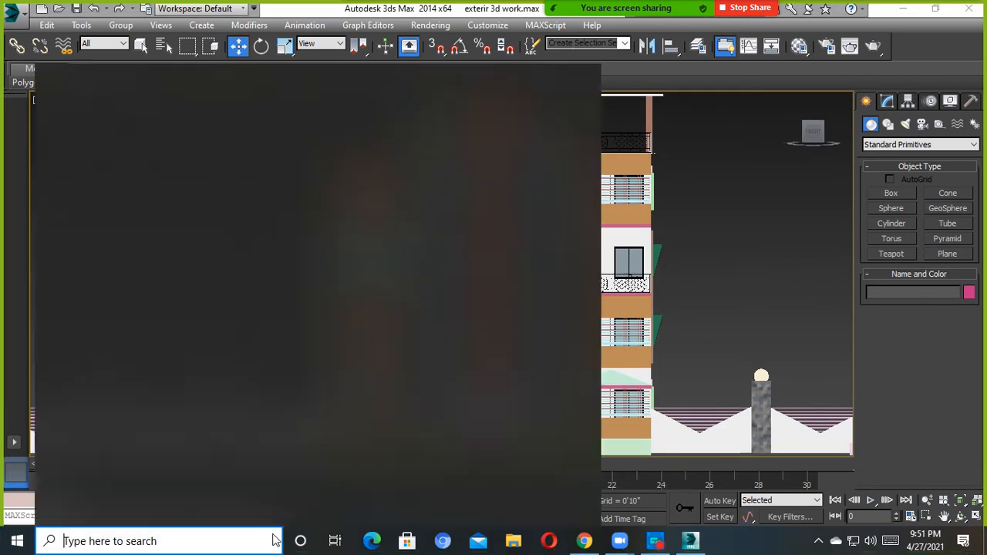
type("ske")
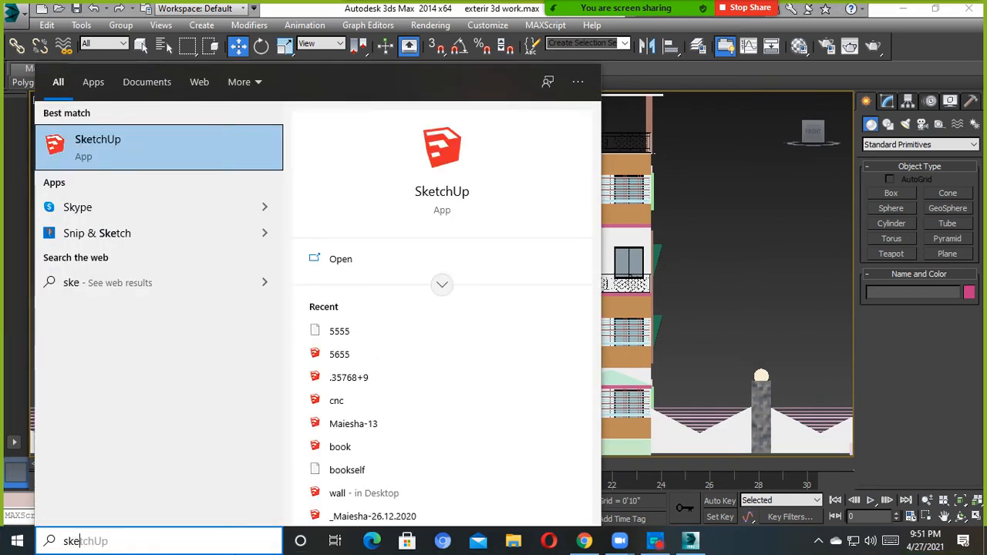
left_click(162, 153)
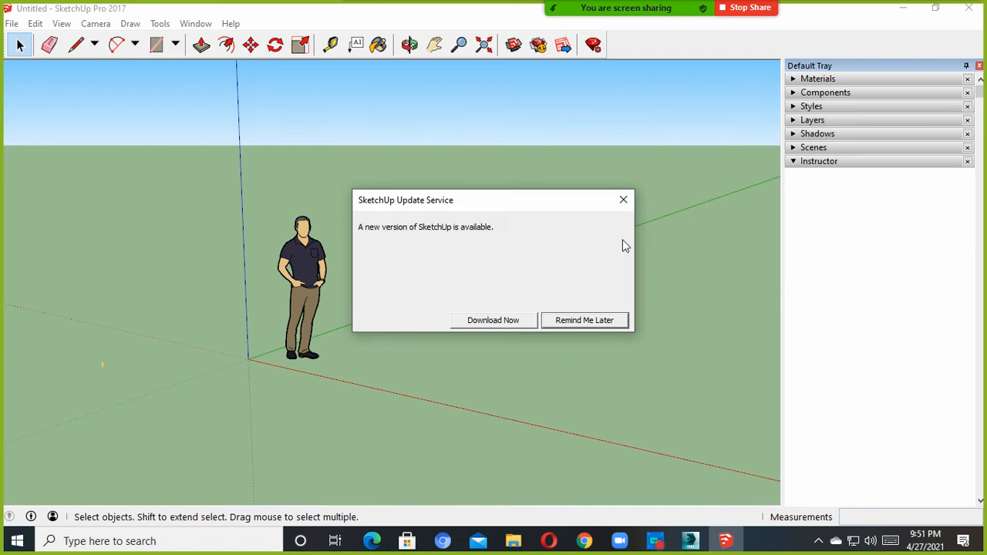
left_click(624, 202)
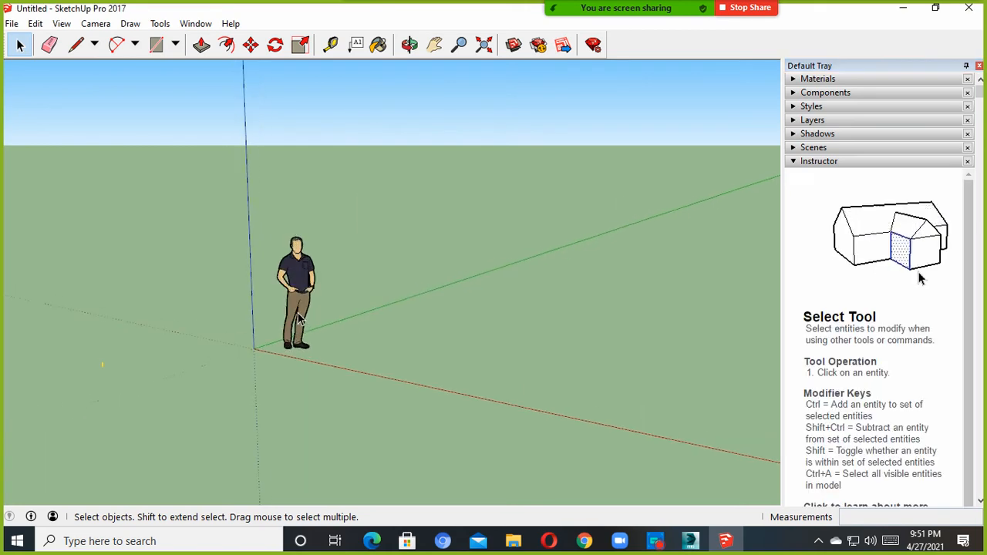
Delete the default person figure from the new SketchUp model.
left_click(307, 282)
left_click_drag(199, 461, 198, 460)
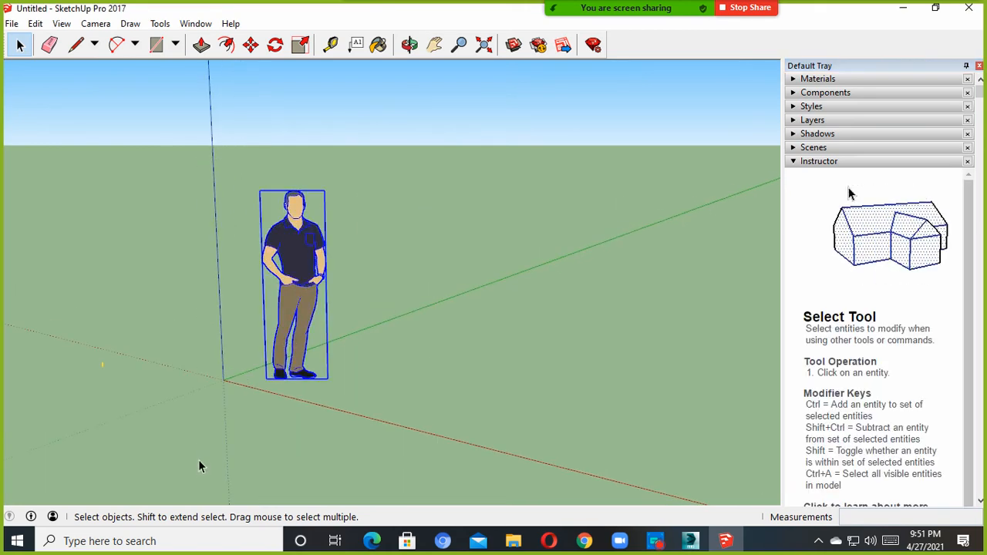
key("Delete")
scroll(263, 406, "down", 2)
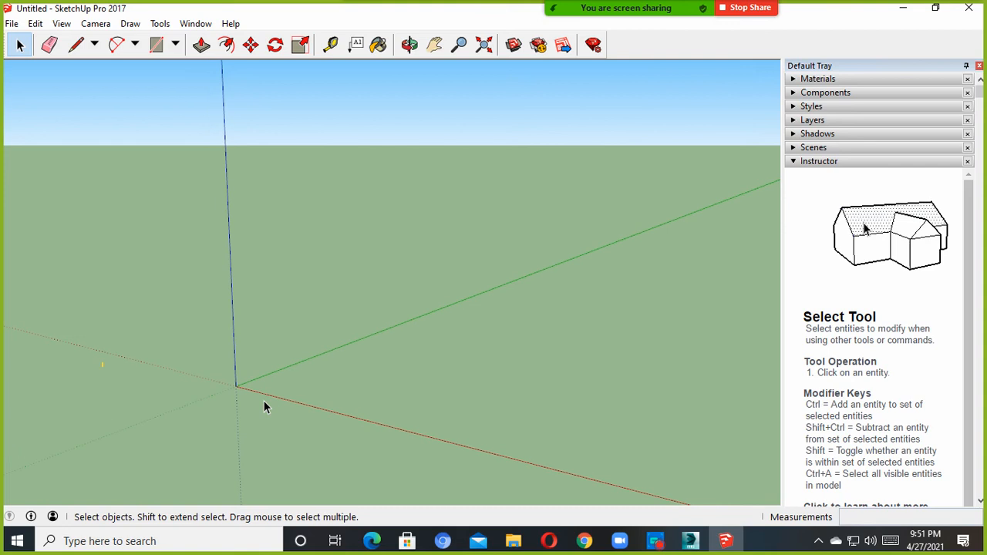
scroll(274, 370, "down", 3)
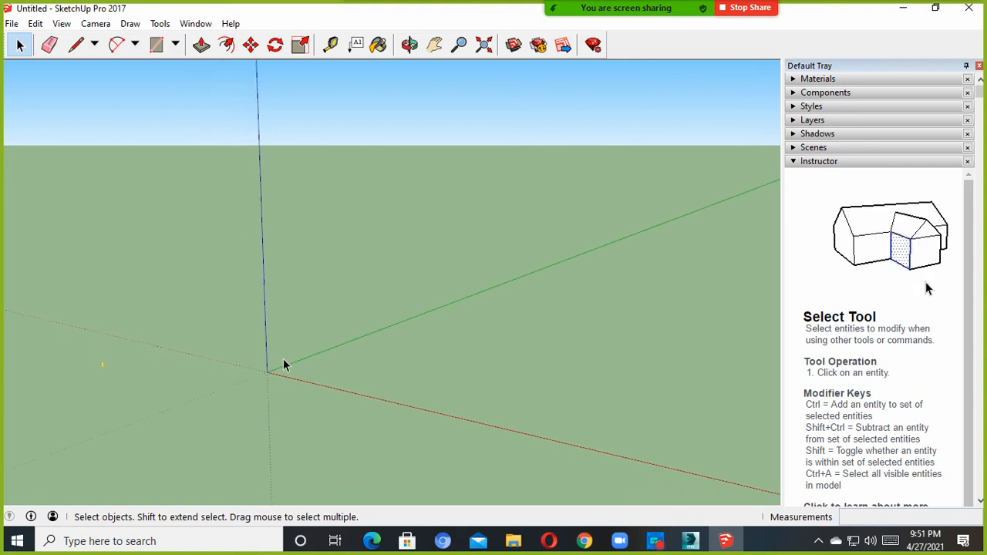
scroll(273, 402, "down", 1)
scroll(630, 335, "down", 1)
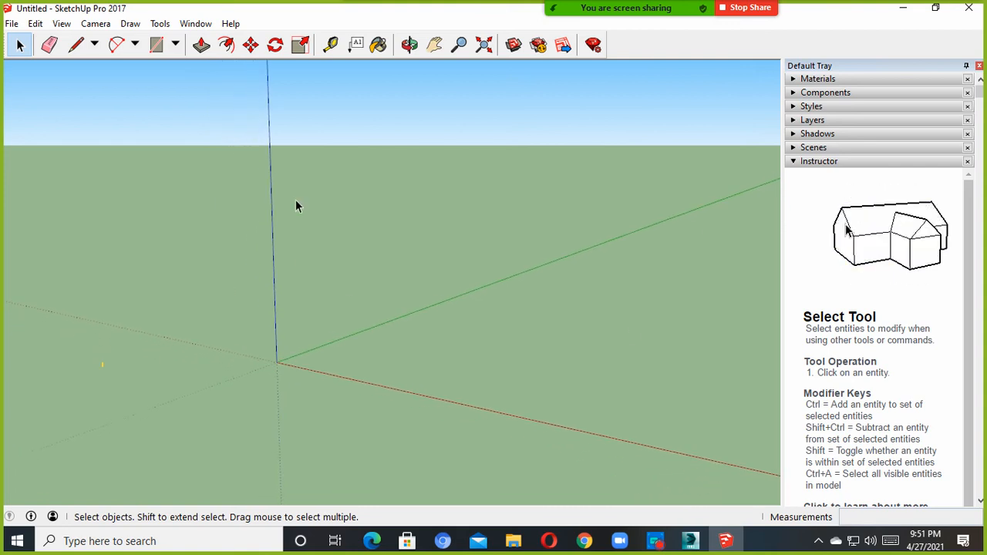
scroll(121, 278, "down", 2)
middle_click_drag(121, 277, 403, 332)
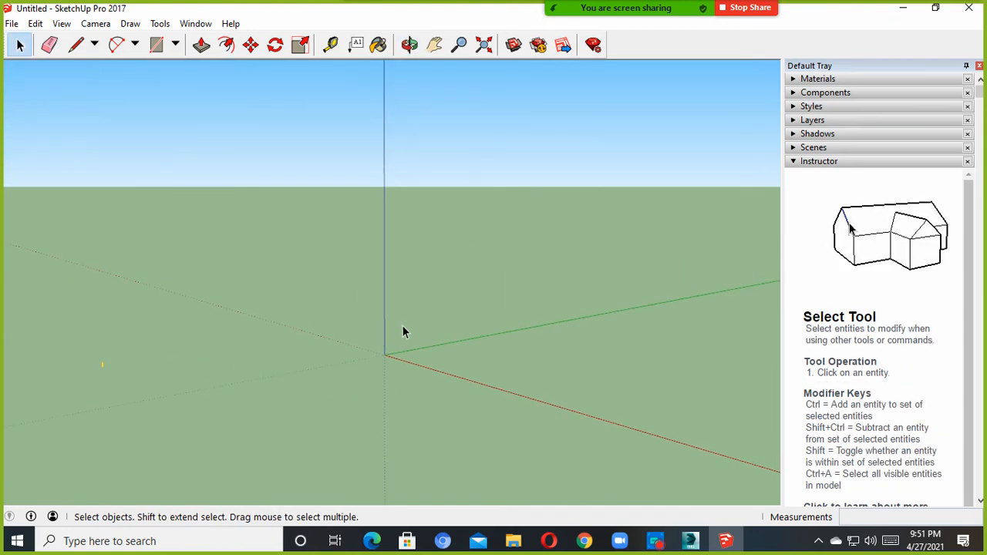
middle_click_drag(342, 355, 379, 315)
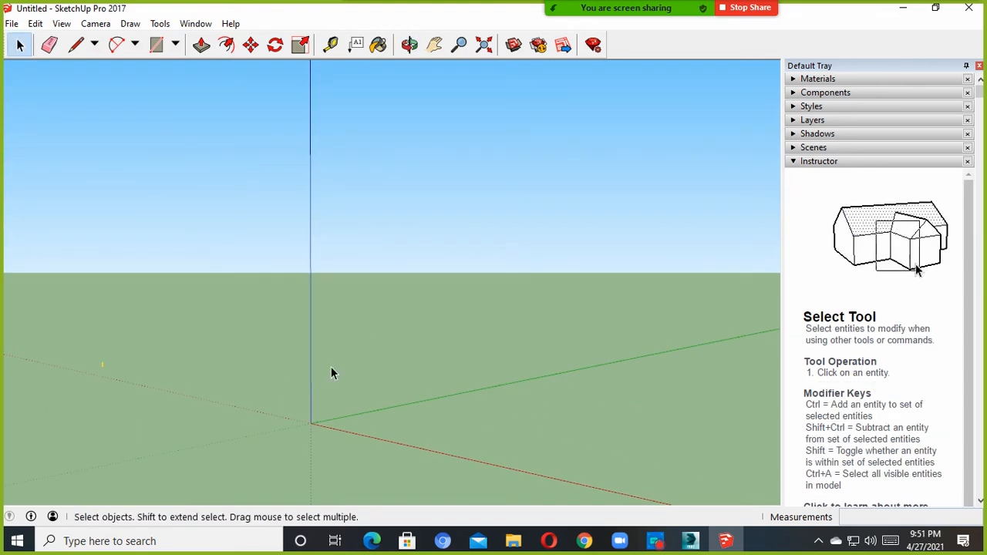
middle_click_drag(332, 372, 576, 270)
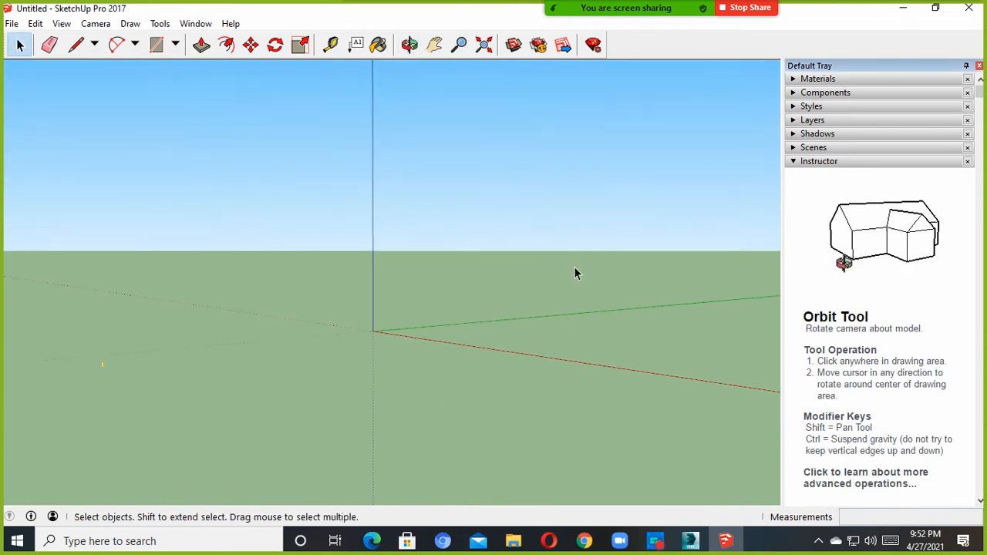
left_click(12, 23)
left_click(460, 171)
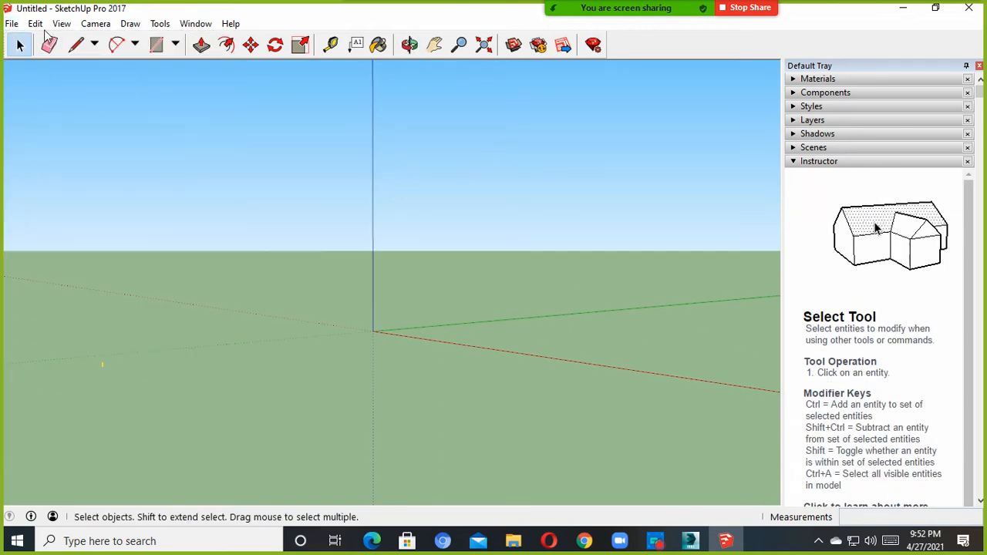
middle_click_drag(446, 182, 268, 183)
Open the 3D Warehouse to get models.
left_click(9, 23)
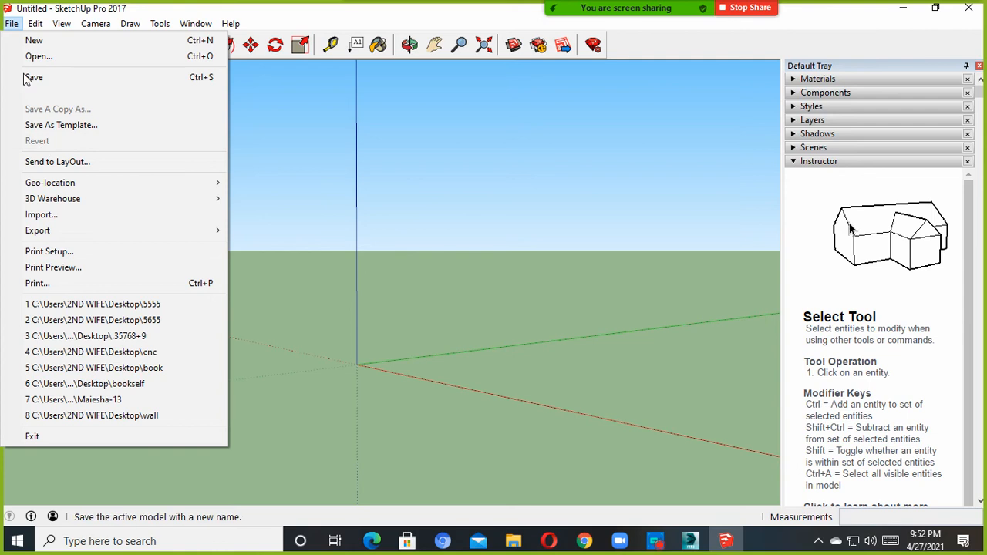
mouse_move(71, 204)
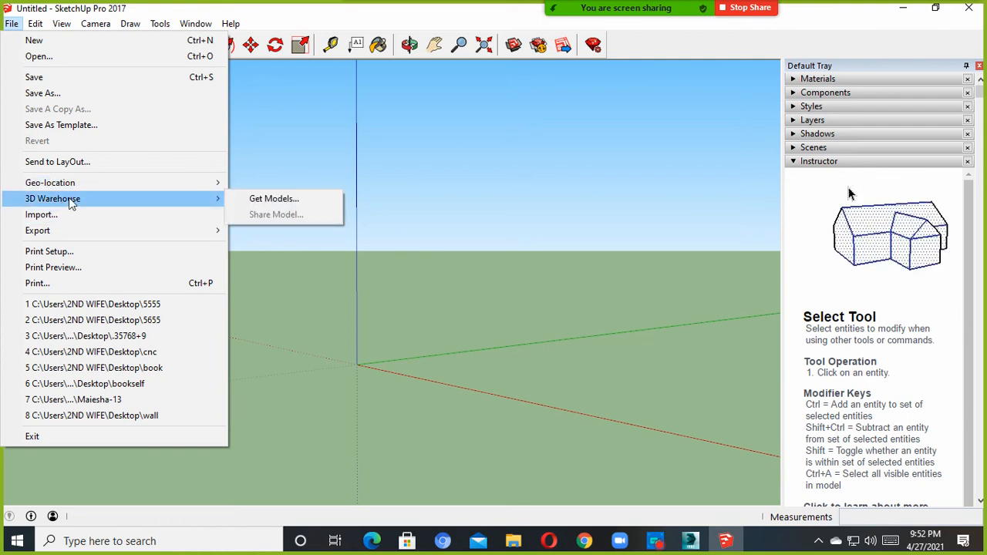
left_click(260, 200)
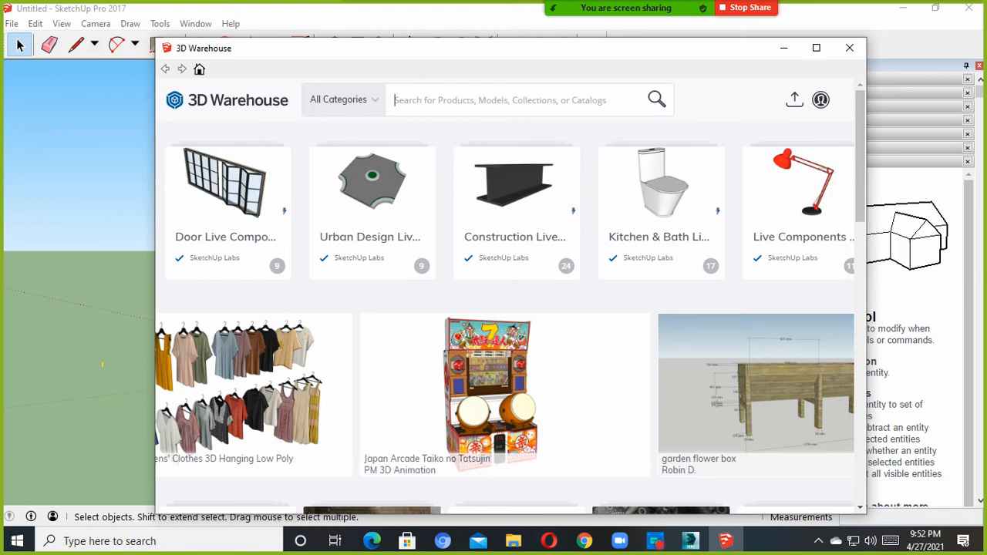
scroll(466, 178, "down", 3)
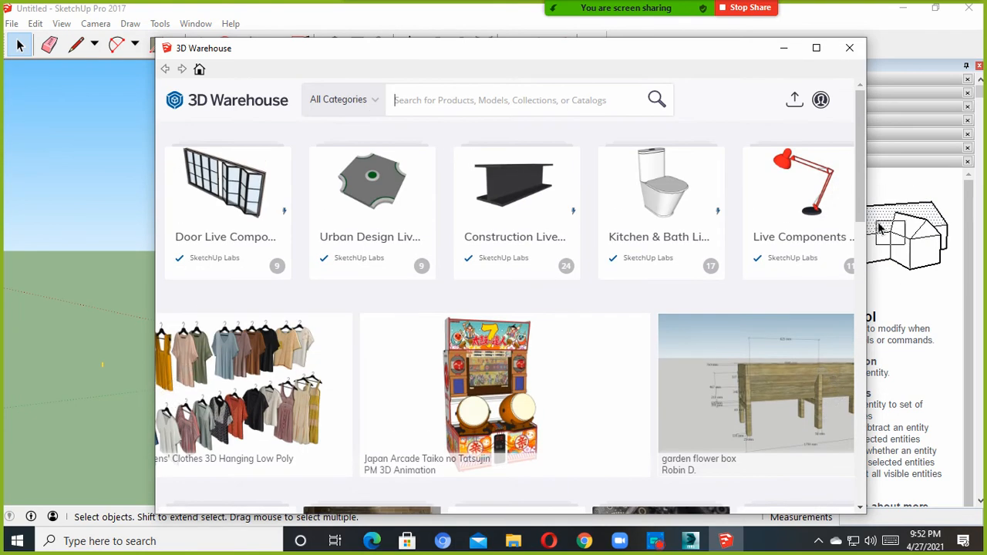
Search the 3D Warehouse for "car" and look through the results limited to models.
left_click(429, 101)
type("car")
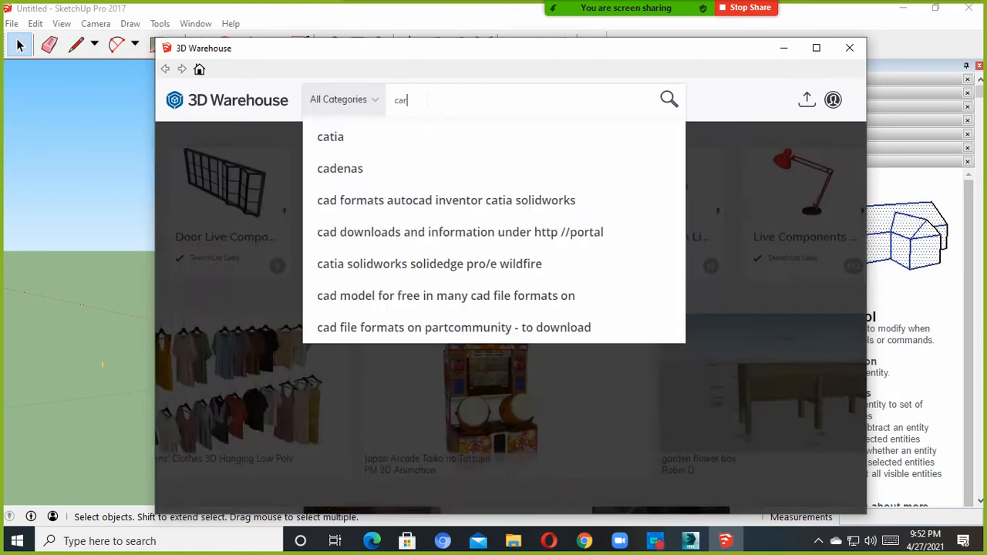
key("Return")
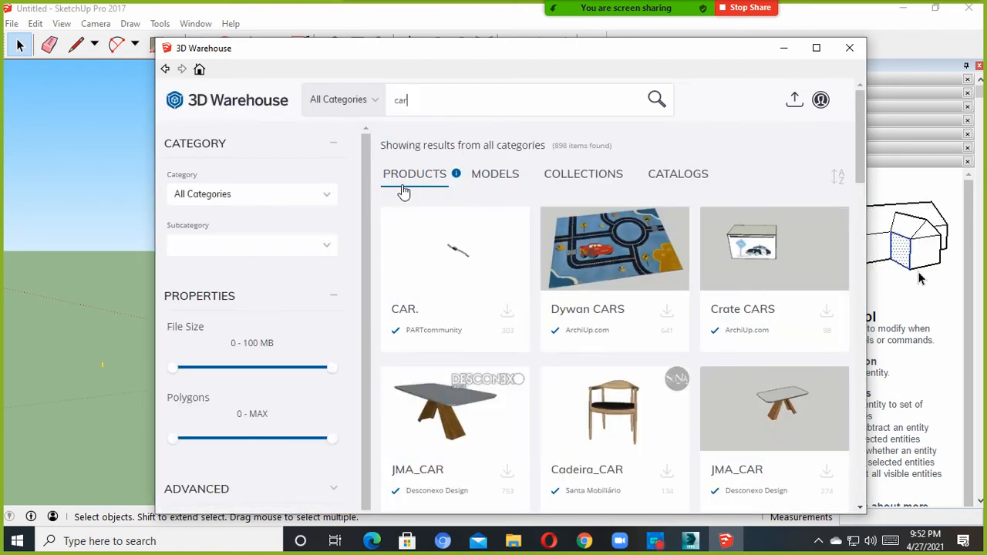
left_click(494, 175)
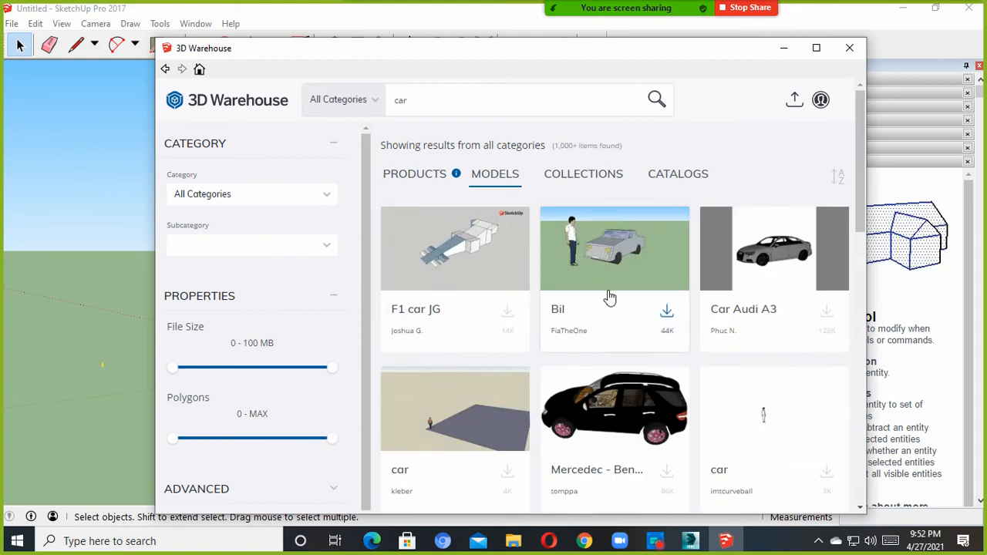
scroll(609, 294, "down", 1)
scroll(609, 294, "down", 15)
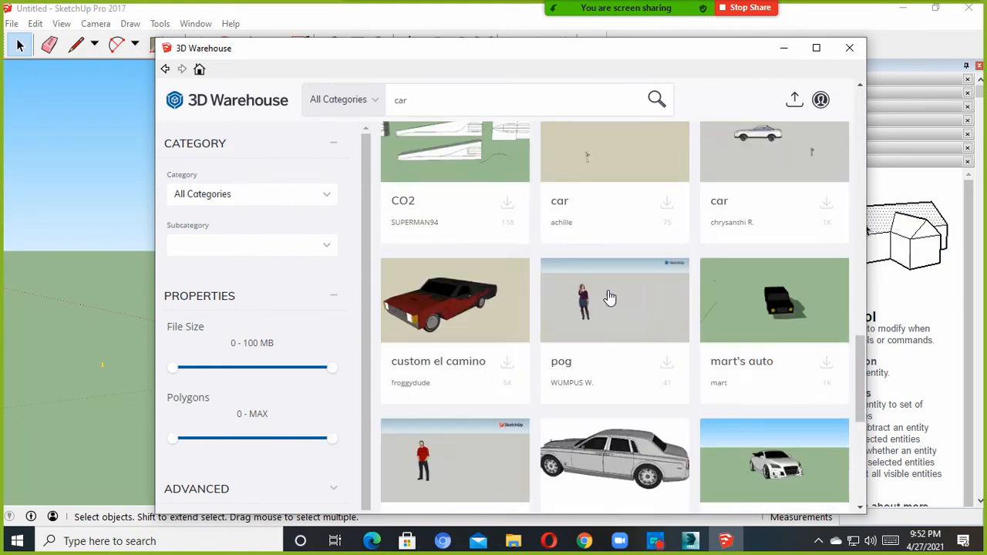
scroll(609, 331, "up", 15)
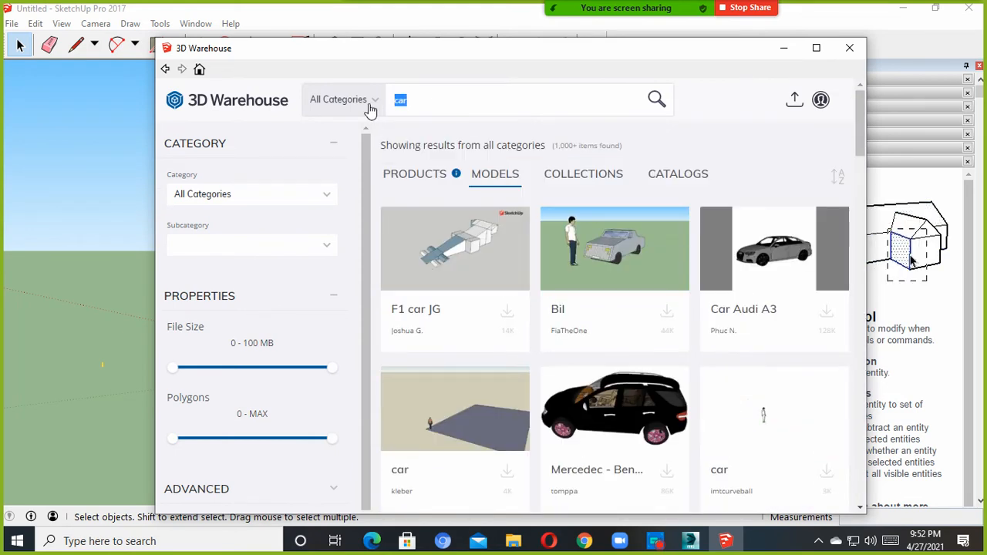
Replace the search term with "porch", run the search, and maximize the 3D Warehouse window.
key("BackSpace")
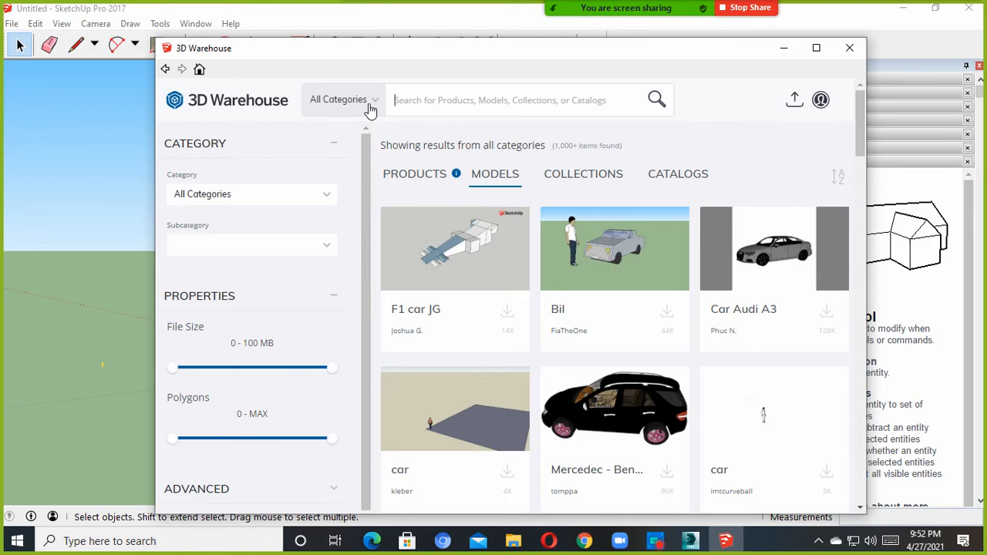
type("porch")
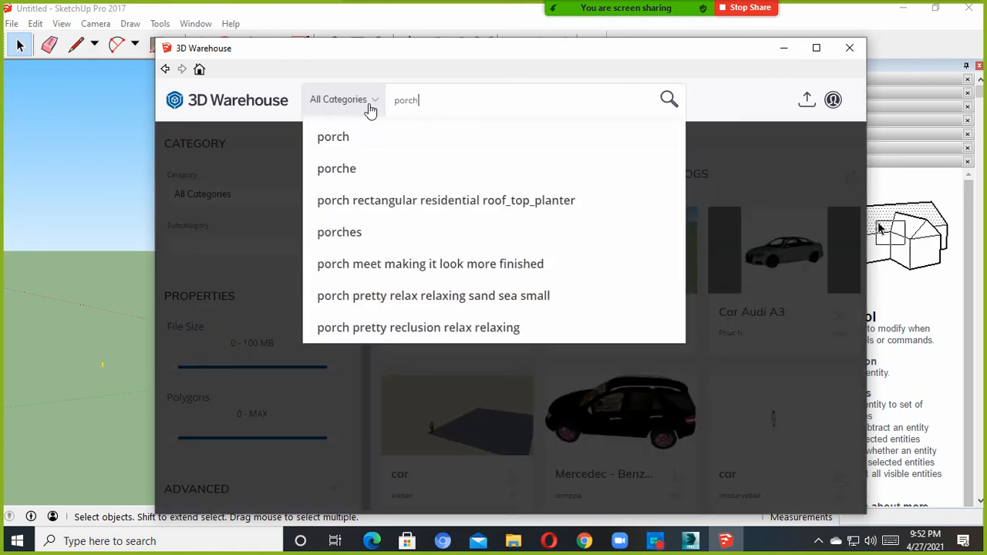
key("Return")
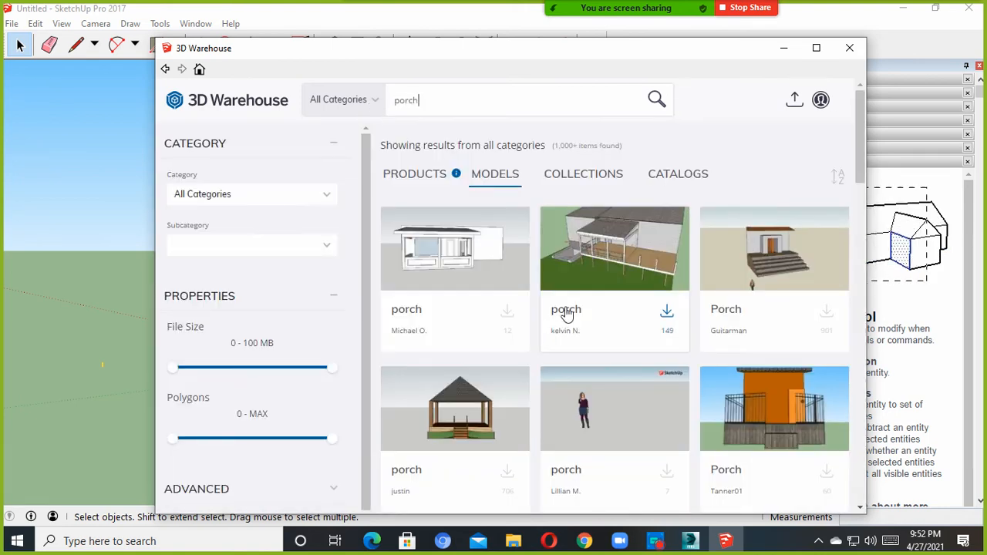
scroll(566, 313, "down", 3)
left_click(816, 48)
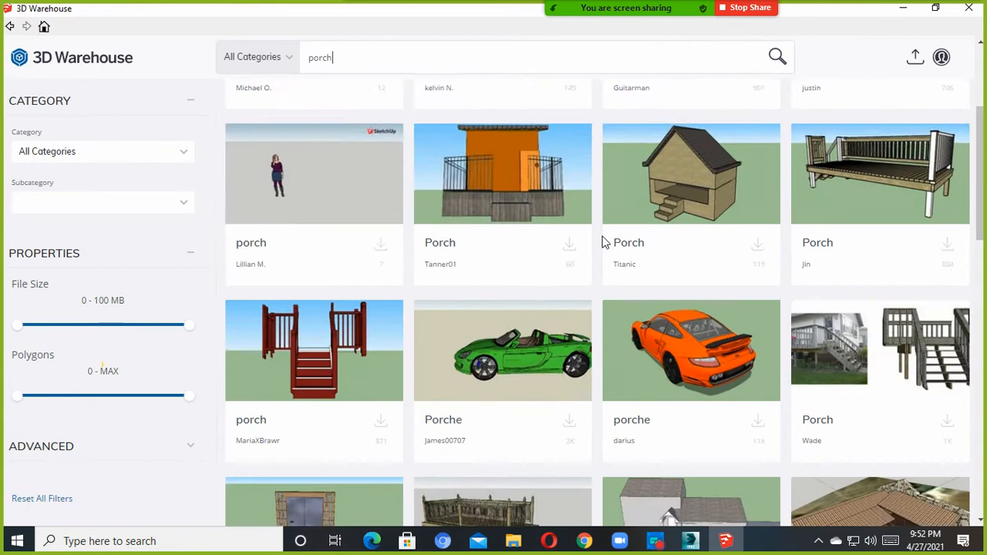
Look through the porch models and open the details of the white Porch with arches and columns.
scroll(604, 240, "down", 5)
scroll(603, 241, "down", 8)
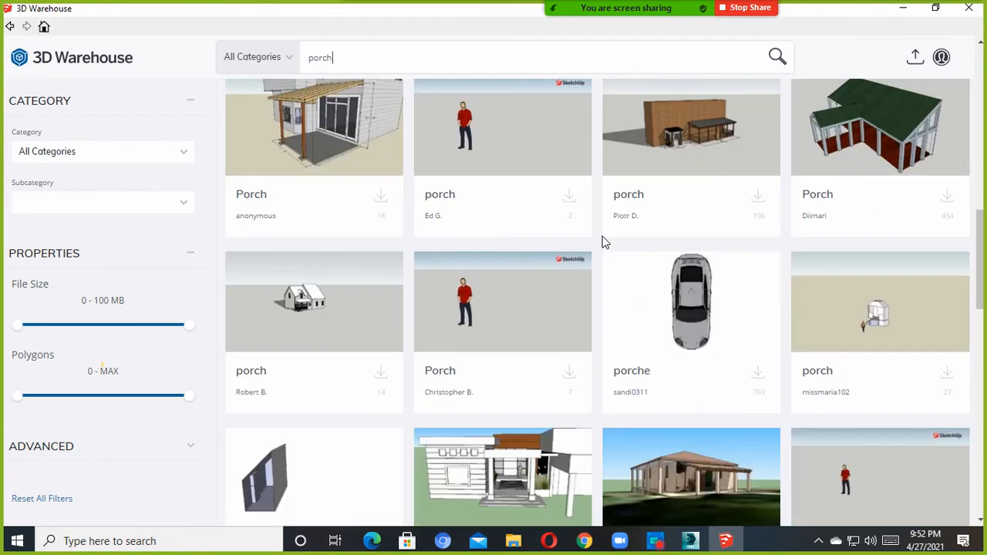
scroll(677, 242, "down", 6)
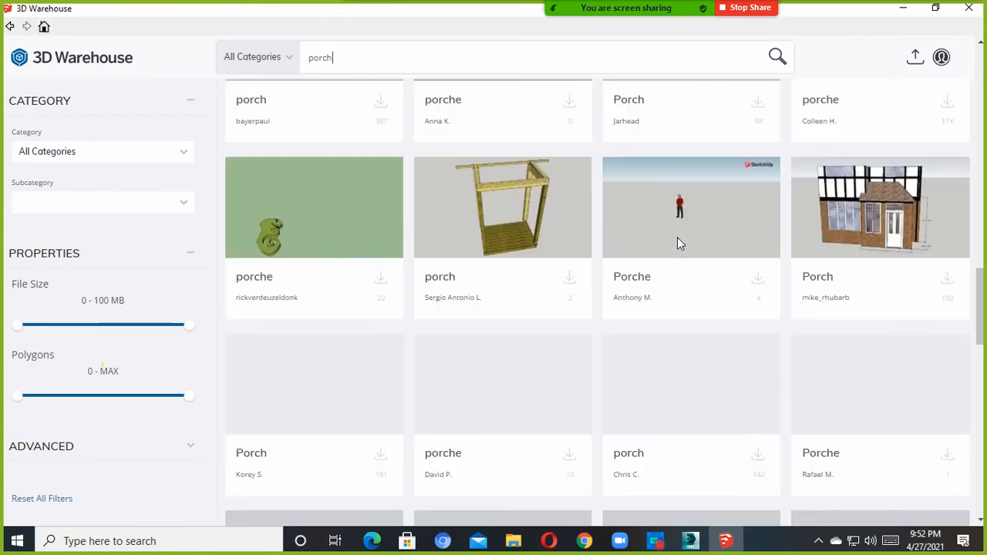
scroll(679, 242, "down", 5)
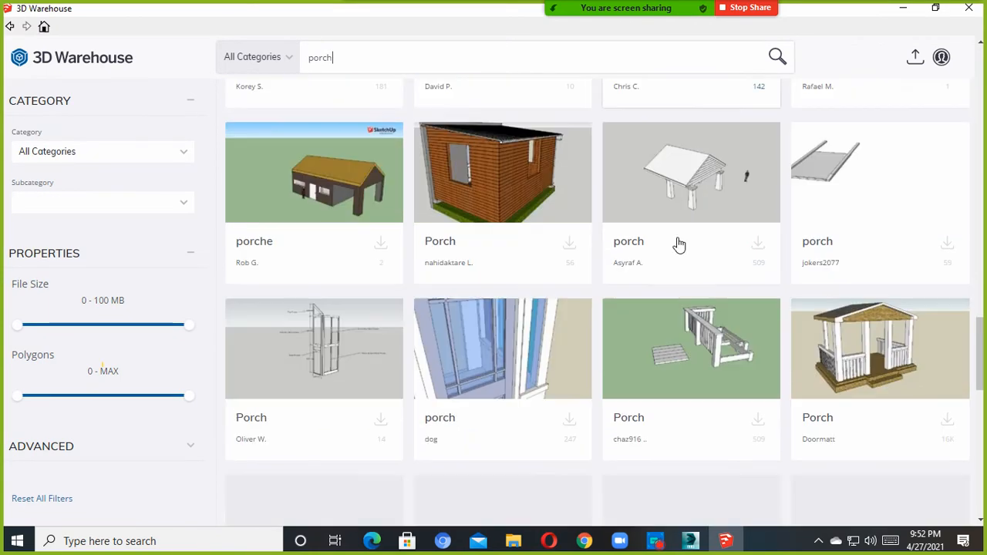
scroll(881, 271, "down", 8)
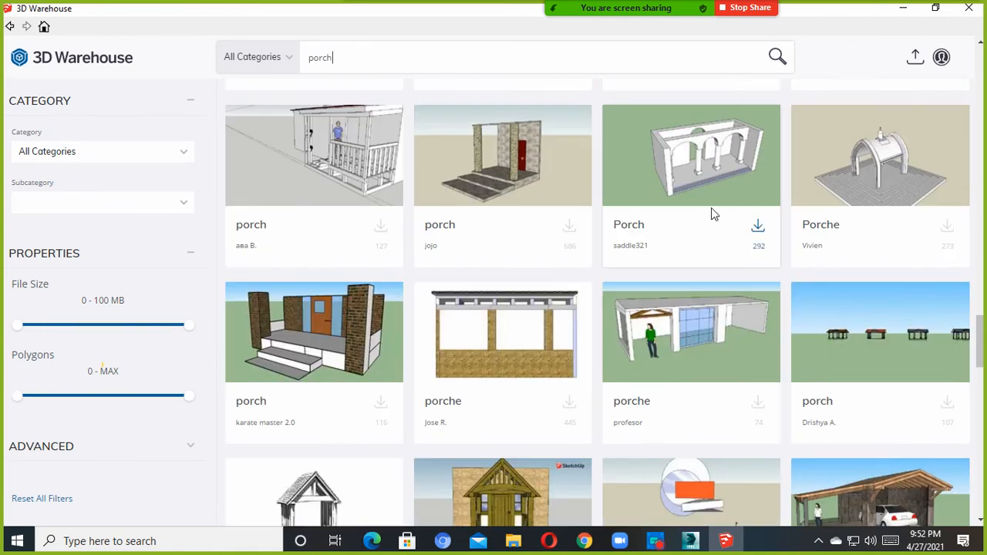
left_click(708, 176)
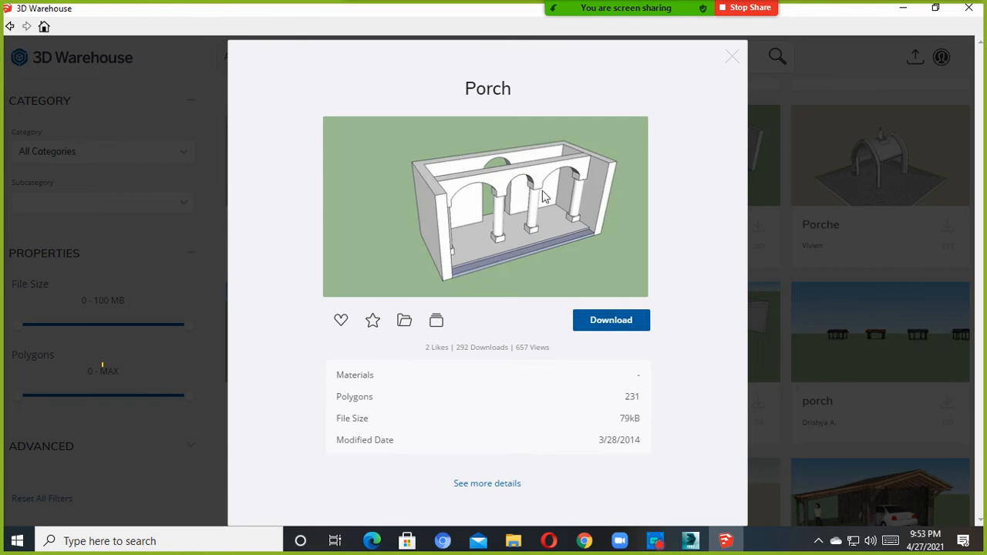
Request the download of the arched Porch and submit the account's e-mail address on the Trimble sign-in page.
left_click(609, 320)
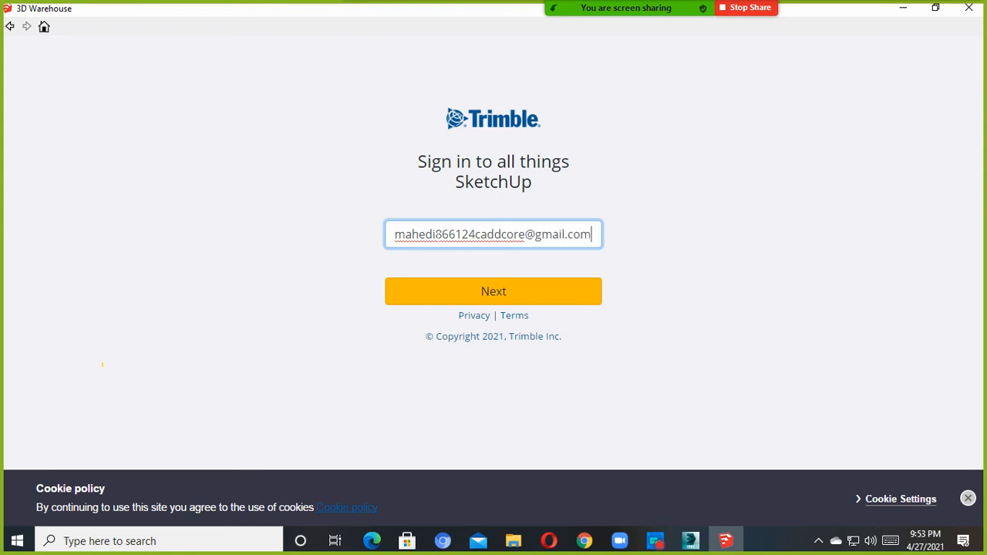
key("Return")
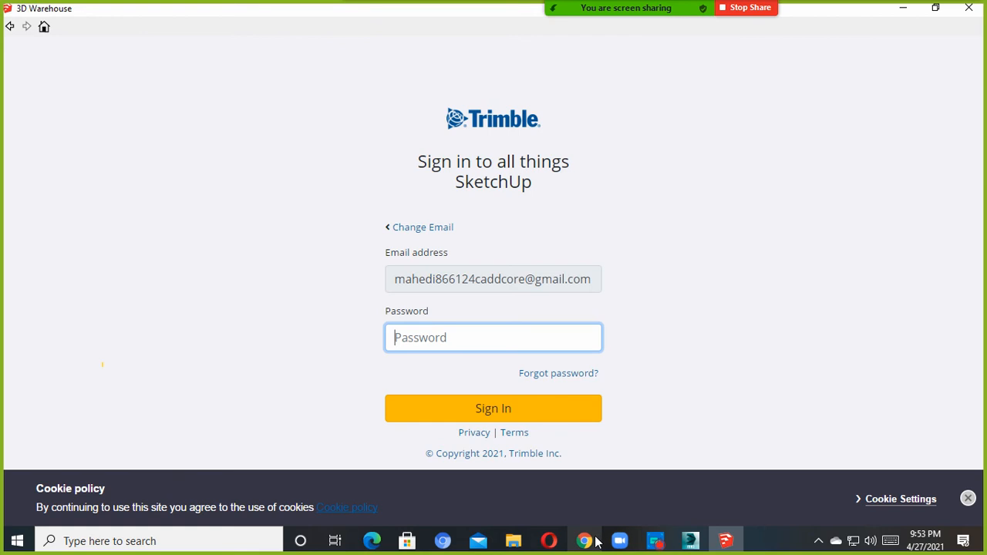
Switch to Chrome, close the open Facebook chat windows, and open the self-addressed conversation from the Messenger list.
left_click(585, 541)
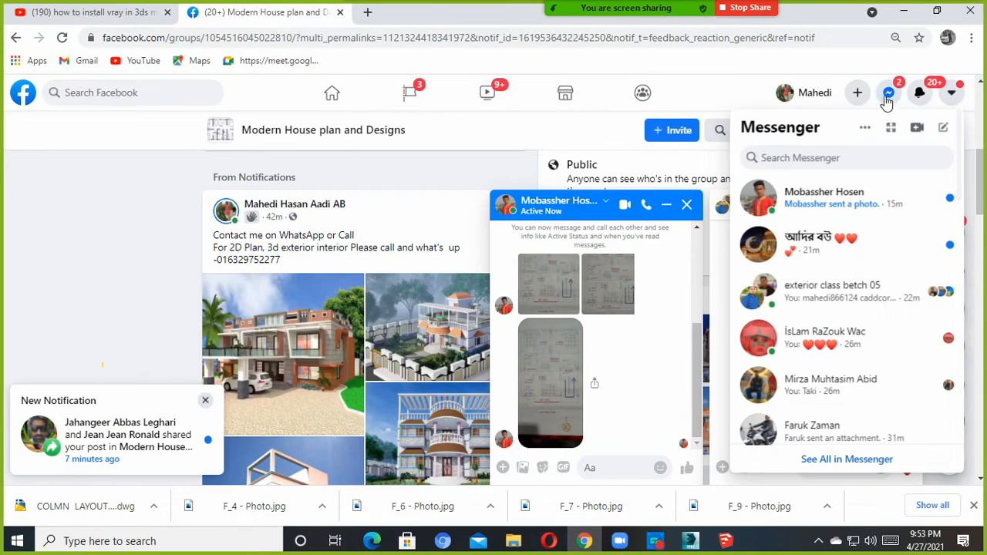
left_click(888, 98)
left_click(686, 204)
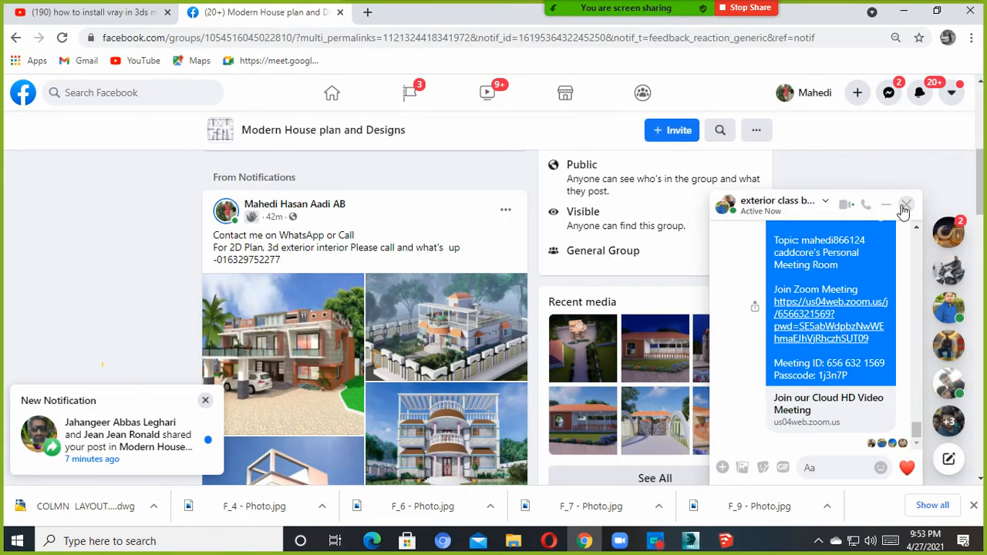
left_click(907, 205)
left_click(889, 93)
scroll(851, 287, "down", 6)
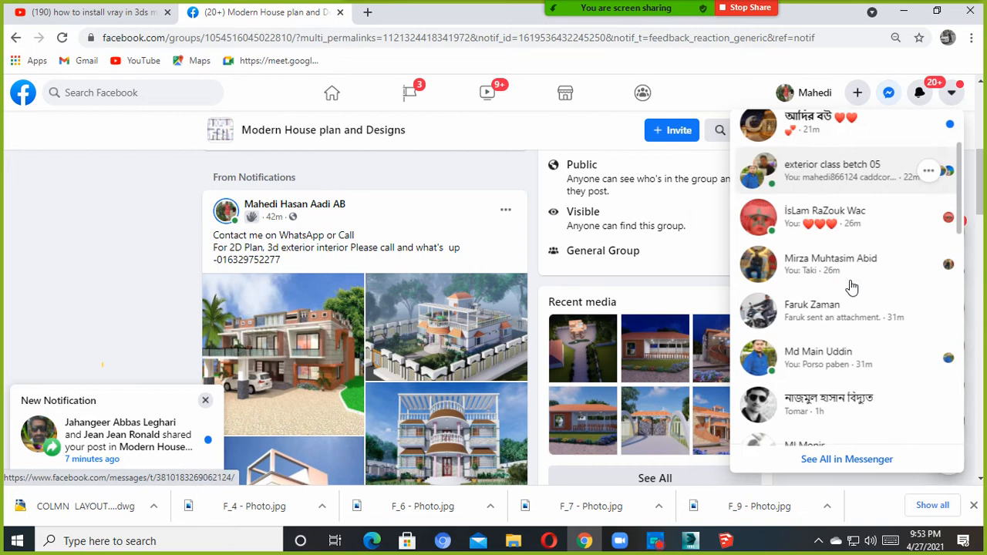
scroll(851, 287, "down", 5)
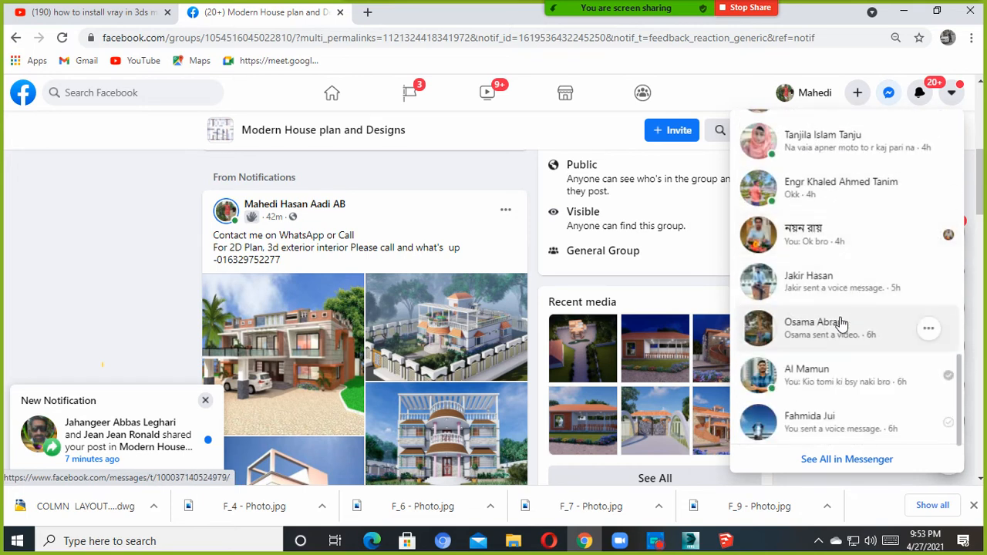
scroll(845, 309, "down", 5)
scroll(841, 324, "down", 3)
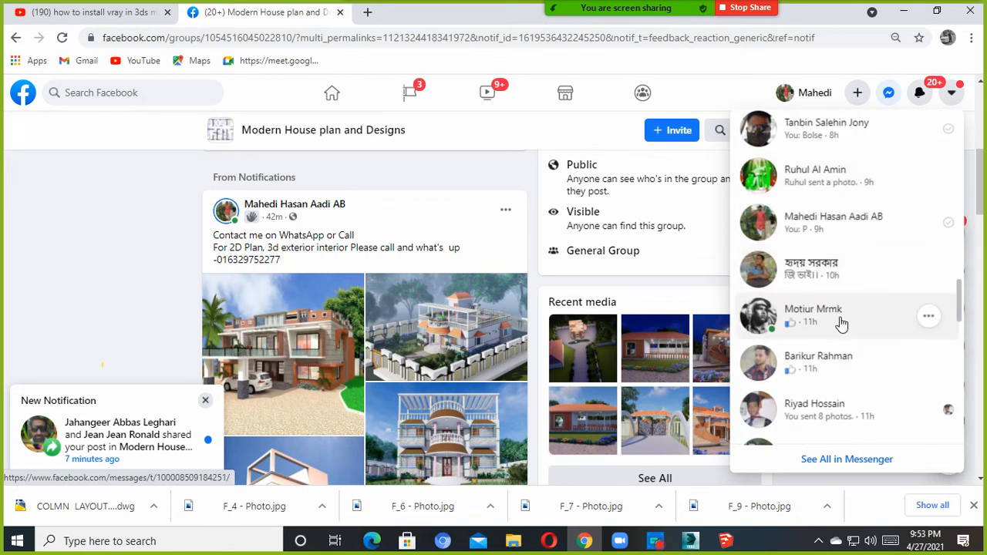
left_click(820, 225)
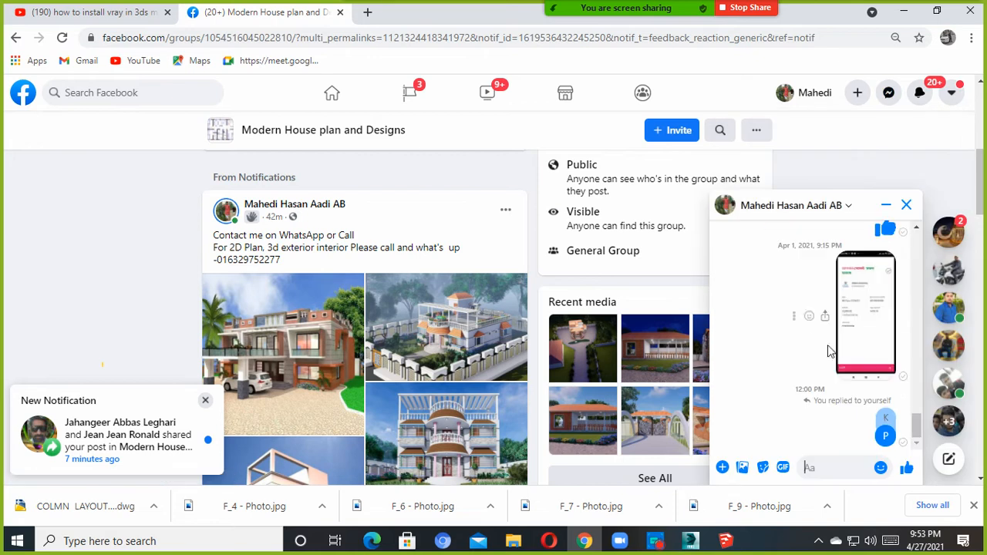
Find the saved SketchUp password in the older chat messages and copy it.
scroll(887, 386, "up", 5)
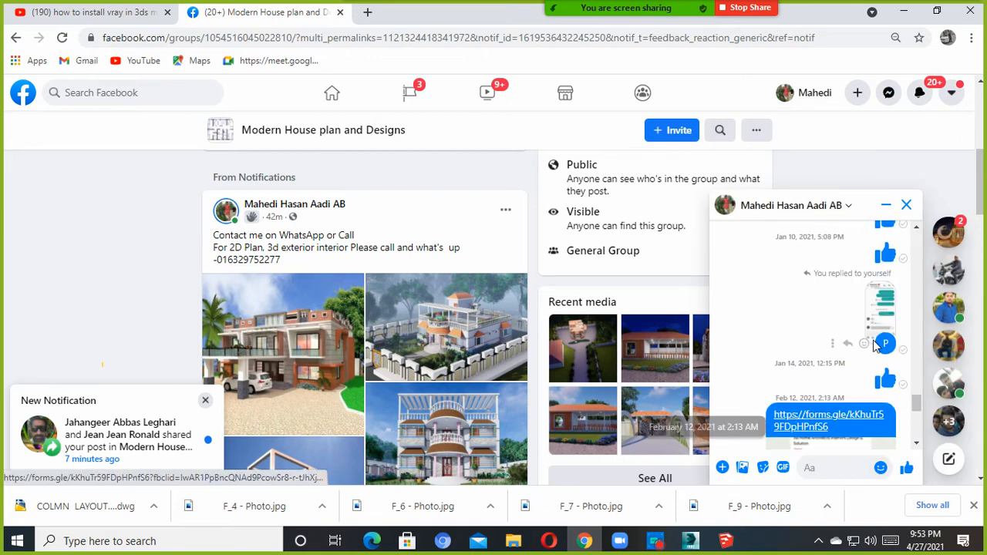
scroll(876, 348, "up", 5)
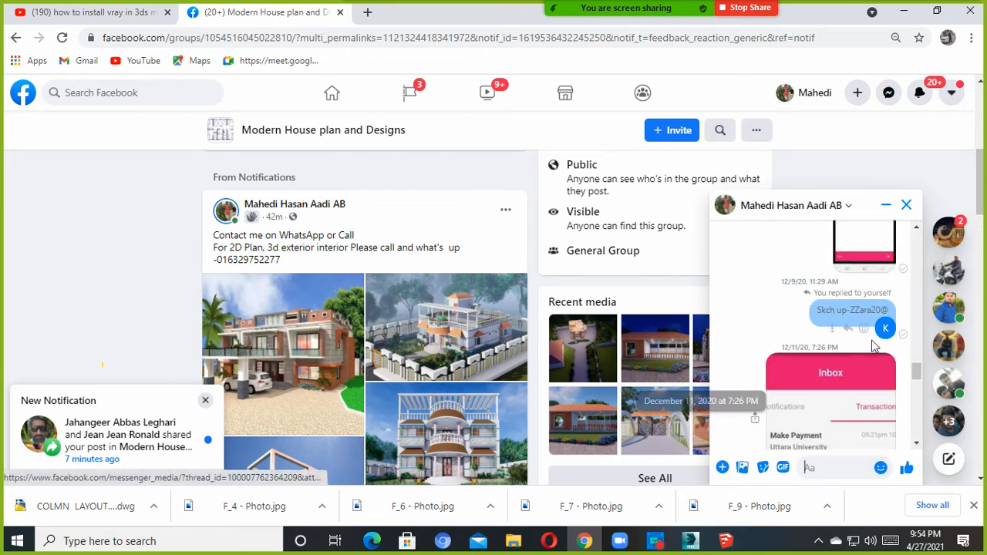
left_click_drag(850, 309, 886, 309)
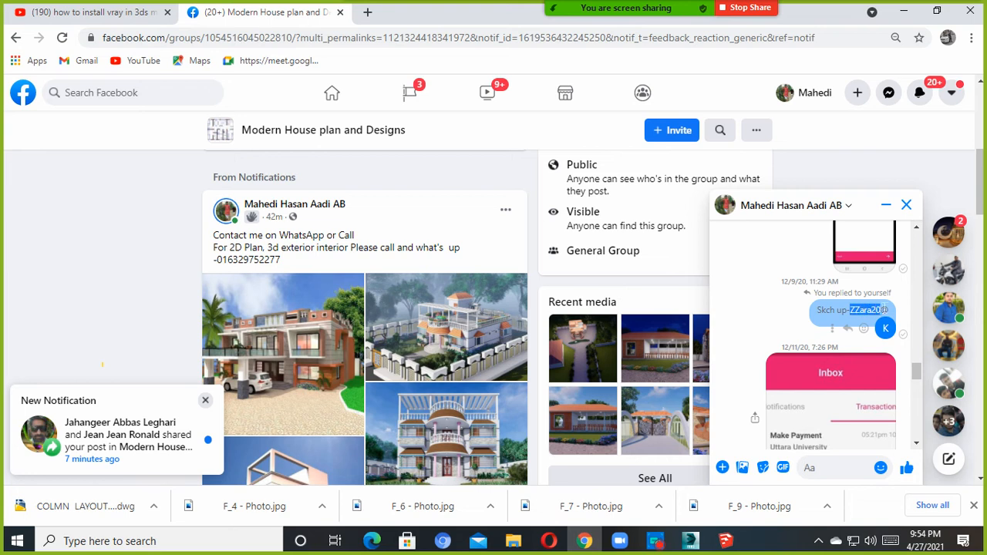
right_click(875, 312)
left_click(868, 324)
Return to the 3D Warehouse sign-in page, enter the account password, sign in, and ignore the extension updates notice.
left_click(903, 11)
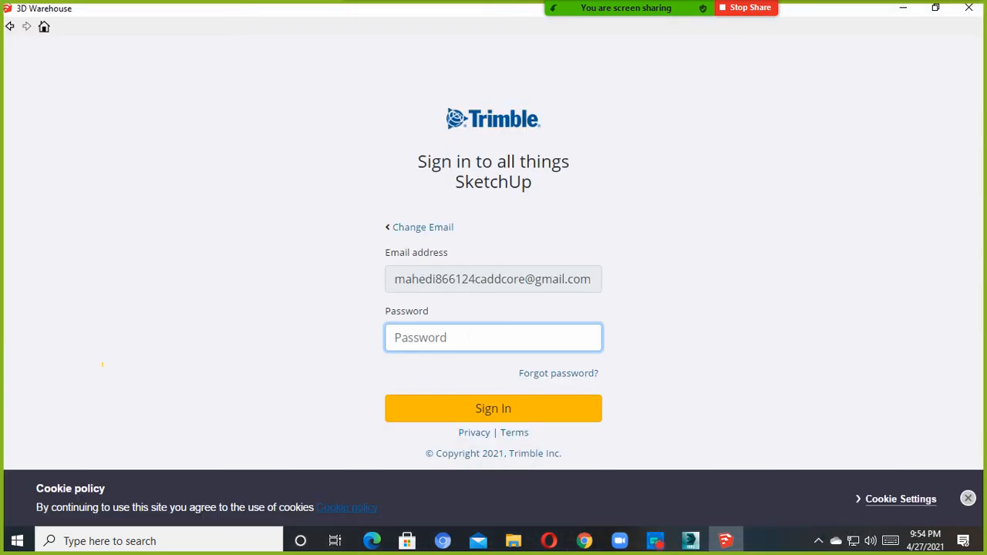
left_click(525, 413)
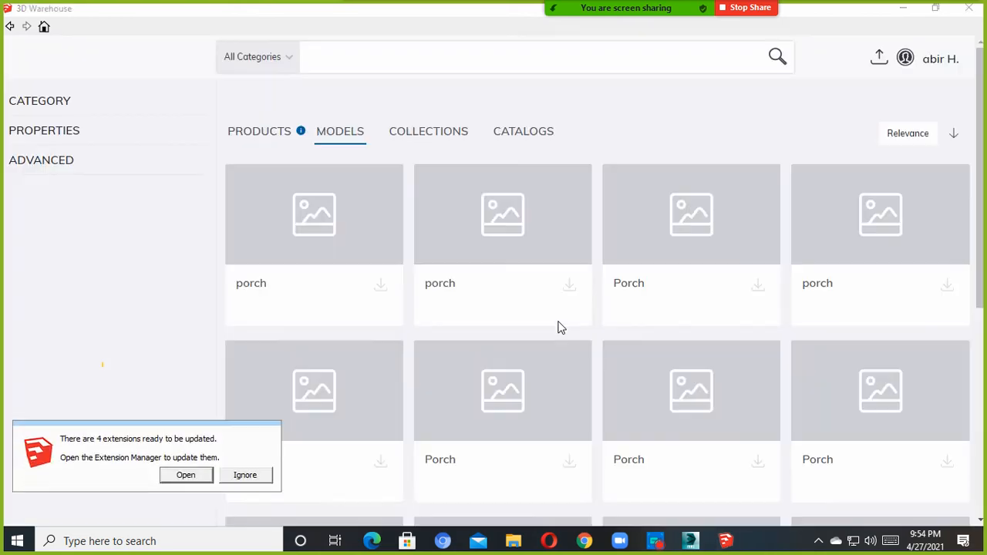
left_click(246, 480)
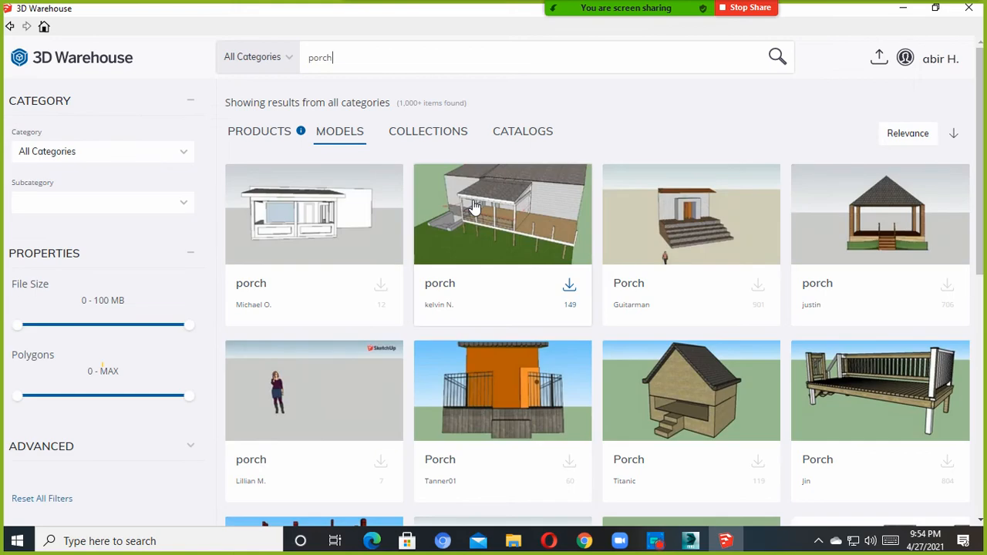
Browse the porch search results and open the white Porch model with the three arches and columns.
scroll(730, 265, "down", 2)
scroll(730, 265, "up", 2)
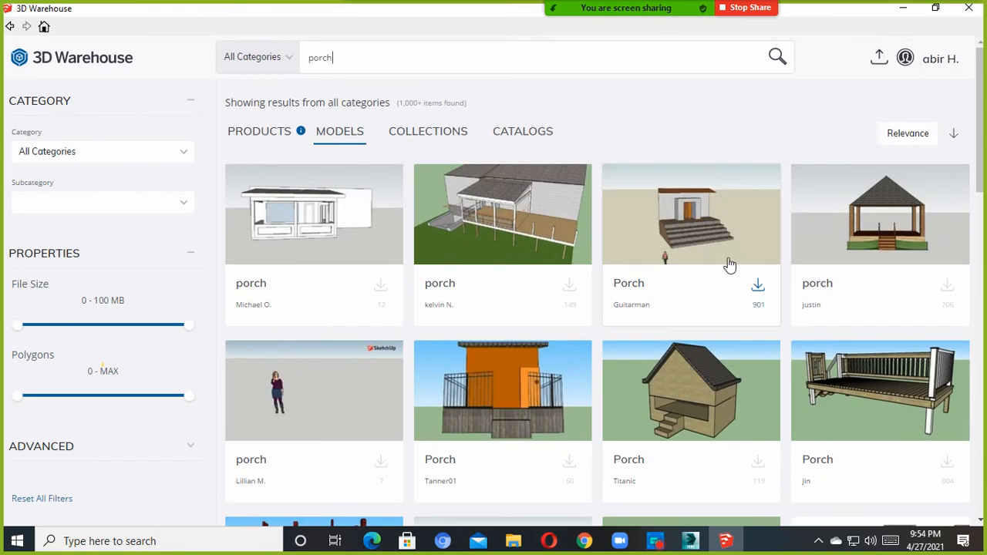
left_click(936, 66)
scroll(647, 234, "down", 10)
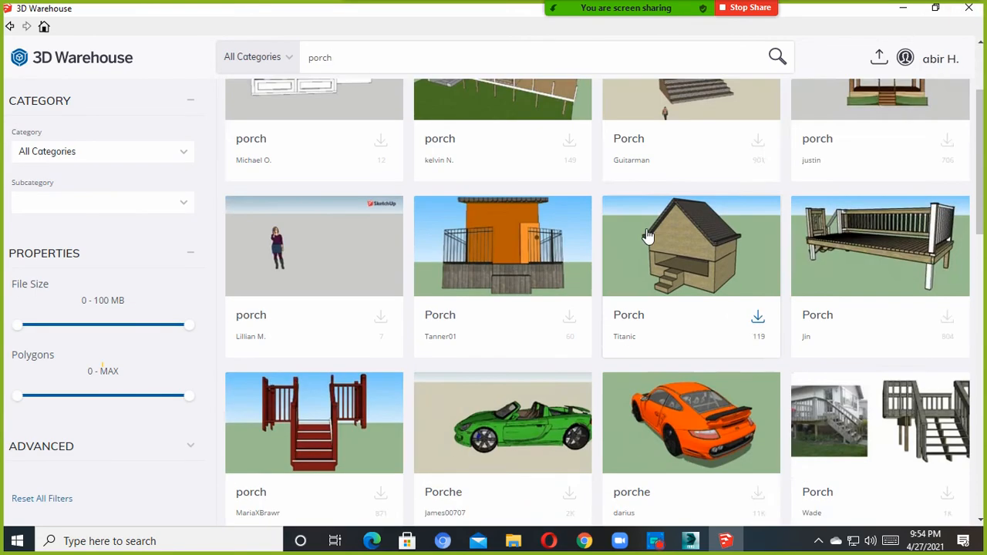
scroll(794, 311, "down", 8)
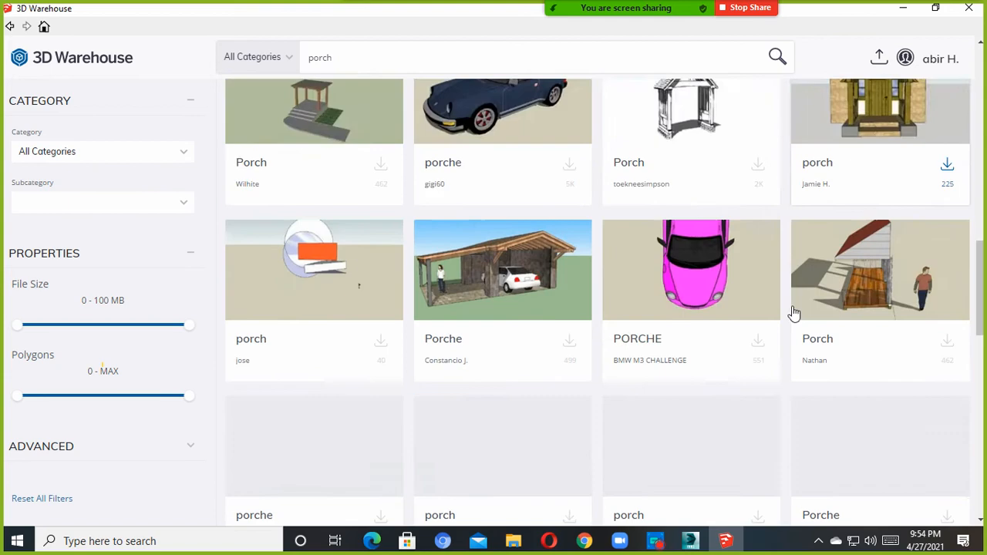
scroll(795, 317, "down", 4)
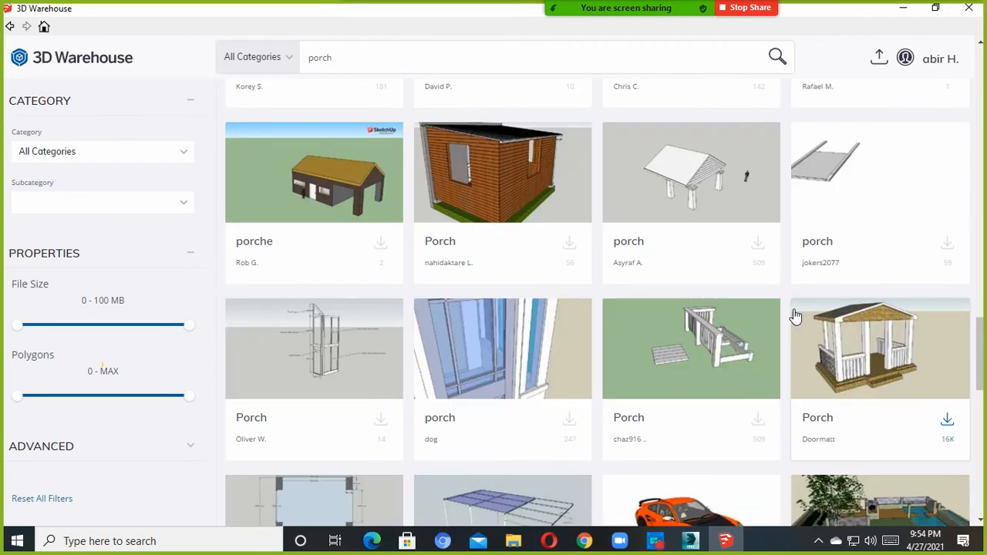
scroll(867, 339, "down", 8)
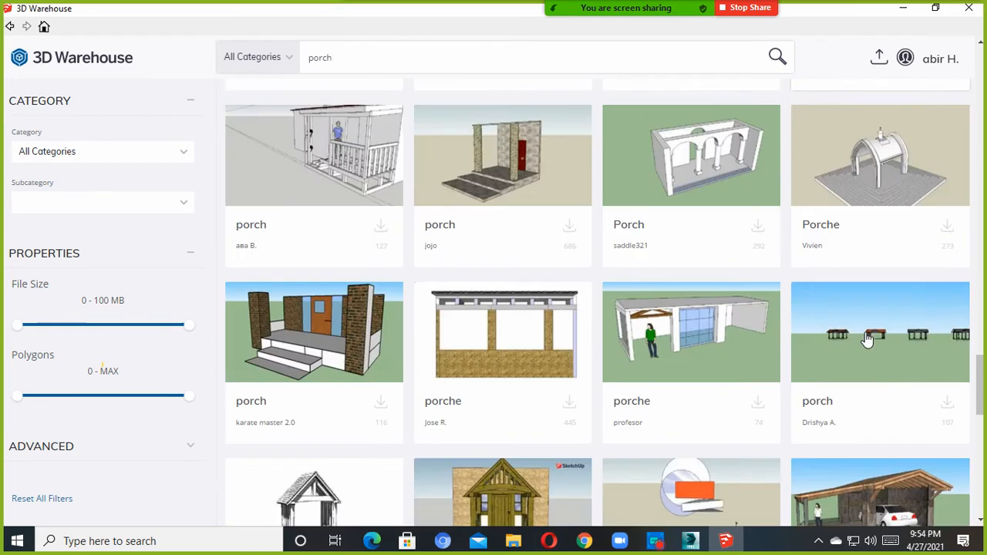
left_click(726, 173)
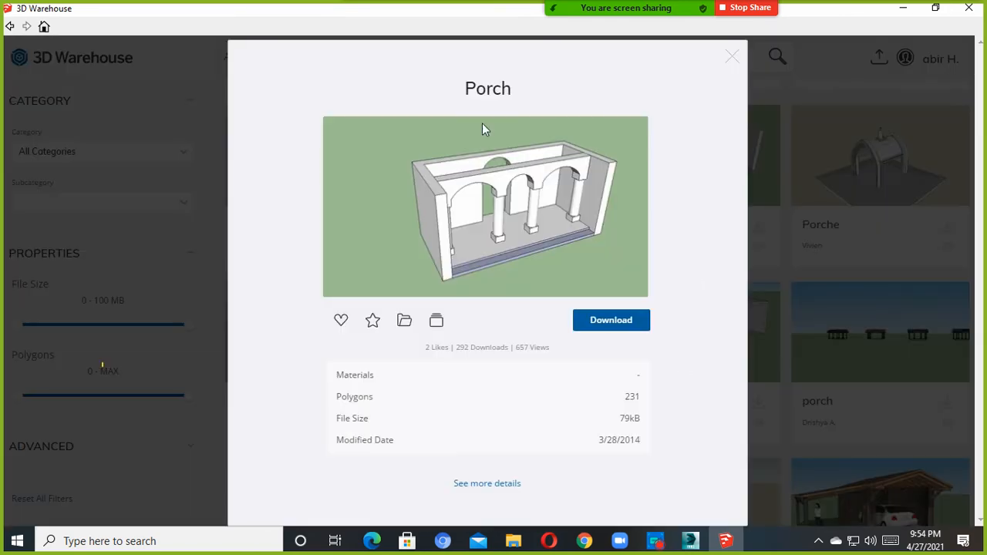
Download the arched Porch directly into the SketchUp model and place it near the origin, beside the green axis.
left_click(613, 324)
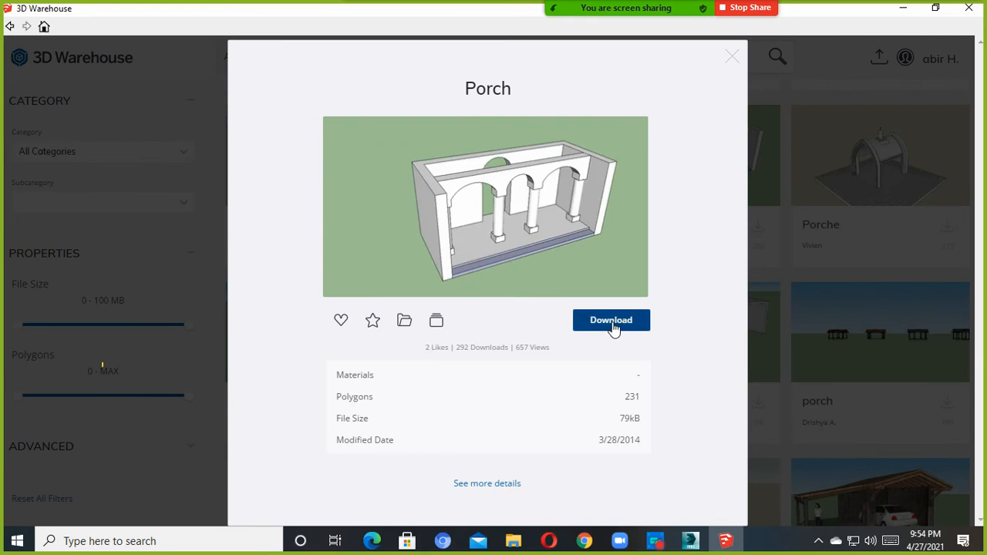
left_click(452, 301)
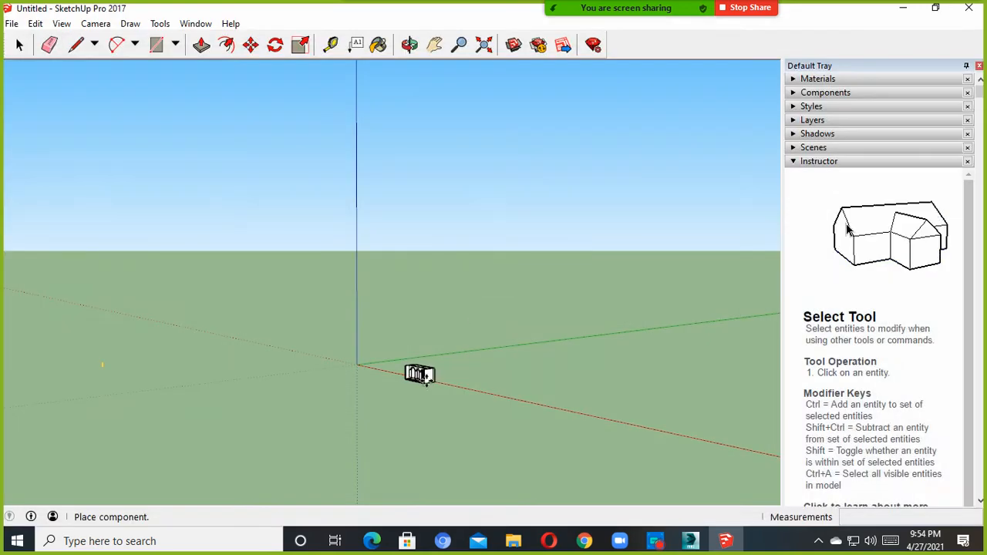
left_click(445, 360)
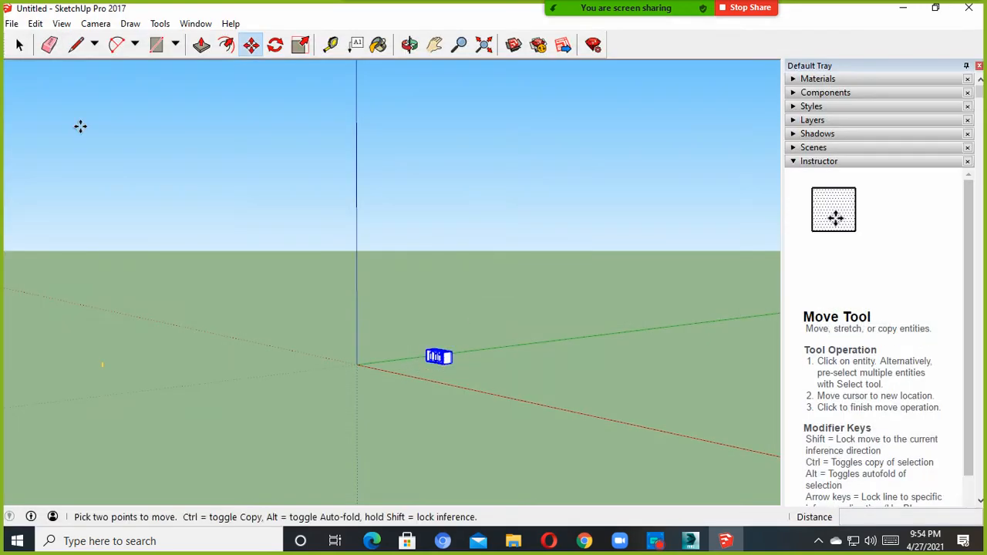
Examine the placed porch up close from the front, both sides and above.
scroll(424, 340, "up", 10)
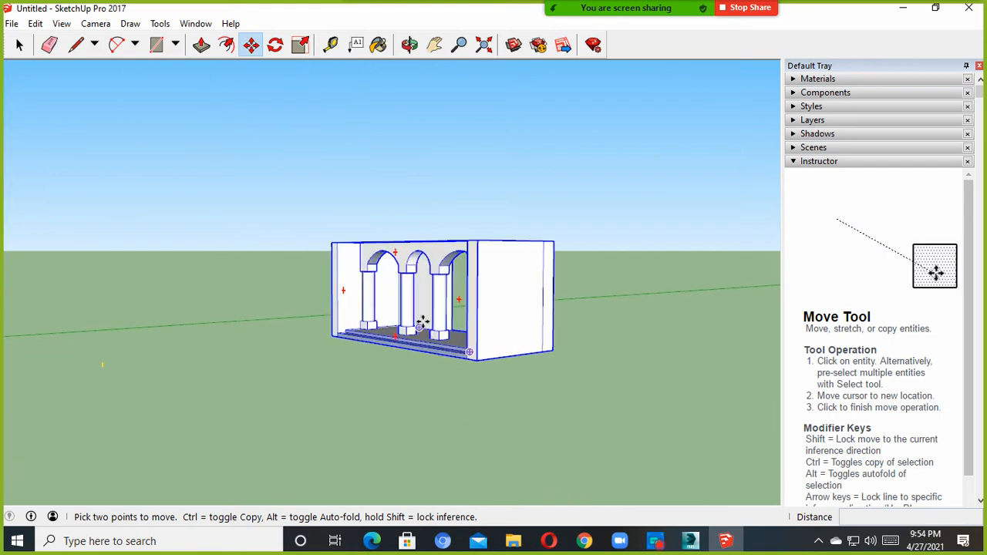
middle_click_drag(414, 322, 667, 446)
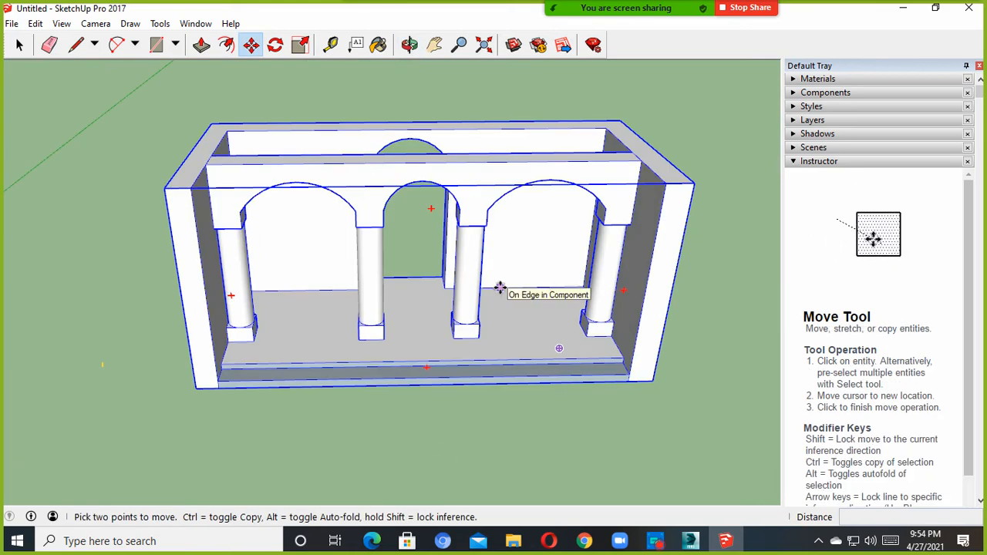
scroll(500, 287, "down", 6)
middle_click_drag(505, 327, 225, 337)
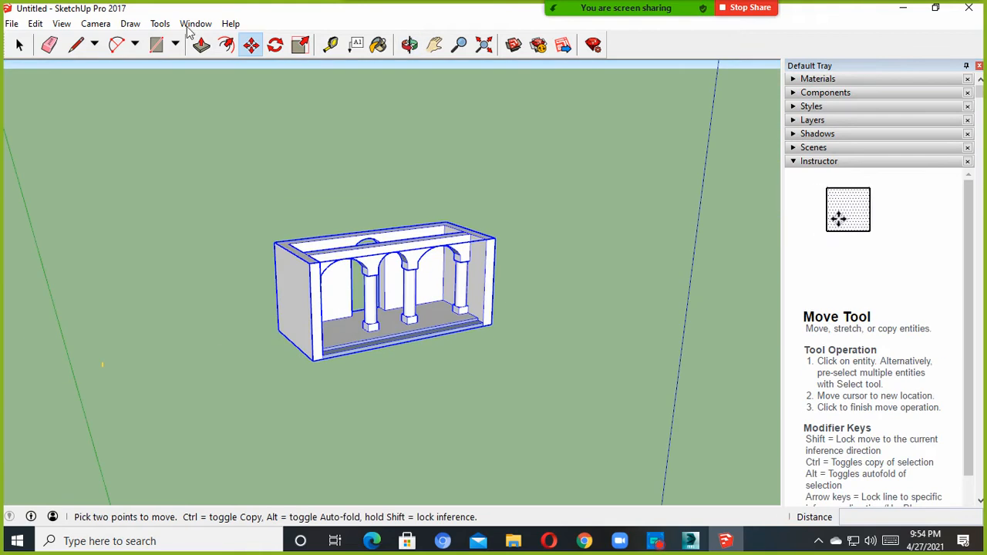
middle_click_drag(529, 245, 442, 290)
scroll(397, 329, "up", 3)
middle_click_drag(542, 289, 769, 285)
middle_click_drag(519, 316, 216, 287)
middle_click_drag(480, 287, 239, 353)
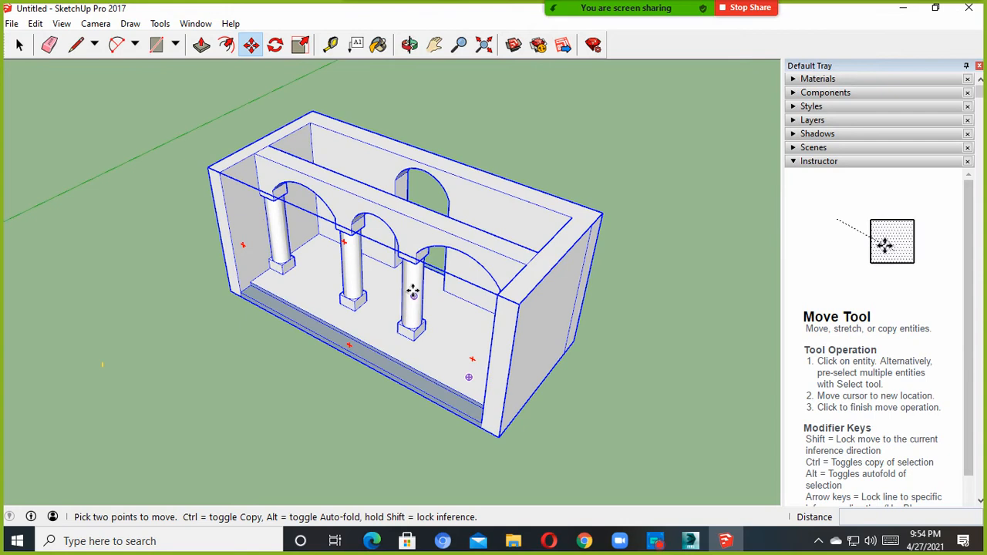
middle_click_drag(413, 291, 664, 266)
scroll(440, 245, "down", 4)
middle_click_drag(463, 252, 190, 260)
scroll(439, 292, "up", 2)
middle_click_drag(442, 295, 347, 244)
scroll(463, 293, "up", 1)
scroll(448, 241, "down", 3)
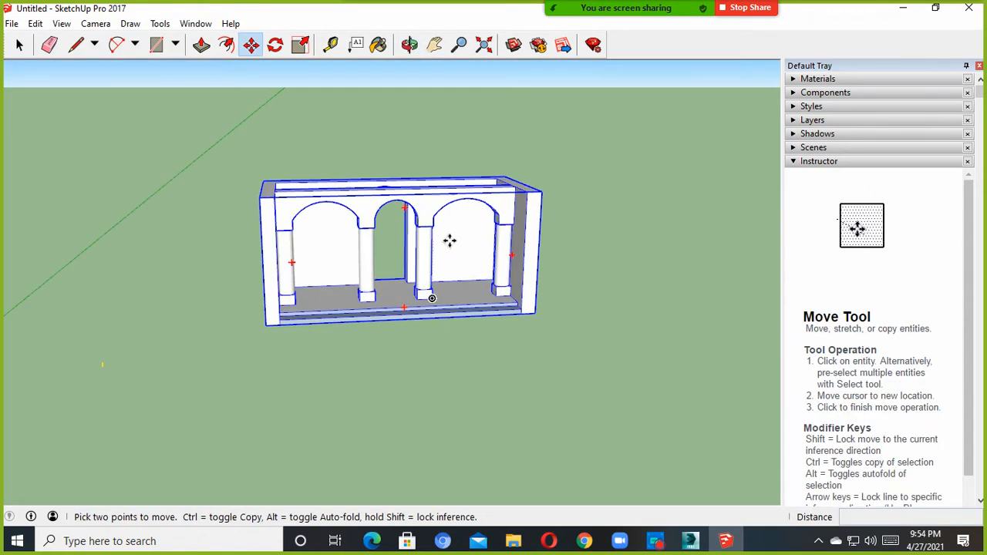
middle_click_drag(450, 241, 479, 242)
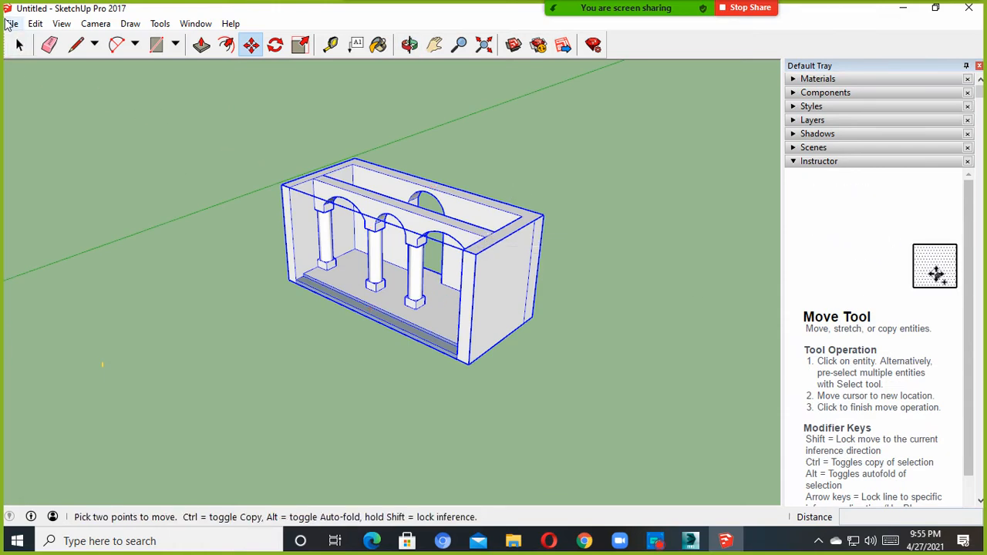
Reopen 3D Warehouse from SketchUp and search the models for "staircase".
left_click(10, 23)
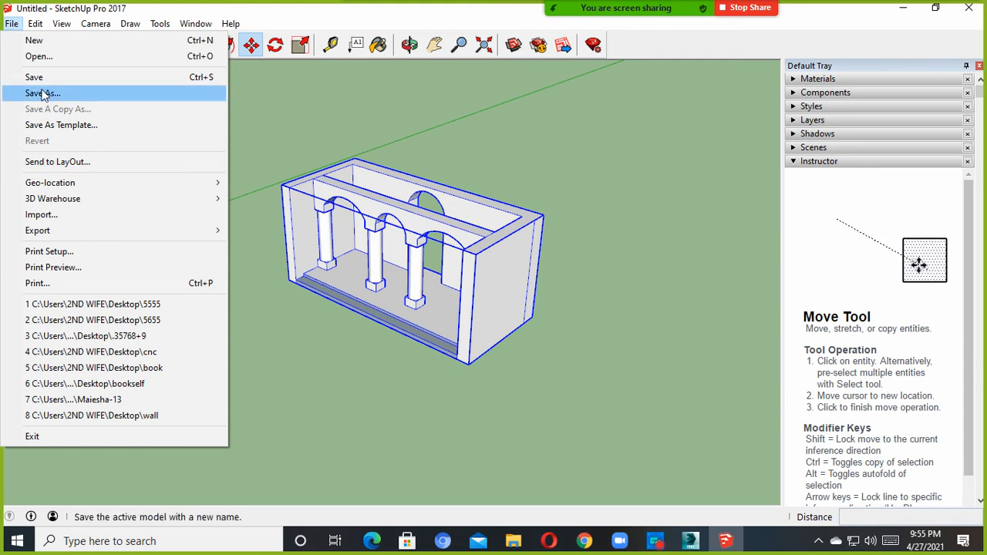
left_click(293, 78)
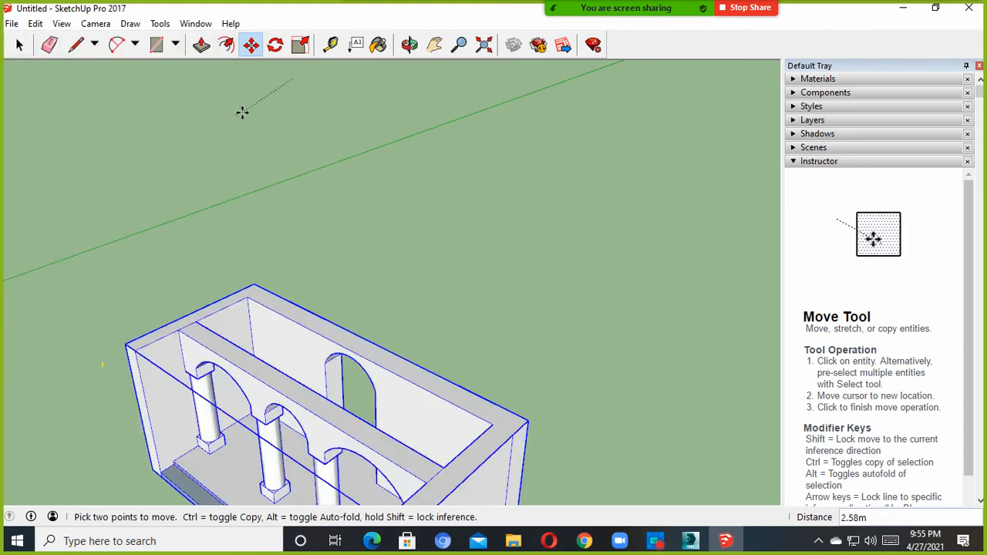
left_click(11, 23)
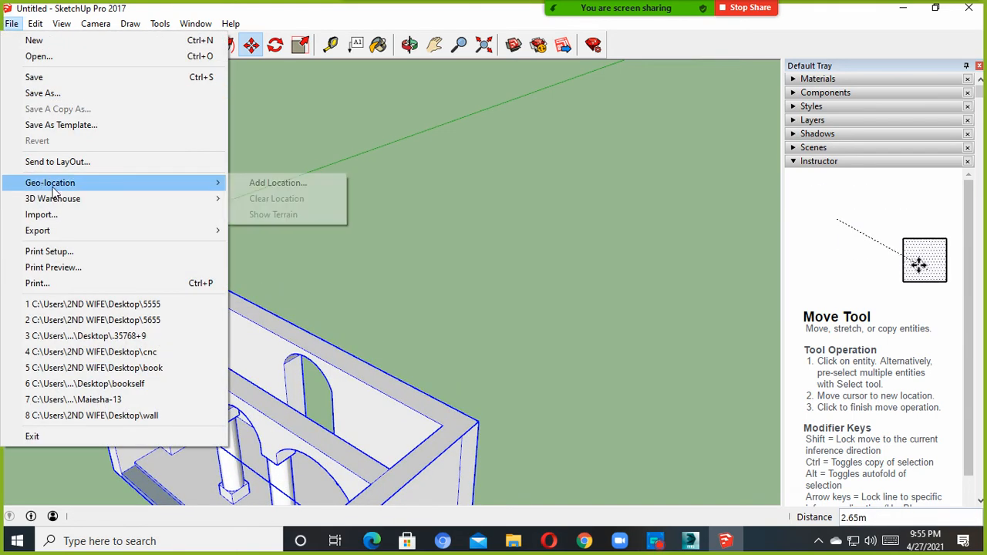
mouse_move(201, 201)
left_click(257, 201)
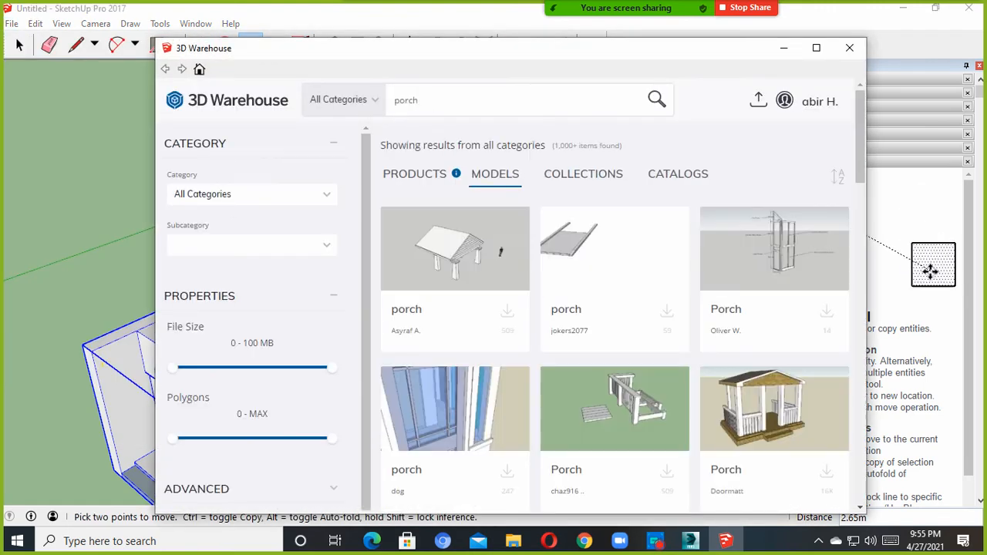
type("sta")
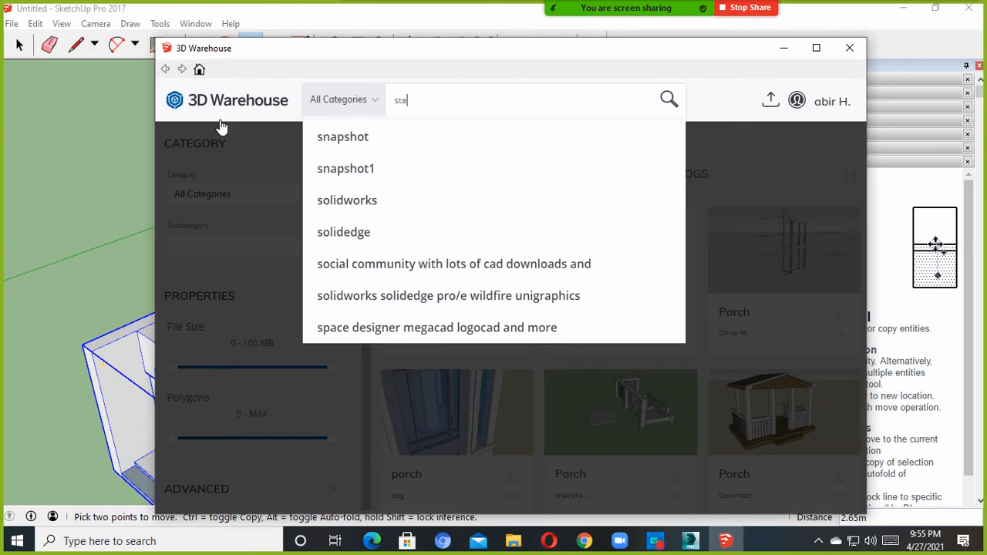
type("ir")
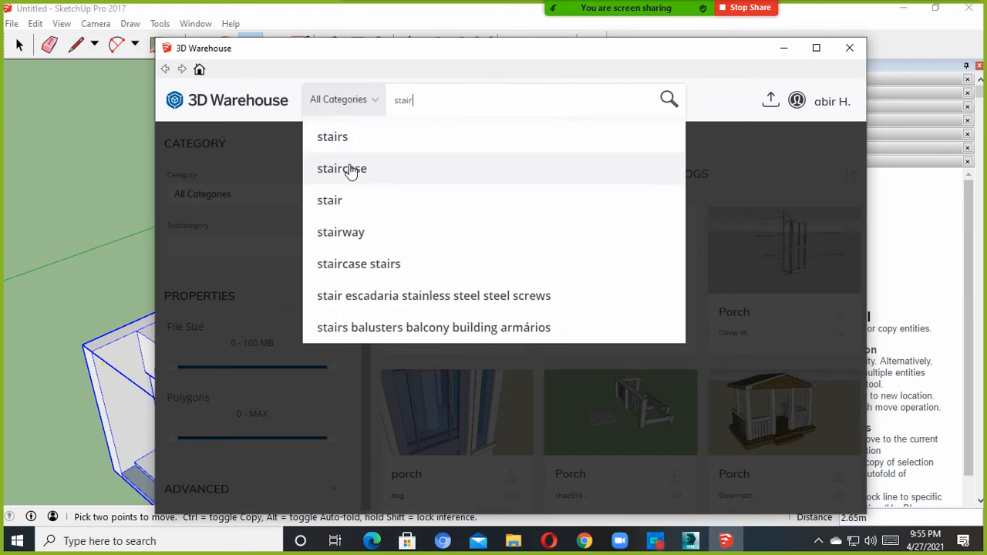
left_click(349, 169)
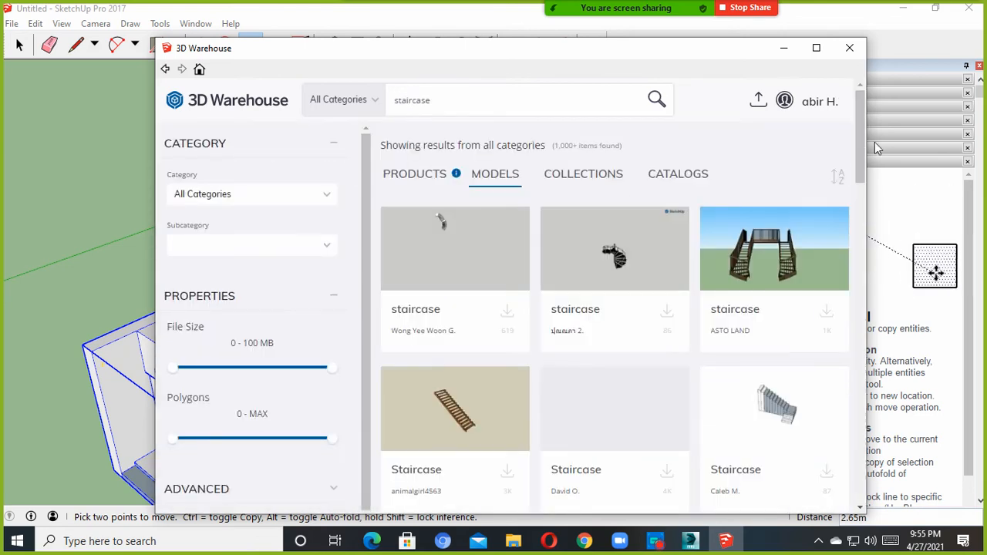
Browse the staircase results and load the curved wooden staircase with railings directly into the model, behind the porch.
left_click(816, 48)
scroll(801, 373, "down", 3)
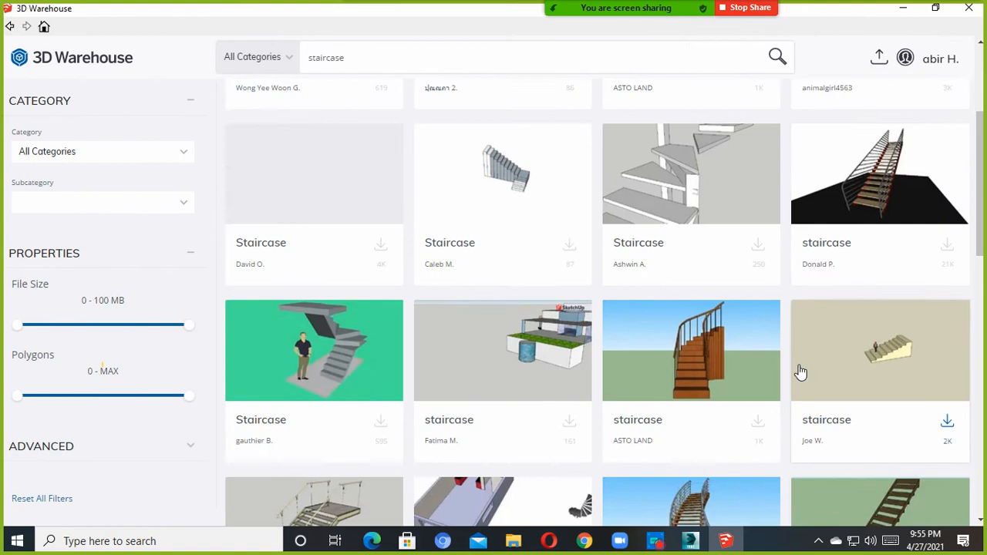
scroll(665, 296, "up", 3)
scroll(656, 216, "down", 5)
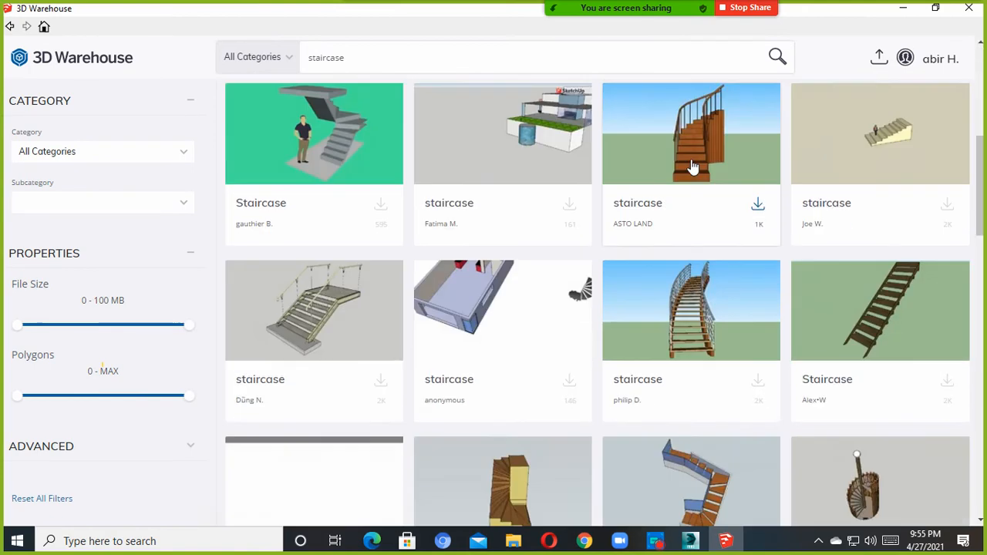
left_click(691, 165)
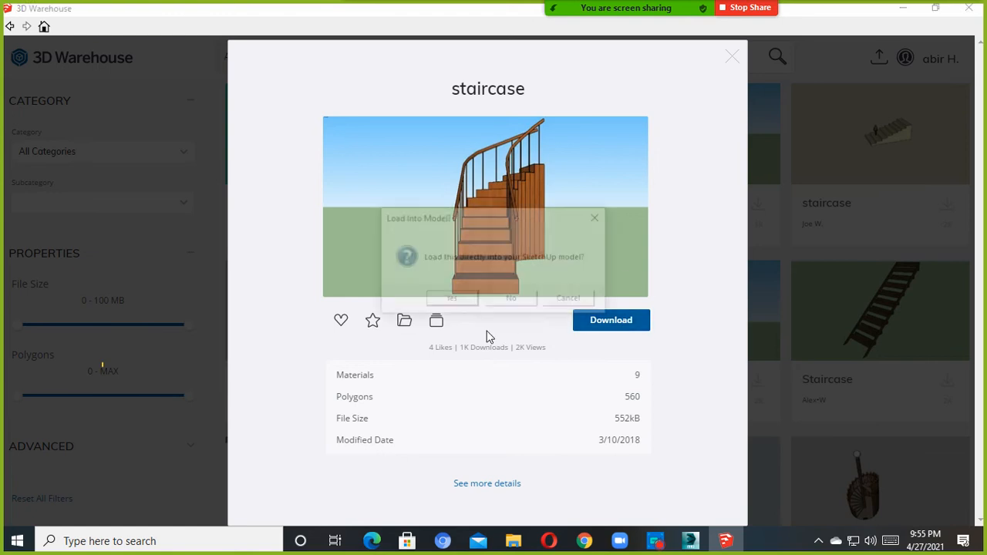
left_click(449, 303)
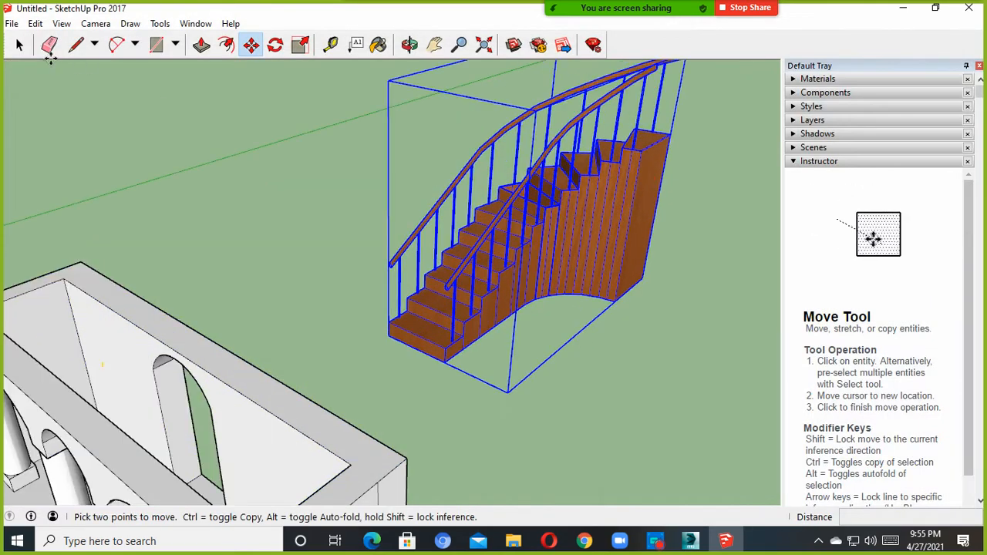
Deselect the wooden staircase and examine its steps, railings and side up close.
left_click(19, 45)
left_click(383, 236)
scroll(383, 235, "up", 3)
middle_click_drag(426, 298, 545, 249)
scroll(523, 301, "up", 3)
scroll(323, 243, "up", 2)
scroll(434, 269, "down", 2)
middle_click_drag(435, 270, 635, 282)
Reopen 3D Warehouse and look through the staircase models for another design.
left_click(12, 23)
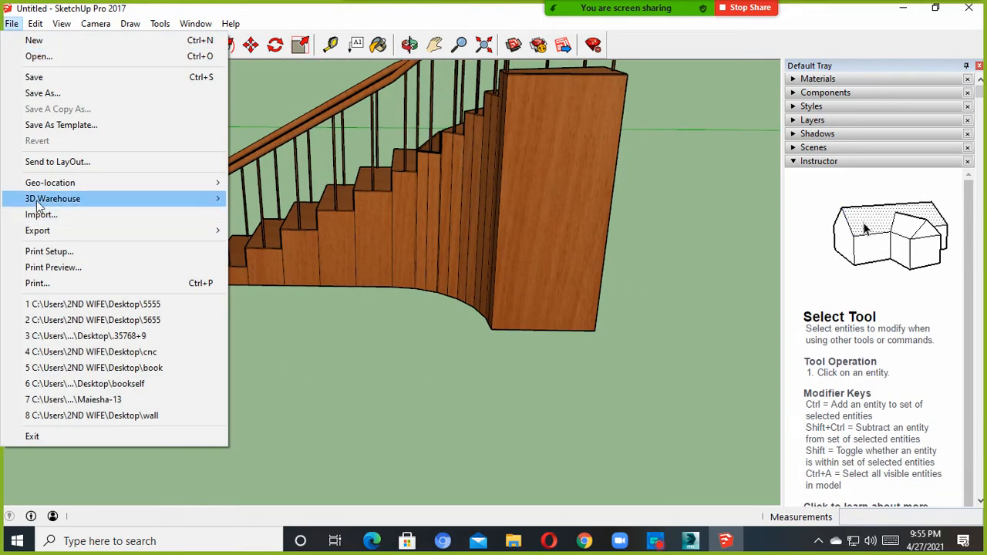
mouse_move(77, 198)
left_click(274, 197)
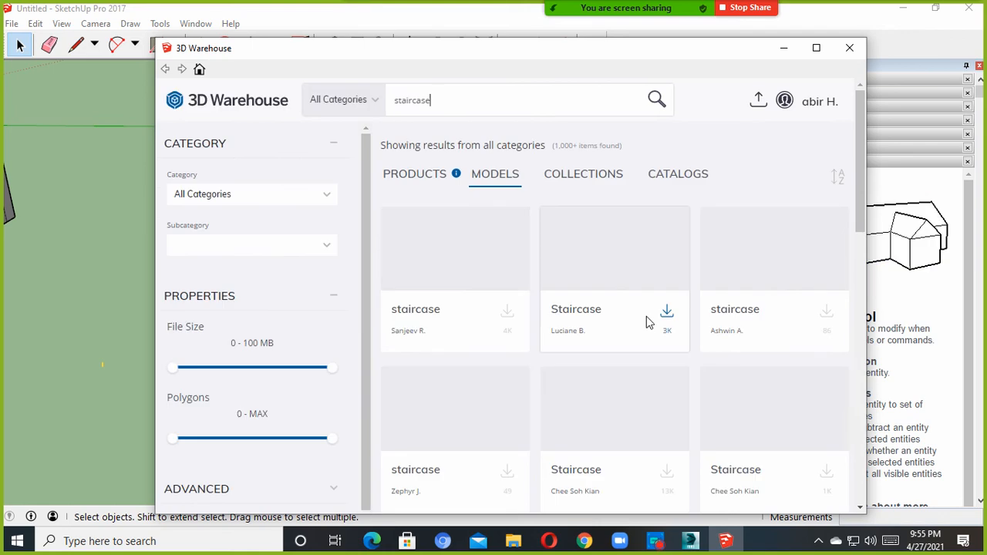
scroll(637, 313, "down", 5)
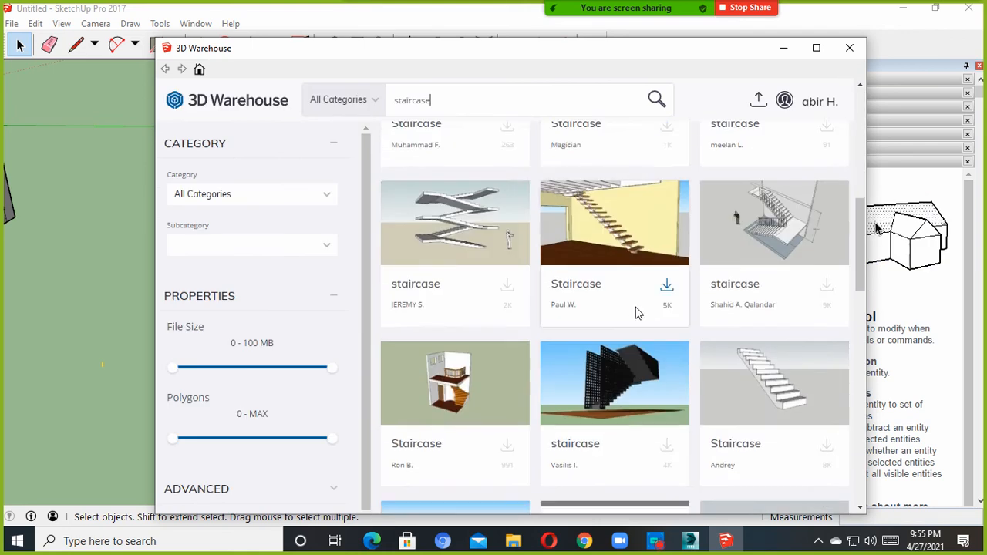
scroll(636, 313, "down", 1)
scroll(636, 313, "up", 2)
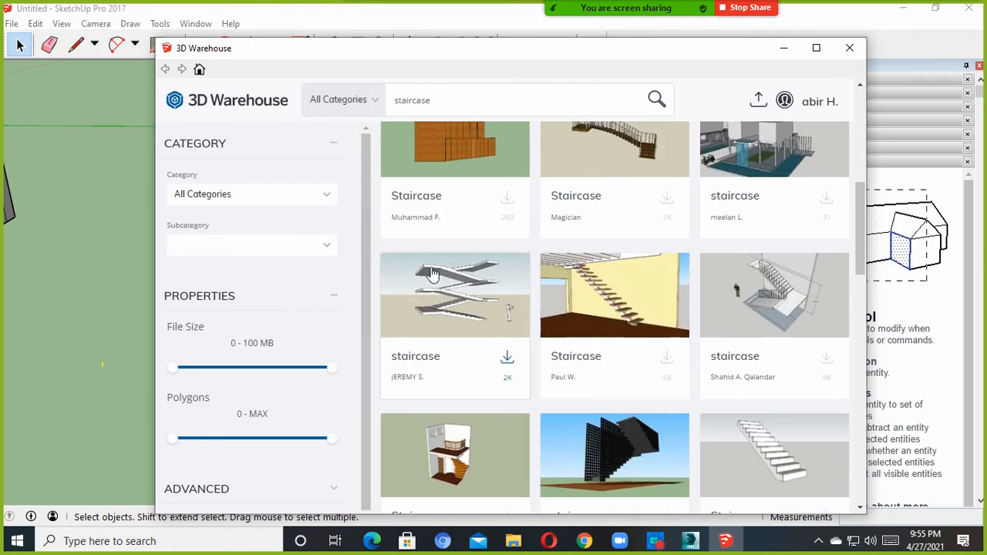
Download the spiral staircase with the brick column and globe from 3D Warehouse, place it beside the curved wooden stair, and deselect it.
scroll(527, 284, "up", 3)
scroll(527, 284, "down", 9)
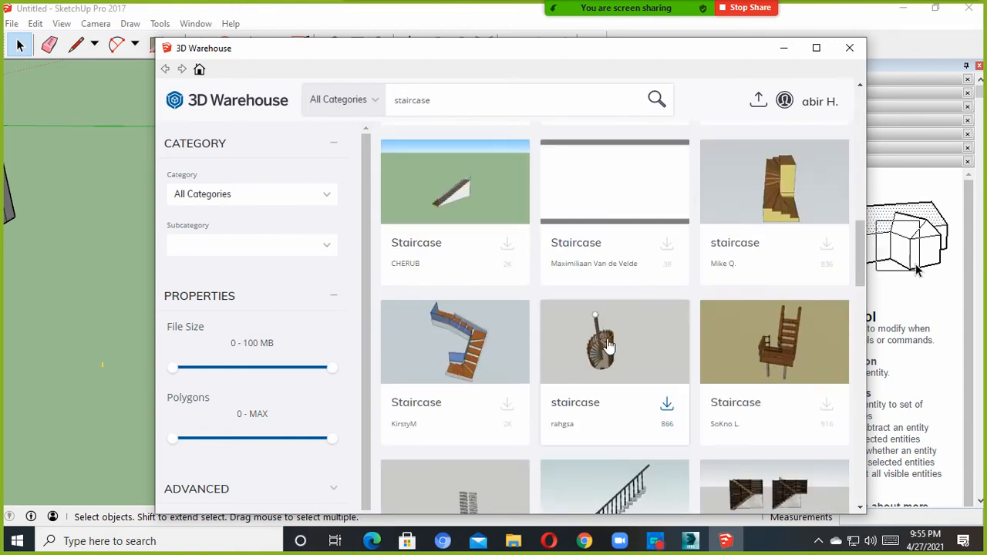
left_click(607, 345)
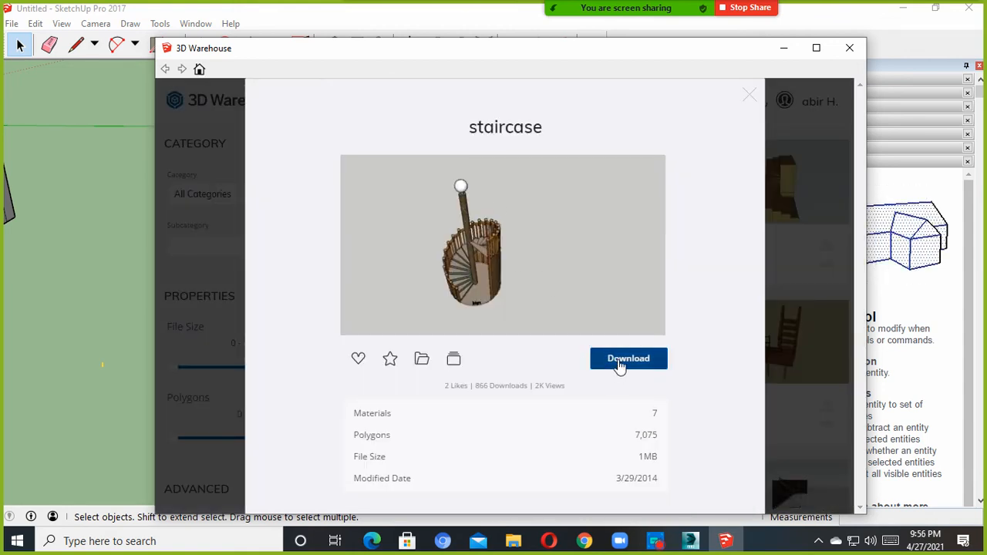
left_click(465, 314)
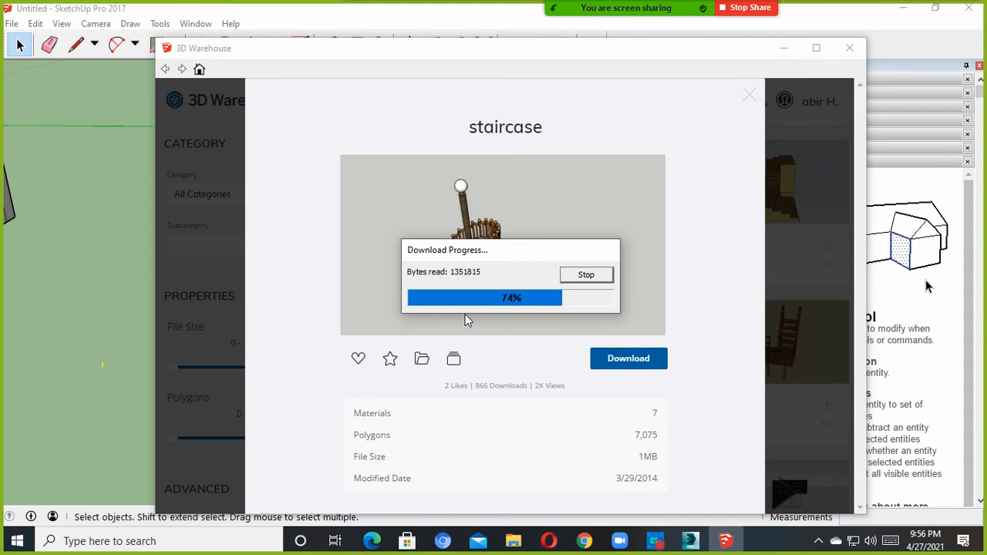
scroll(461, 312, "down", 10)
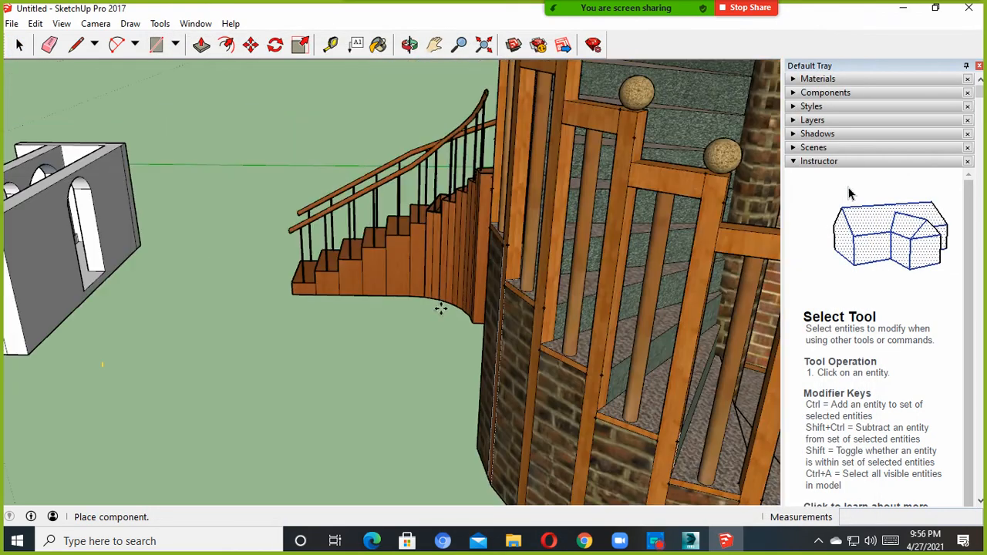
left_click(439, 377)
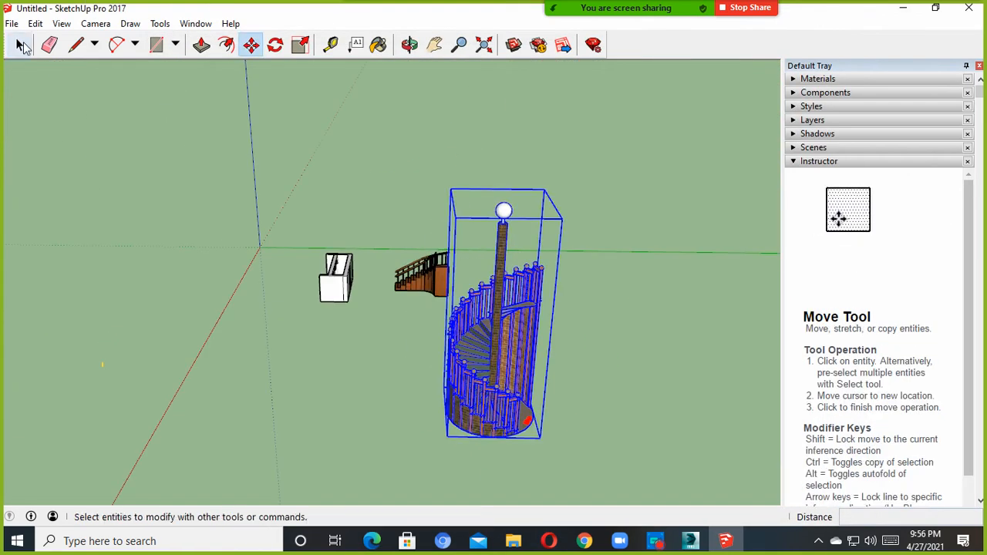
left_click(20, 45)
left_click(378, 331)
scroll(523, 374, "up", 5)
middle_click_drag(494, 415, 401, 335)
scroll(444, 334, "down", 5)
scroll(160, 338, "up", 2)
scroll(402, 336, "down", 2)
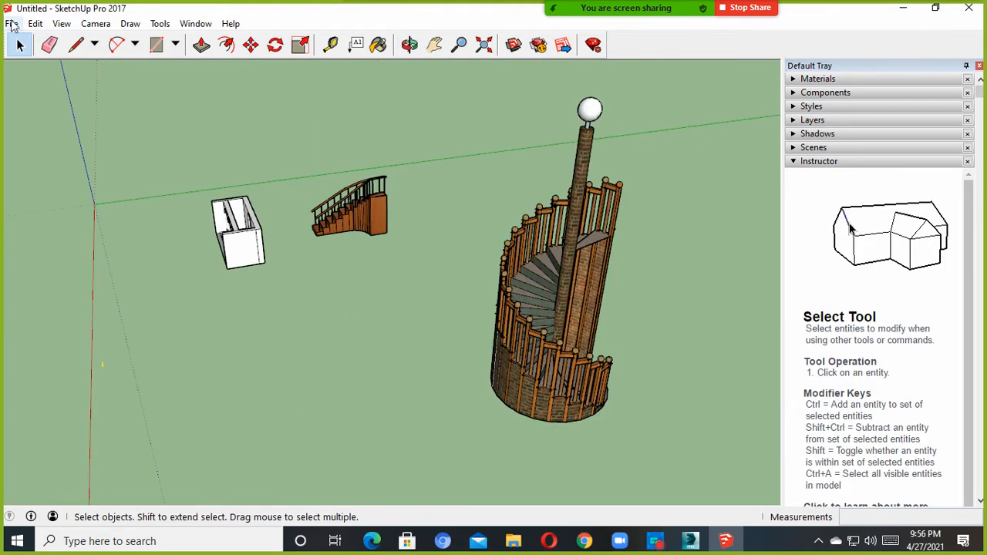
Look through more staircase models in 3D Warehouse, then return to the model without downloading another one.
left_click(12, 24)
mouse_move(190, 197)
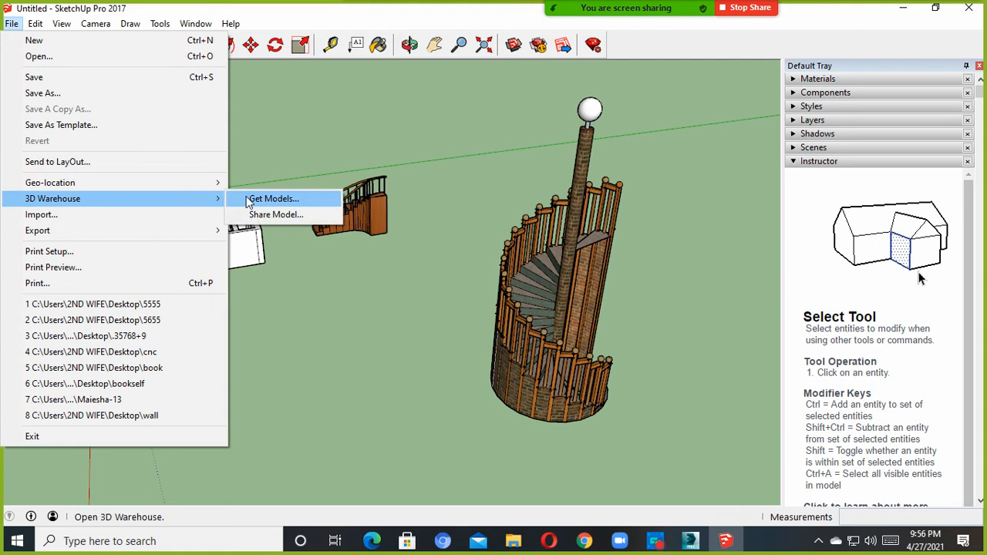
left_click(270, 199)
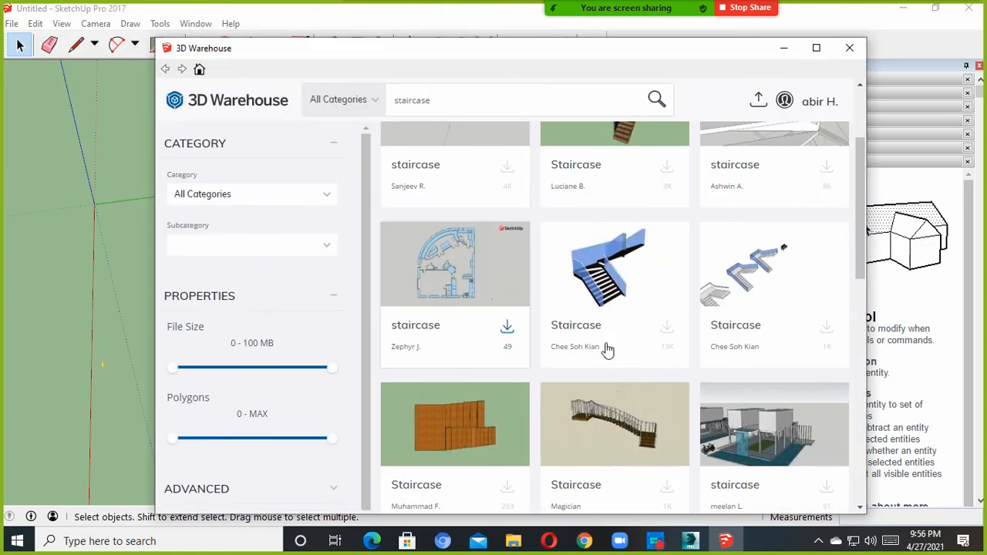
scroll(607, 350, "down", 10)
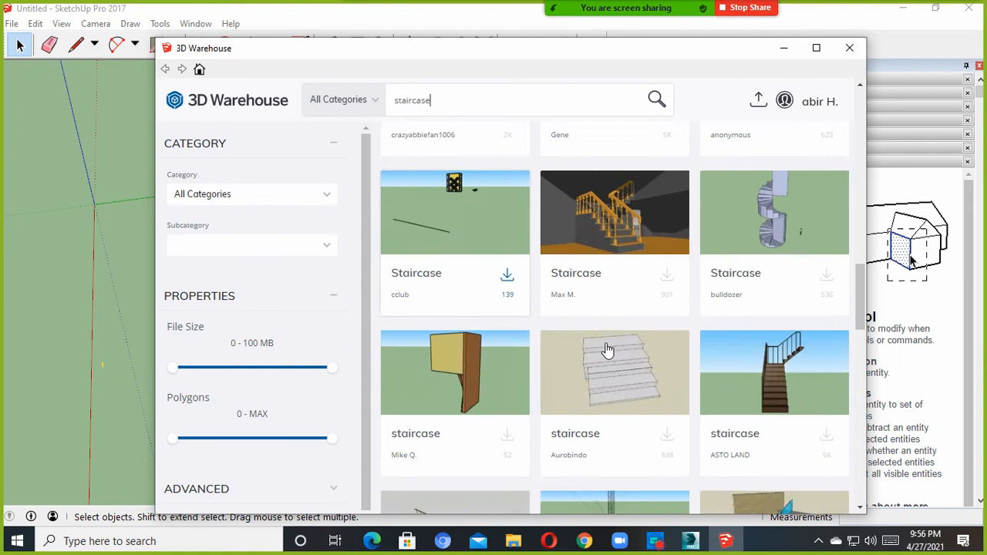
scroll(608, 351, "down", 5)
scroll(604, 347, "up", 5)
left_click_drag(454, 101, 122, 131)
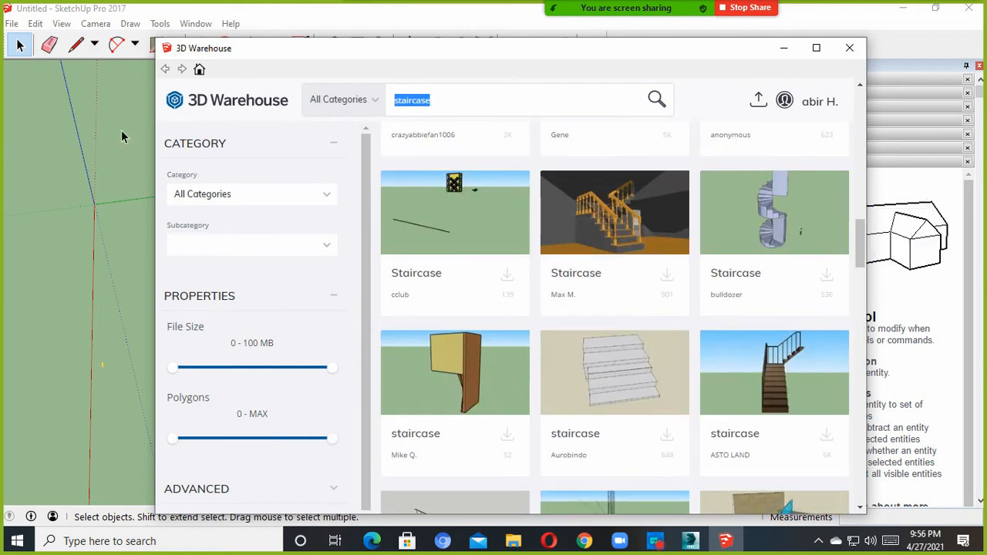
scroll(547, 270, "down", 10)
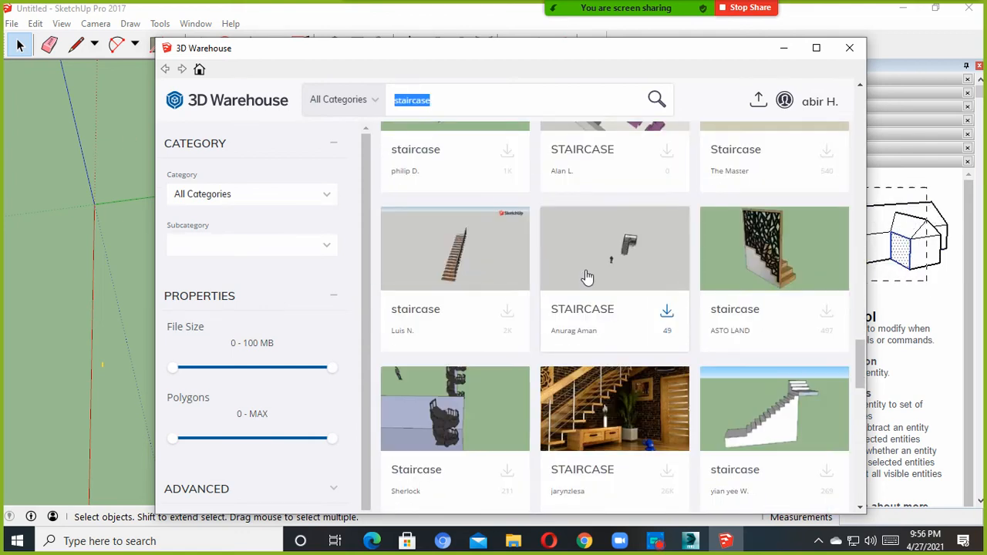
scroll(588, 276, "down", 4)
scroll(588, 277, "down", 4)
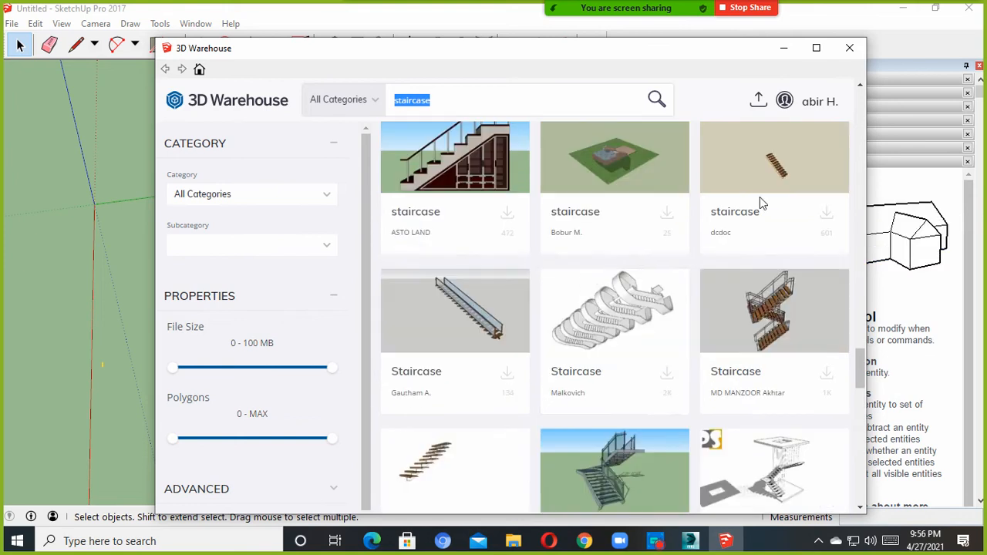
left_click(850, 48)
scroll(491, 328, "up", 2)
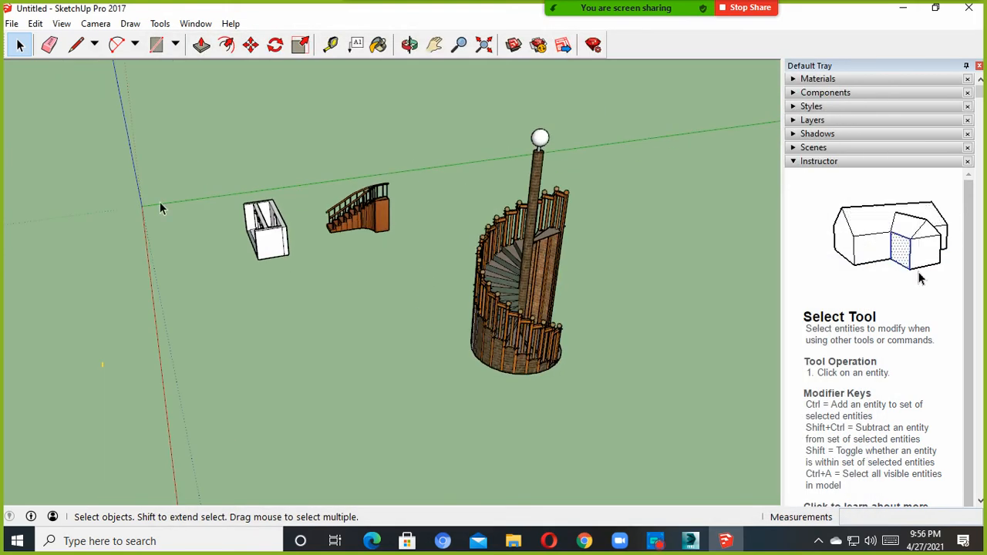
Save the model to the Desktop as stair 8888 in SketchUp Version 7 (*.skp) format.
left_click(16, 24)
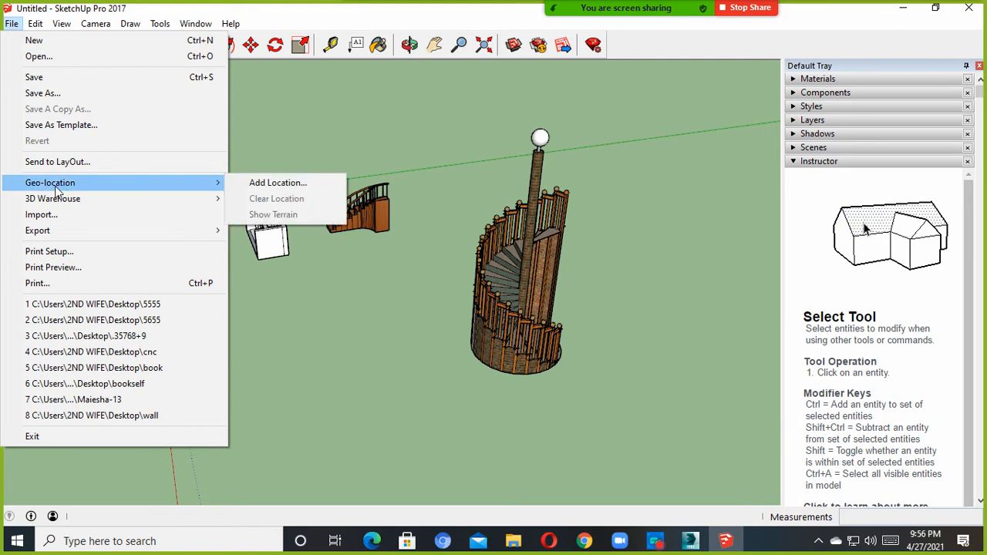
left_click(44, 92)
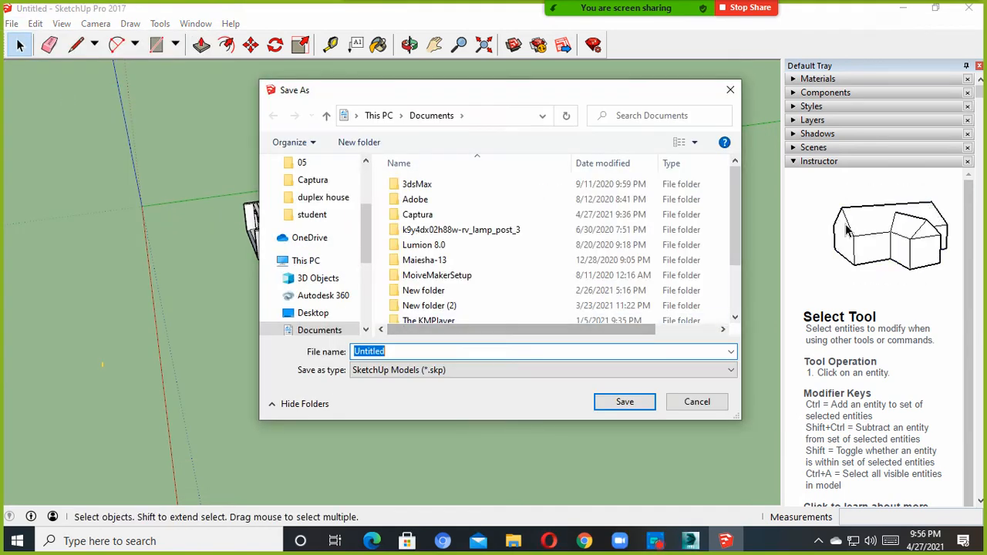
type("stair")
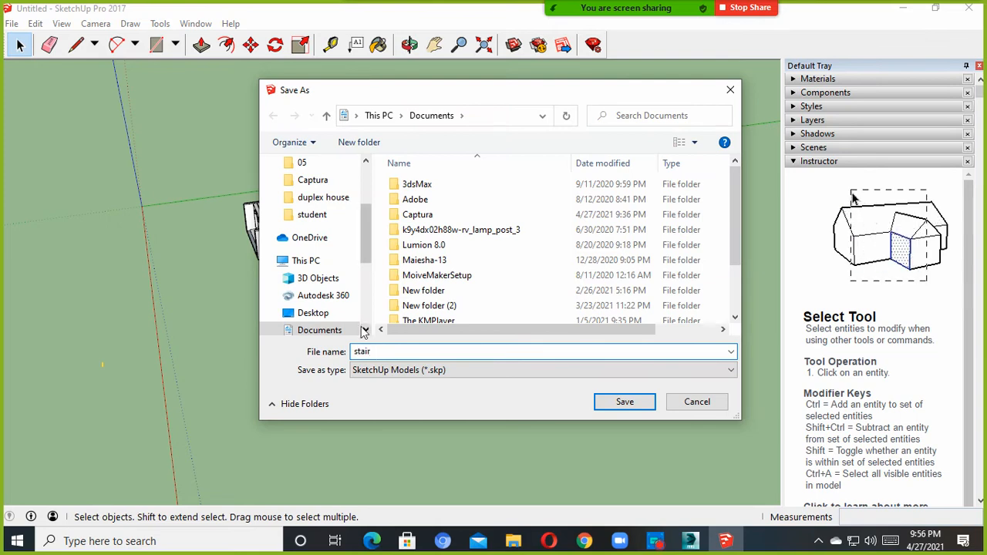
left_click(311, 313)
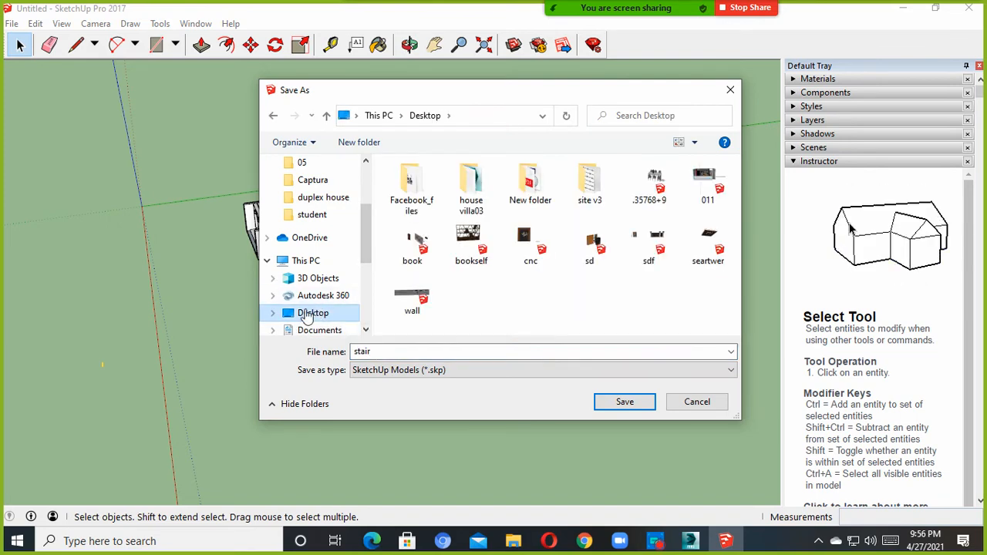
double_click(378, 351)
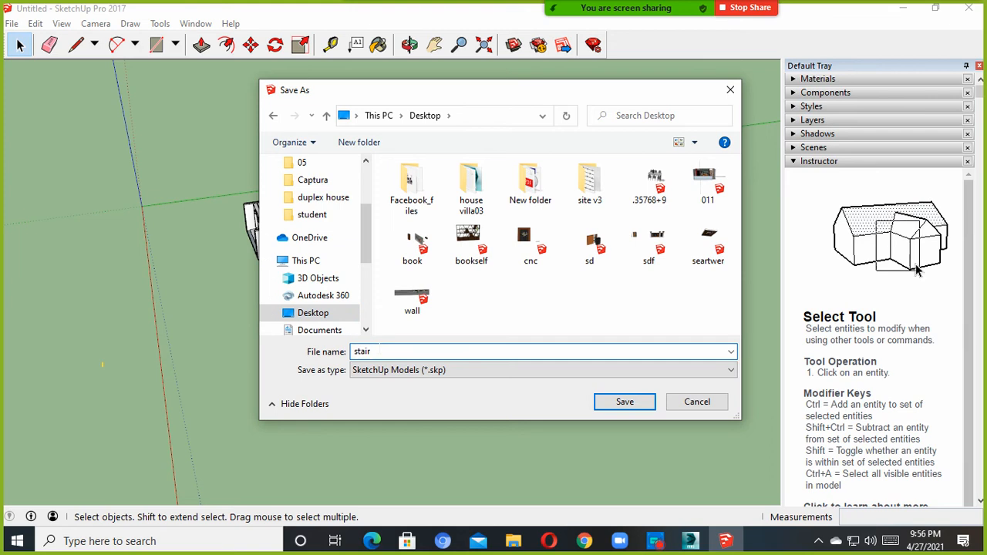
type("8888")
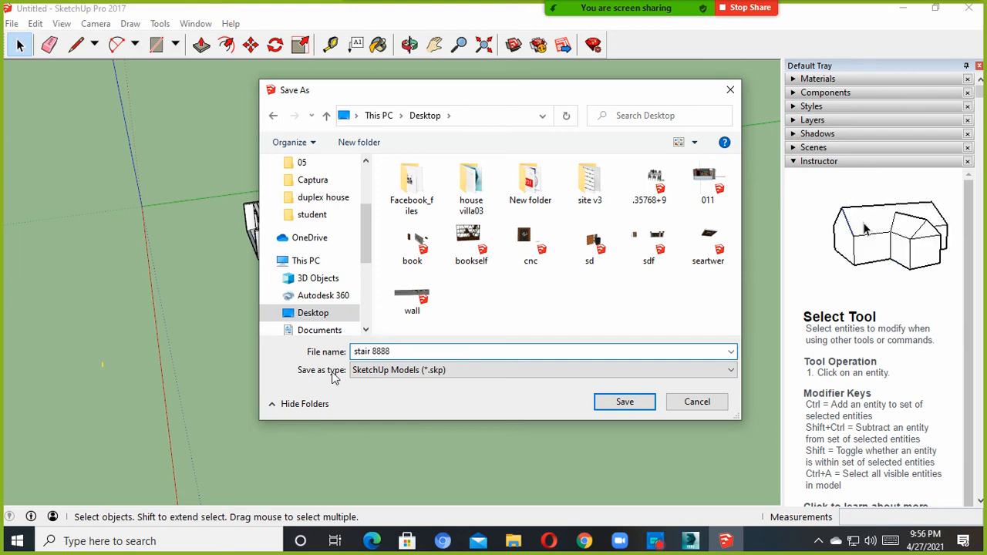
left_click(419, 372)
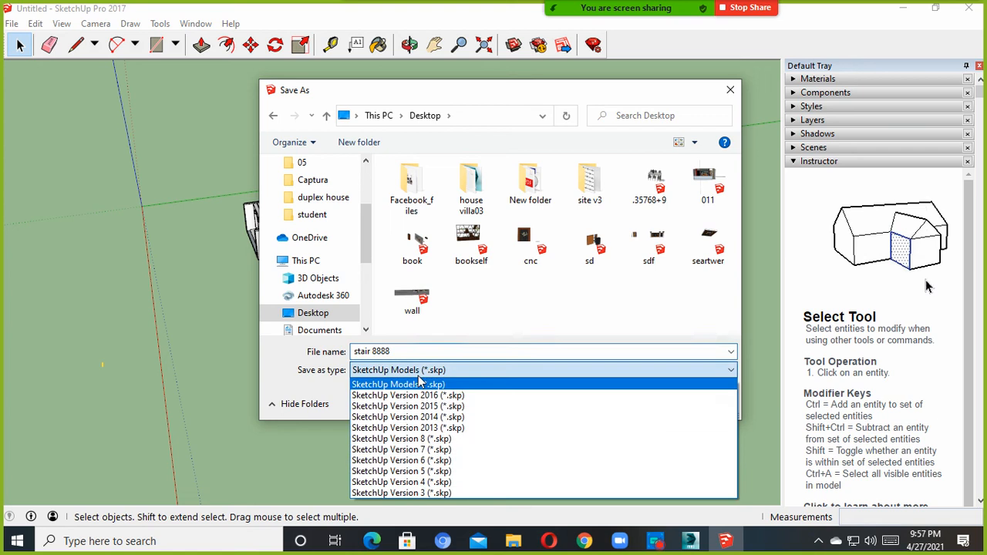
double_click(424, 372)
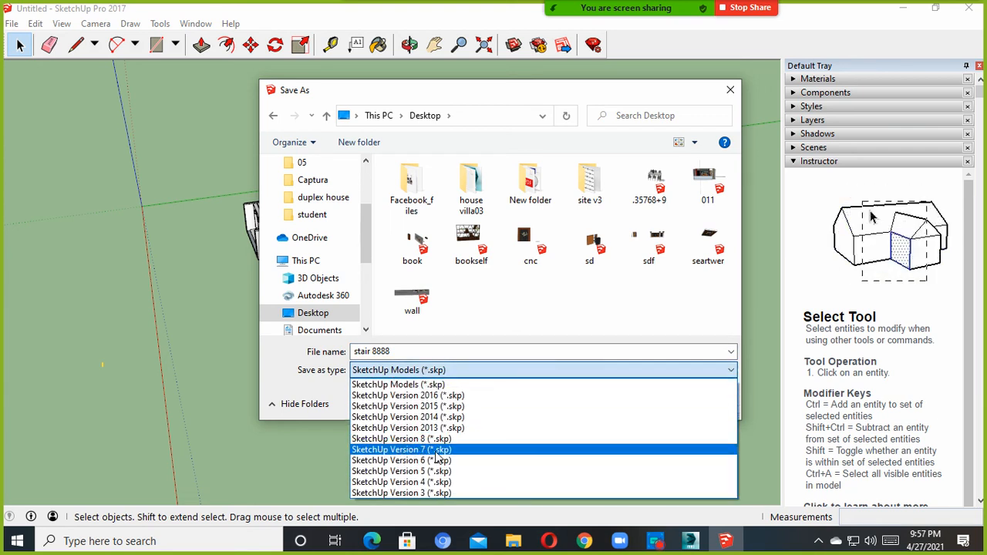
left_click(437, 451)
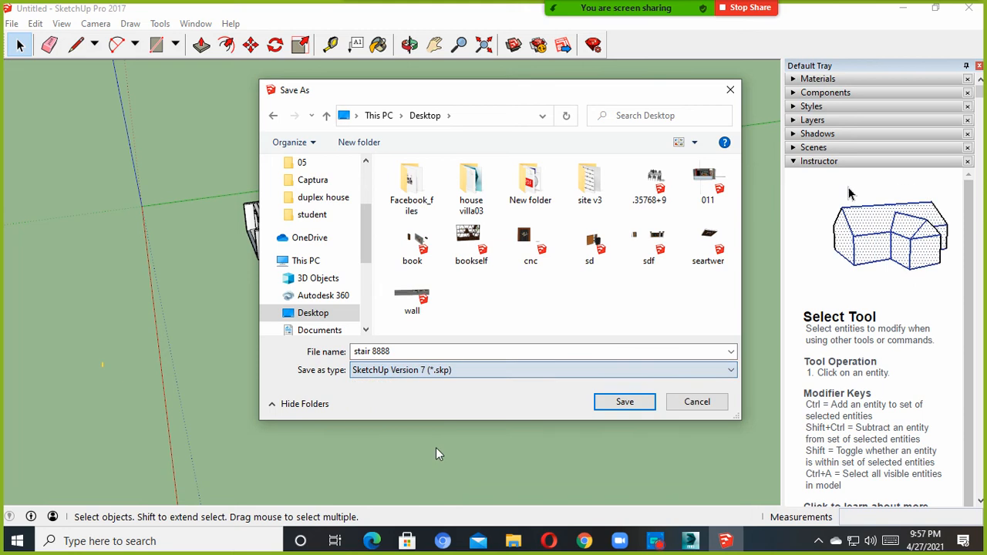
left_click(624, 402)
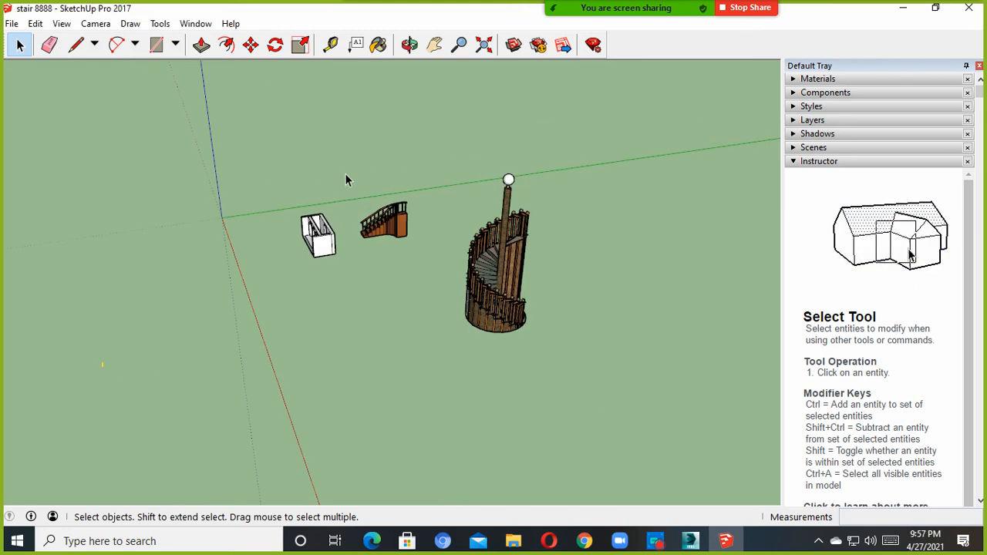
Switch to 3ds Max and save an incrementally numbered copy of the exterir 3d work scene in the student folder.
left_click(907, 9)
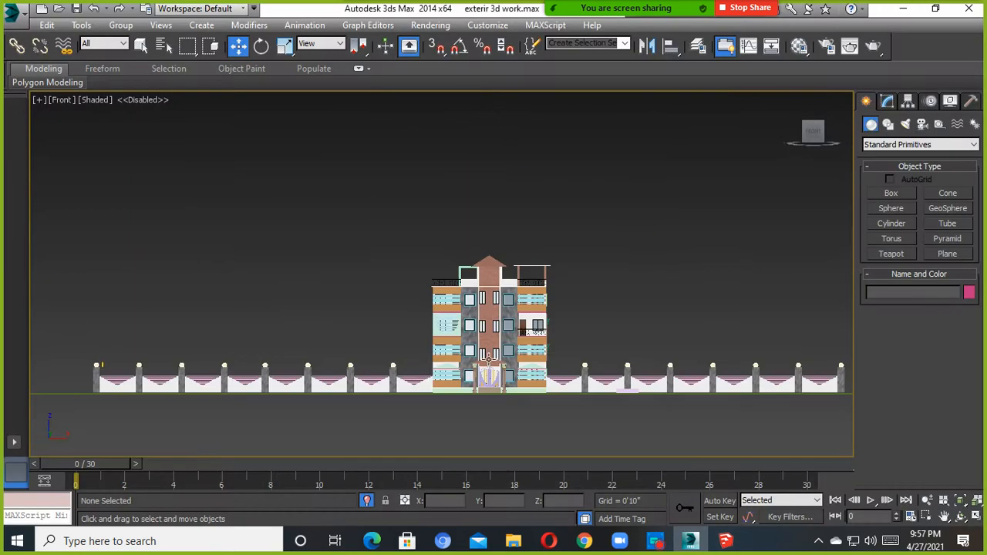
middle_click_drag(427, 385, 562, 313, "alt")
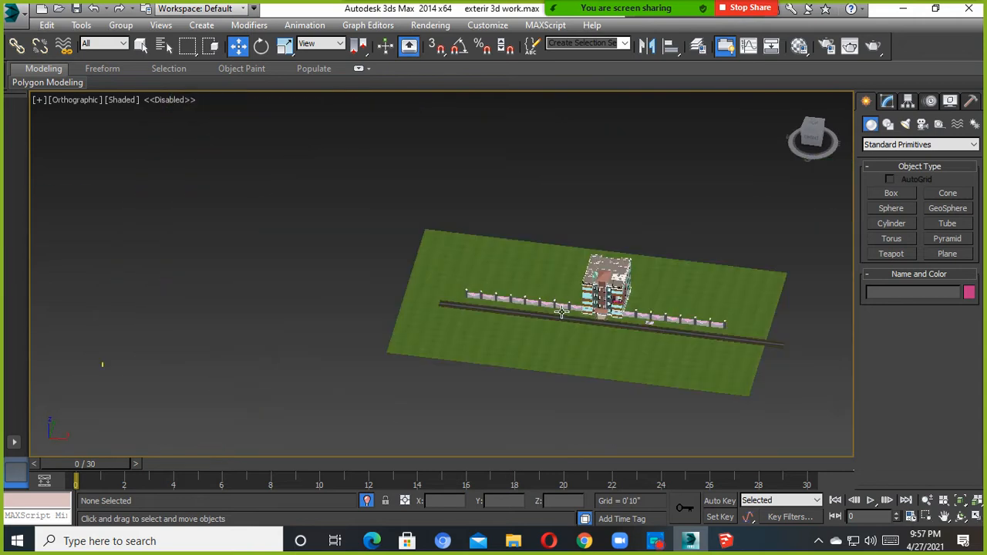
left_click(12, 13)
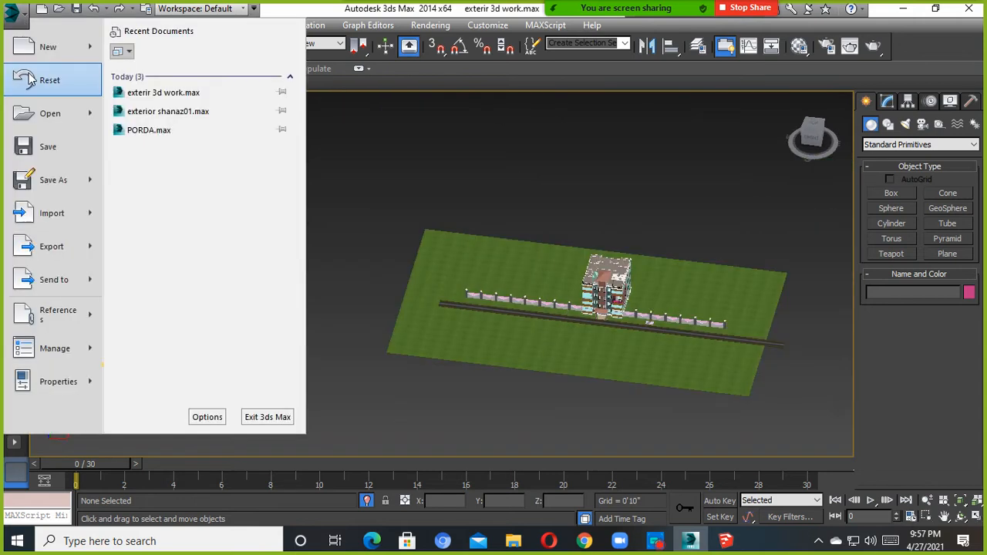
left_click(45, 188)
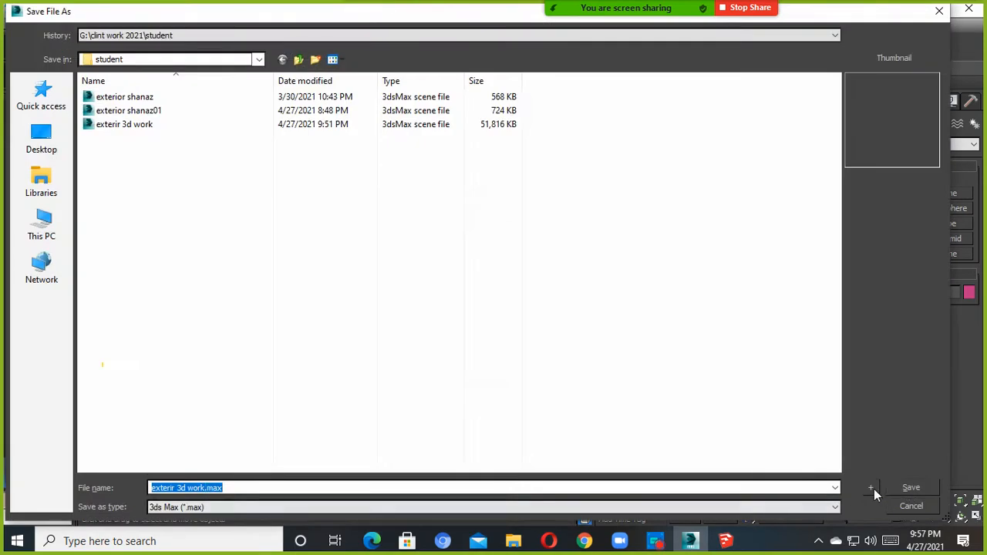
left_click(876, 490)
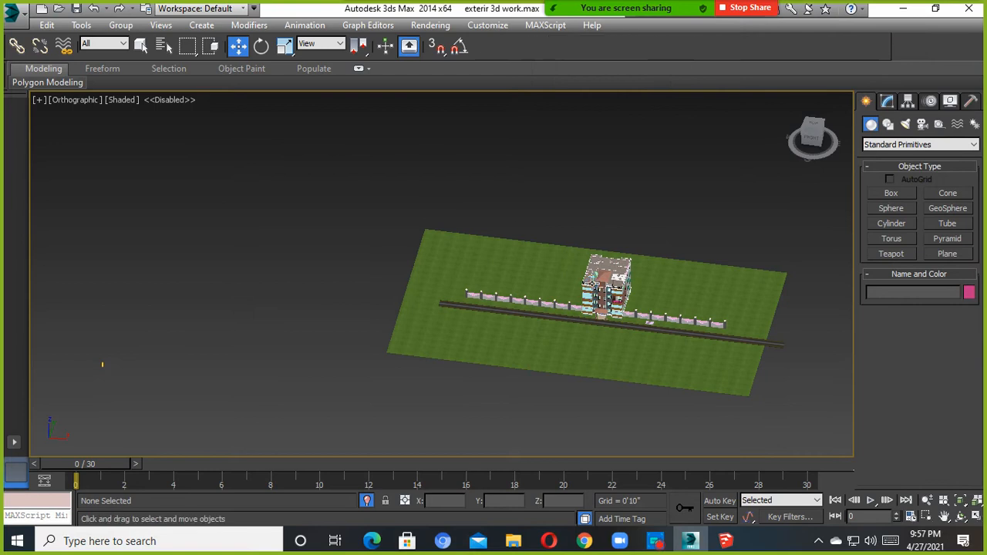
Select the green grass ground box under the building and isolate it.
scroll(535, 262, "up", 3)
left_click(522, 275)
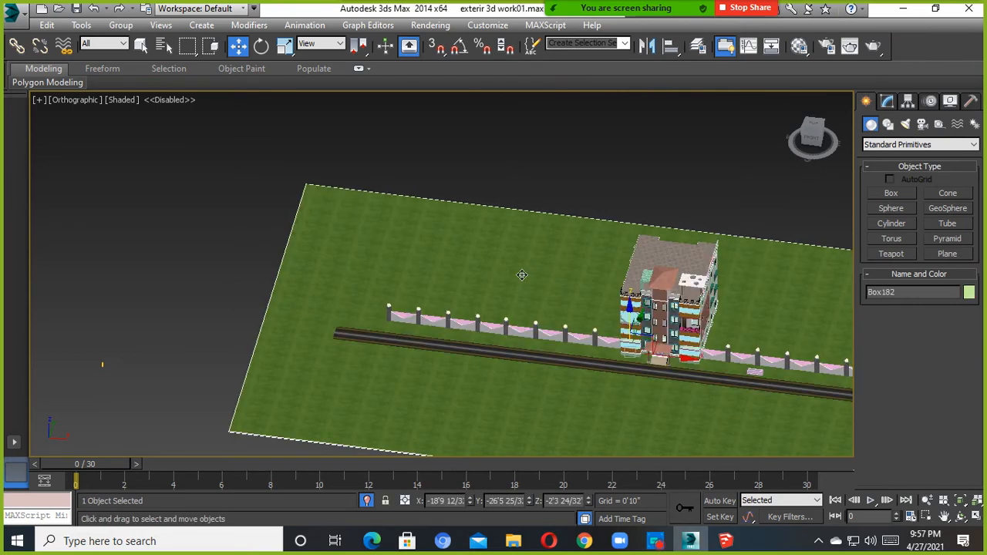
middle_click_drag(597, 310, 475, 271)
scroll(533, 334, "down", 2)
left_click(463, 135)
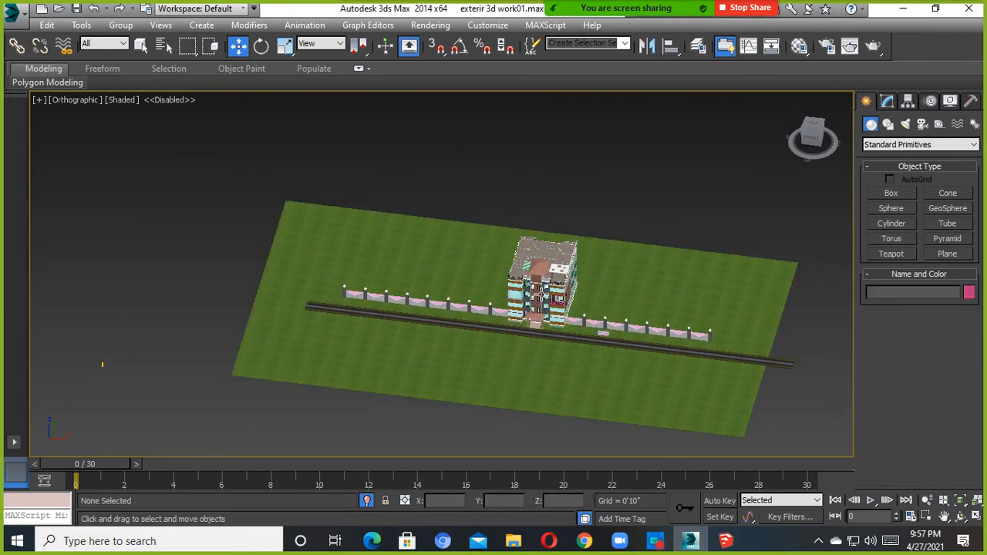
left_click(470, 260)
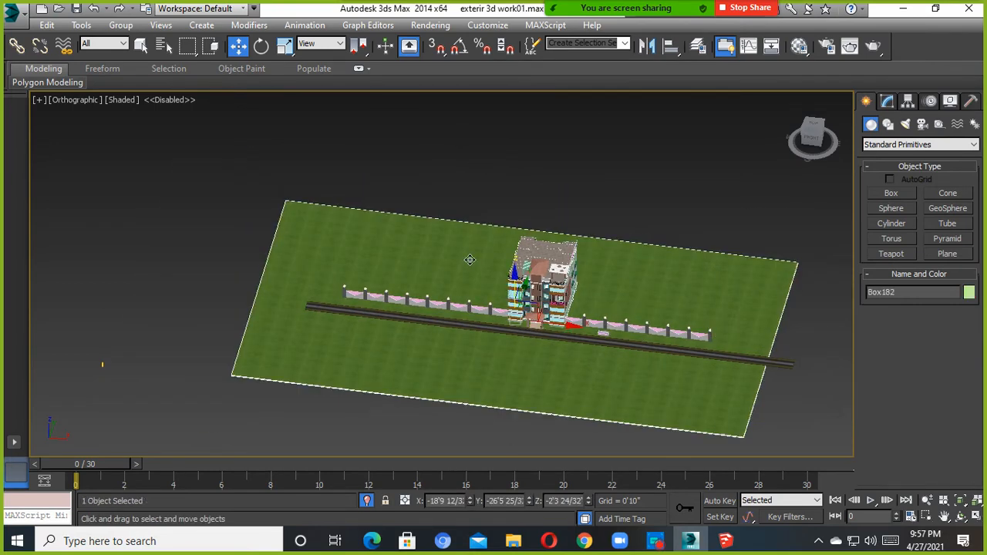
left_click(367, 501)
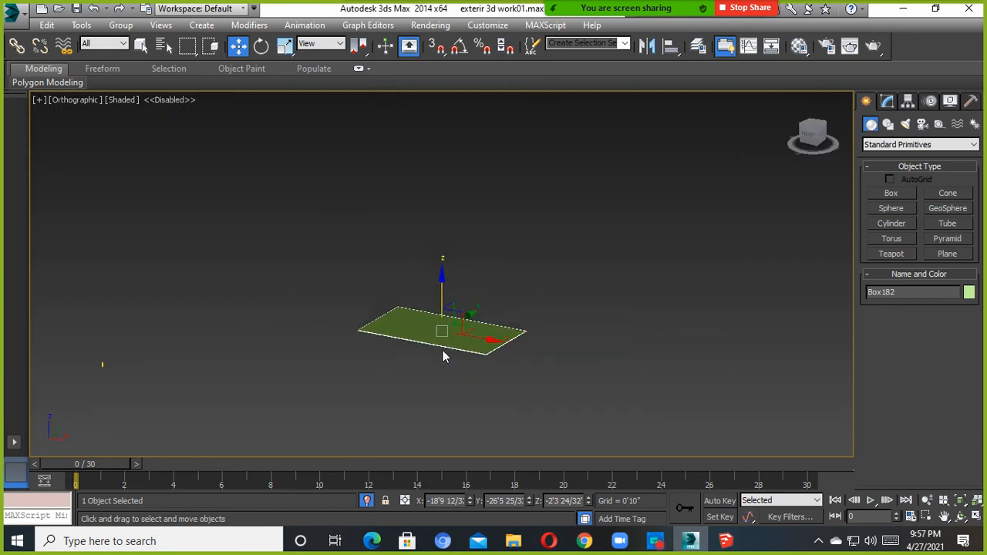
Examine the isolated ground box and its grass texture from several angles and at close range.
middle_click_drag(445, 351, 518, 404, "alt")
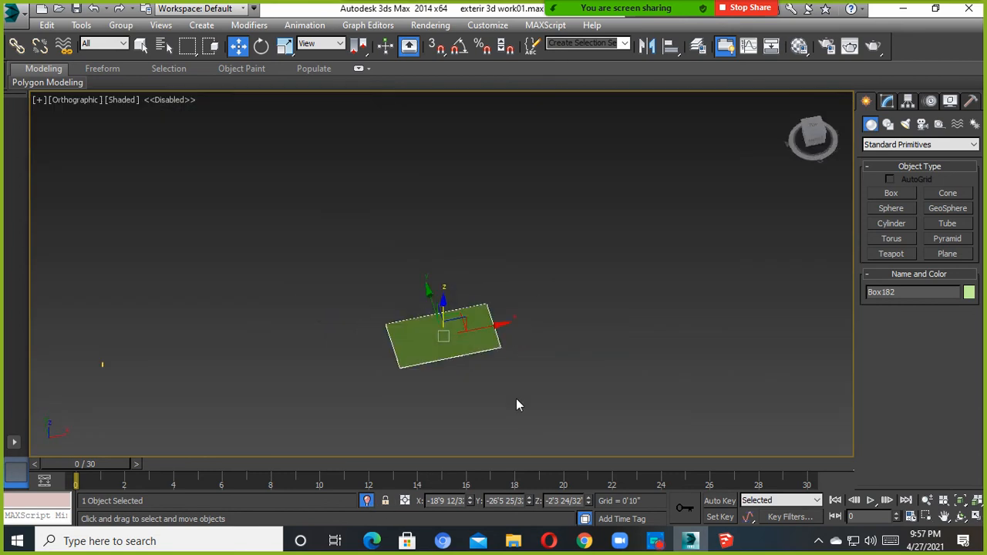
scroll(513, 370, "up", 4)
middle_click_drag(381, 246, 548, 359, "alt")
scroll(299, 268, "up", 4)
scroll(384, 297, "up", 4)
scroll(385, 298, "down", 6)
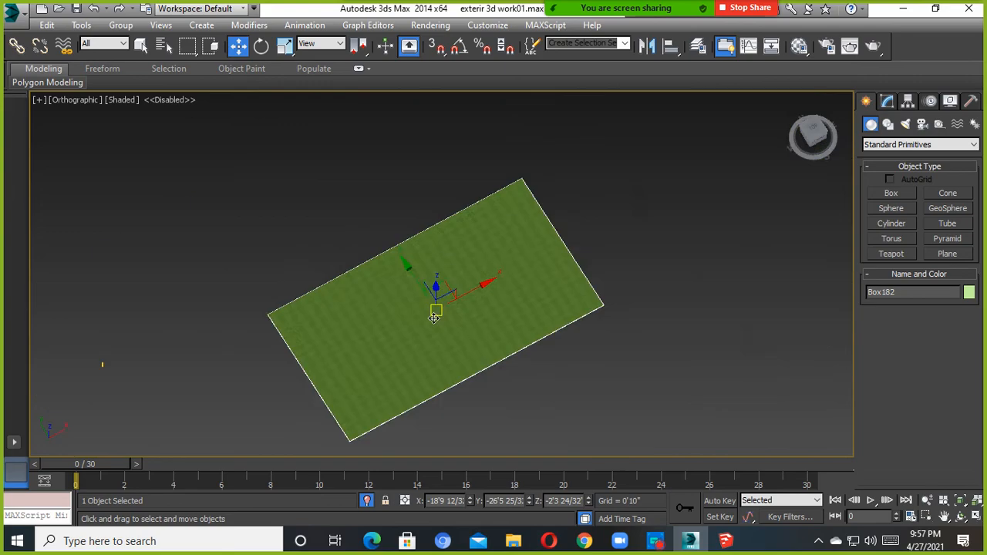
middle_click_drag(436, 316, 478, 330, "alt")
scroll(402, 332, "up", 3)
scroll(530, 258, "up", 4)
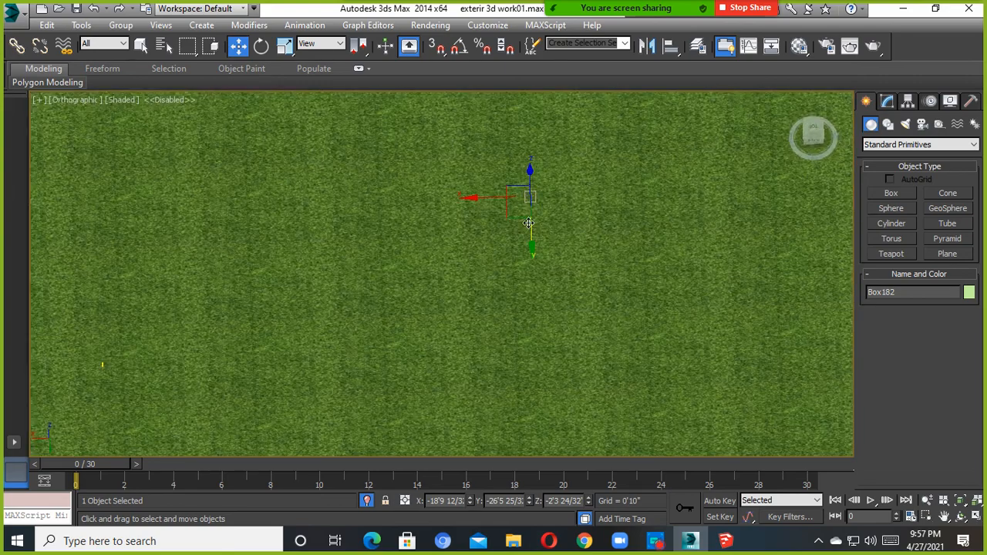
Inspect how the grass texture repeats across the whole ground box, both zoomed out and close up.
middle_click_drag(526, 262, 420, 222)
scroll(526, 262, "down", 5)
middle_click_drag(522, 266, 708, 186, "alt")
scroll(527, 270, "up", 3)
scroll(394, 303, "down", 3)
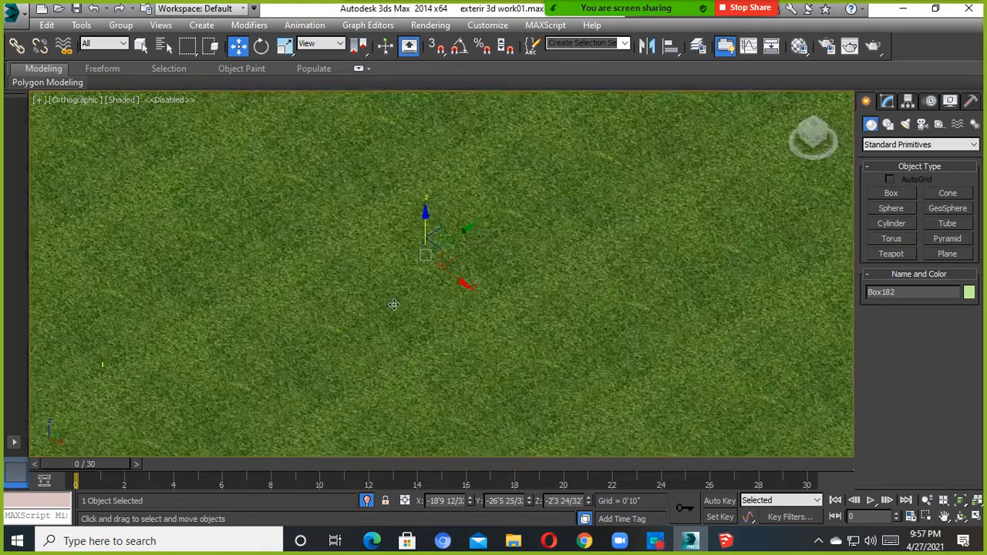
middle_click_drag(369, 304, 661, 289, "alt")
scroll(504, 288, "down", 5)
scroll(484, 285, "up", 7)
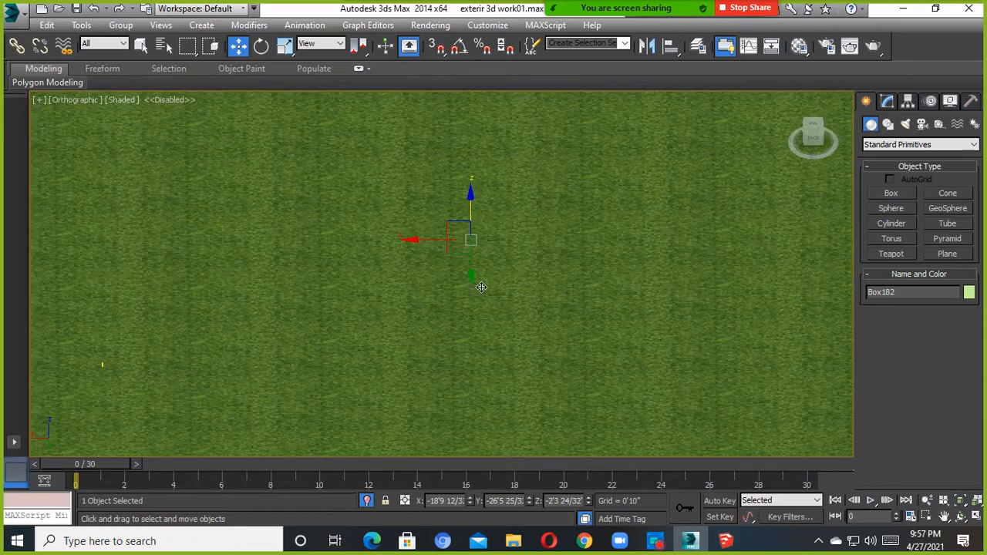
scroll(447, 256, "down", 2)
scroll(446, 255, "down", 2)
middle_click_drag(447, 259, 457, 312, "alt")
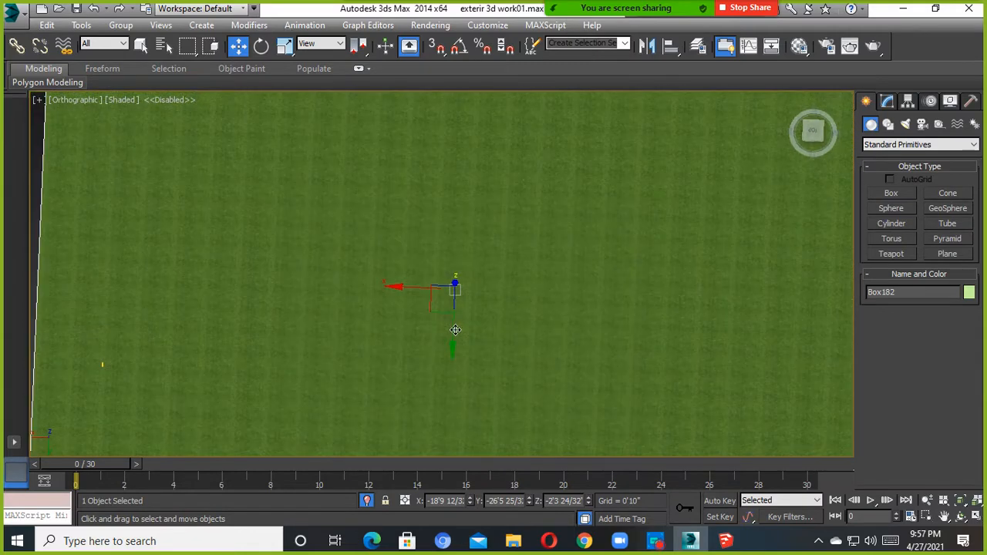
scroll(458, 318, "down", 5)
scroll(459, 320, "up", 5)
scroll(459, 319, "down", 5)
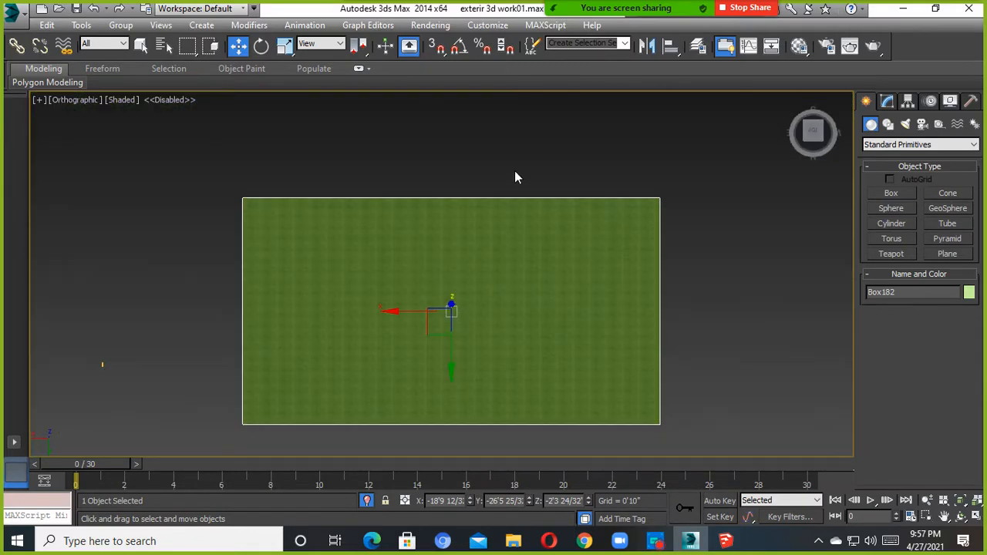
scroll(454, 306, "up", 5)
scroll(455, 307, "down", 3)
Scale the ground box's UVW Map gizmo uniformly to adjust the tiling of the grass texture.
left_click(888, 102)
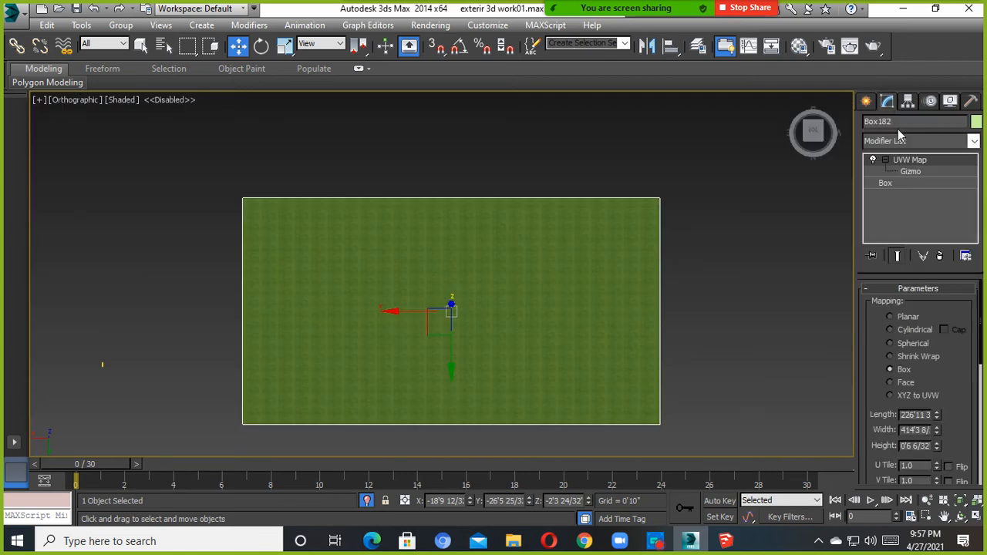
left_click(909, 172)
left_click(908, 173)
left_click(911, 172)
left_click(916, 173)
left_click(908, 173)
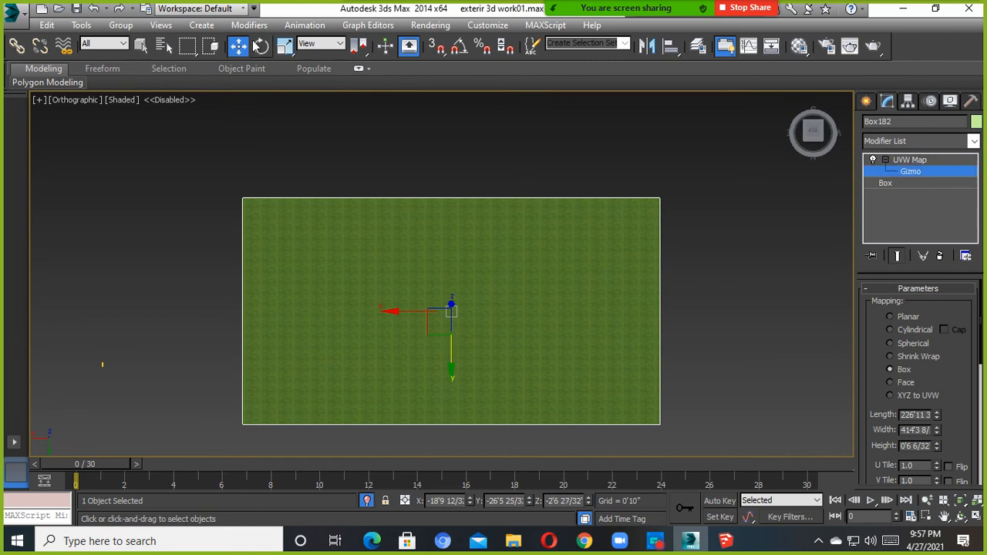
left_click(285, 47)
left_click_drag(440, 240, 477, 540)
left_click_drag(440, 320, 467, 363)
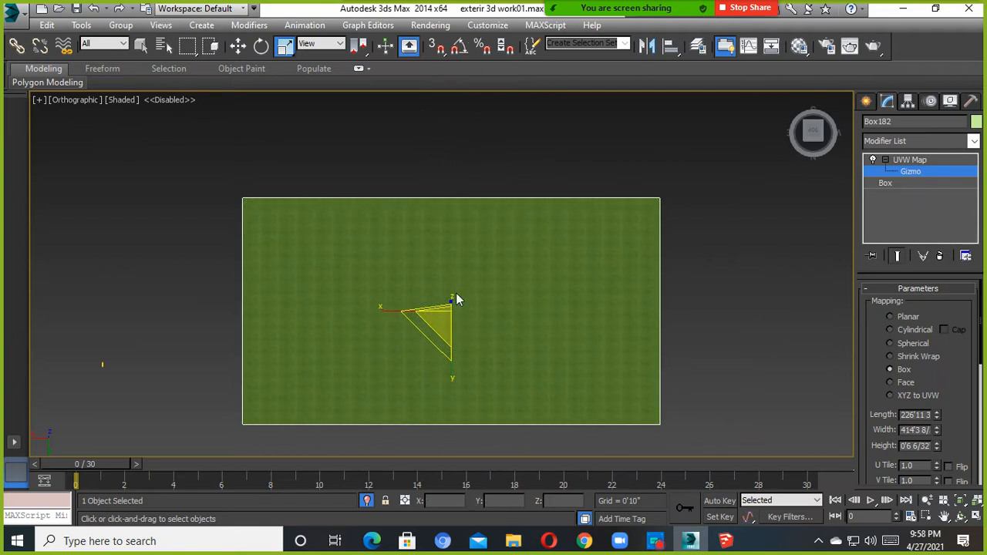
scroll(447, 313, "up", 7)
scroll(442, 311, "down", 11)
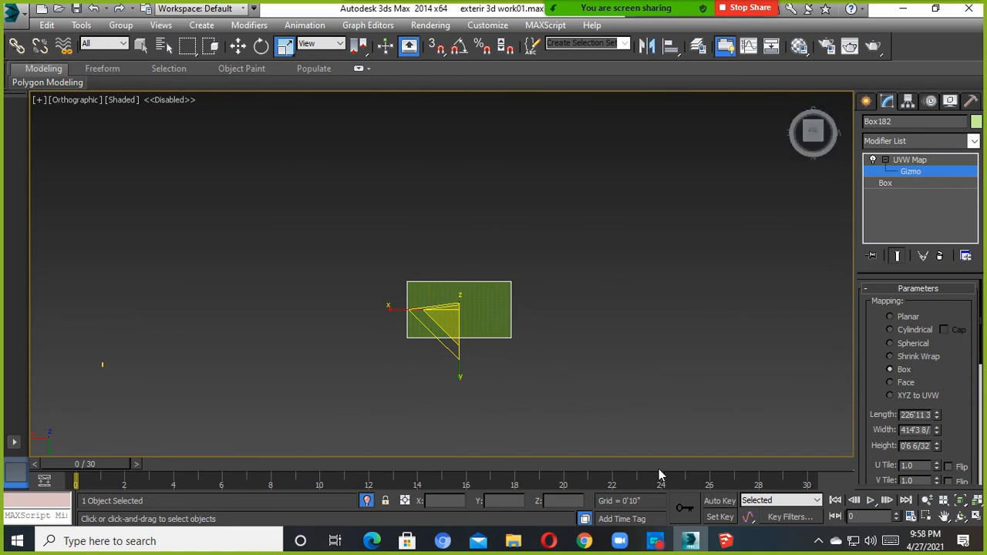
left_click(656, 541)
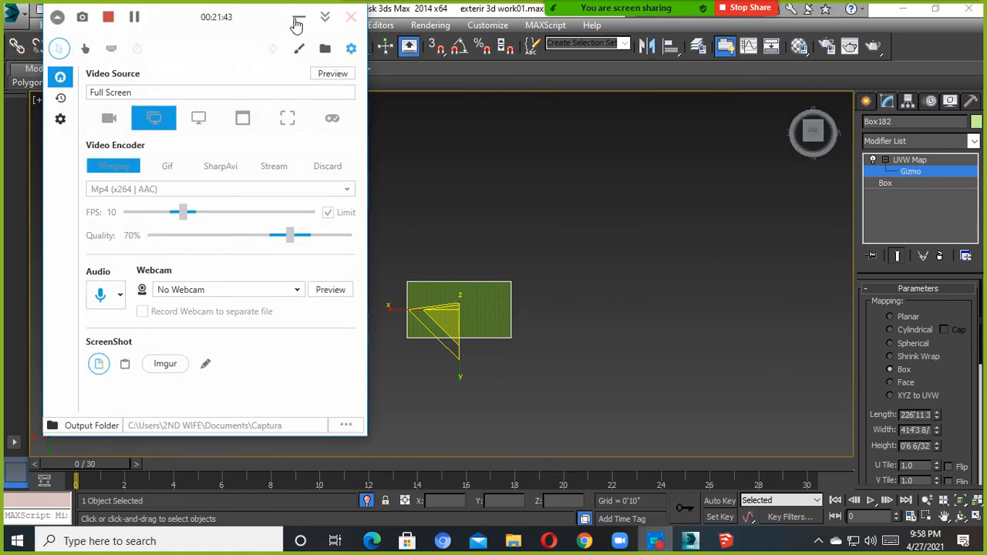
left_click(298, 20)
Import the stair 8888 SketchUp model from the Desktop, keeping the default SketchUp import options.
left_click(11, 14)
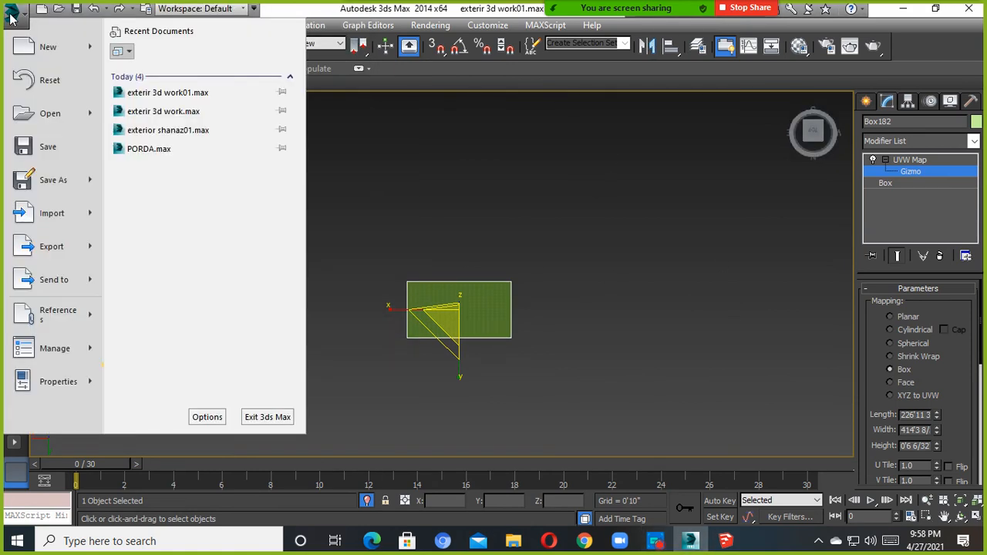
left_click(48, 216)
left_click(42, 139)
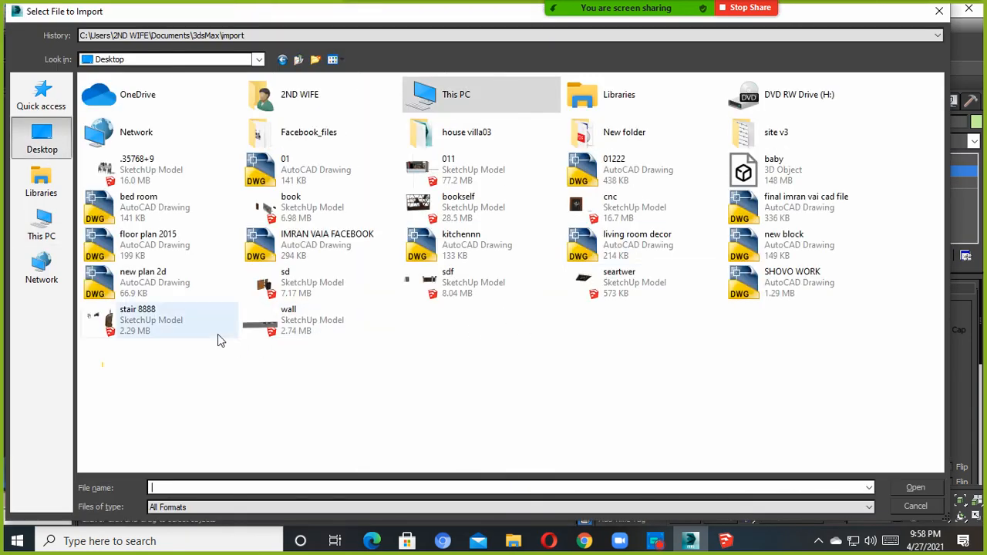
left_click(148, 321)
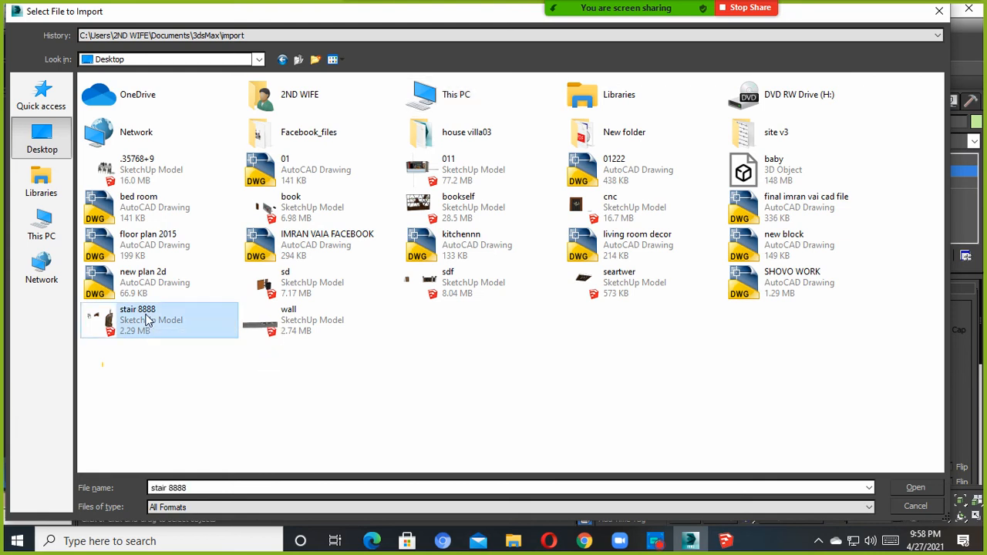
left_click(912, 488)
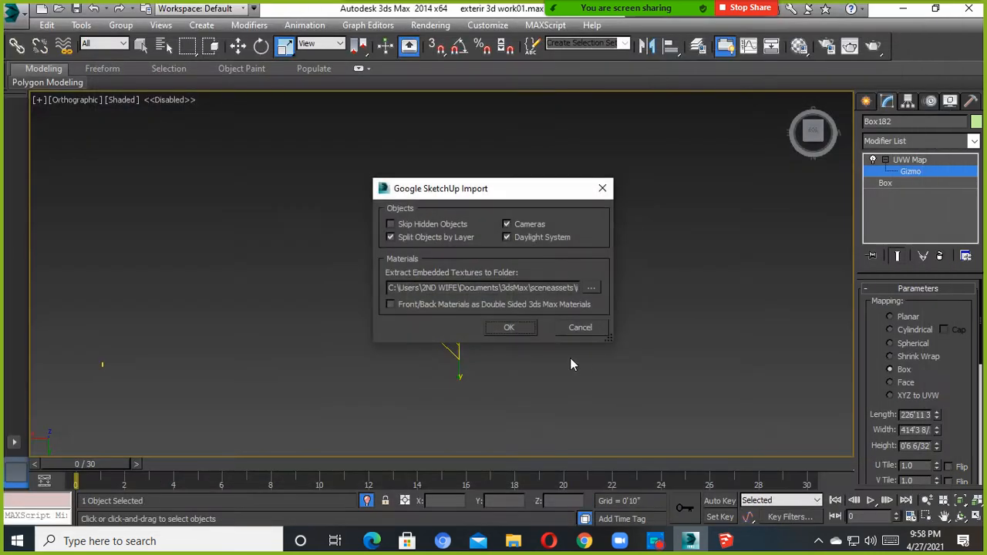
left_click(507, 328)
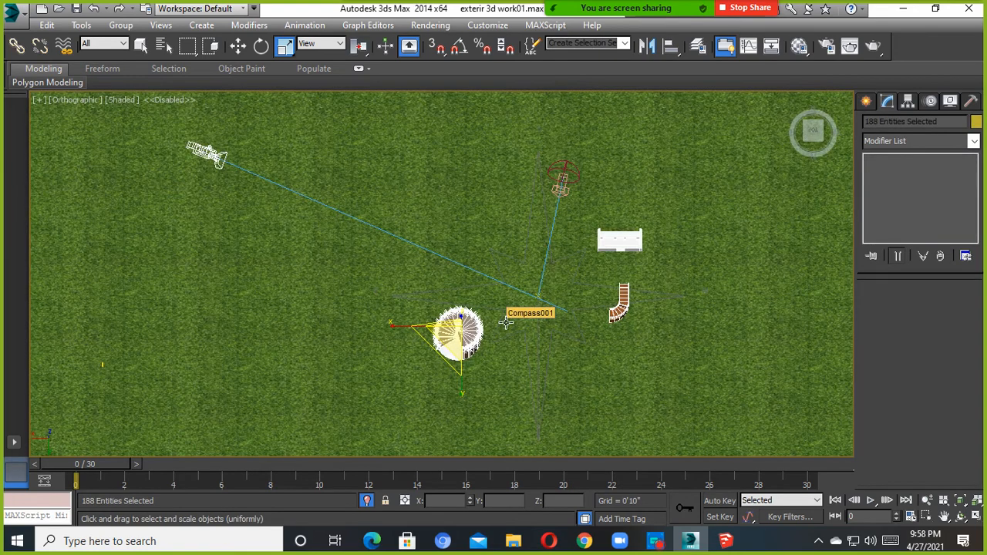
Deselect the imported entities and examine how the staircases, camera and daylight system sit over the ground box.
scroll(506, 323, "down", 5)
left_click(241, 47)
left_click(476, 319)
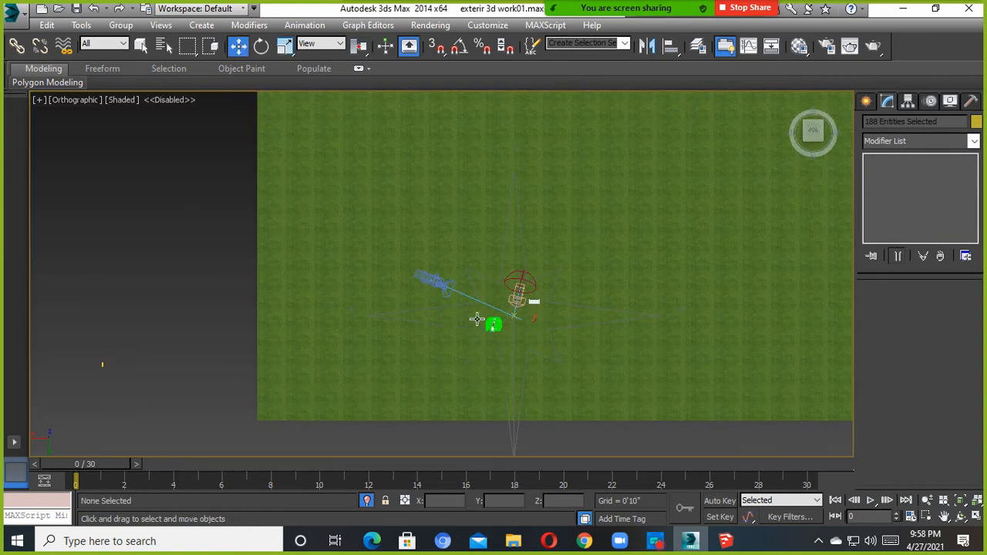
middle_click_drag(529, 317, 556, 253, "alt")
scroll(501, 325, "up", 7)
scroll(501, 324, "up", 2)
middle_click_drag(501, 324, 562, 355, "alt")
scroll(532, 338, "down", 8)
scroll(452, 320, "up", 4)
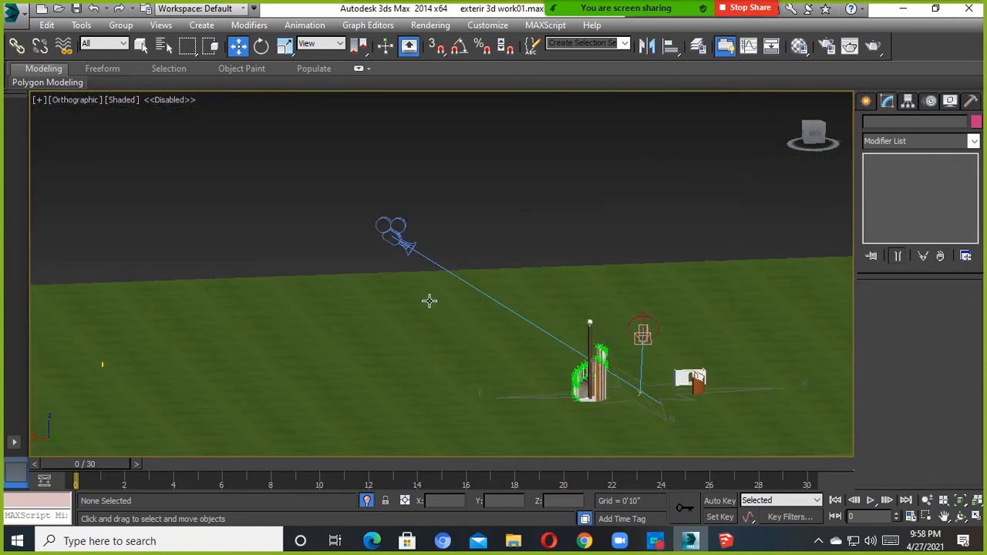
Delete the imported SketchUp camera that floats above the staircases.
scroll(385, 202, "up", 4)
middle_click_drag(248, 217, 246, 263)
left_click_drag(332, 149, 280, 192)
middle_click_drag(336, 204, 249, 213)
key("Delete")
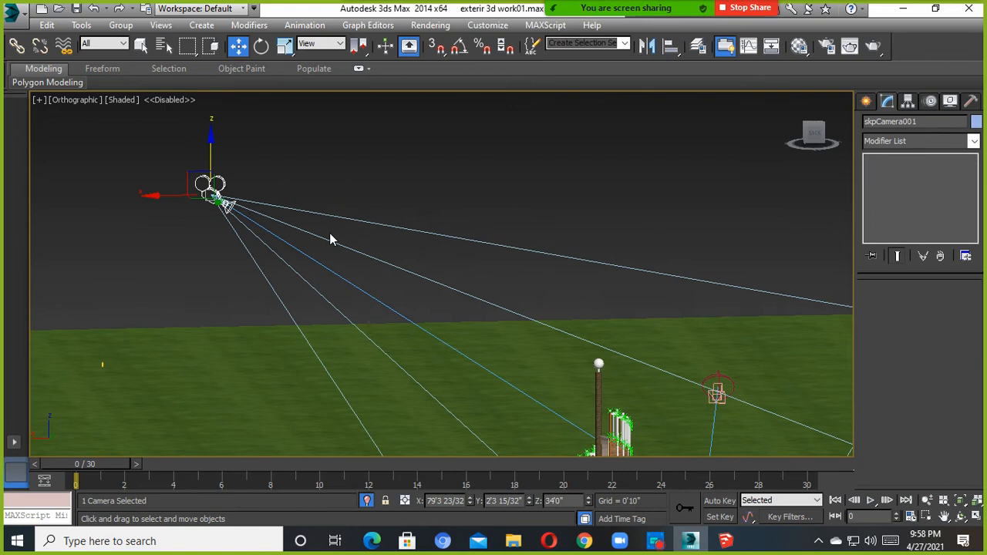
Delete the imported daylight system between the staircases, working from the Back view.
scroll(443, 361, "down", 4)
middle_click_drag(443, 364, 409, 318)
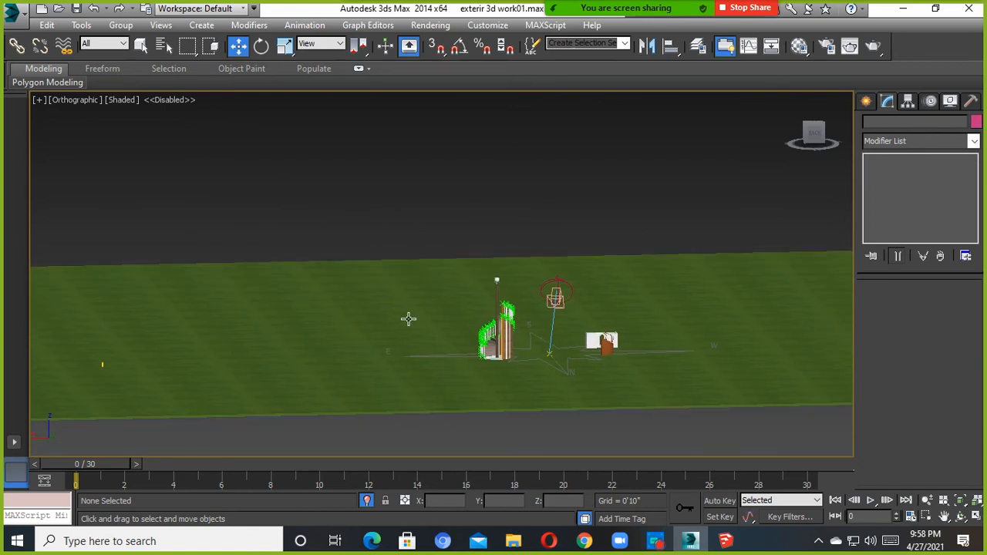
left_click(816, 136)
left_click_drag(499, 260, 500, 261)
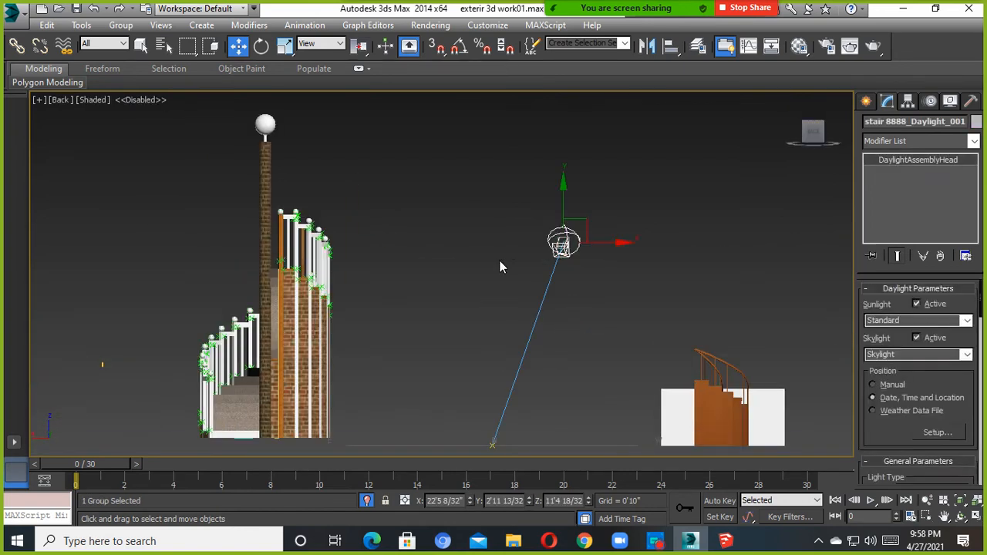
key("Delete")
middle_click_drag(385, 325, 444, 255)
Examine the ground box below the models and the brick spiral staircase with white railings at close range.
left_click(397, 419)
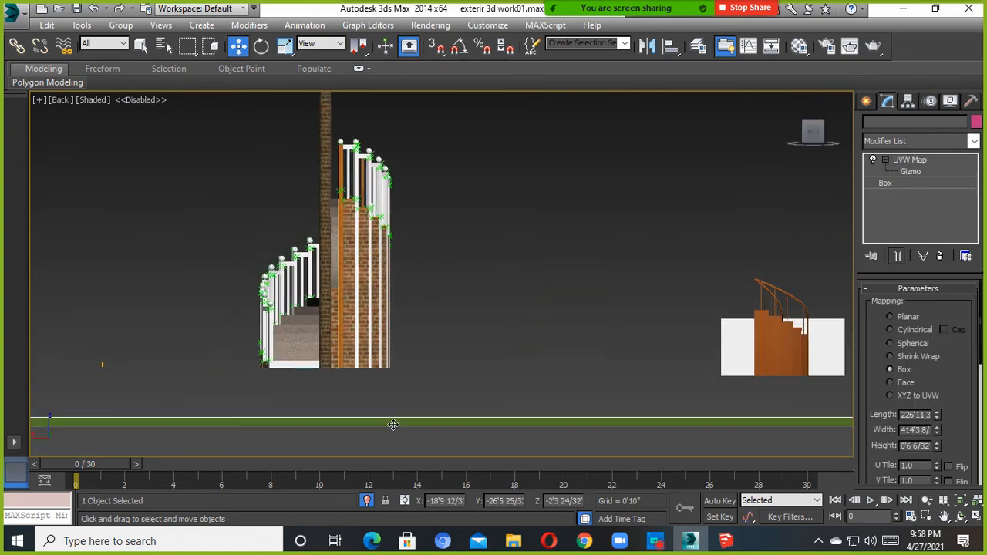
middle_click_drag(409, 395, 566, 328, "alt")
scroll(571, 388, "down", 4)
scroll(537, 359, "down", 5)
middle_click_drag(537, 360, 544, 297, "alt")
scroll(544, 363, "up", 4)
scroll(545, 298, "up", 6)
scroll(432, 432, "up", 4)
left_click(409, 391)
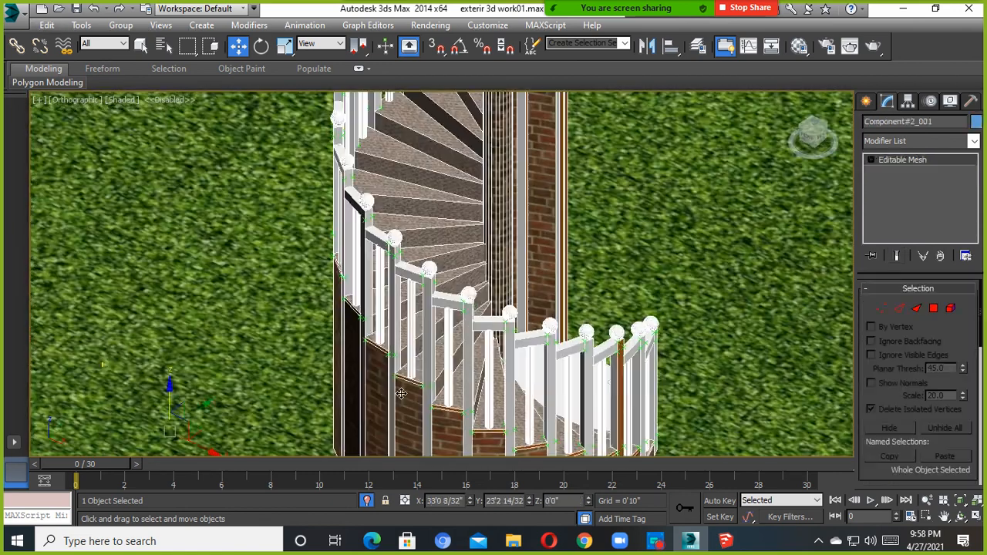
Select the curved wooden staircase and examine it together with the white arched structure beside it.
middle_click_drag(409, 391, 511, 301, "alt")
scroll(574, 302, "down", 4)
scroll(650, 306, "down", 4)
scroll(533, 323, "up", 7)
left_click(533, 310)
scroll(511, 301, "up", 5)
left_click(432, 271)
scroll(432, 272, "down", 2)
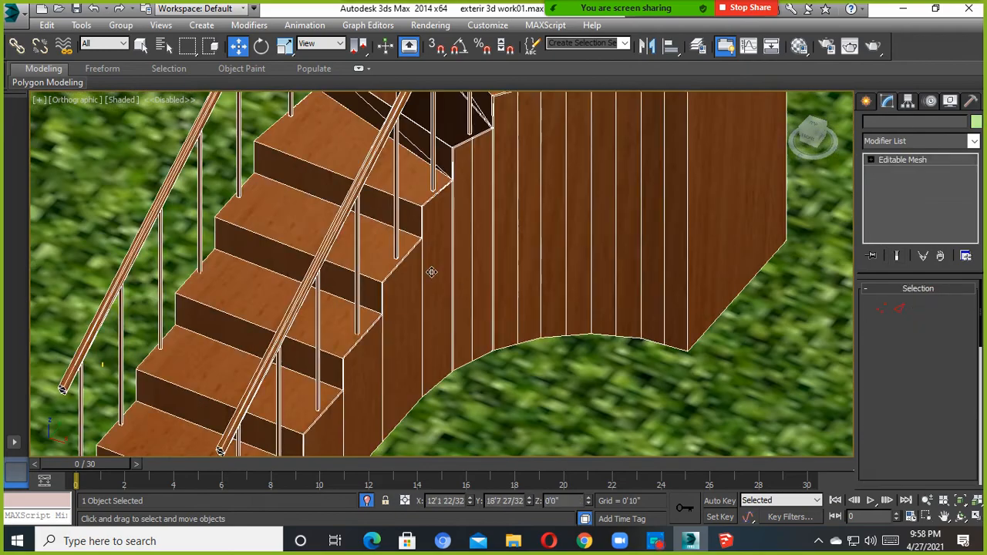
scroll(432, 271, "down", 4)
middle_click_drag(432, 272, 342, 349, "alt")
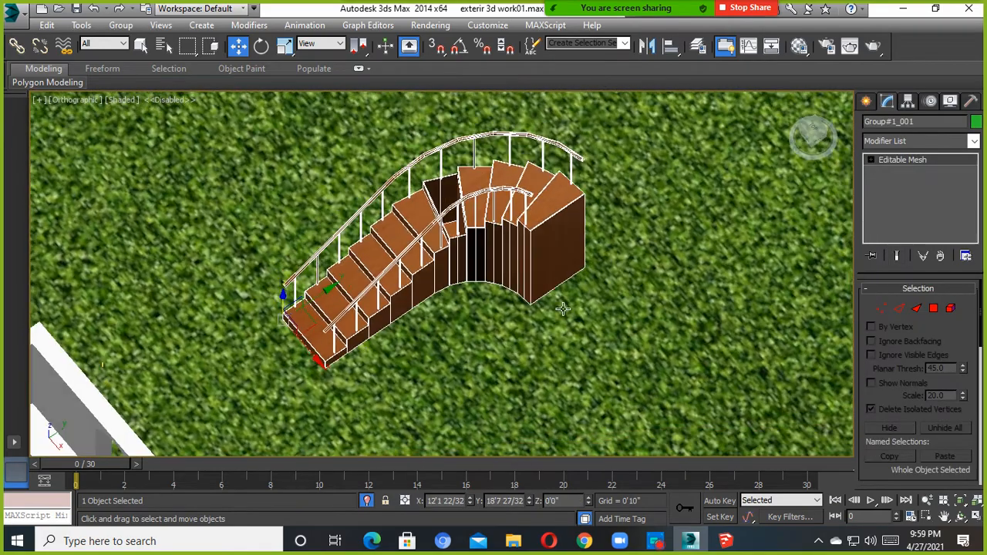
middle_click_drag(416, 285, 588, 343, "alt")
scroll(572, 360, "down", 10)
left_click(589, 249)
scroll(565, 375, "up", 10)
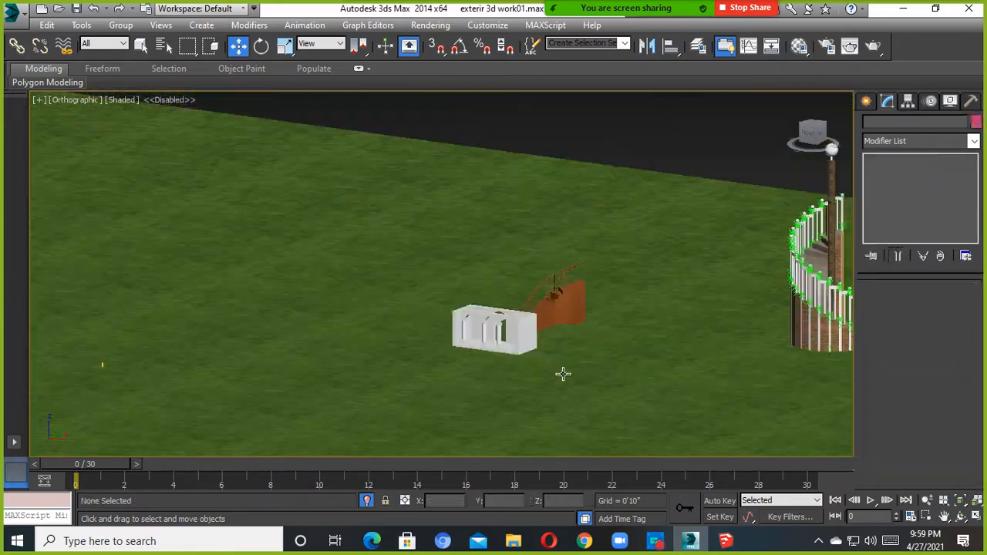
left_click(539, 316)
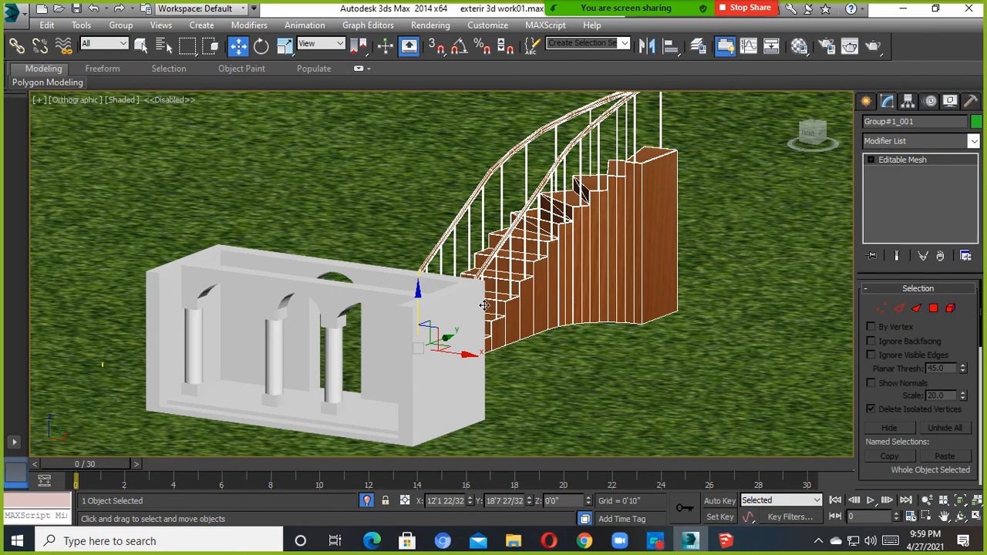
Select all parts of the brick spiral staircase in the Front view and delete them.
scroll(504, 340, "down", 9)
middle_click_drag(535, 365, 591, 316, "alt")
middle_click_drag(686, 333, 588, 342)
left_click(822, 139)
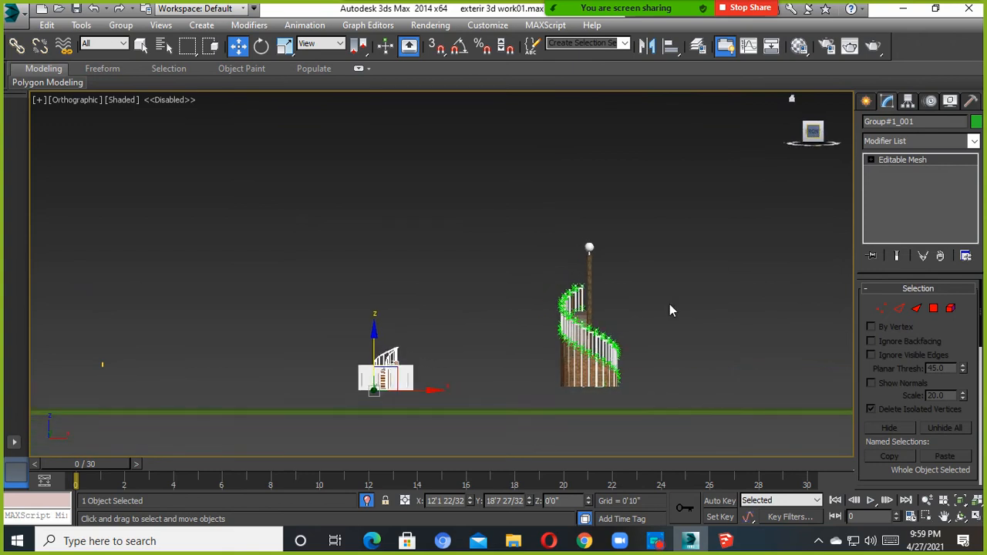
left_click_drag(538, 392, 535, 395)
scroll(606, 368, "up", 5)
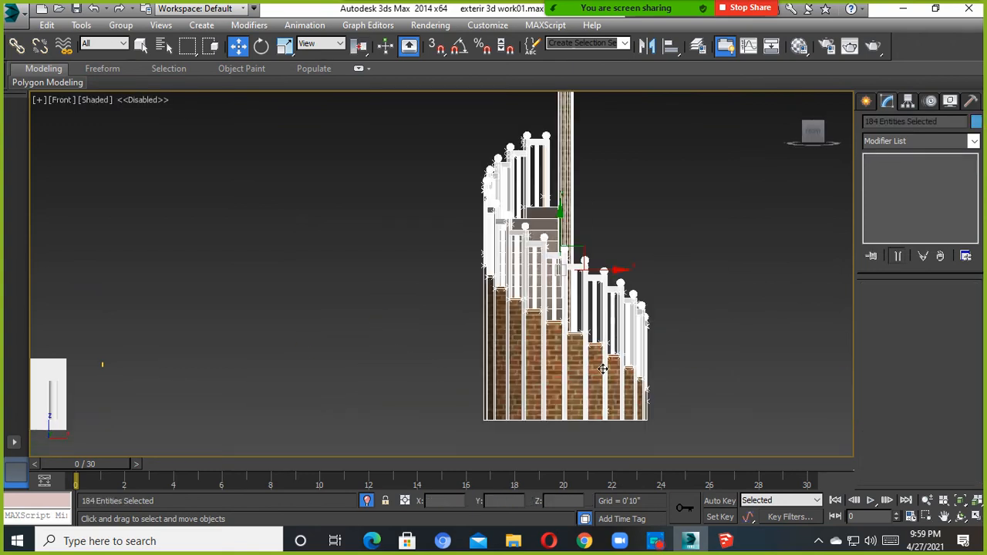
key("Delete")
Delete the curved wooden staircase next to the white arched structure.
scroll(596, 354, "down", 2)
middle_click_drag(595, 354, 869, 349)
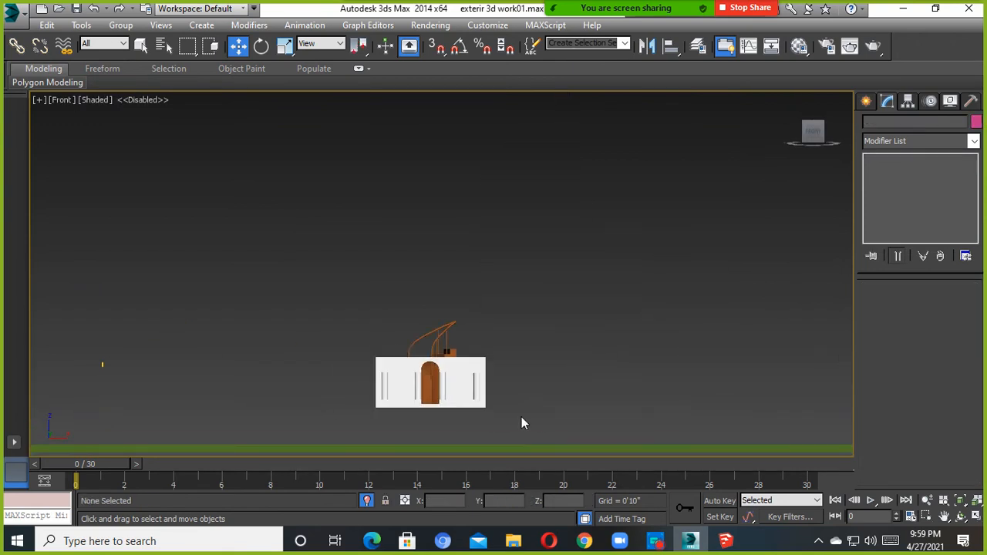
scroll(470, 407, "up", 4)
left_click(409, 364)
mouse_move(416, 362)
middle_mouse_down("alt")
mouse_move(422, 407)
mouse_move(148, 358)
mouse_move(423, 352)
middle_mouse_up("alt")
left_click(148, 358)
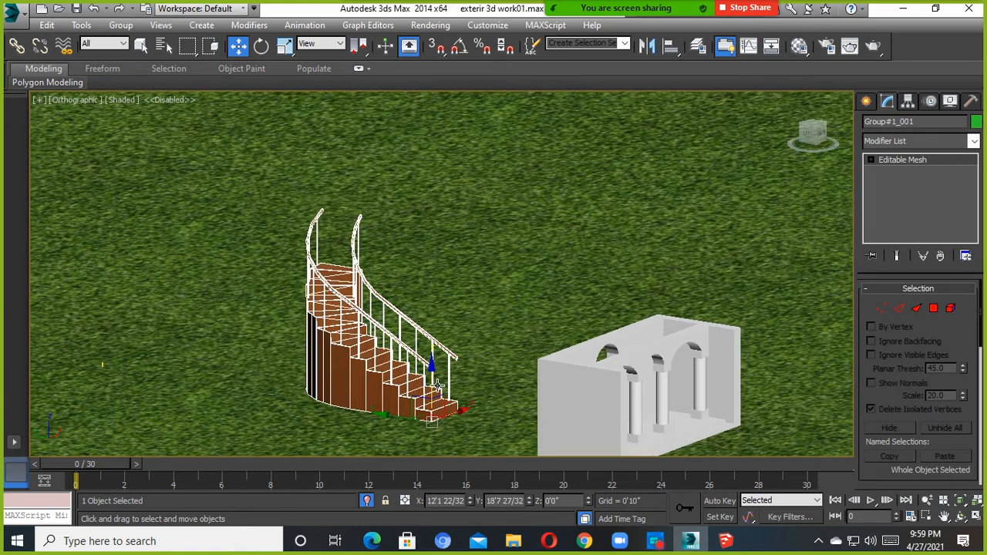
key("Delete")
Move the white arched structure off the grass ground box into the empty area beside it.
left_click(423, 352)
scroll(423, 352, "down", 2)
scroll(452, 347, "up", 3)
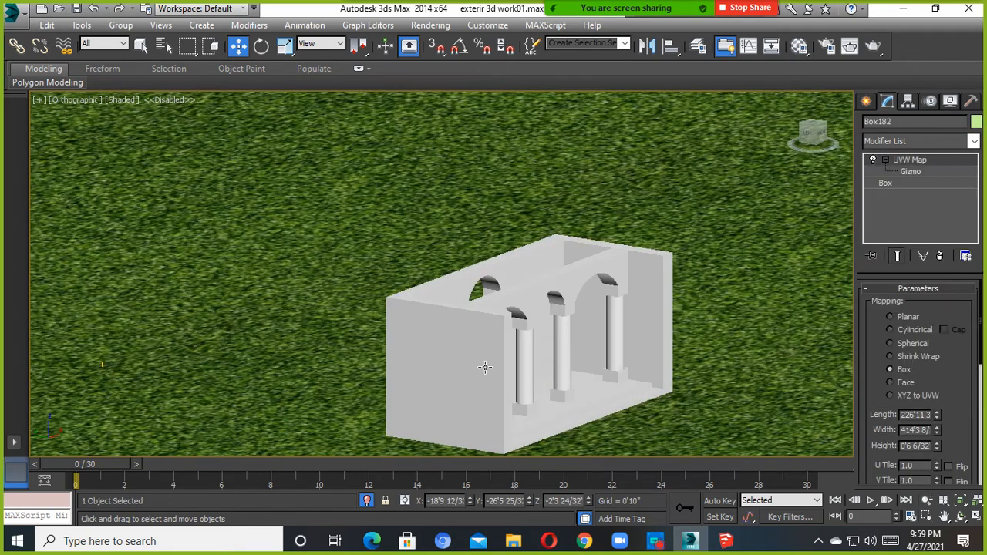
left_click(470, 353)
scroll(674, 396, "down", 5)
left_click_drag(673, 397, 126, 313)
middle_click_drag(191, 324, 520, 395)
left_click_drag(472, 340, 420, 329)
left_click(547, 337)
Unhide all objects in the scene.
right_click(547, 336)
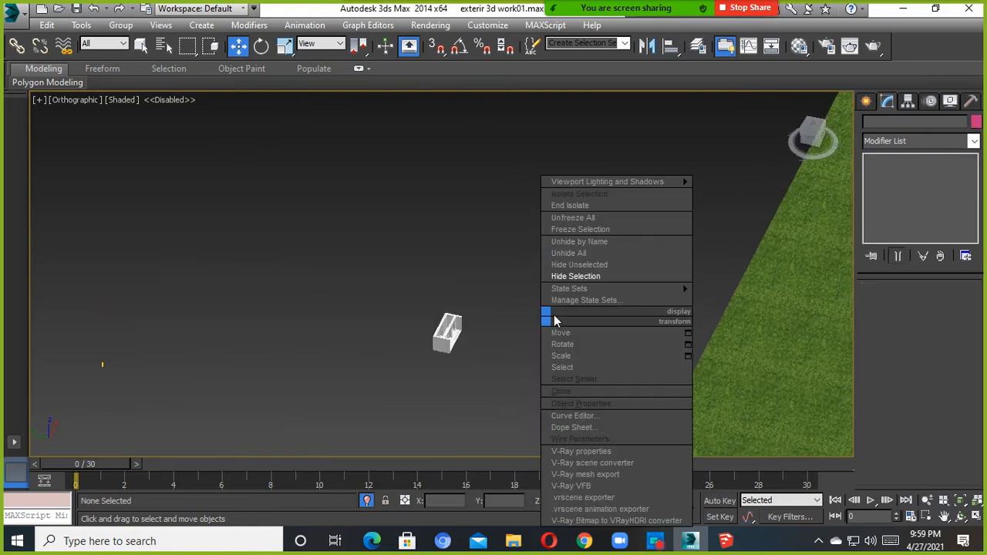
left_click(573, 255)
scroll(550, 278, "down", 5)
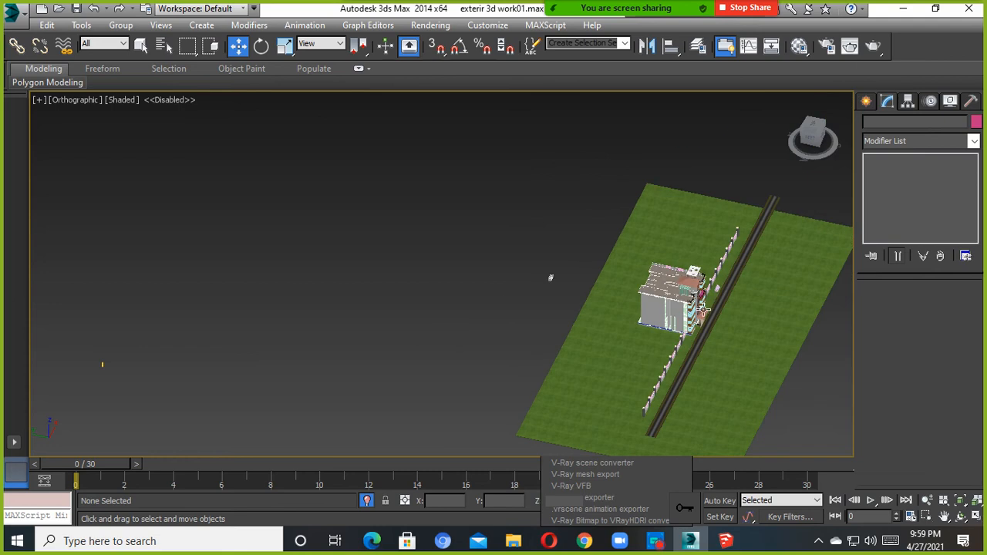
Select the white arched structure and examine its columns, arches and entrance steps from several angles.
scroll(385, 269, "up", 8)
scroll(310, 197, "up", 5)
left_click(345, 269)
middle_click_drag(433, 299, 394, 276, "alt")
scroll(378, 244, "up", 6)
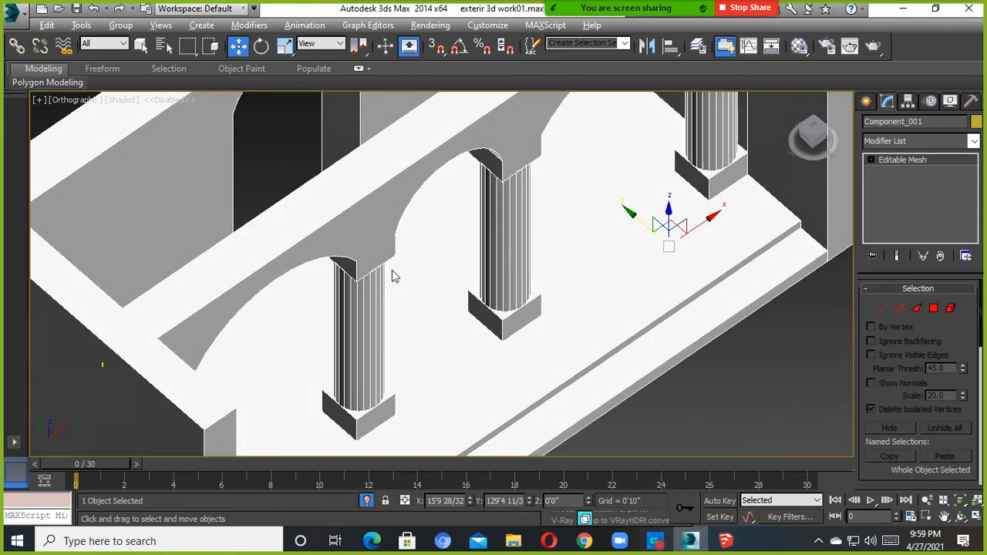
scroll(398, 274, "down", 5)
middle_click_drag(505, 300, 453, 269, "alt")
left_click(717, 375)
middle_click_drag(717, 375, 529, 331, "alt")
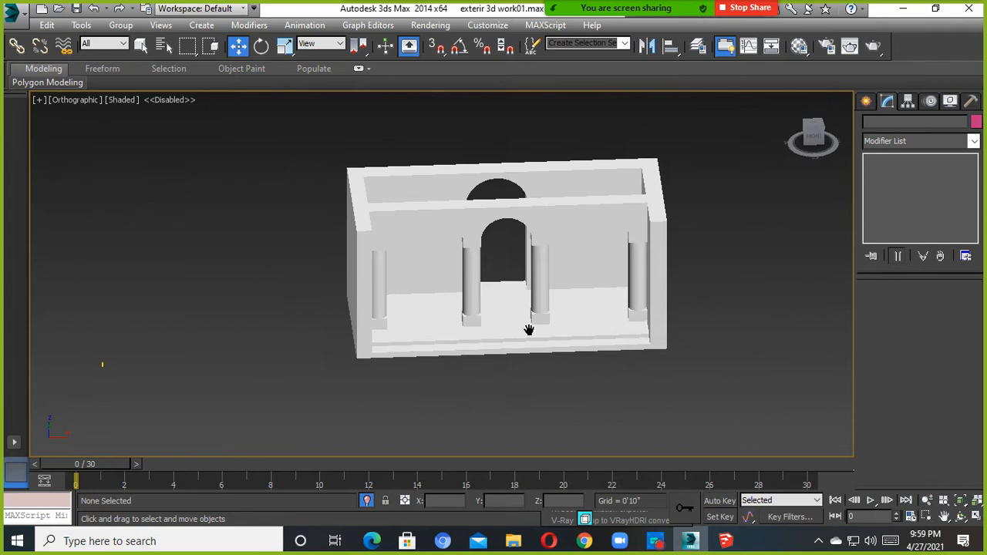
scroll(486, 270, "up", 5)
left_click(451, 219)
middle_click_drag(452, 218, 475, 217, "alt")
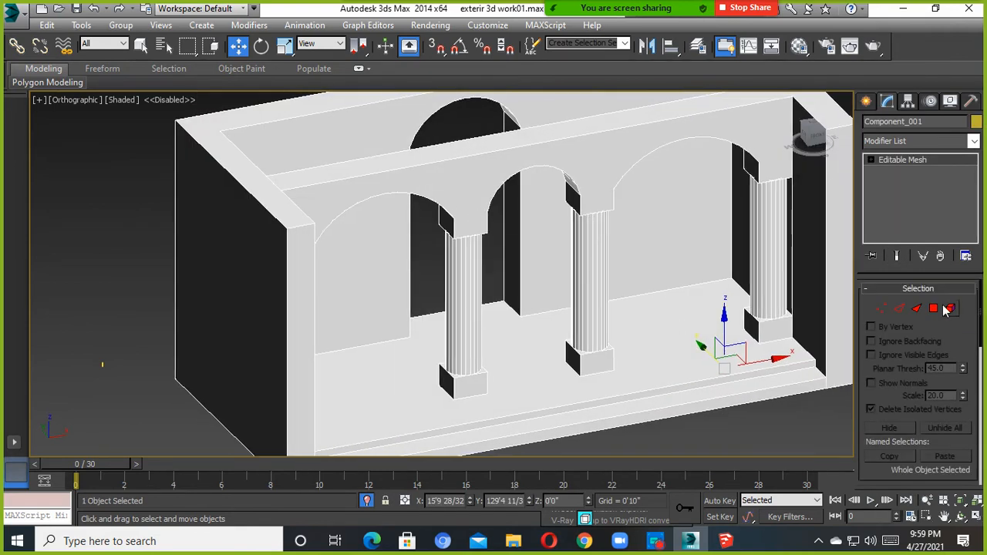
Switch the white arched structure to polygon editing and delete the inner and outer faces of its back wall.
left_click(952, 308)
left_click(284, 239)
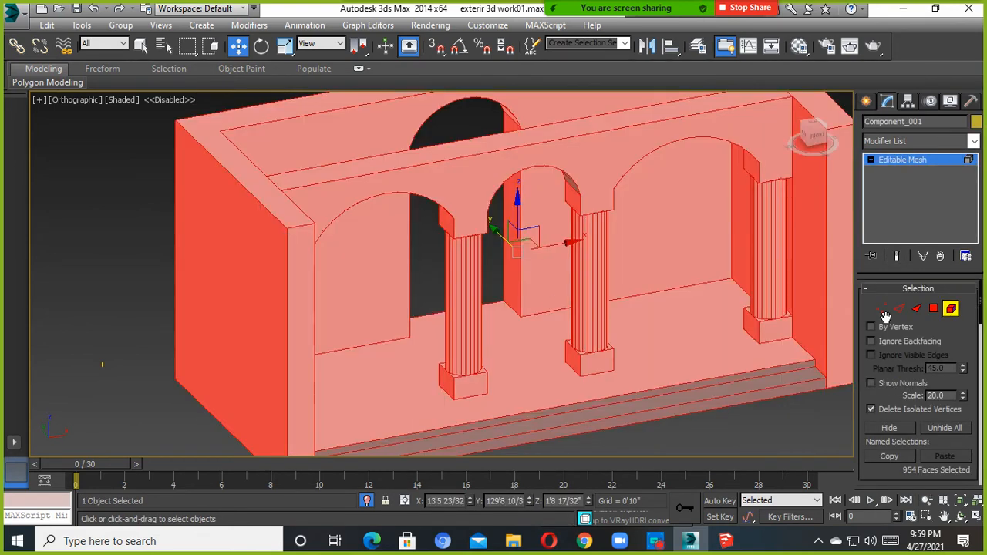
left_click(934, 309)
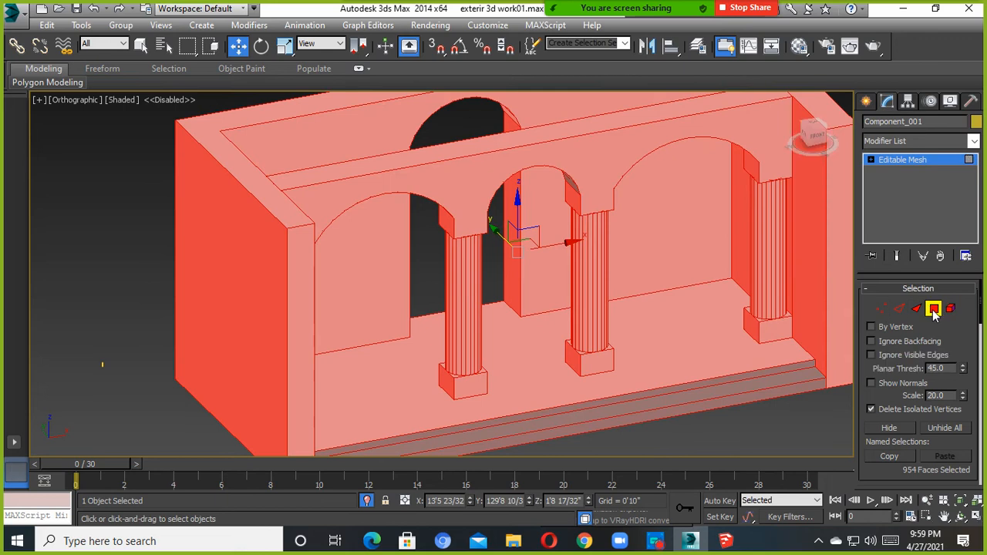
left_click(532, 391)
scroll(532, 391, "down", 1)
left_click(279, 264)
middle_click_drag(385, 278, 351, 295, "alt")
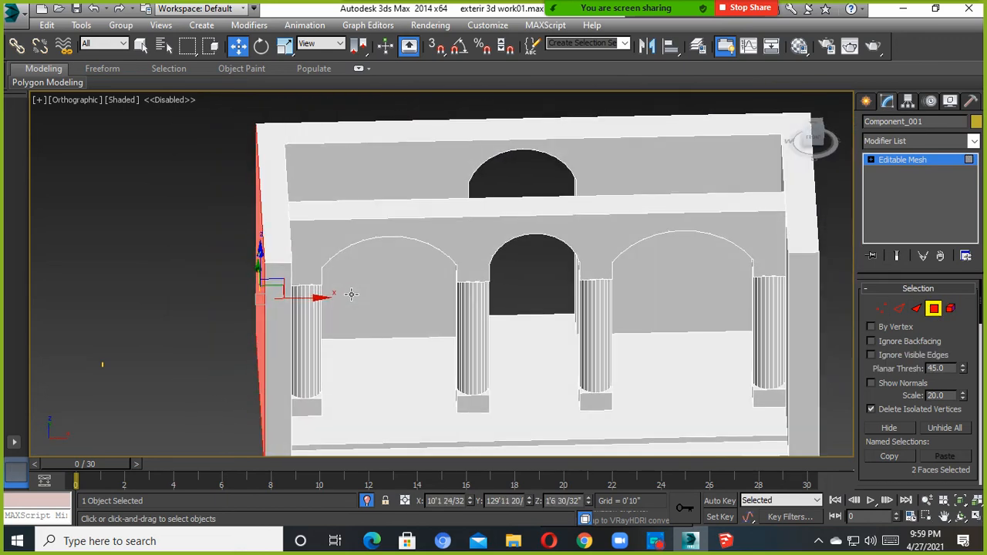
left_click(396, 181)
key("Delete")
middle_click_drag(494, 100, 495, 189)
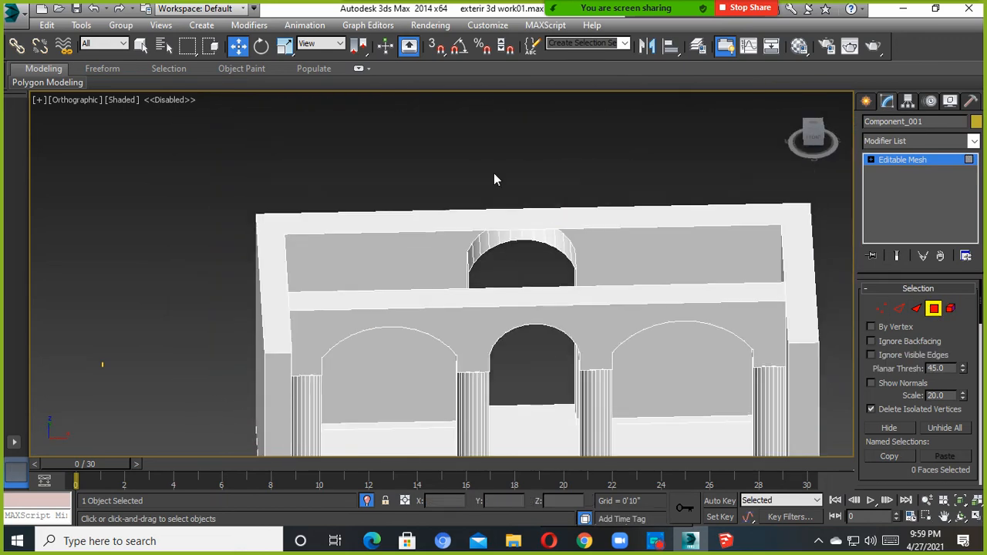
left_click_drag(414, 251, 416, 250)
key("Delete")
Delete the structure's floor polygons behind the arcade and the loose wall fragment left at the rear opening.
middle_click_drag(529, 272, 564, 399, "alt")
left_click(592, 307)
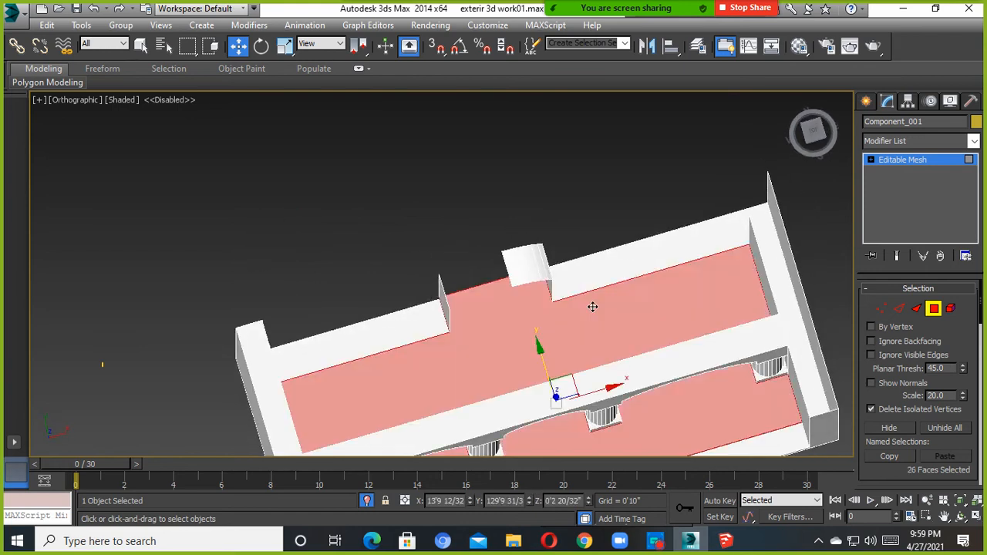
key("Delete")
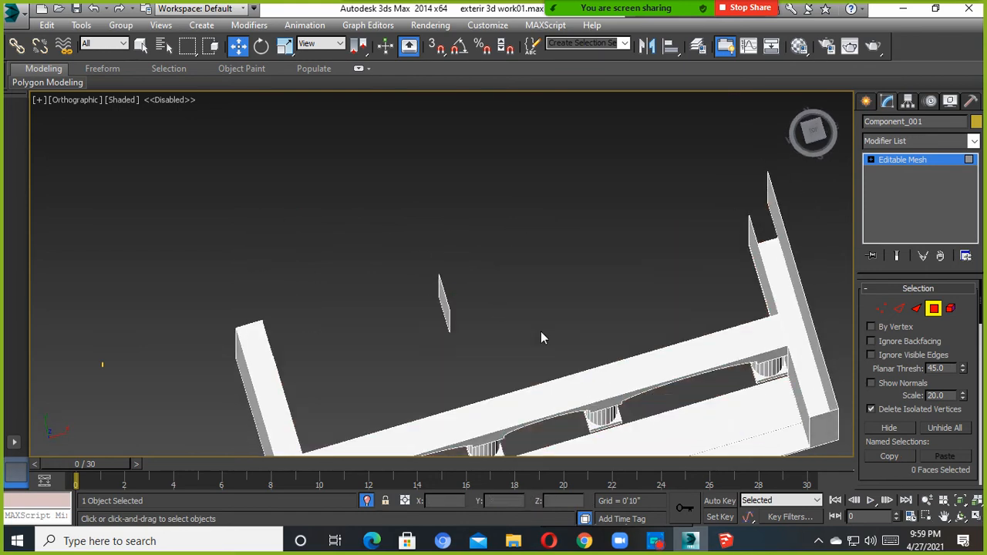
middle_click_drag(542, 332, 544, 206)
left_click_drag(435, 237, 525, 105)
key("Delete")
Delete the entrance steps, front platform and remaining side wall polygons at the arcade's east end.
middle_click_drag(638, 183, 583, 277)
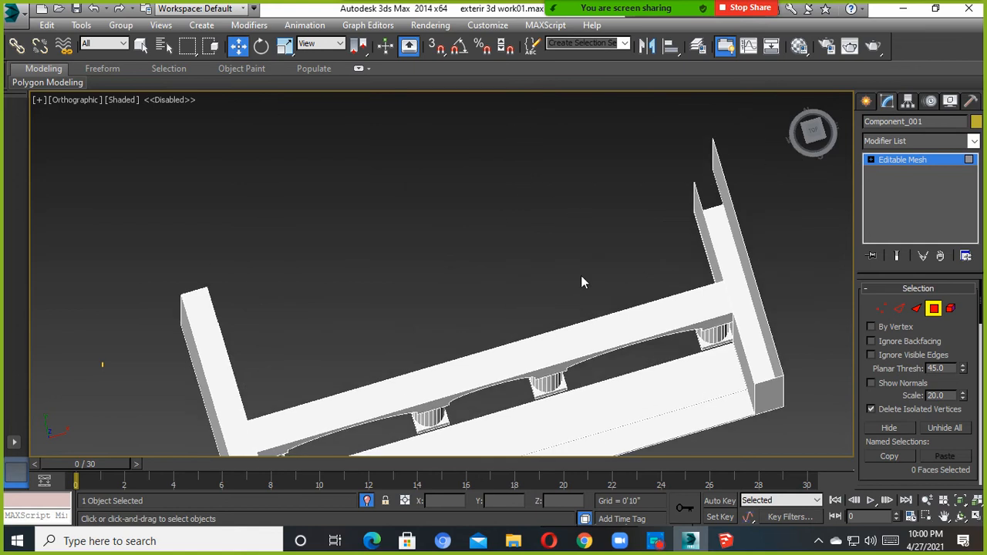
middle_click_drag(730, 335, 758, 268, "alt")
left_click_drag(515, 315, 440, 315)
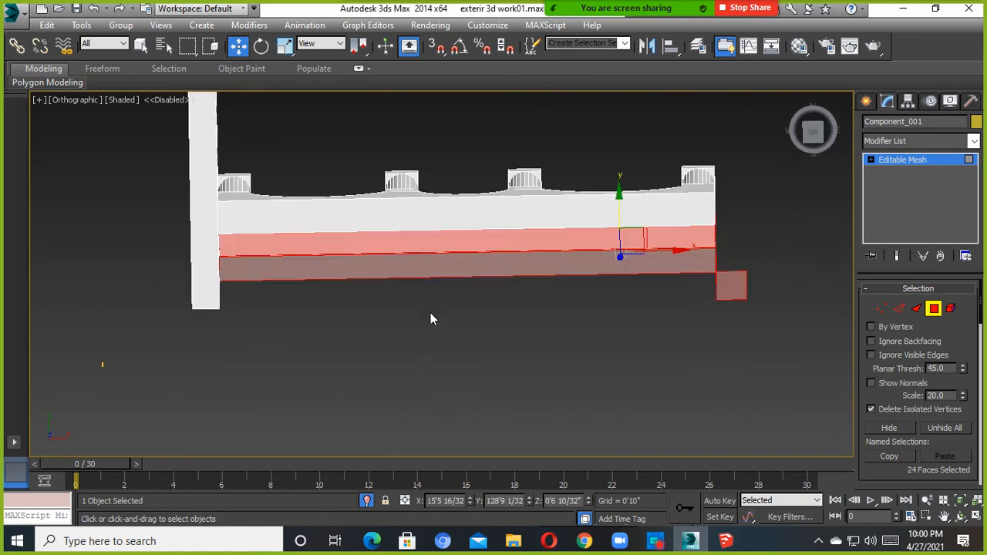
middle_click_drag(431, 314, 462, 284, "alt")
key("Delete")
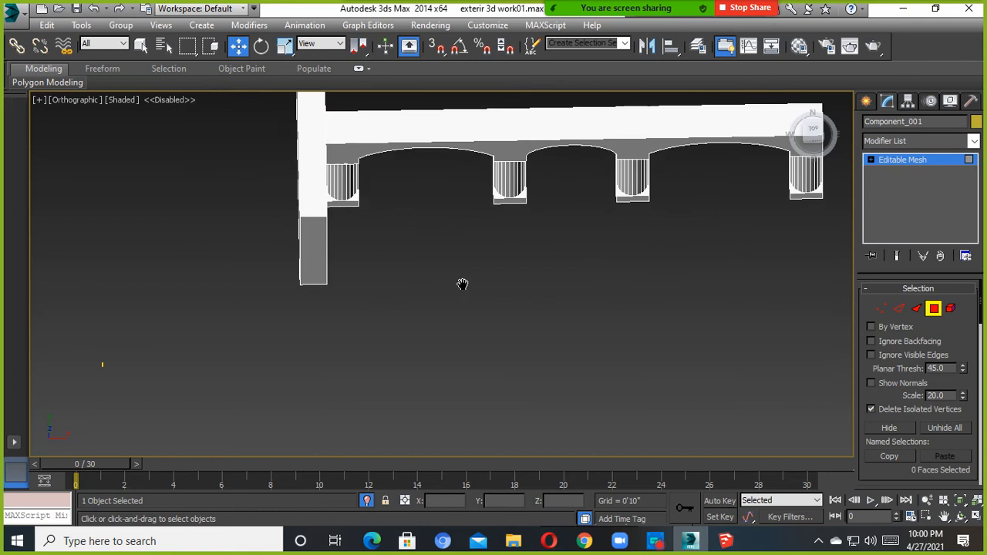
Delete the remaining side wall at the arcade's west end, including its leftover edge face, and end polygon editing.
left_click_drag(388, 259, 260, 304)
key("Delete")
middle_click_drag(311, 270, 320, 375)
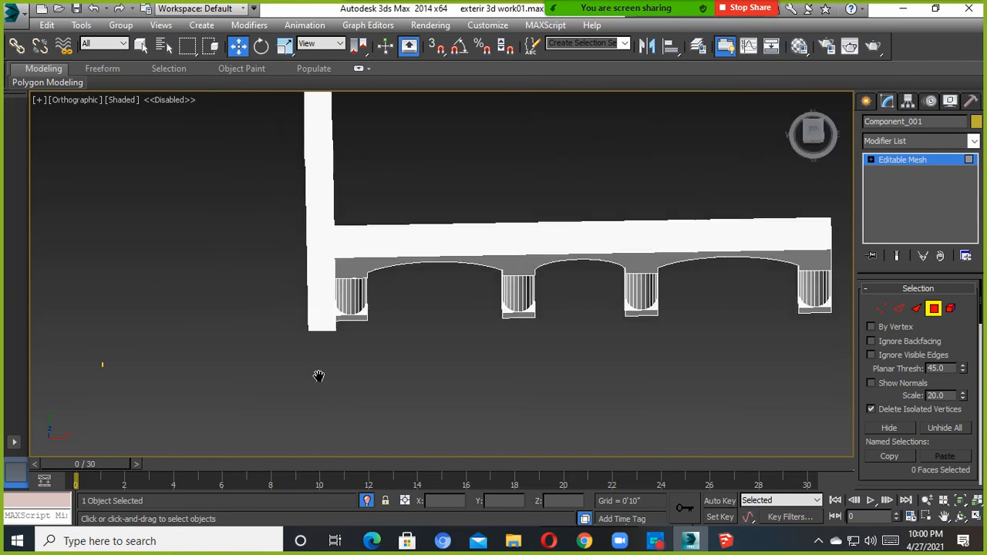
left_click_drag(398, 139, 255, 163)
key("Delete")
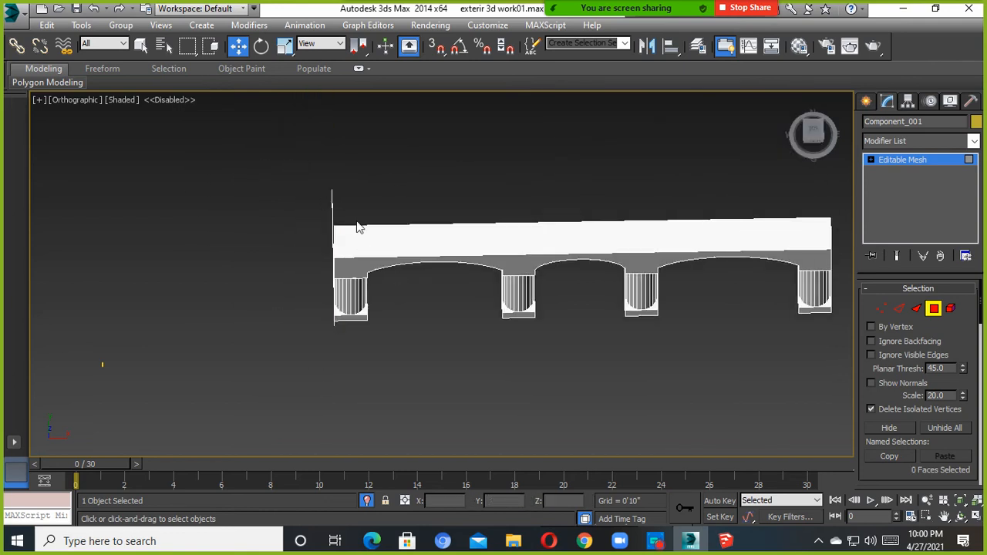
scroll(357, 227, "up", 2)
left_click_drag(288, 214, 288, 214)
key("Delete")
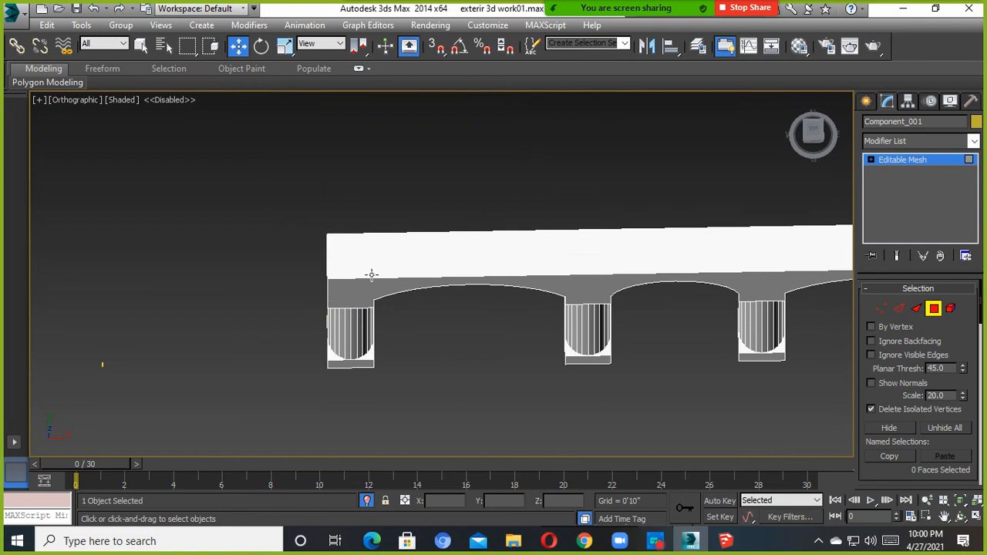
scroll(371, 275, "down", 3)
middle_click_drag(523, 343, 507, 293, "alt")
left_click(935, 311)
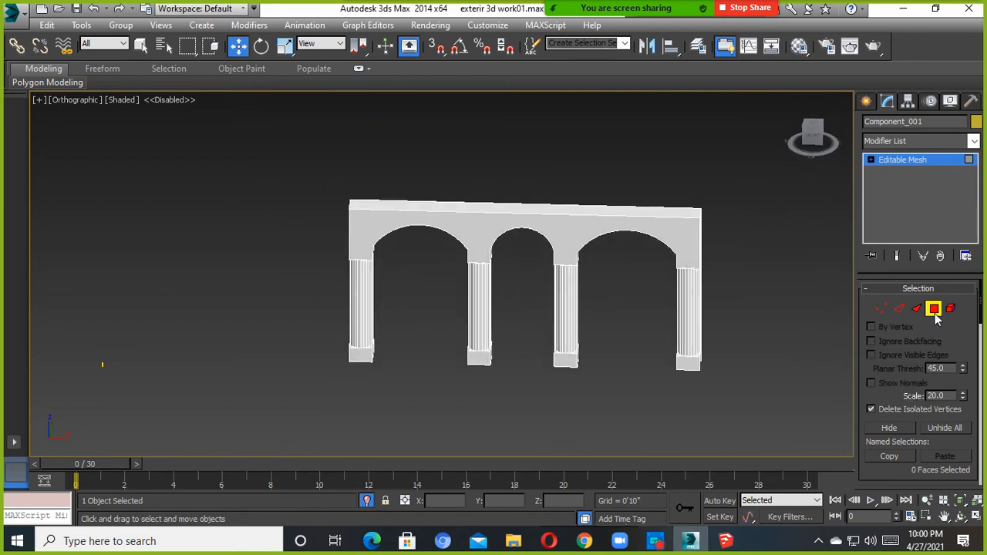
Move the trimmed four-column arcade along Y to about 167'4", farther out into the empty area behind the building.
left_click(756, 302)
scroll(680, 299, "up", 4)
left_click(694, 299)
middle_click_drag(694, 298, 622, 325, "alt")
scroll(685, 312, "down", 2)
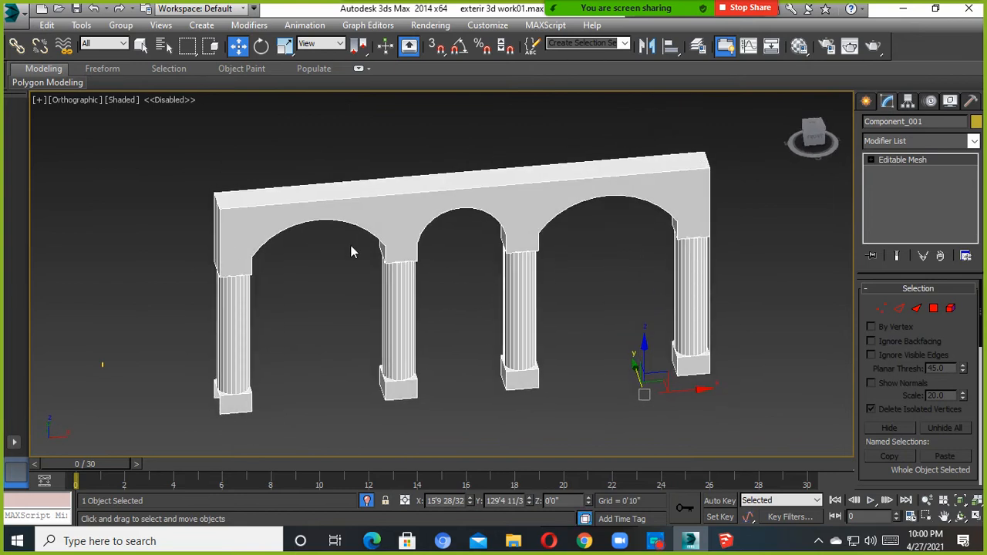
left_click(818, 139)
scroll(766, 240, "down", 5)
scroll(637, 244, "down", 3)
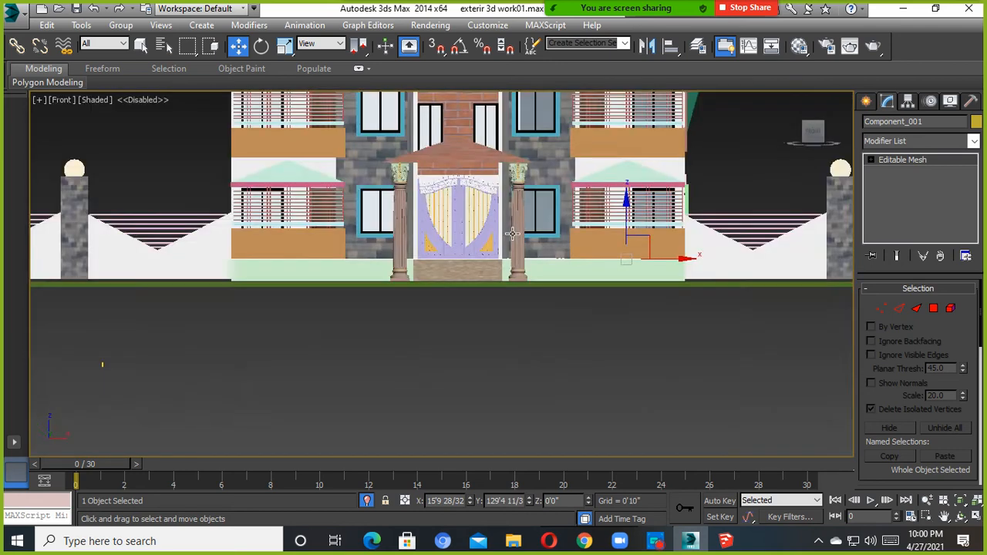
middle_click_drag(637, 244, 571, 279, "alt")
left_click_drag(530, 220, 428, 148)
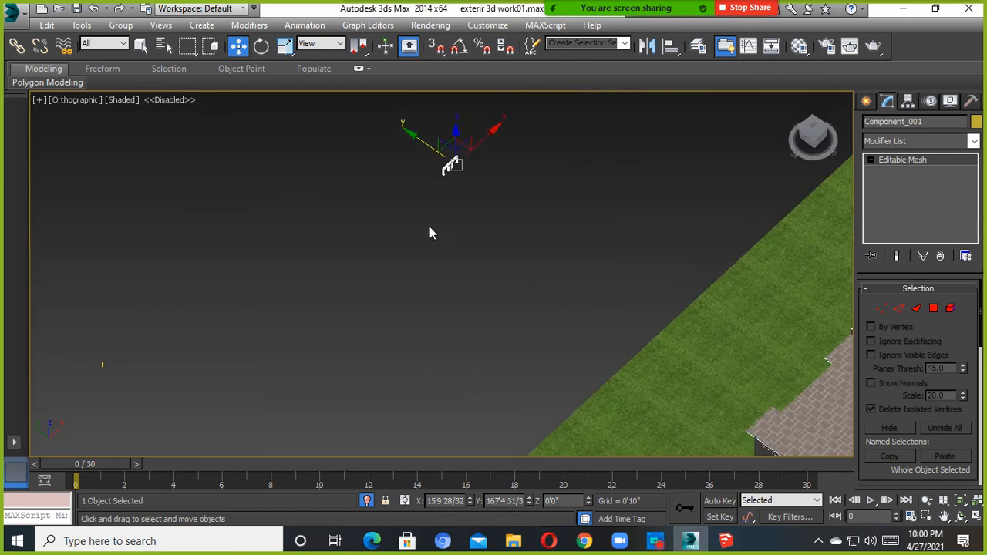
middle_click_drag(429, 227, 503, 409)
middle_click_drag(503, 409, 537, 388, "alt")
Scale the arcade up uniformly until it is much larger than the apartment building.
left_click(284, 46)
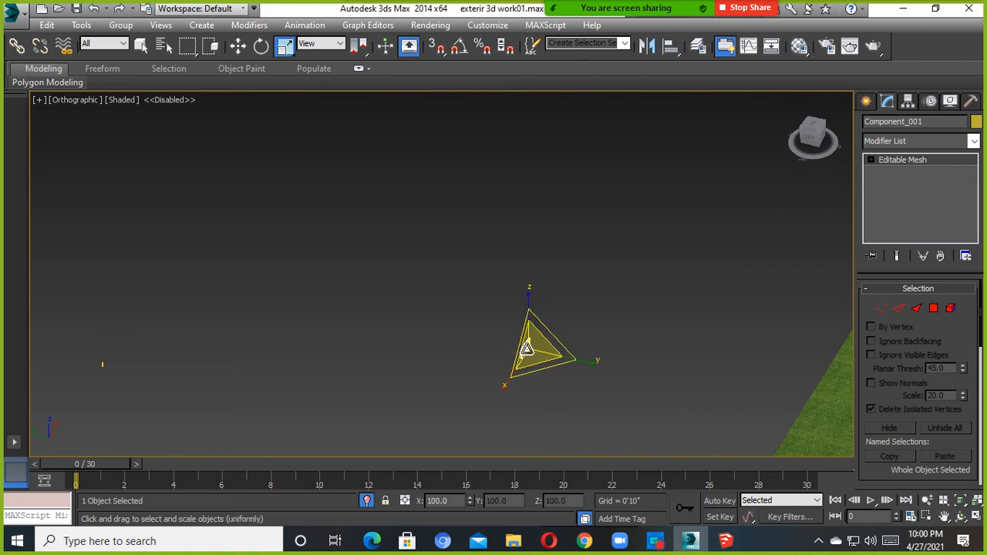
left_click_drag(531, 351, 554, 164)
left_click_drag(533, 354, 531, 183)
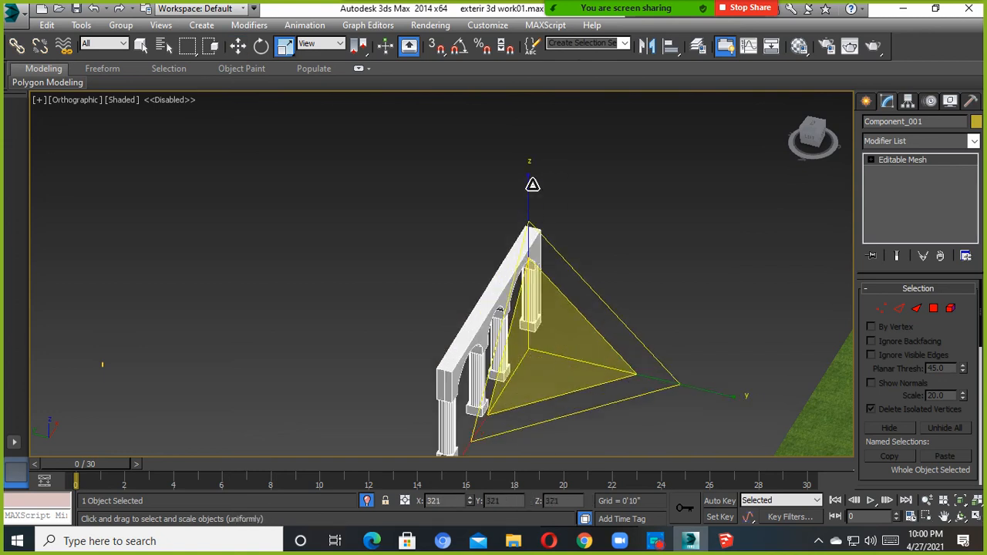
left_click_drag(522, 378, 528, 255)
middle_click_drag(503, 390, 867, 355, "alt")
scroll(575, 342, "down", 1)
middle_click_drag(597, 412, 716, 303)
left_click(715, 304)
Select the enlarged arcade and move it along Y to about 96'9", closer to the grass ground.
left_click(238, 45)
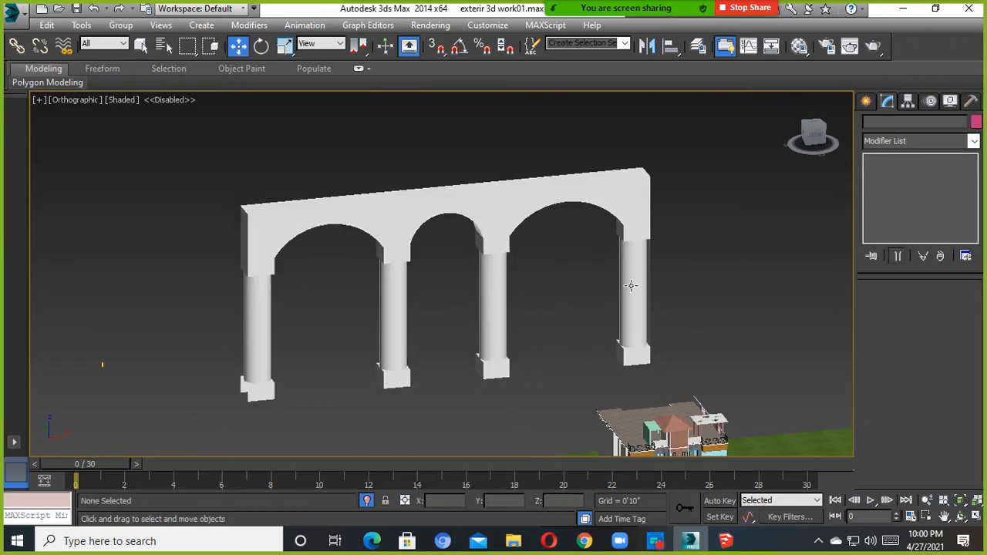
left_click_drag(676, 168, 514, 222)
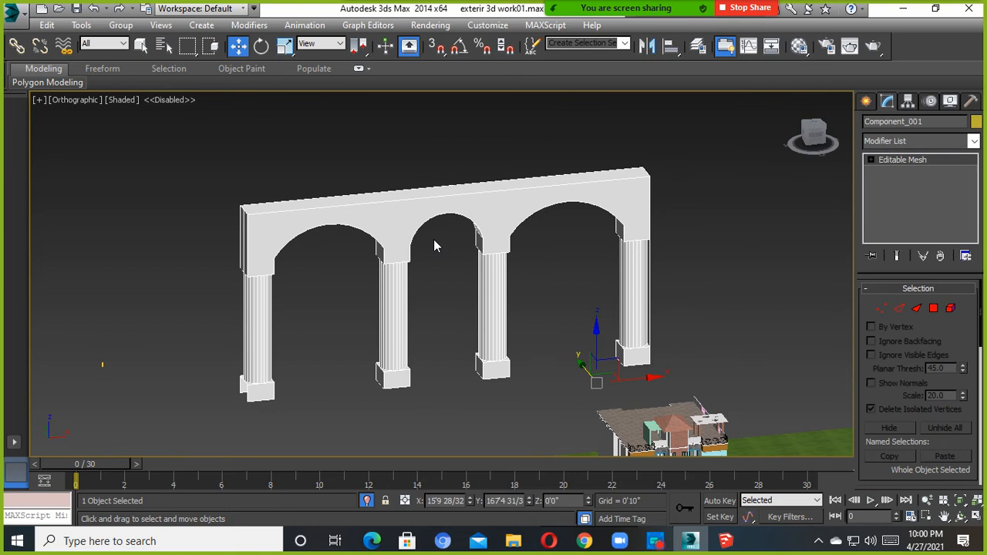
scroll(433, 239, "down", 3)
middle_click_drag(433, 239, 480, 277)
left_click(462, 323)
scroll(482, 300, "up", 2)
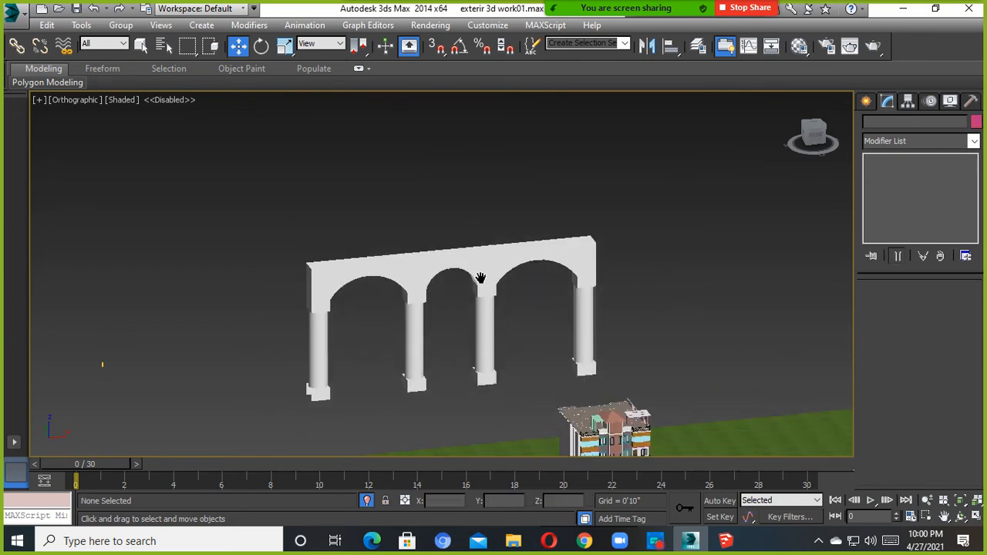
scroll(480, 277, "up", 1)
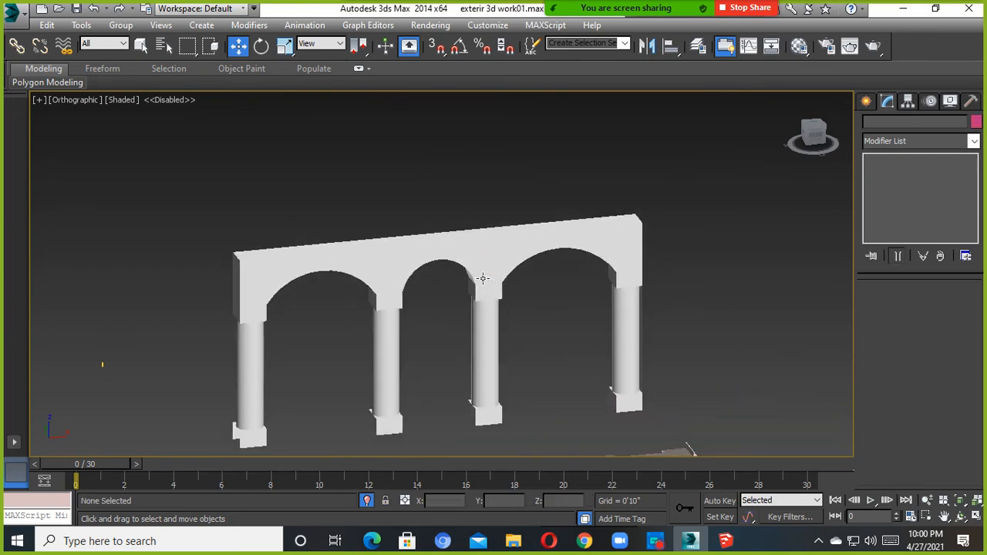
left_click_drag(239, 261, 250, 317)
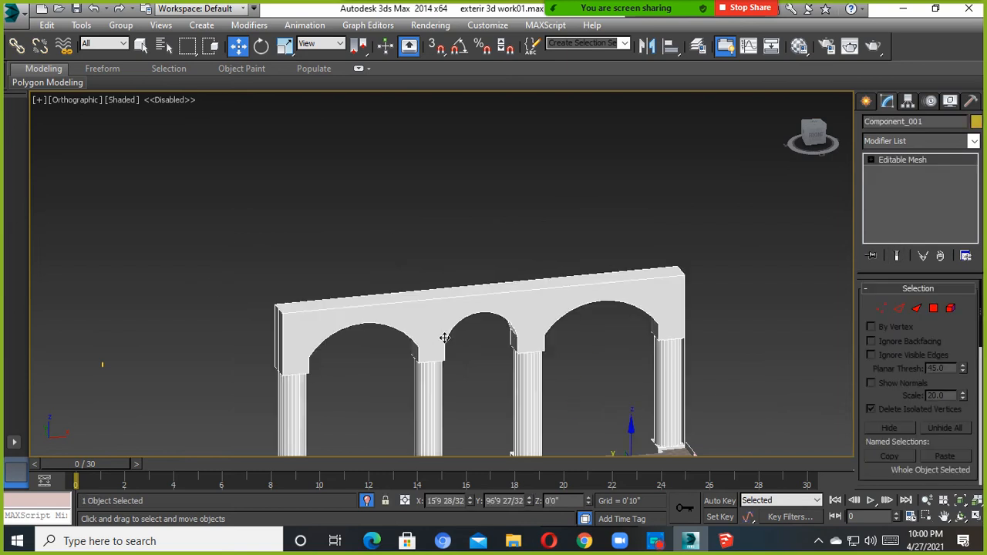
middle_click_drag(445, 337, 440, 261)
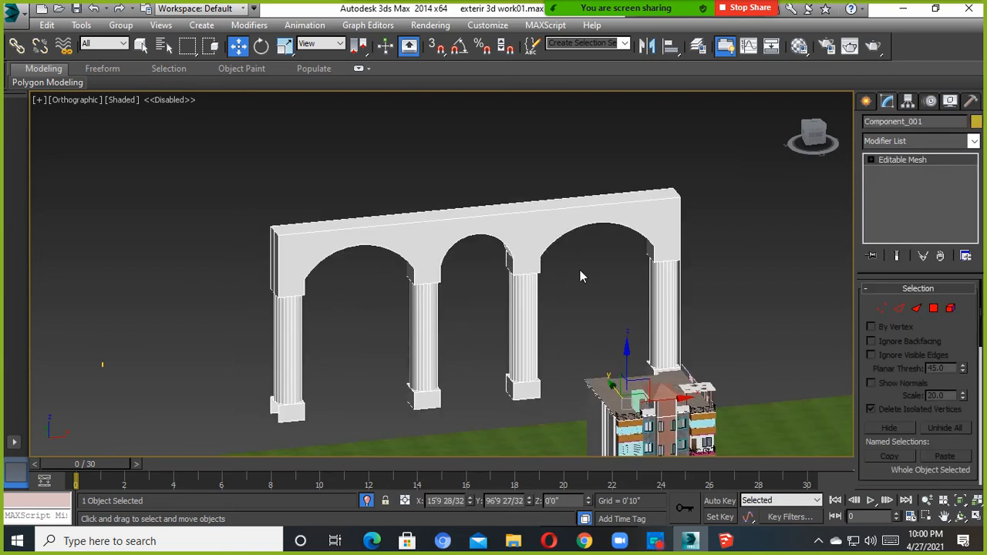
left_click(593, 246)
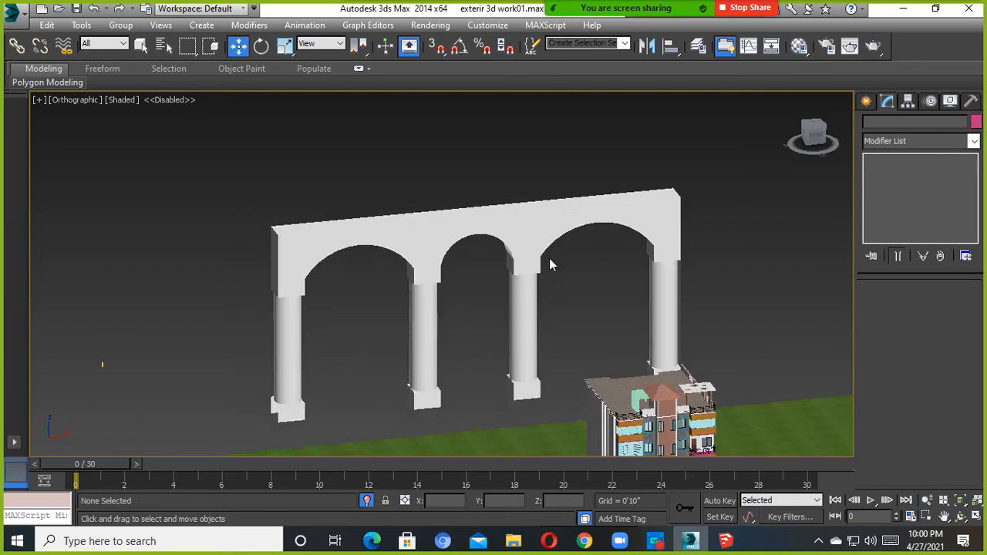
Move the arcade onto the grass in front of the building and scale it down to slightly narrower than the facade.
left_click_drag(705, 179, 297, 270)
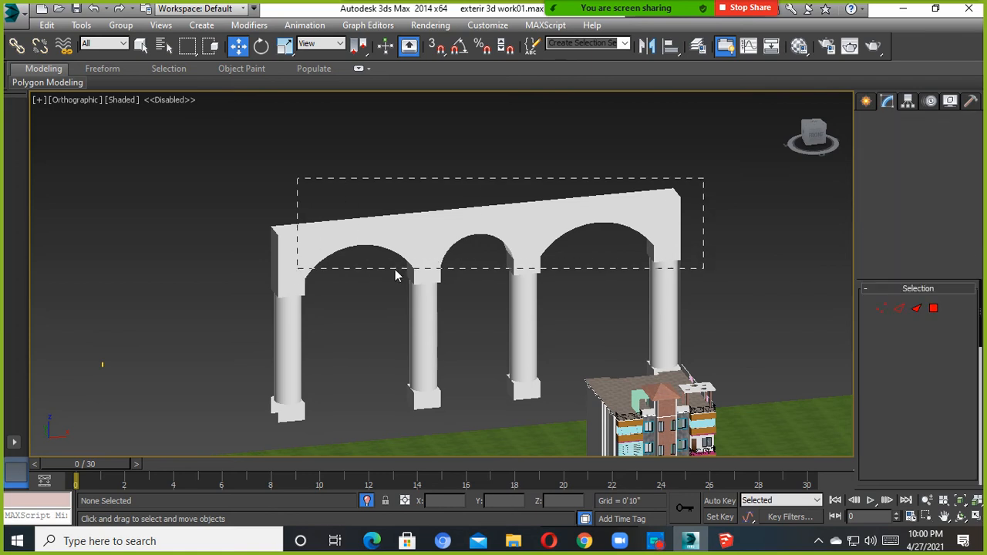
scroll(401, 270, "down", 2)
middle_click_drag(458, 304, 466, 221)
left_click_drag(567, 270, 652, 420)
left_click(285, 45)
left_click(239, 47)
scroll(641, 379, "up", 2)
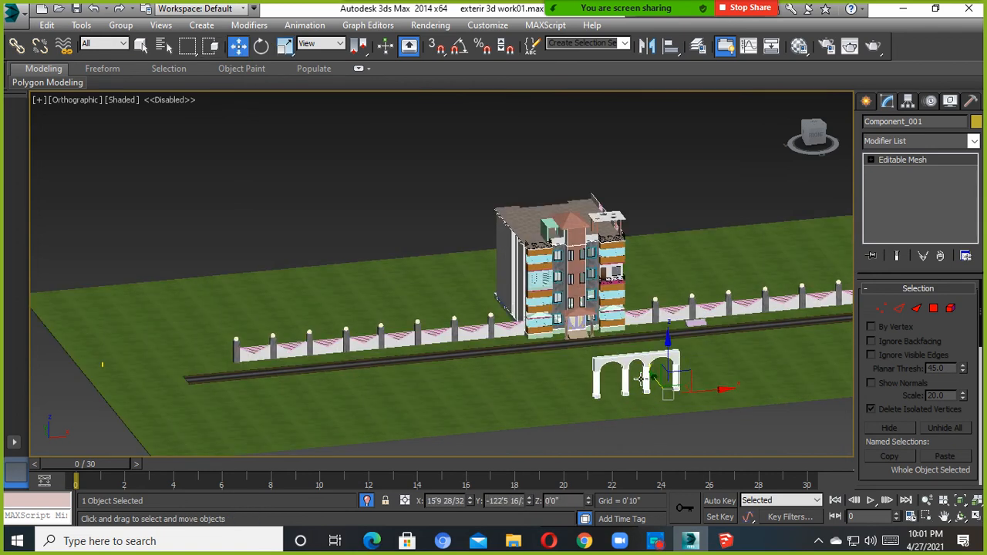
Move the arcade up to the building's front facade at about Y -46'9" and shift it along X to about 9'5".
left_click_drag(654, 378, 616, 328)
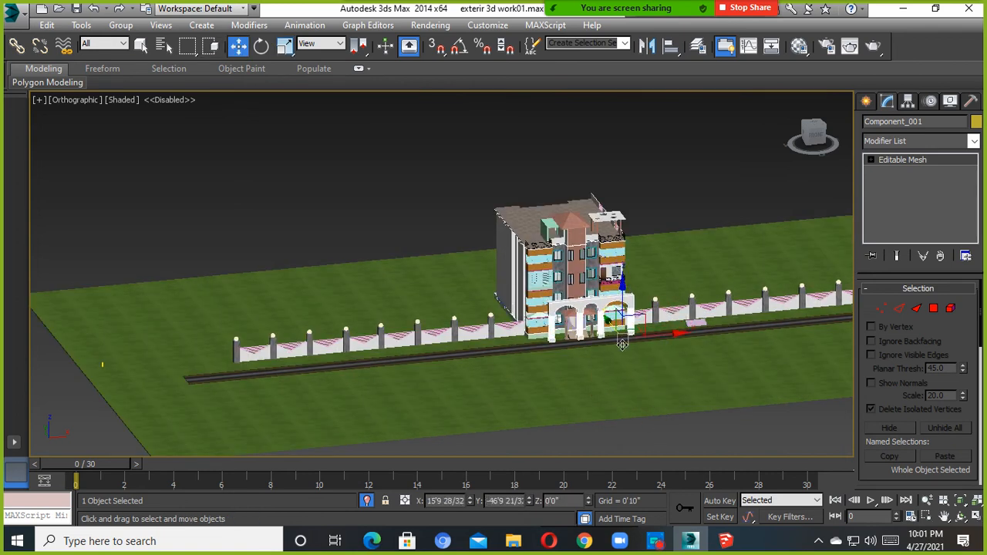
scroll(616, 327, "up", 3)
middle_click_drag(677, 363, 661, 342, "alt")
left_click_drag(641, 339, 609, 335)
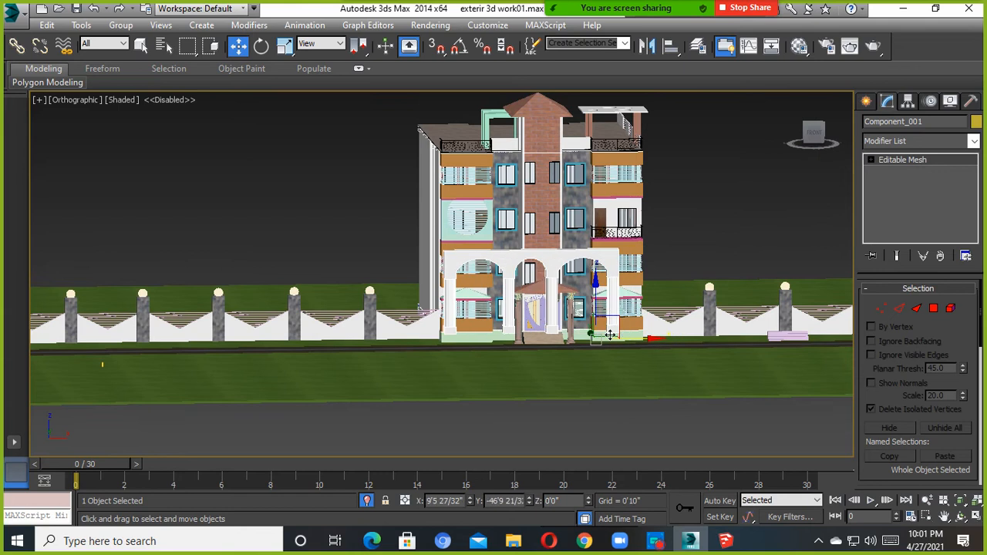
Lower the arcade to about Z -3'3" and shift it along X to about -33'11", in front of the boundary wall beside the building.
middle_click_drag(610, 335, 665, 374, "alt")
mouse_move(574, 272)
left_mouse_down()
mouse_move(574, 292)
mouse_move(573, 278)
left_mouse_up()
middle_click_drag(557, 292, 483, 258, "alt")
left_click_drag(643, 356, 435, 341)
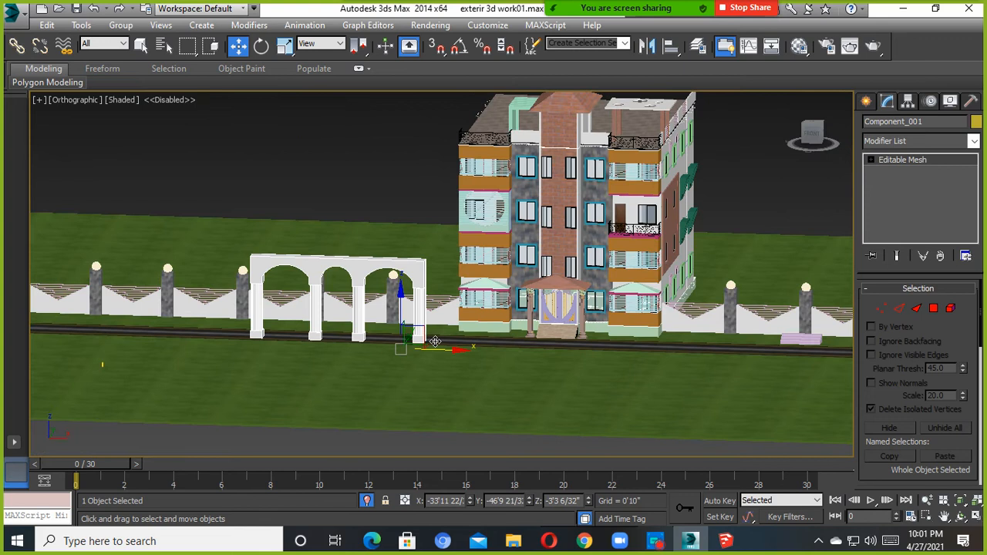
Delete the white arcade standing in front of the boundary wall beside the building.
scroll(437, 344, "down", 2)
middle_click_drag(436, 344, 626, 381)
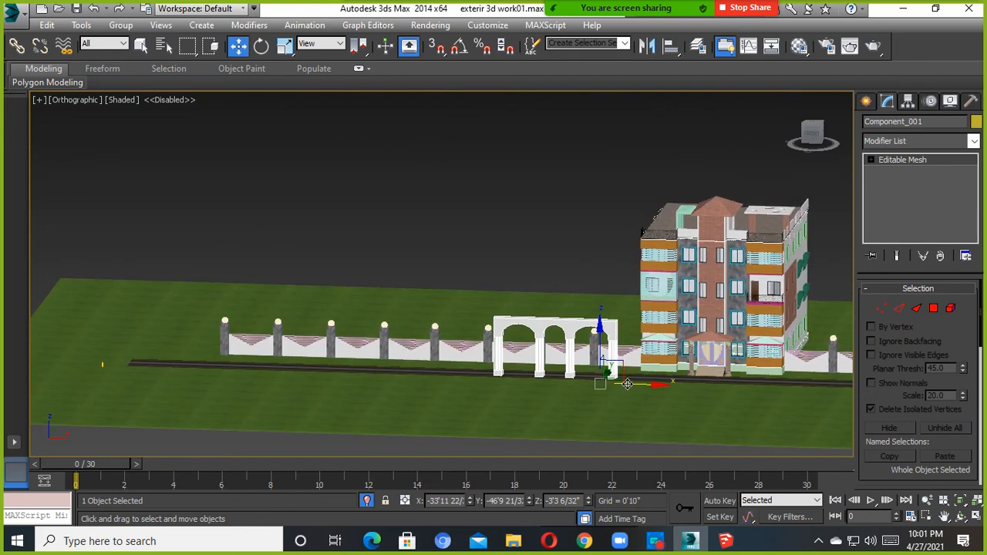
scroll(617, 375, "down", 3)
left_click(559, 301)
scroll(584, 356, "up", 6)
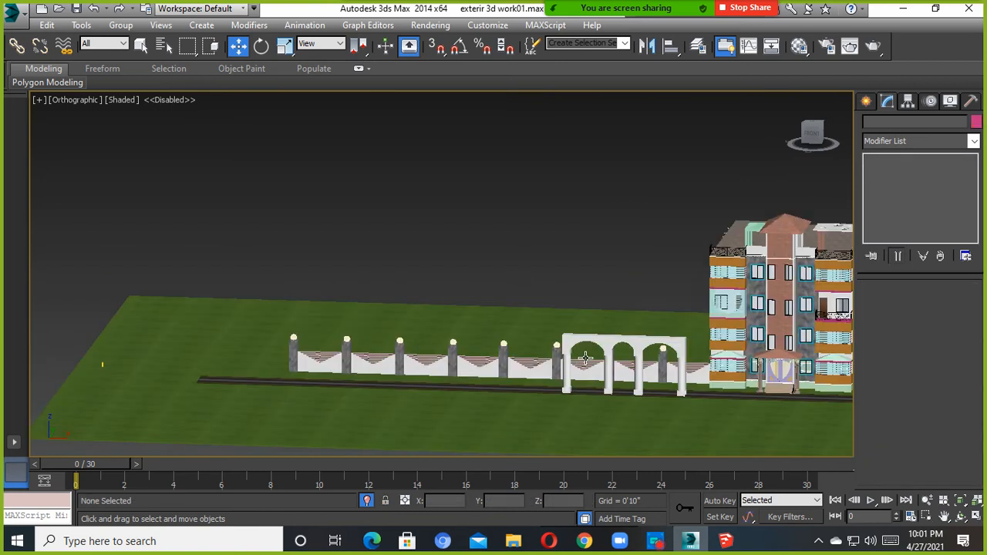
left_click(611, 319)
scroll(612, 318, "down", 4)
scroll(625, 313, "up", 2)
left_click(625, 314)
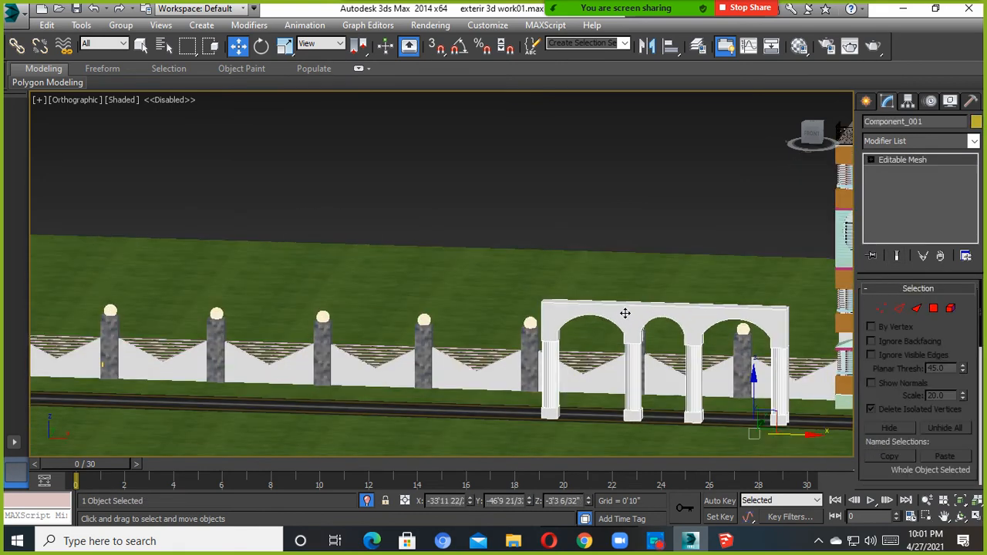
middle_click_drag(625, 313, 662, 311, "alt")
key("Delete")
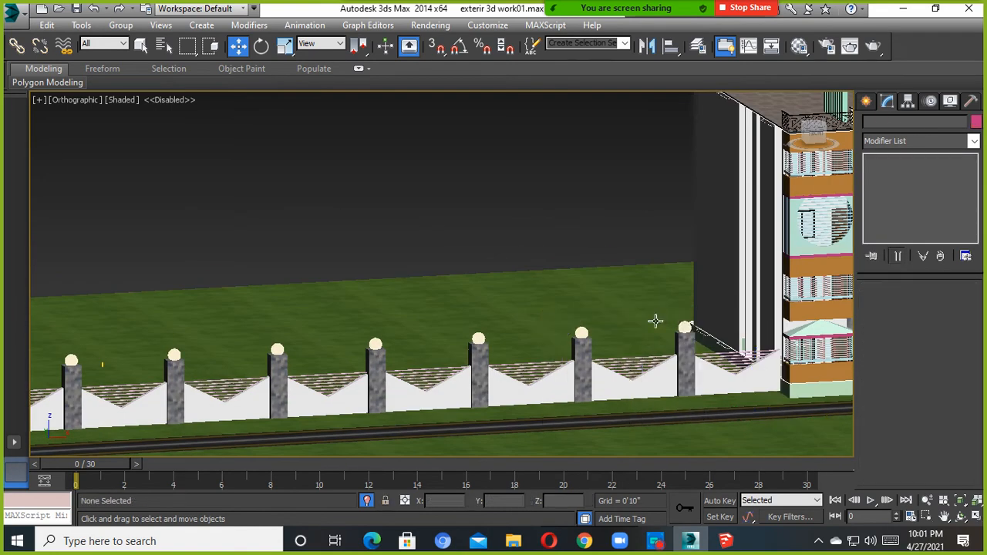
scroll(574, 278, "down", 4)
scroll(703, 356, "up", 2)
middle_click_drag(676, 355, 521, 371)
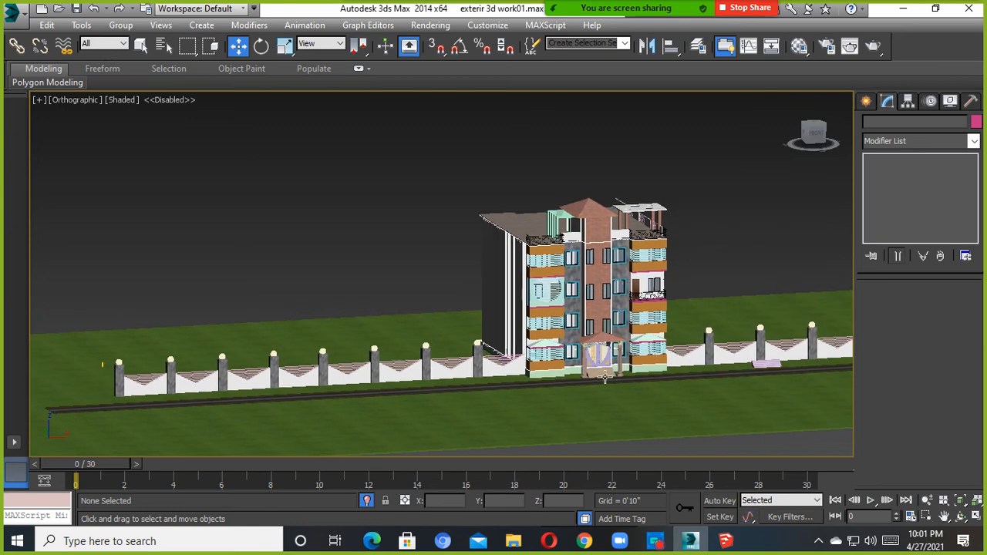
Inspect the entrance ramp, porch columns and plinth along the building's front from close up.
left_click(606, 378)
middle_click_drag(605, 379, 561, 410, "alt")
scroll(622, 393, "up", 5)
middle_click_drag(561, 410, 485, 414, "alt")
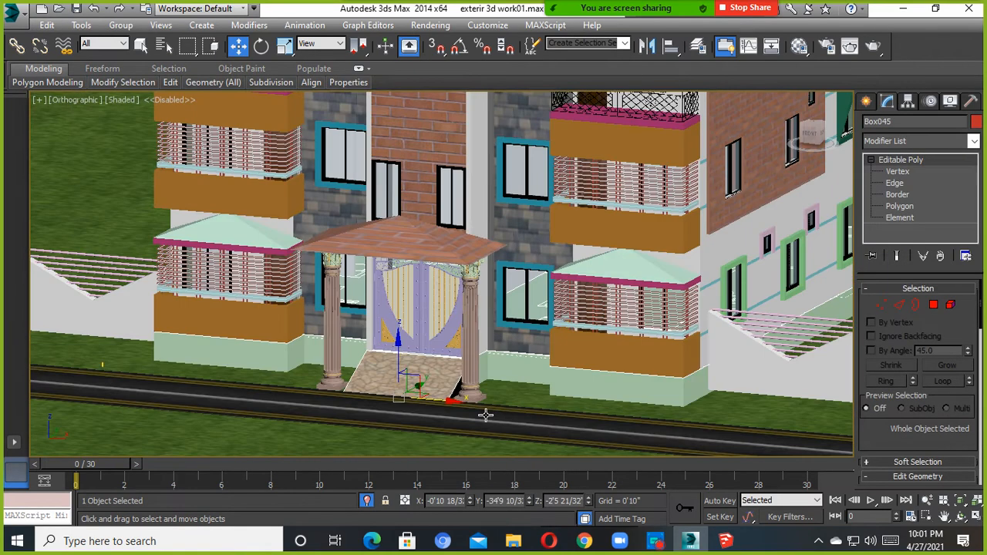
scroll(566, 392, "up", 5)
left_click(549, 375)
scroll(555, 382, "down", 6)
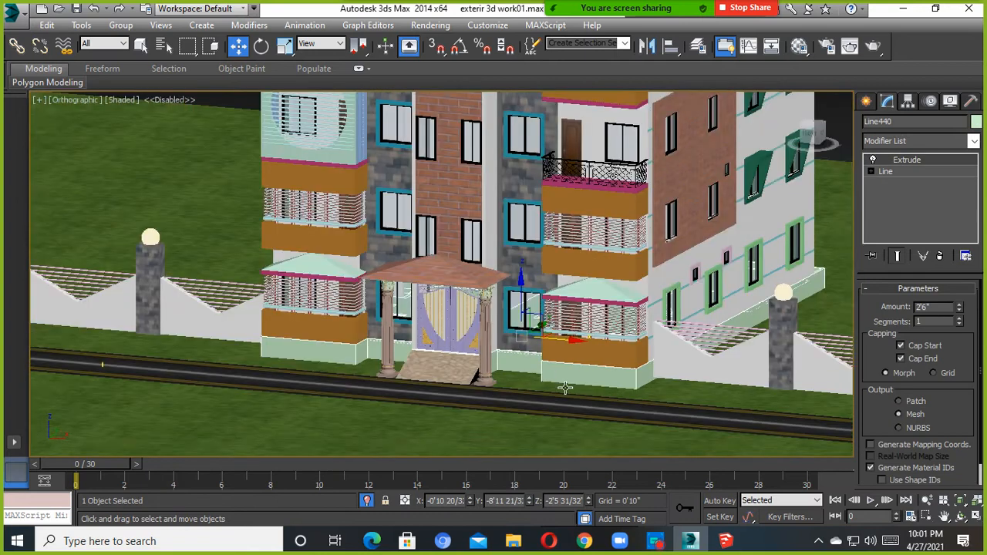
scroll(595, 388, "up", 3)
middle_click_drag(525, 401, 679, 397)
scroll(679, 397, "up", 3)
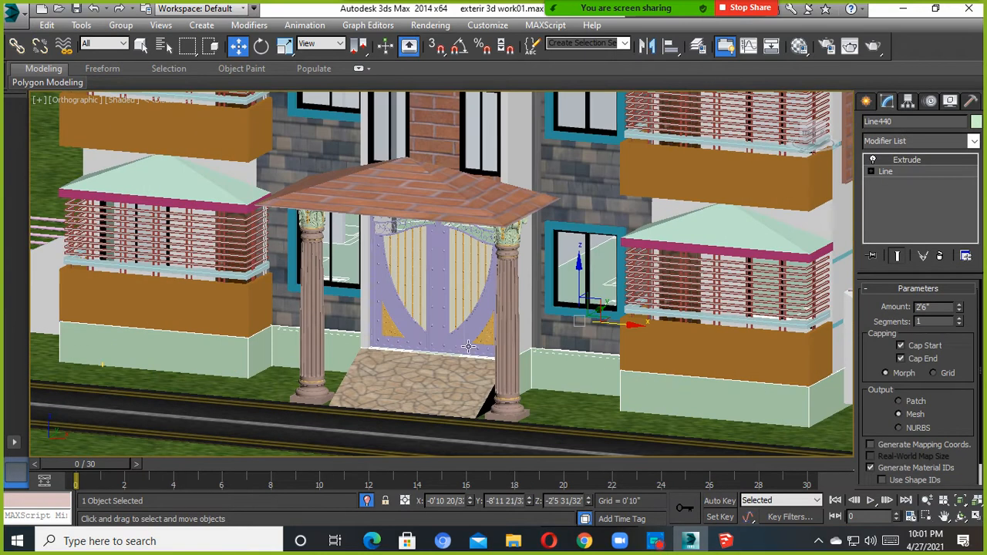
scroll(587, 378, "down", 6)
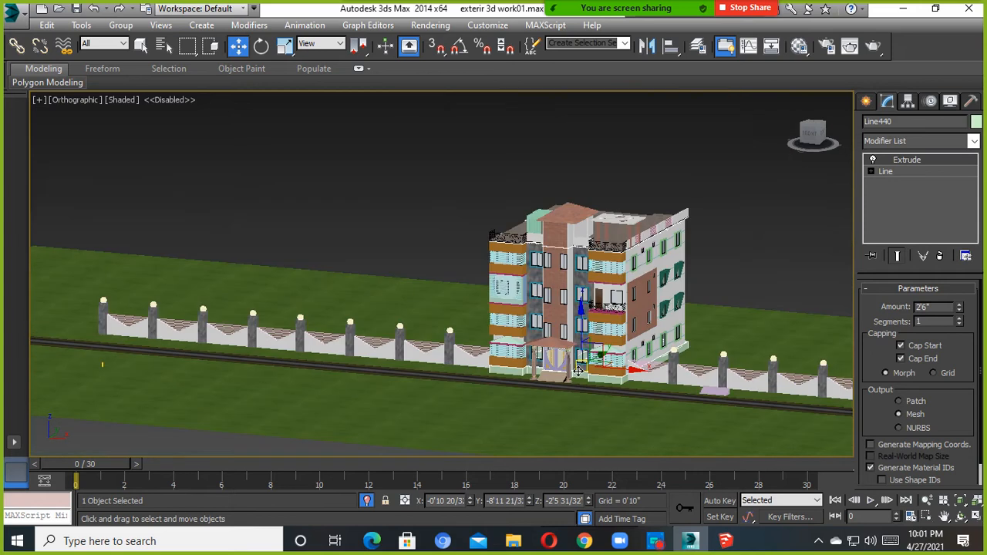
Save the scene file with the building and site seen from above.
middle_click_drag(582, 369, 480, 422, "alt")
scroll(550, 399, "up", 4)
scroll(467, 374, "down", 6)
key("ctrl+s")
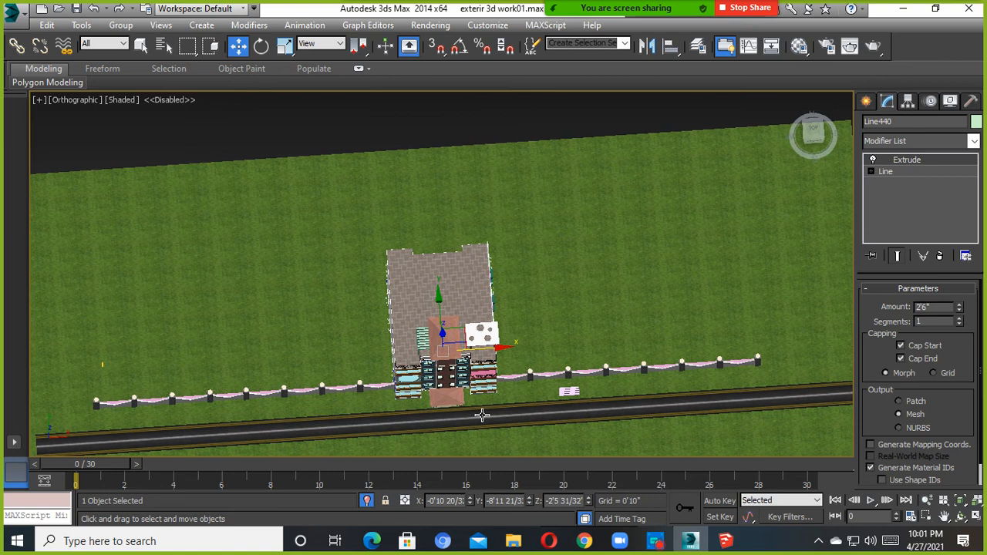
Switch the viewport to the Top view, framed on the building, boundary wall and road.
middle_click_drag(481, 415, 472, 337)
scroll(472, 337, "up", 3)
left_click(814, 131)
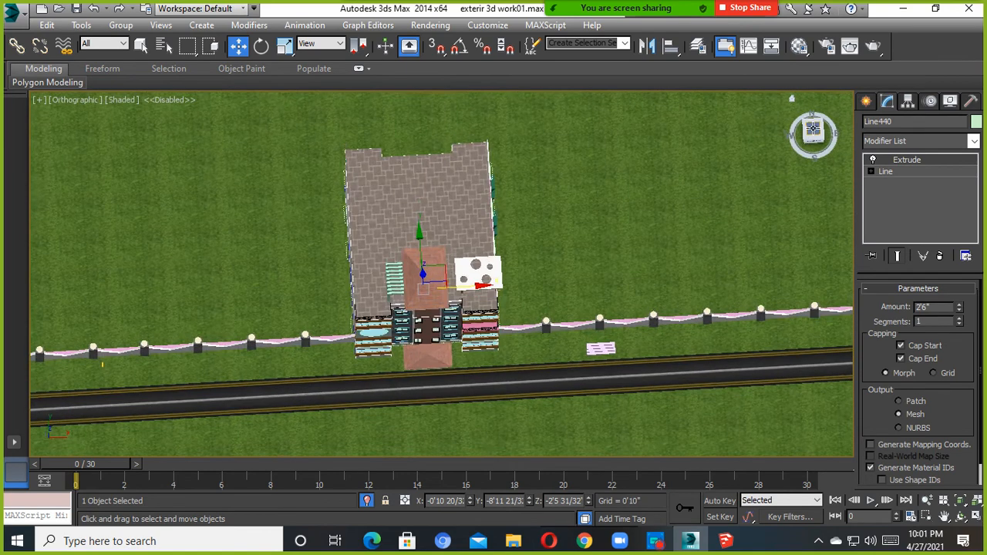
middle_click_drag(504, 275, 479, 220)
scroll(466, 285, "down", 3)
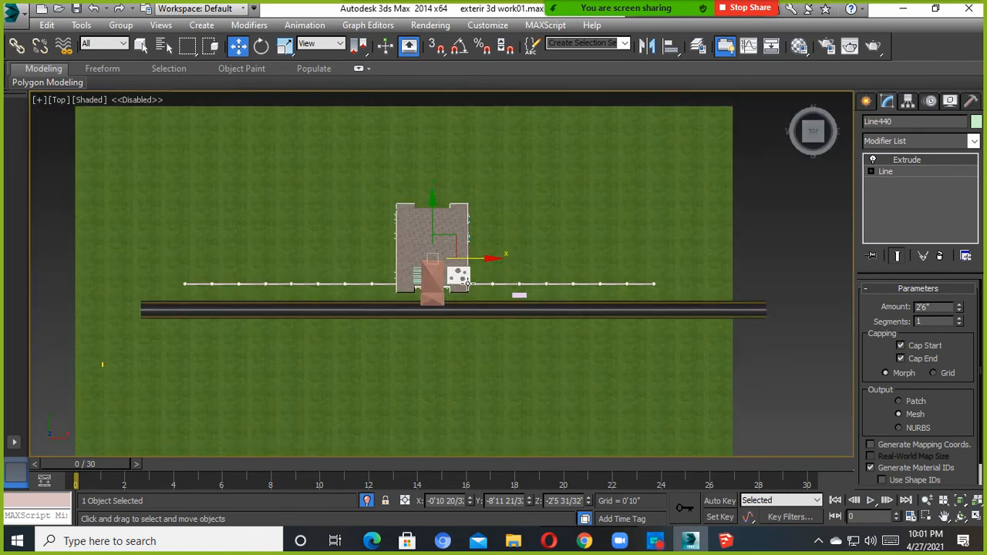
middle_click_drag(465, 298, 463, 310)
scroll(463, 310, "up", 3)
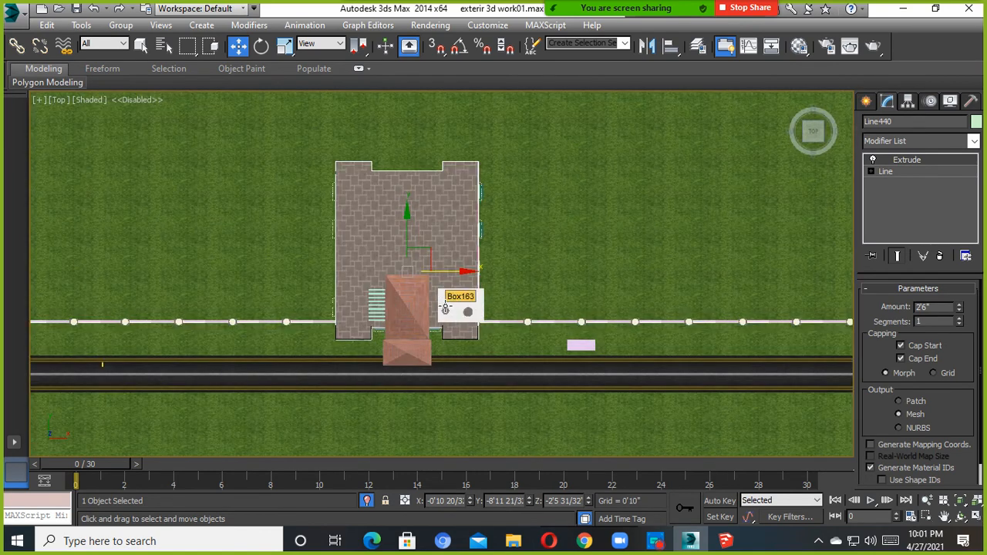
Try the safe frame display over the building in the Top view, toggling it on and off.
key("shift+f")
middle_click_drag(352, 291, 295, 308)
scroll(295, 308, "up", 3)
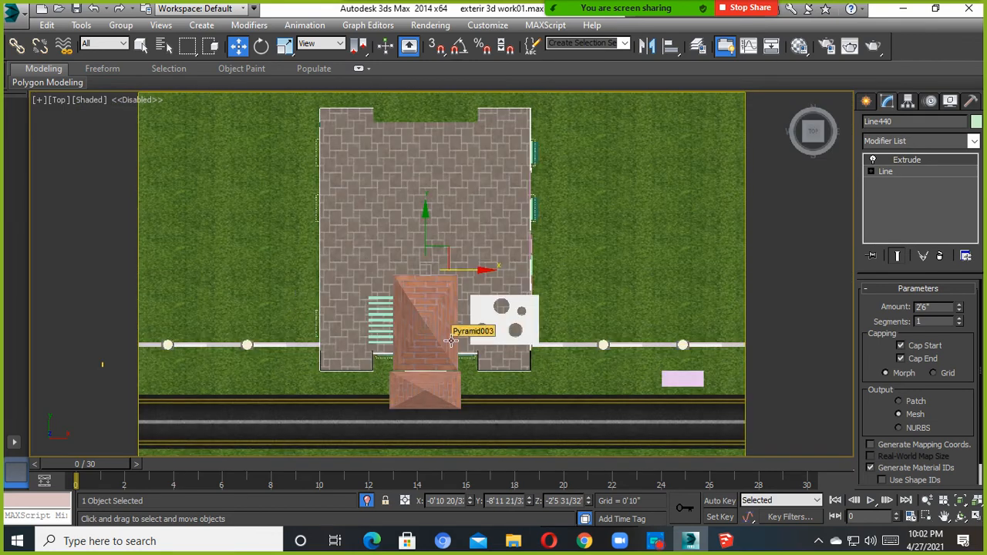
key("shift+f")
scroll(452, 341, "down", 5)
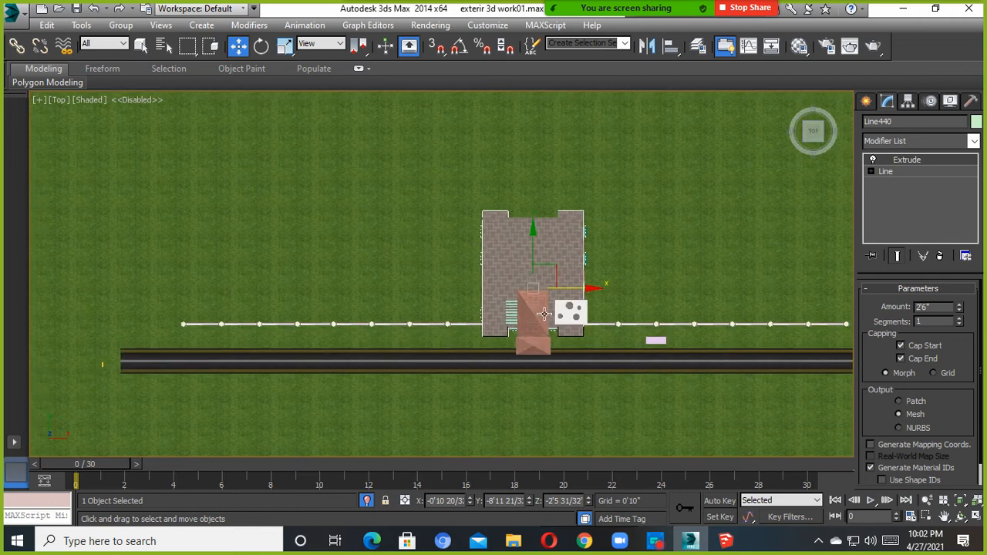
key("shift+f")
key("shift+f")
scroll(544, 314, "up", 2)
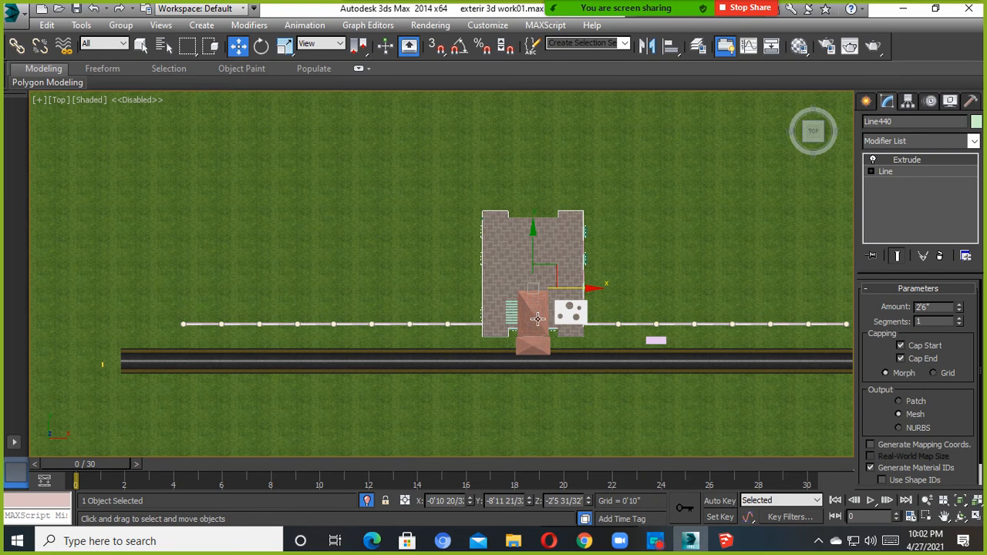
Show the safe frame and restore a straight Top view with the building and road centred inside it.
scroll(537, 319, "down", 4)
scroll(639, 330, "down", 4)
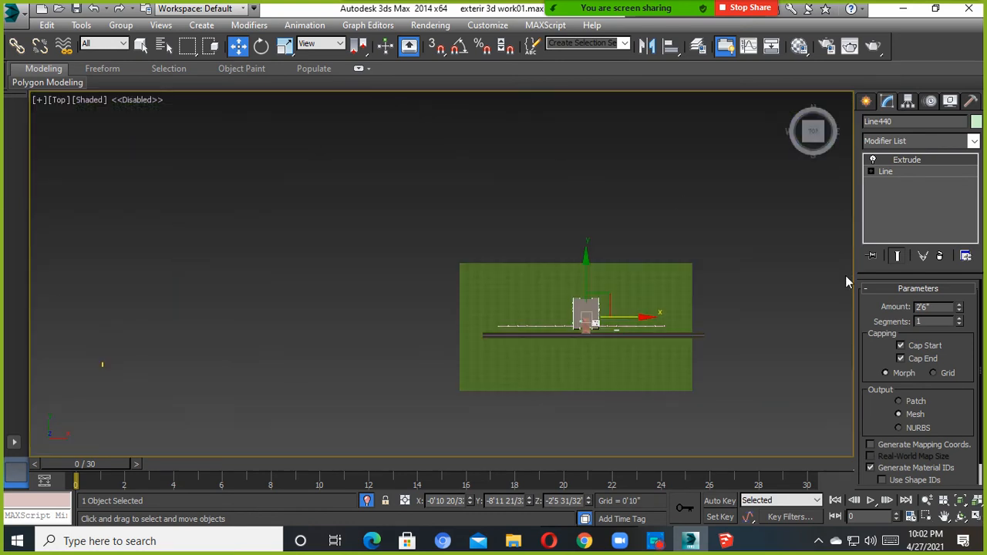
scroll(489, 320, "up", 8)
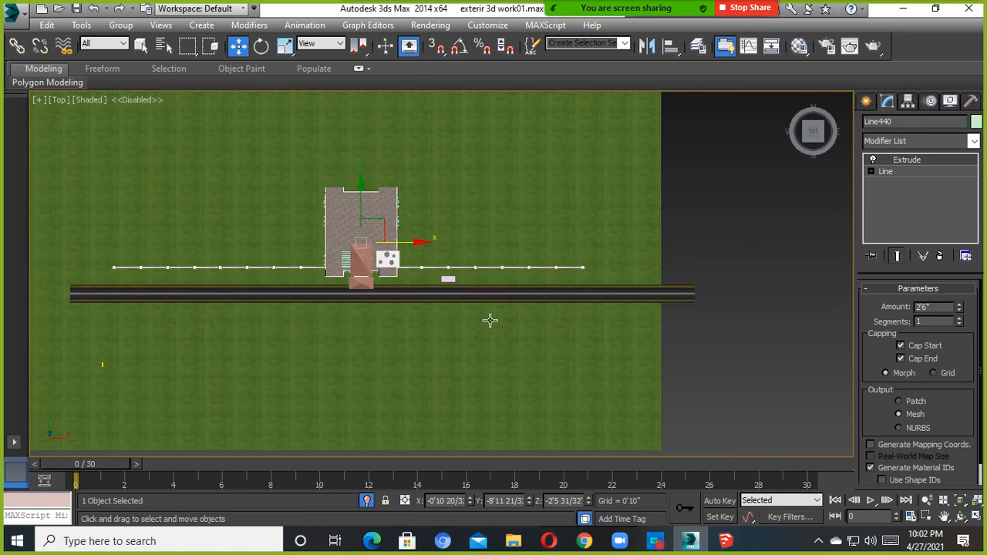
scroll(434, 337, "down", 3)
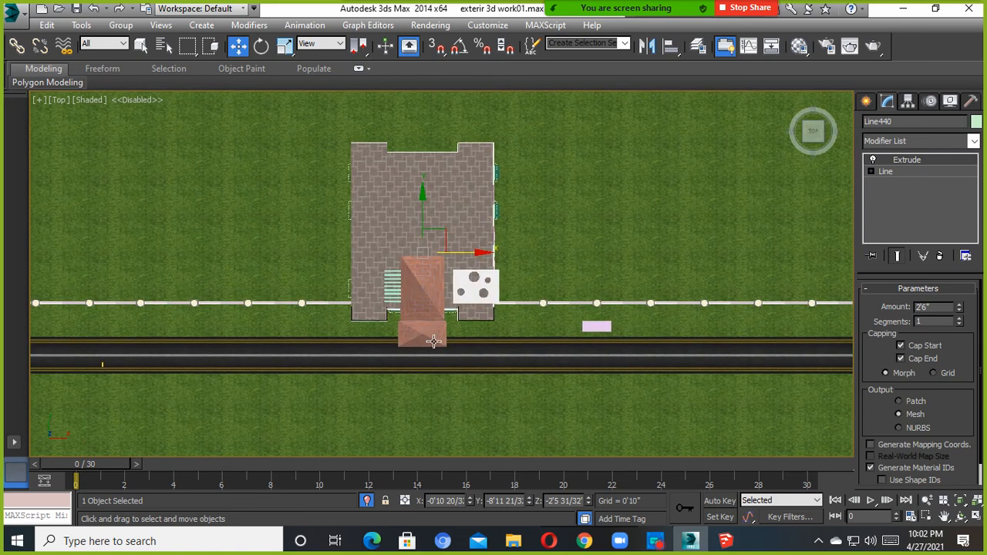
middle_click_drag(465, 338, 606, 259)
scroll(511, 363, "down", 4)
scroll(532, 268, "down", 2)
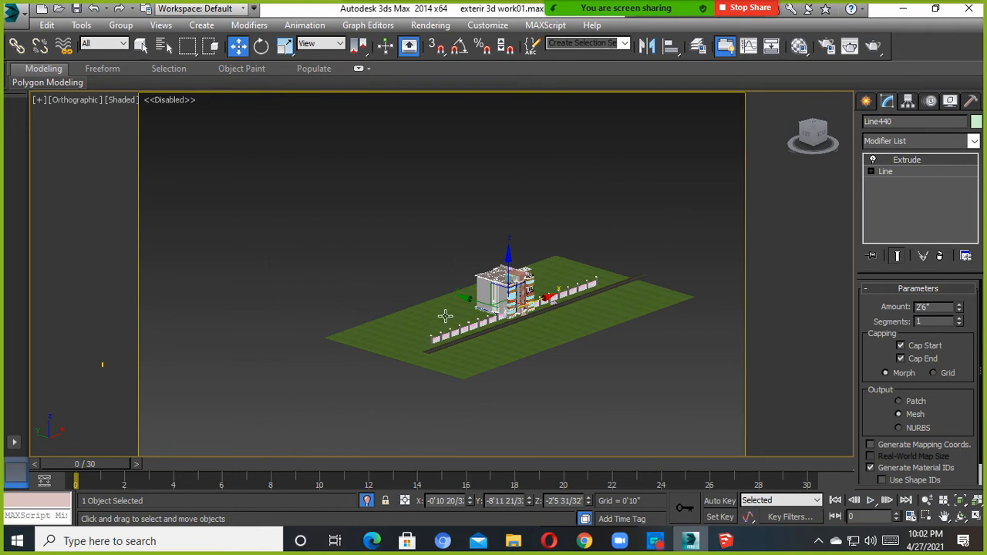
scroll(445, 315, "up", 3)
middle_click_drag(625, 242, 445, 373, "alt")
left_click(814, 132)
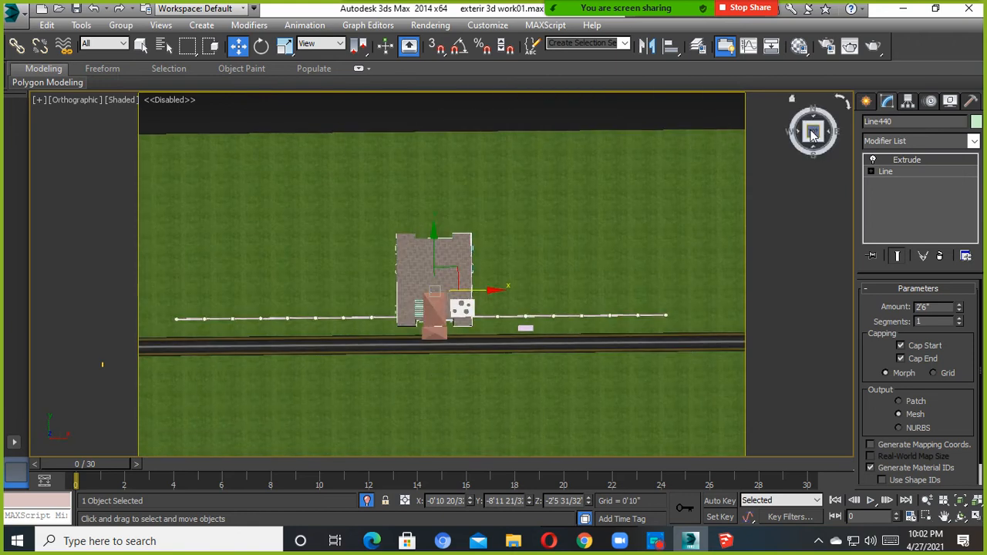
left_click(812, 135)
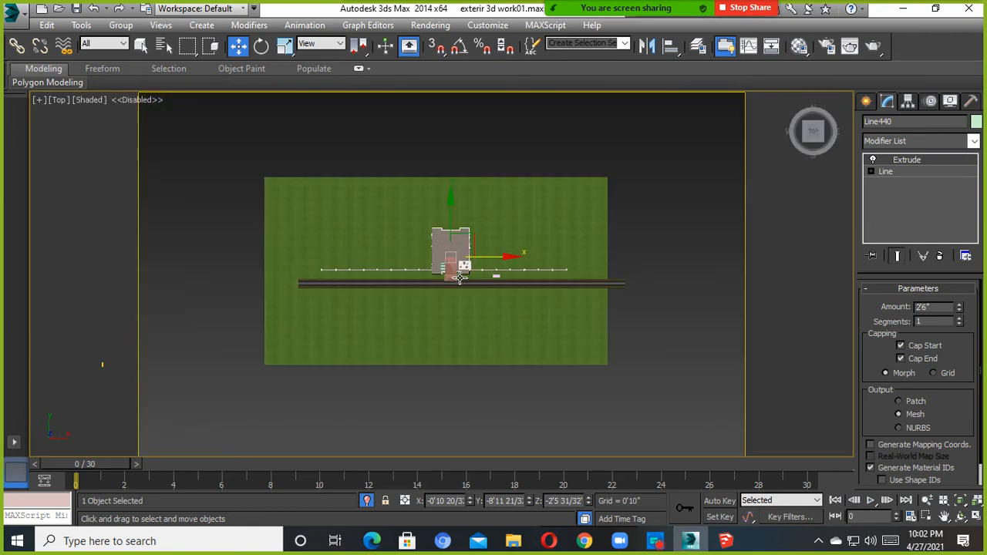
scroll(460, 278, "up", 5)
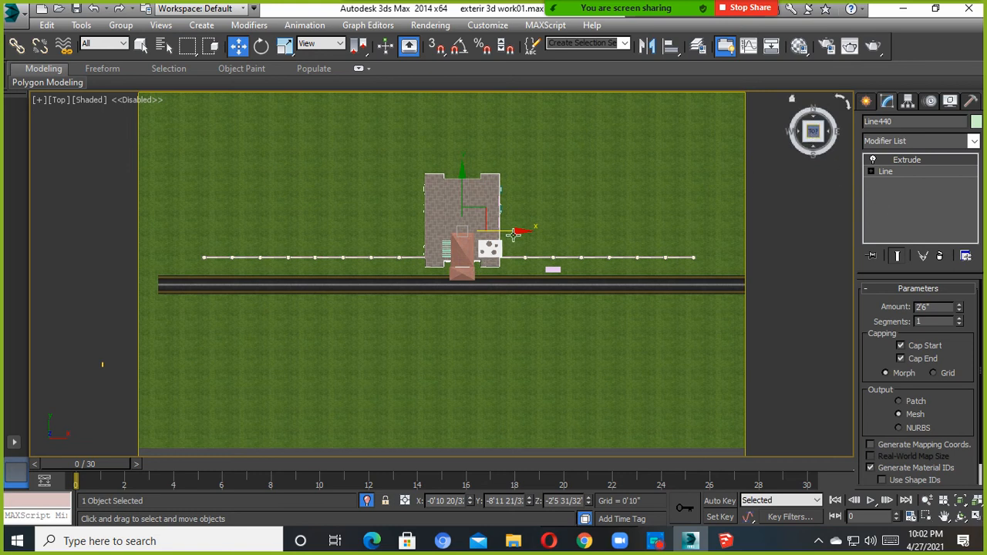
scroll(447, 316, "down", 5)
scroll(447, 317, "up", 6)
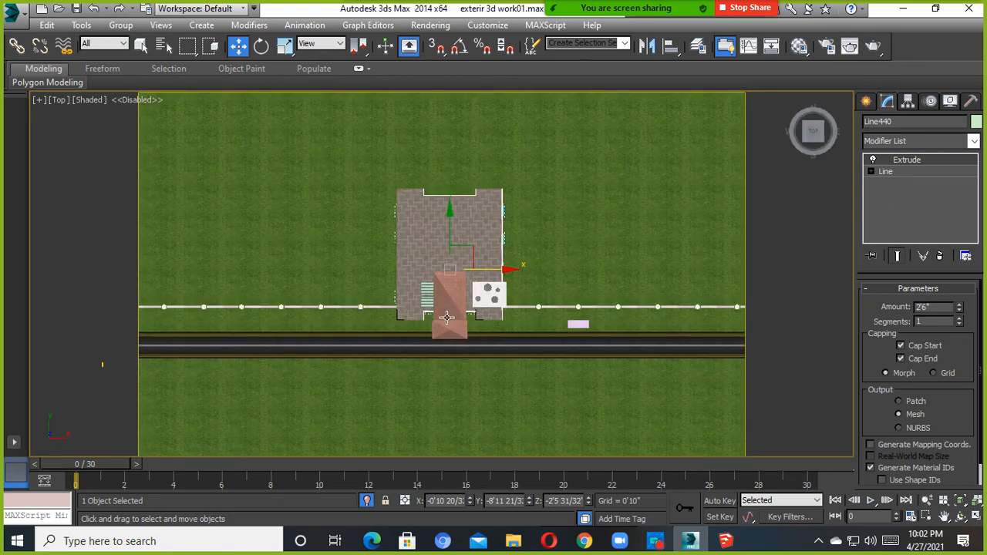
middle_click_drag(446, 317, 456, 273)
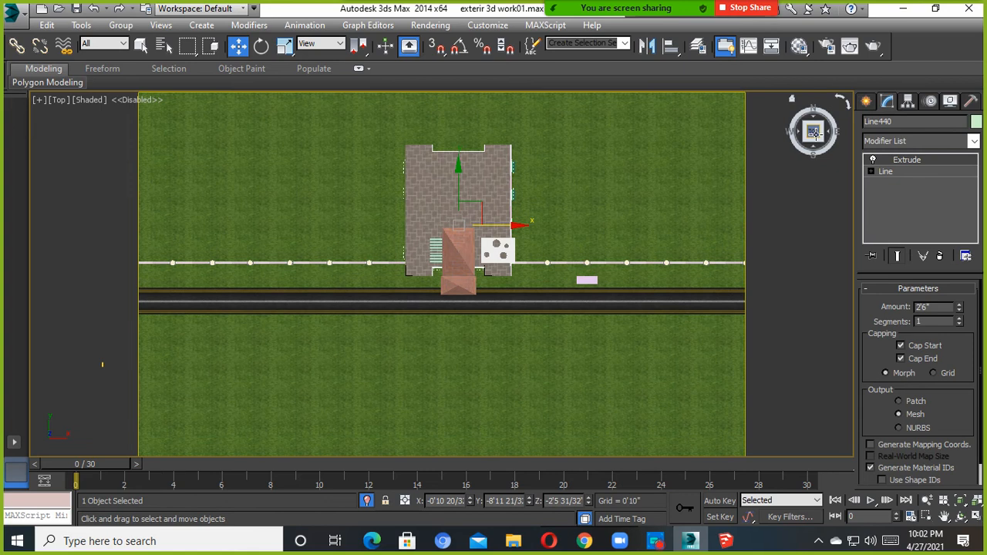
left_click(813, 131)
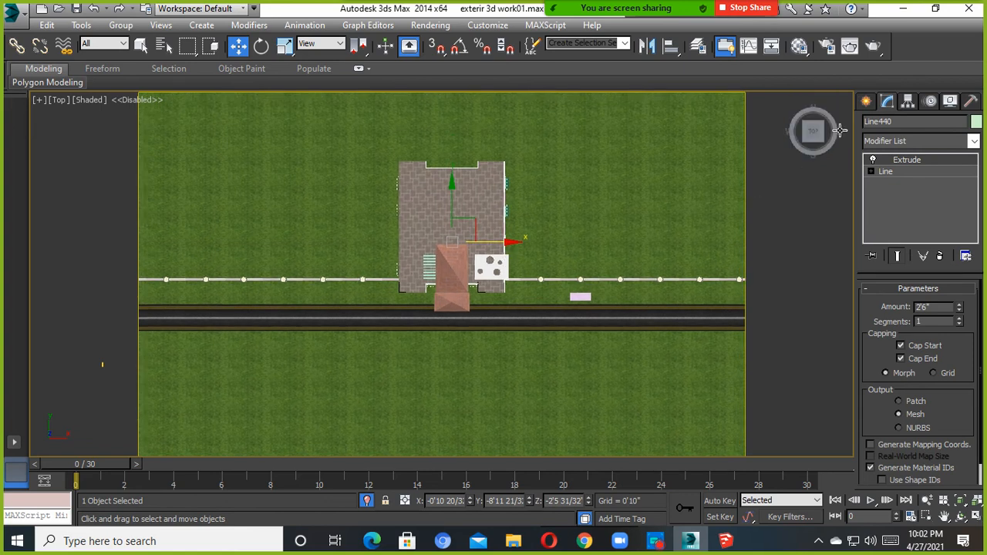
Create a target camera on the grass across the road at about X 94'8", Y -92'8", aimed diagonally at the building's front corner.
left_click(867, 106)
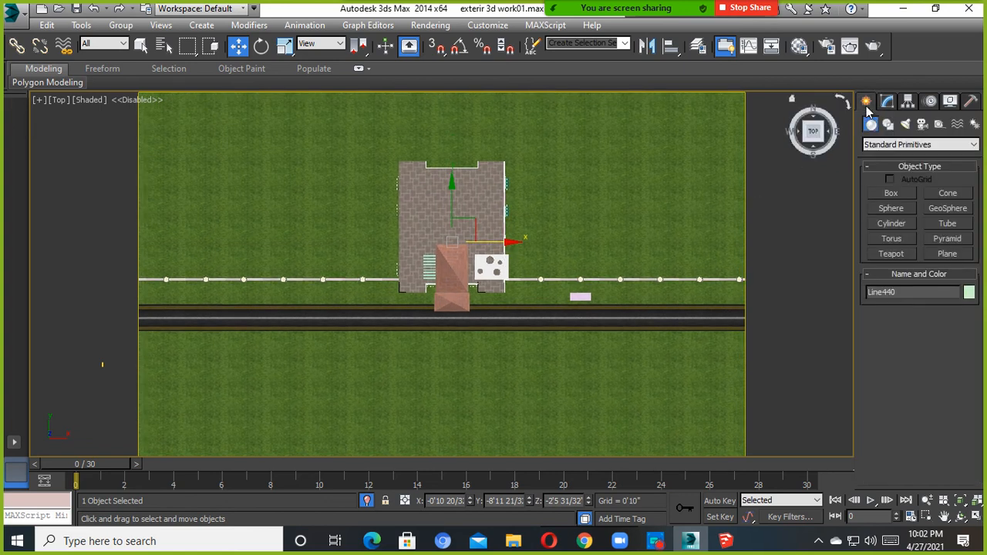
left_click(923, 127)
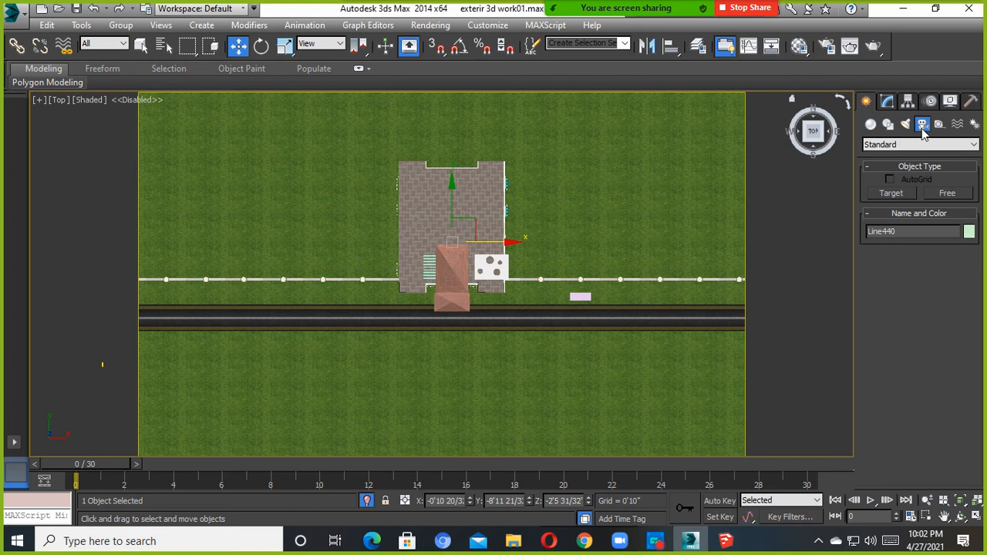
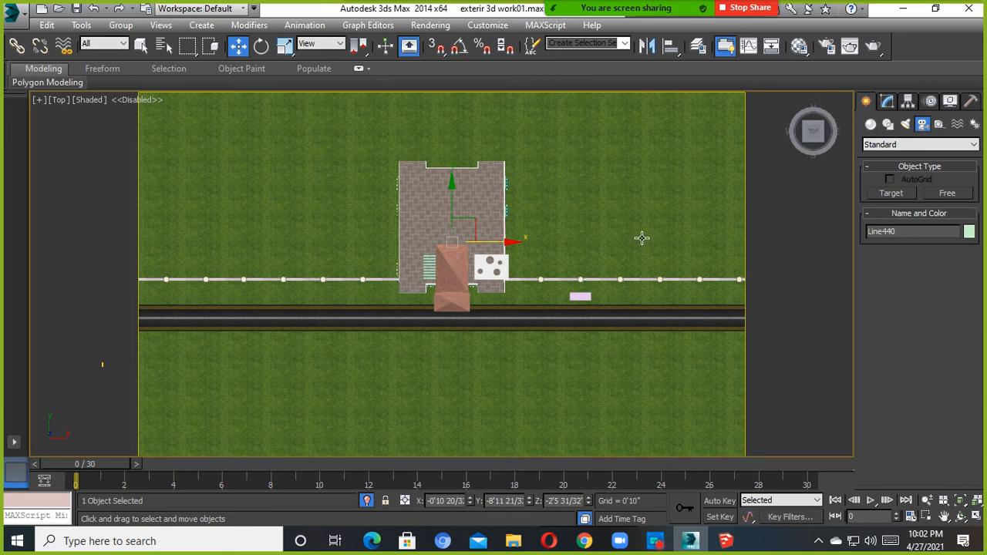
middle_click_drag(459, 288, 437, 300)
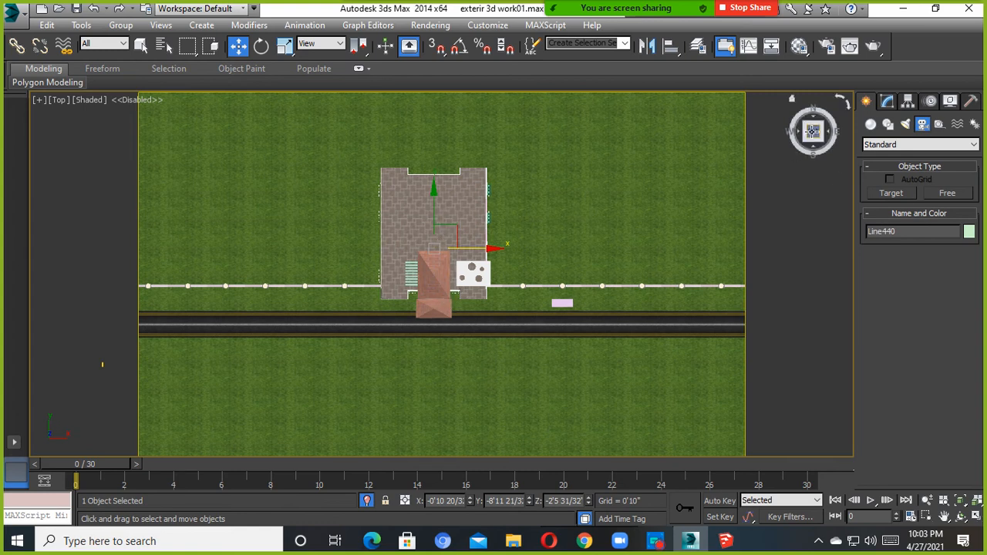
middle_click_drag(500, 284, 515, 258)
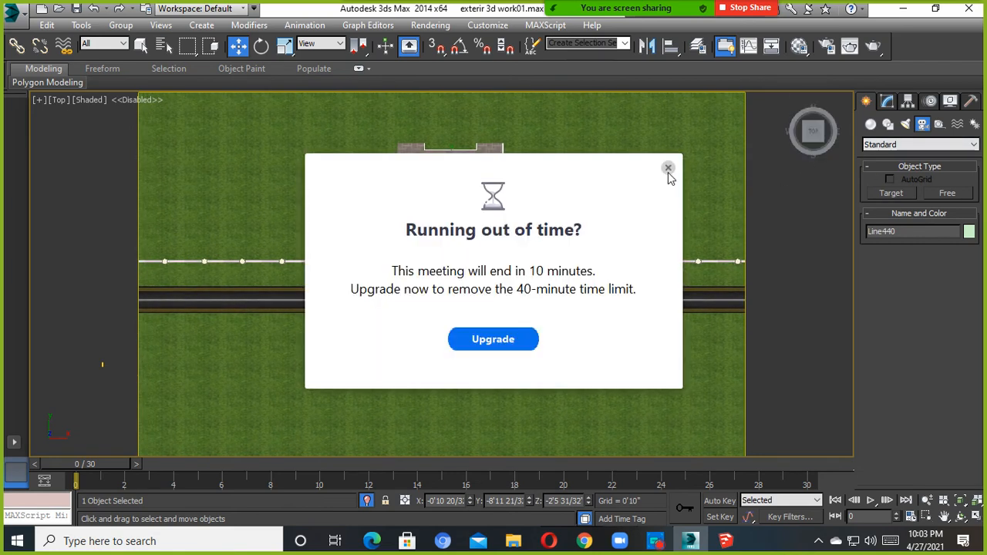
left_click(668, 168)
left_click(892, 194)
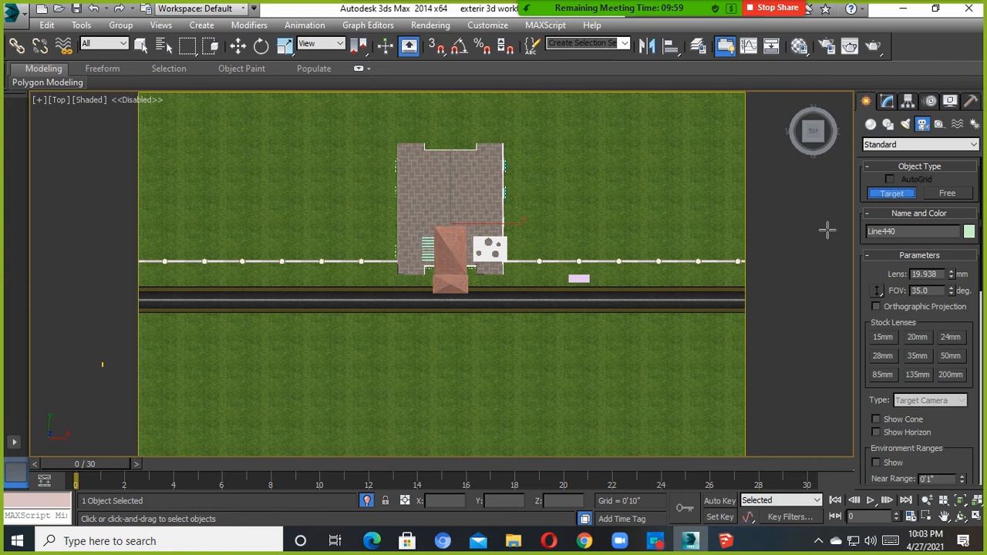
middle_click_drag(766, 270, 706, 247)
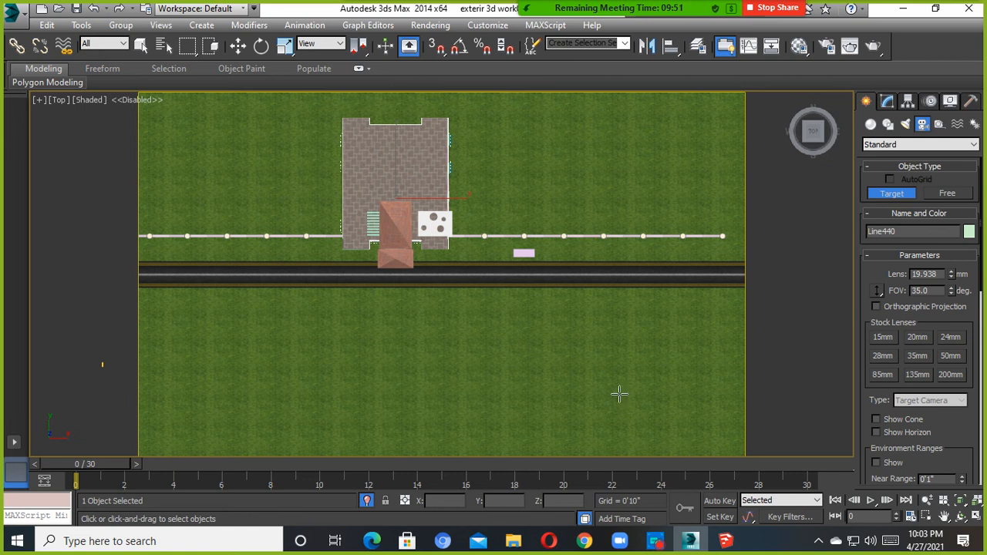
left_click_drag(618, 395, 436, 223)
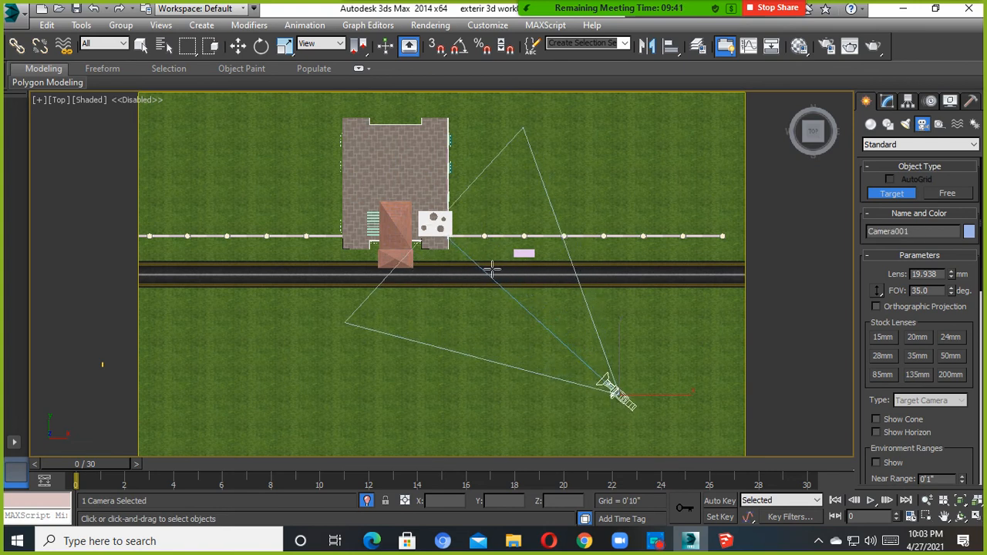
Compare the 28 mm and 24 mm stock lenses on the new camera and keep the 28 mm lens.
middle_click_drag(569, 344, 624, 337, "alt")
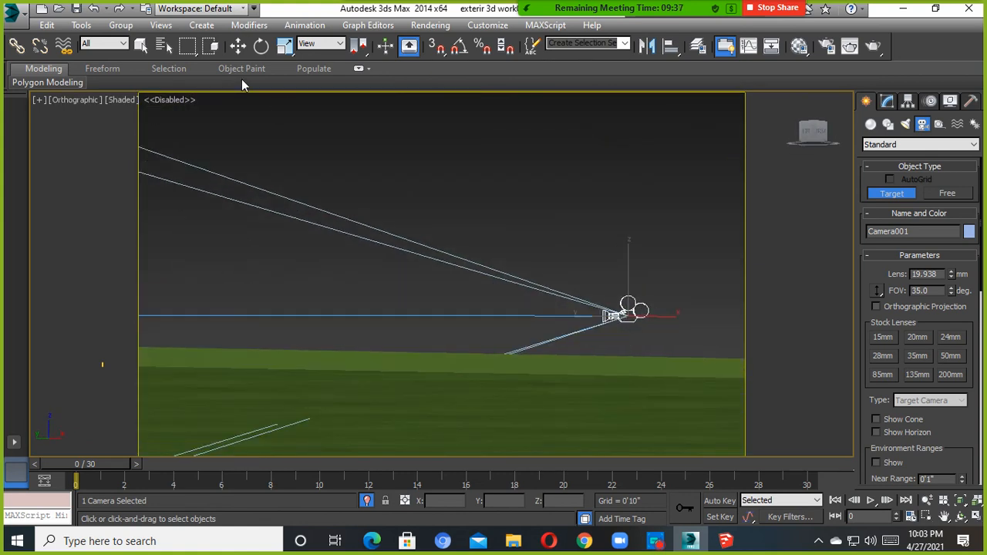
left_click(238, 47)
scroll(636, 356, "up", 5)
scroll(615, 189, "up", 3)
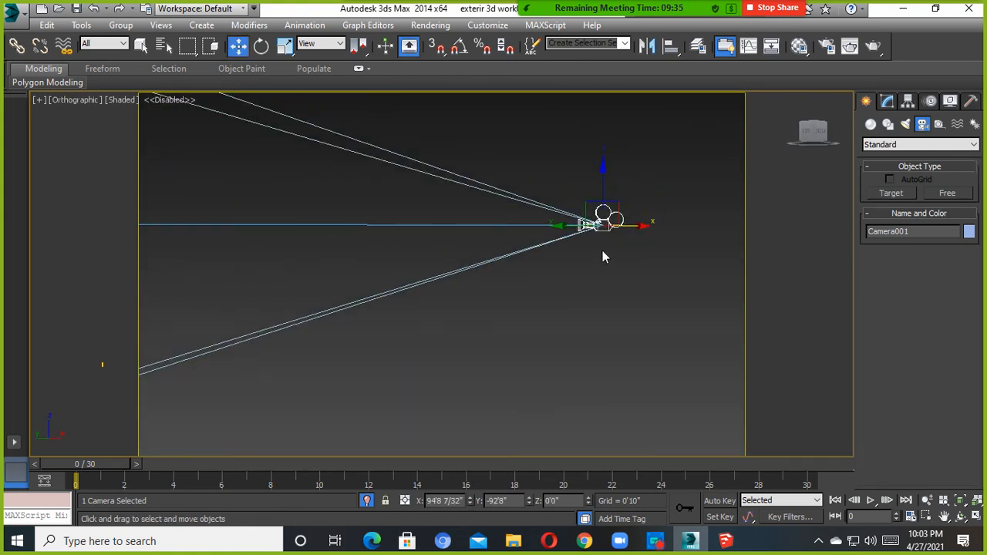
middle_click_drag(631, 244, 549, 375, "alt")
left_click(887, 103)
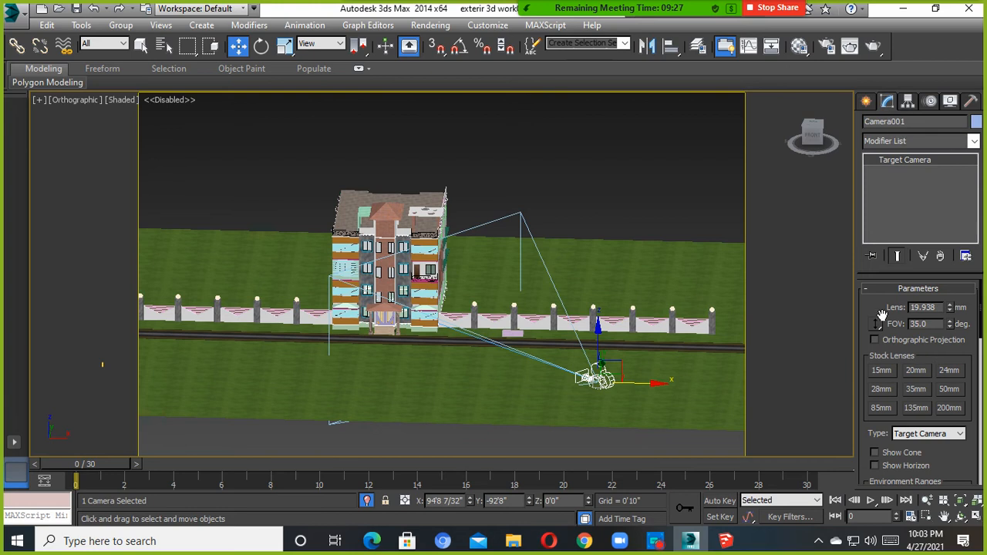
left_click(882, 388)
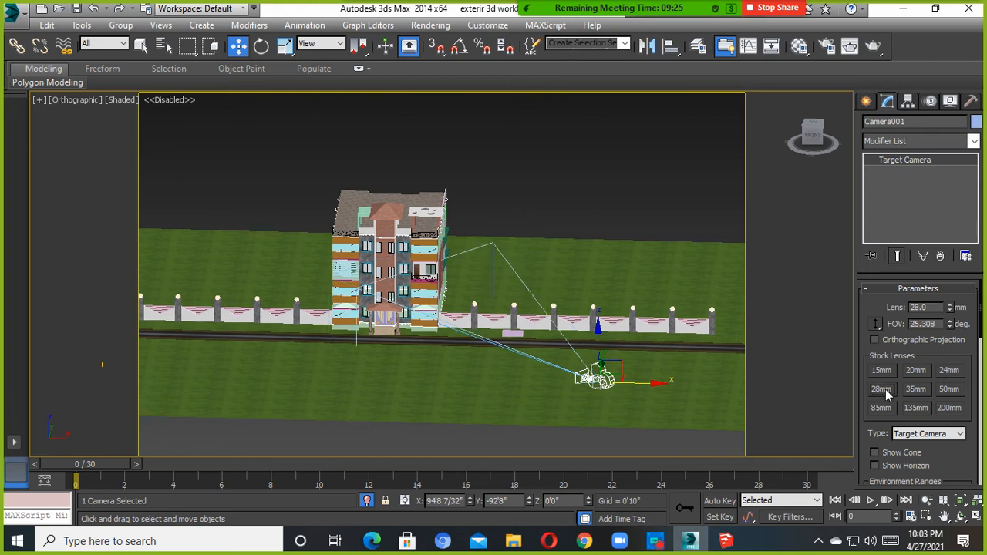
left_click(951, 371)
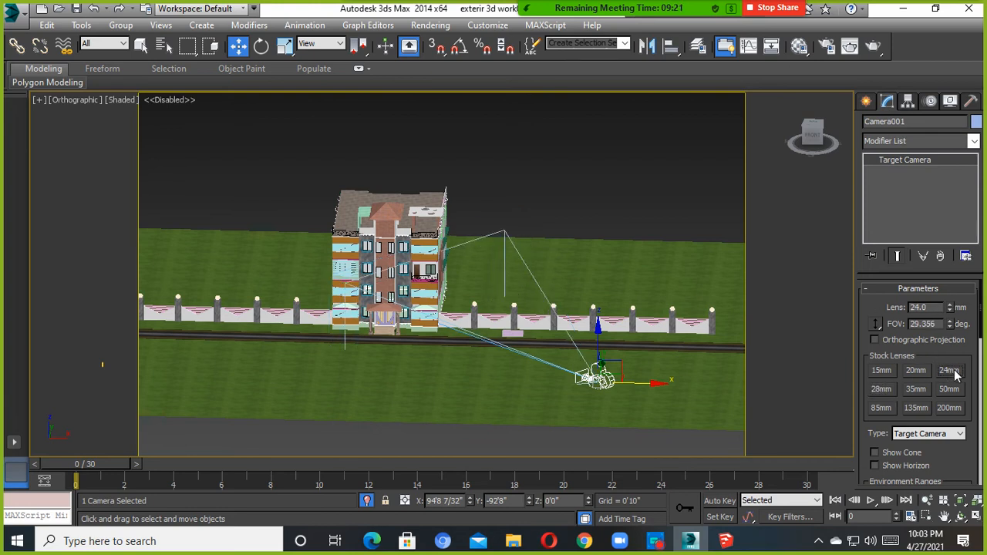
left_click(881, 390)
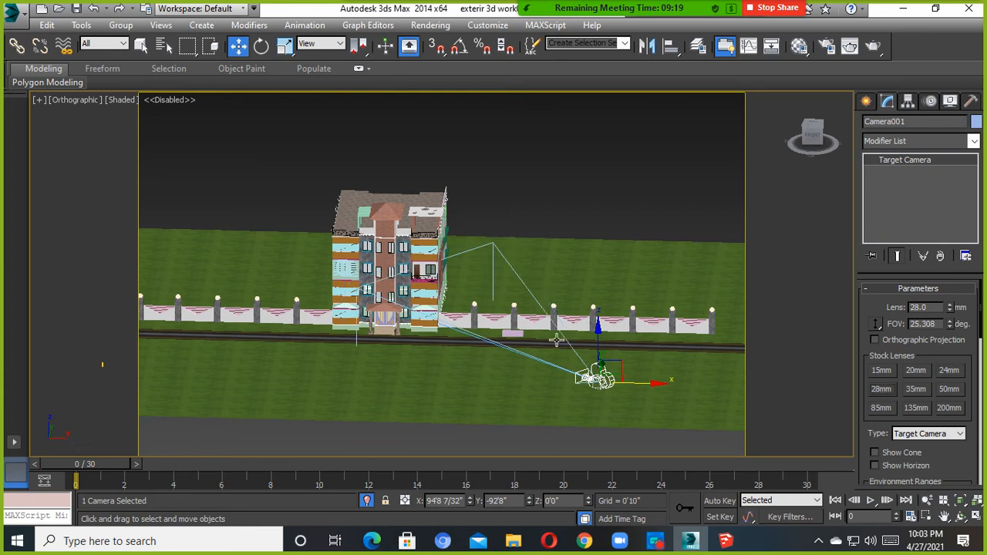
Limit selection to cameras, then raise the camera together with its target by about 11'5" above the ground.
scroll(564, 349, "down", 4)
middle_click_drag(564, 348, 690, 337, "alt")
scroll(604, 361, "up", 4)
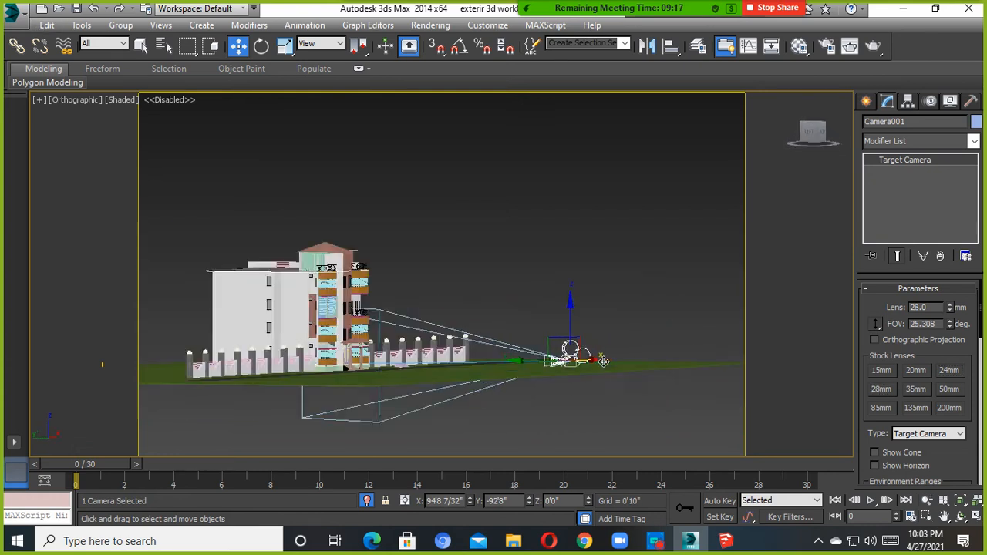
middle_click_drag(604, 361, 584, 345, "alt")
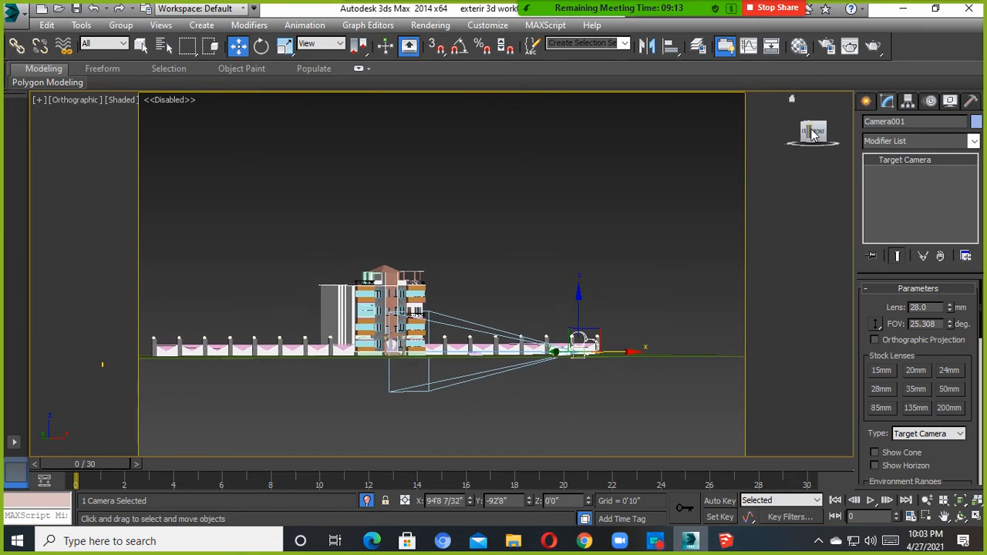
left_click(814, 134)
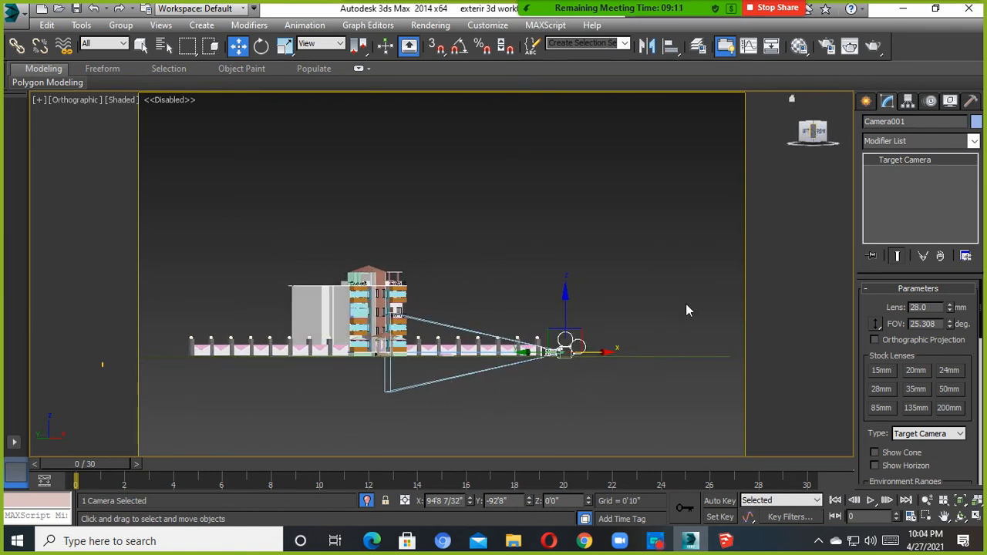
middle_click_drag(565, 329, 594, 320)
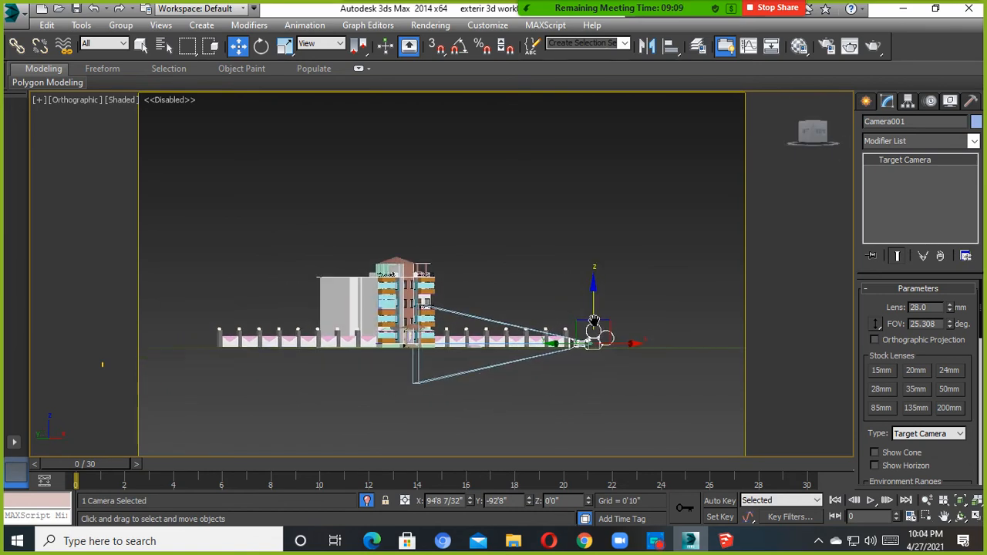
left_click(123, 44)
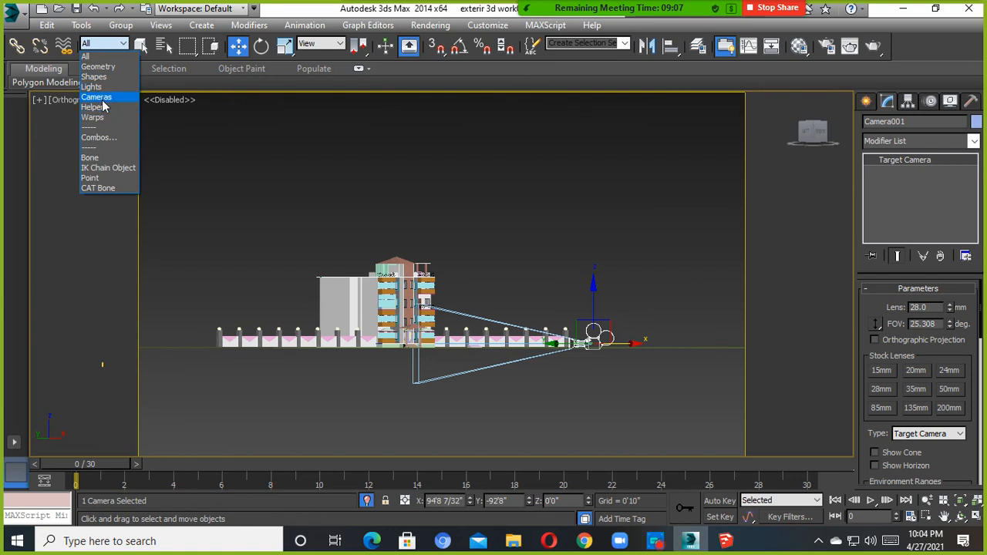
left_click(96, 98)
left_click(617, 204)
left_click_drag(708, 212, 242, 431)
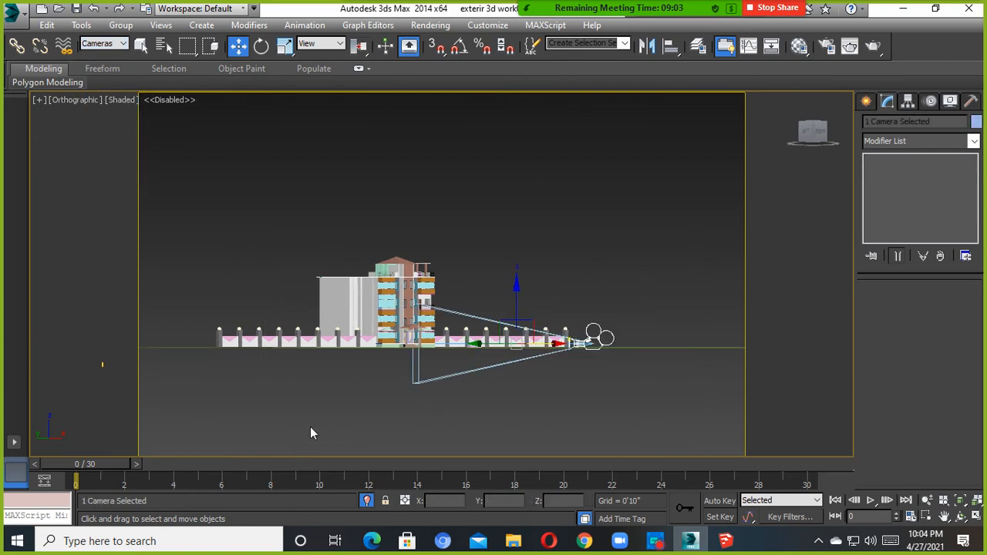
left_click_drag(516, 308, 517, 290)
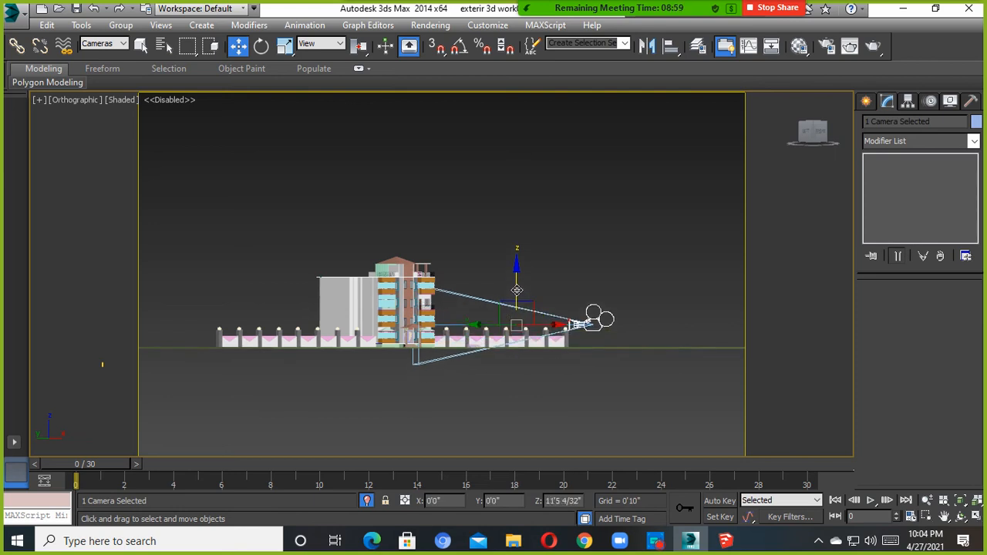
Look through Camera001 and reposition its framing so the building's front corner and side facade fill the safe frame.
middle_click_drag(628, 309, 594, 298, "alt")
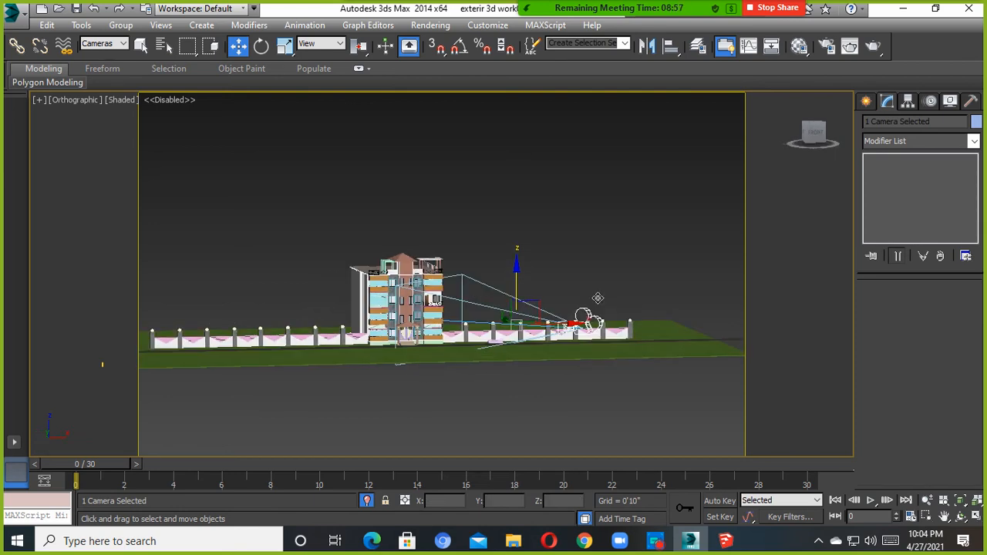
left_click(595, 301)
left_click(590, 317)
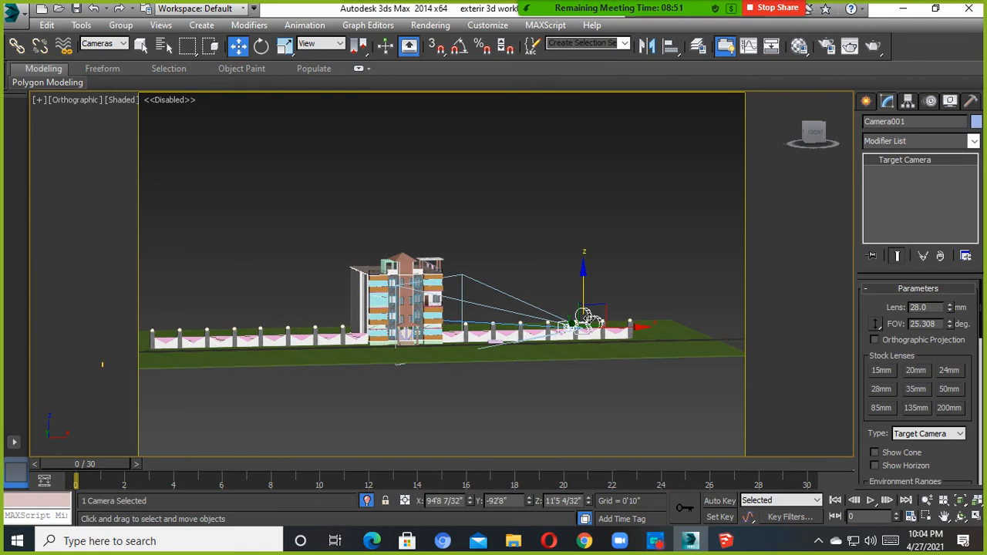
key("c")
middle_click_drag(544, 317, 599, 376)
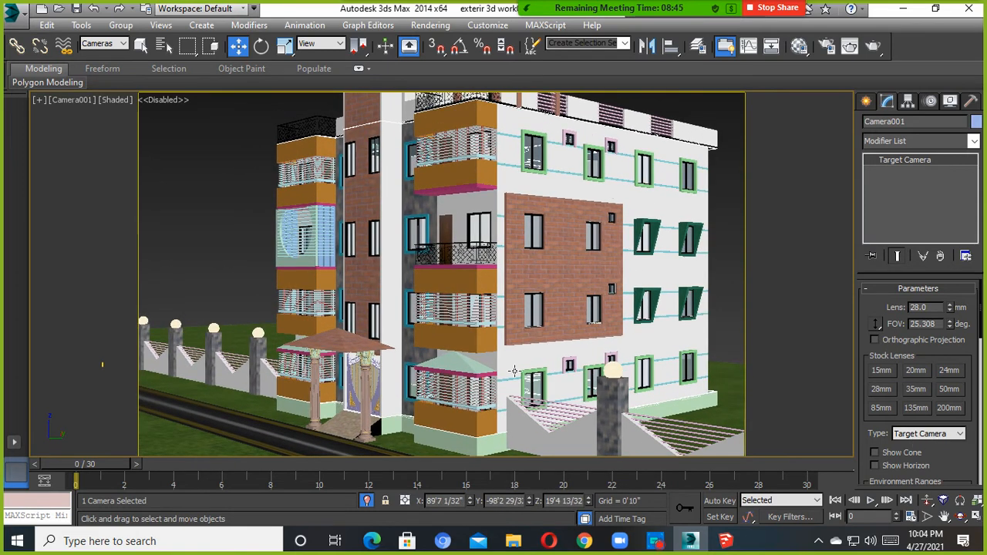
middle_click_drag(514, 372, 479, 378)
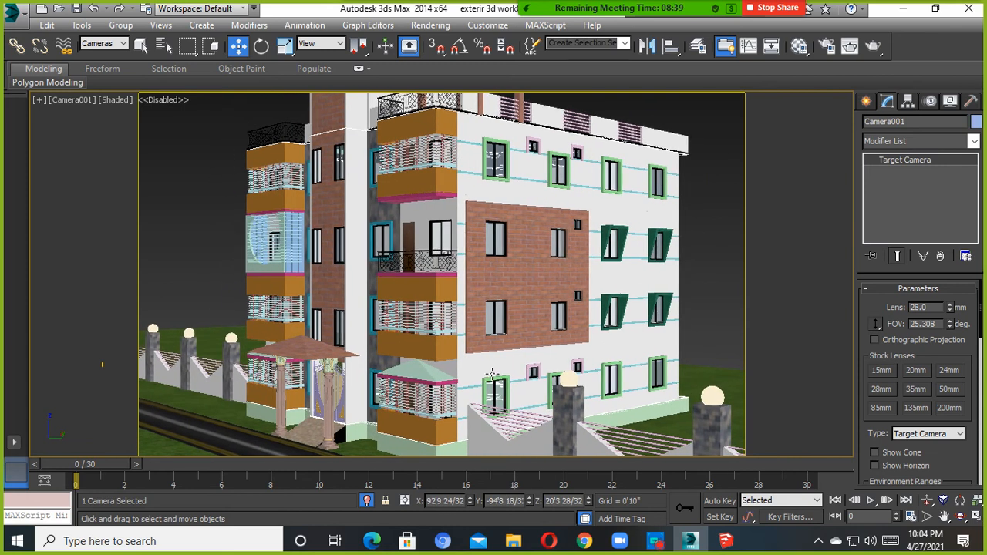
middle_click_drag(493, 375, 525, 367)
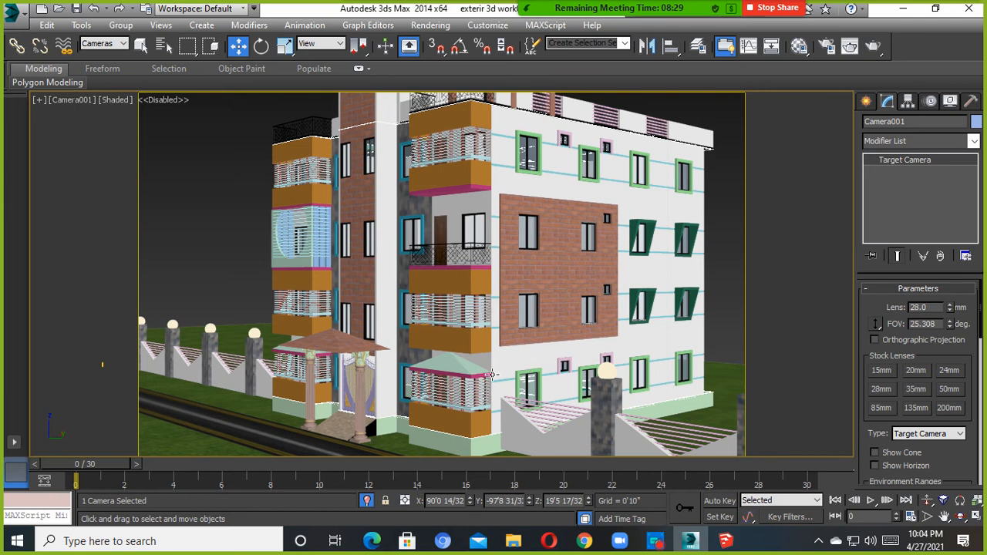
mouse_move(516, 373)
middle_mouse_down()
mouse_move(557, 366)
mouse_move(468, 388)
mouse_move(509, 395)
mouse_move(519, 375)
middle_mouse_up()
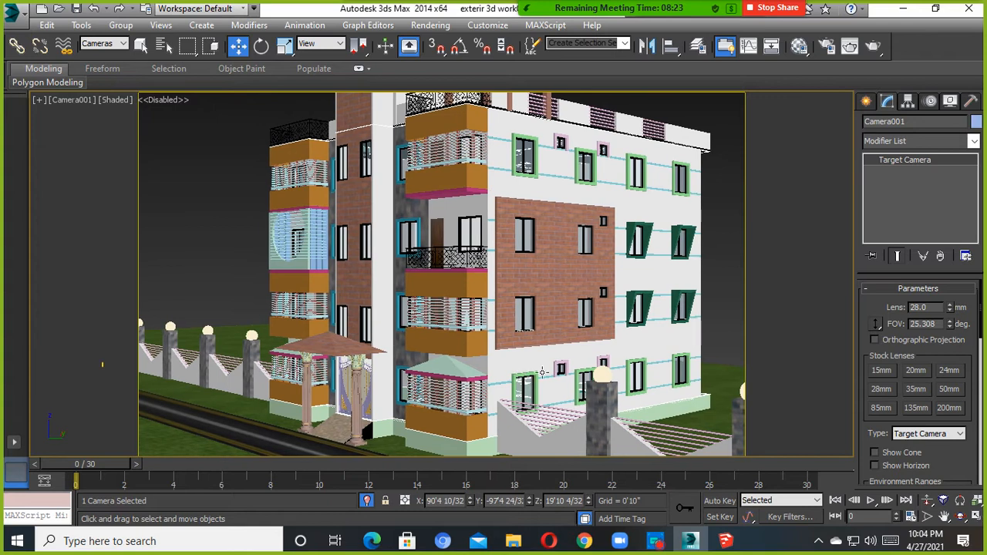
Choose Camera001 from the scene cameras available for the viewport's point of view.
left_click(964, 515)
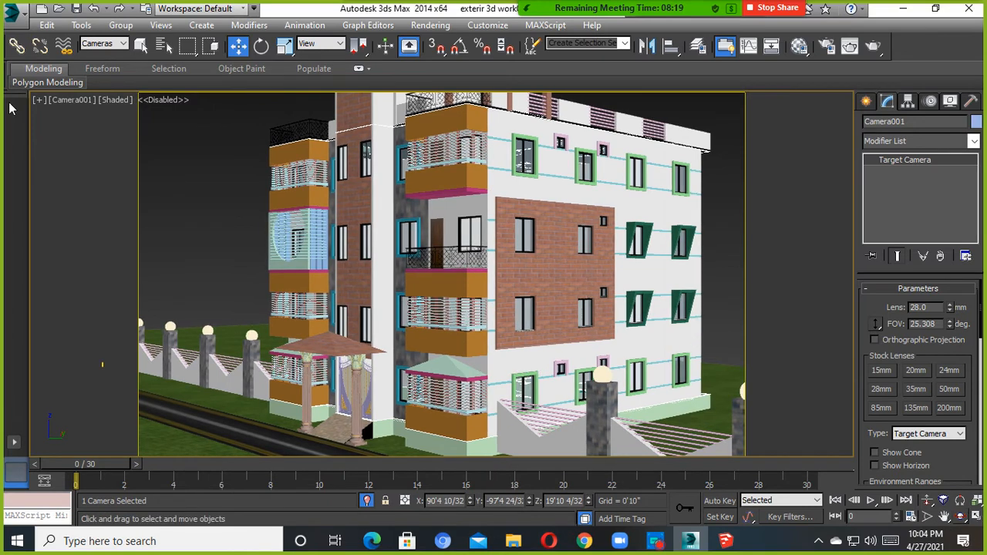
left_click(59, 100)
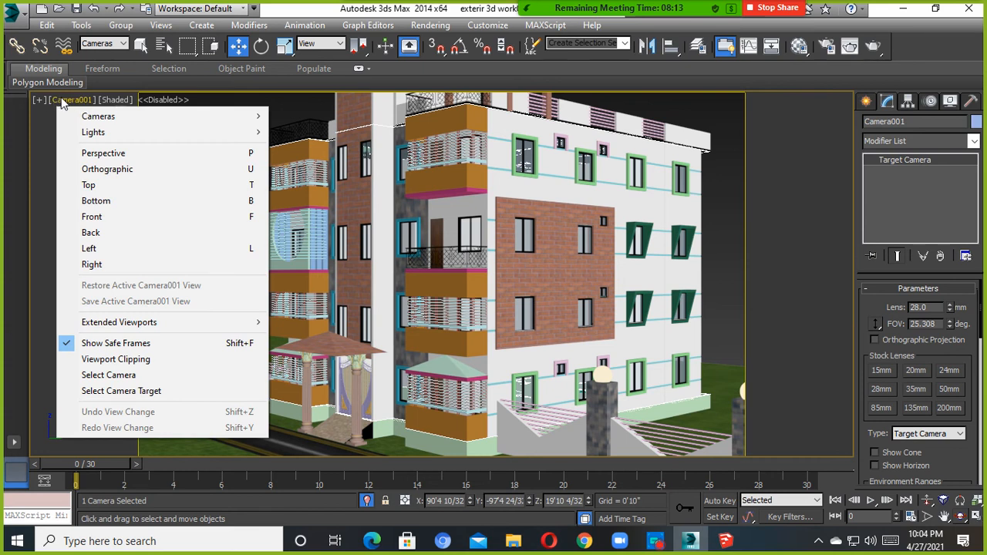
mouse_move(94, 118)
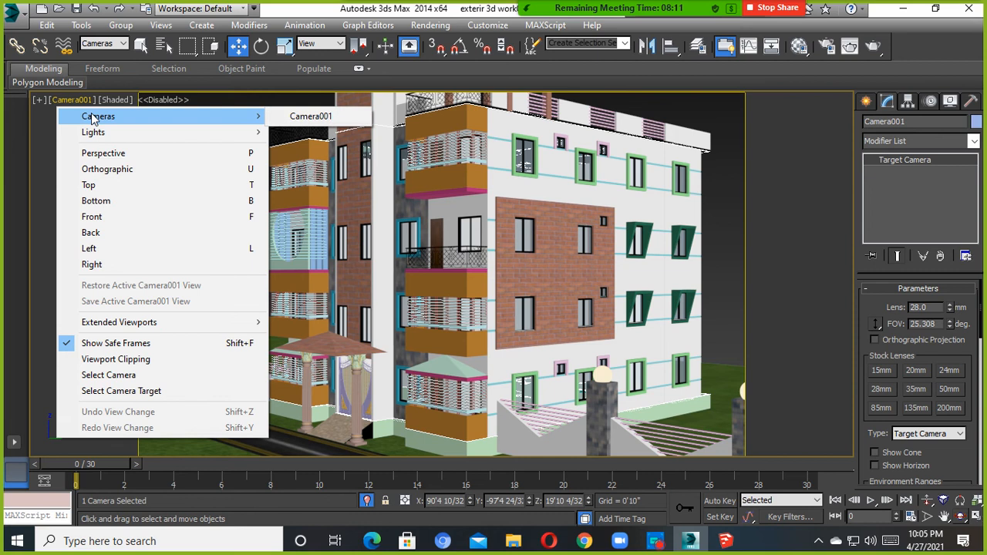
left_click(324, 120)
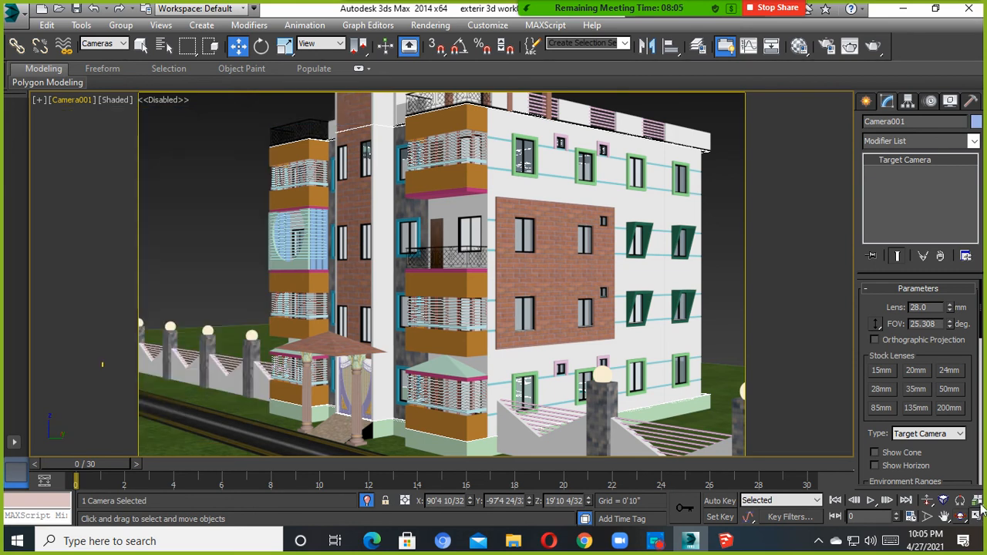
Leave the camera view for a maximized orthographic viewport and show the whole site in Top view.
left_click(977, 516)
left_click(399, 249)
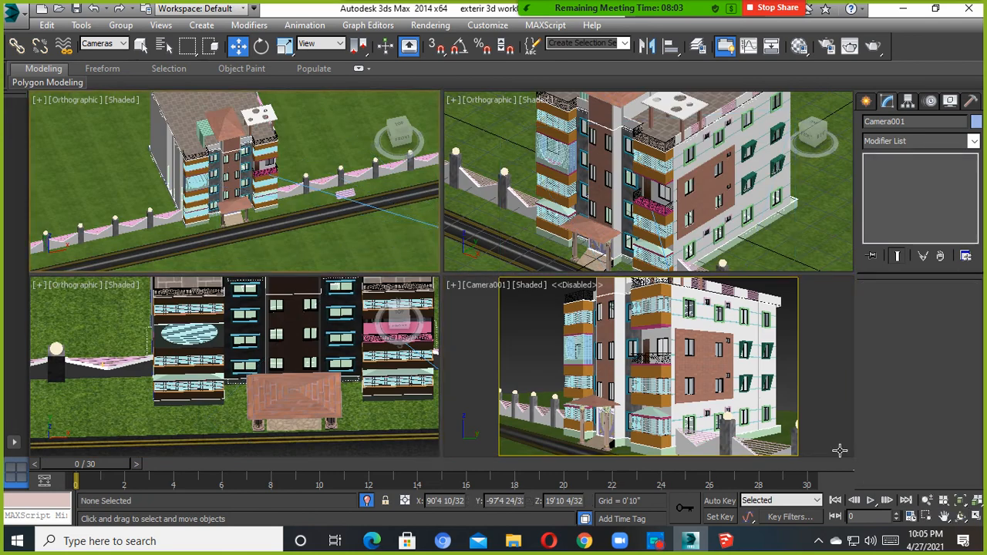
left_click(976, 516)
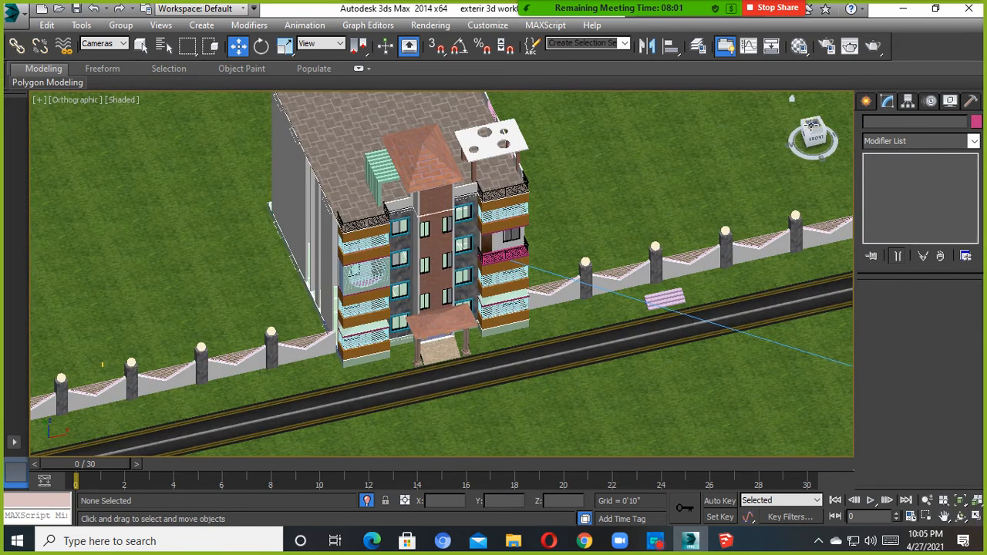
key("t")
scroll(473, 257, "down", 5)
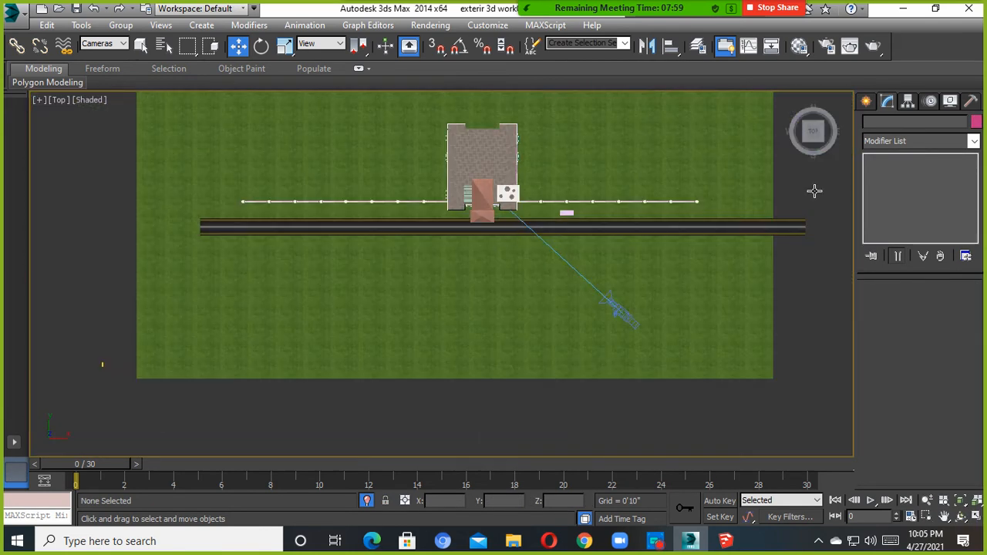
Create a second target camera with a 28 mm lens on the grass across the road, aimed straight at the building's front centre.
left_click(866, 101)
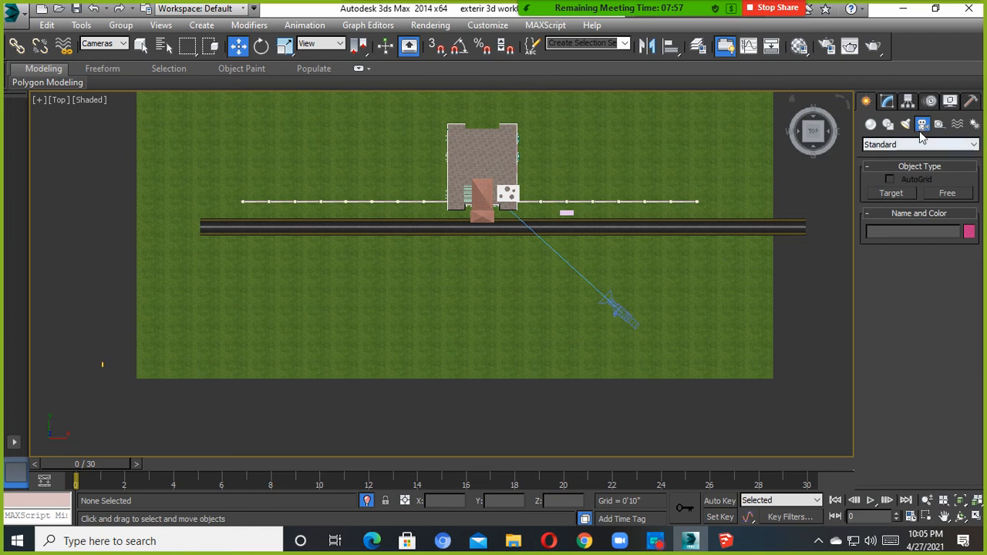
left_click(899, 195)
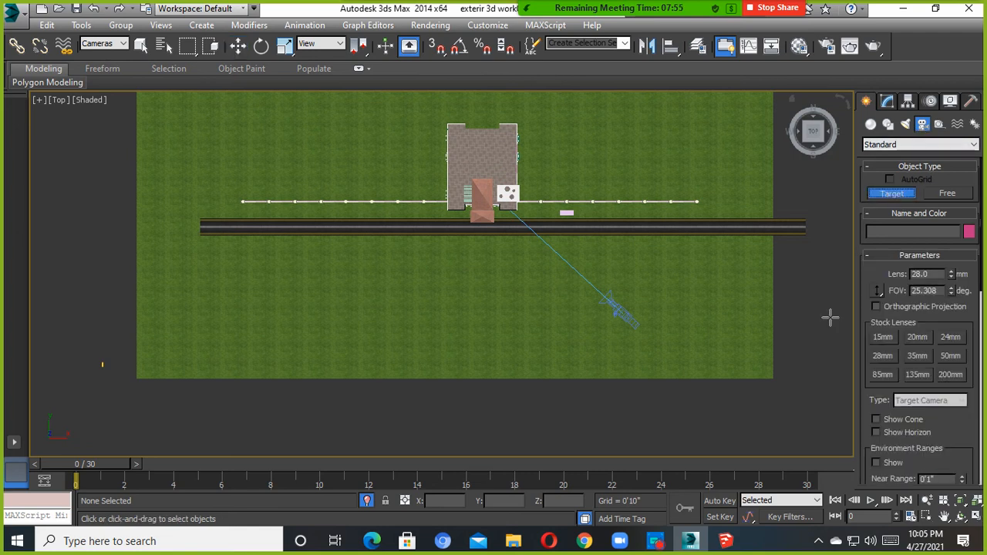
middle_click_drag(501, 313, 499, 378)
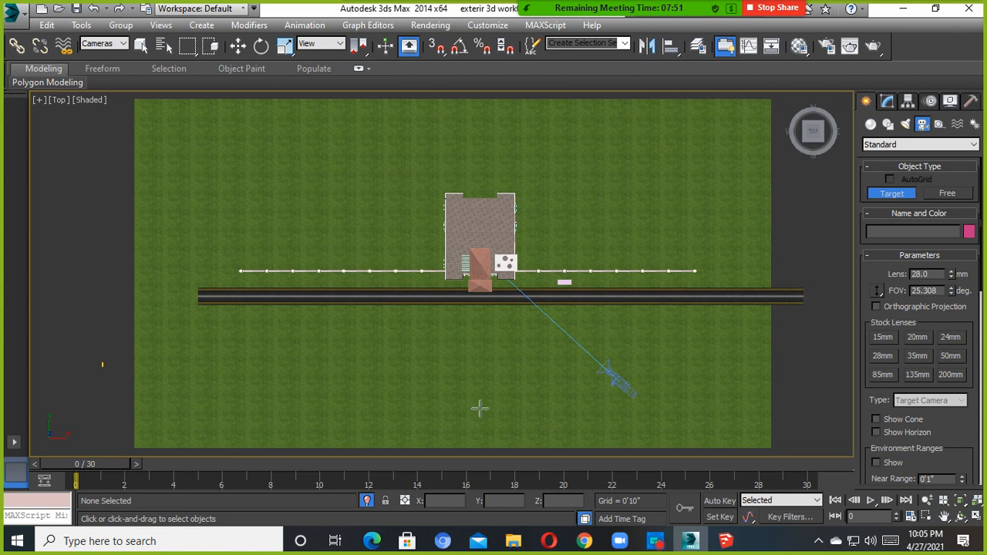
left_click_drag(481, 411, 483, 270)
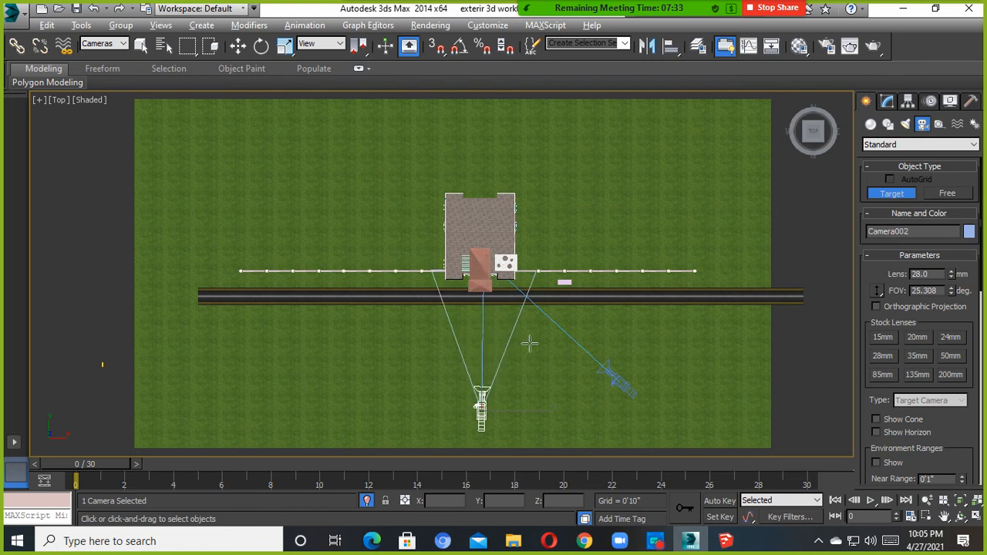
Raise the second camera together with its target by about 14'10" above the ground.
middle_click_drag(529, 344, 579, 267, "alt")
scroll(504, 331, "up", 3)
middle_click_drag(512, 340, 503, 310, "alt")
key("w")
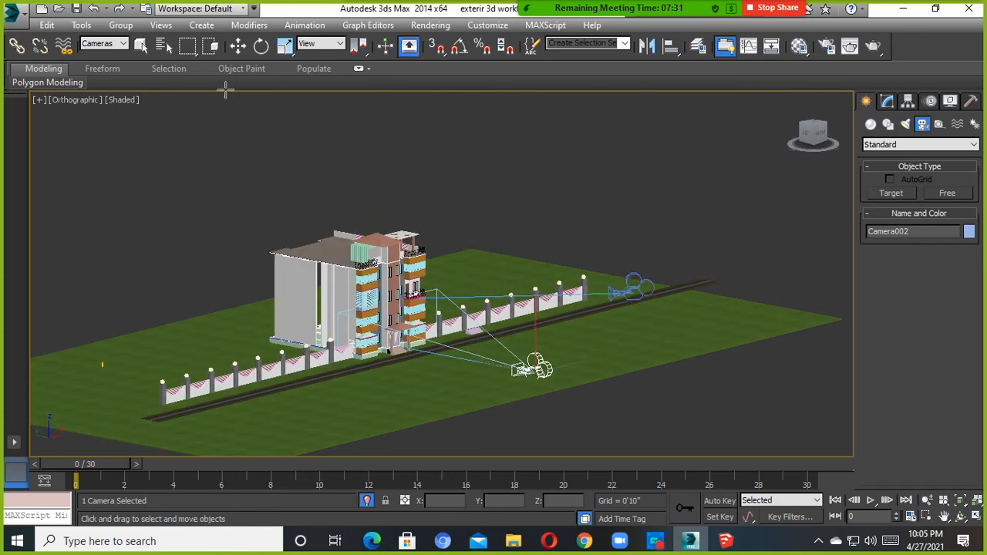
left_click(622, 294)
right_click(619, 290)
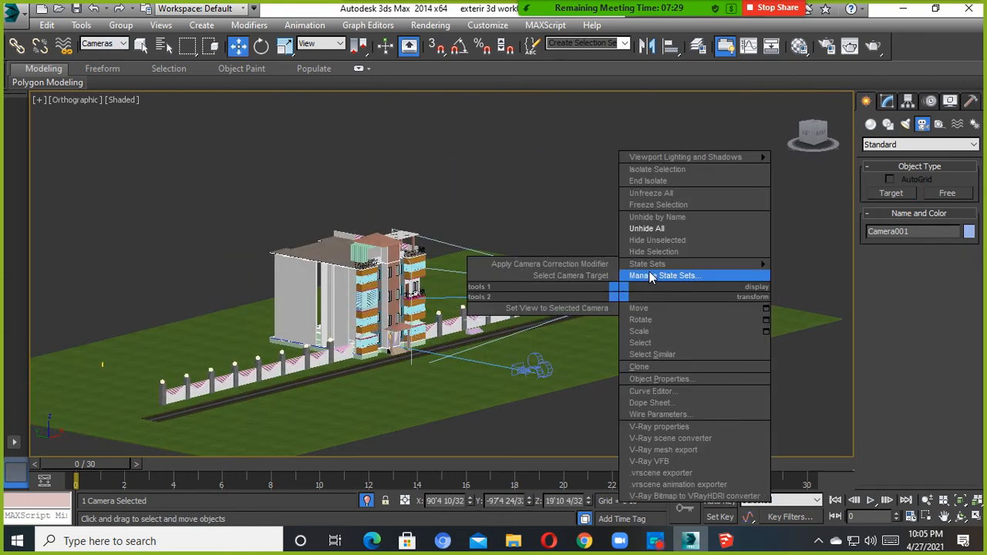
left_click(639, 252)
left_click_drag(664, 218, 372, 418)
middle_click_drag(371, 416, 410, 379, "alt")
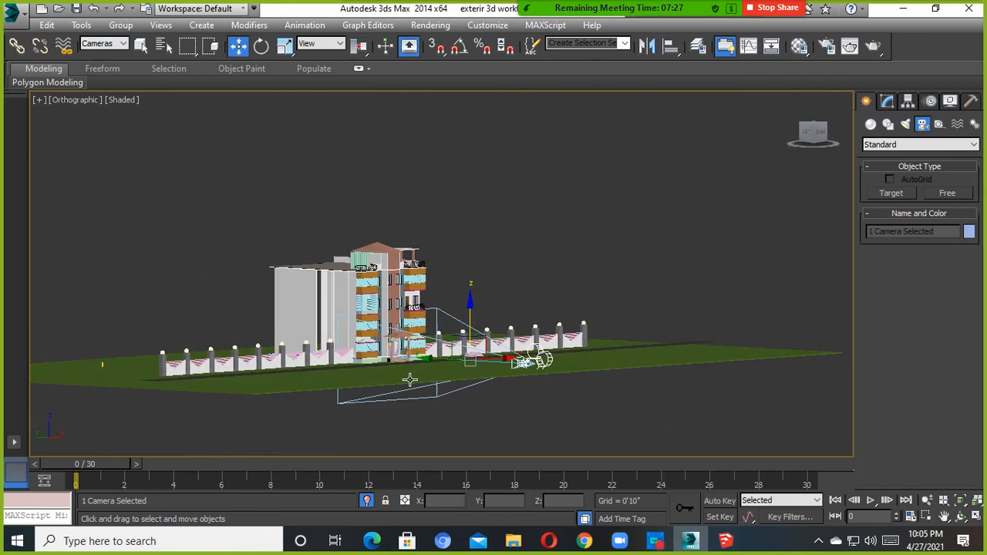
left_click_drag(469, 332, 470, 295)
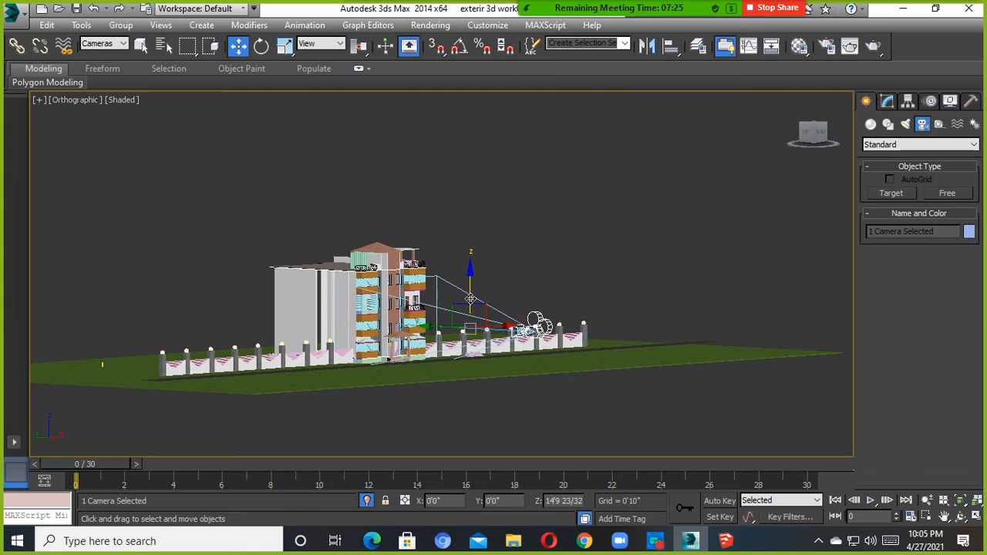
Switch the viewport to look through Camera002.
key("c")
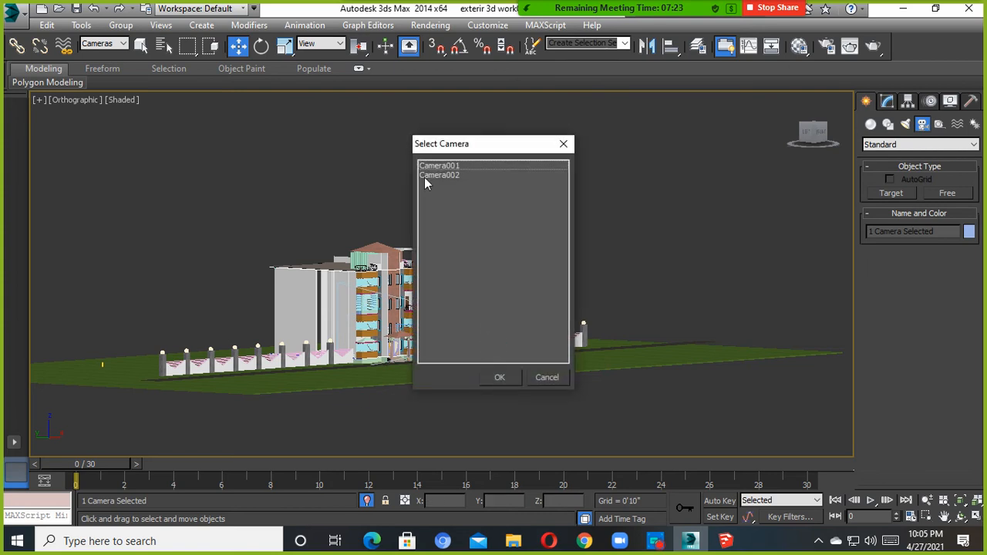
left_click(447, 176)
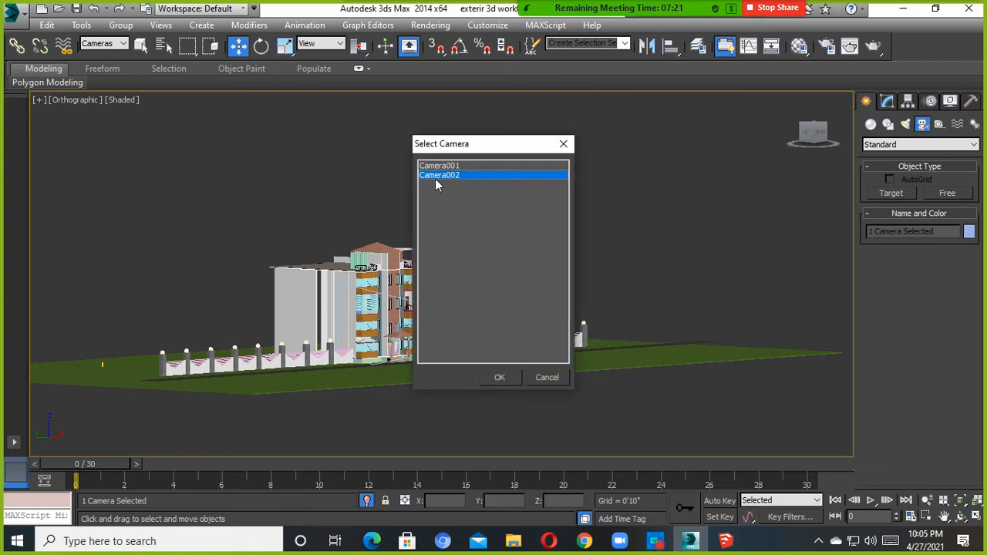
left_click(452, 168)
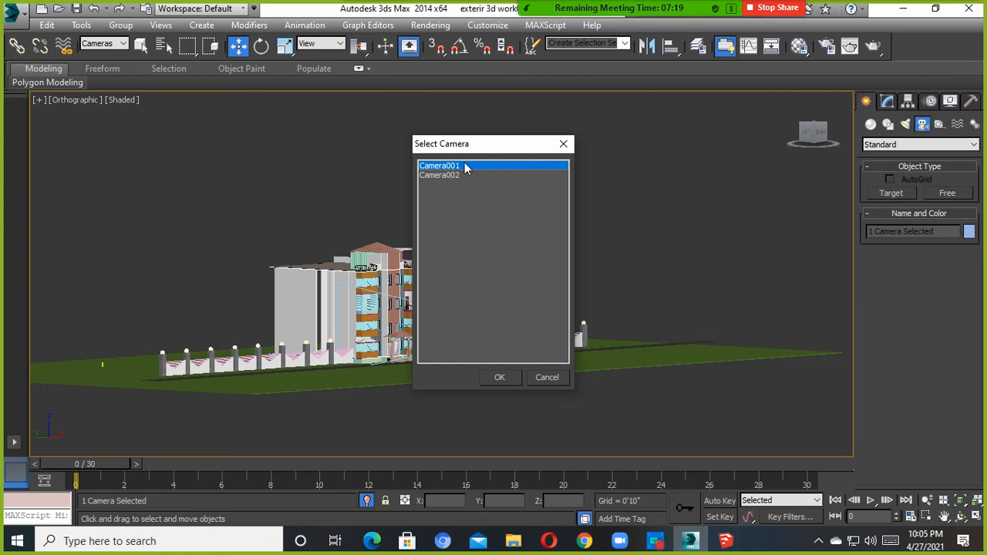
left_click(450, 175)
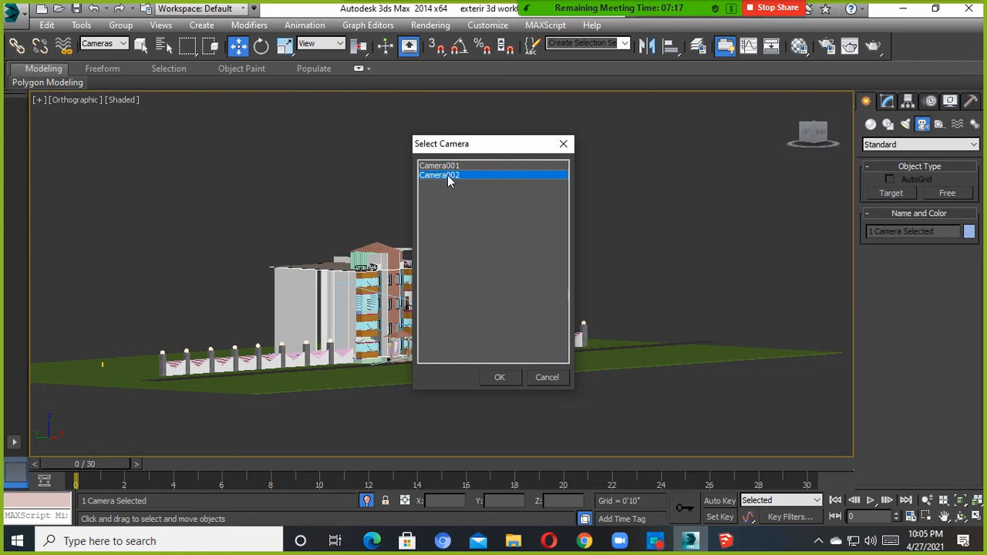
double_click(447, 175)
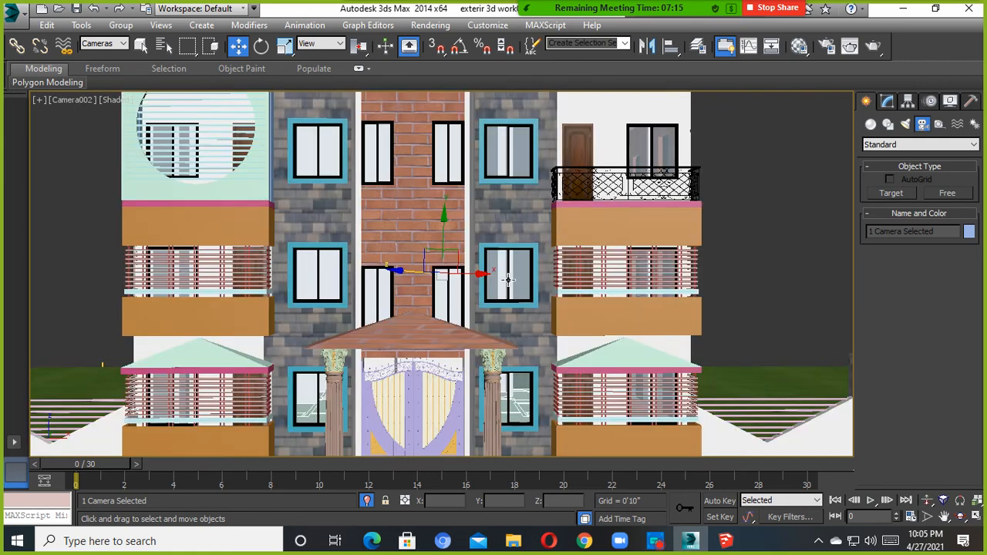
Show the safe frame on the Camera002 view and truck the camera to frame the front facade with its entrance steps.
key("shift+f")
middle_click_drag(508, 279, 539, 235)
middle_click_drag(532, 302, 502, 356)
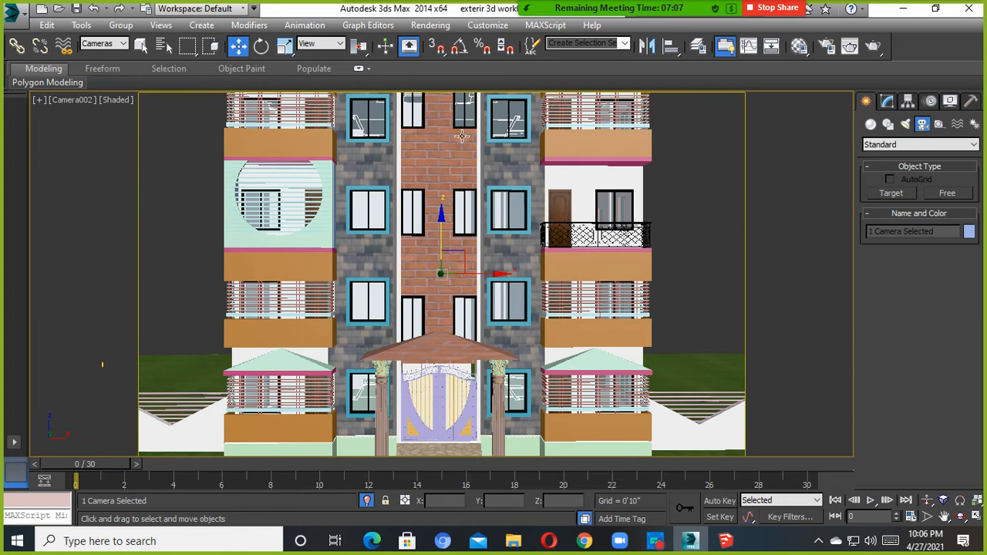
middle_click_drag(577, 187, 567, 224)
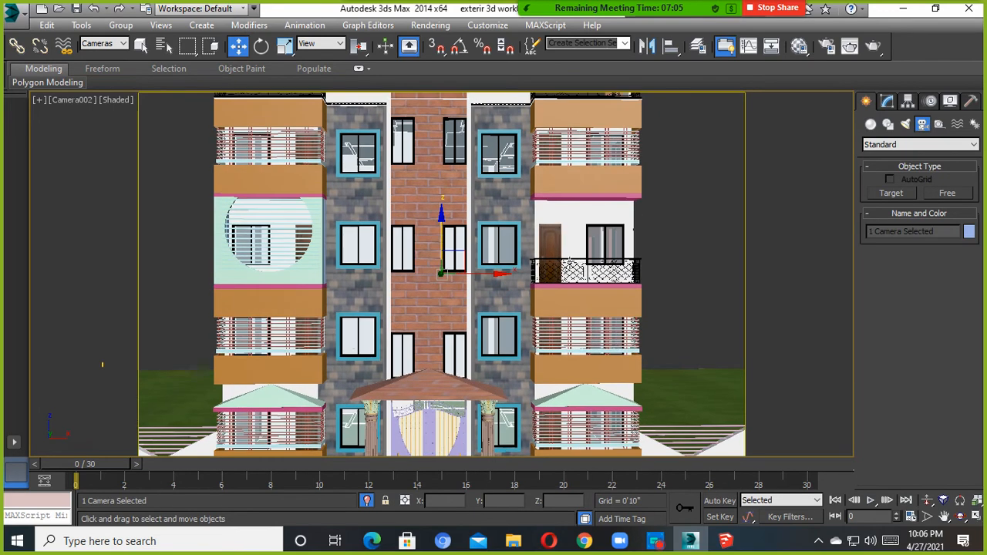
middle_click_drag(567, 263, 564, 218)
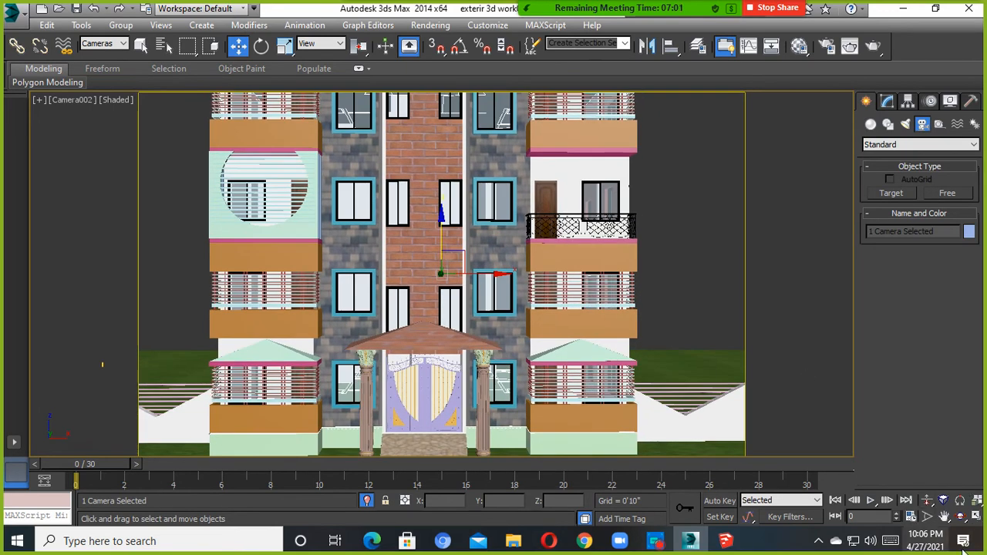
Widen Camera002's field of view and truck it slightly until the whole building, its roof and the road edge fit the frame.
left_click(926, 519)
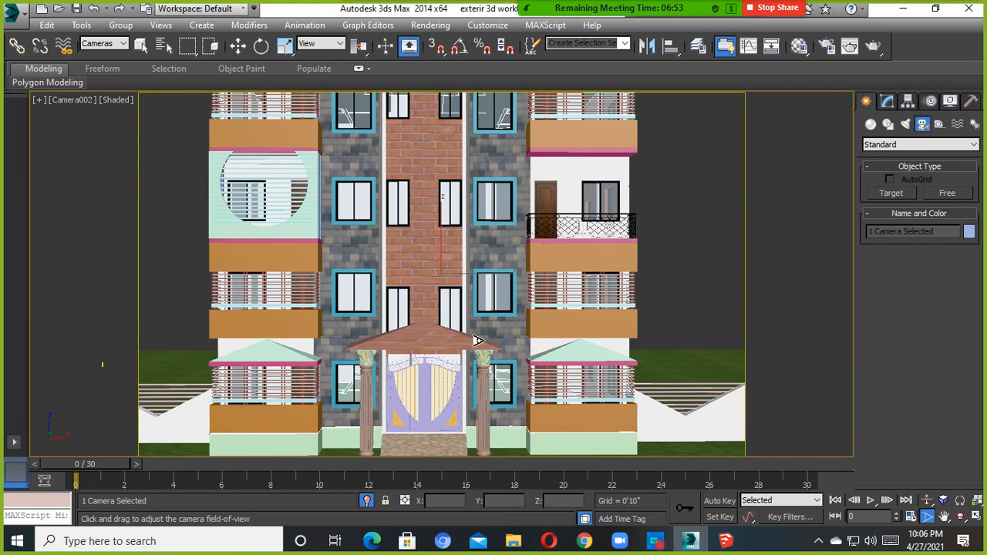
left_click_drag(479, 341, 562, 85)
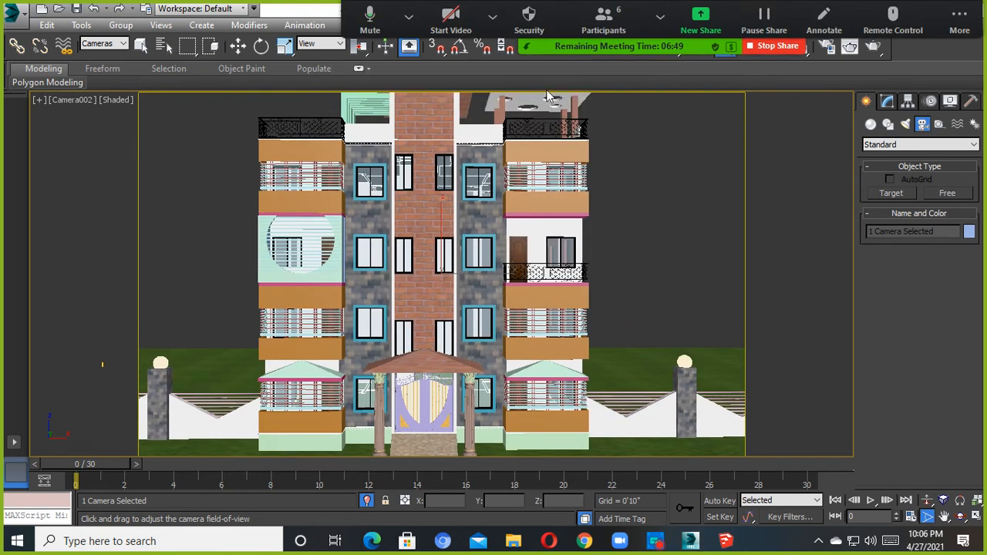
left_click_drag(495, 246, 495, 256)
middle_click_drag(508, 277, 511, 305)
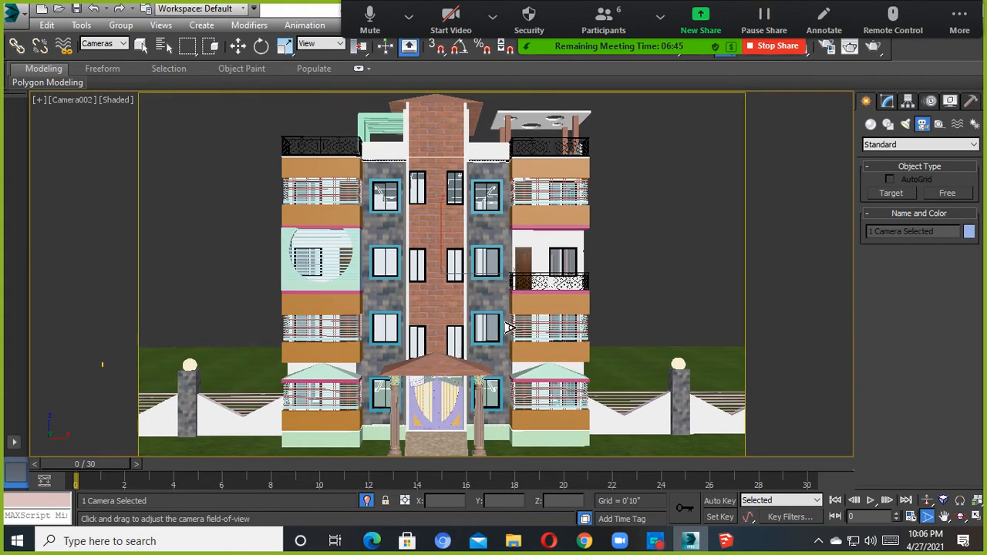
left_click_drag(510, 328, 522, 342)
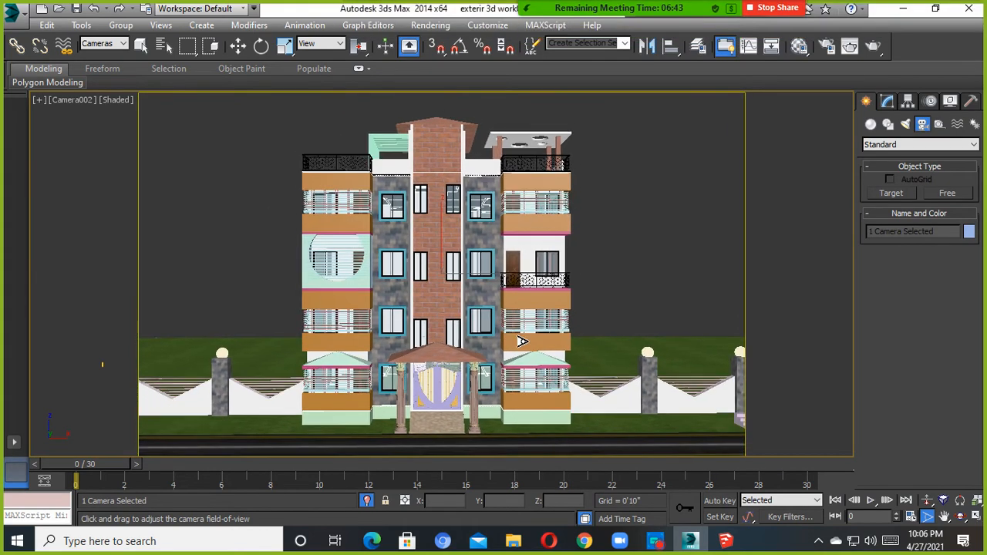
middle_click_drag(529, 321, 523, 324)
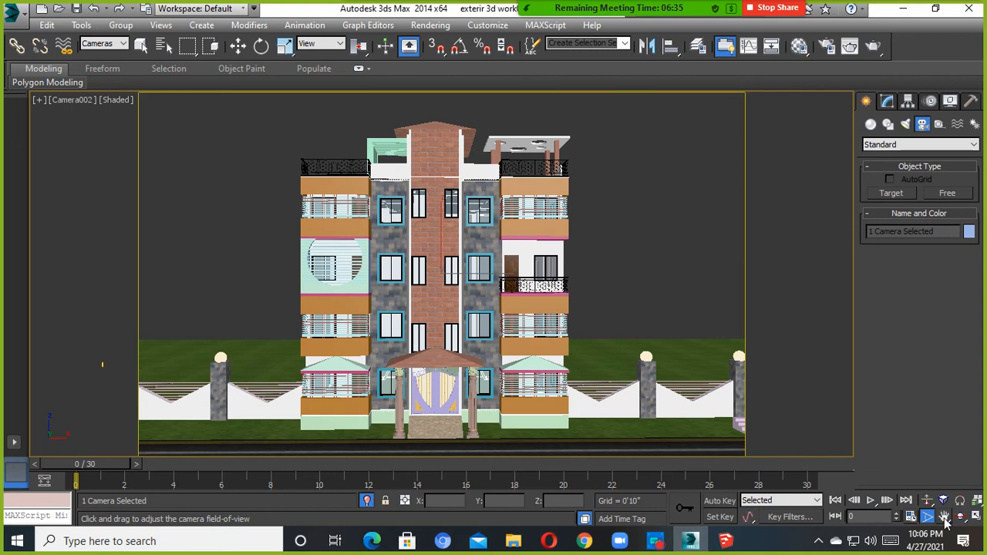
Truck Camera002 sideways and narrow its field of view slightly so the building fills more of the frame at its centre.
left_click(945, 518)
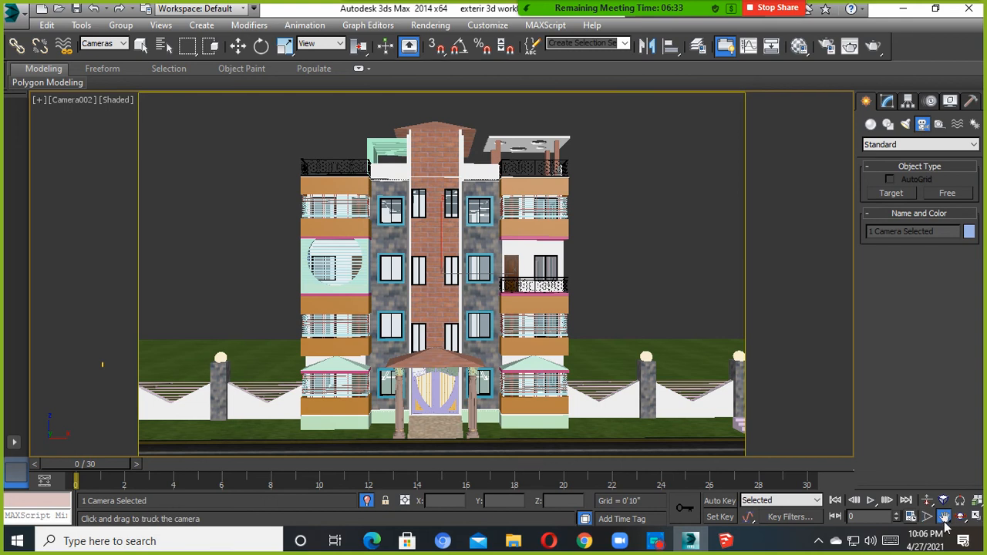
mouse_move(613, 298)
left_mouse_down()
mouse_move(441, 324)
mouse_move(661, 309)
mouse_move(333, 298)
mouse_move(694, 296)
mouse_move(540, 291)
mouse_move(685, 301)
mouse_move(398, 296)
mouse_move(703, 300)
mouse_move(354, 312)
mouse_move(637, 308)
mouse_move(656, 307)
mouse_move(591, 310)
mouse_move(542, 291)
mouse_move(697, 287)
mouse_move(427, 293)
mouse_move(679, 296)
mouse_move(499, 298)
mouse_move(596, 294)
left_mouse_up()
left_click(927, 516)
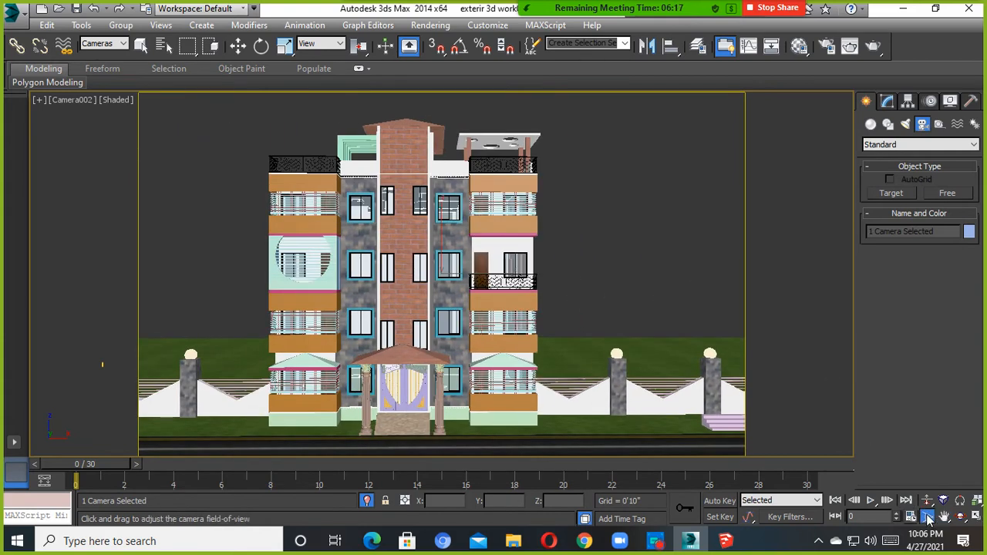
left_click_drag(474, 378, 589, 404)
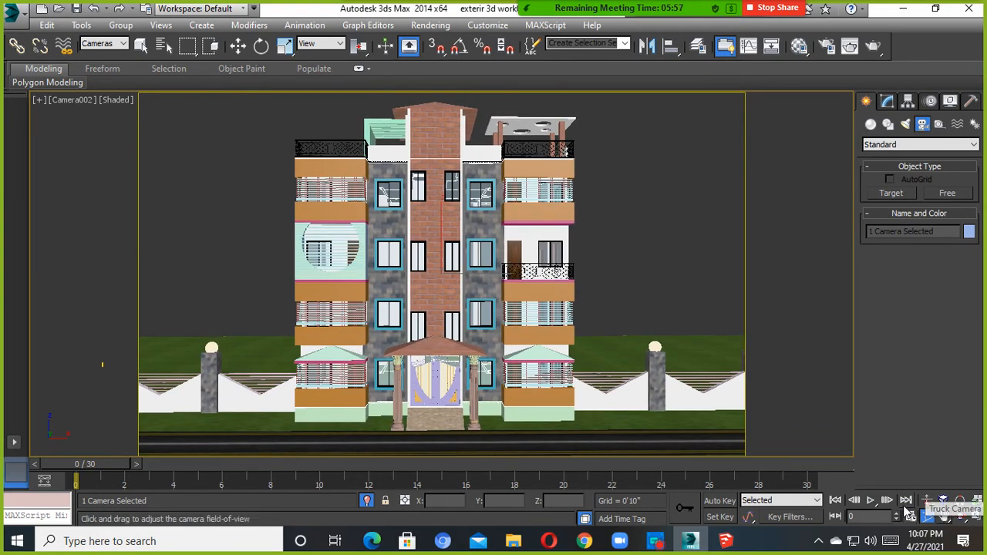
middle_click_drag(579, 360, 574, 357)
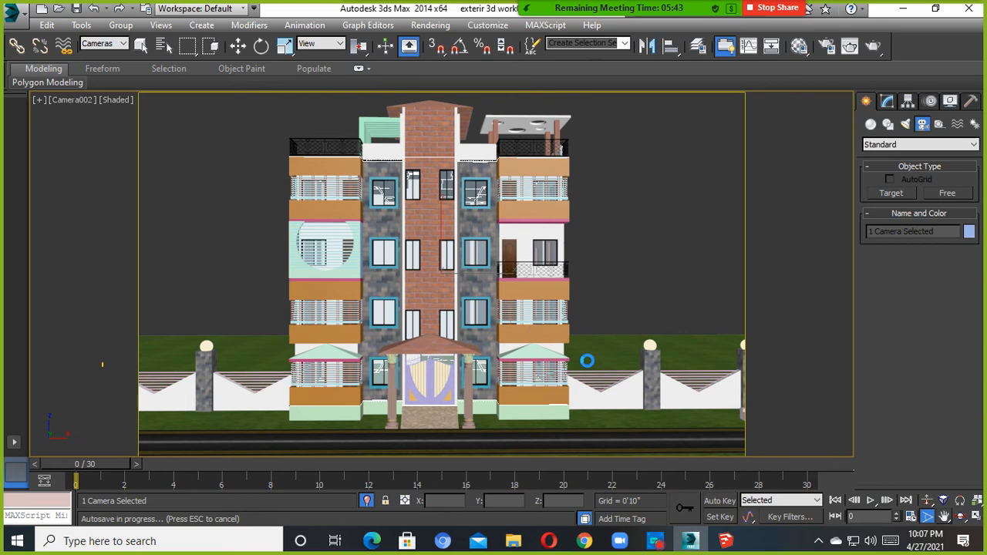
Orbit Camera002 up over the roof and back down to a level view of the building's front.
left_click(959, 518)
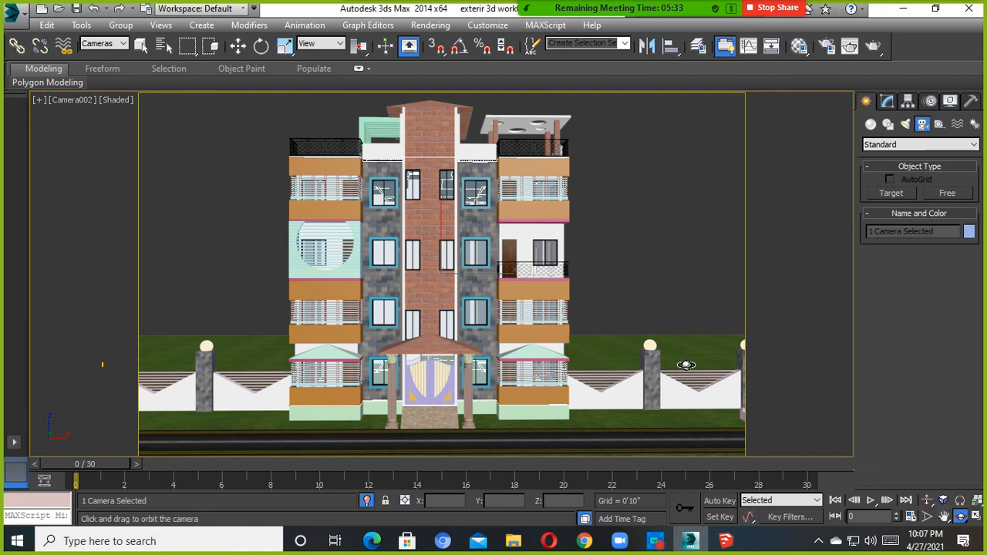
left_click_drag(631, 374, 640, 474)
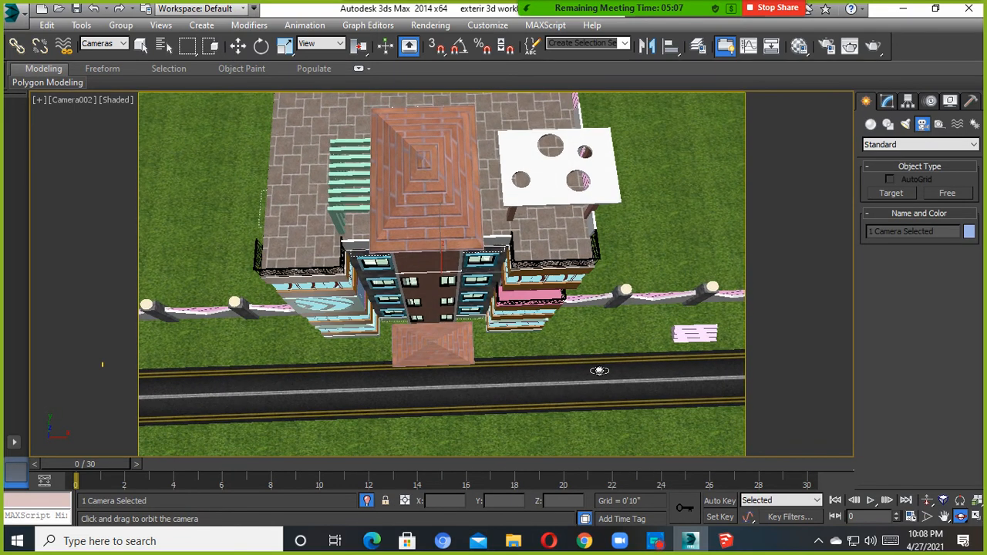
mouse_move(629, 366)
left_mouse_down()
mouse_move(594, 346)
mouse_move(540, 283)
mouse_move(556, 280)
mouse_move(563, 258)
mouse_move(635, 363)
mouse_move(646, 394)
mouse_move(595, 399)
mouse_move(622, 419)
mouse_move(603, 286)
mouse_move(476, 304)
mouse_move(628, 293)
mouse_move(611, 297)
mouse_move(612, 331)
mouse_move(567, 362)
mouse_move(573, 355)
mouse_move(614, 389)
mouse_move(619, 357)
mouse_move(623, 385)
mouse_move(511, 352)
mouse_move(675, 347)
mouse_move(627, 354)
mouse_move(587, 387)
left_mouse_up()
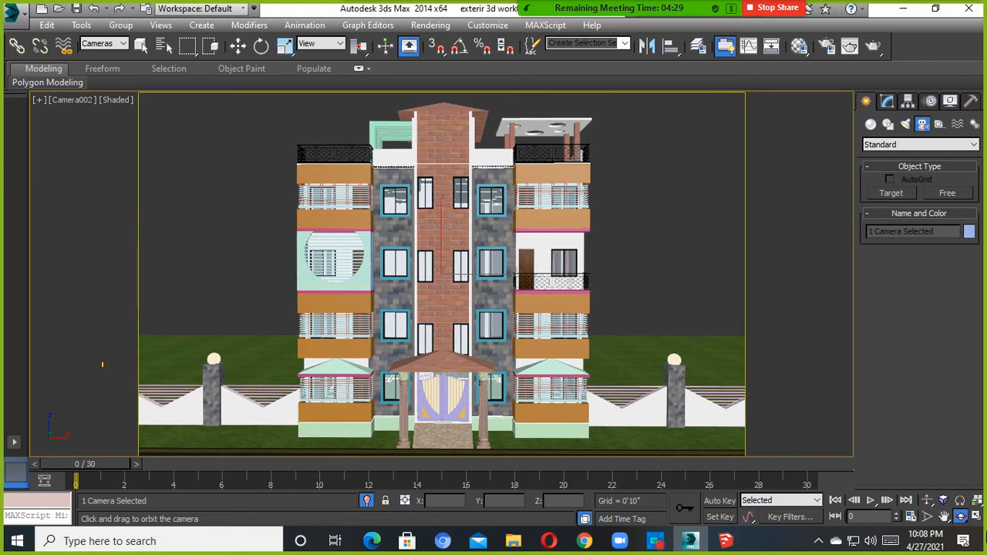
Maximize the angled orthographic viewport and orbit it to inspect the camera's placement in front of the building.
left_click(977, 518)
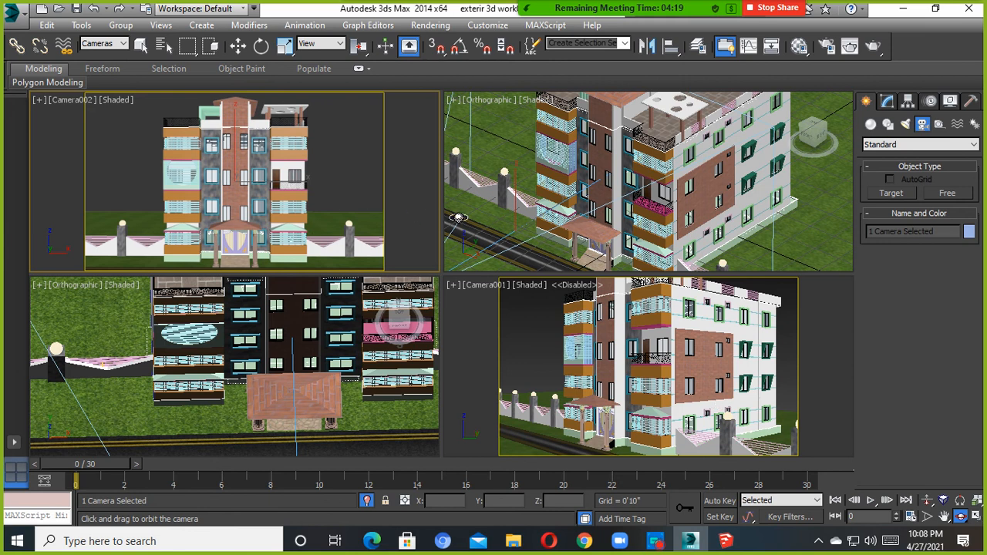
left_click(479, 223)
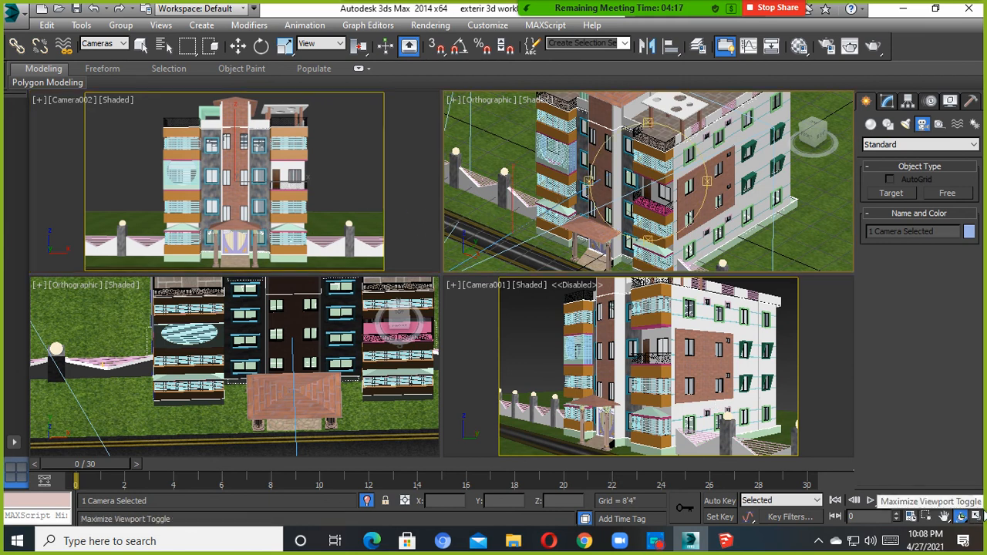
left_click(977, 516)
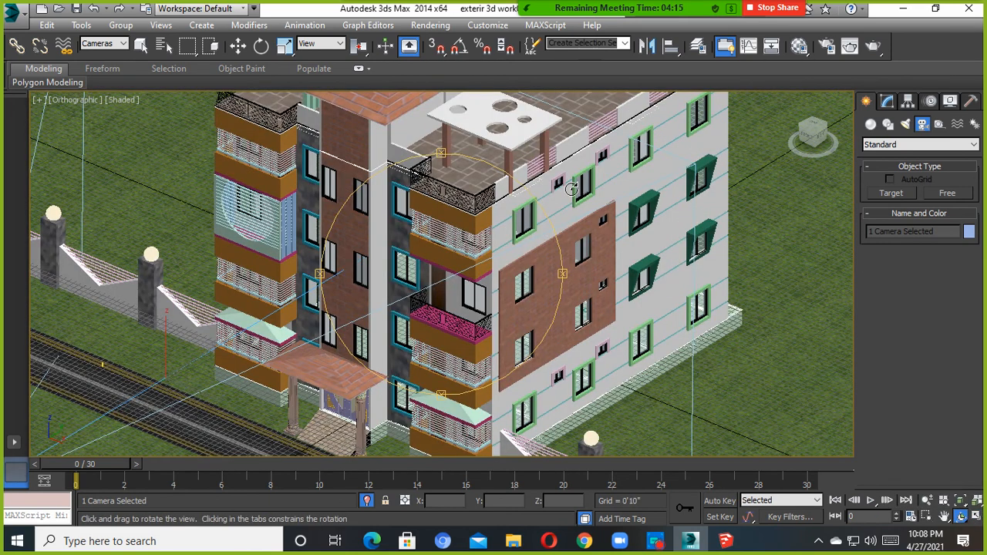
left_click_drag(572, 189, 527, 213)
left_click_drag(493, 301, 563, 324)
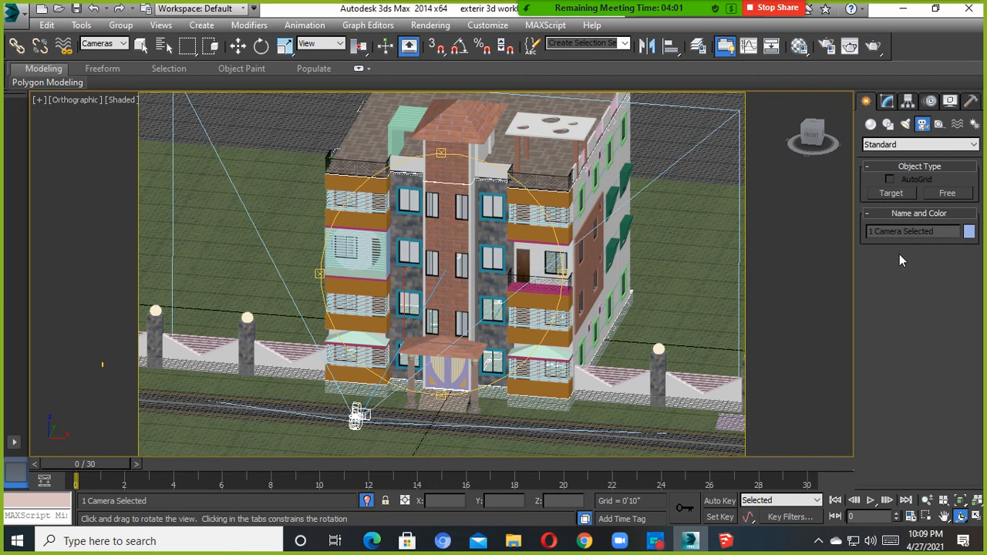
Return to a maximized Camera002 viewport and truck the camera slightly to recentre the building in the frame.
left_click(977, 518)
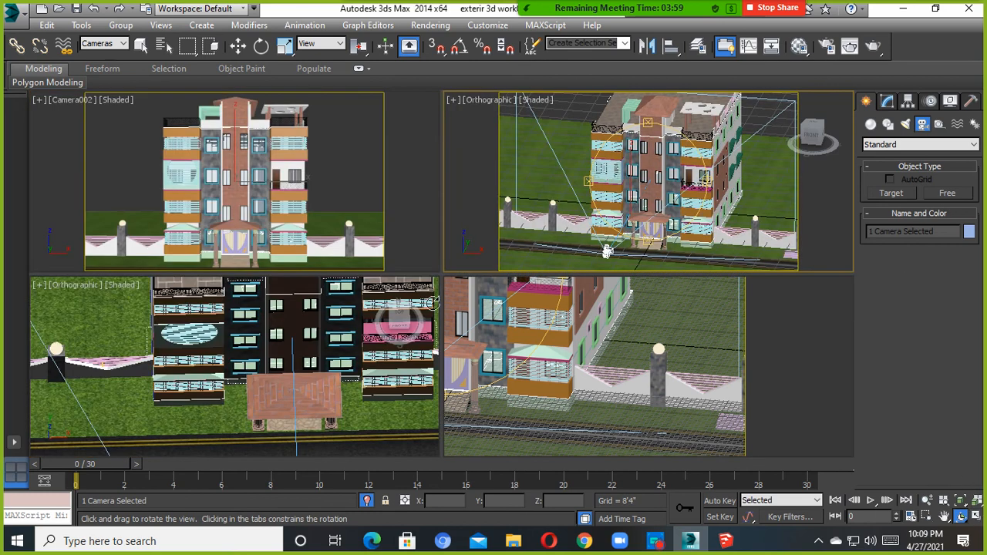
left_click(395, 229)
left_click(347, 467)
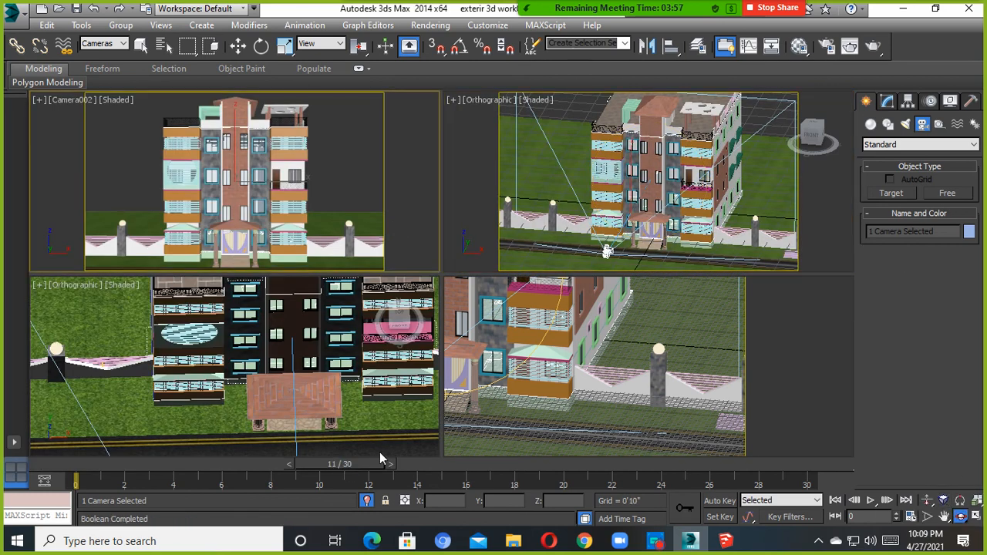
left_click(384, 448)
left_click(518, 428)
left_click(408, 252)
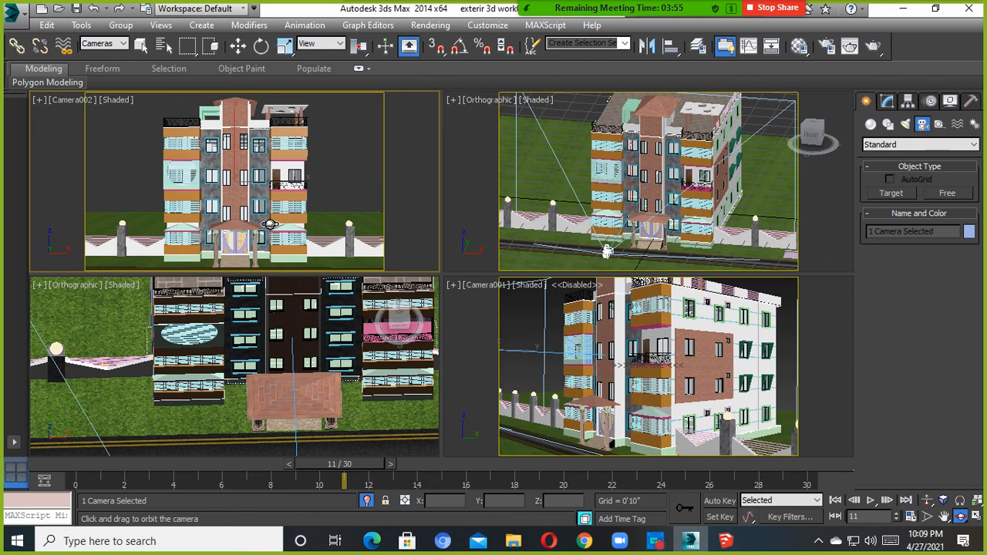
left_click(976, 518)
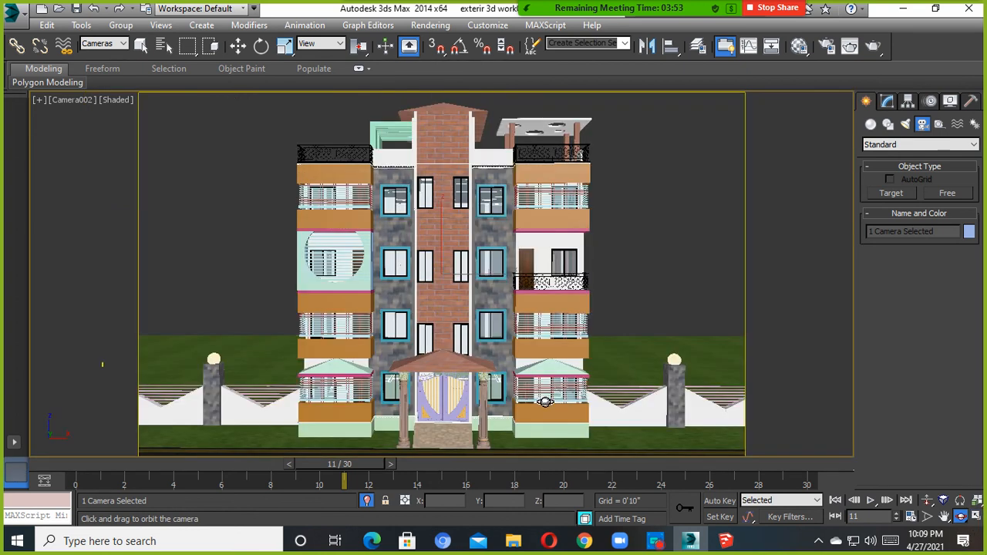
middle_click_drag(544, 402, 536, 395)
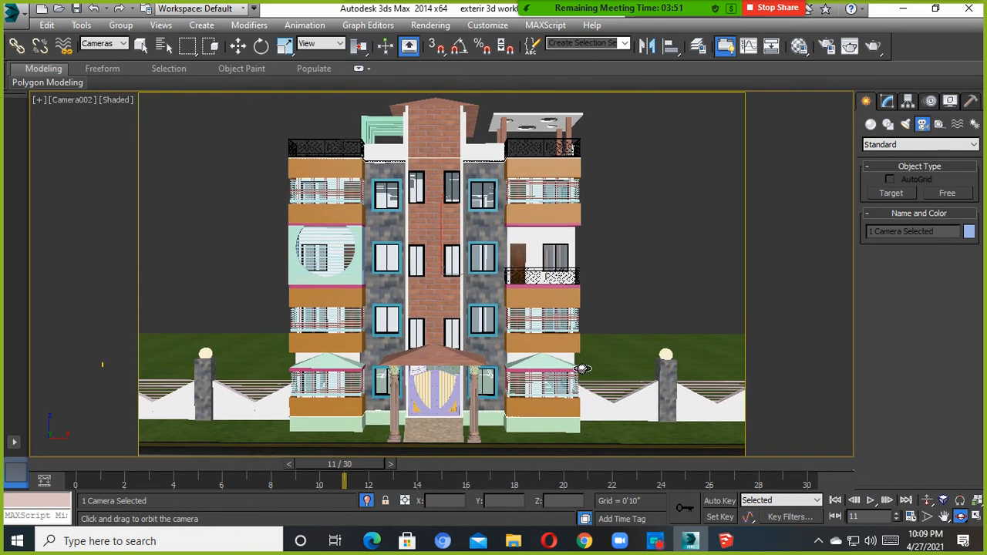
Test-render the Camera002 view with V-Ray, inspect the image at 200% and close the frame buffer and message windows.
key("w")
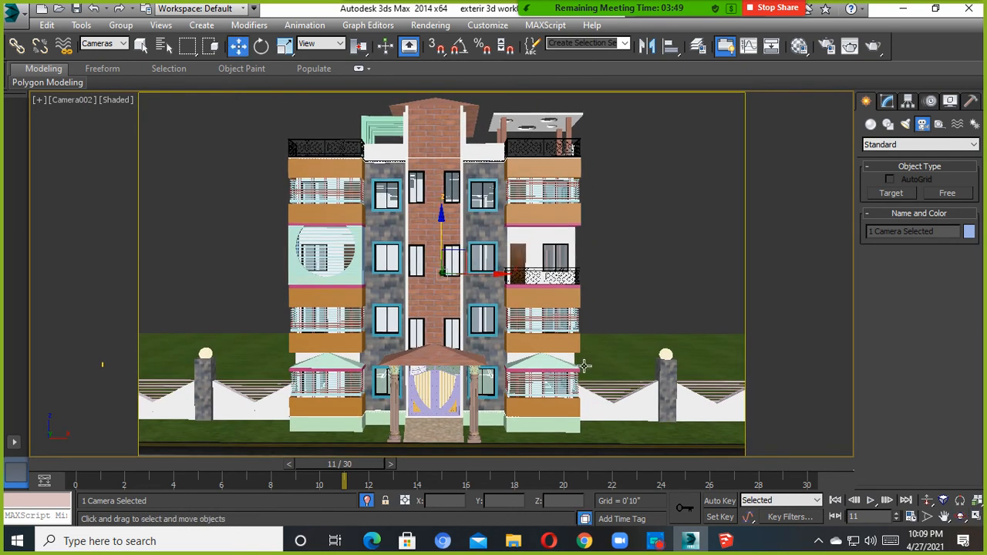
key("shift+q")
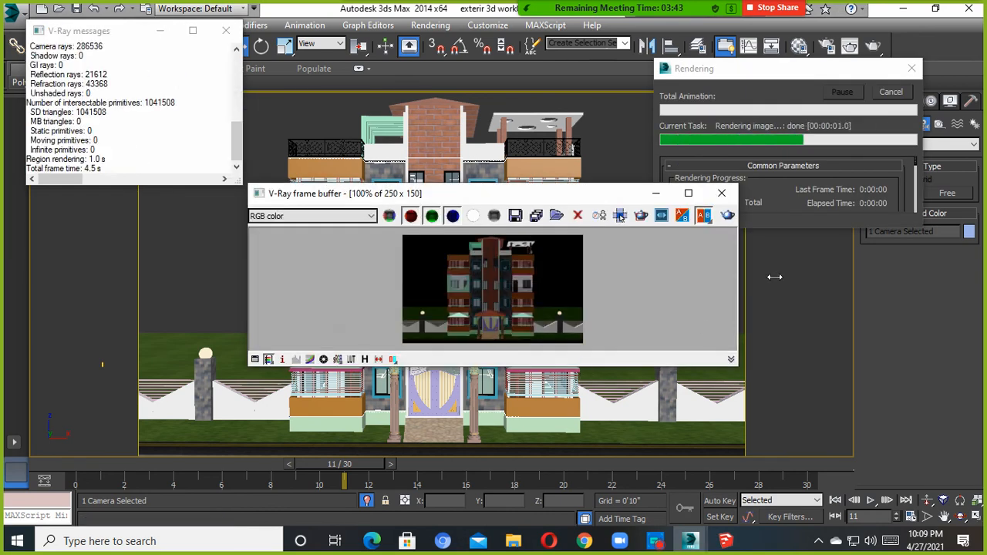
left_click(688, 195)
scroll(517, 301, "up", 1)
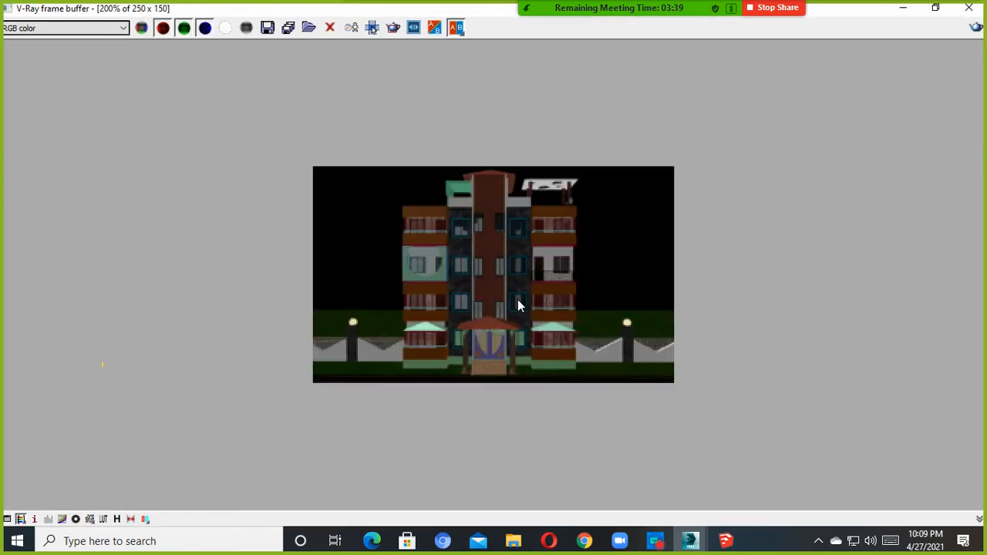
left_click(974, 10)
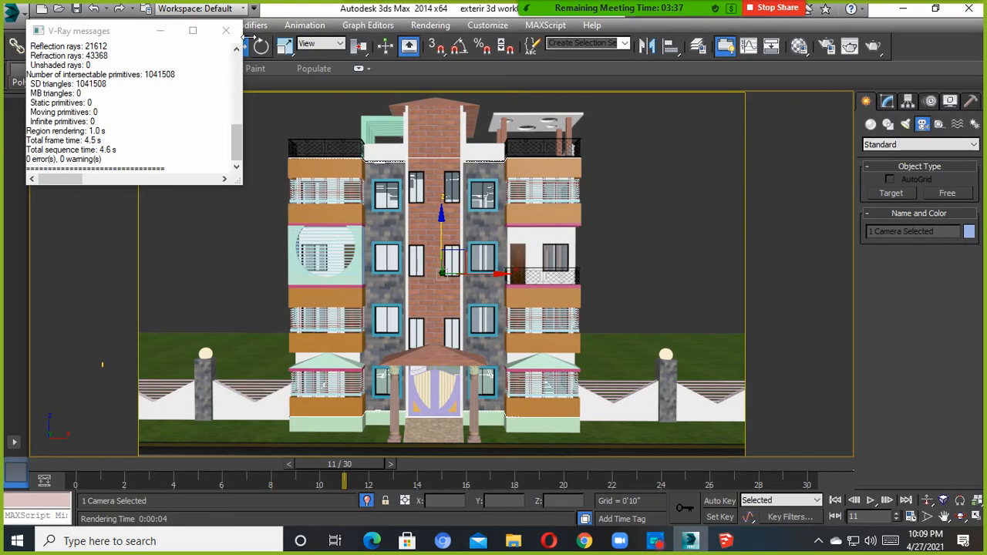
left_click(225, 30)
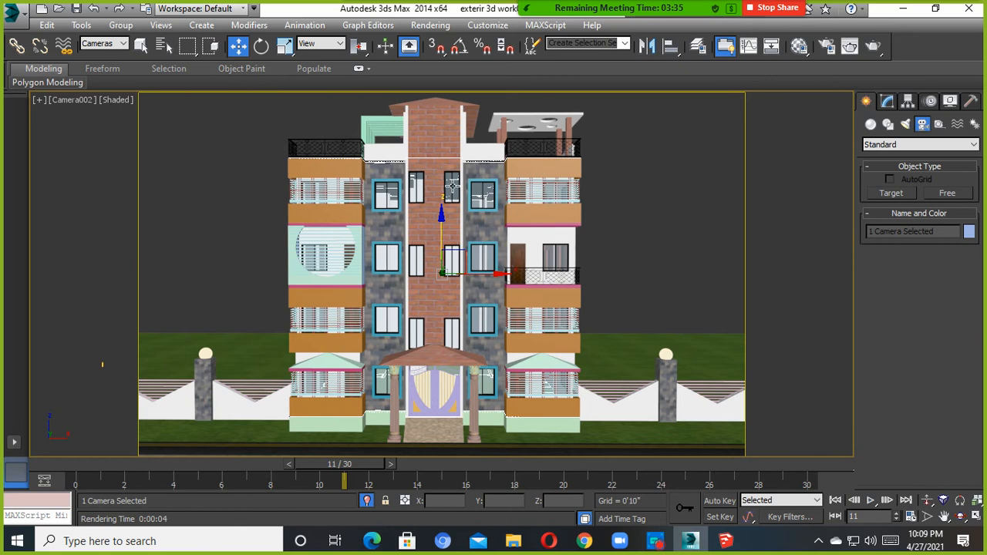
Open the V-Ray render setup, glance through the V-Ray and indirect illumination settings, and return to the common parameters.
left_click(433, 26)
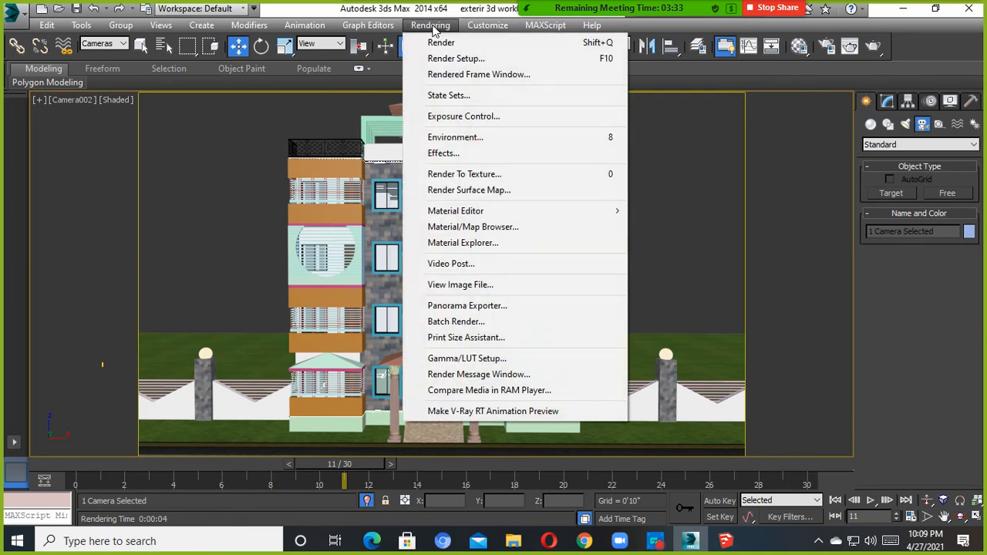
left_click(430, 26)
left_click(430, 25)
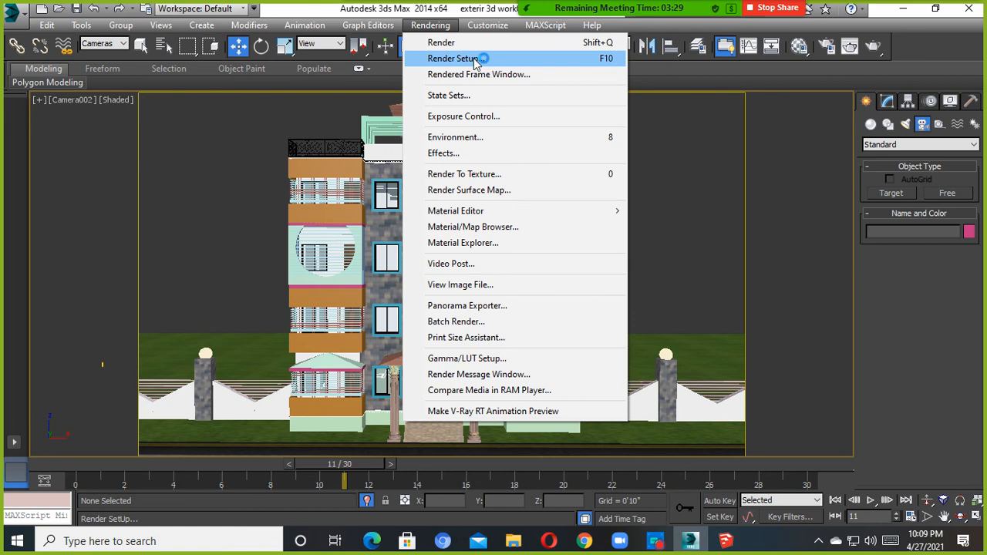
left_click(443, 27)
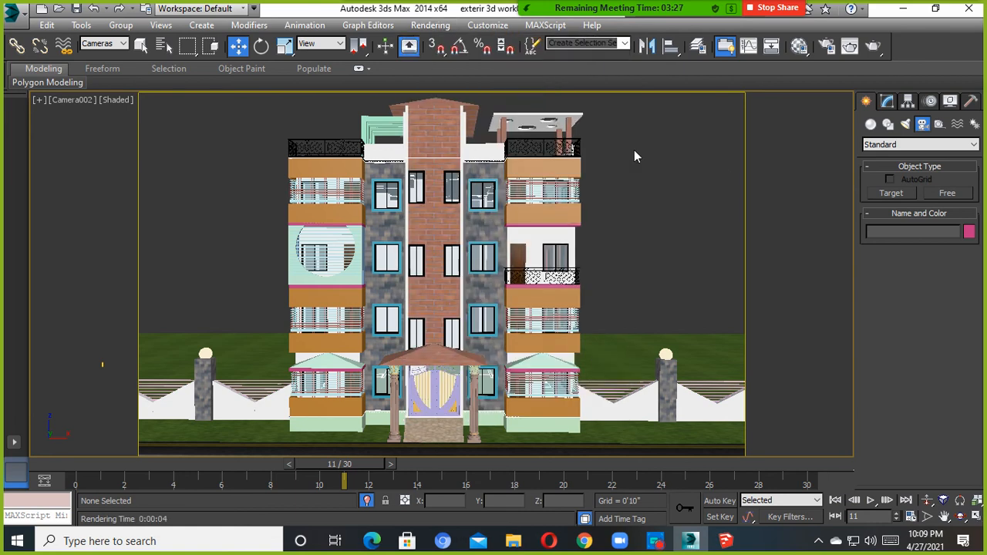
left_click(427, 29)
left_click(454, 59)
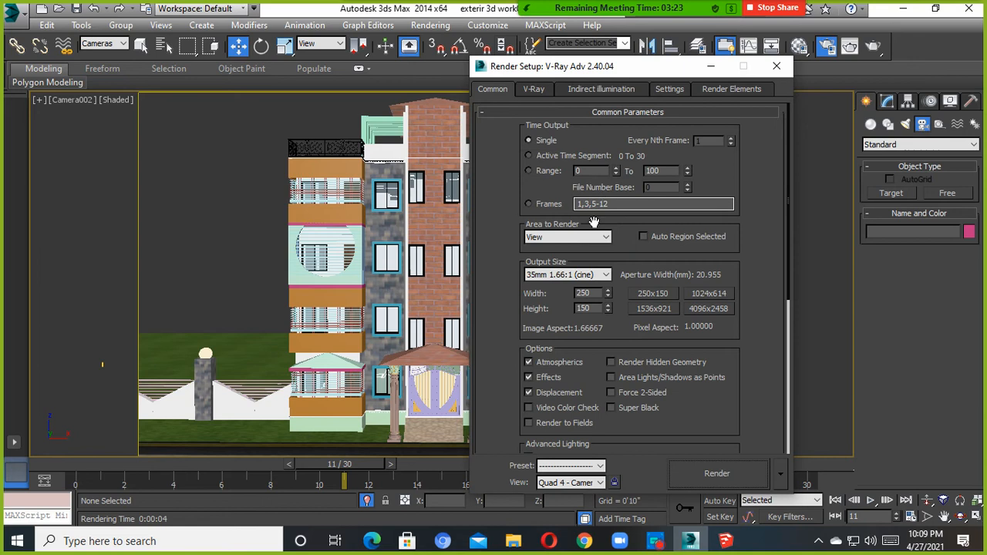
mouse_move(555, 74)
left_mouse_down()
mouse_move(660, 41)
mouse_move(692, 46)
mouse_move(642, 35)
mouse_move(574, 90)
mouse_move(567, 65)
left_mouse_up()
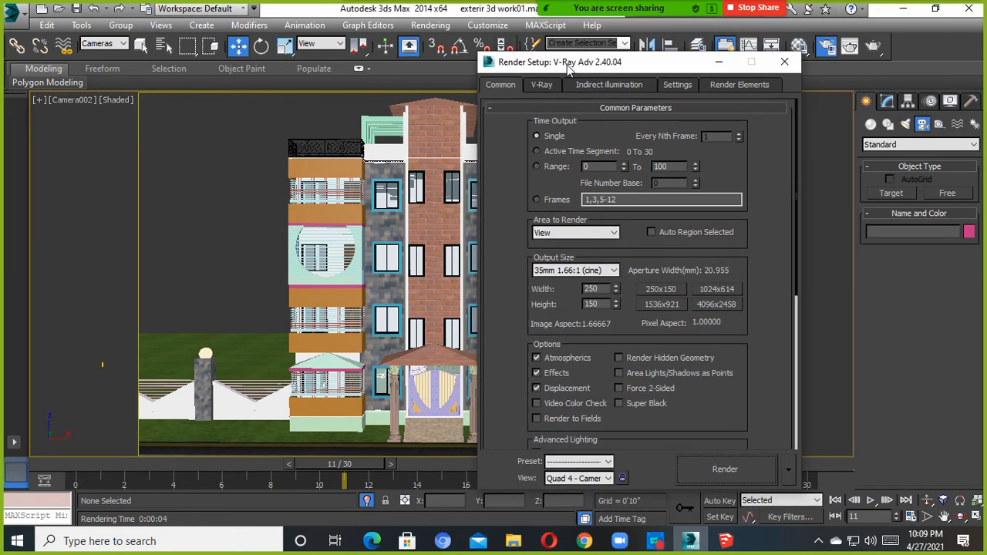
left_click(542, 86)
left_click(584, 87)
left_click(507, 86)
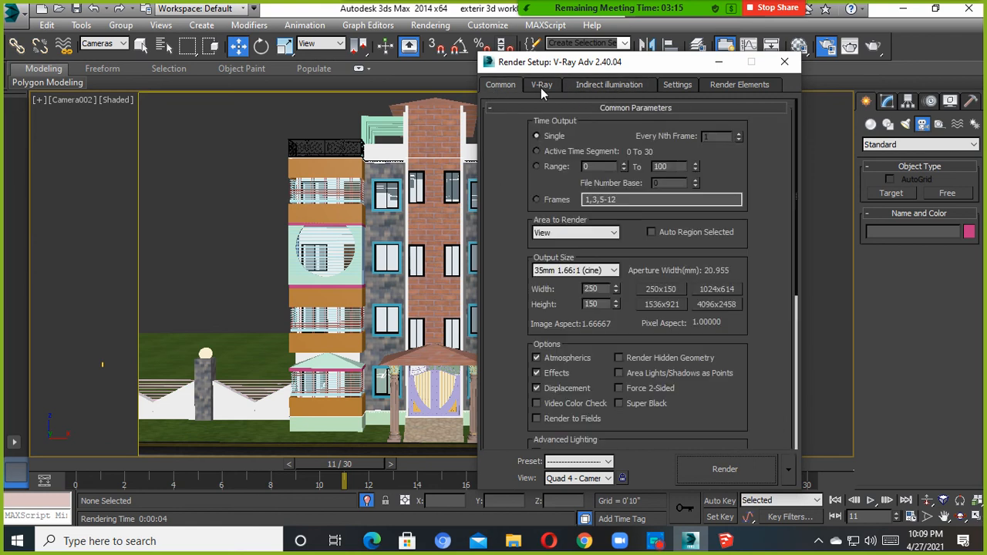
left_click(600, 87)
left_click(731, 86)
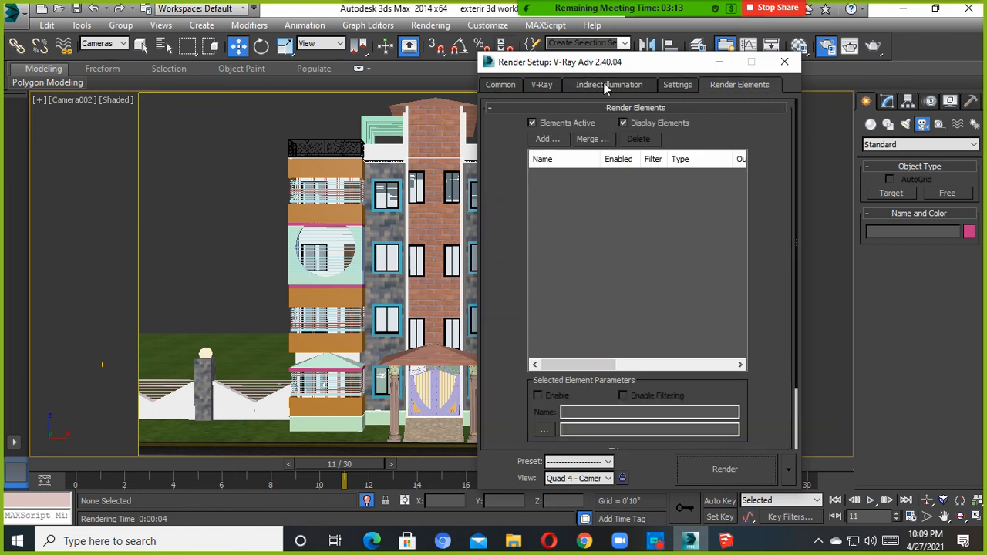
left_click(607, 88)
left_click(557, 88)
left_click(505, 88)
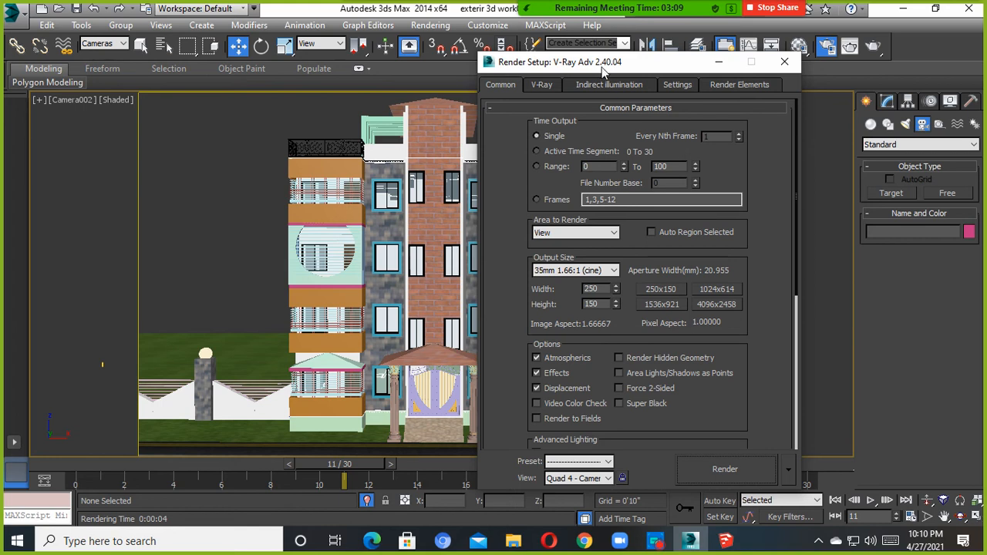
Switch the render output size from the 35mm 1.66:1 (cine) preset to Custom.
left_click_drag(598, 62, 881, 70)
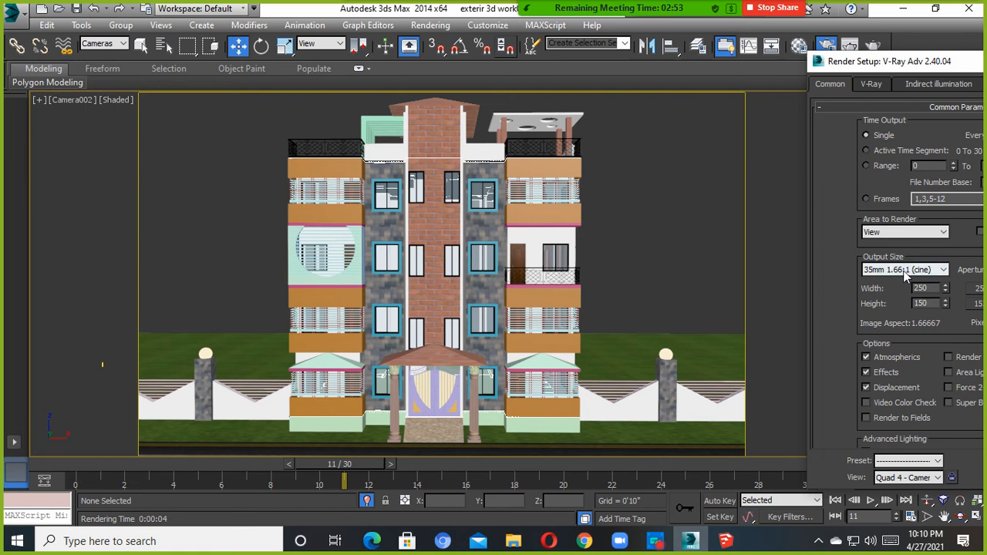
left_click(926, 270)
left_click(883, 283)
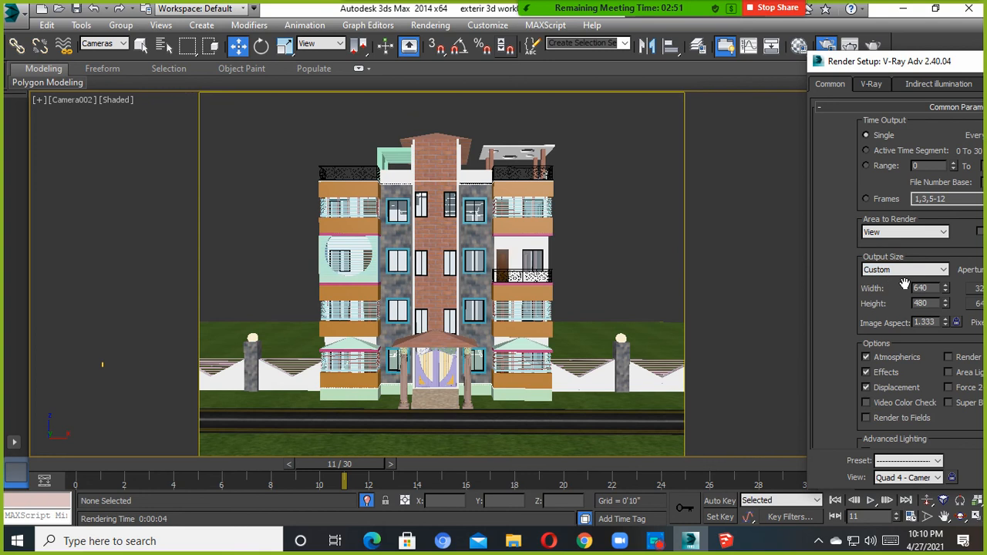
left_click(929, 272)
left_click(928, 270)
left_click(893, 272)
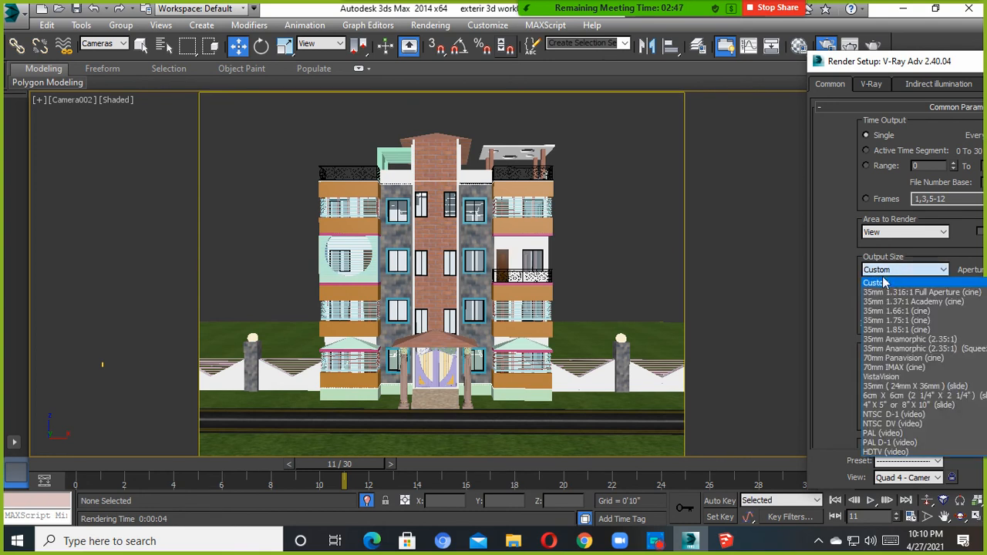
left_click(884, 282)
left_click(887, 271)
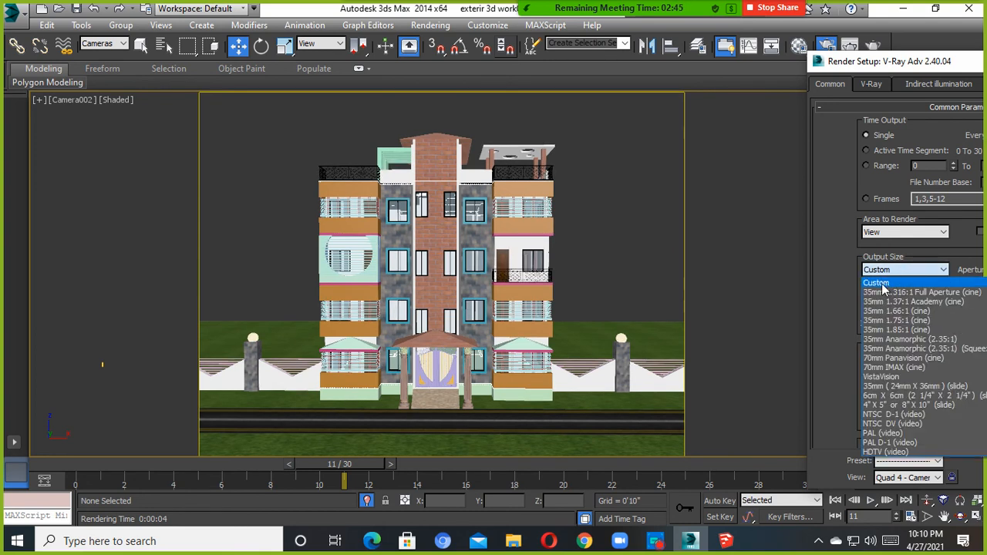
left_click(883, 284)
Try a render output width of 540, followed by 1000, in the custom output size.
left_click_drag(878, 70, 852, 57)
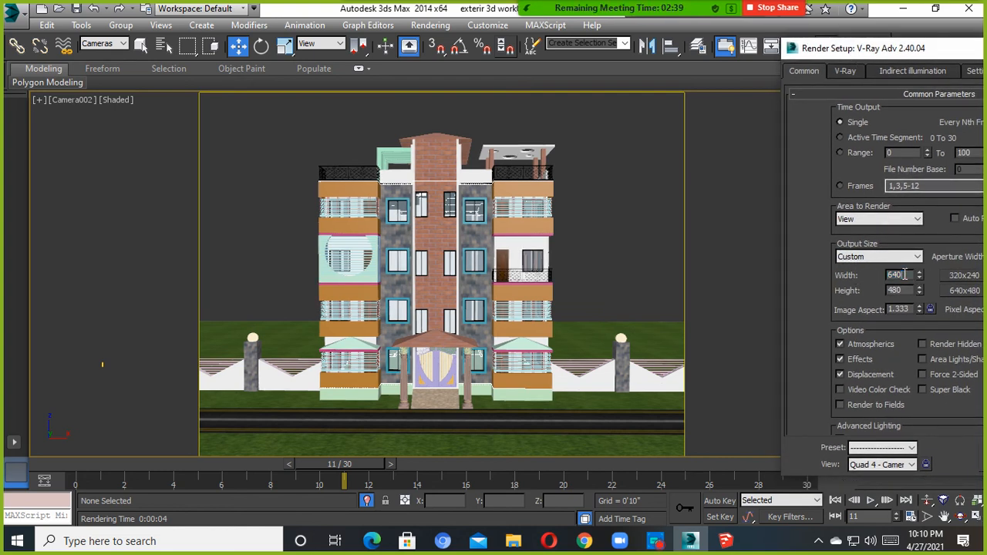
left_click_drag(899, 53, 718, 60)
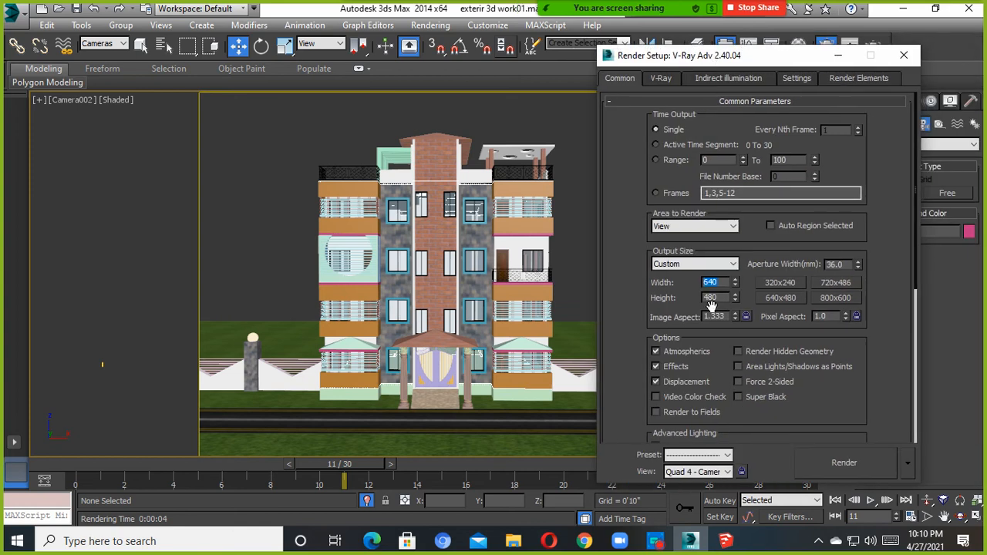
type("540")
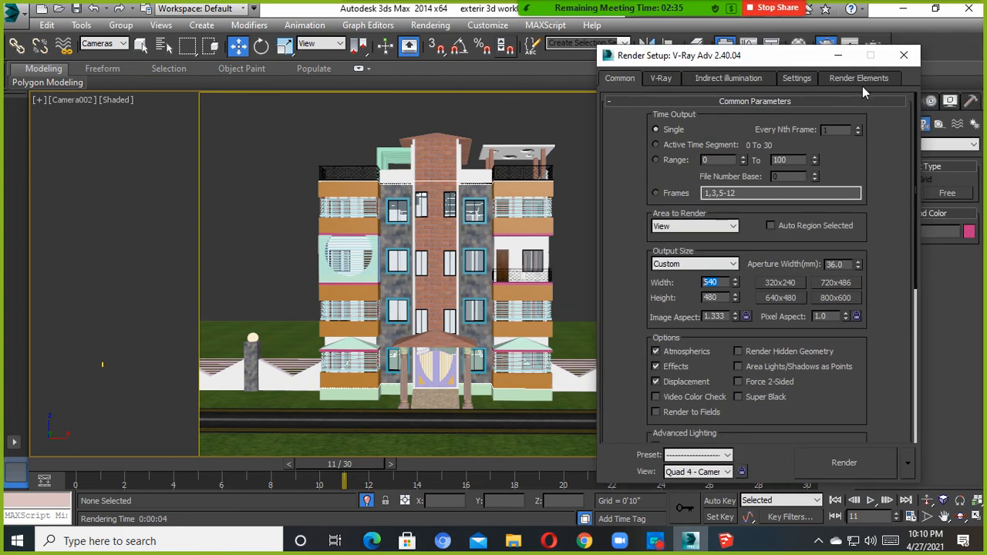
left_click_drag(723, 57, 878, 28)
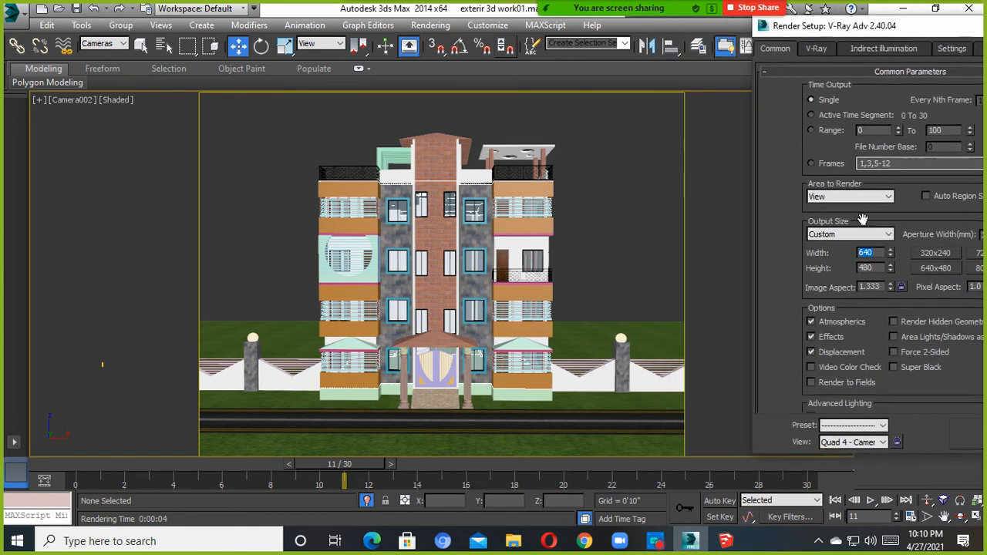
type("1000")
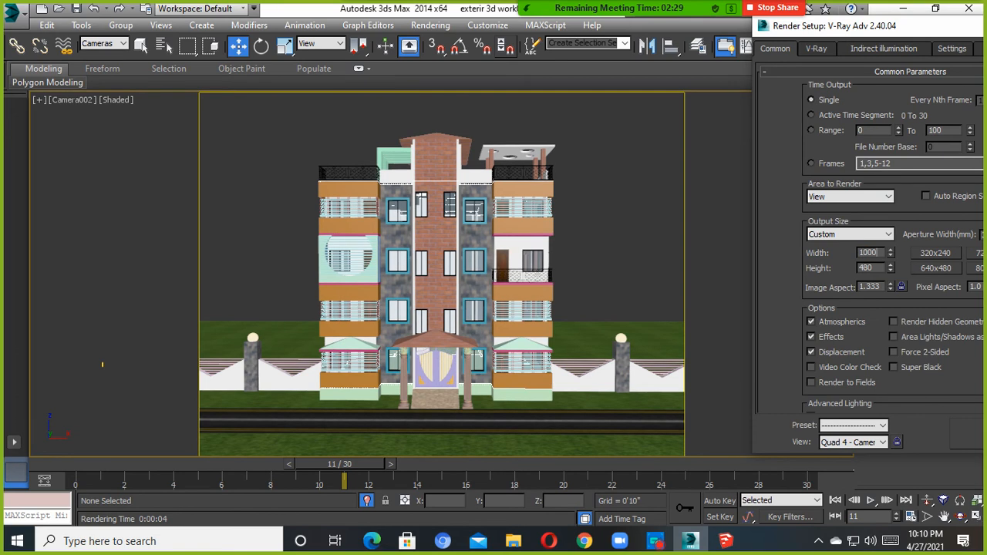
key("Return")
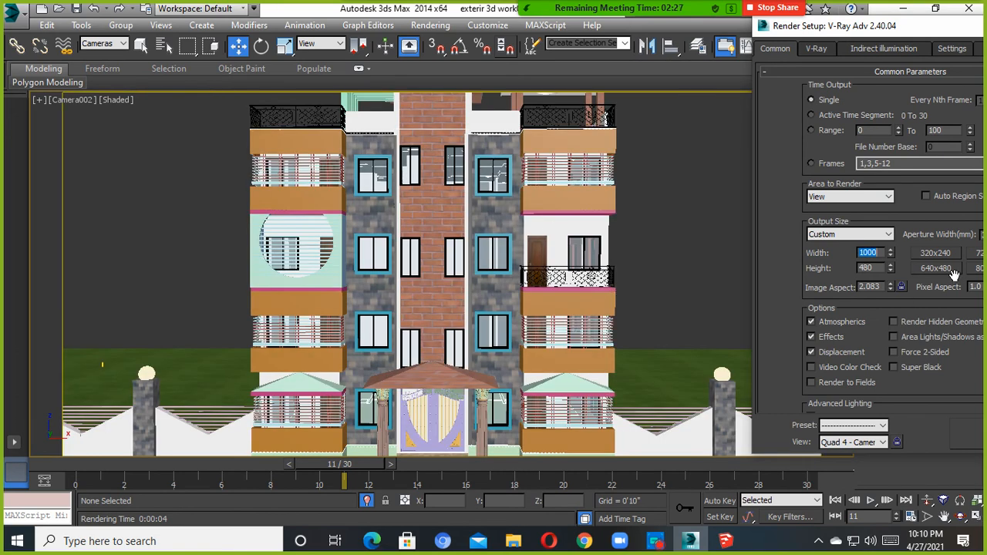
Set the render output width to 800 and truck Camera002 slightly to adjust the building's framing.
type("80")
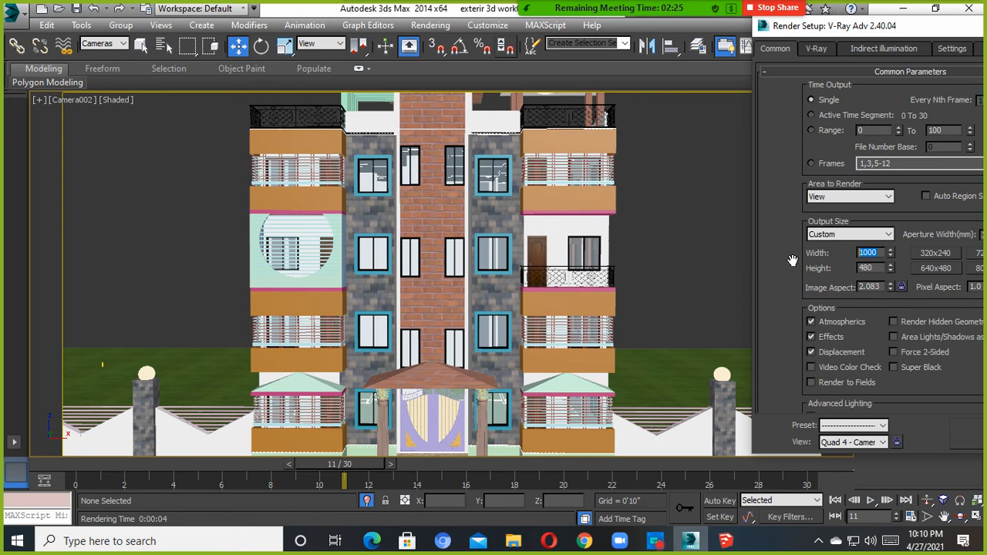
type("0")
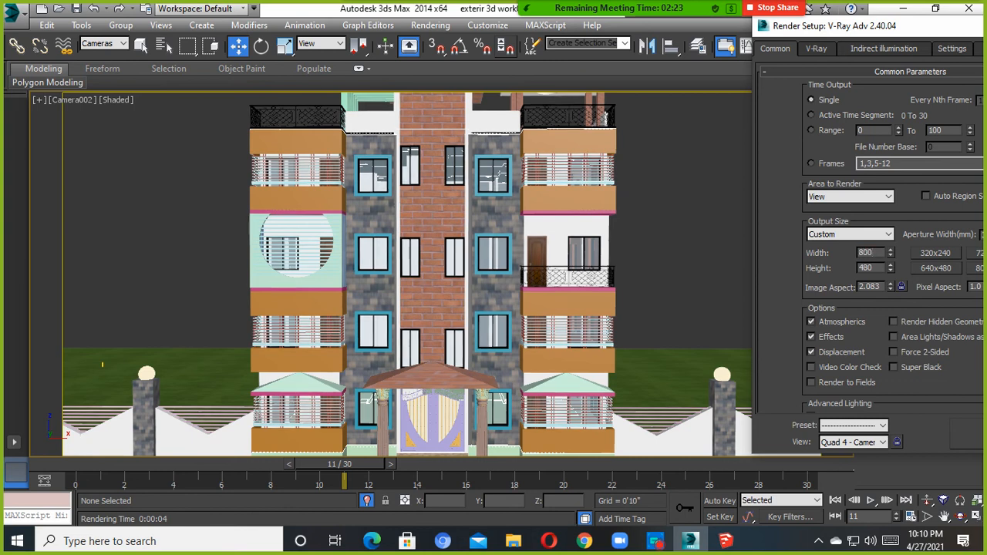
key("Return")
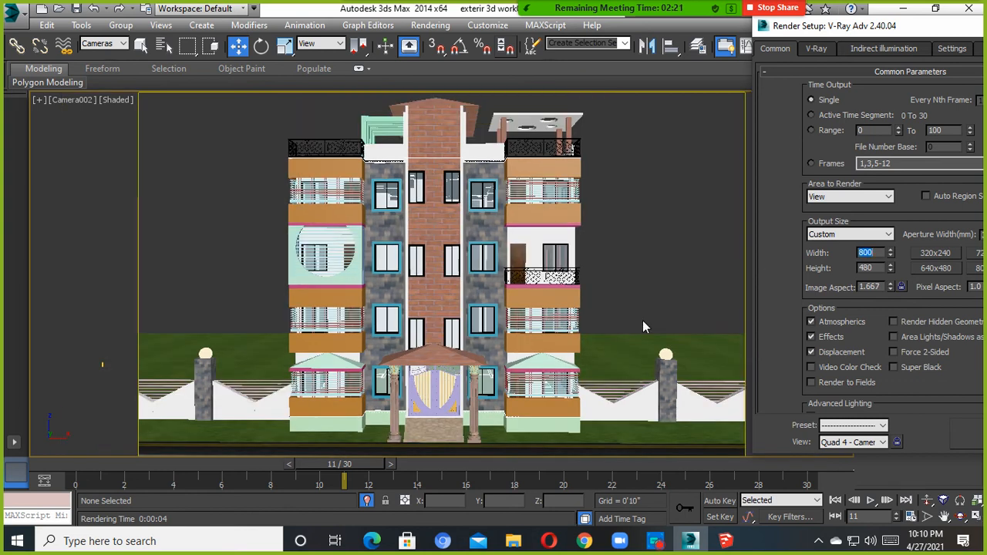
mouse_move(582, 370)
middle_mouse_down()
mouse_move(593, 367)
mouse_move(583, 372)
middle_mouse_up()
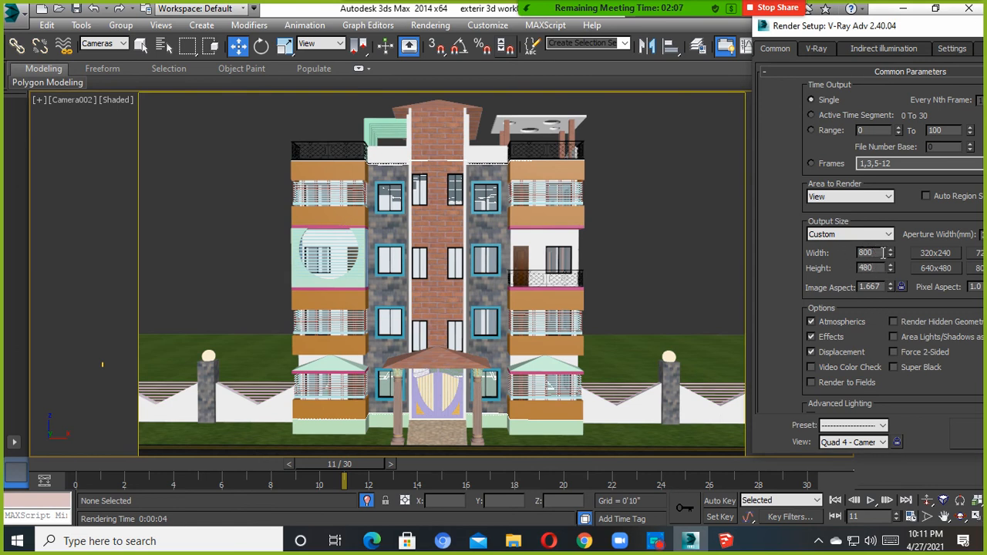
Lock the image aspect ratio of the custom render output size.
left_click_drag(859, 29, 822, 15)
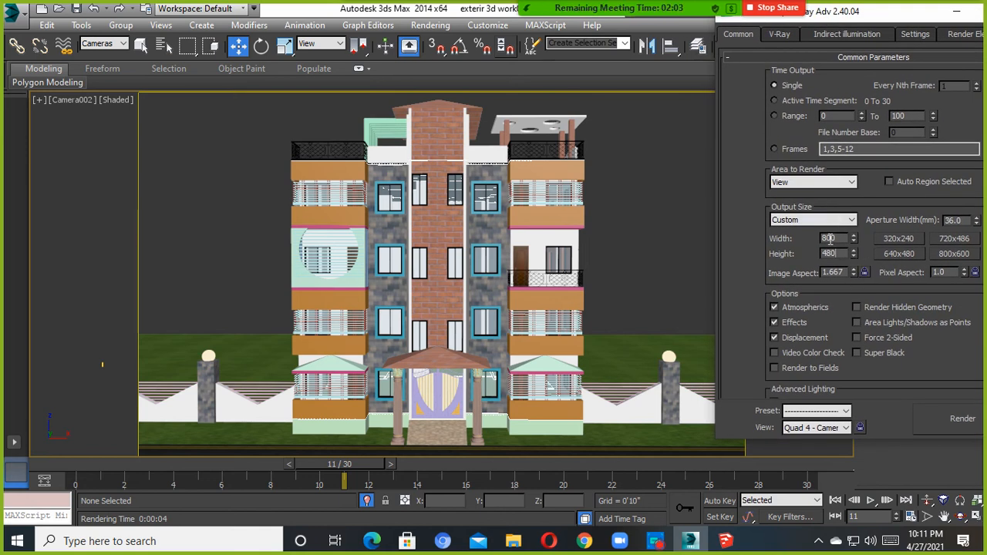
left_click(868, 272)
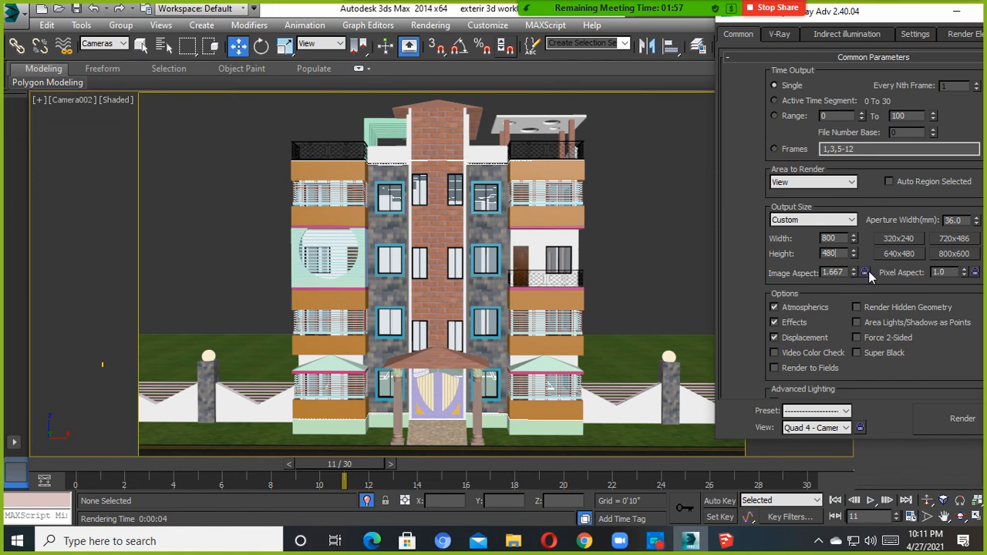
left_click(865, 273)
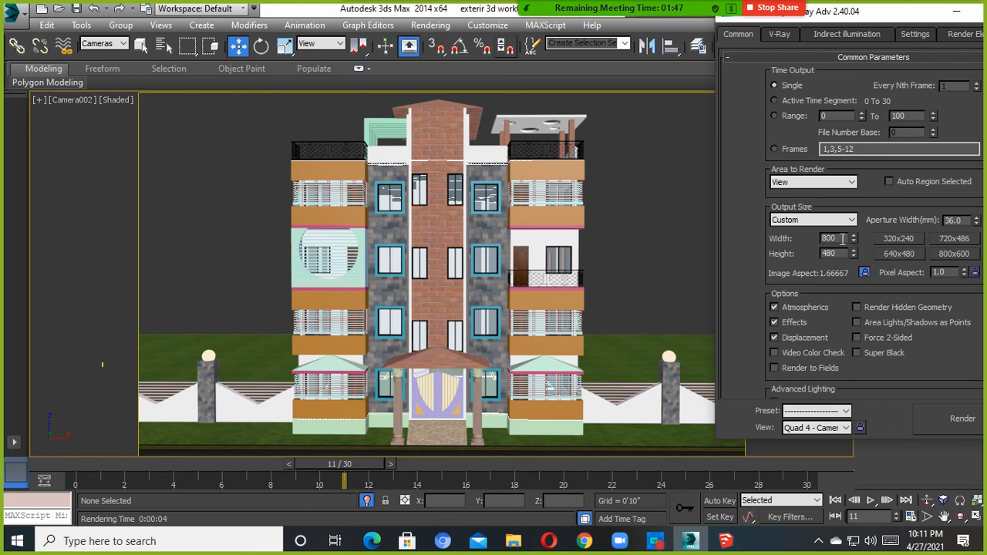
Set the render output width to 1200, keeping the image aspect ratio locked.
left_click_drag(843, 238, 774, 236)
type("12")
left_click(865, 273)
left_click(865, 273)
left_click(846, 32)
left_click(737, 35)
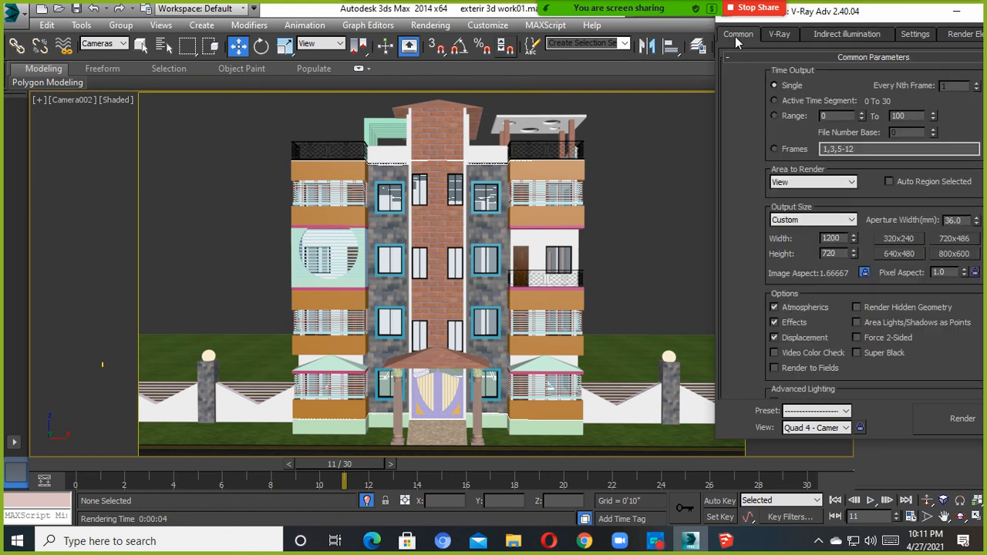
left_click(865, 276)
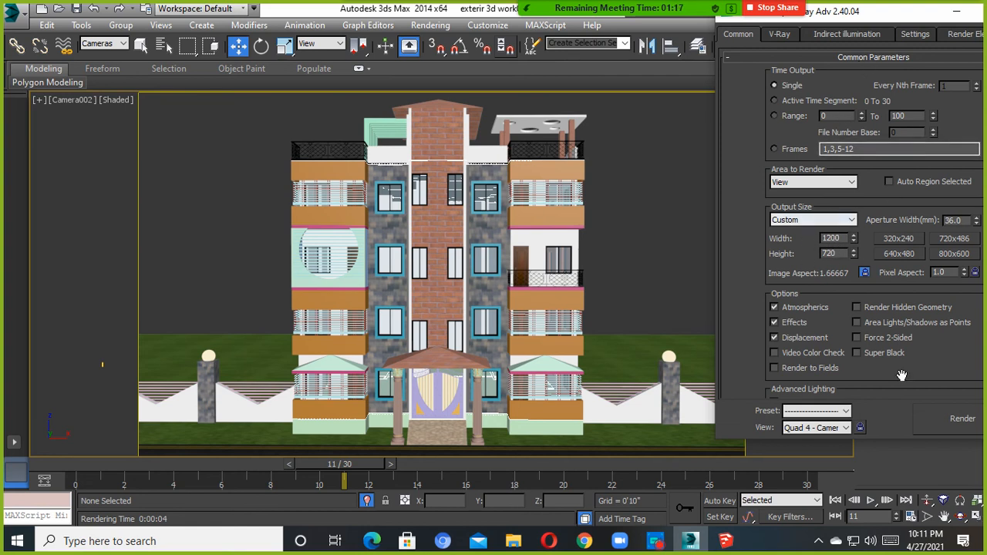
Minimize the render setup, render the Camera002 view with V-Ray and watch its progress in the enlarged frame buffer.
left_click(957, 11)
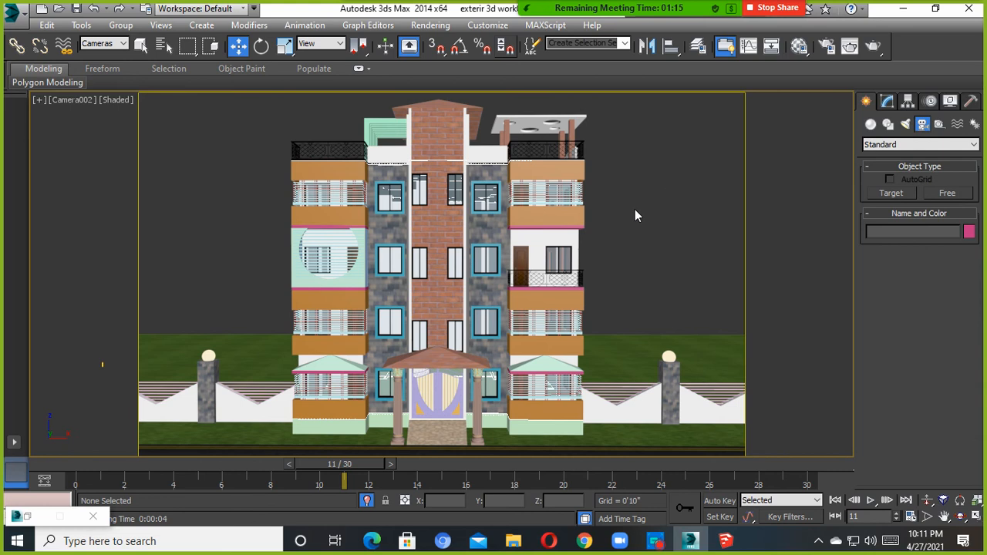
key("shift+q")
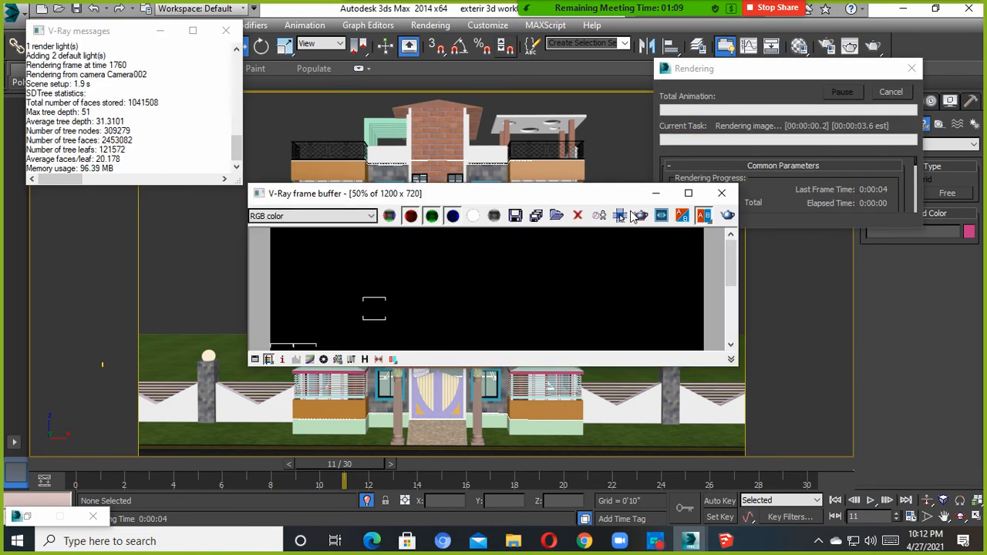
left_click(689, 193)
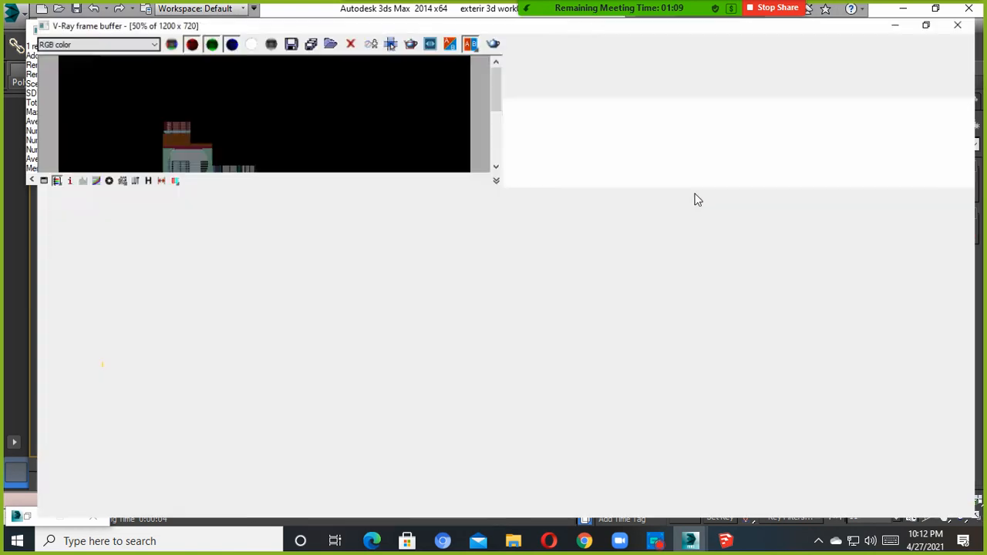
double_click(526, 352)
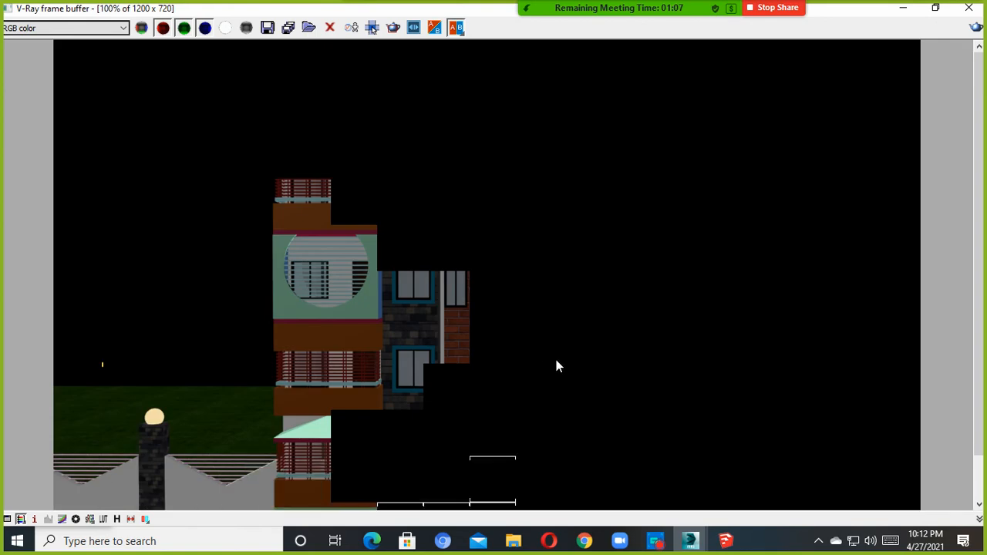
scroll(556, 360, "down", 2)
scroll(556, 360, "up", 2)
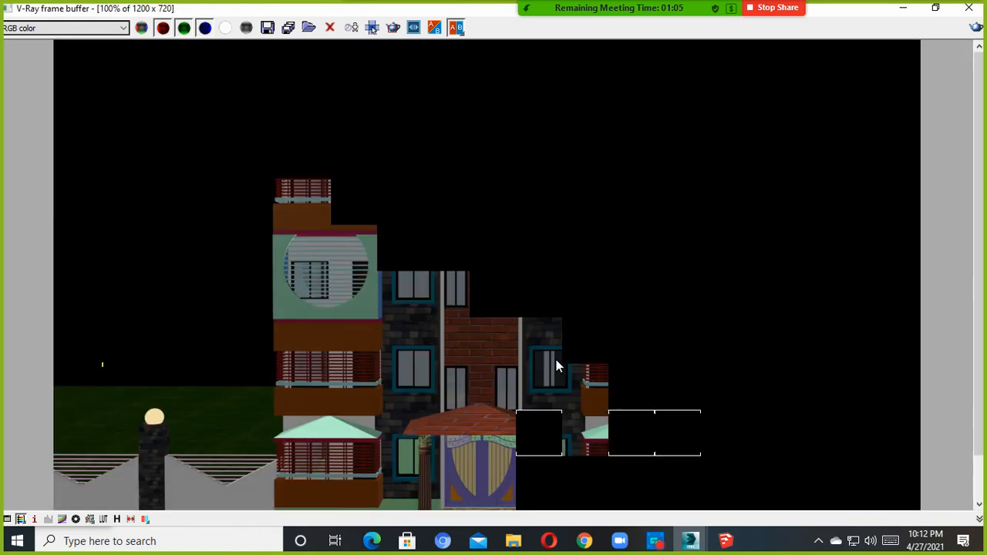
scroll(429, 298, "down", 2)
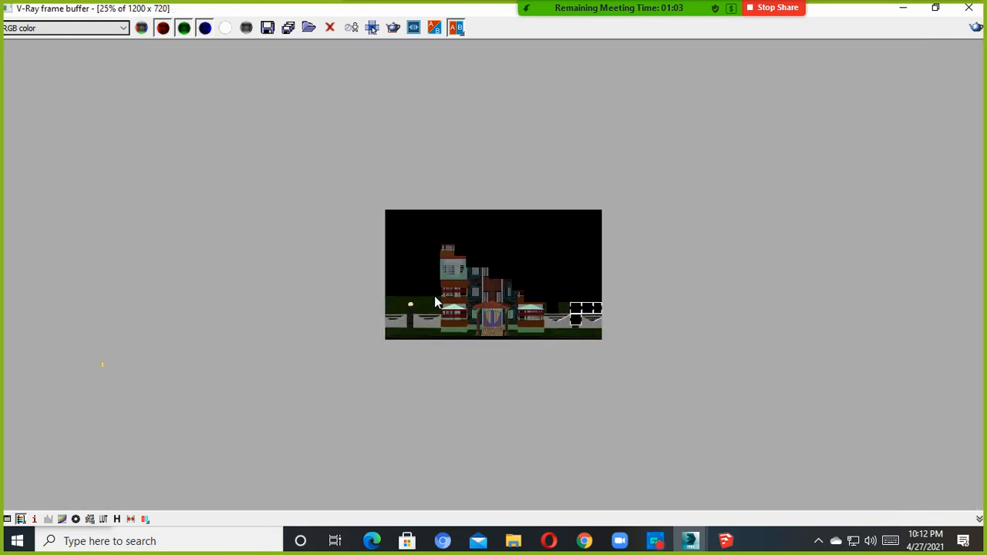
scroll(495, 360, "up", 2)
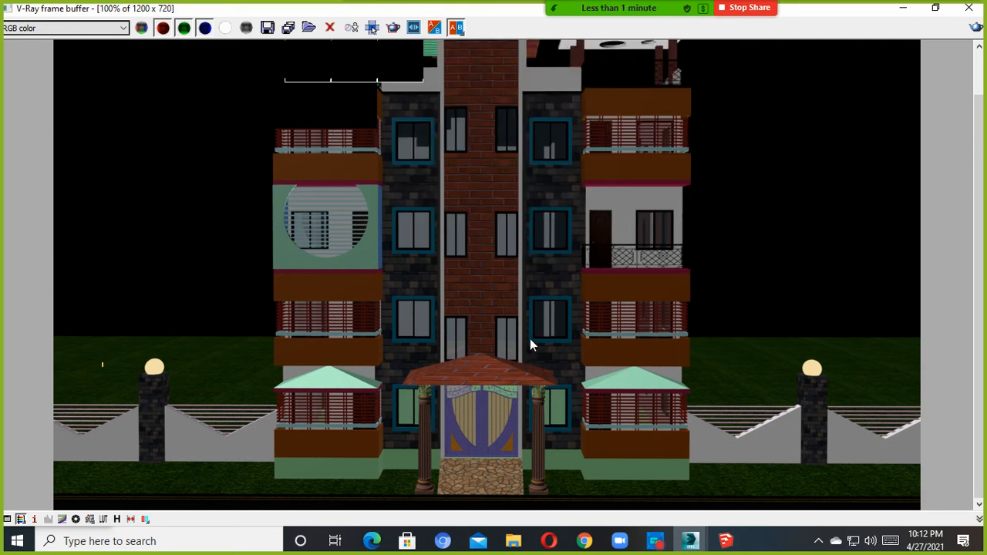
scroll(531, 340, "down", 1)
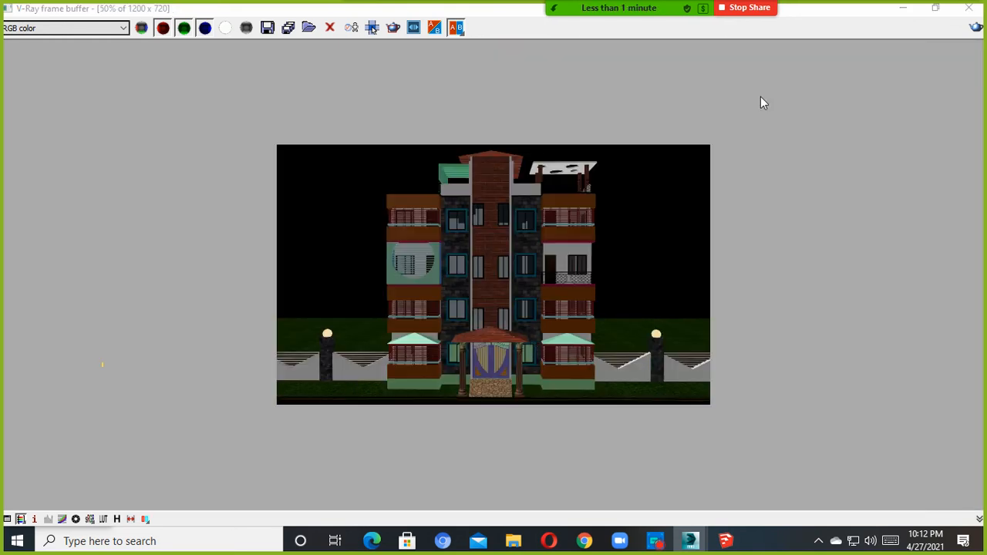
double_click(831, 10)
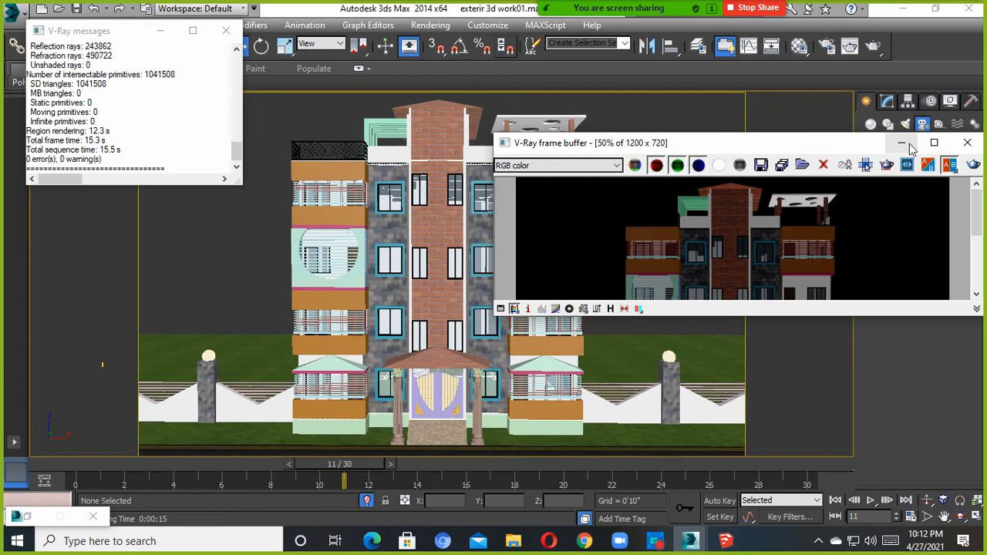
Maximize the V-Ray frame buffer and inspect the finished front render from roof to entrance at 100%.
left_click(935, 143)
scroll(468, 338, "up", 1)
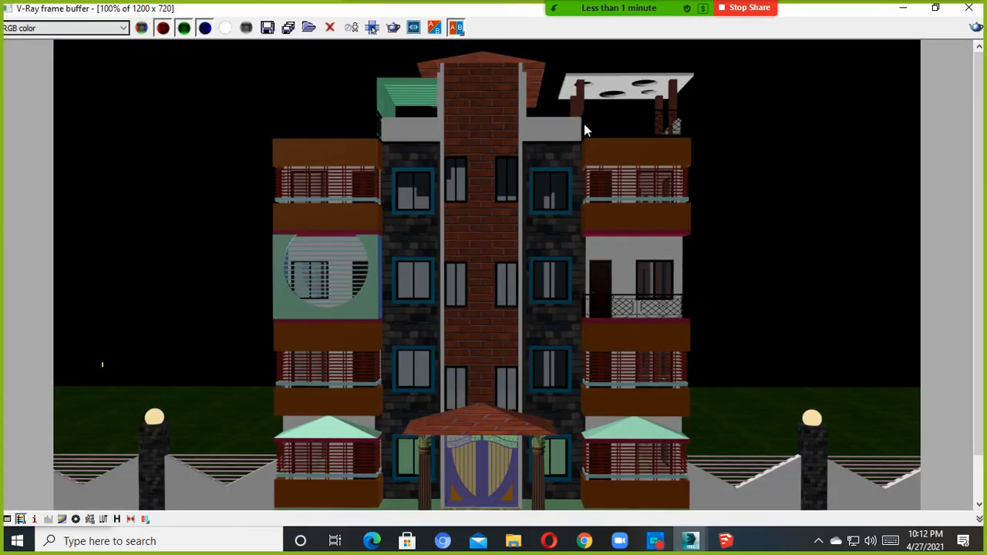
scroll(507, 252, "down", 1)
scroll(543, 402, "up", 1)
middle_click_drag(543, 401, 550, 344)
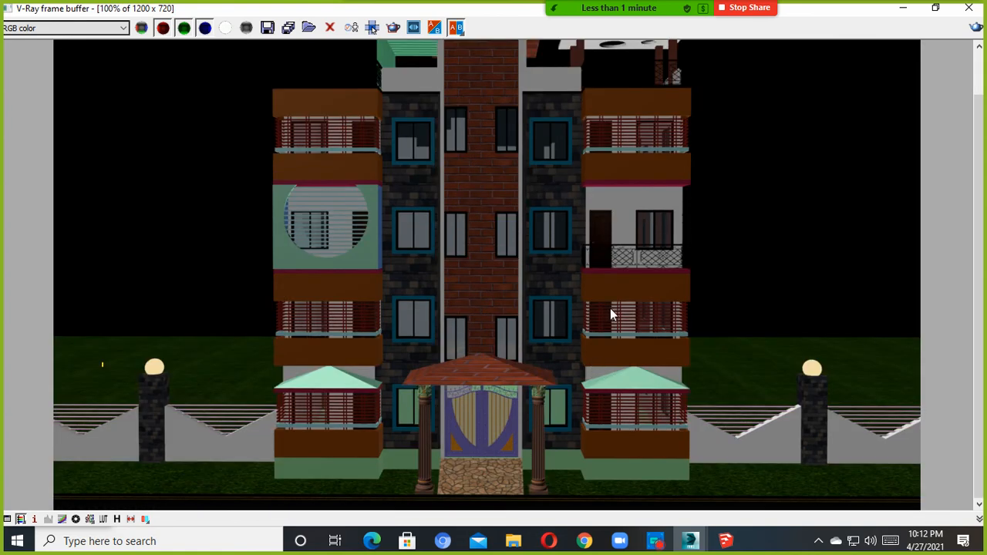
middle_click_drag(611, 308, 614, 384)
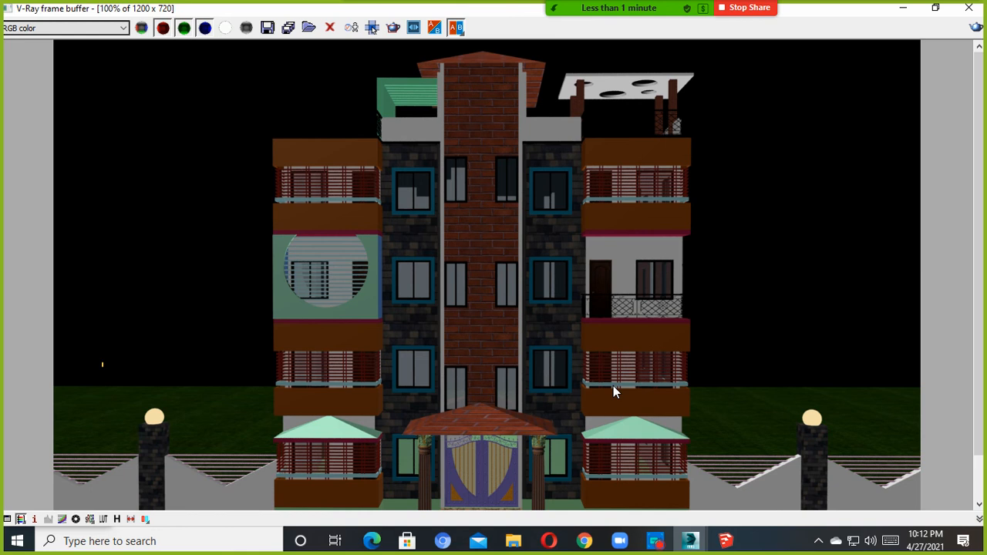
middle_click_drag(611, 386, 614, 276)
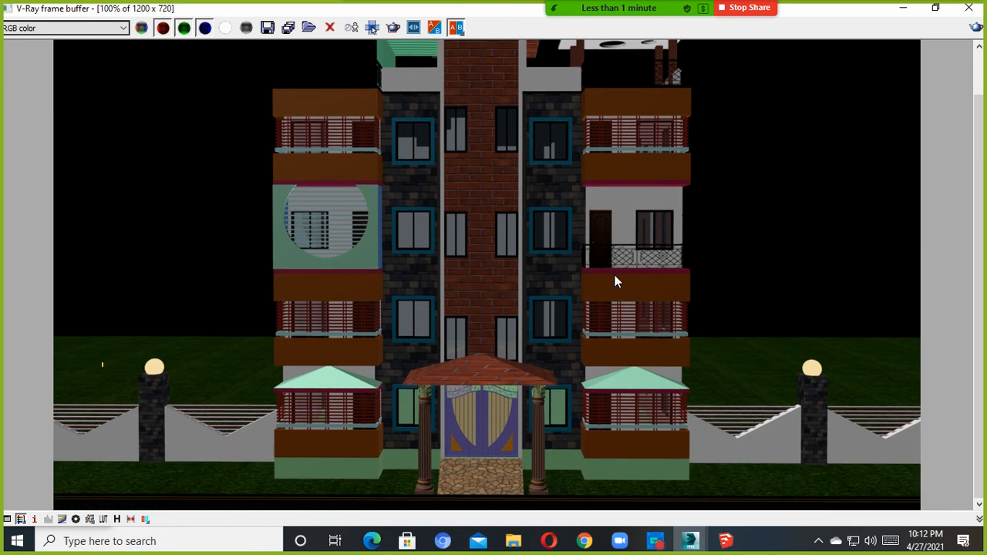
scroll(588, 315, "up", 2)
scroll(588, 315, "down", 2)
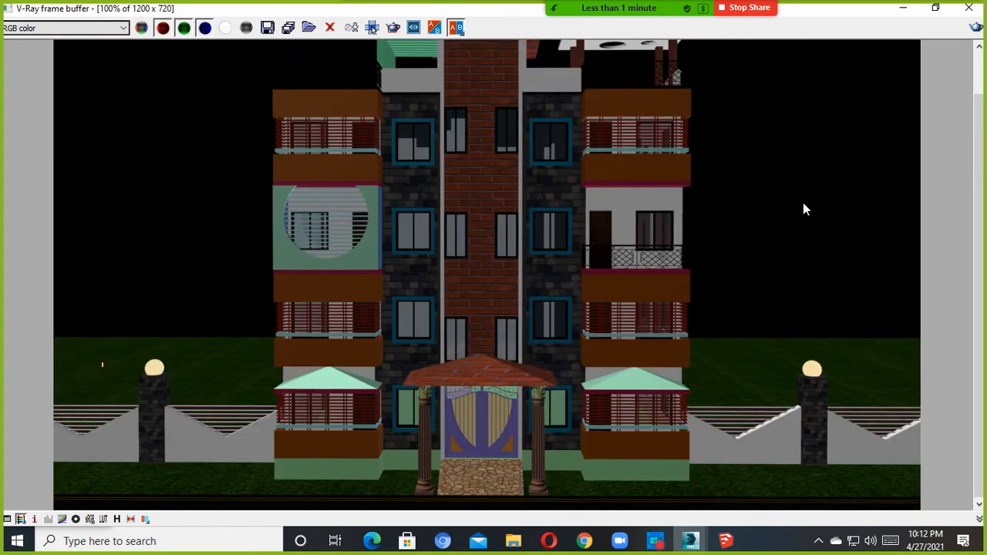
View the finished front render at half size and close the V-Ray frame buffer.
scroll(434, 213, "down", 2)
scroll(493, 258, "up", 2)
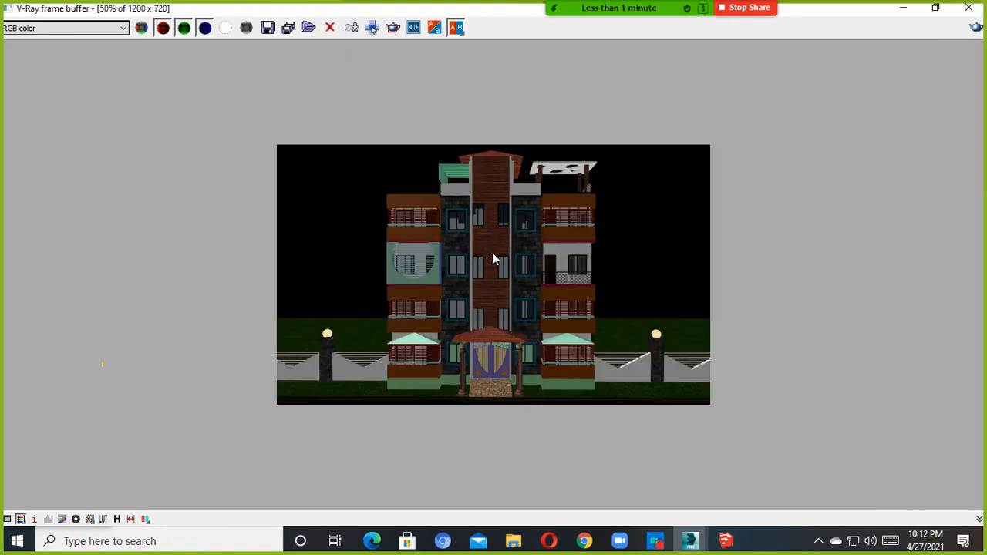
left_click(970, 9)
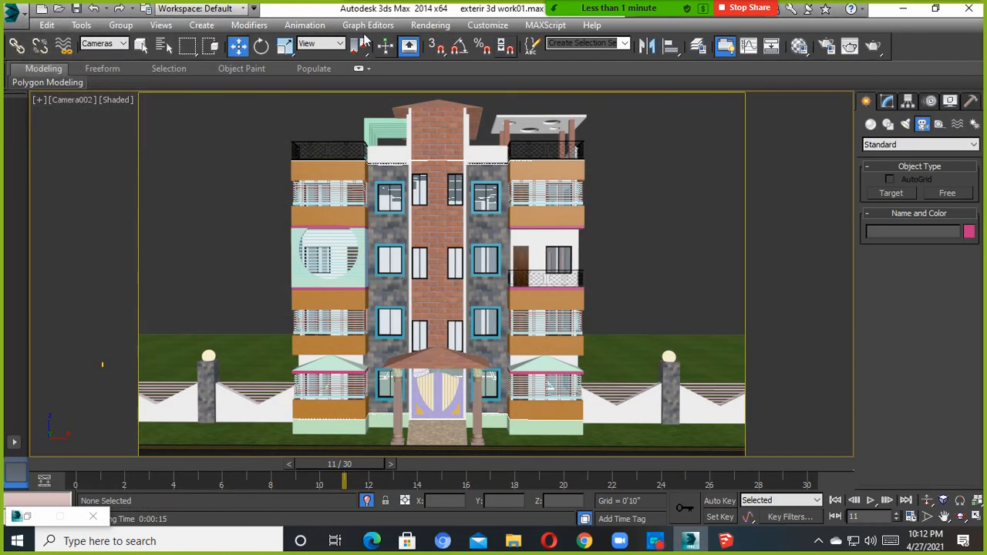
Reopen the render setup, move its window fully into view and show the V-Ray settings.
left_click(430, 24)
left_click(455, 59)
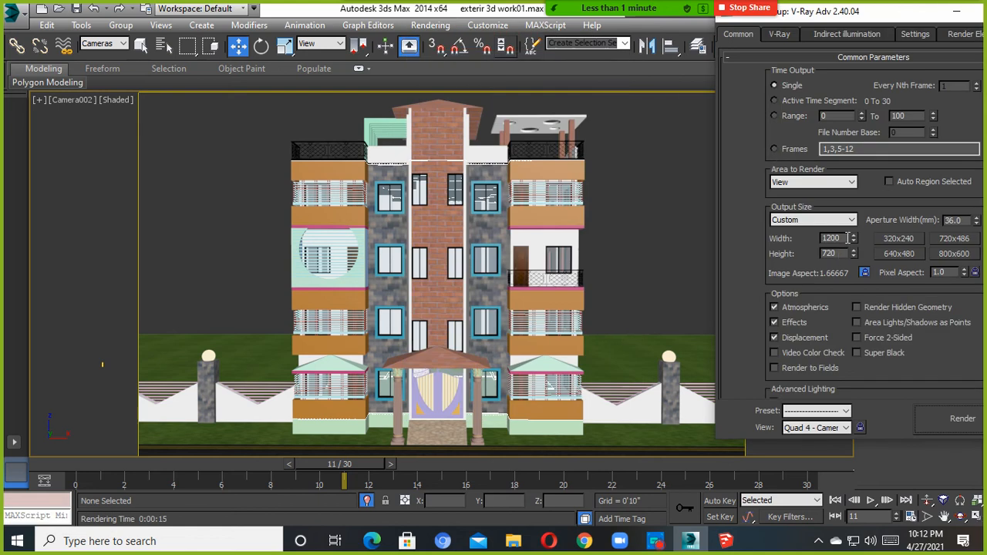
double_click(848, 238)
left_click_drag(887, 10, 819, 34)
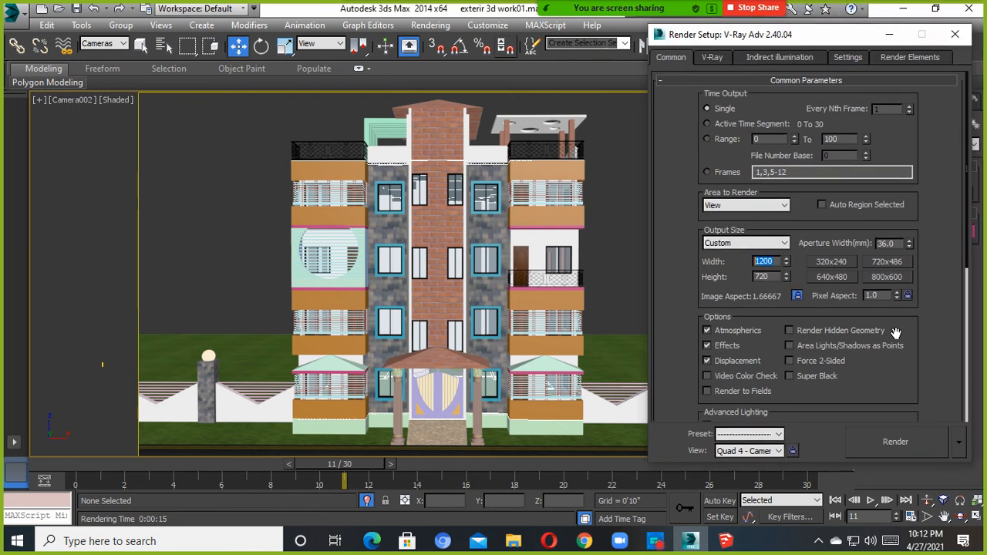
left_click(713, 58)
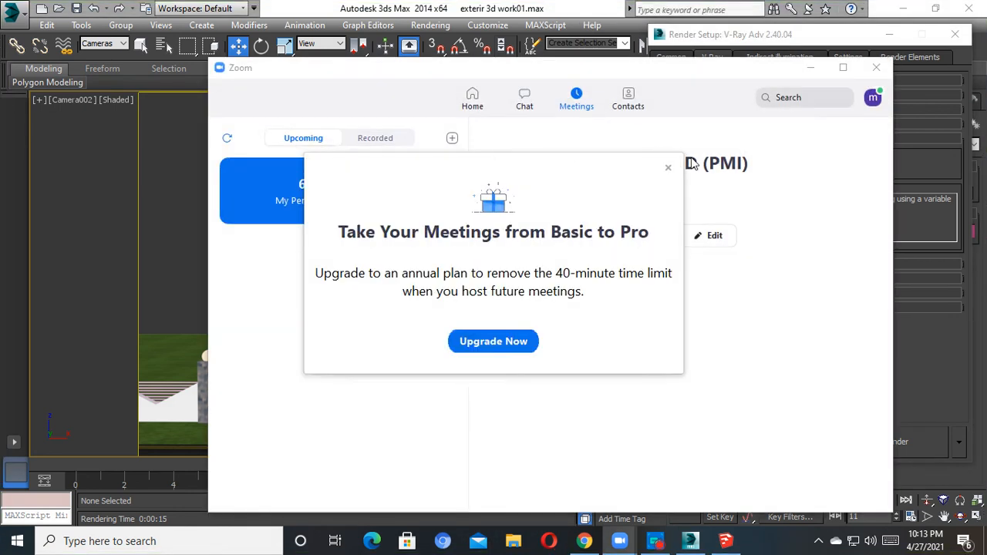
Dismiss Zoom's upgrade notice, copy the meeting invitation and send it with its passcode to the exterior class group chat on Facebook in Chrome.
left_click(668, 167)
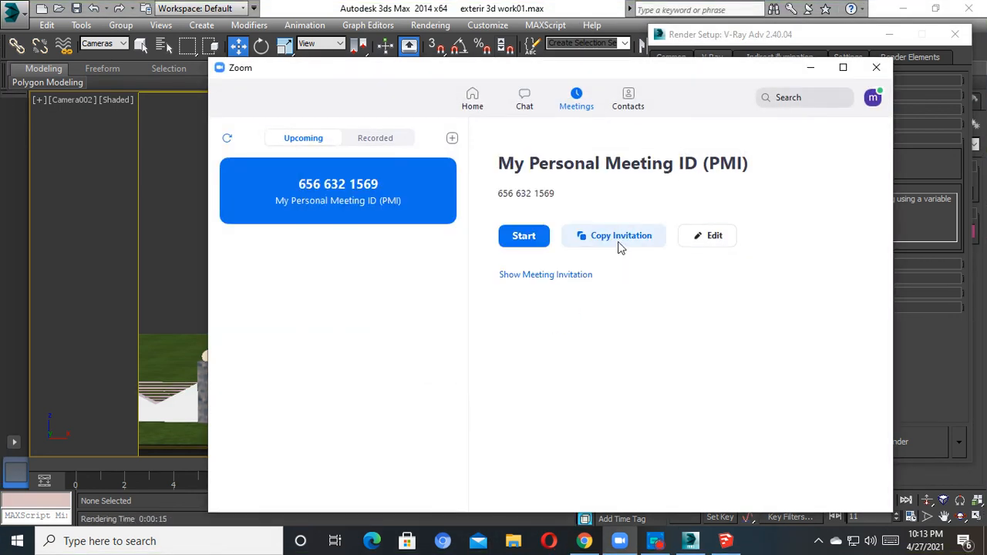
left_click(584, 541)
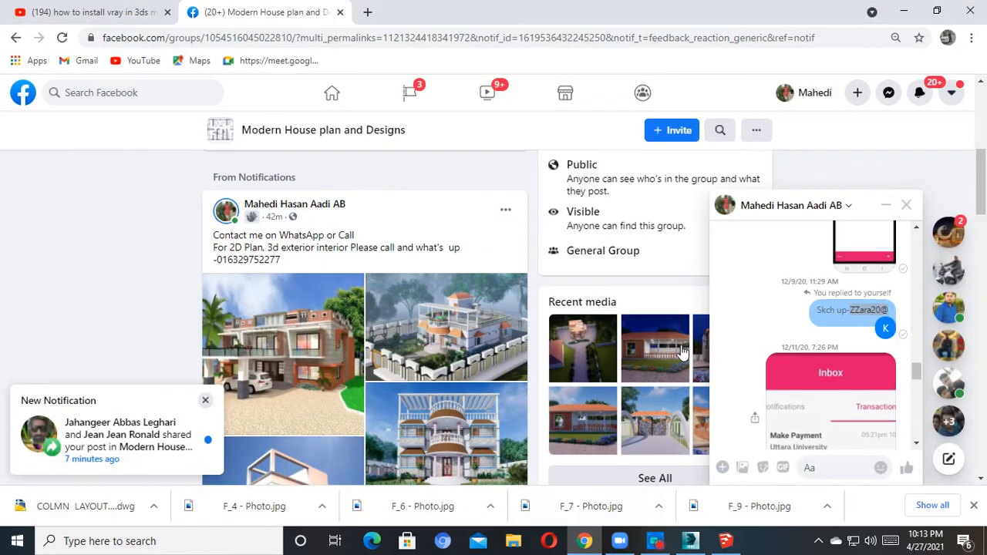
left_click(906, 205)
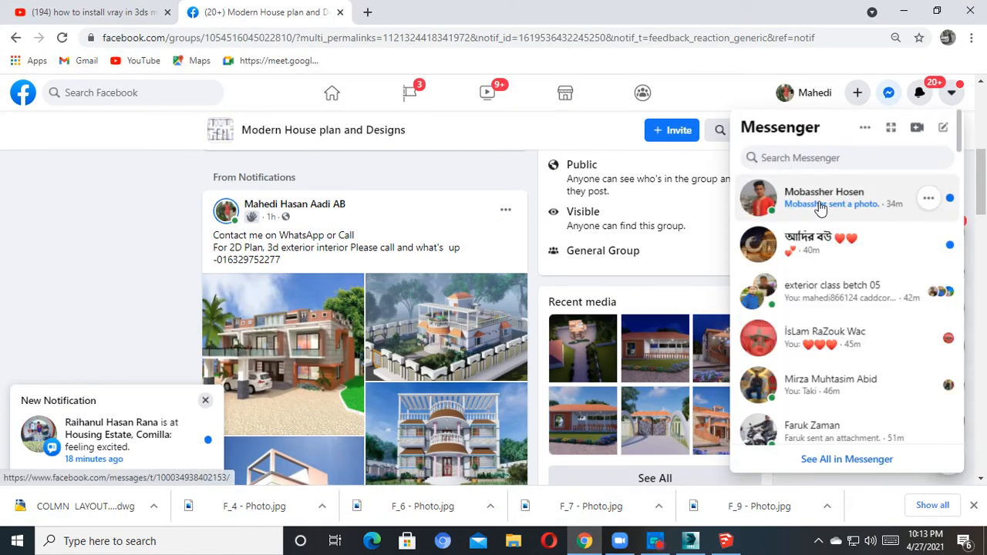
left_click(819, 298)
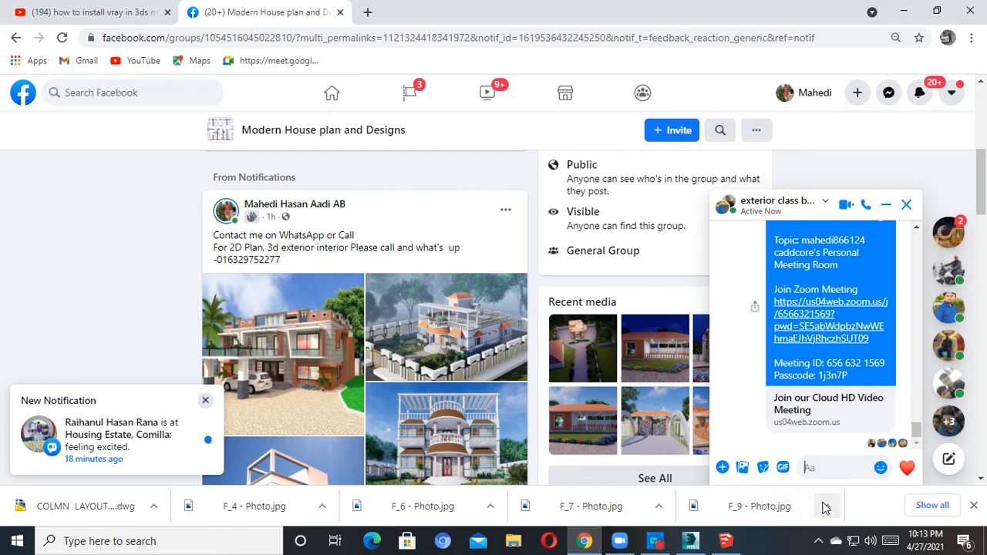
key("ctrl+v")
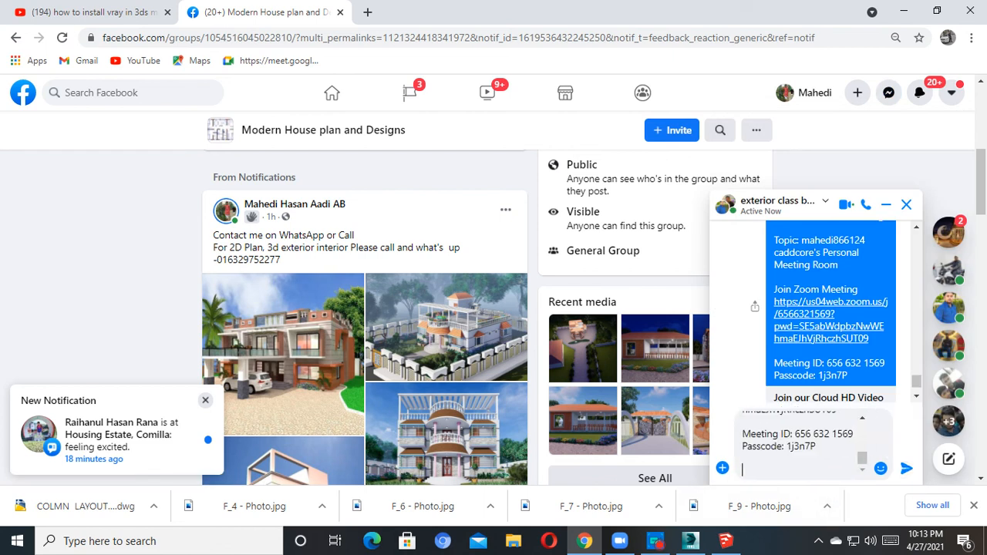
key("Return")
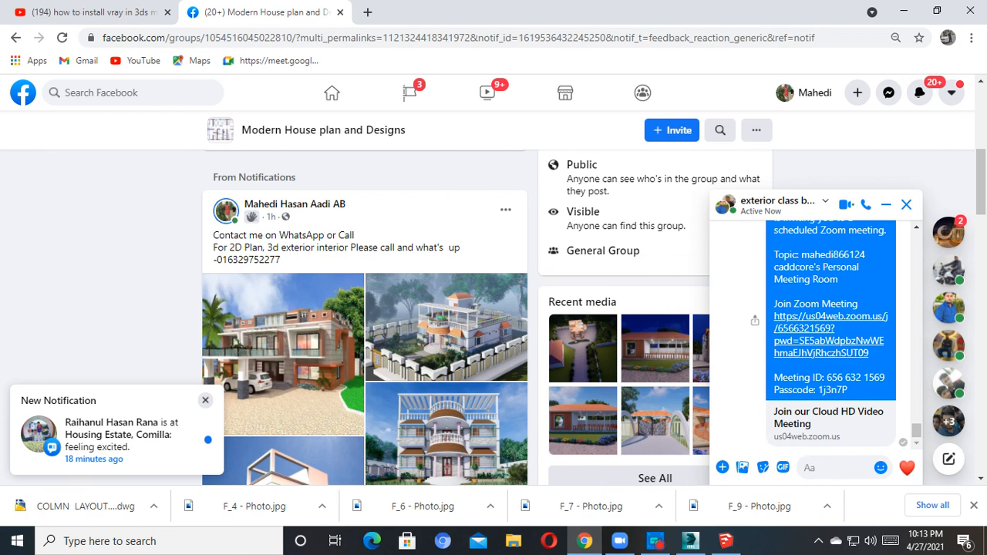
Send the message "join again" to the exterior class group chat and close the chat.
type("jo")
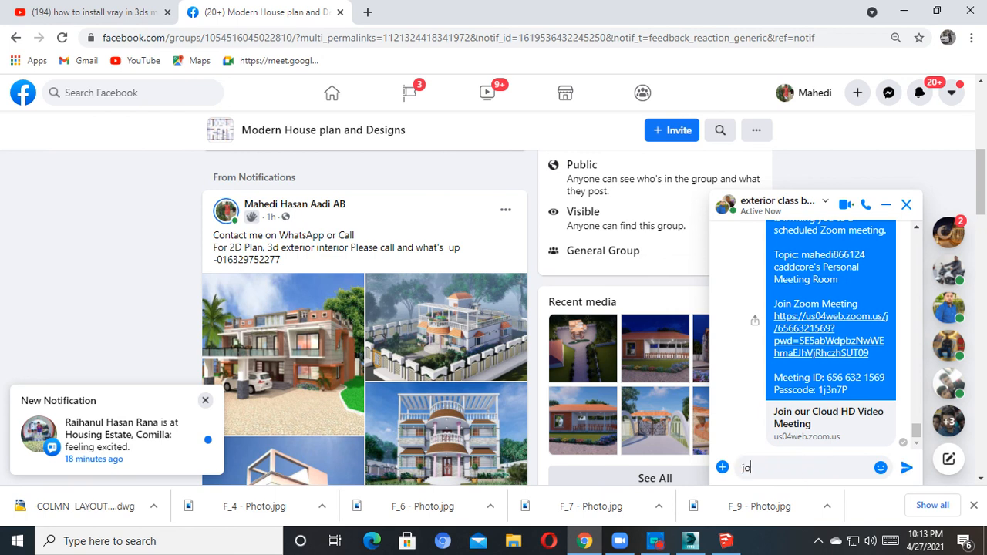
type("in again")
key("Return")
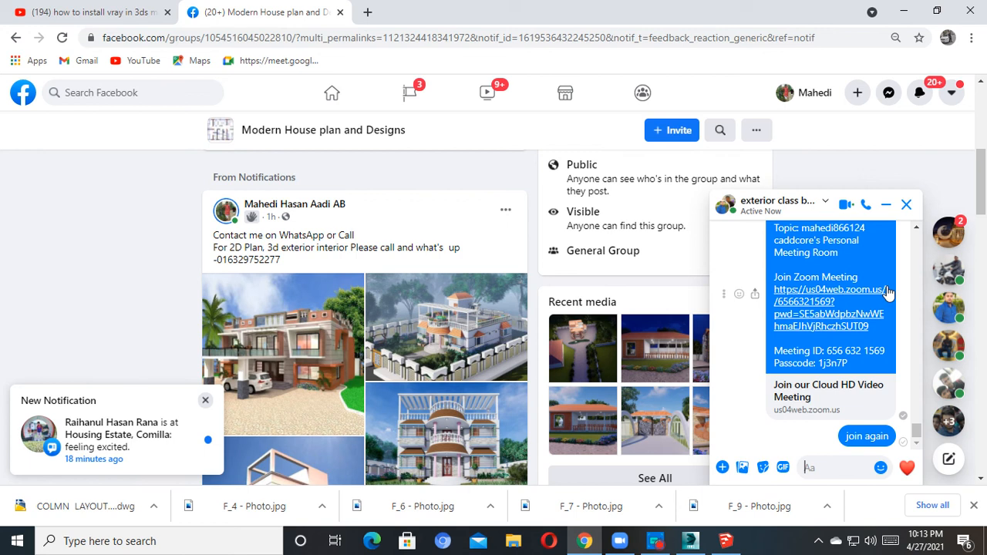
left_click(906, 204)
Switch to Captura, pause the screen recording and minimize the recorder window.
left_click(668, 547)
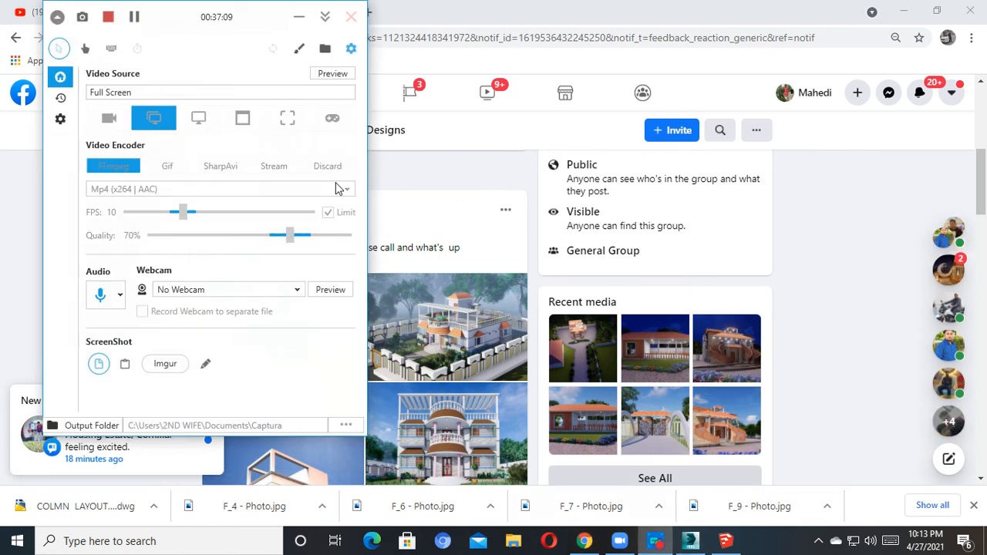
left_click(134, 17)
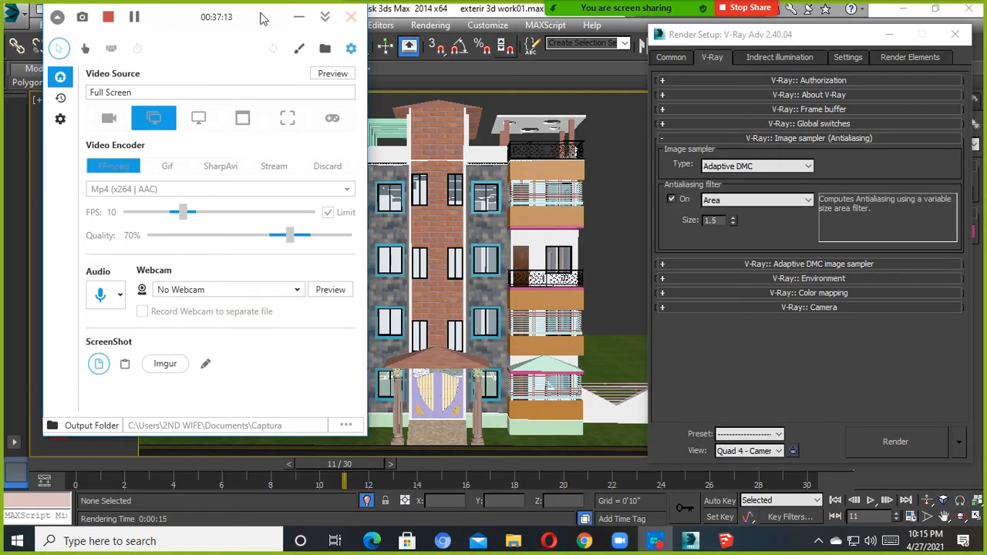
left_click(299, 17)
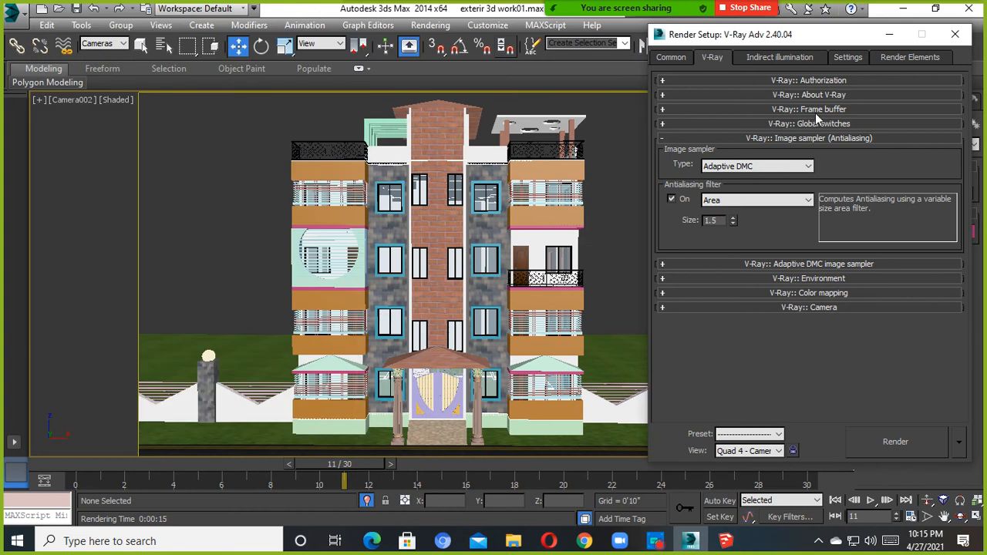
Review the V-Ray frame buffer settings in the 3ds Max render setup, toggling the built-in frame buffer option, and collapse them.
left_click(816, 112)
left_click(816, 112)
left_click(770, 110)
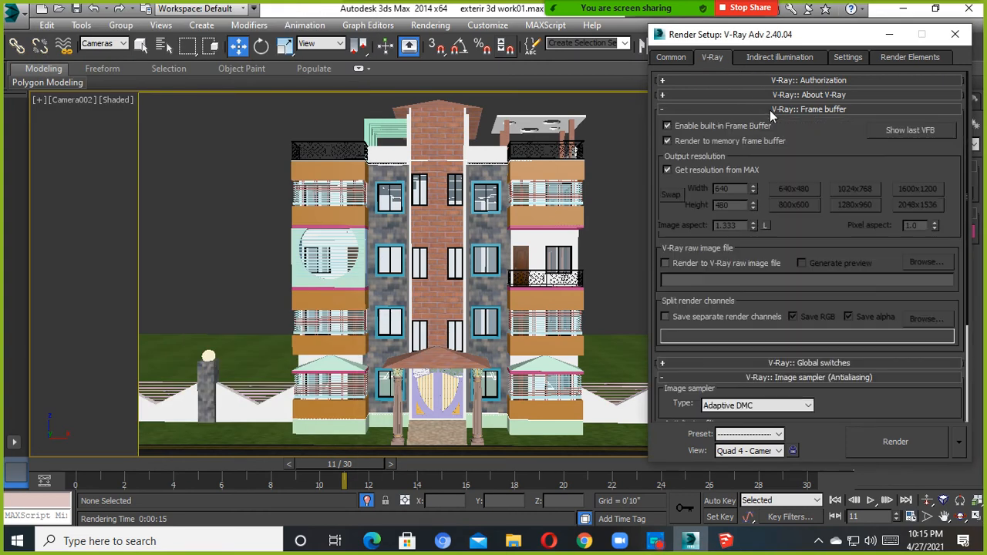
left_click(667, 127)
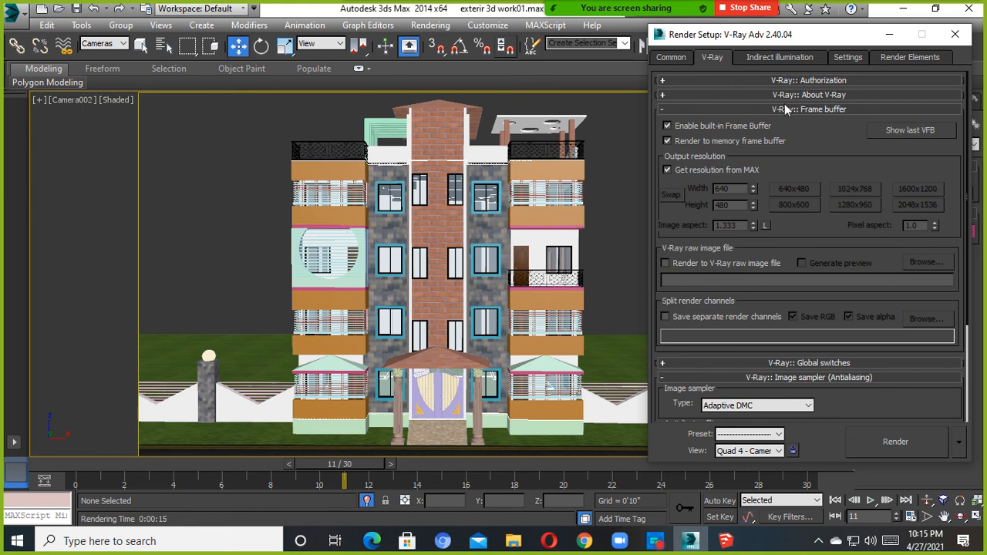
left_click(667, 126)
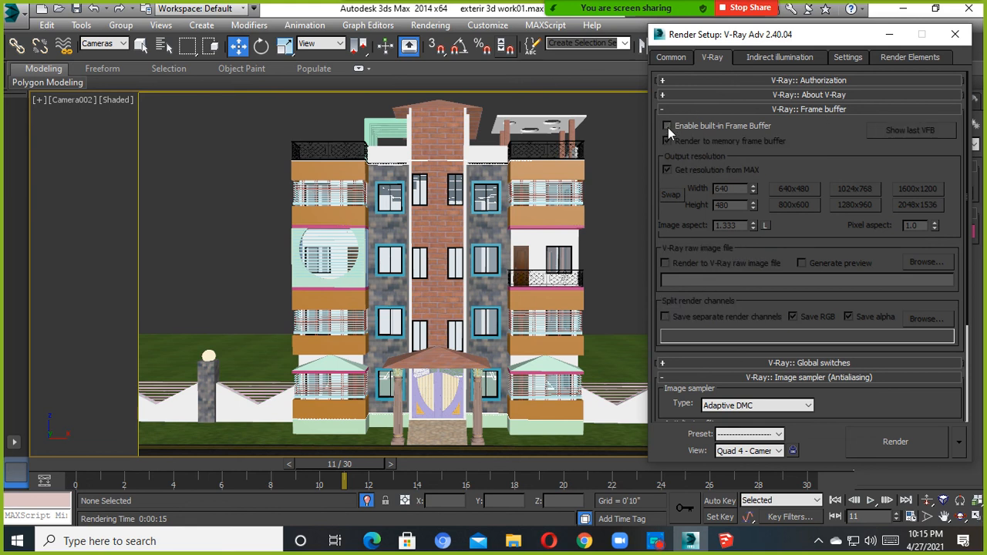
left_click(668, 125)
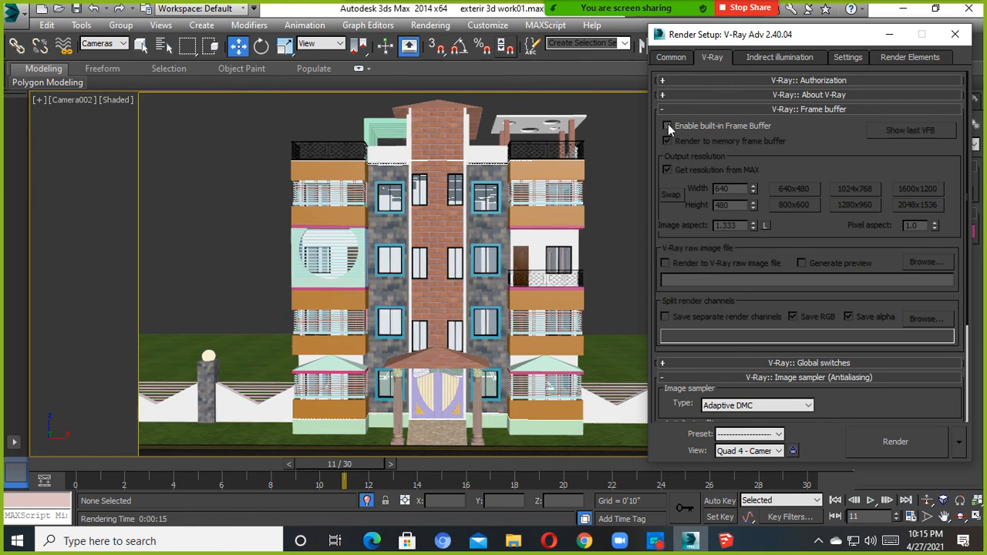
left_click(668, 125)
left_click(668, 125)
left_click(794, 108)
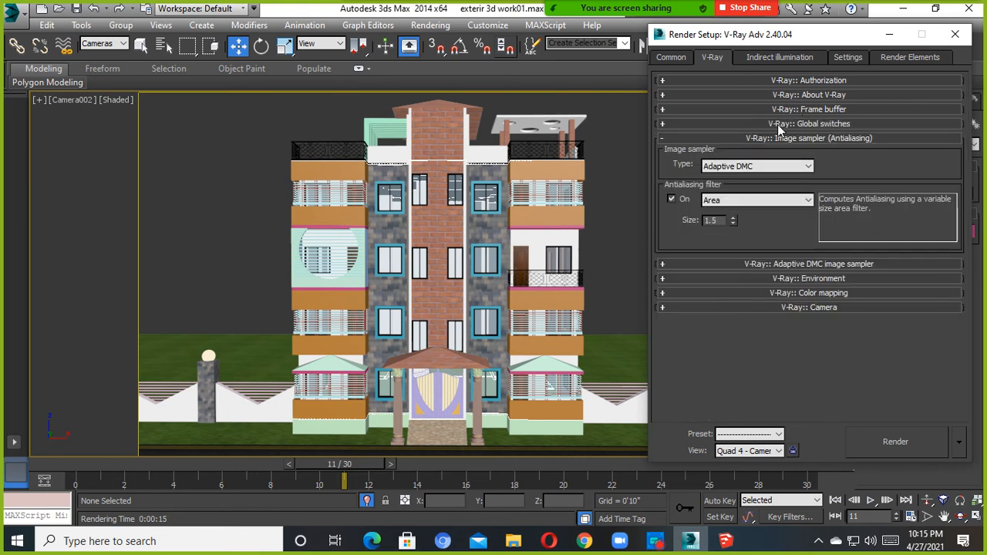
Examine the V-Ray global switches, including the default lights setting, and collapse them.
left_click(788, 123)
left_click(788, 123)
left_click(787, 123)
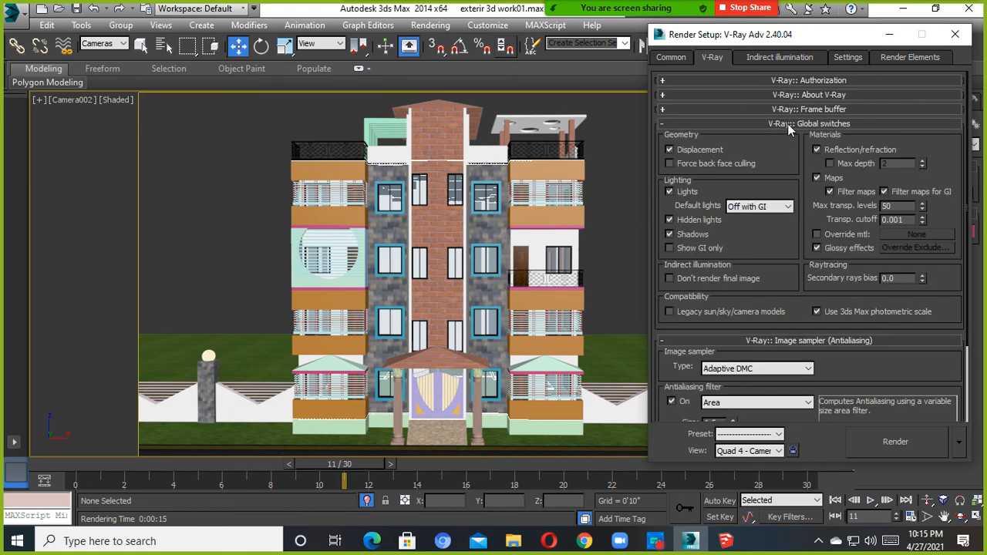
left_click(787, 123)
left_click(787, 123)
left_click(771, 206)
left_click(771, 206)
left_click(806, 127)
left_click(806, 126)
left_click(806, 125)
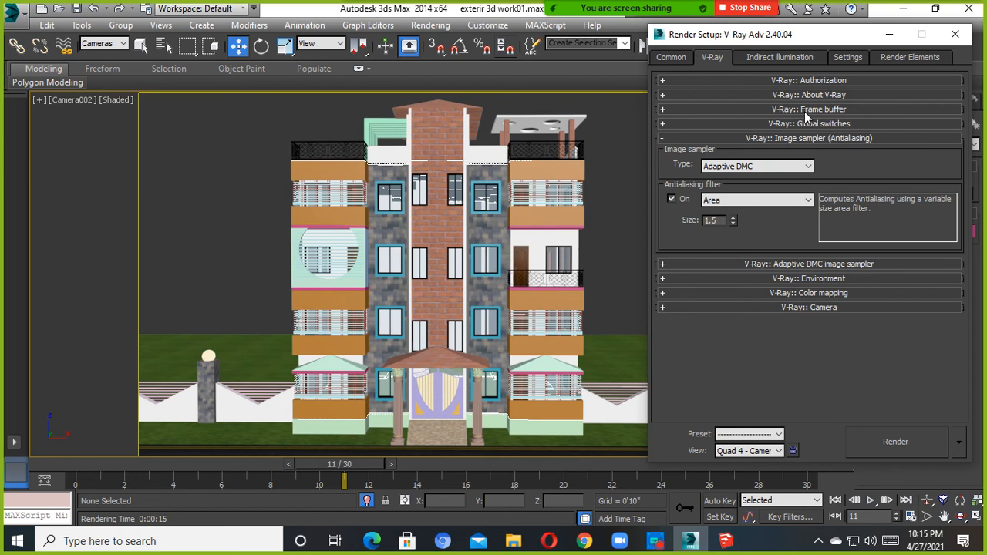
Set the V-Ray image sampler type to Adaptive subdivision.
left_click(741, 168)
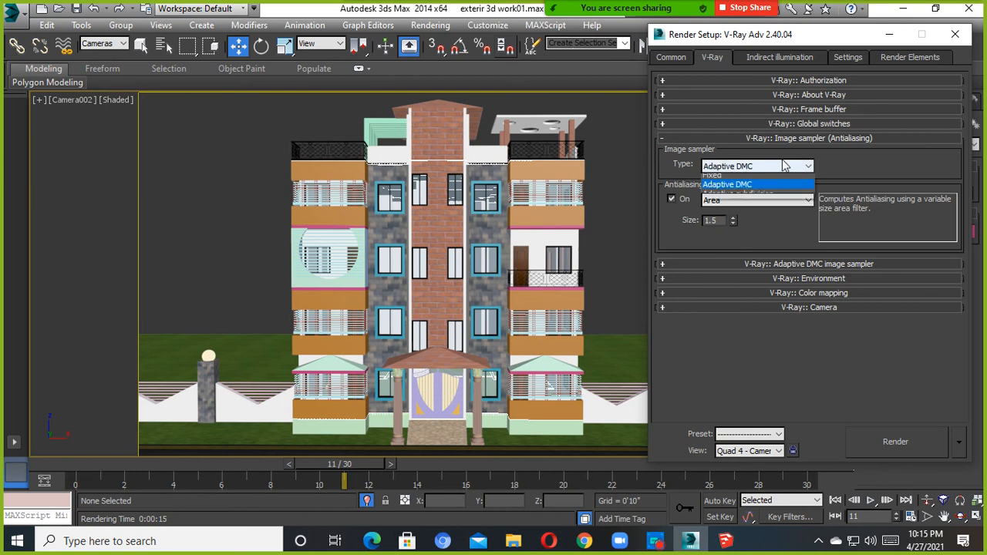
left_click(739, 199)
left_click(775, 167)
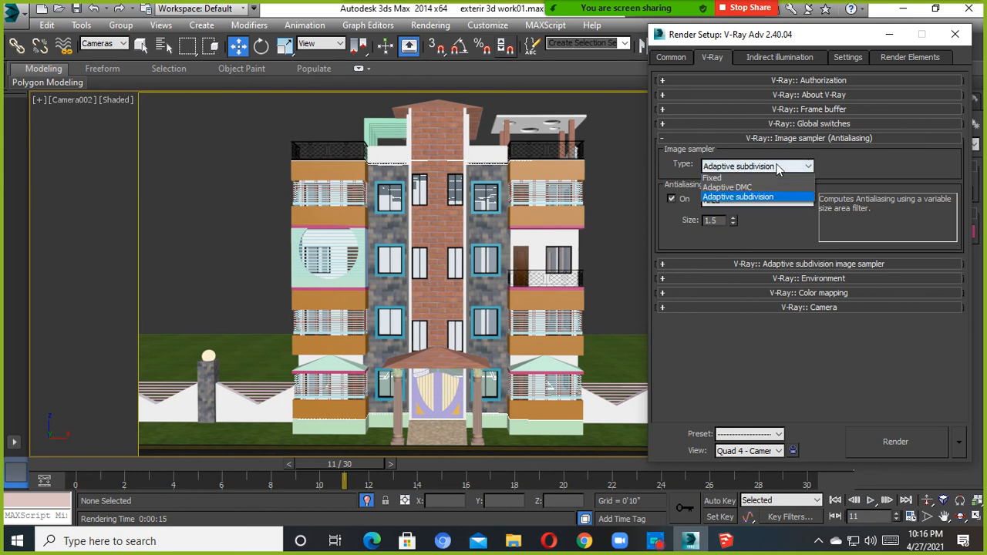
left_click(746, 199)
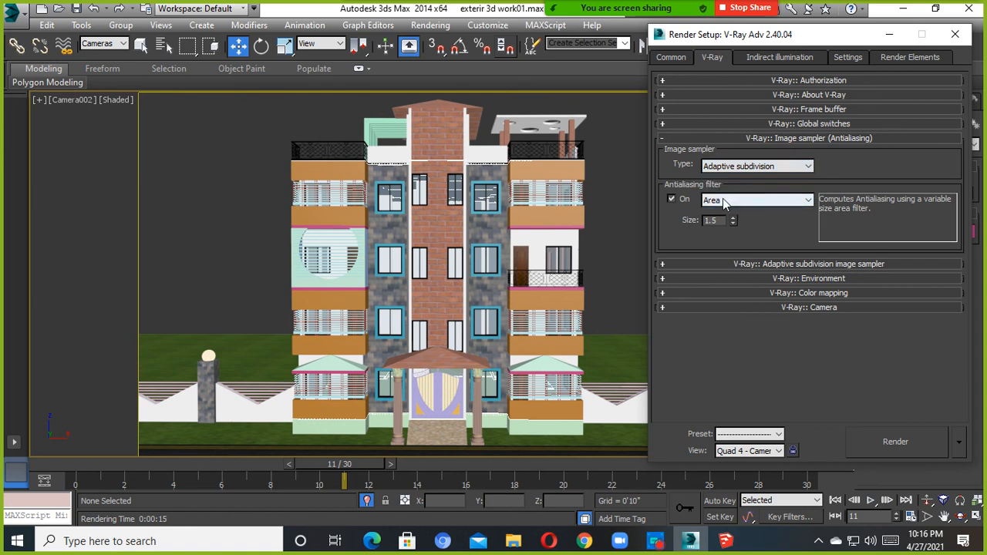
Set the antialiasing filter of the V-Ray image sampler to Catmull-Rom.
left_click(744, 200)
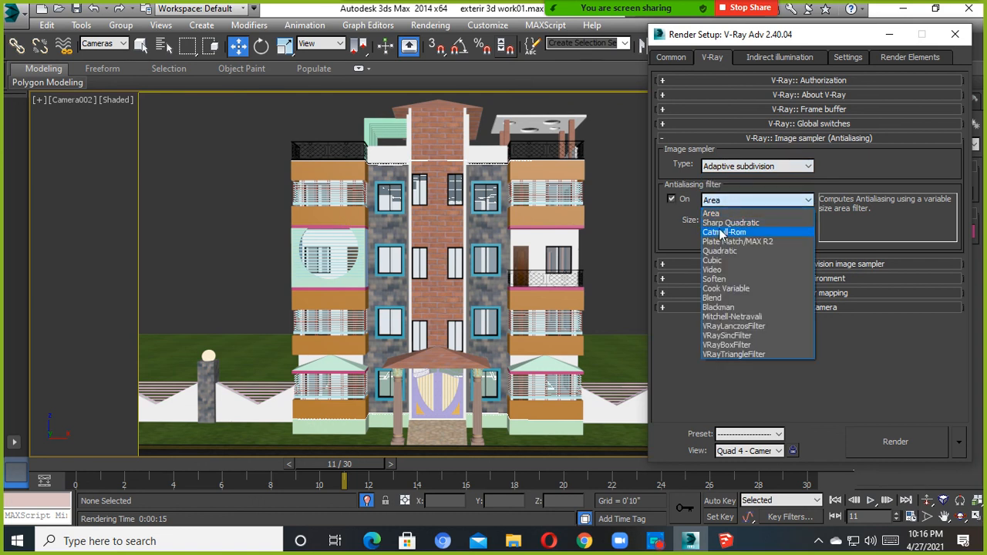
left_click(734, 232)
left_click(733, 200)
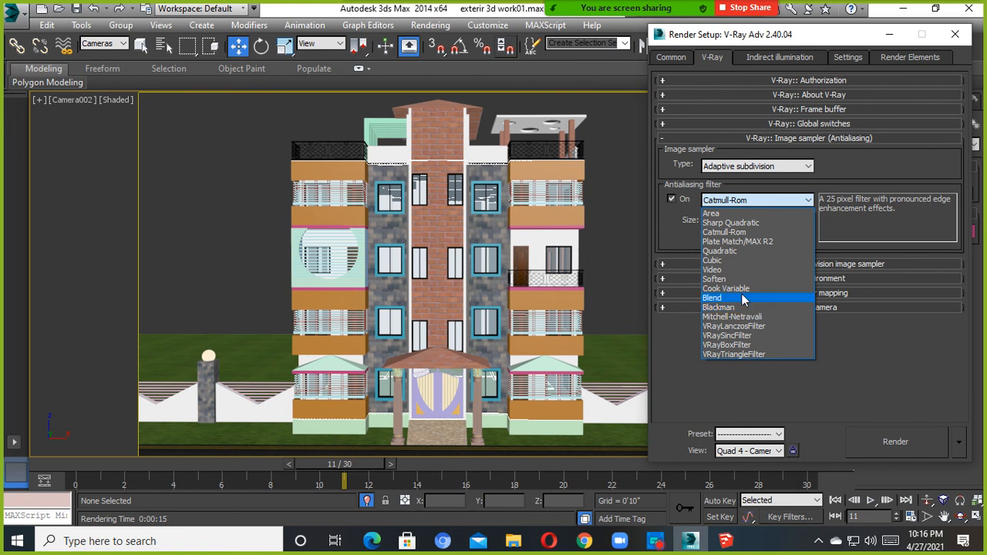
left_click(764, 200)
left_click(764, 200)
left_click(764, 199)
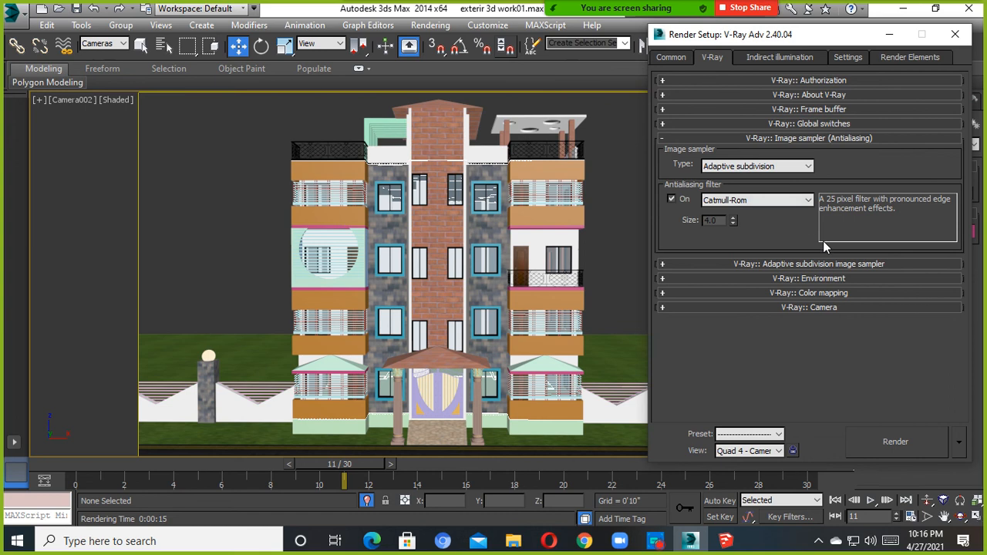
Check the V-Ray environment overrides and set the color mapping type to Exponential.
left_click(819, 278)
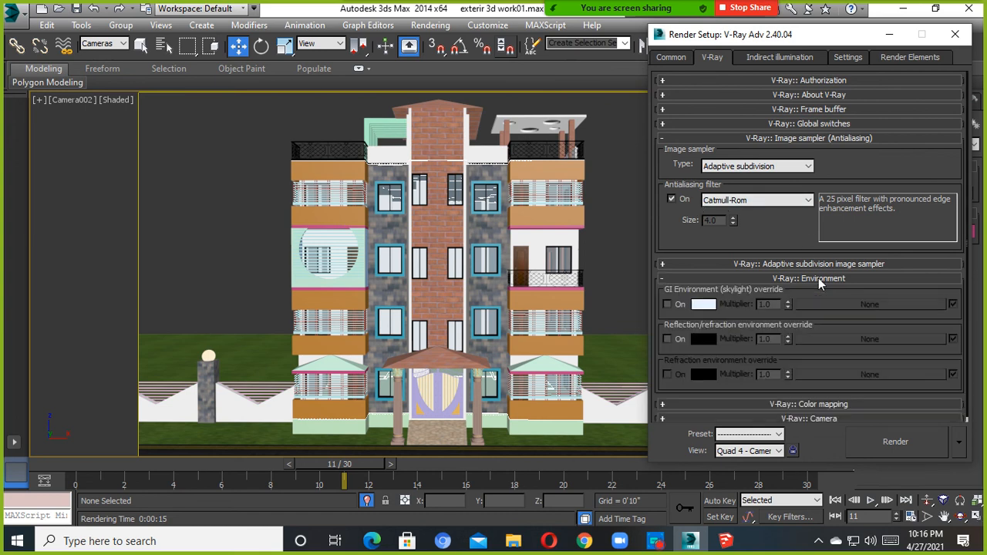
left_click(818, 278)
left_click(818, 279)
left_click(818, 278)
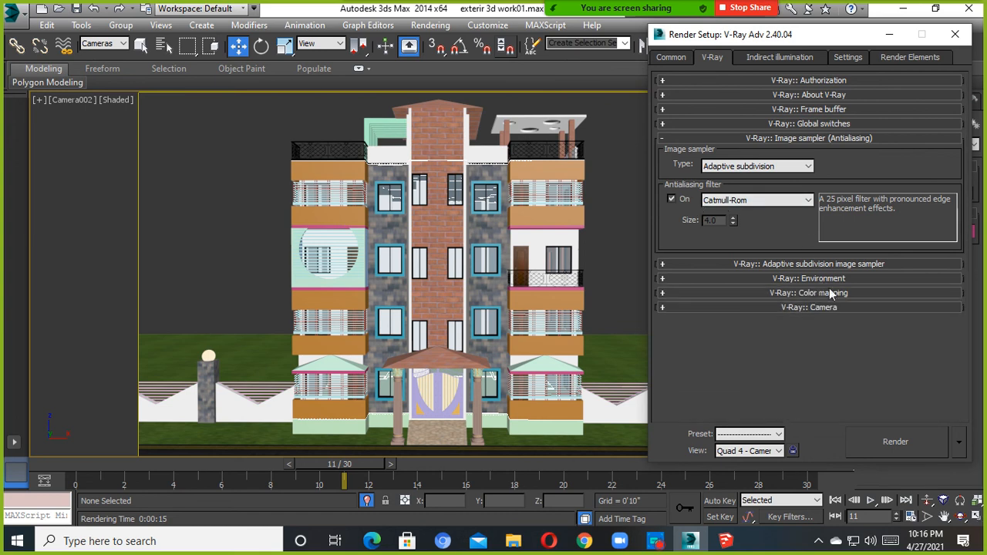
left_click(814, 291)
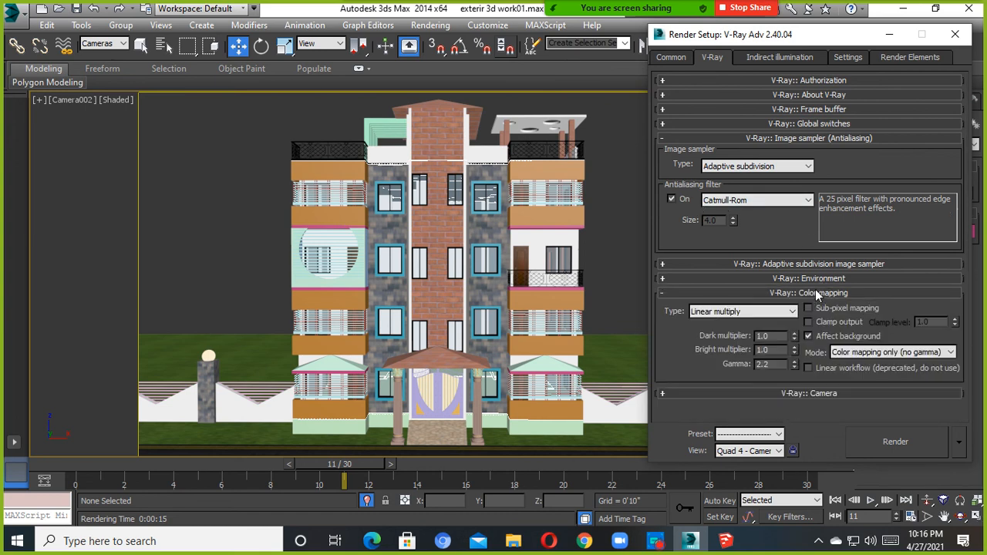
left_click(728, 312)
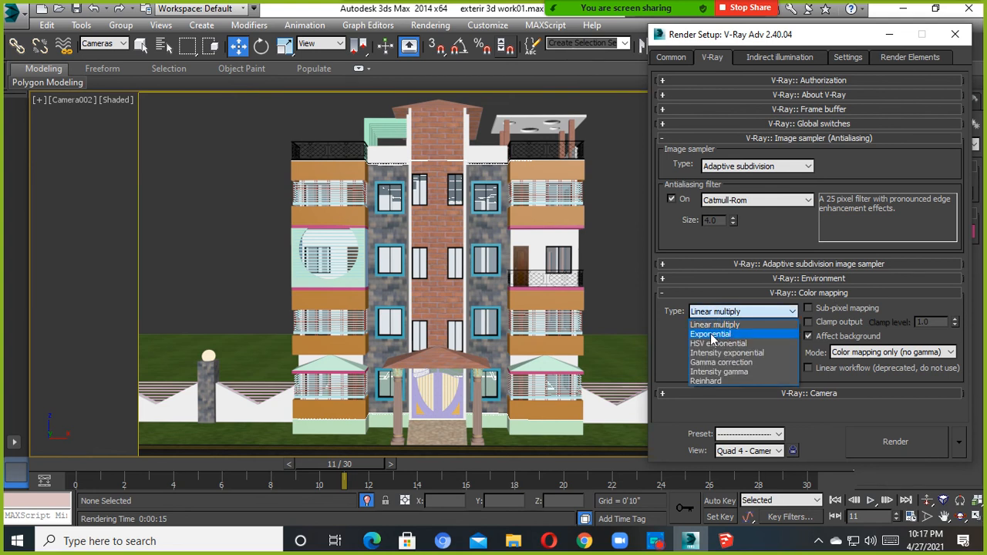
left_click(711, 335)
left_click(744, 312)
left_click(739, 335)
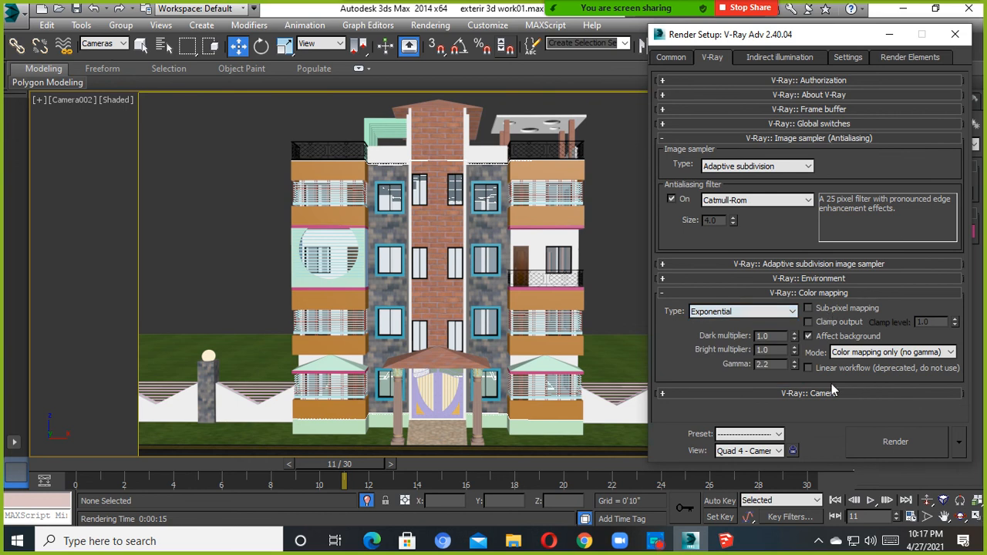
left_click(814, 294)
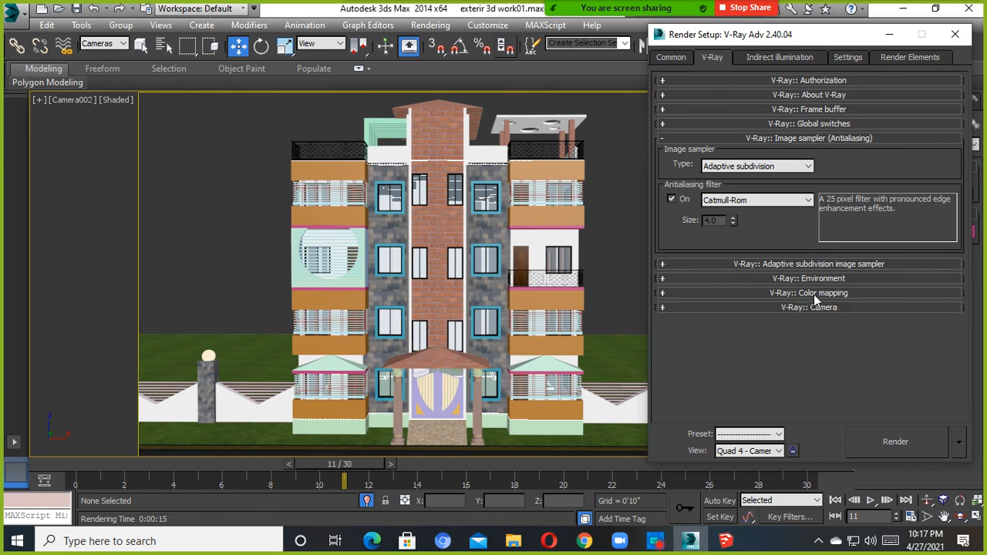
Turn on V-Ray indirect illumination and set the secondary bounces GI engine to Light cache.
left_click(786, 57)
left_click(672, 58)
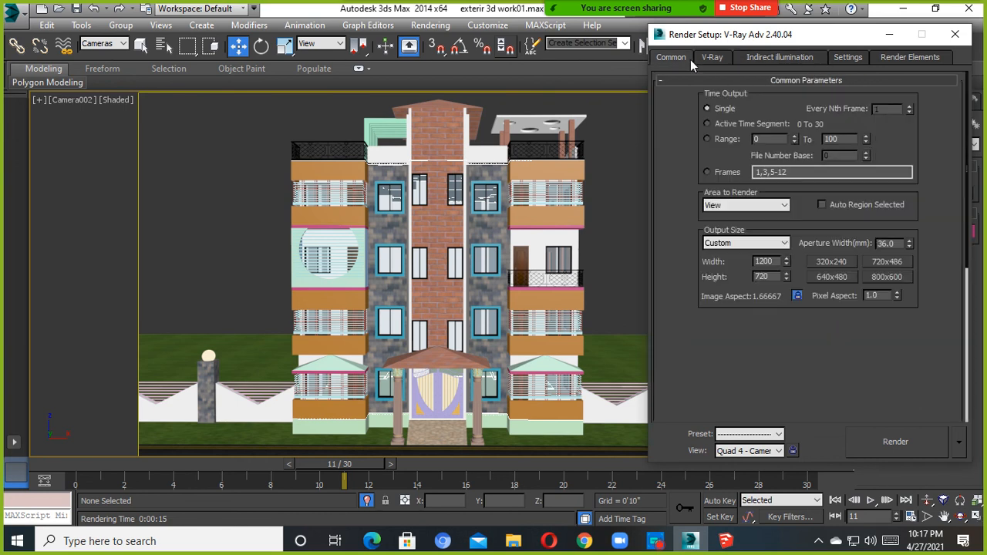
left_click(783, 58)
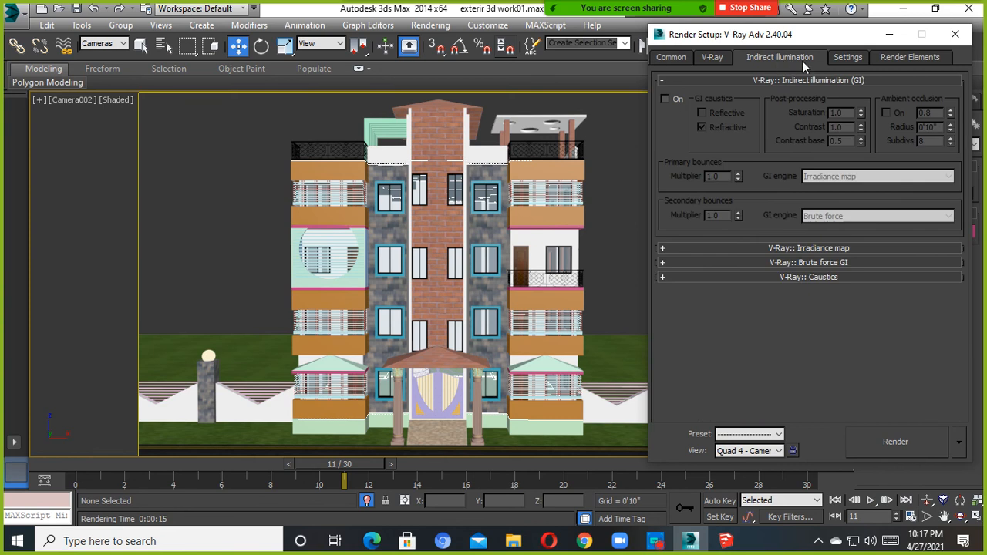
left_click(664, 96)
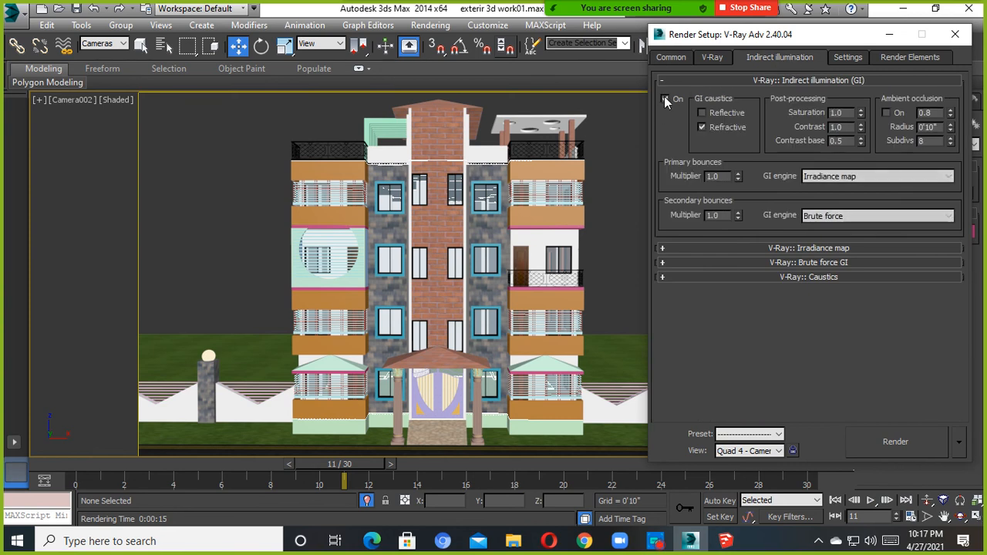
left_click(664, 96)
left_click(664, 97)
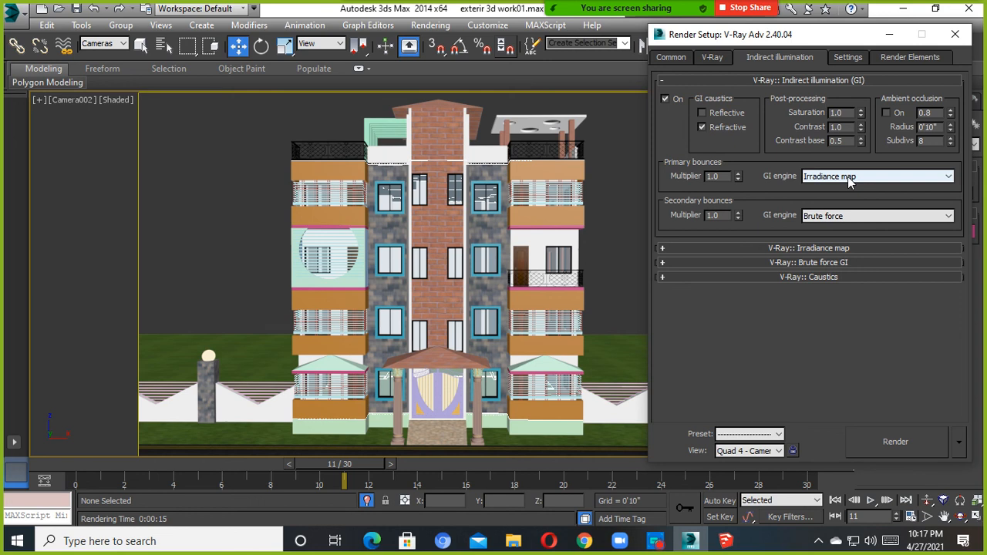
left_click(838, 217)
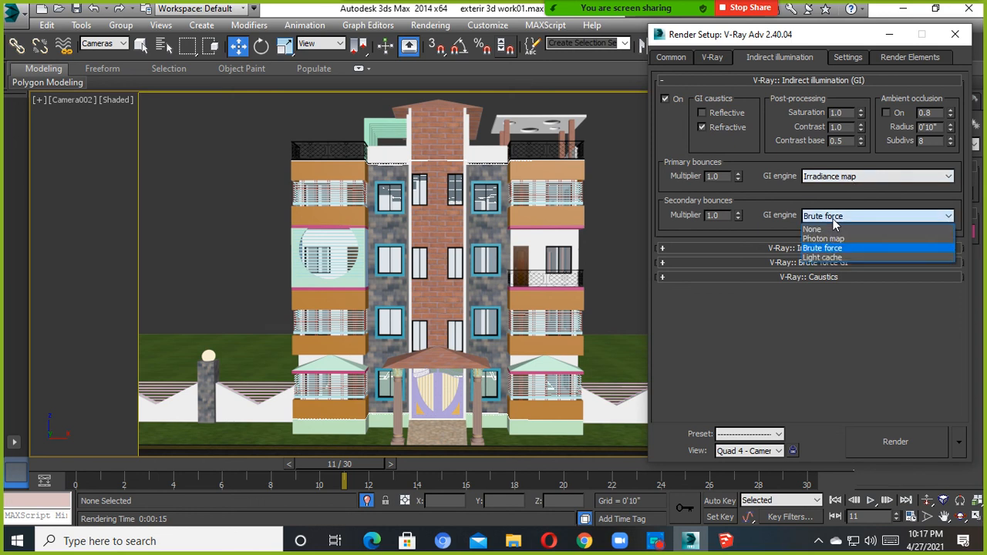
left_click(822, 258)
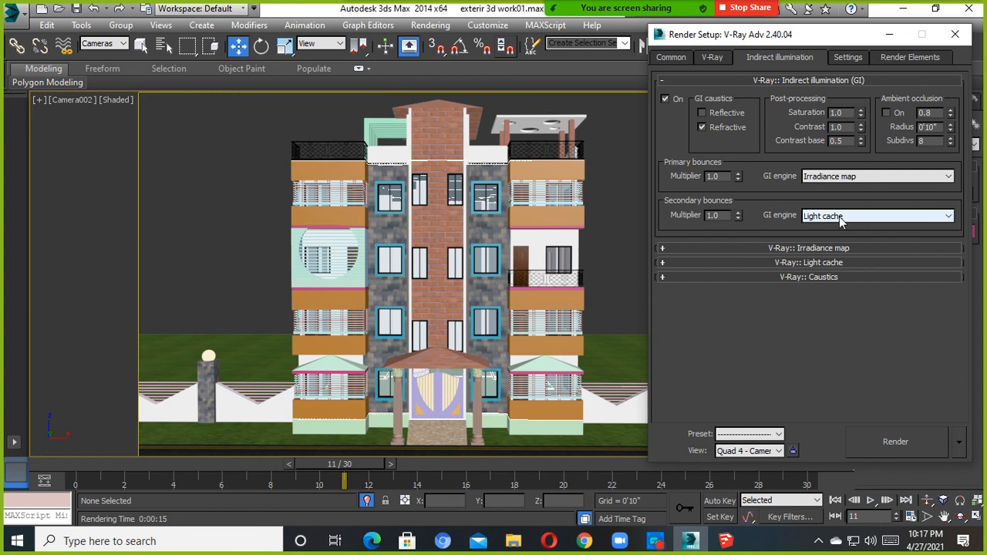
Set the irradiance map's built-in preset to Very low and collapse its settings.
left_click(813, 248)
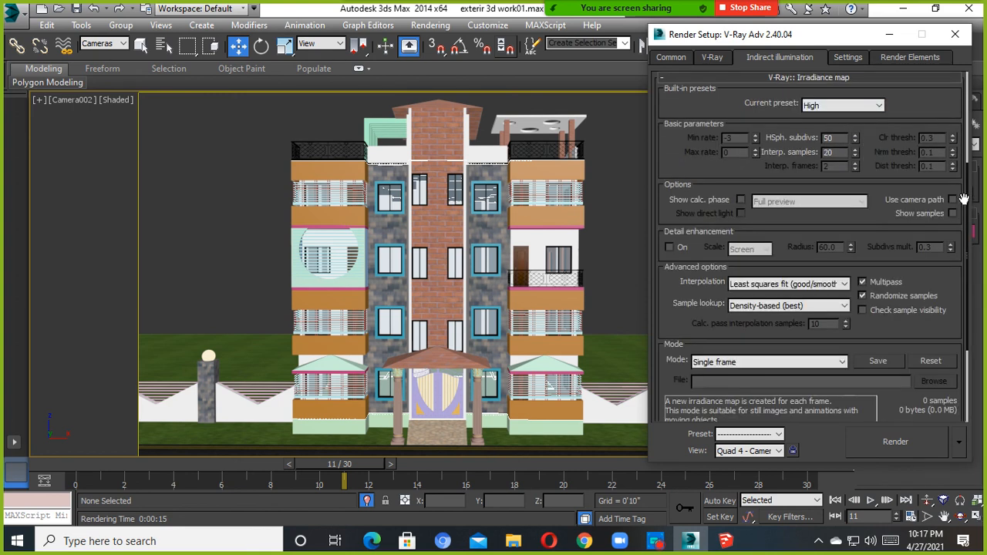
left_click_drag(964, 199, 963, 87)
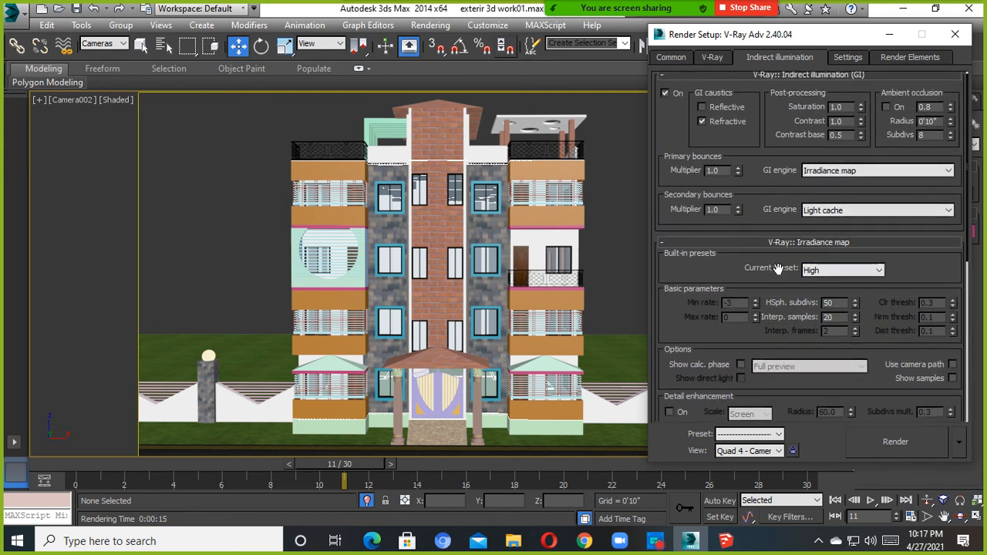
left_click(826, 270)
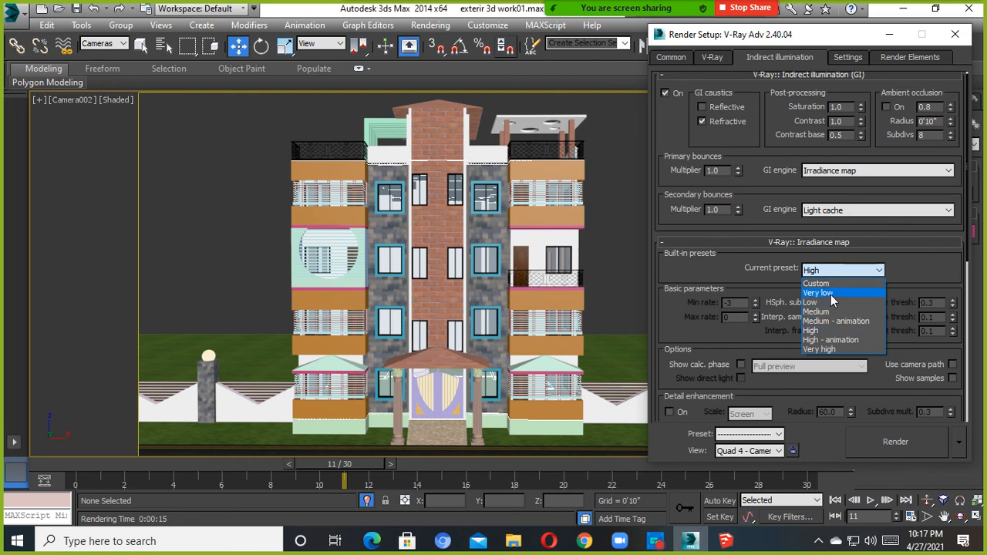
left_click(830, 295)
left_click(841, 273)
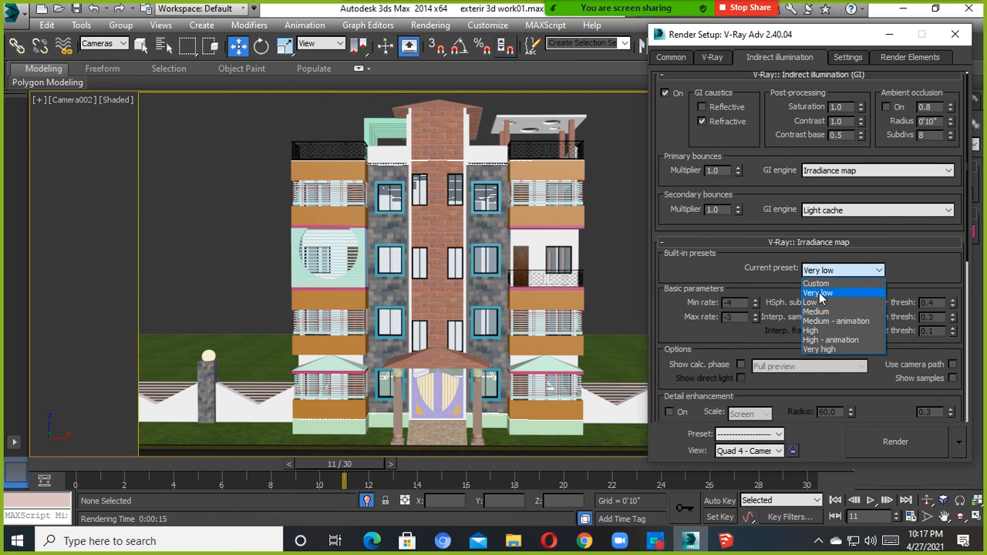
left_click(820, 294)
left_click_drag(968, 223, 973, 270)
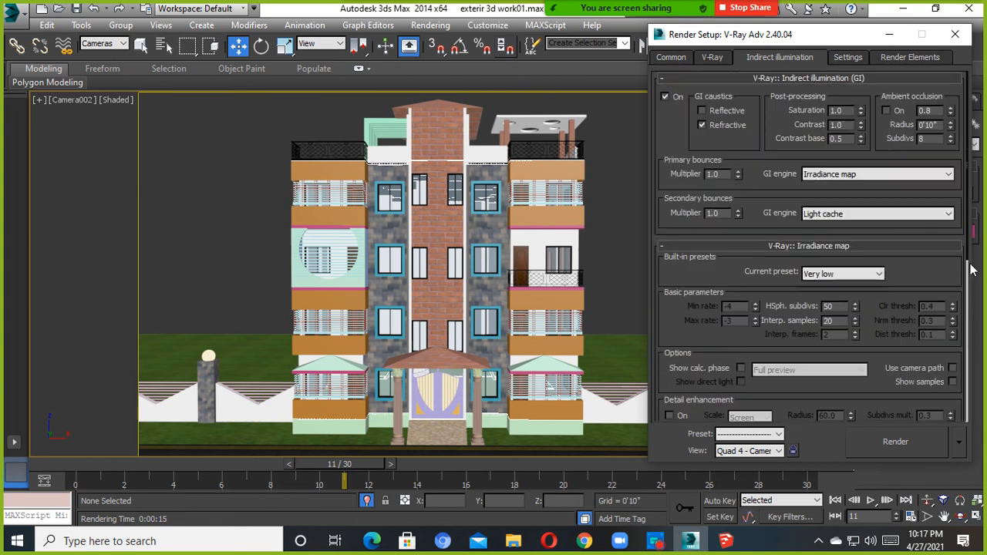
left_click(825, 246)
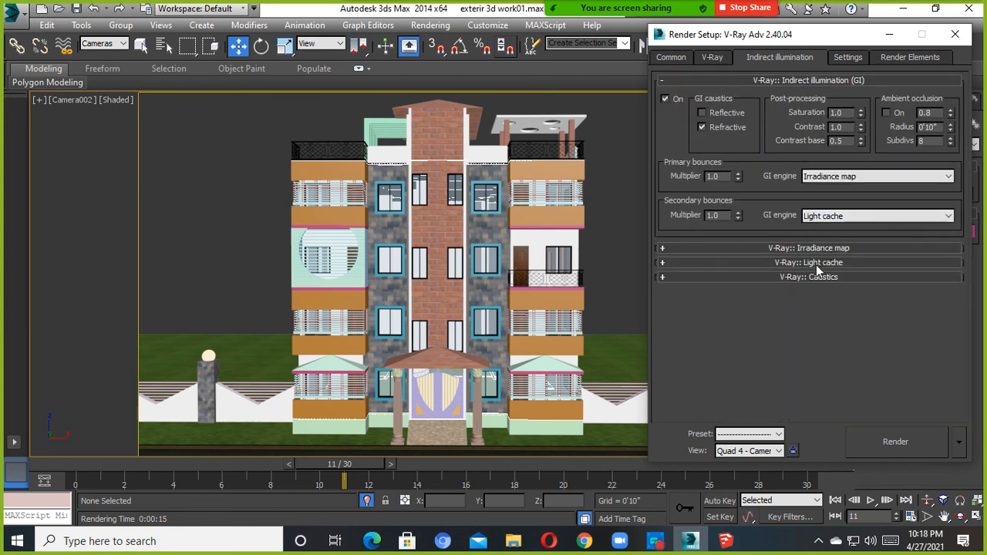
Set the light cache subdivisions to 1400.
left_click(817, 263)
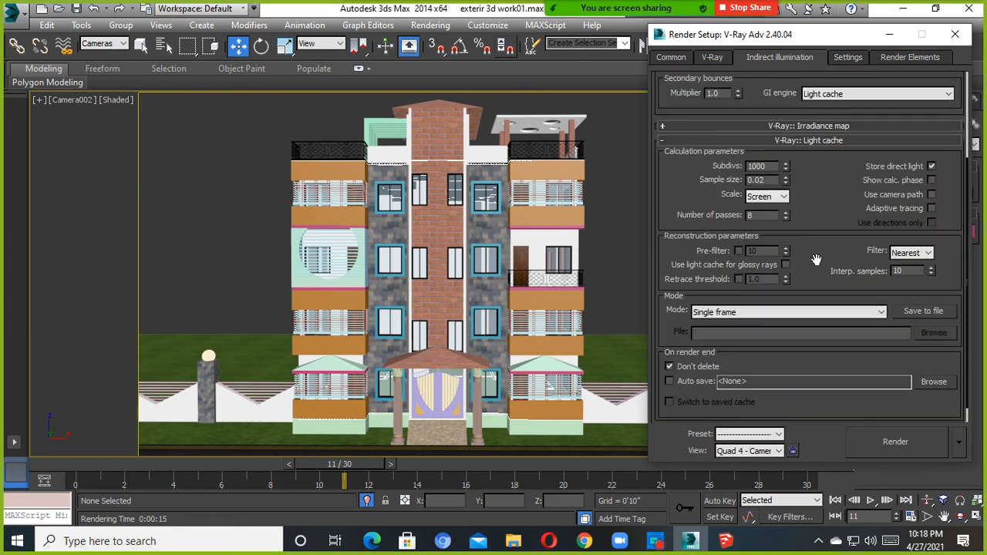
left_click(814, 140)
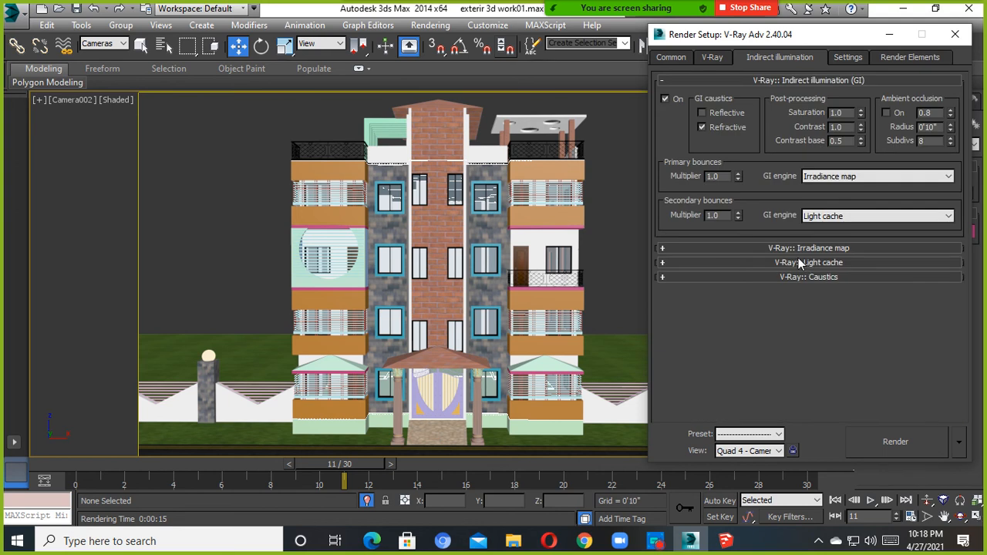
left_click(821, 261)
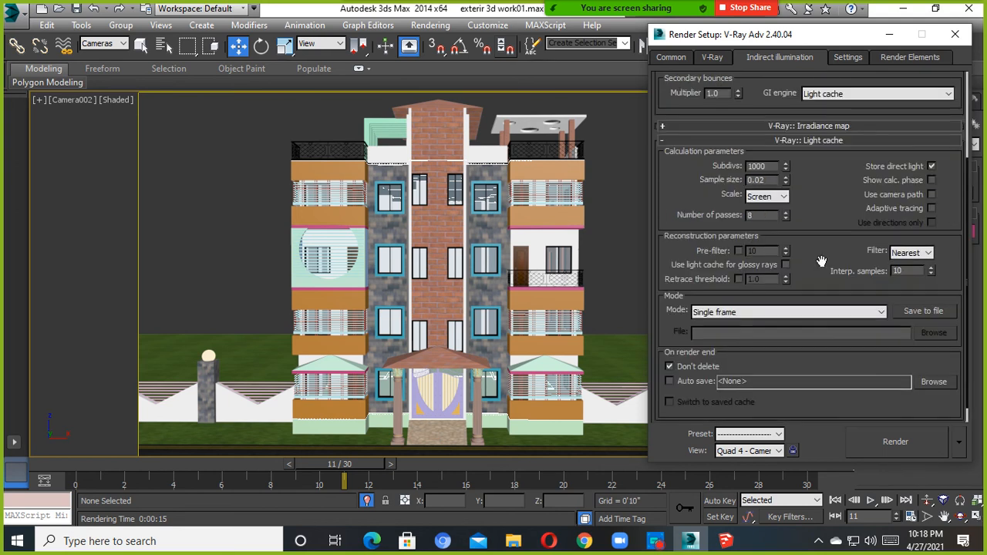
left_click(772, 165)
left_click_drag(771, 167, 708, 159)
type("1400")
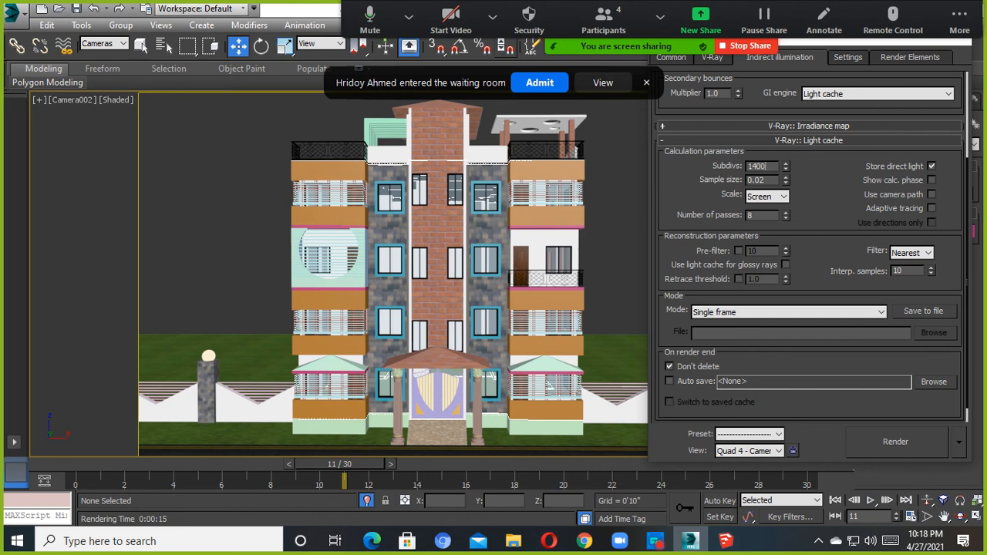
Admit the waiting participant to the meeting, and turn on Show calc. phase for the light cache.
left_click(525, 83)
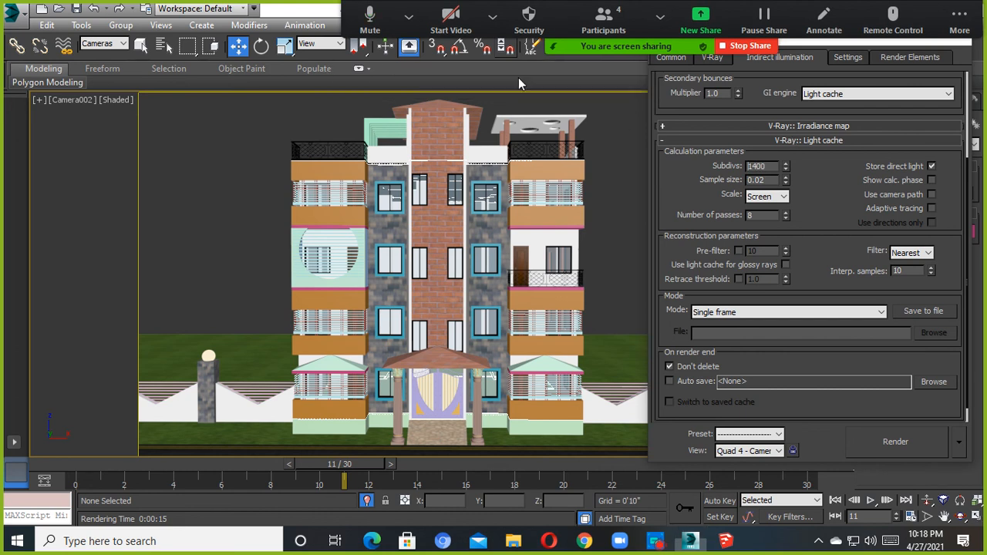
left_click(772, 181)
left_click(932, 181)
left_click(827, 141)
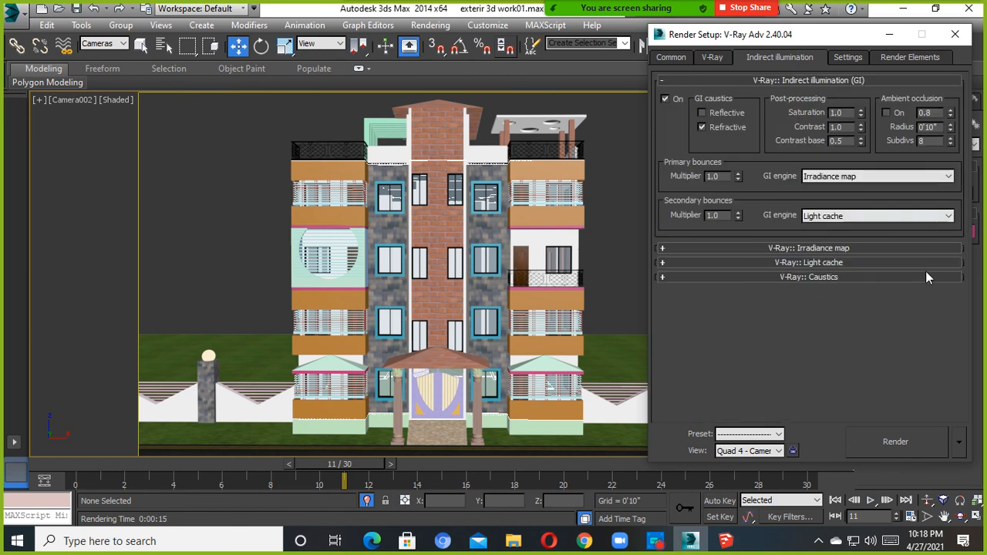
Set the V-Ray system dynamic memory limit to 4000 MB and render the Camera002 view in a maximized frame window.
left_click(850, 59)
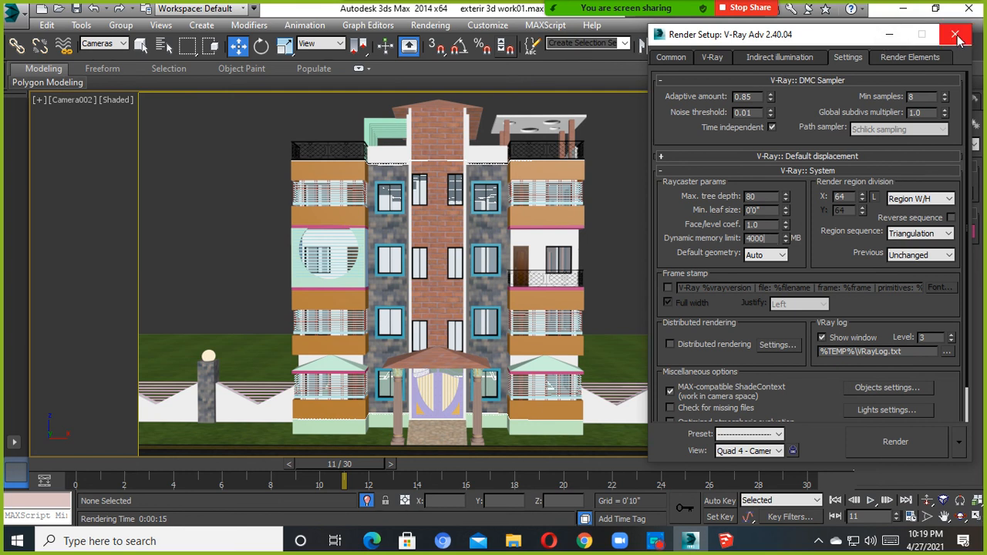
left_click(894, 445)
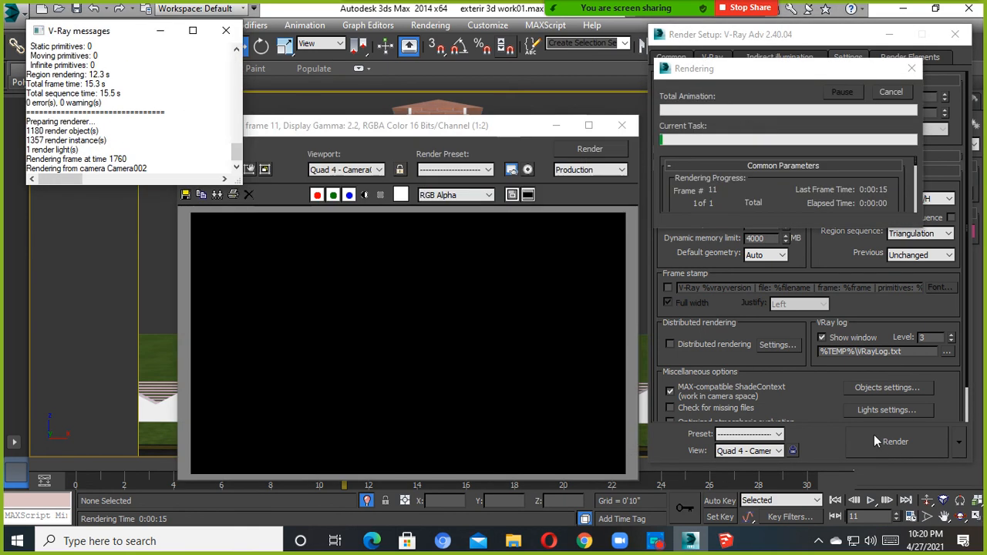
left_click_drag(423, 133, 438, 59)
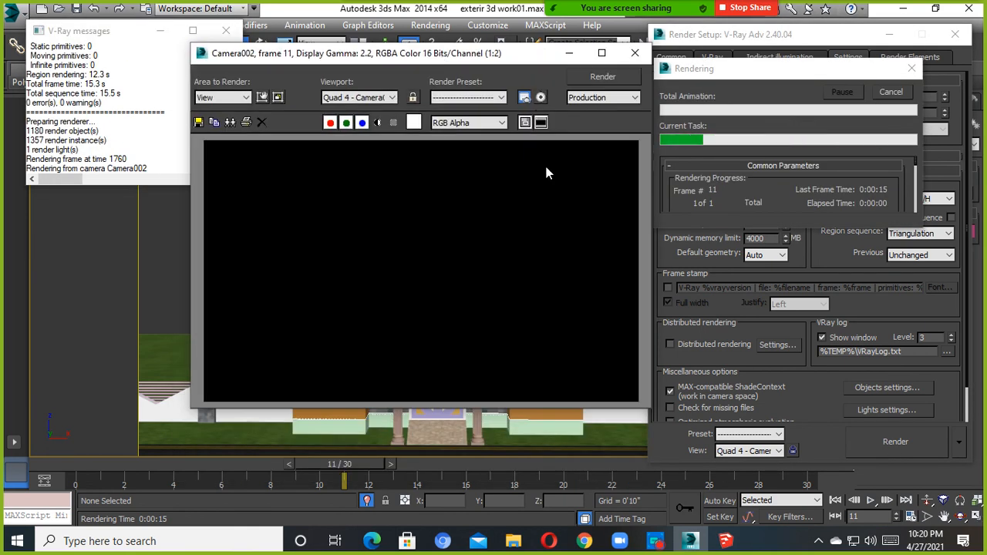
left_click(601, 54)
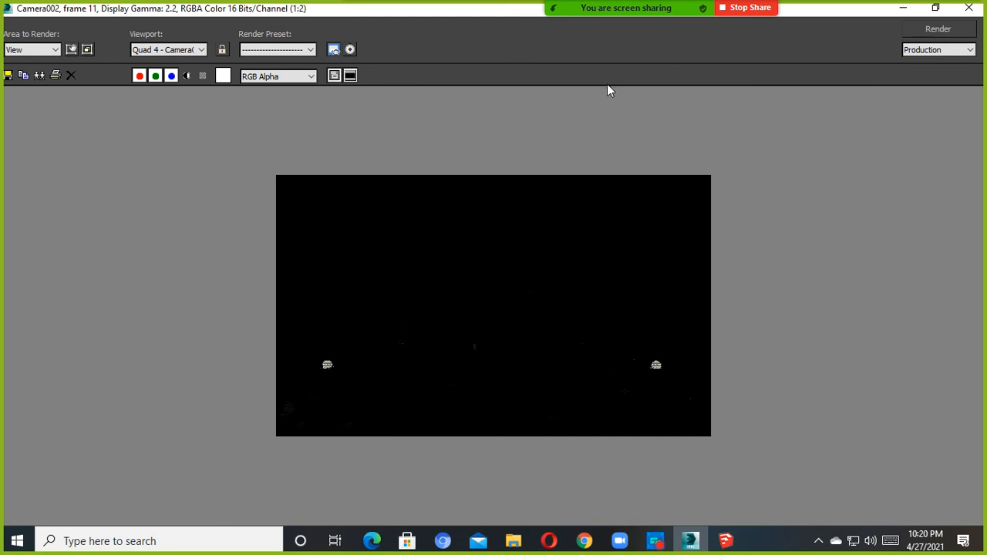
Examine the Camera002 render up close and as a whole, checking the building's lighting and the gate lamps.
scroll(550, 358, "up", 3)
scroll(550, 360, "up", 1)
scroll(550, 360, "down", 4)
scroll(509, 329, "up", 2)
scroll(503, 367, "up", 1)
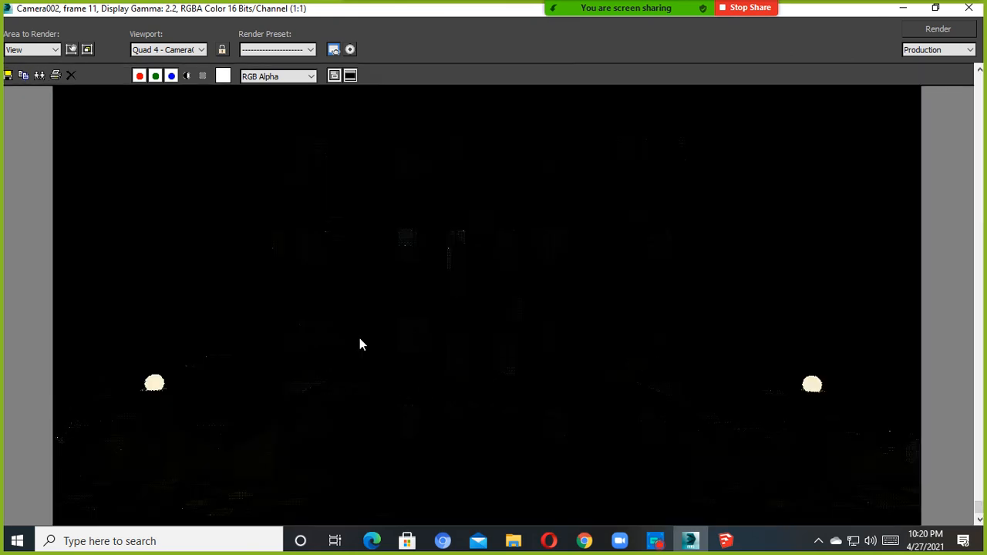
scroll(360, 338, "down", 1)
scroll(337, 350, "up", 1)
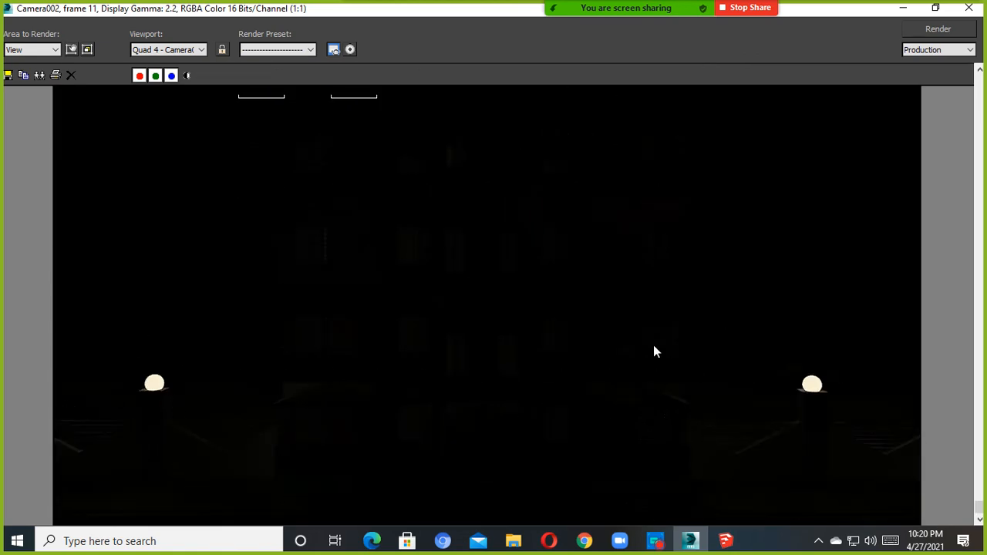
scroll(654, 348, "down", 1)
scroll(562, 378, "down", 1)
scroll(552, 378, "up", 1)
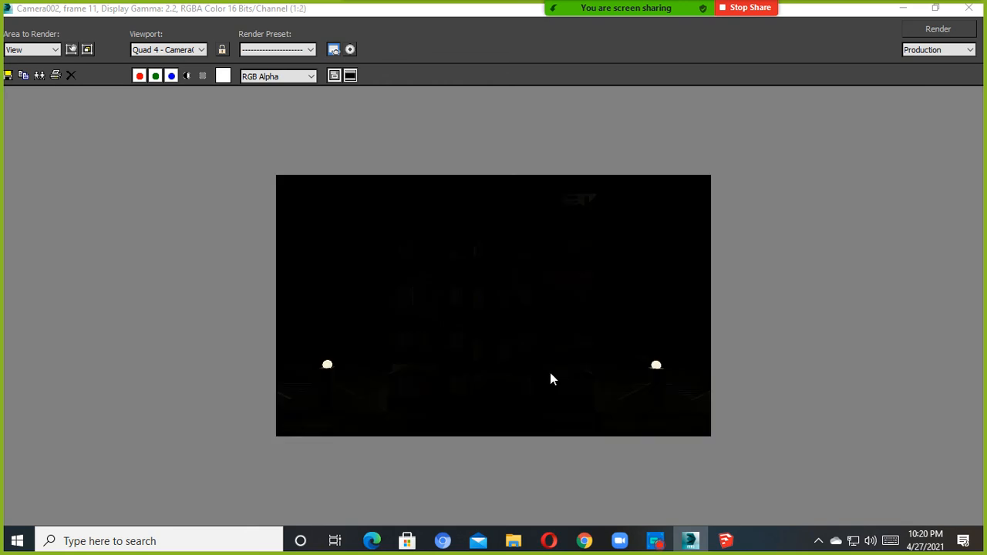
scroll(550, 378, "up", 1)
scroll(532, 349, "down", 1)
scroll(553, 360, "up", 1)
scroll(484, 304, "up", 1)
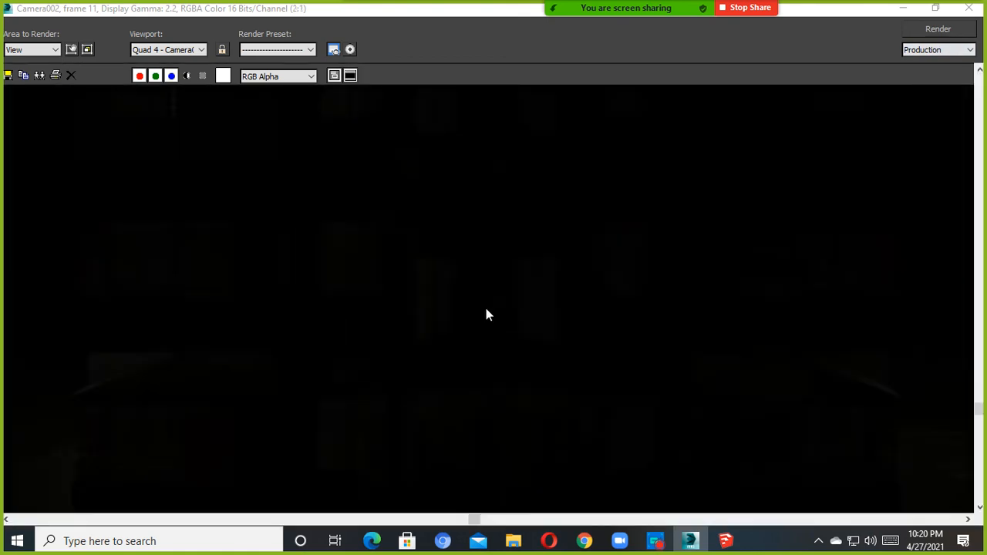
scroll(484, 304, "down", 4)
scroll(484, 304, "down", 1)
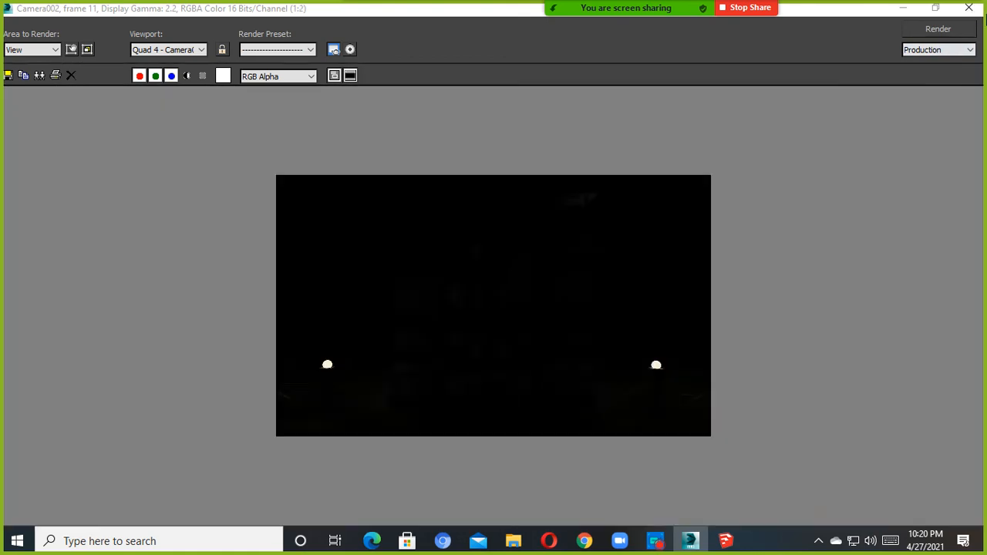
Close the rendered frame, the V-Ray messages and the render setup.
left_click(973, 10)
left_click(226, 30)
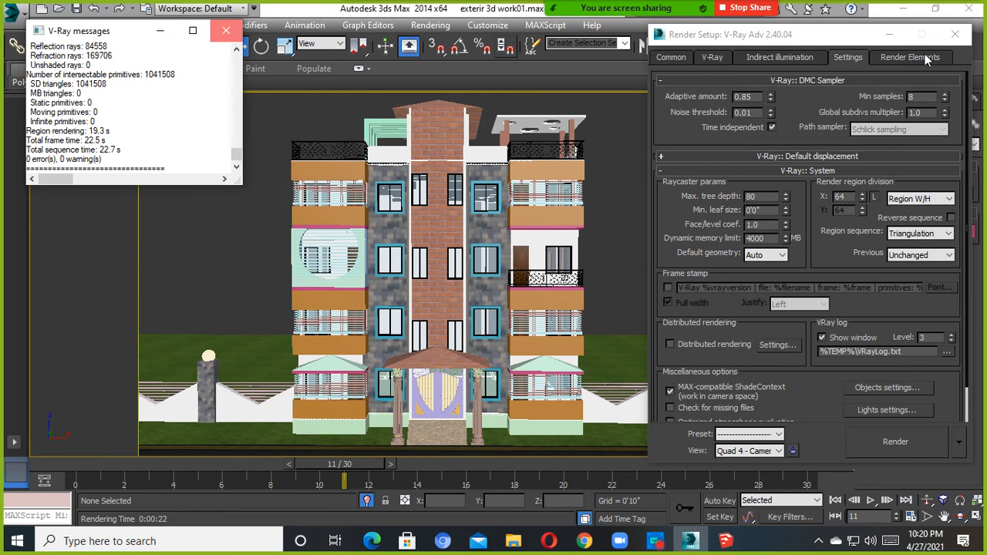
left_click(955, 34)
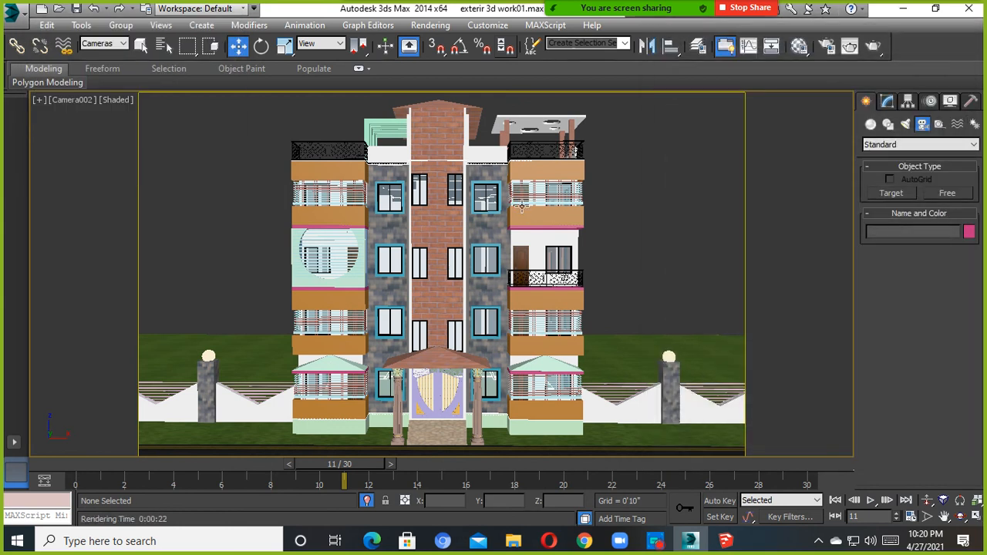
mouse_move(610, 15)
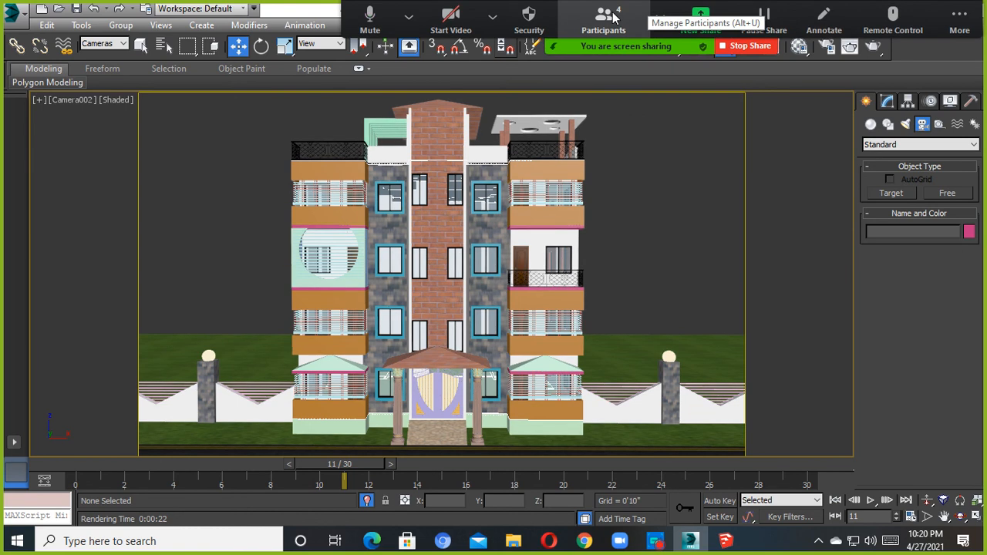
left_click(975, 518)
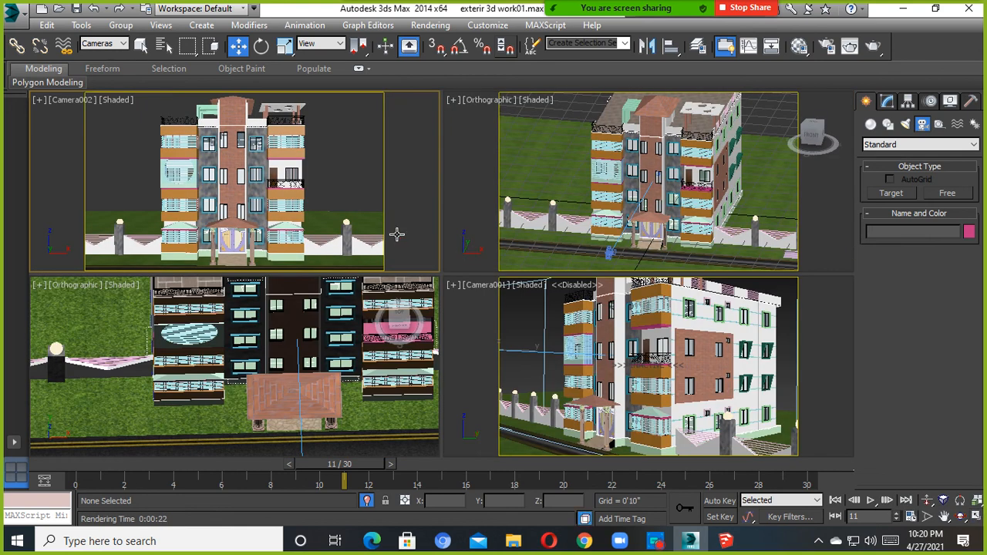
left_click(976, 519)
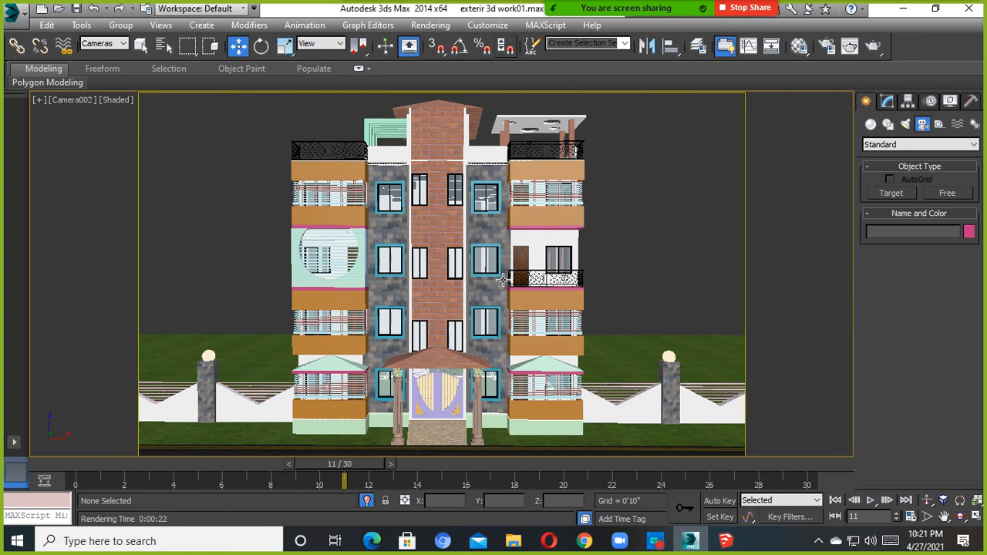
Hide the safe frames and switch the Camera002 viewport to an orthographic view of the building's front.
key("shift+f")
left_click(90, 101)
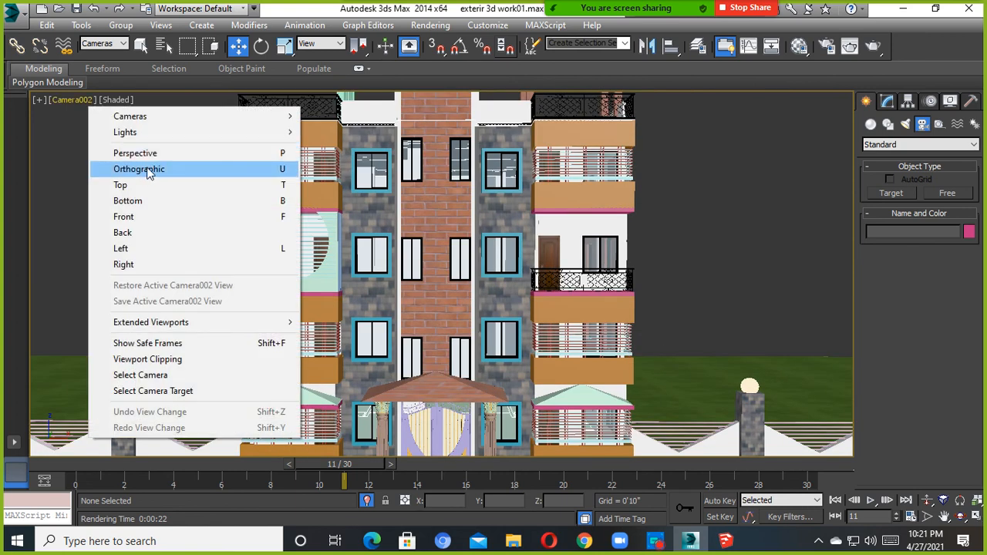
left_click(139, 169)
scroll(553, 230, "down", 3)
scroll(488, 234, "up", 8)
scroll(488, 234, "up", 2)
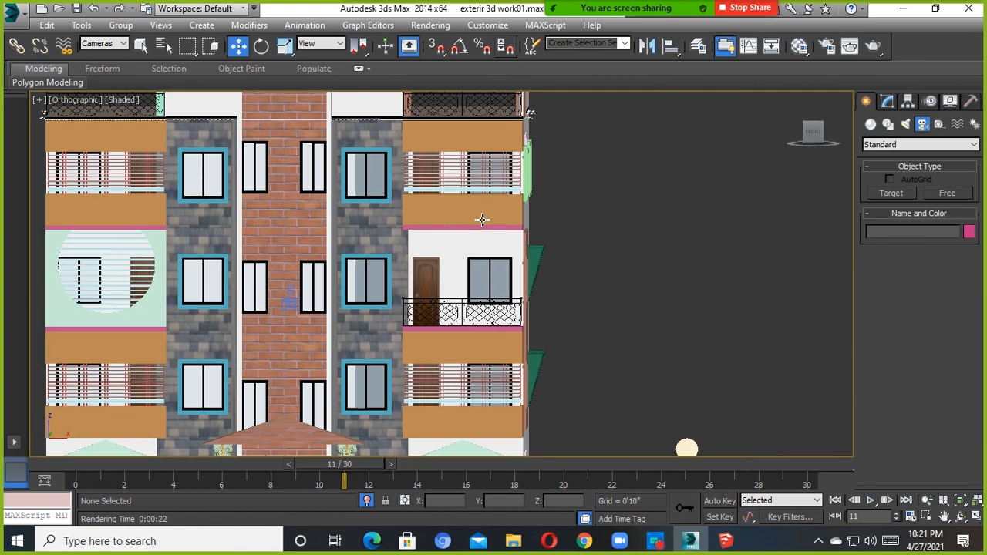
scroll(511, 269, "down", 4)
scroll(513, 310, "up", 4)
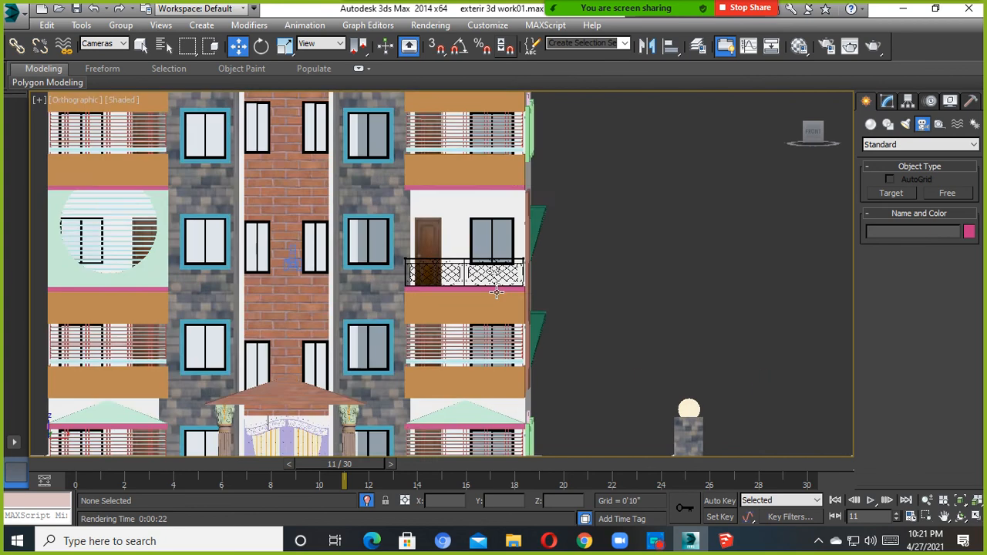
Examine the building's front and side facades from an angle, both up close and together with the boundary wall.
middle_click_drag(496, 293, 483, 301, "alt")
key("z")
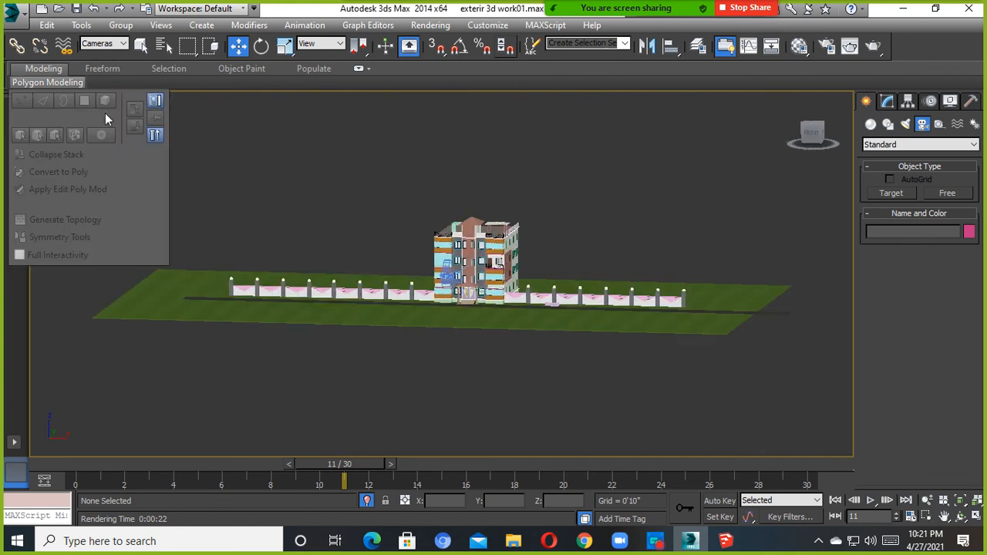
scroll(504, 296, "up", 10)
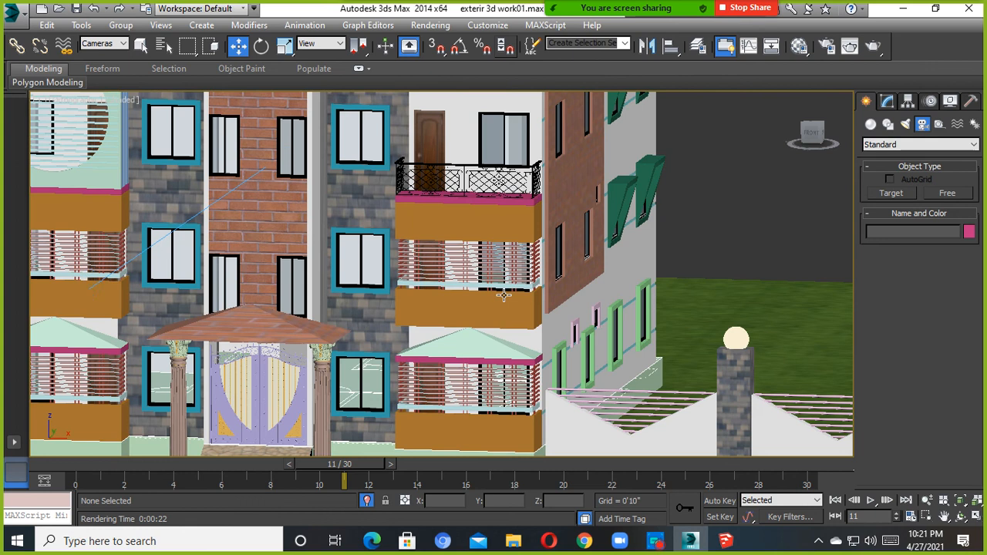
scroll(504, 295, "down", 6)
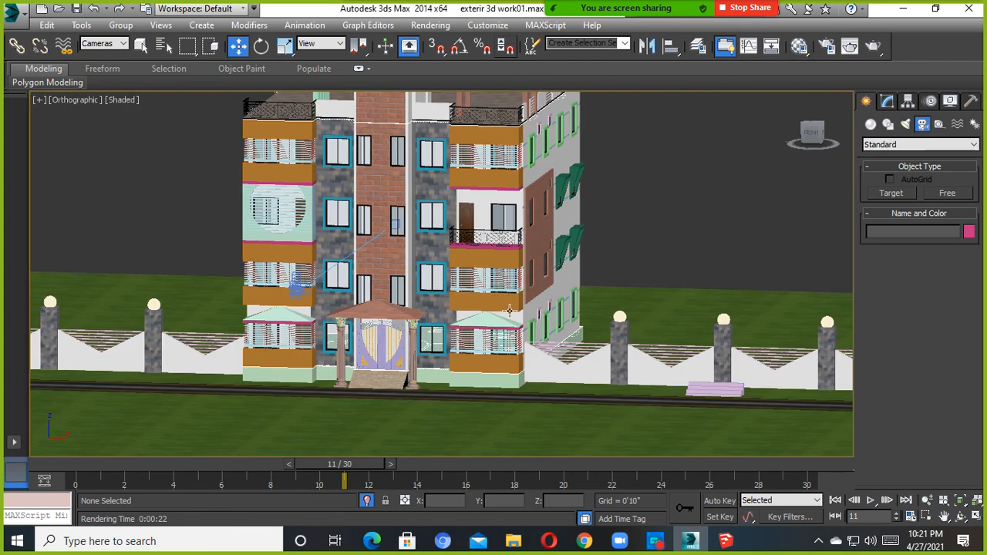
middle_click_drag(510, 309, 476, 317)
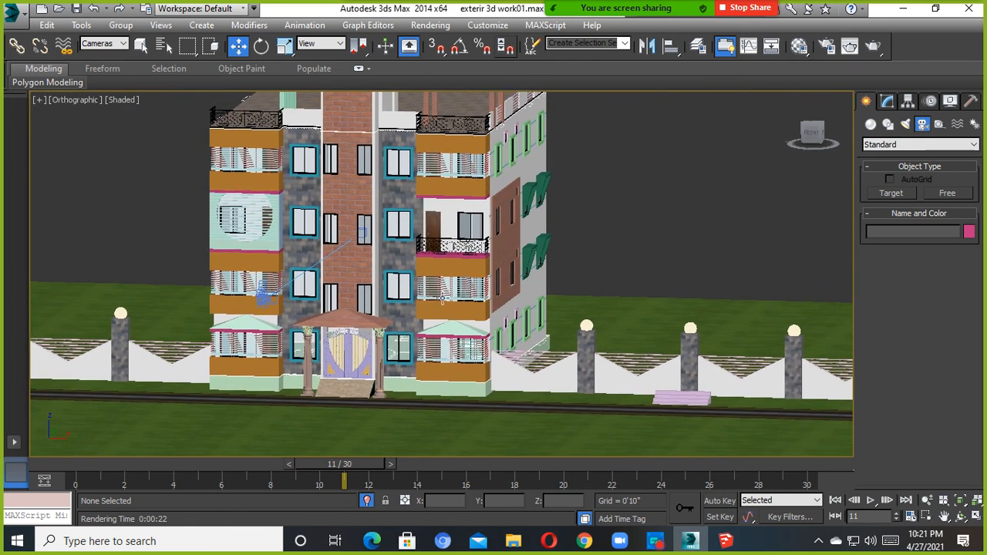
scroll(417, 316, "up", 3)
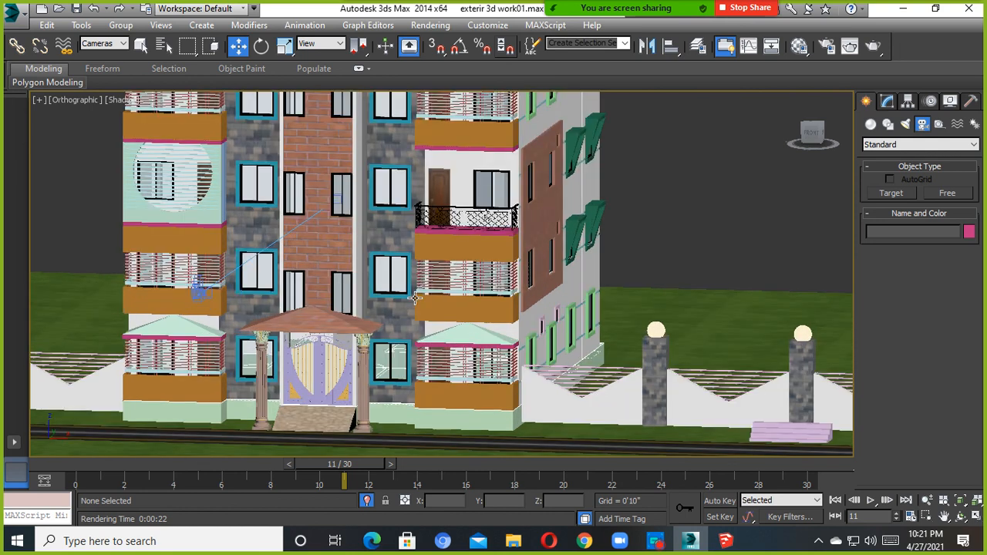
scroll(392, 306, "up", 6)
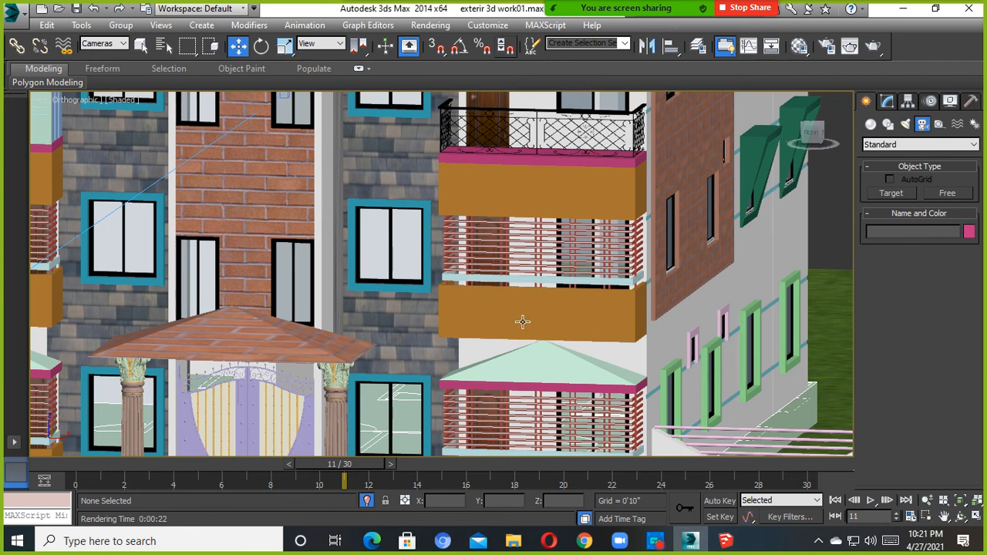
scroll(607, 319, "down", 6)
Try to start a spline line on the front balcony band and switch the viewport to the Top view.
left_click(888, 124)
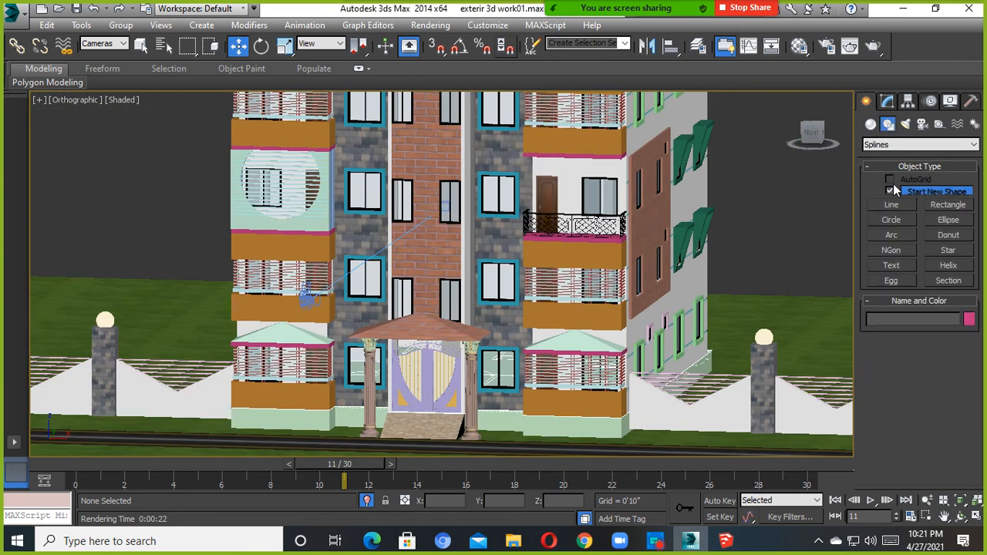
left_click(891, 204)
scroll(538, 331, "up", 4)
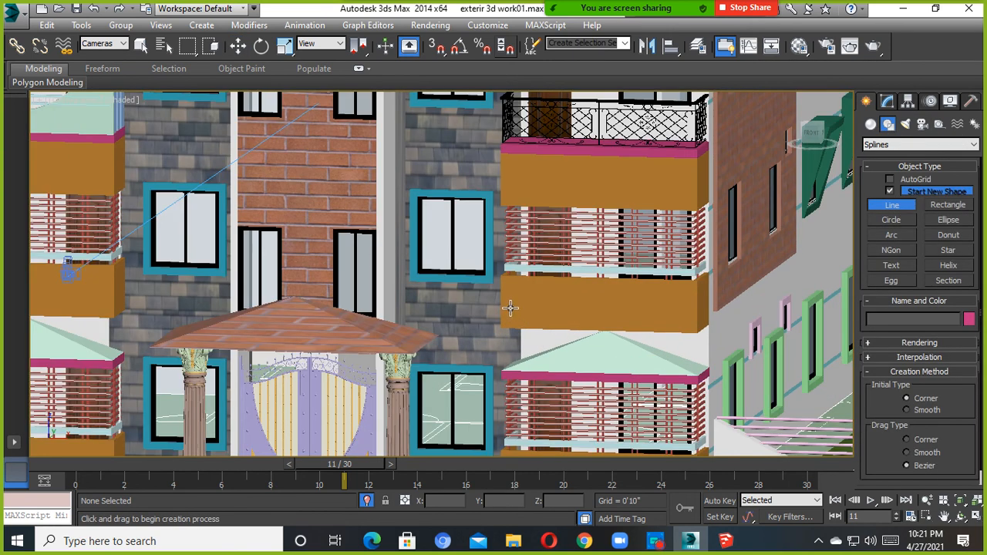
left_click(510, 304)
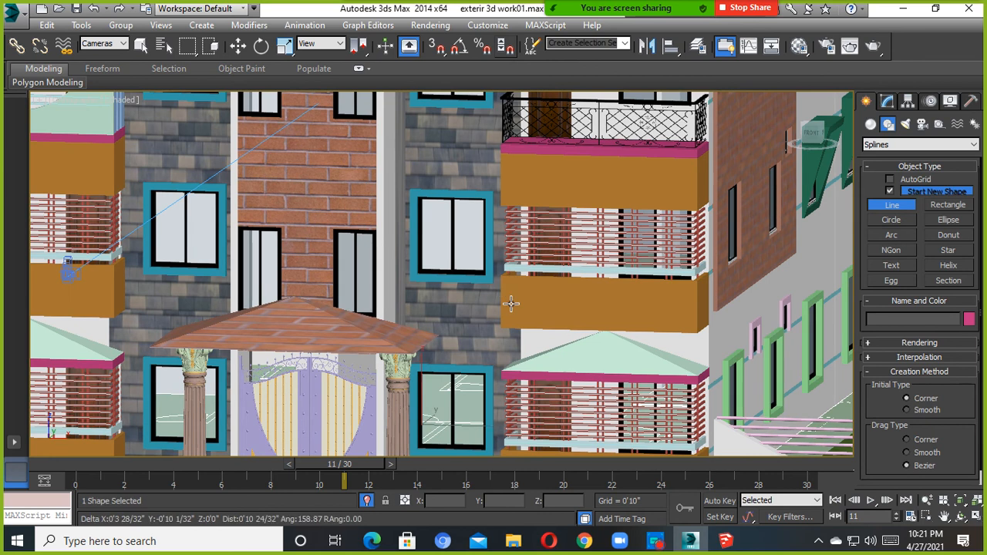
scroll(536, 333, "down", 10)
middle_click_drag(536, 332, 516, 401, "alt")
key("t")
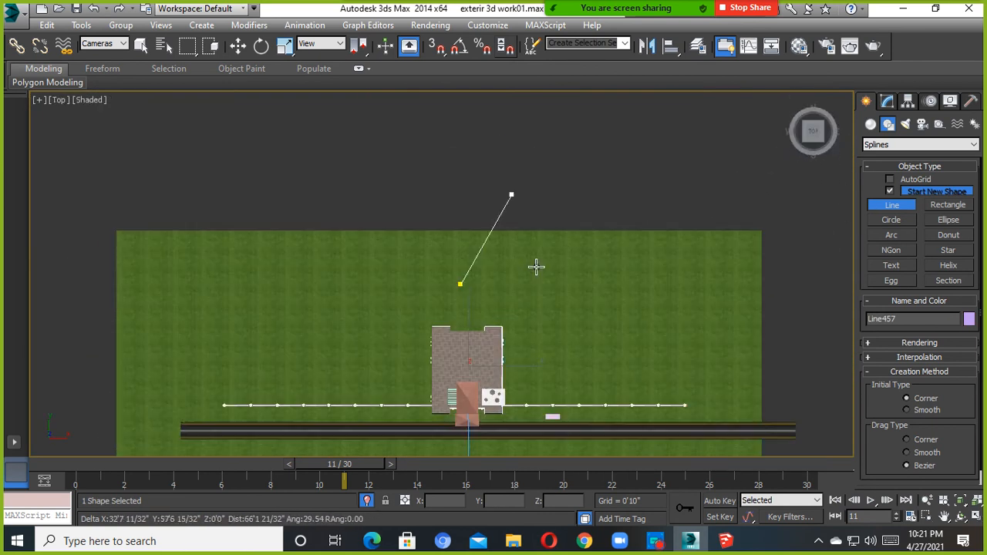
right_click(538, 268)
Draw a seven-vertex, bowl-shaped spline line with corner points in the empty area behind the lawn.
middle_click_drag(525, 259, 507, 372)
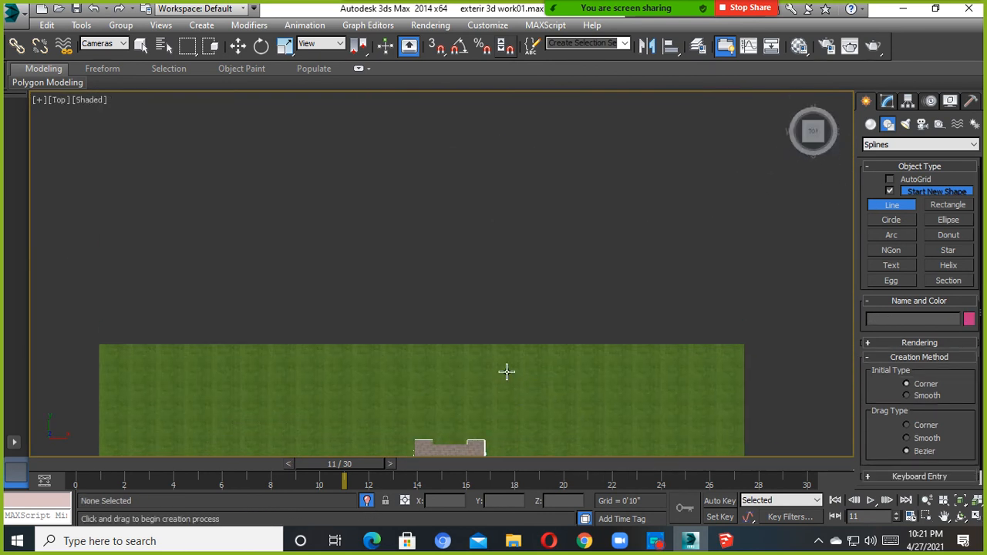
left_click(874, 209)
left_click(449, 215)
left_click(466, 235)
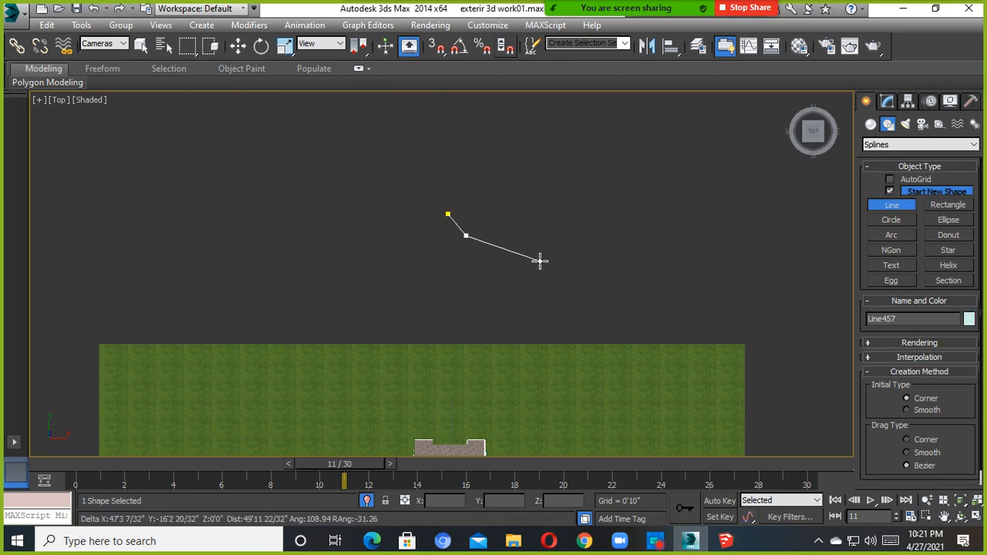
left_click(540, 260)
left_click(590, 257)
left_click(661, 252)
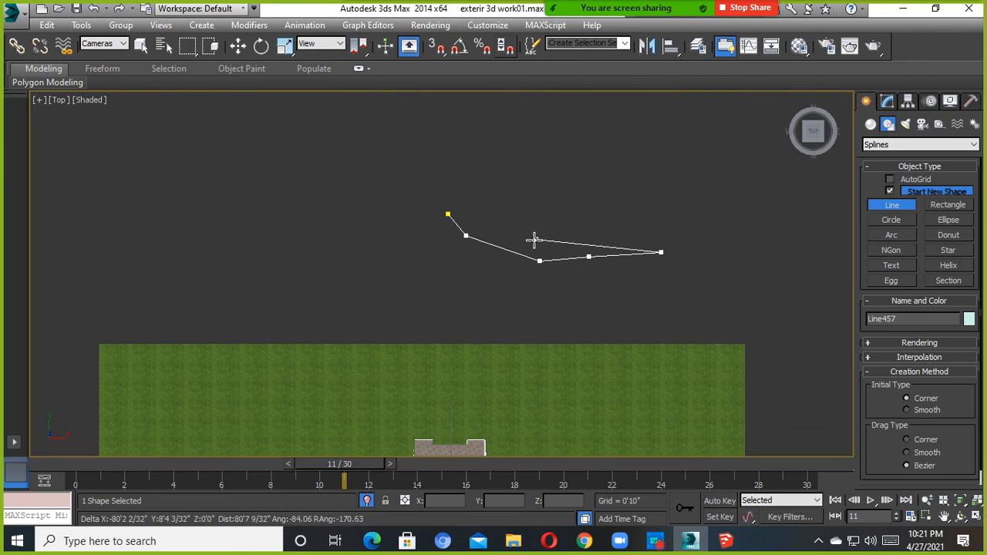
scroll(508, 237, "up", 3)
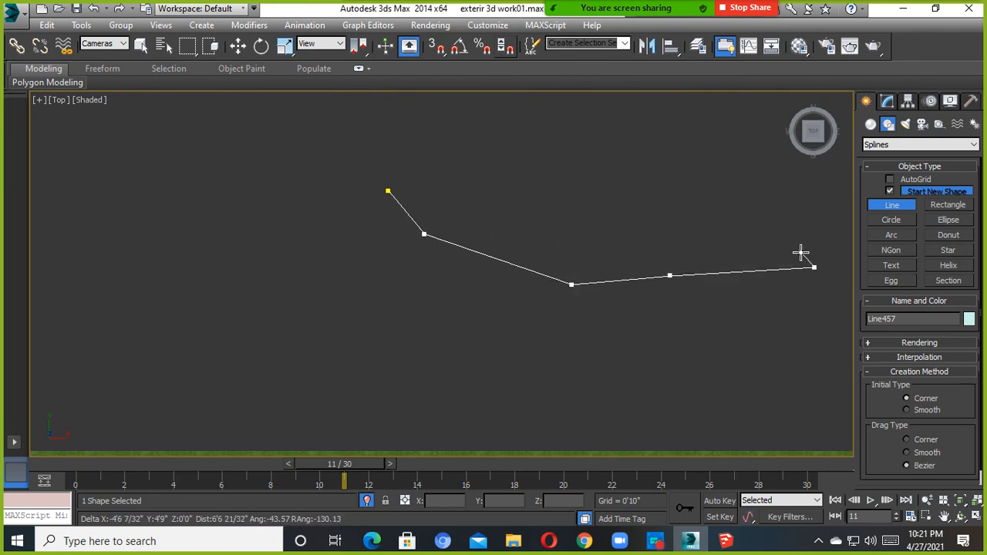
middle_click_drag(803, 255, 689, 313)
left_click(762, 257)
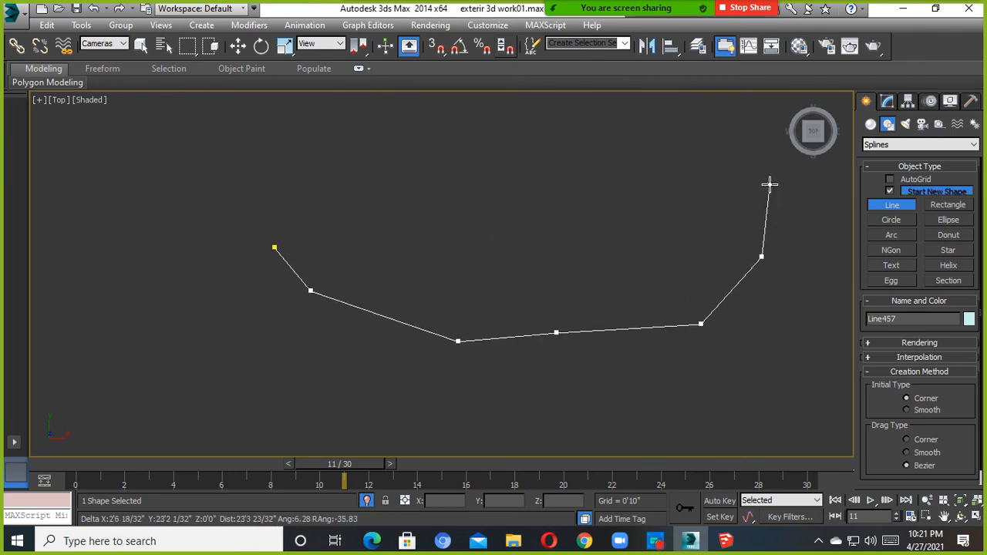
left_click(770, 183)
Try to bring the line's free end back to its starting vertex to close the shape.
scroll(463, 258, "down", 4)
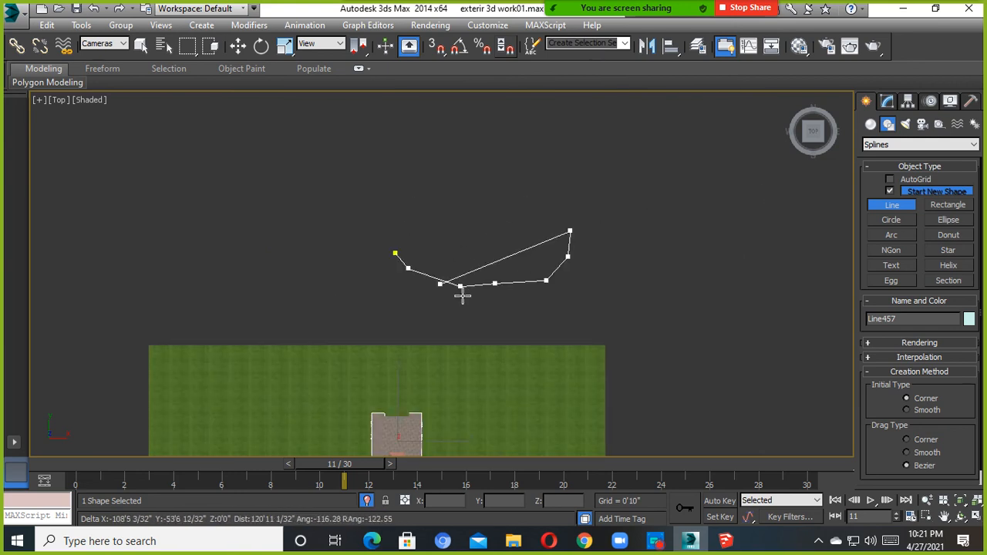
left_click(363, 263)
scroll(395, 255, "up", 4)
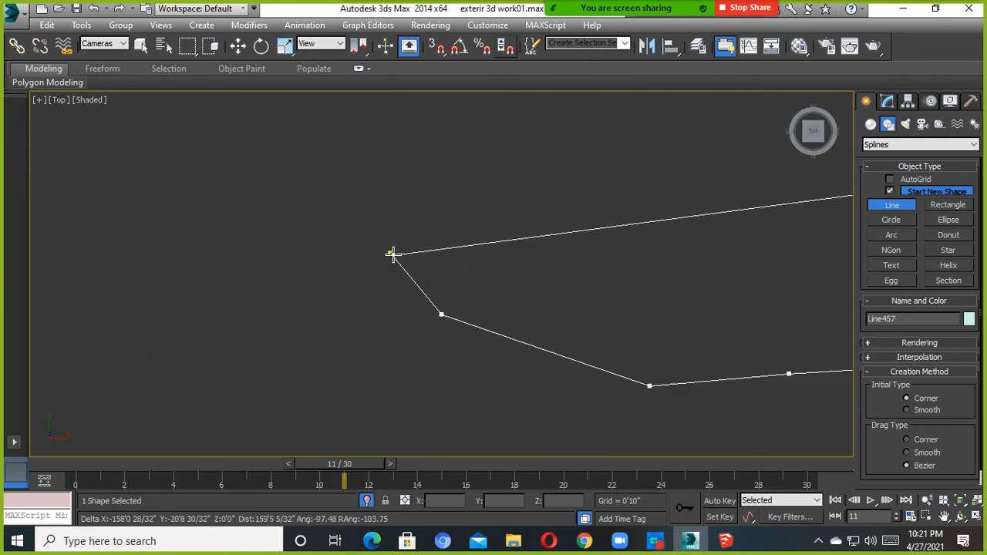
scroll(394, 255, "down", 5)
scroll(395, 255, "up", 3)
scroll(403, 254, "up", 3)
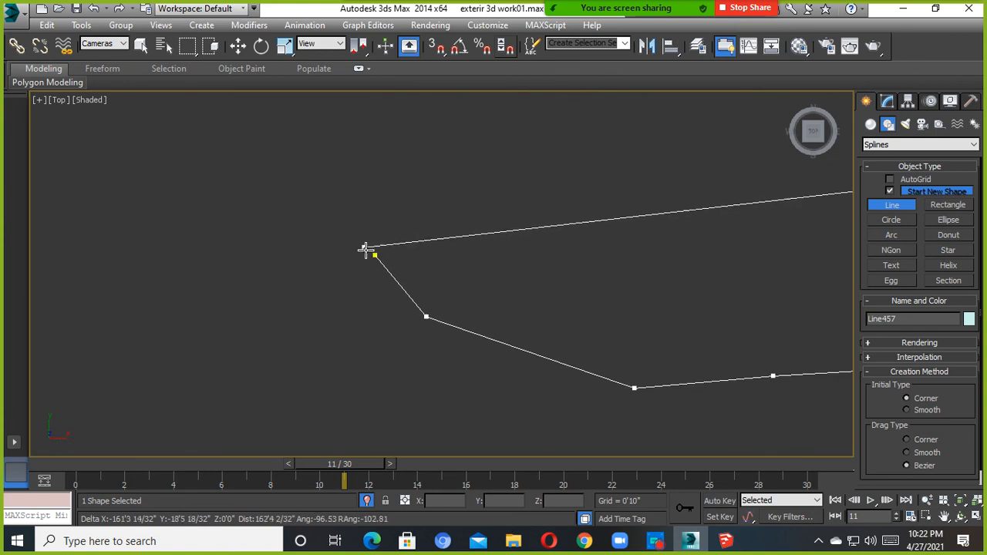
scroll(509, 288, "down", 5)
middle_click_drag(509, 289, 427, 319)
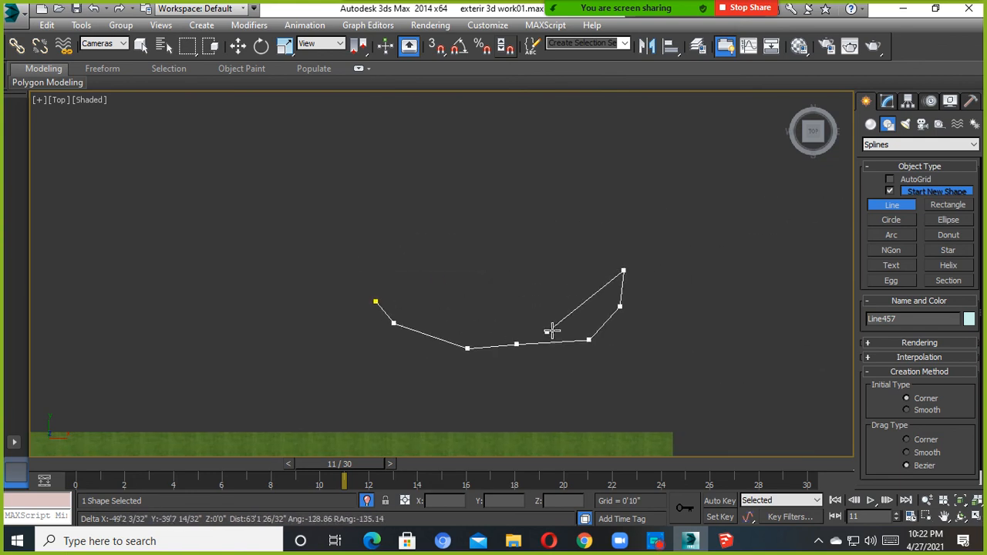
scroll(360, 320, "up", 3)
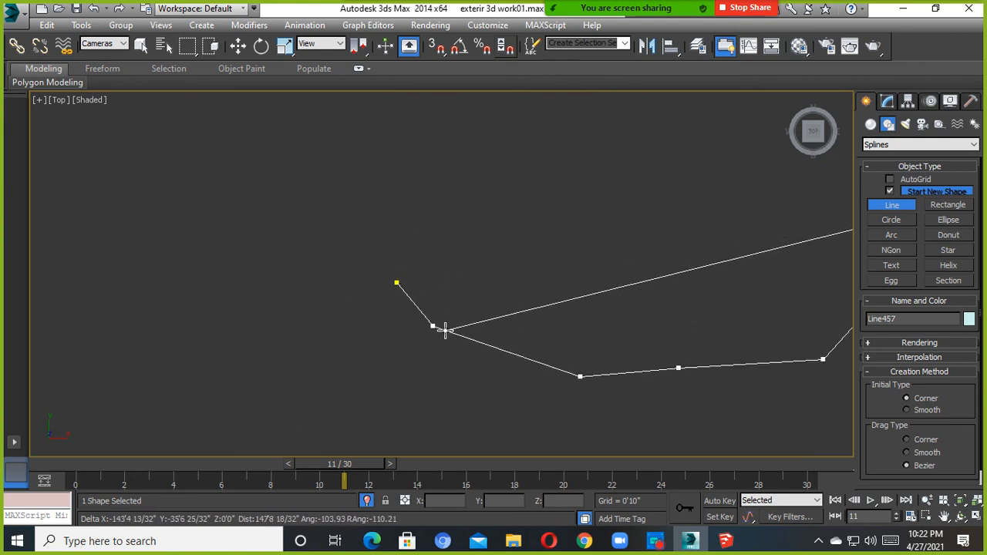
scroll(445, 331, "up", 3)
scroll(524, 369, "down", 3)
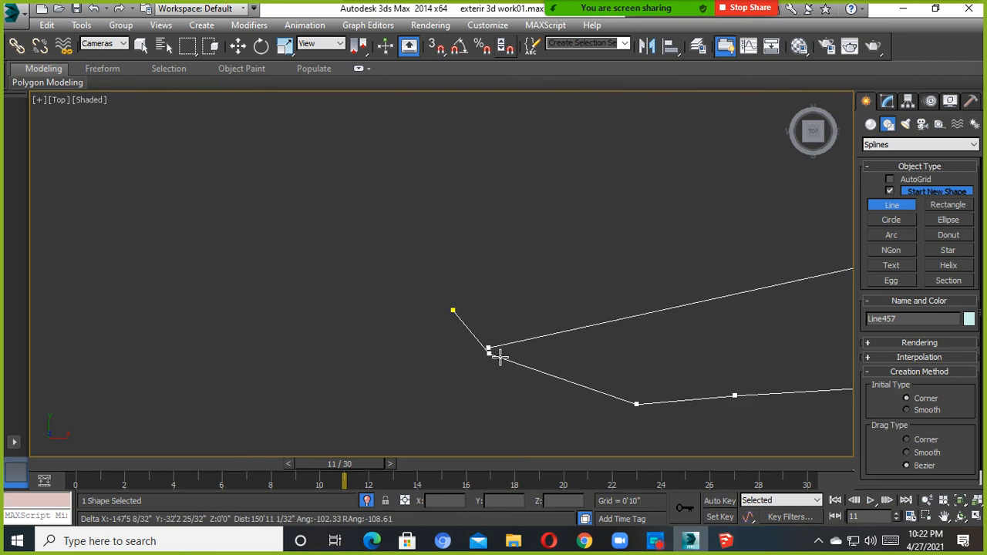
middle_click_drag(738, 399, 428, 377)
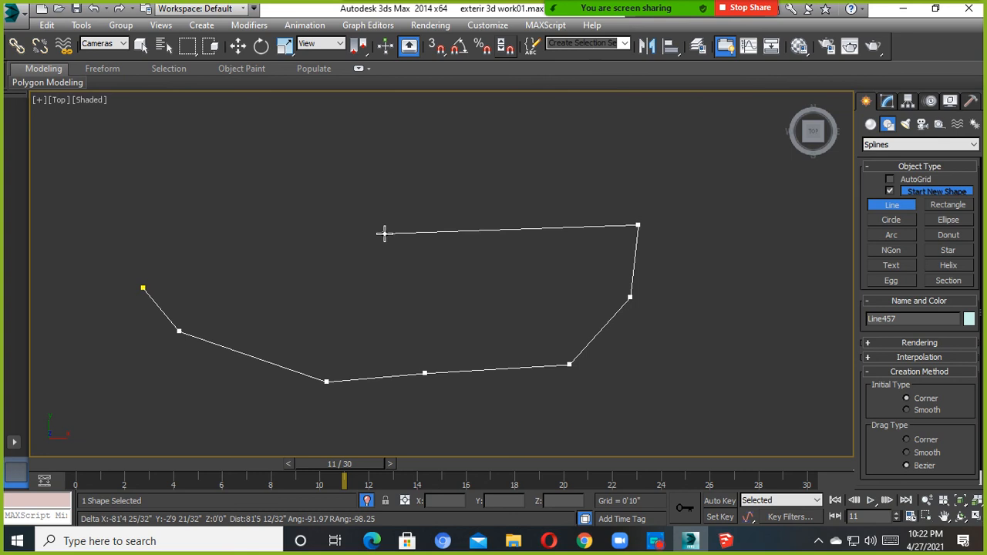
End the line as an open shape at its seventh vertex and deselect it.
left_click(384, 233)
right_click(384, 233)
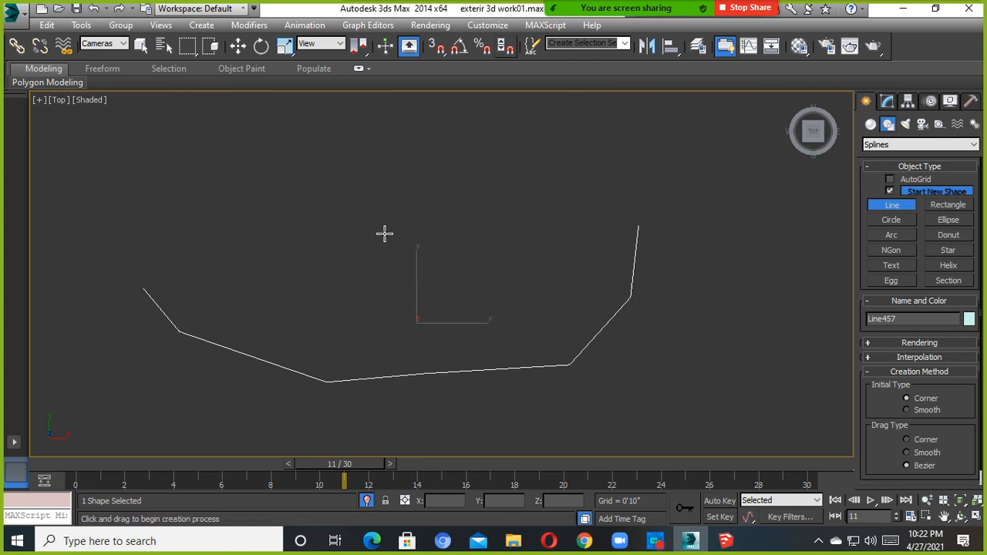
key("w")
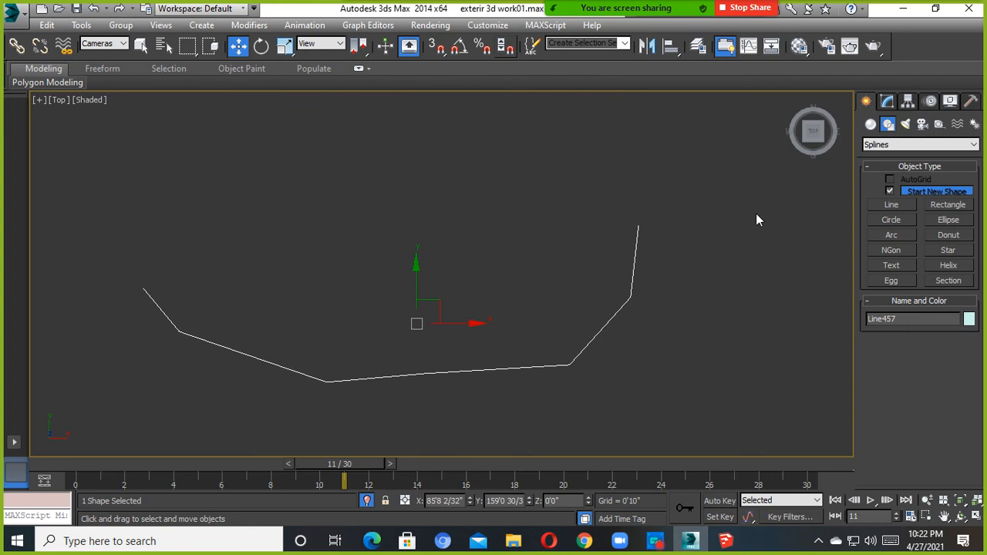
left_click(106, 424)
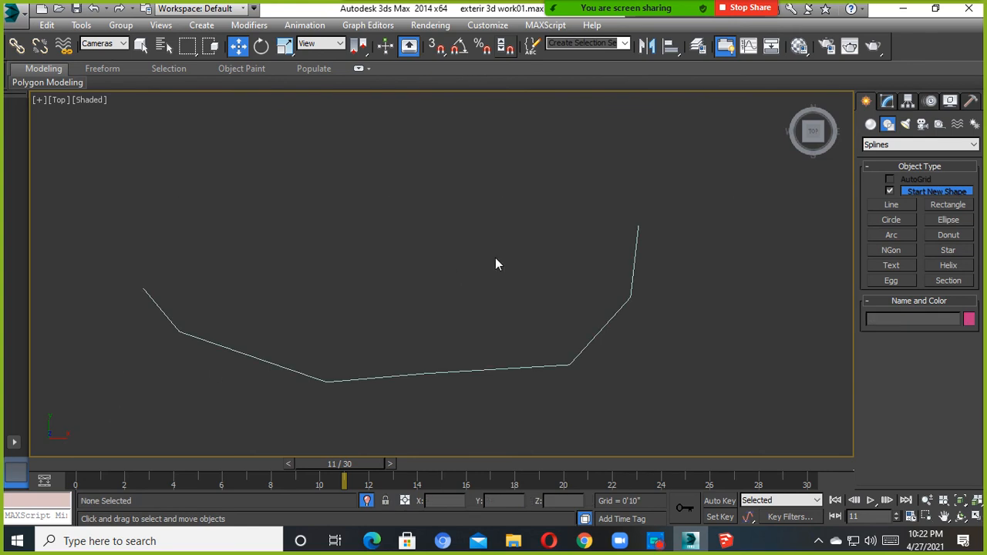
left_click_drag(680, 193, 83, 435)
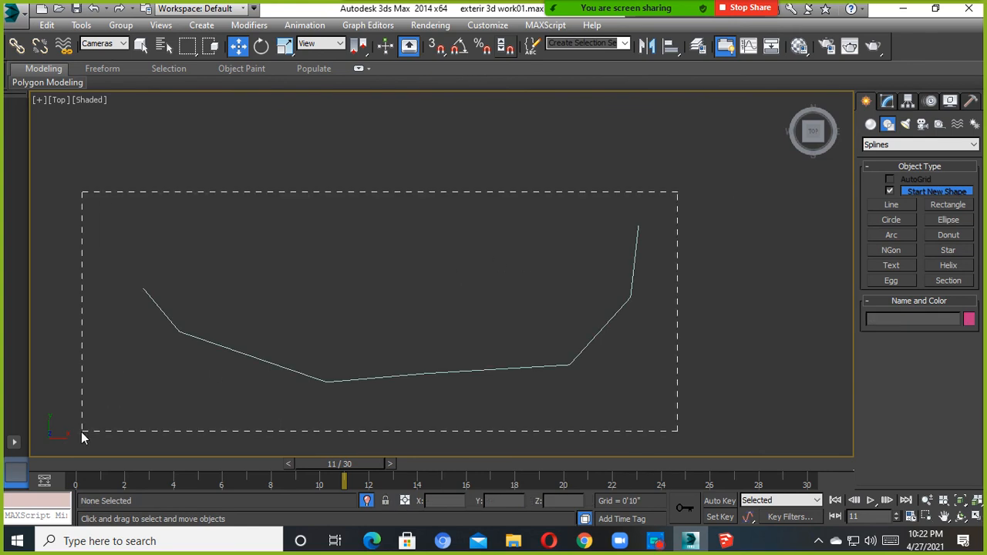
Draw a downward-bowing arc beside the line with the End-End-Middle method and a radius of about 74'6".
left_click(892, 235)
middle_click_drag(708, 306, 216, 271)
left_click_drag(332, 248, 790, 247)
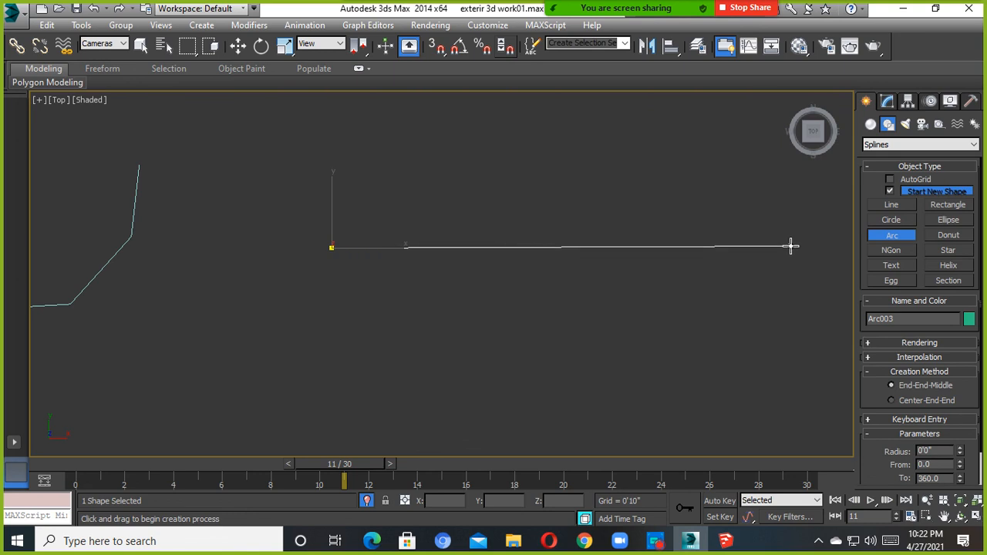
right_click(771, 270)
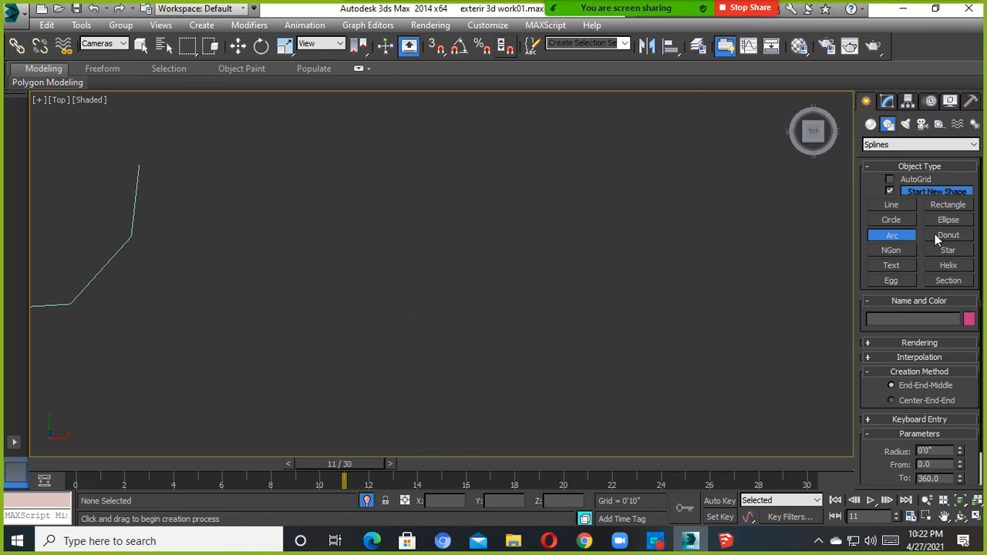
left_click_drag(334, 250, 733, 257)
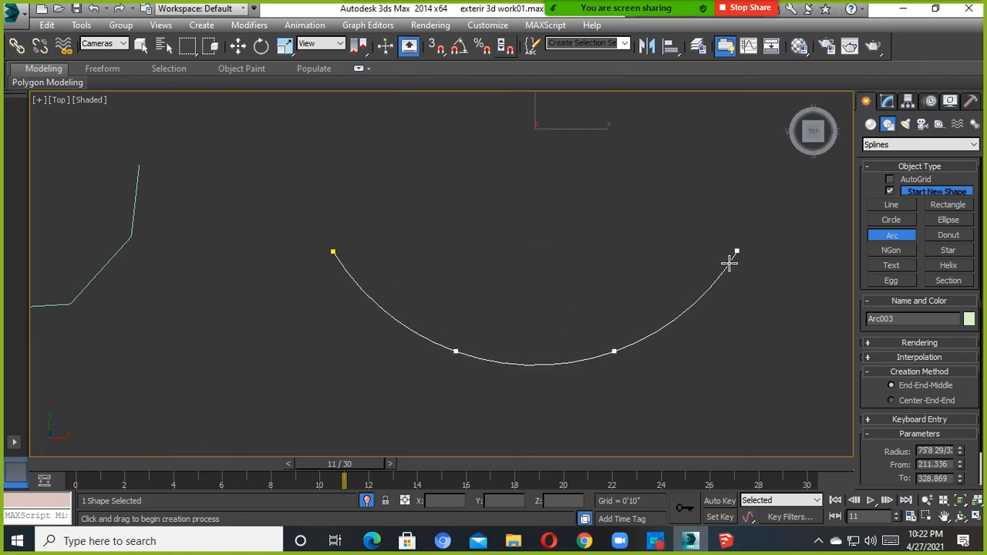
left_click(731, 264)
left_click(664, 541)
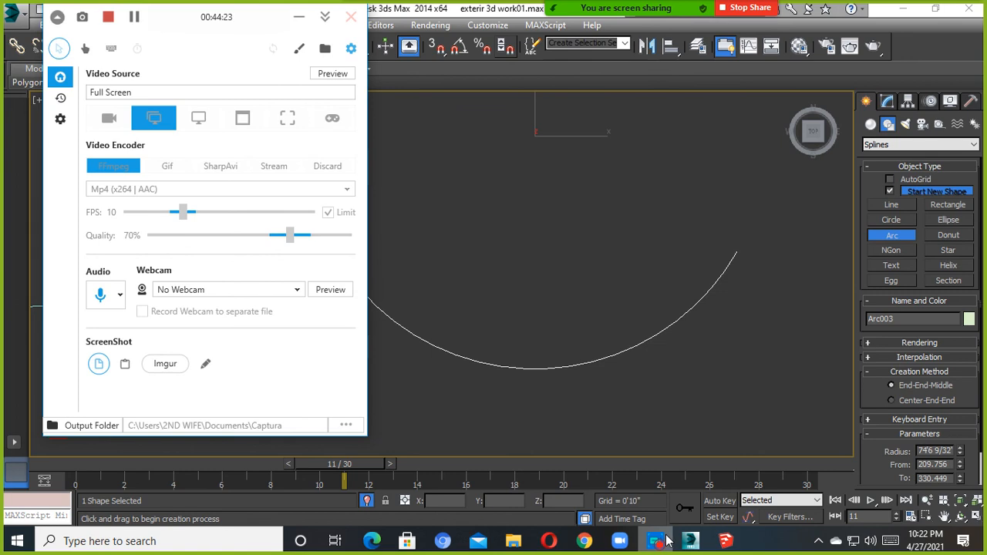
left_click(299, 16)
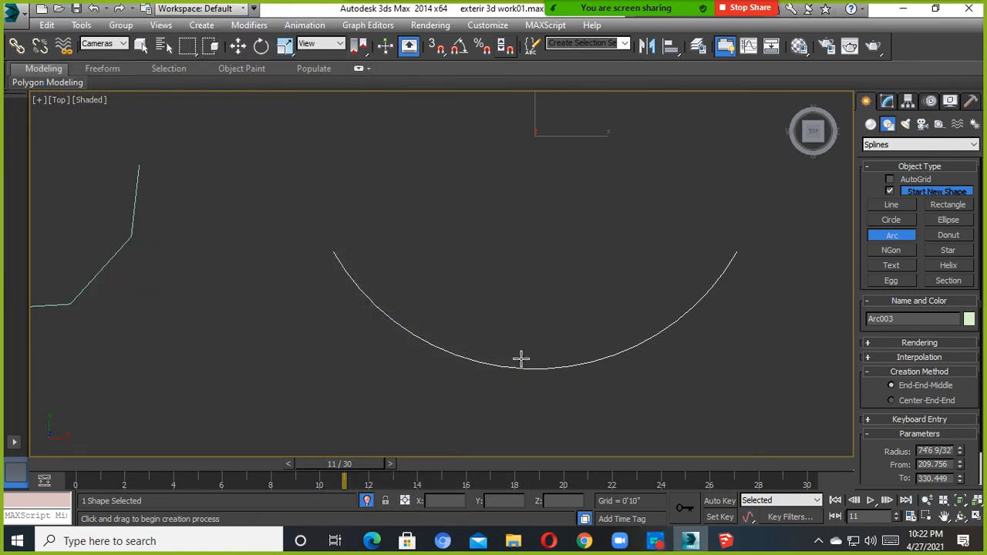
Make the arc renderable in both the renderer and the viewport, with a radial thickness of 2'0".
middle_click_drag(535, 375, 597, 335, "alt")
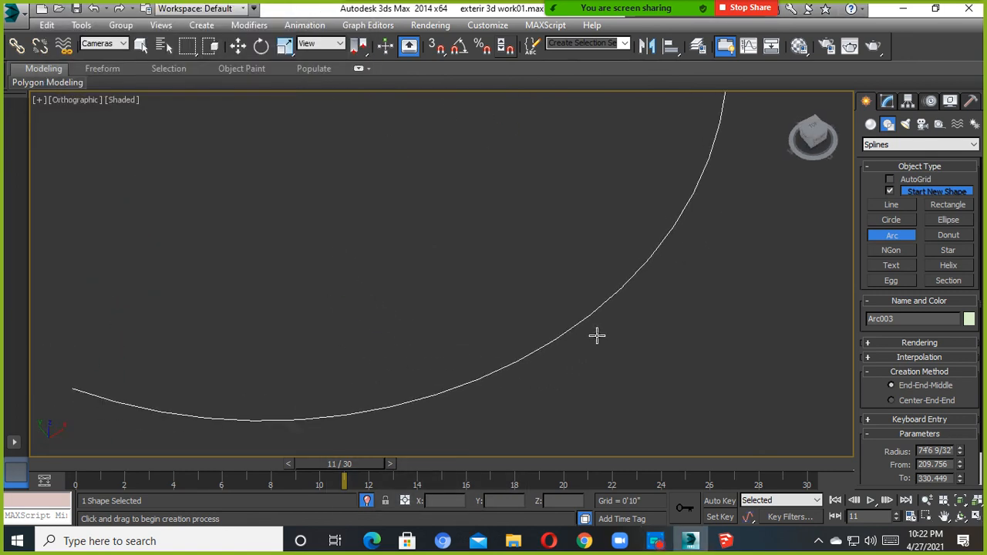
left_click(899, 343)
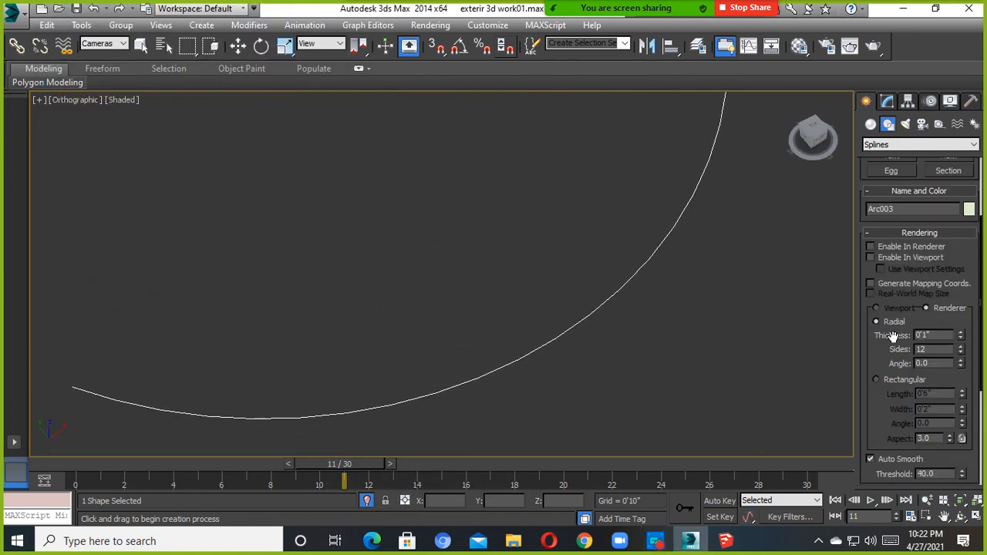
left_click(870, 257)
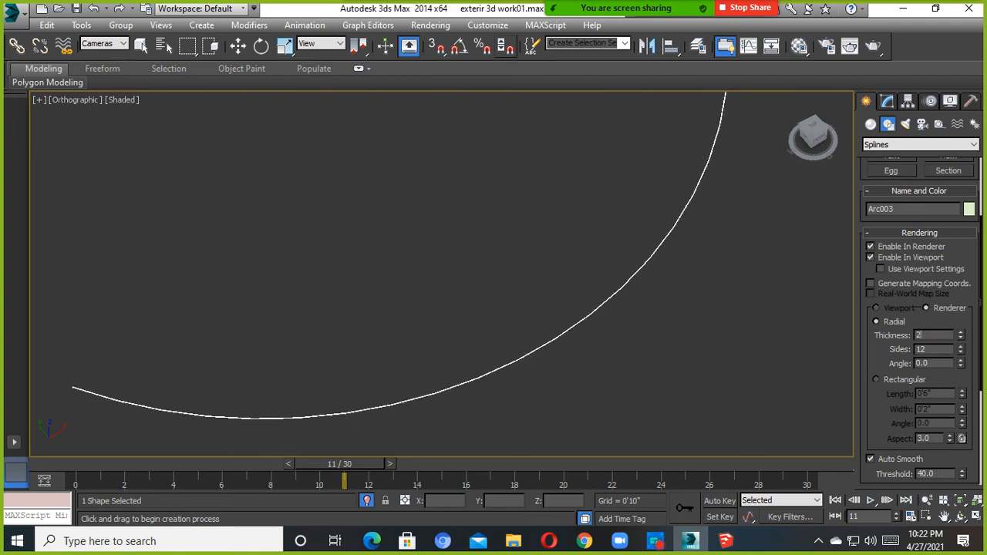
type("2")
key("Return")
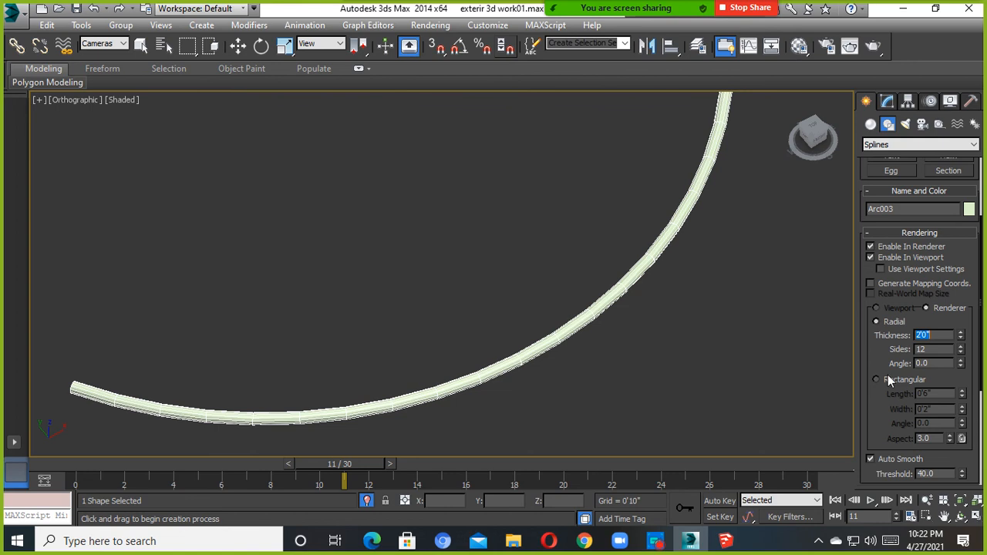
Switch the arc's rendered cross-section to rectangular, with a length of 5'0" and a width of 0'5".
left_click(877, 379)
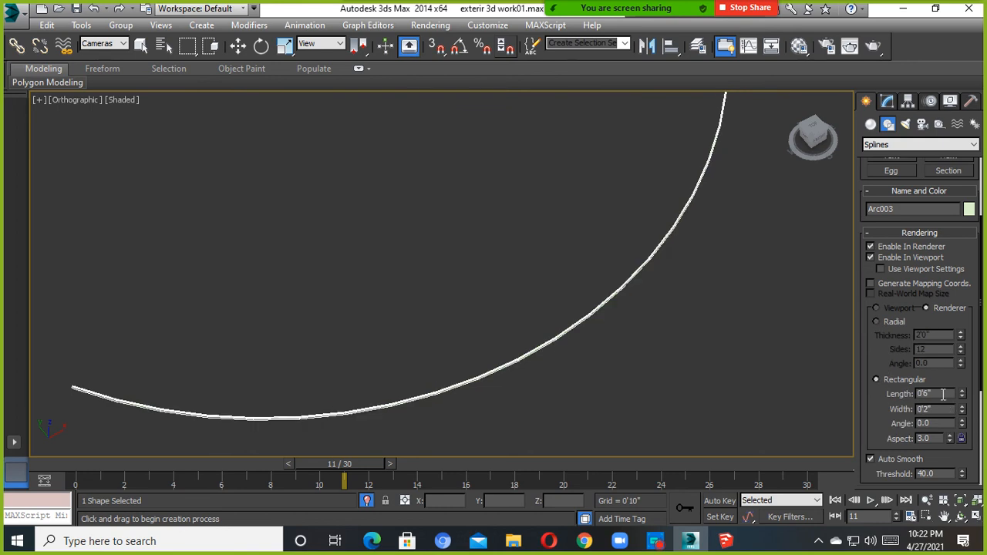
type("2")
key("Return")
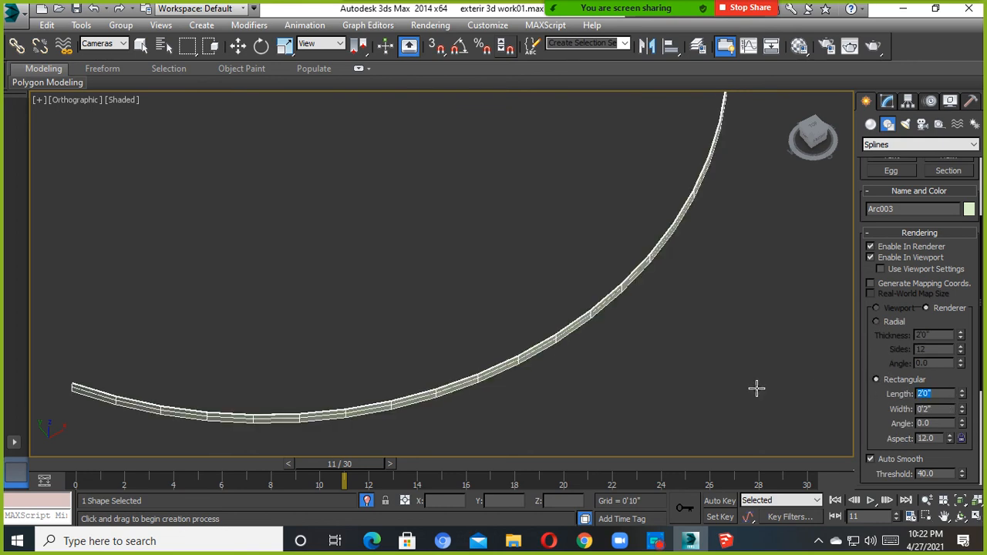
type("5")
key("Return")
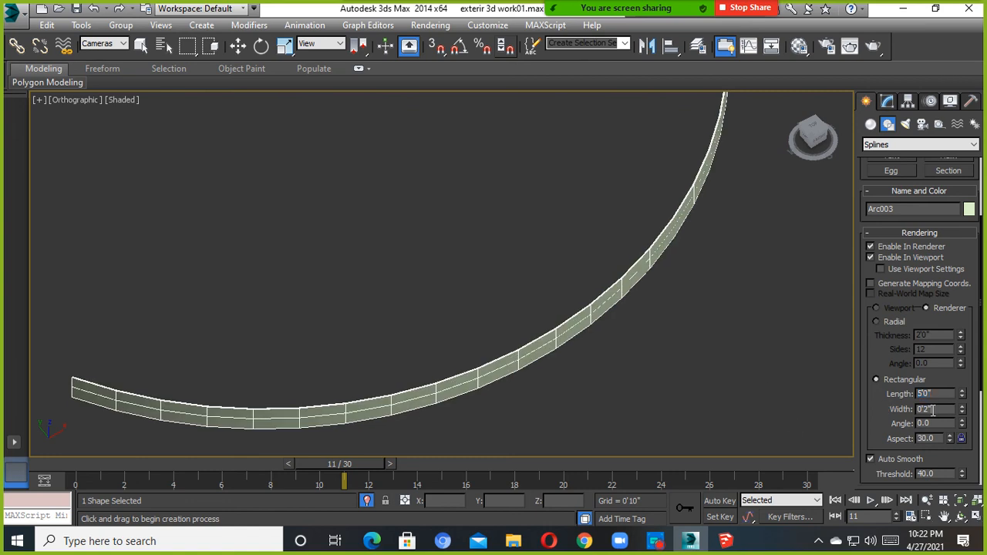
double_click(933, 410)
key("Return")
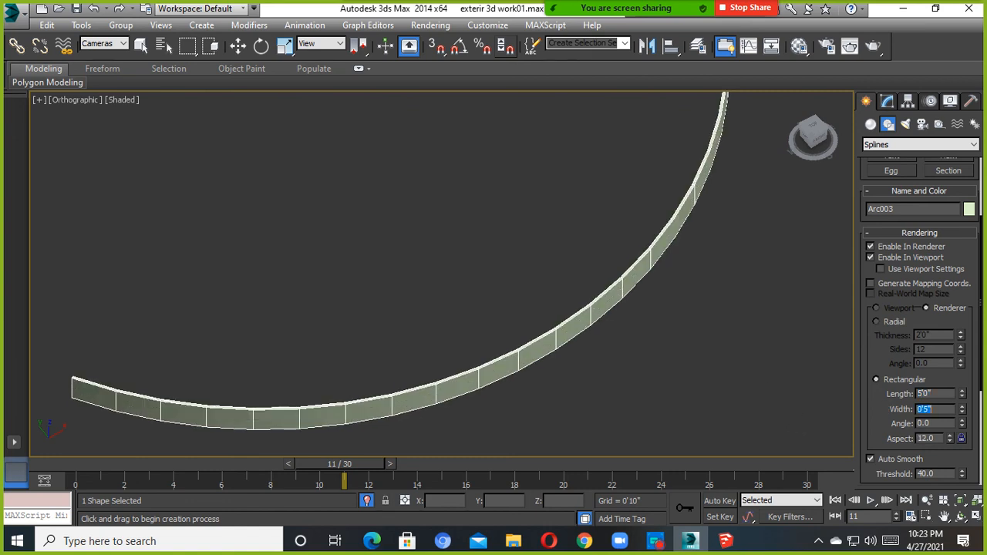
Scale the arc along its Z axis to about 224 percent so the band becomes taller.
middle_click_drag(516, 341, 577, 319, "alt")
left_click(285, 47)
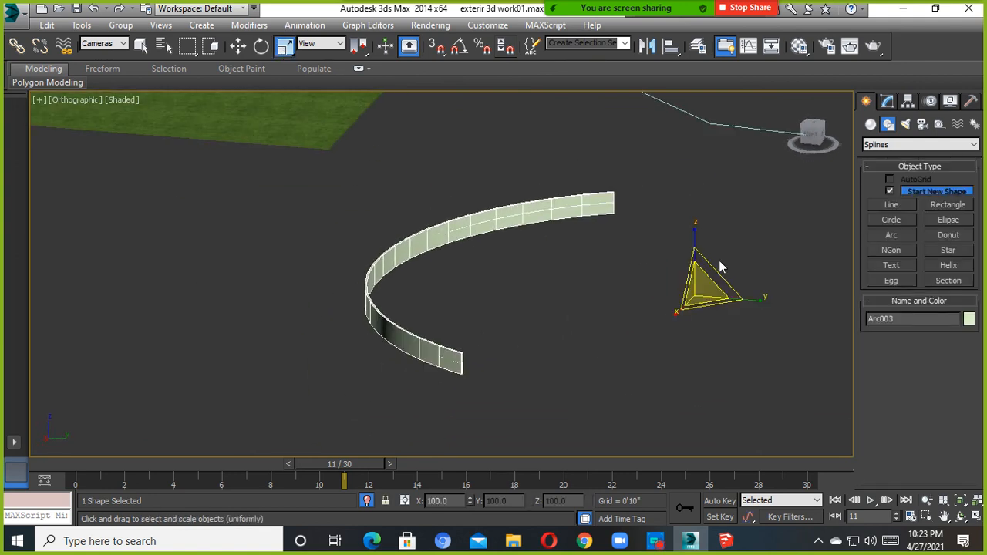
left_click_drag(697, 246, 698, 187)
Set the width of the arc's rectangular cross-section to 5'0".
middle_click_drag(607, 272, 677, 322, "alt")
left_click(887, 101)
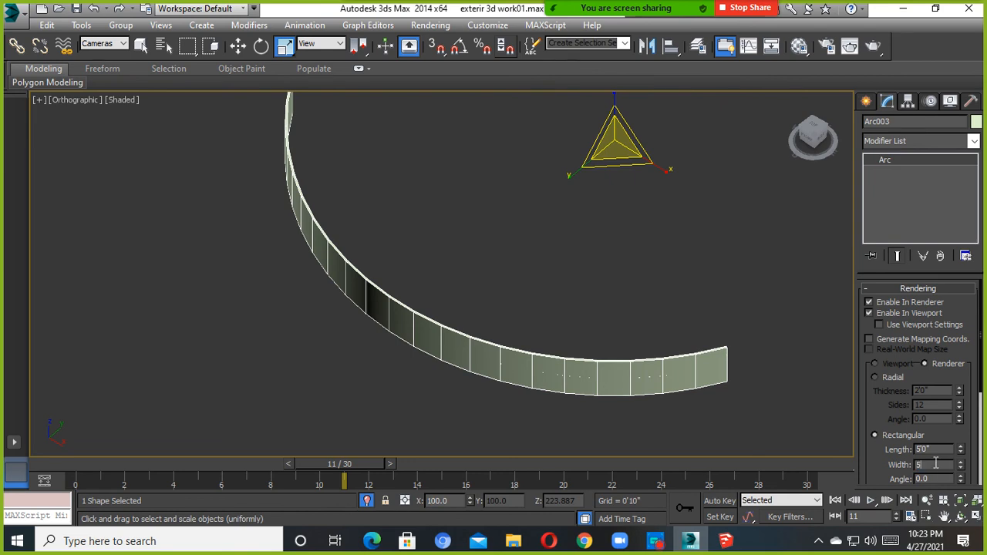
key("Return")
Examine the thickened arc's shape from several angles and deselect it.
middle_click_drag(639, 377, 515, 367, "alt")
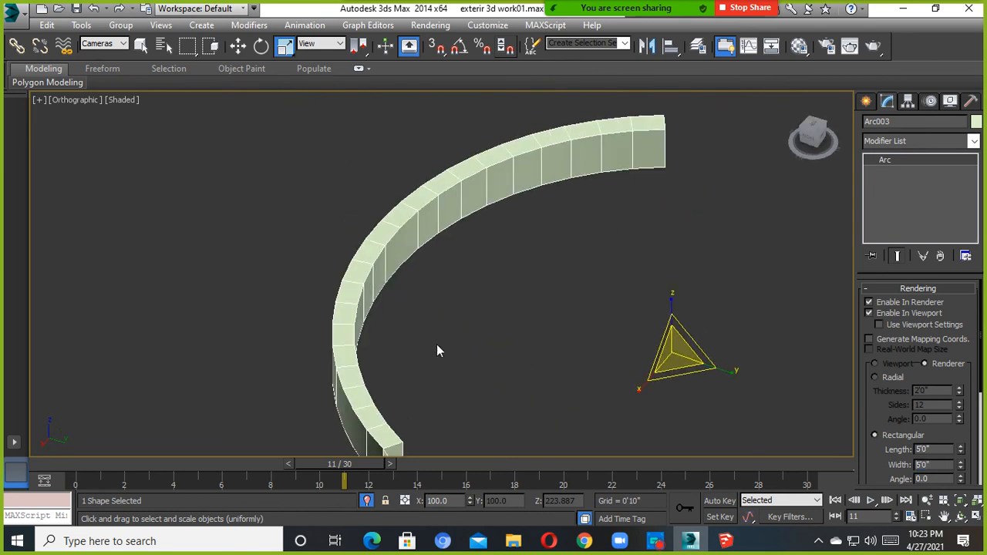
scroll(377, 230, "up", 3)
scroll(376, 229, "up", 2)
middle_click_drag(377, 226, 496, 339, "alt")
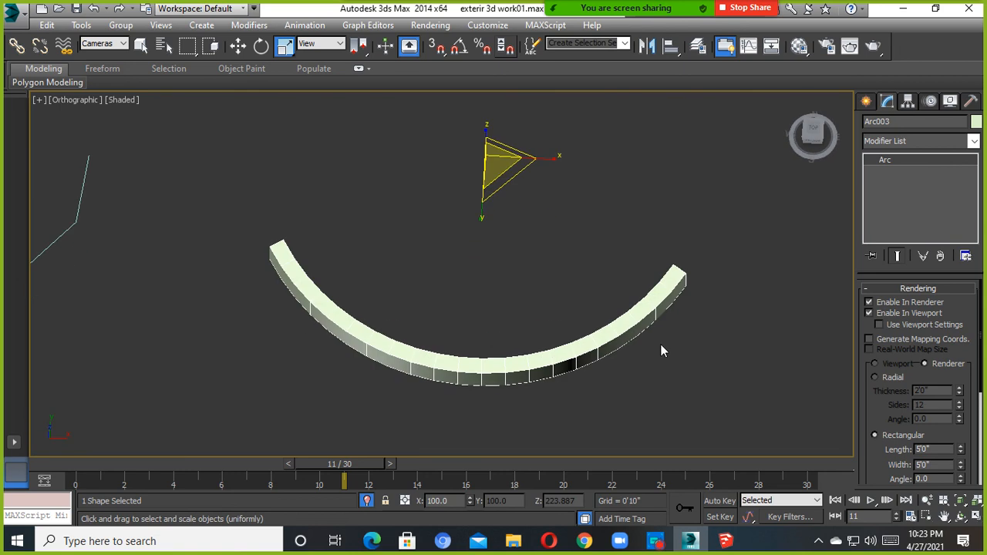
middle_click_drag(660, 347, 660, 365, "alt")
middle_click_drag(385, 326, 407, 275, "alt")
middle_click_drag(648, 291, 558, 293, "alt")
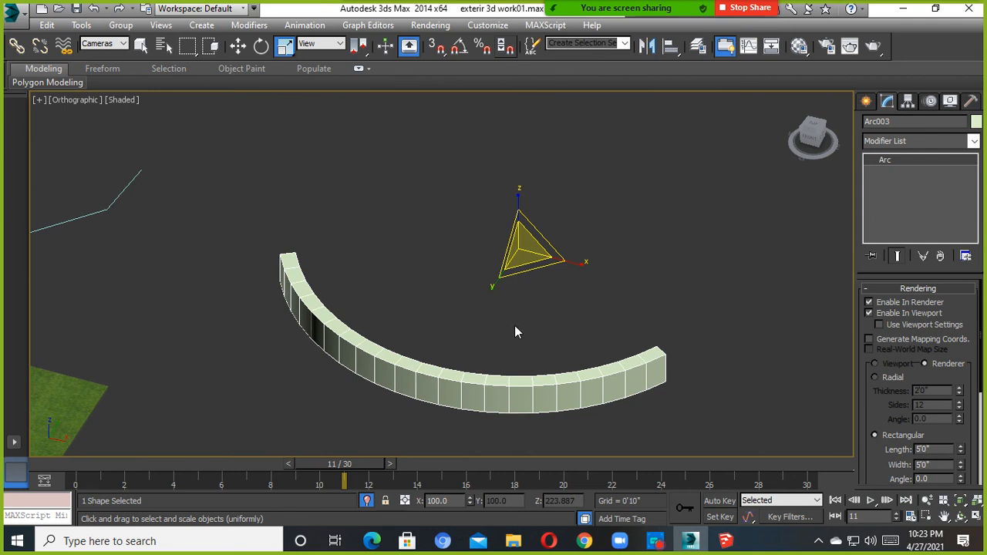
scroll(481, 363, "down", 5)
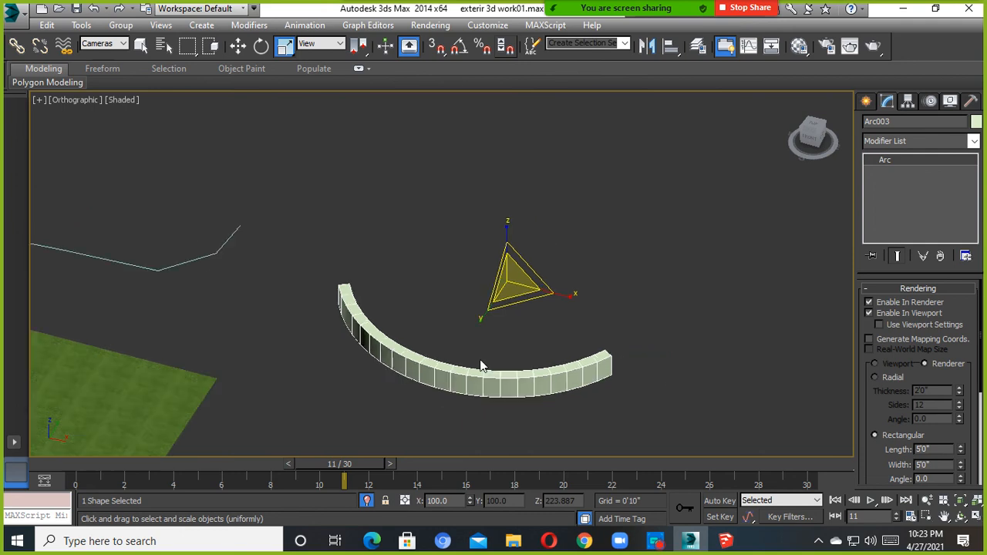
left_click(238, 46)
left_click(535, 389)
scroll(491, 361, "up", 4)
middle_click_drag(503, 358, 444, 344, "alt")
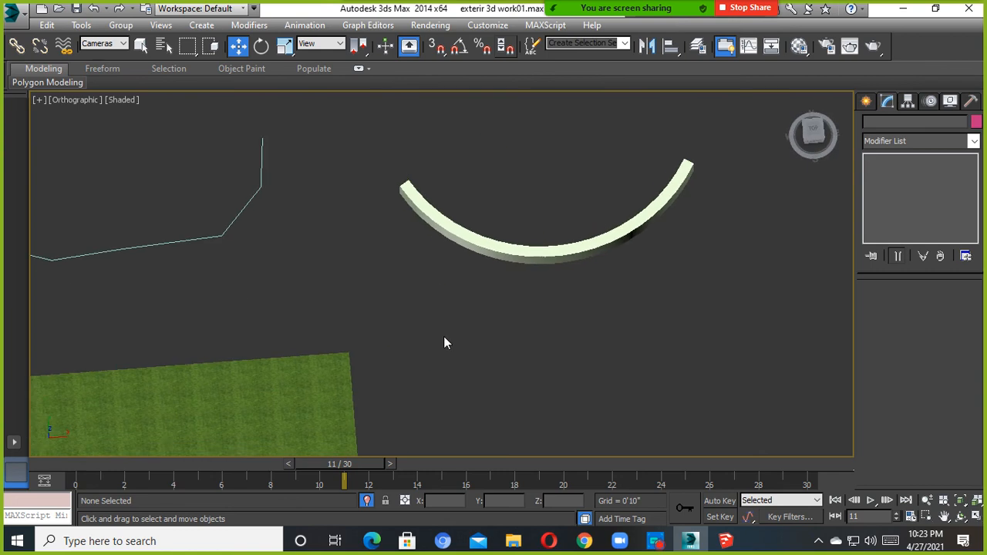
Draw another downward-bowing renderable arc from the Top view, in the empty area beyond the first thick arc.
middle_click_drag(628, 257, 462, 279)
left_click(812, 131)
left_click(867, 102)
left_click(891, 235)
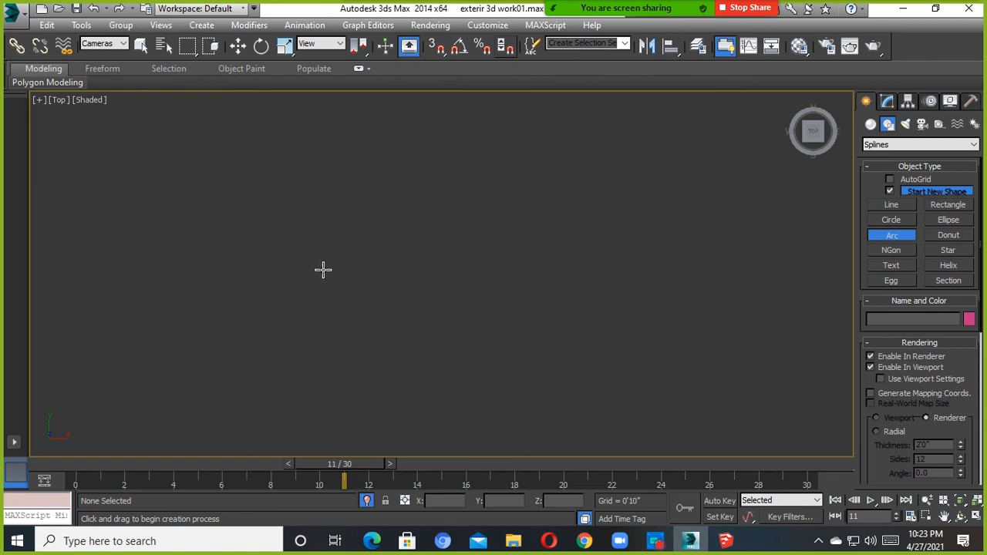
left_click_drag(355, 277, 740, 277)
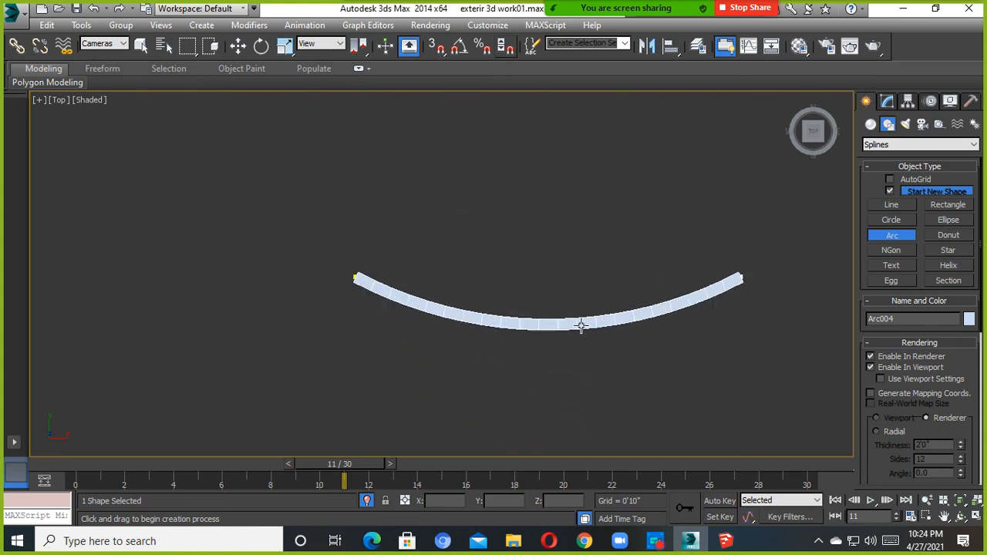
left_click(584, 412)
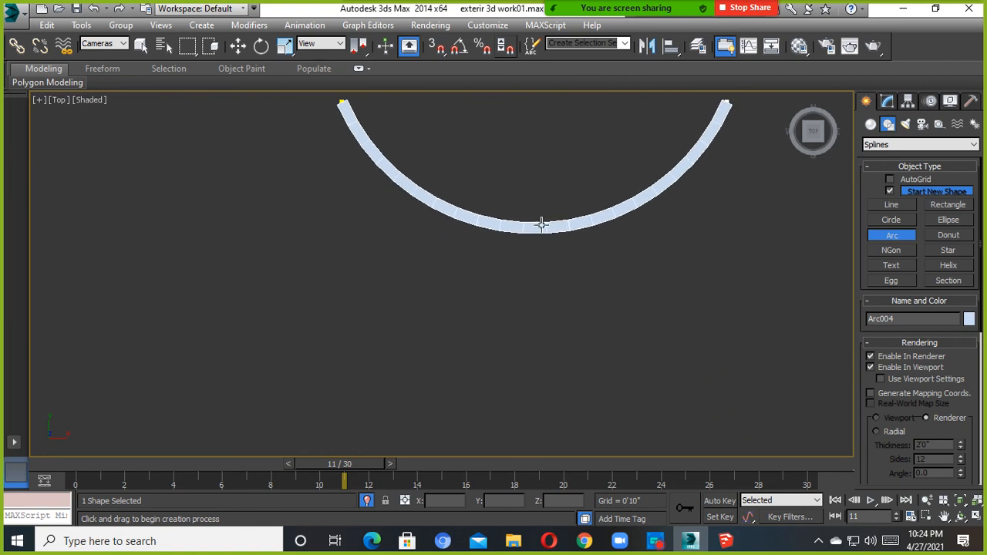
Finish the Arc command with the Move tool and save the scene.
middle_click_drag(525, 320, 635, 301, "alt")
scroll(428, 249, "down", 3)
left_click(237, 45)
middle_click_drag(441, 195, 689, 264, "alt")
key("ctrl+s")
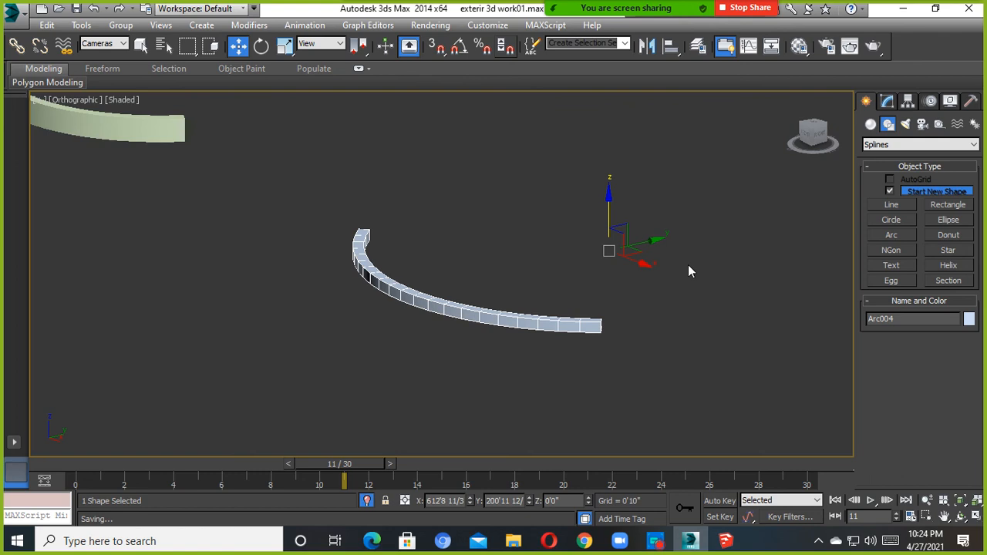
Deselect the new arc and examine the building, its lawn and the open line from the front.
middle_click_drag(606, 293, 649, 306)
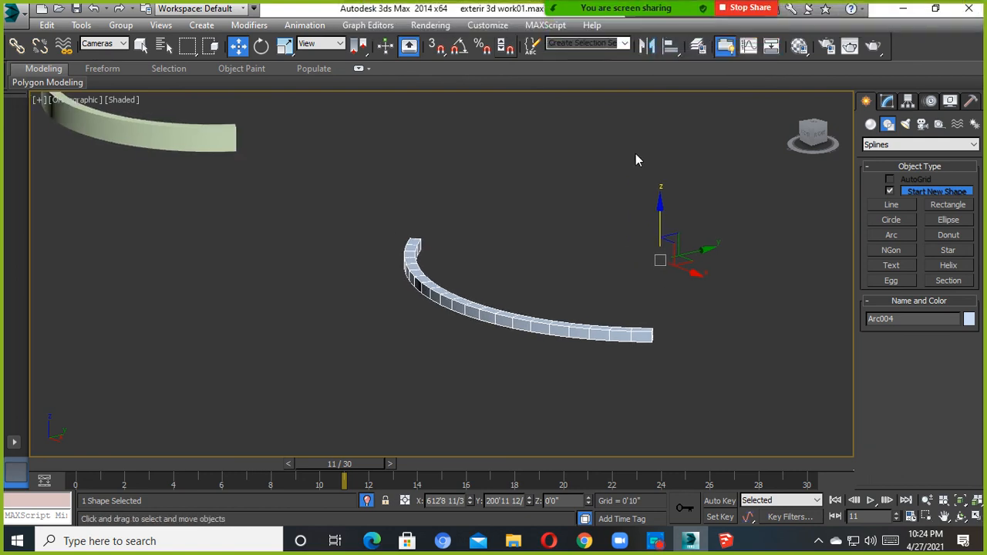
scroll(561, 221, "down", 3)
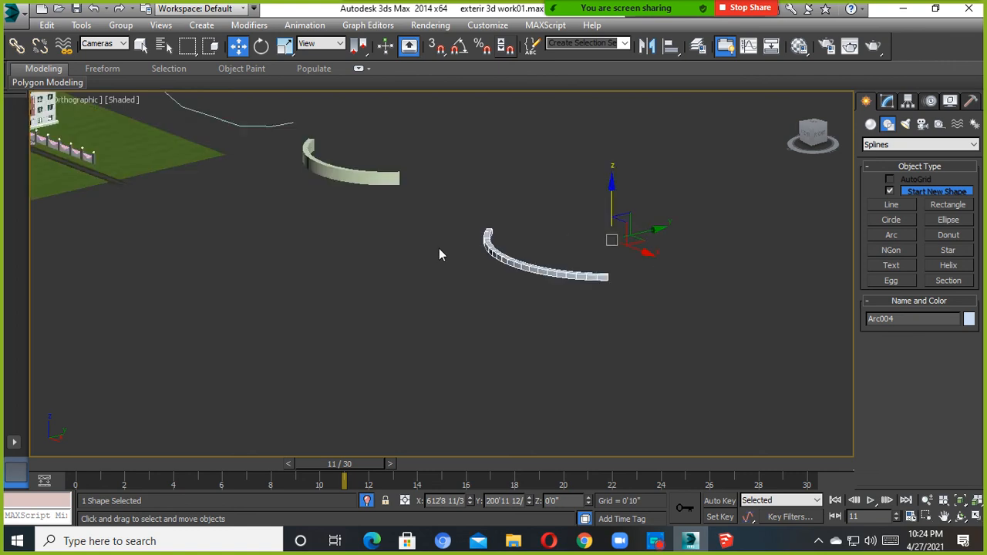
scroll(440, 255, "down", 4)
middle_click_drag(440, 255, 582, 308)
scroll(540, 255, "up", 6)
left_click(564, 266)
scroll(630, 287, "down", 3)
middle_click_drag(569, 274, 468, 335, "alt")
scroll(386, 330, "up", 3)
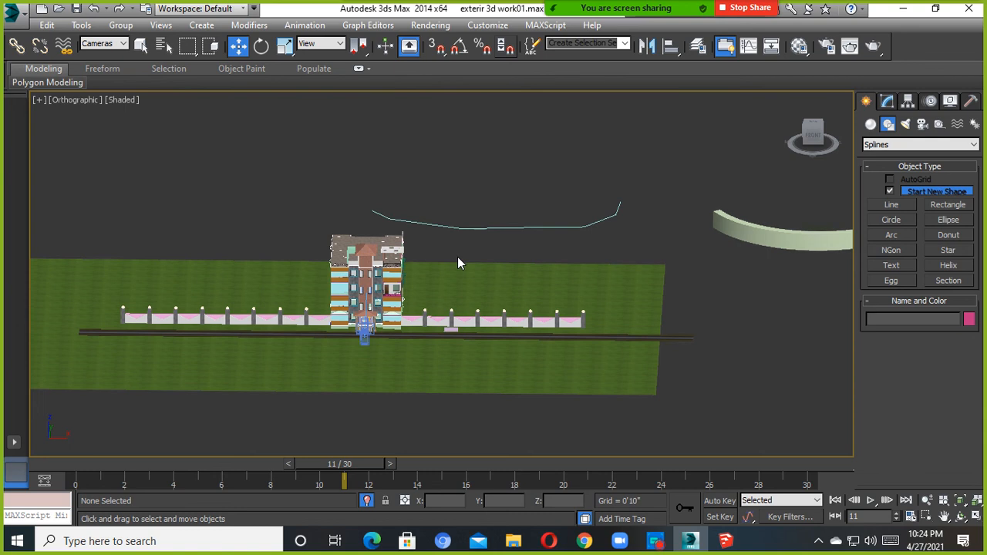
Examine the placement and shape of both thick arcs in relation to the building site.
scroll(689, 312, "down", 3)
middle_click_drag(689, 312, 479, 321)
scroll(717, 295, "down", 2)
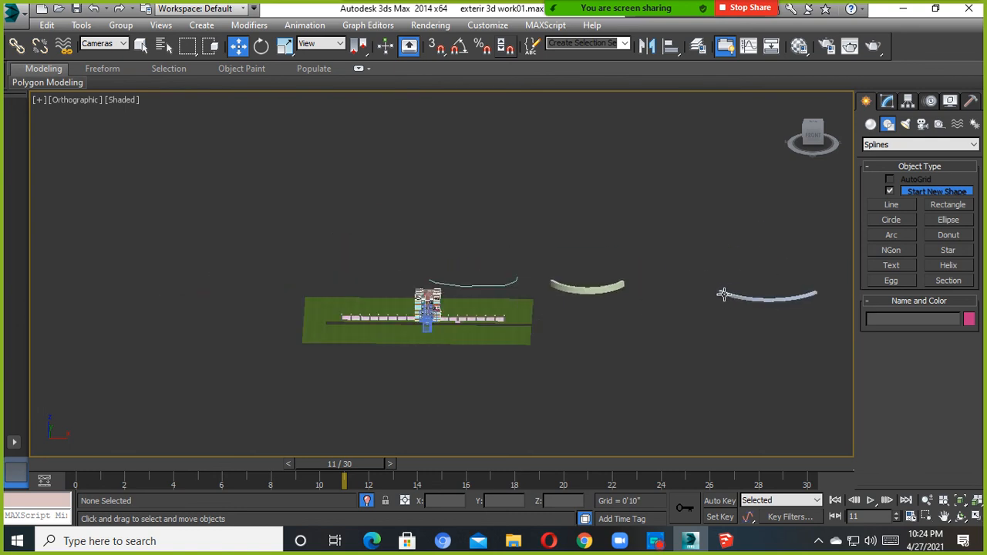
middle_click_drag(718, 295, 594, 291)
mouse_move(397, 338)
left_mouse_down()
mouse_move(408, 314)
mouse_move(410, 329)
left_mouse_up()
left_click_drag(395, 263, 661, 344)
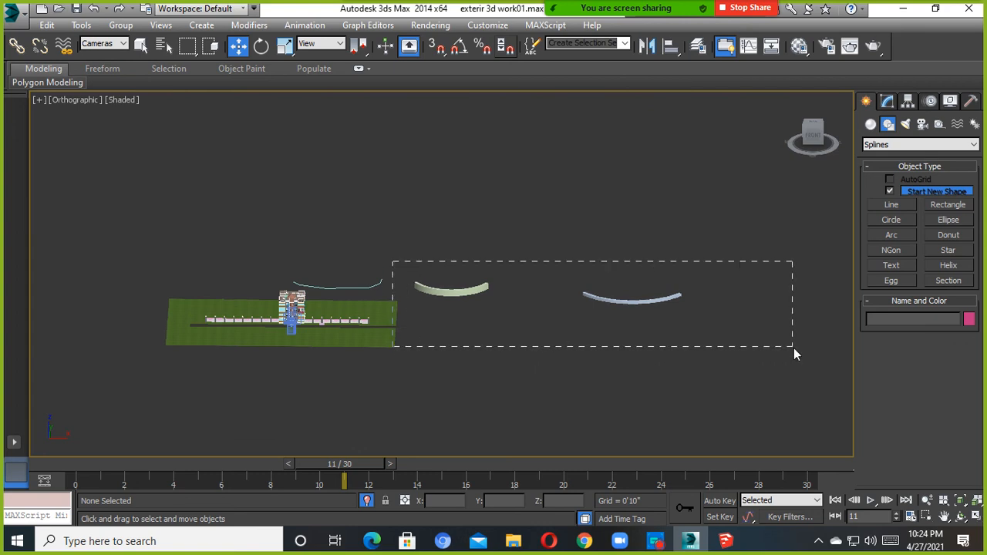
middle_click_drag(266, 308, 333, 301)
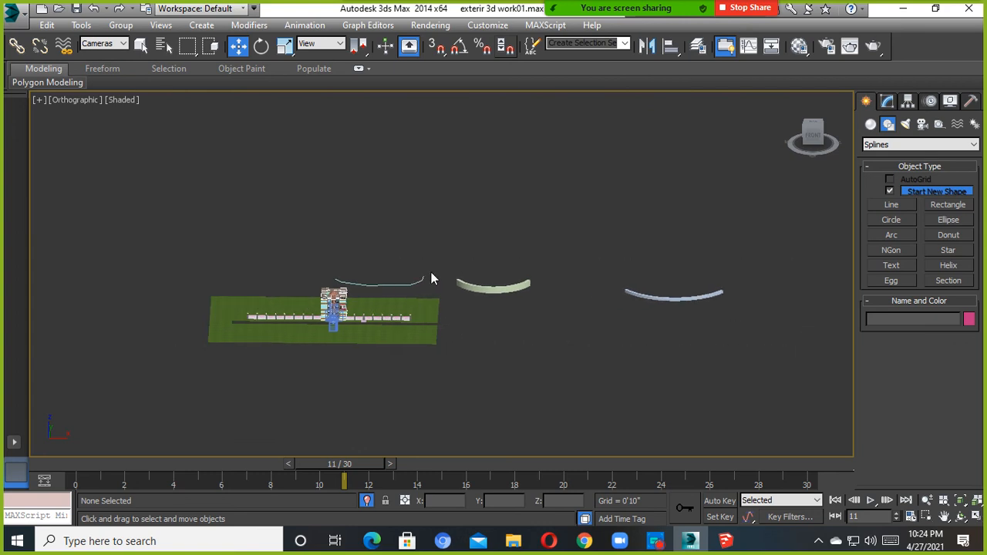
scroll(458, 269, "down", 5)
scroll(494, 274, "up", 7)
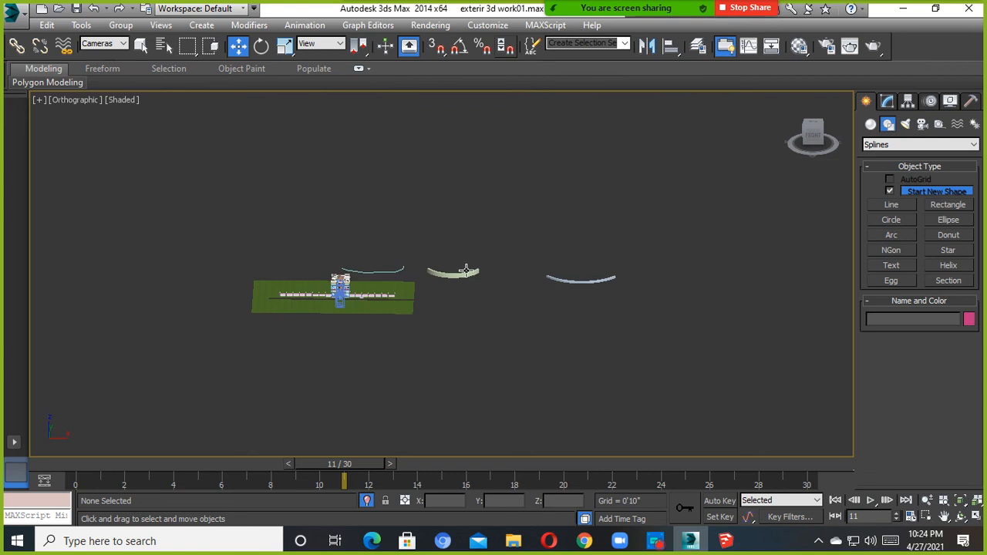
middle_click_drag(796, 228, 615, 248)
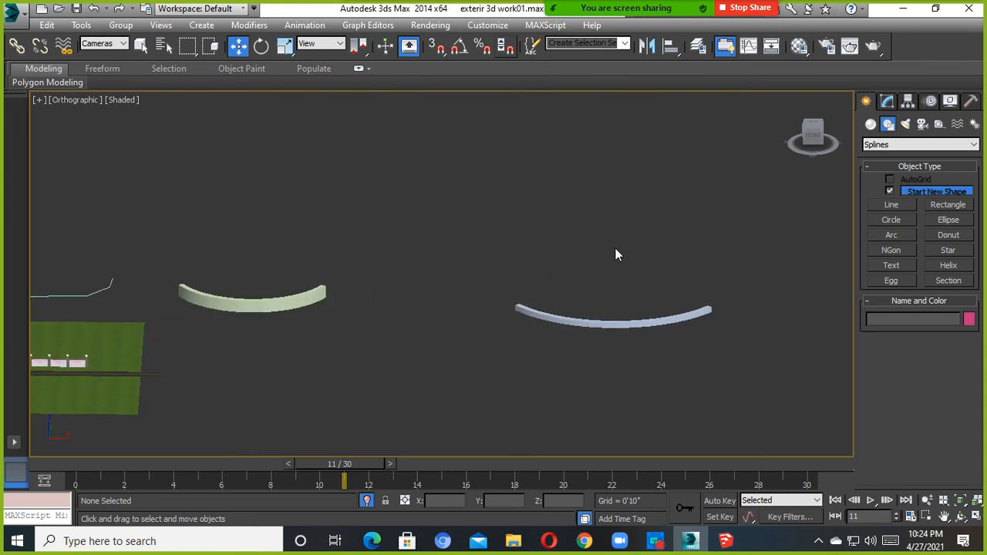